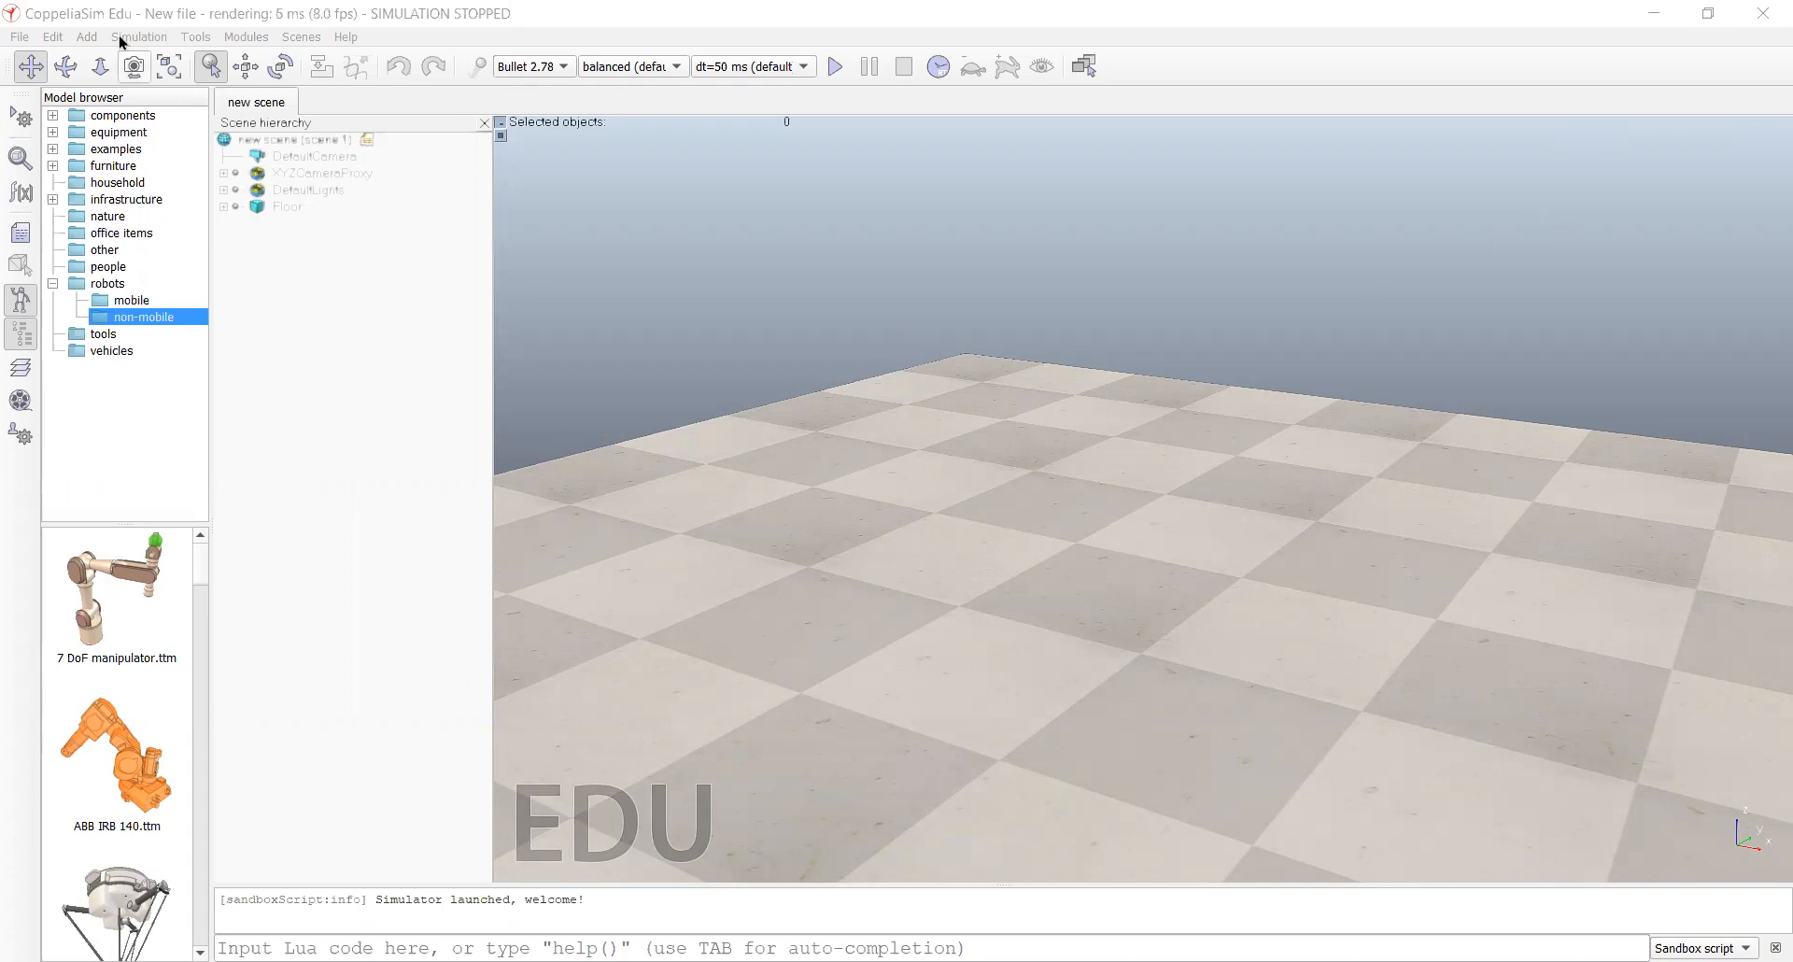
pyautogui.click(83, 17)
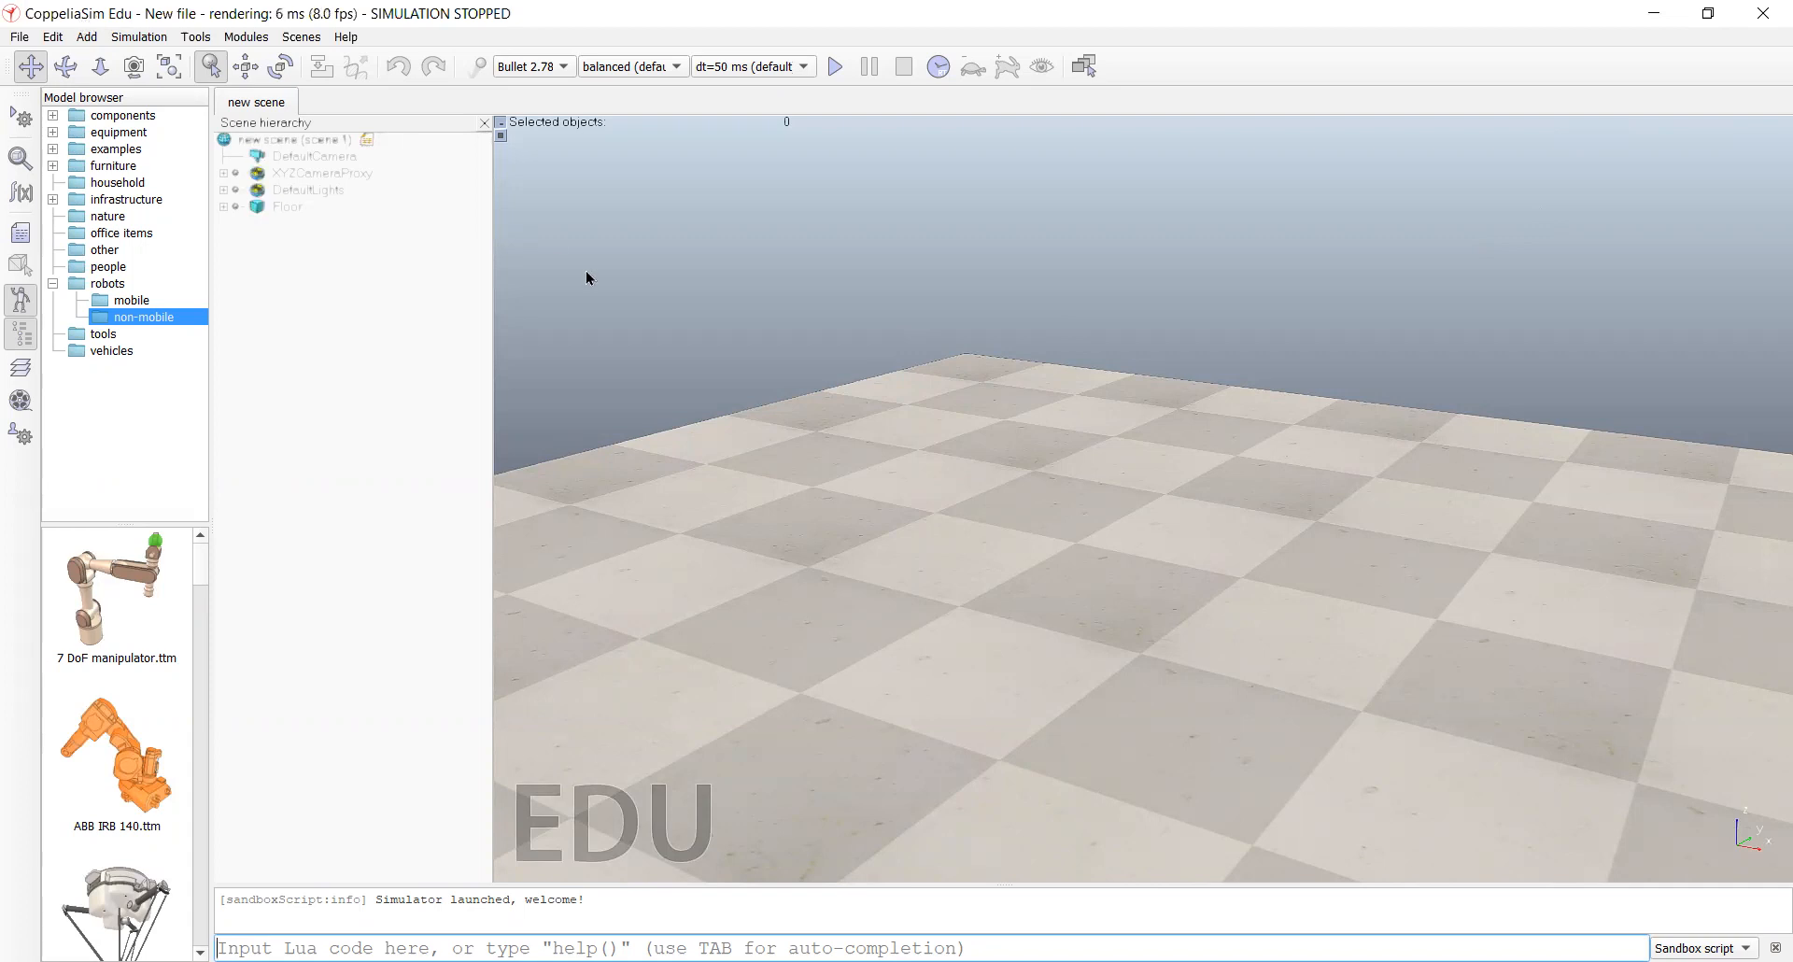
pyautogui.click(377, 332)
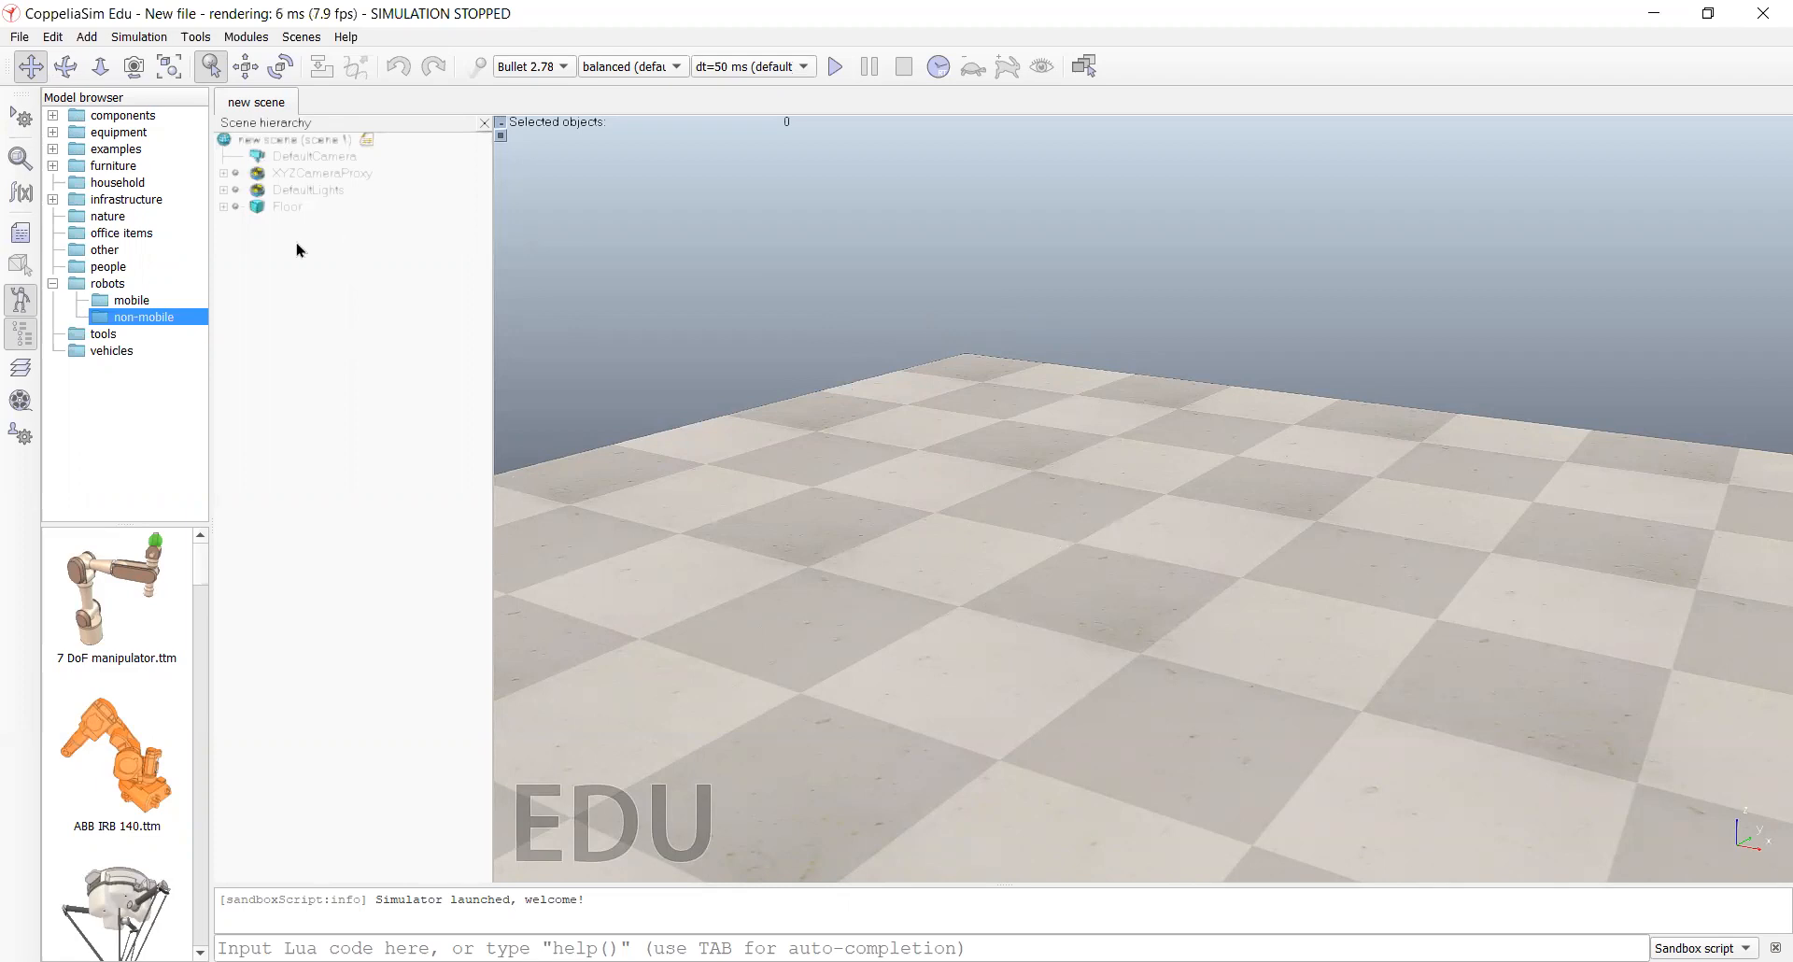
# Step: Open the most recently used scene, the saved robot scene at the head of the recent scenes
pyautogui.click(17, 37)
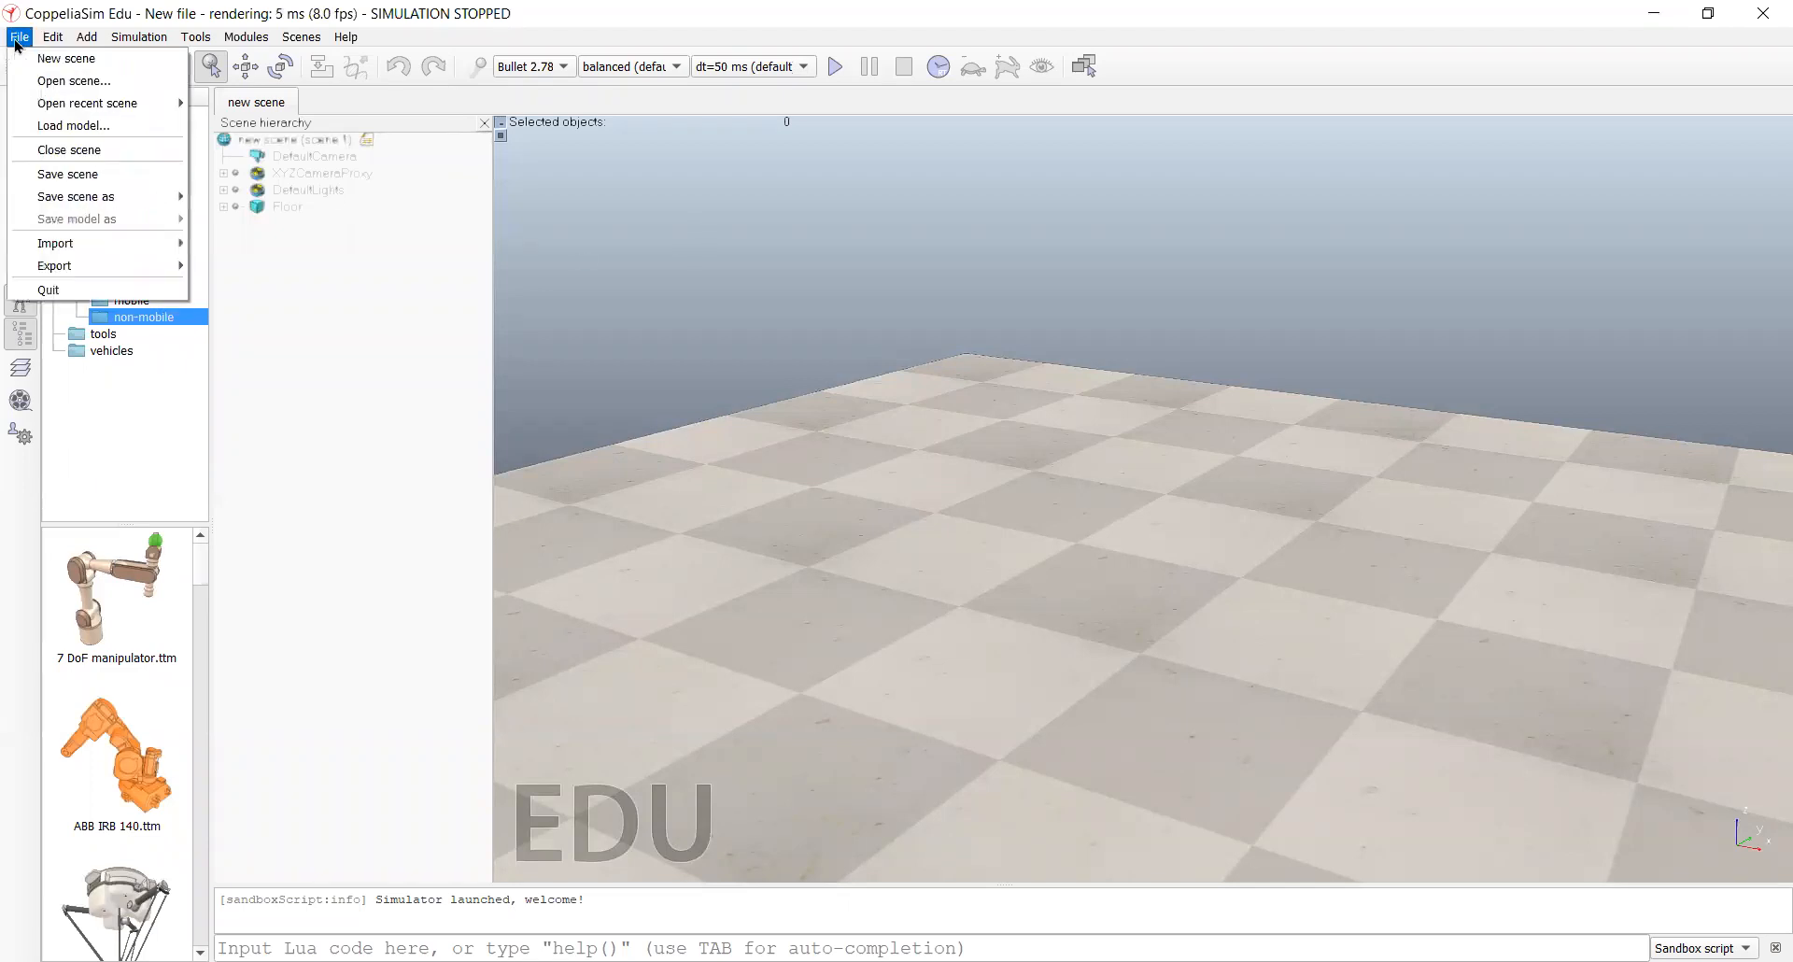
pyautogui.moveTo(58, 112)
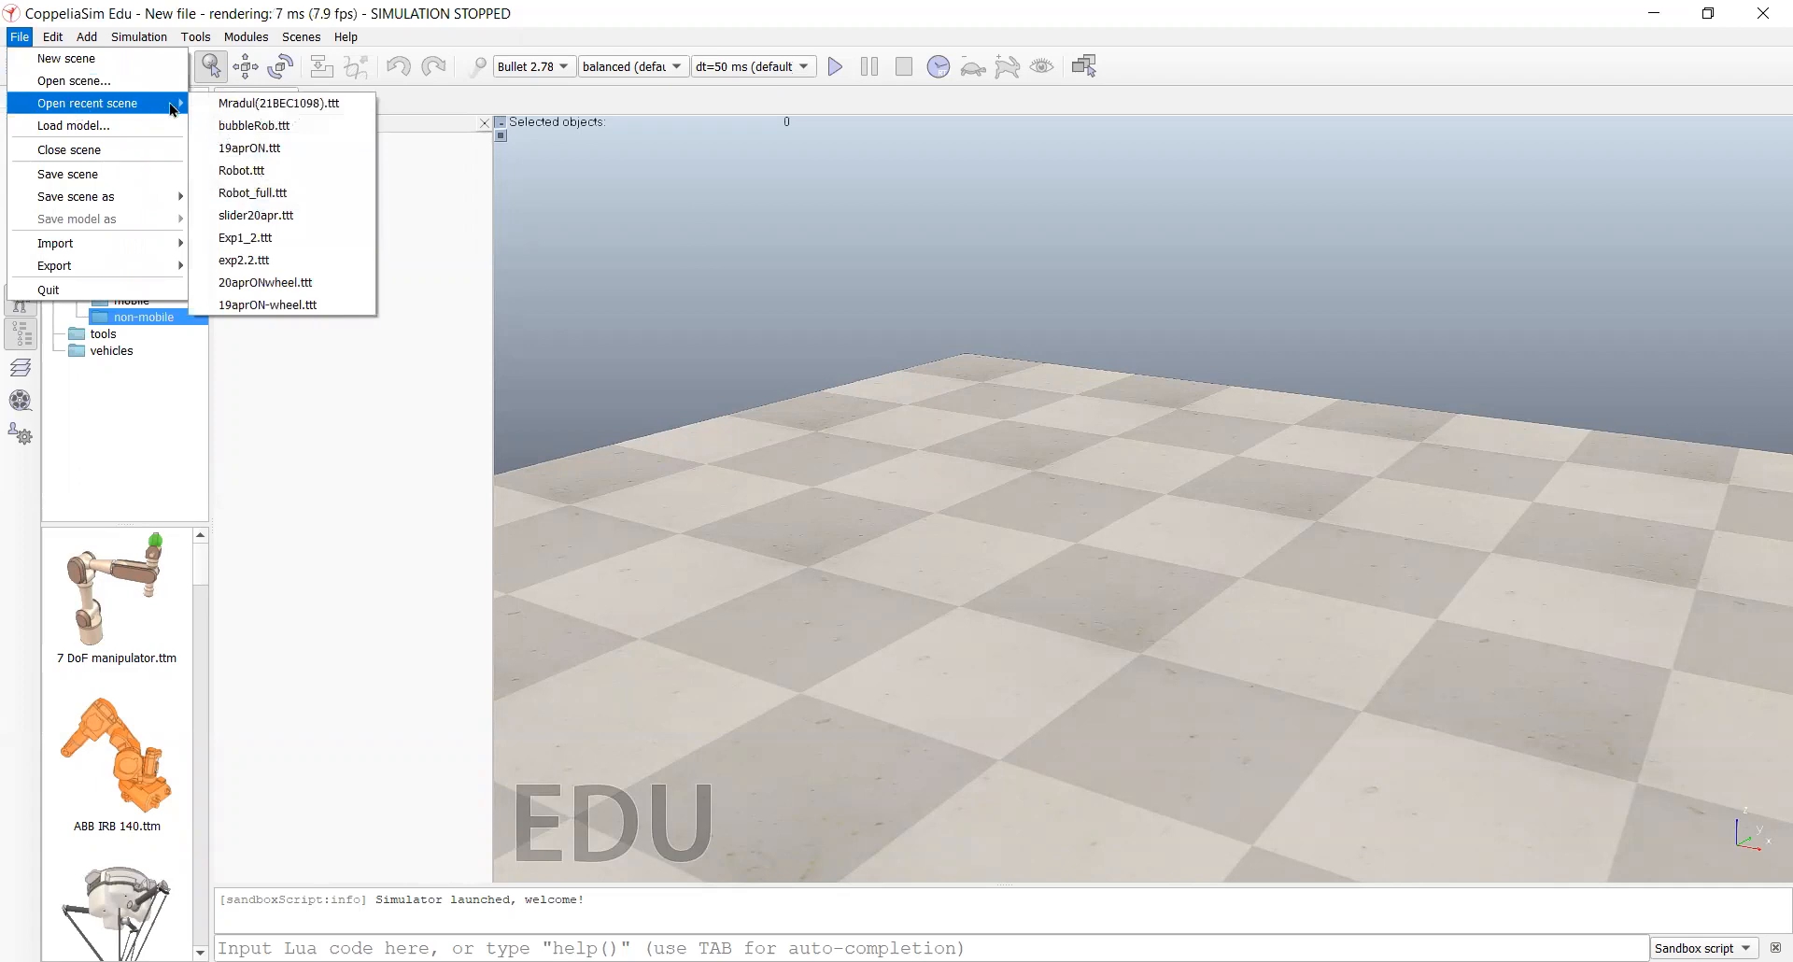
pyautogui.click(304, 105)
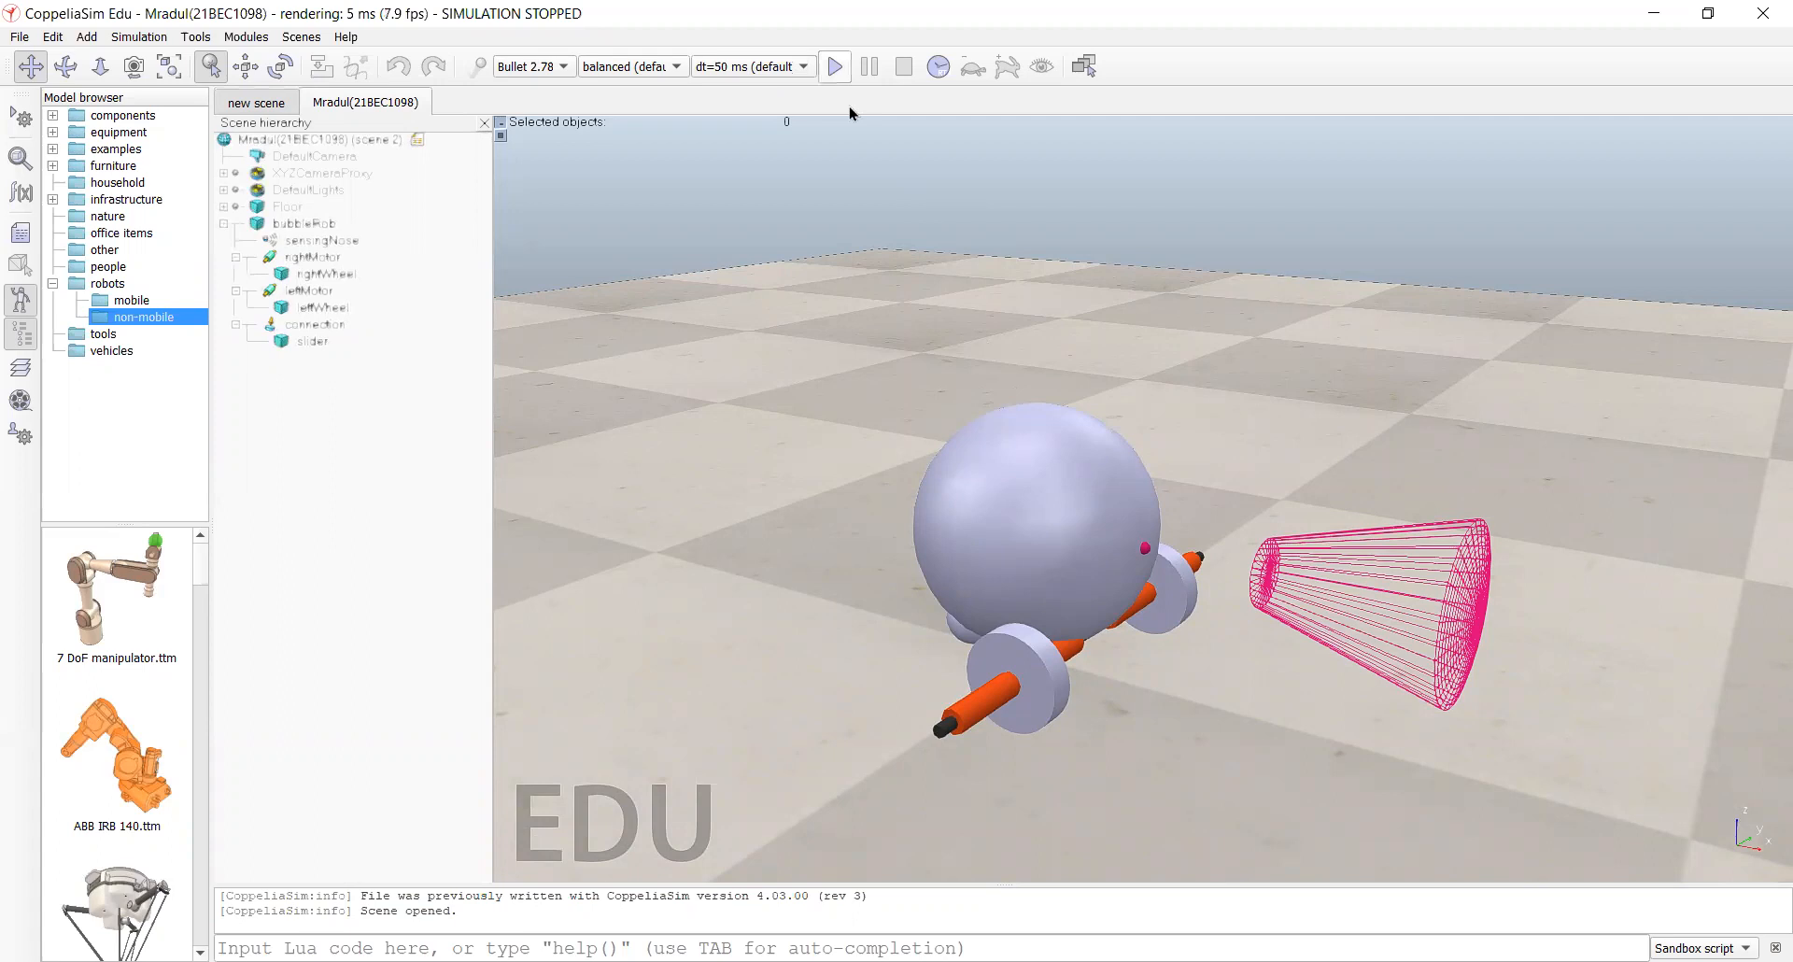
# Step: Run the simulation of the opened robot scene briefly and stop it
pyautogui.click(835, 66)
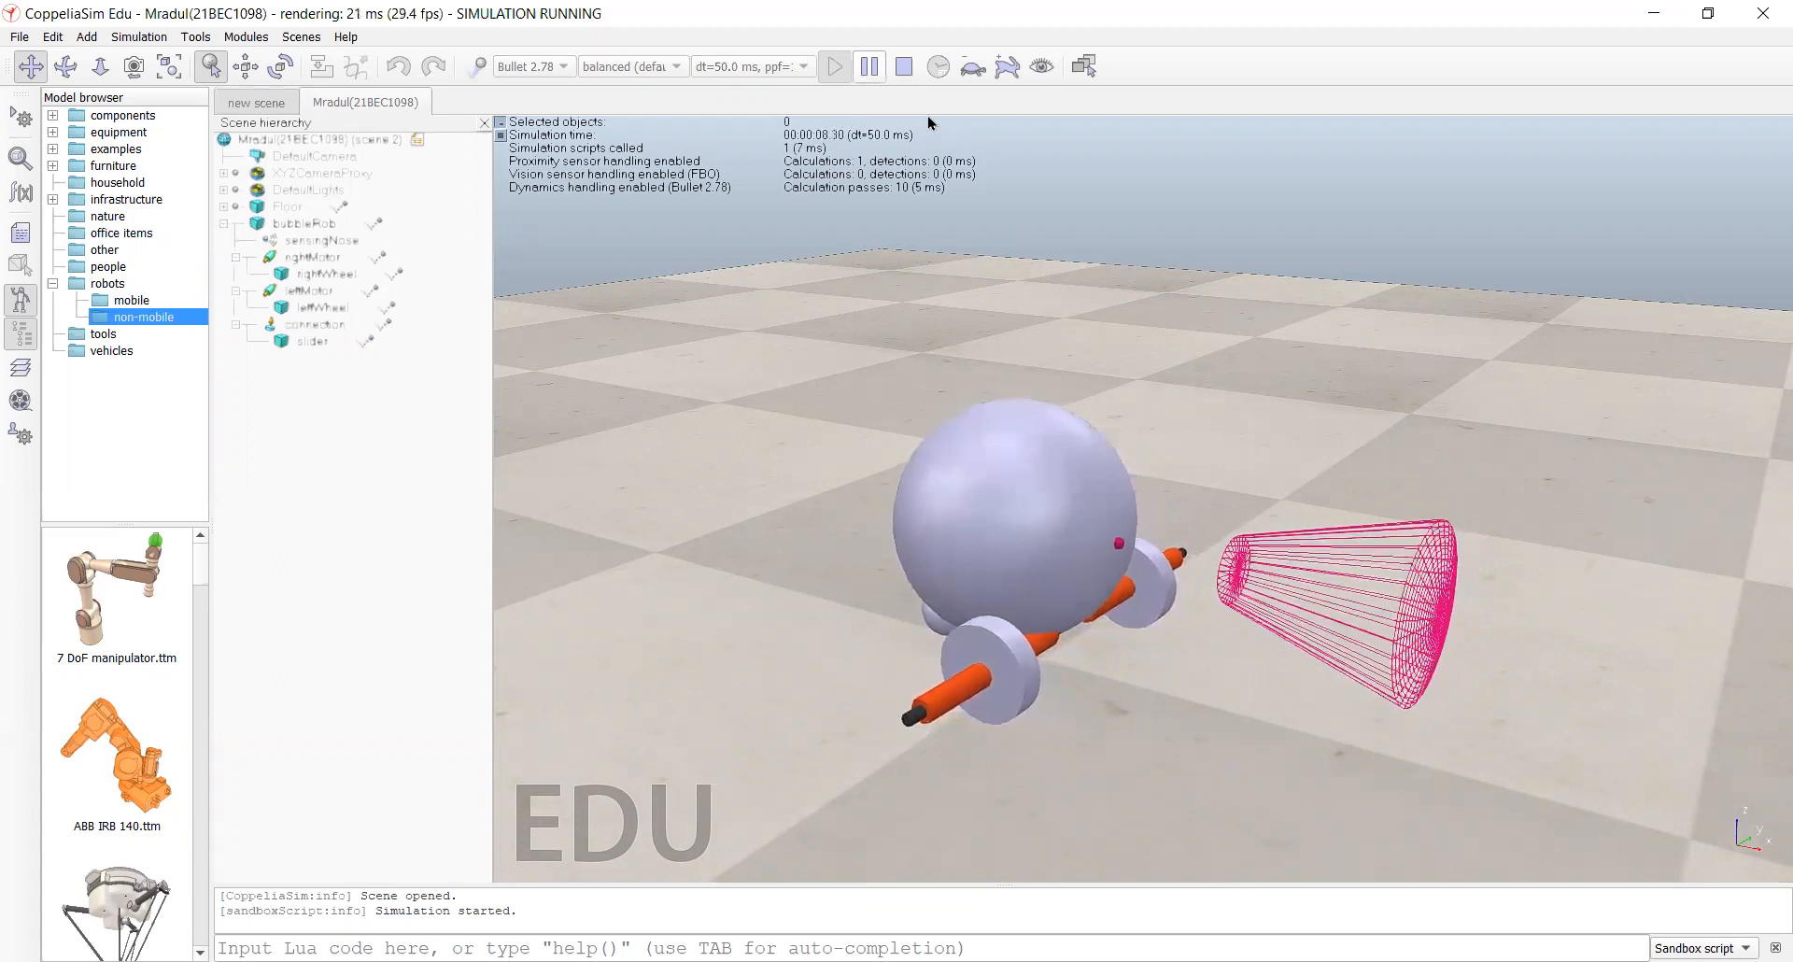
pyautogui.press('space')
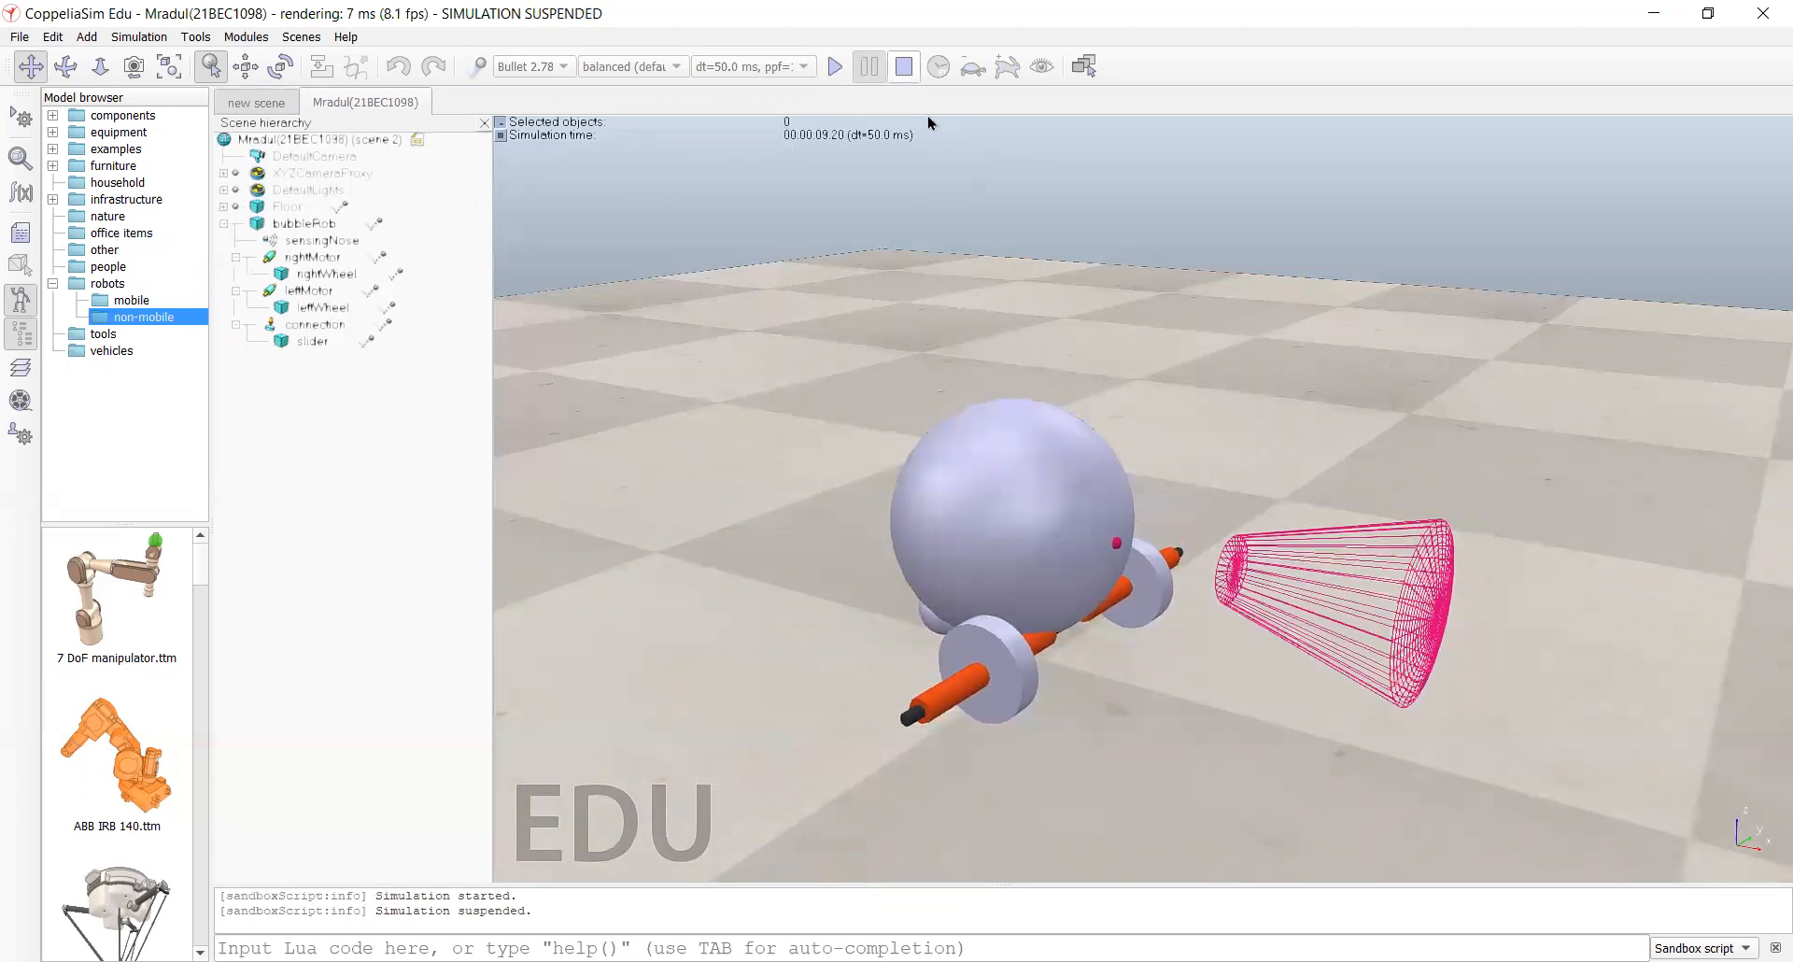
pyautogui.press('space')
pyautogui.press('space')
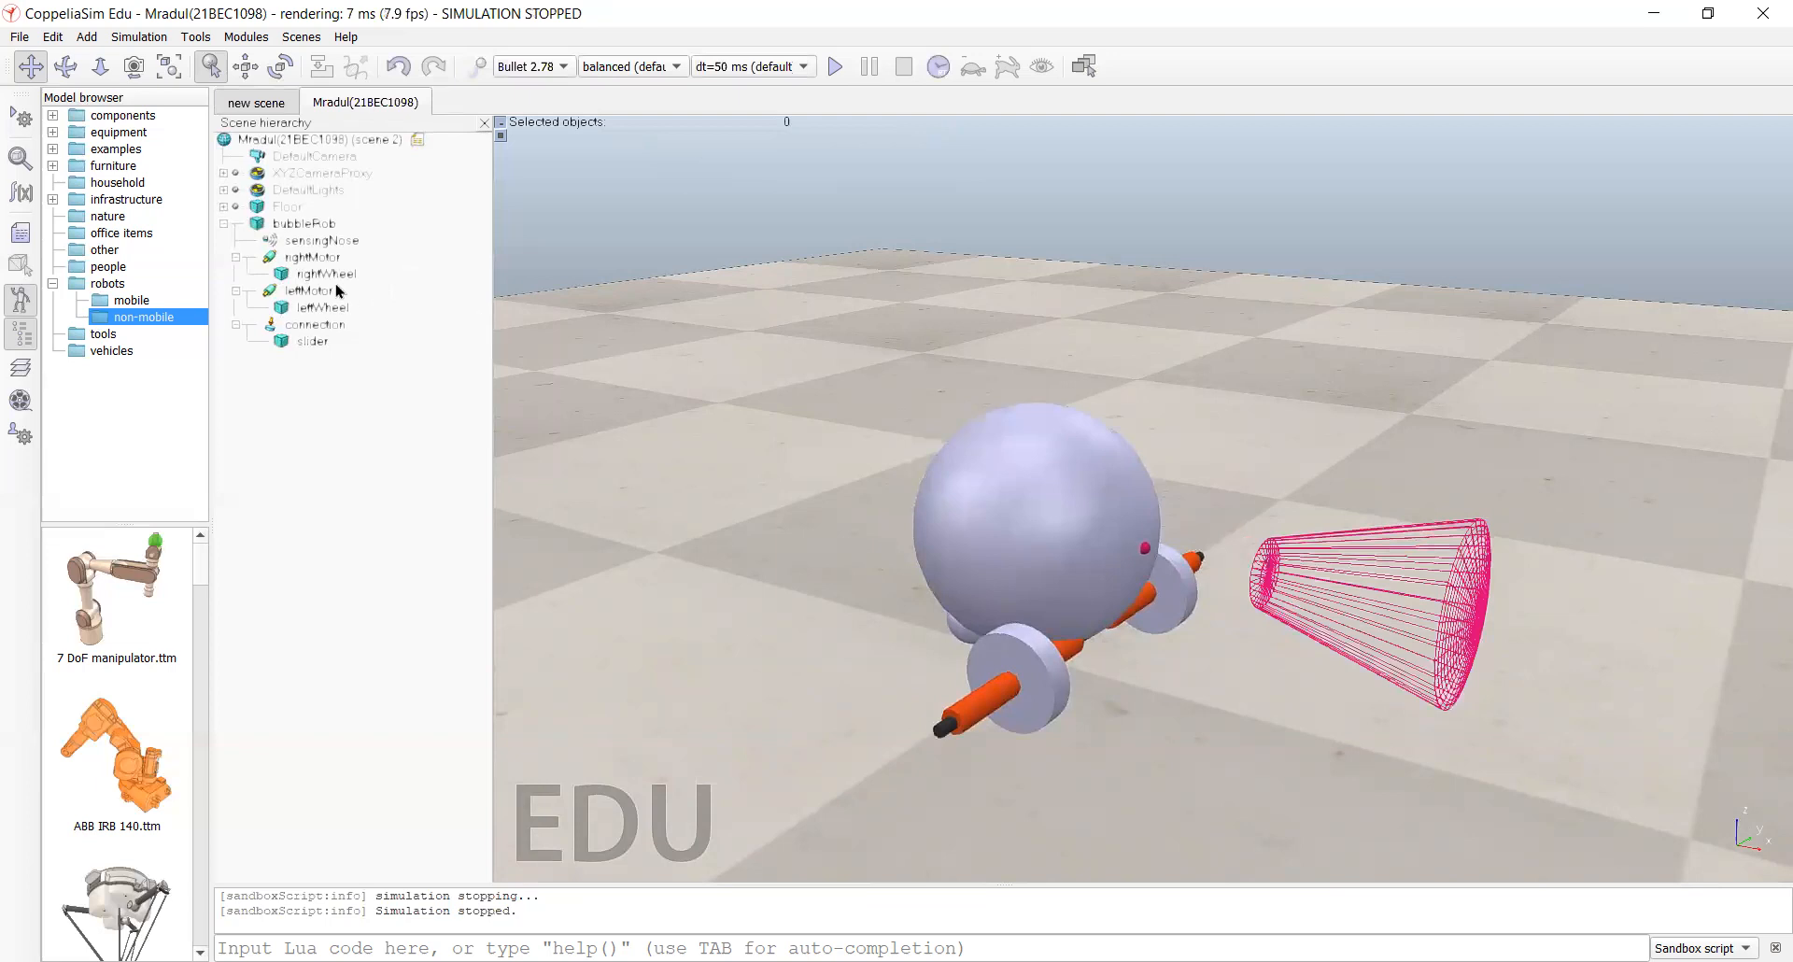
# Step: Set the leftMotor joint's target velocity to 100 deg/s in its dynamic properties and close the property dialogs
pyautogui.click(284, 297)
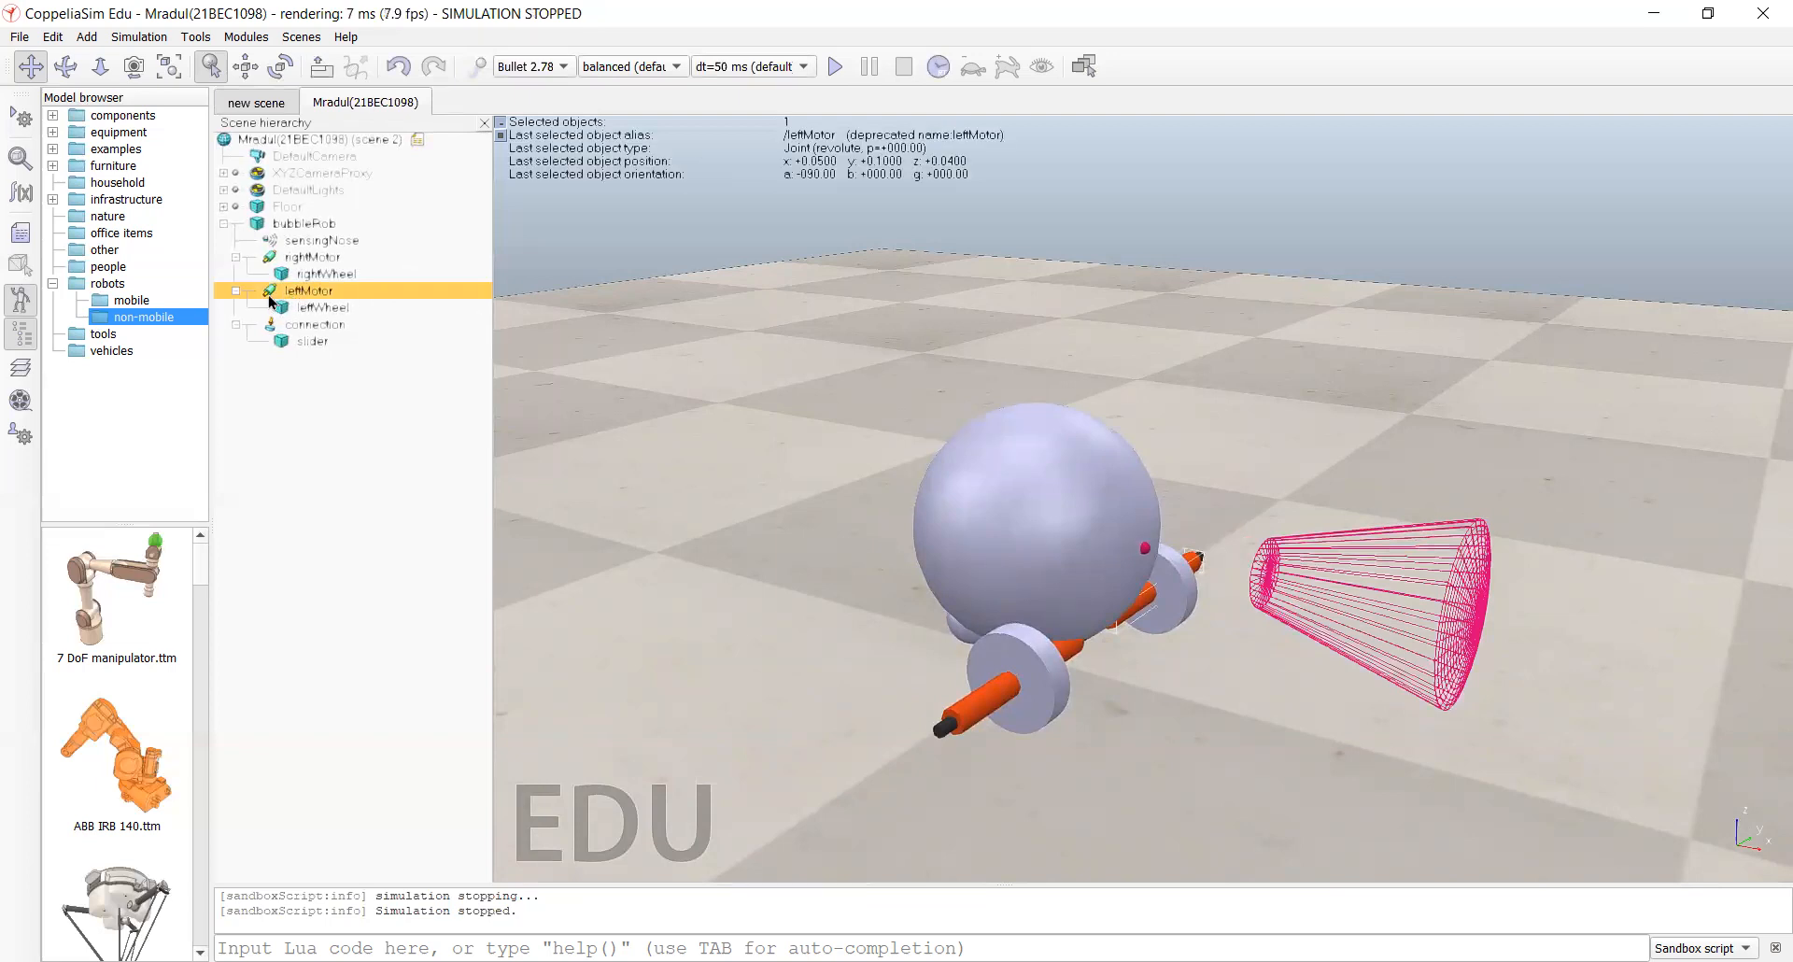
pyautogui.doubleClick(270, 297)
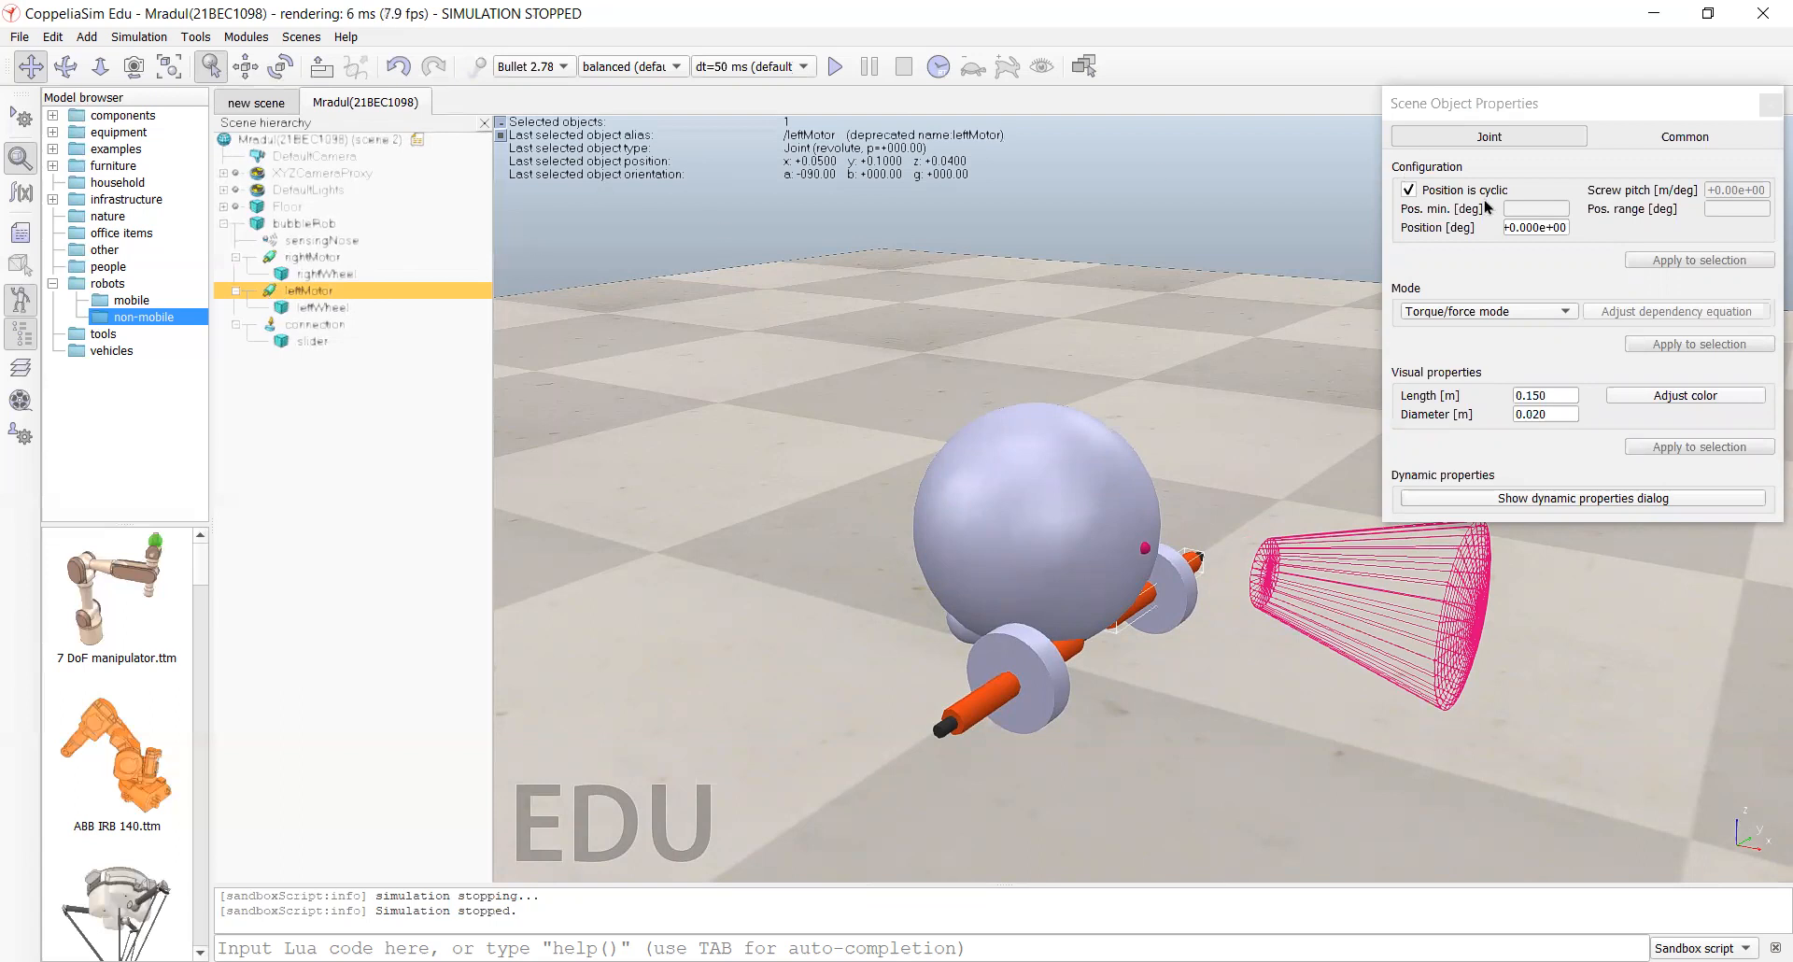
pyautogui.click(1615, 507)
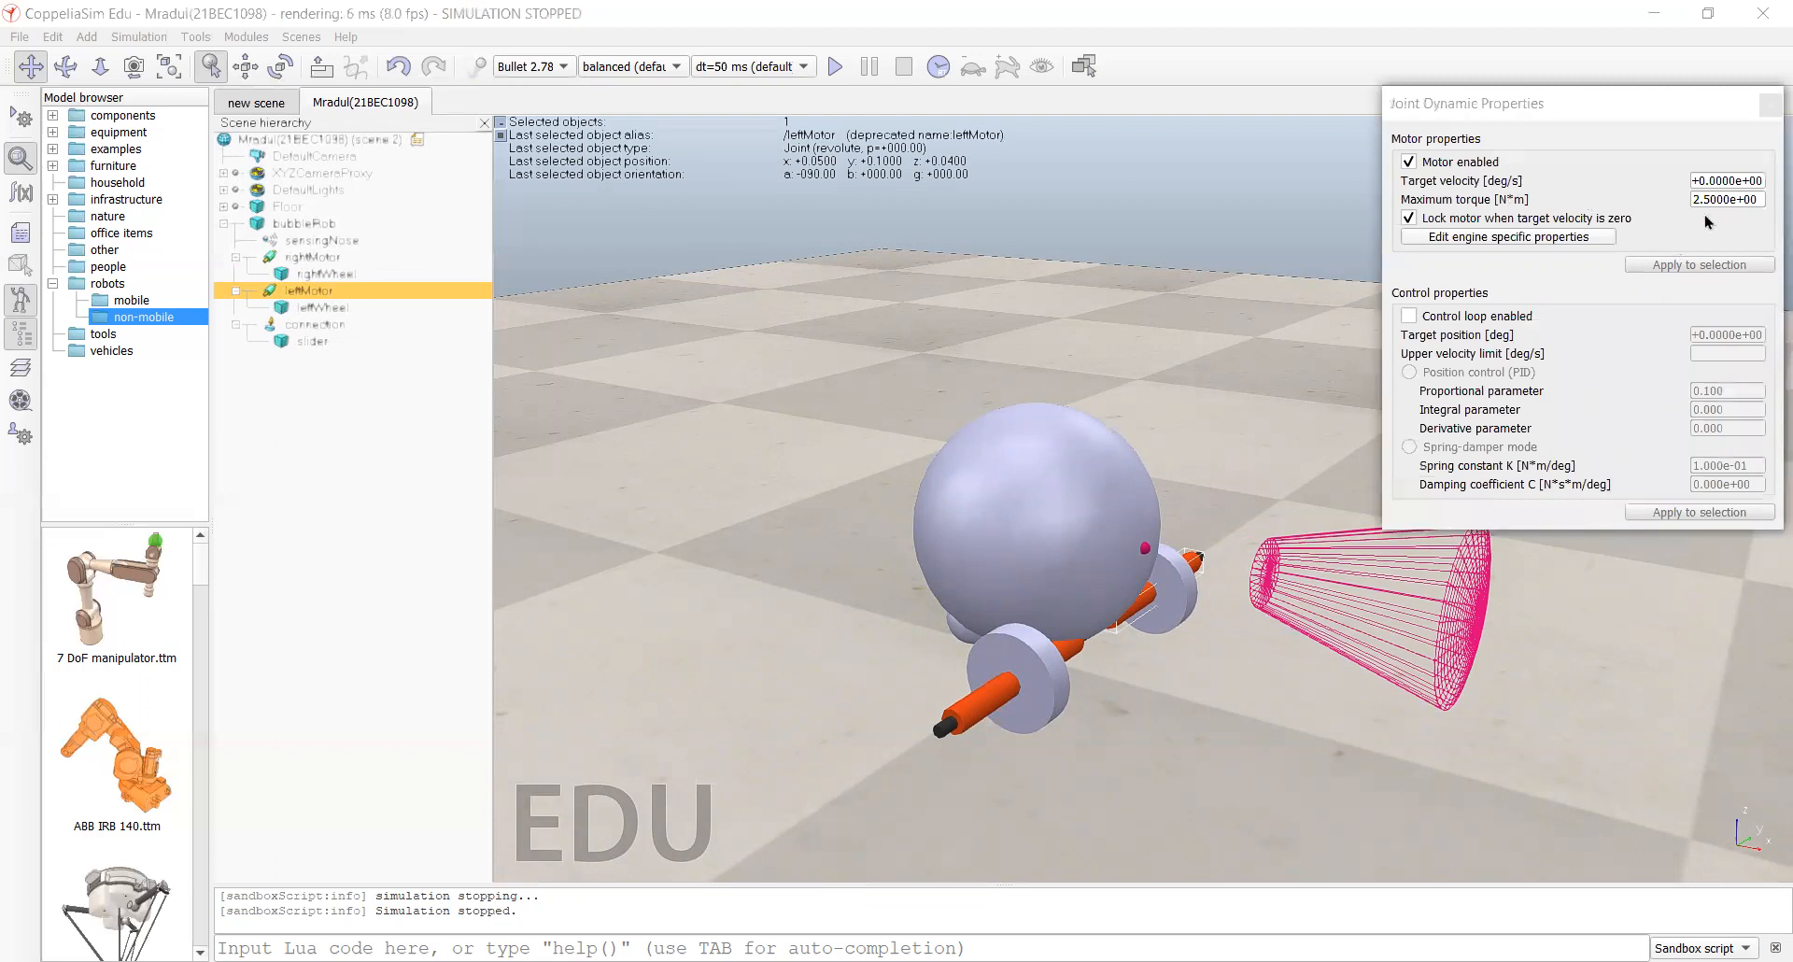
pyautogui.click(1722, 178)
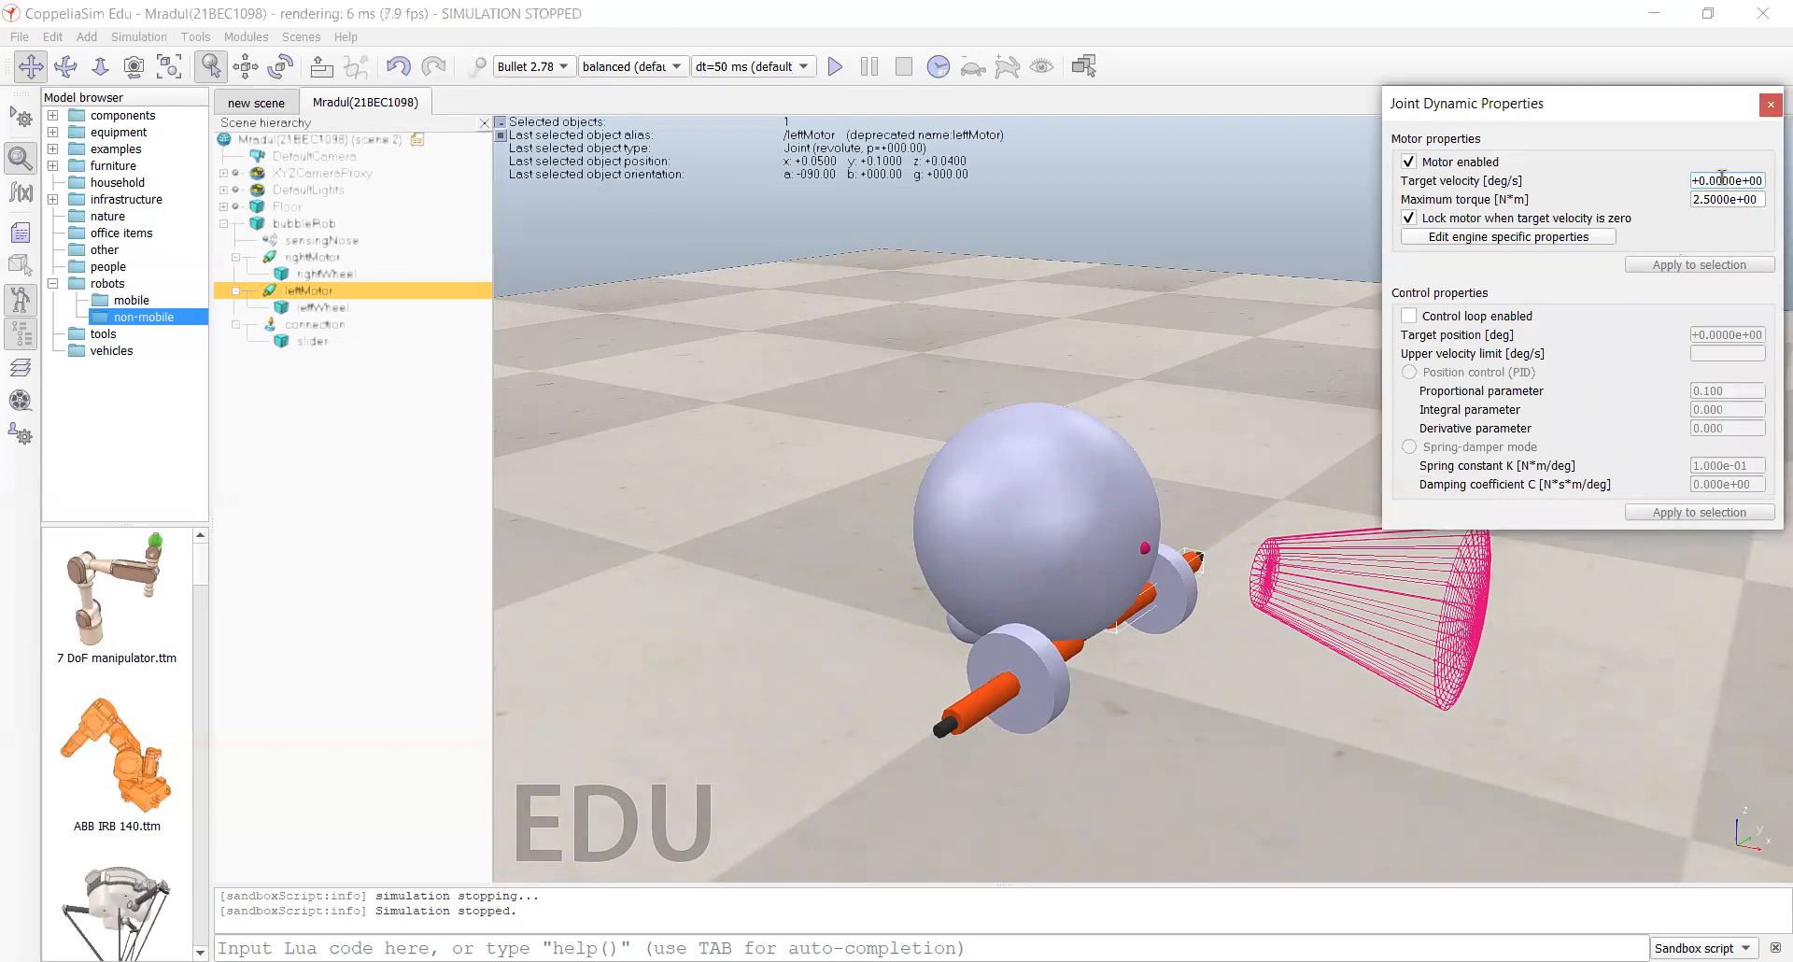
pyautogui.doubleClick(1723, 177)
pyautogui.tripleClick(1723, 178)
pyautogui.write('100')
pyautogui.click(1734, 196)
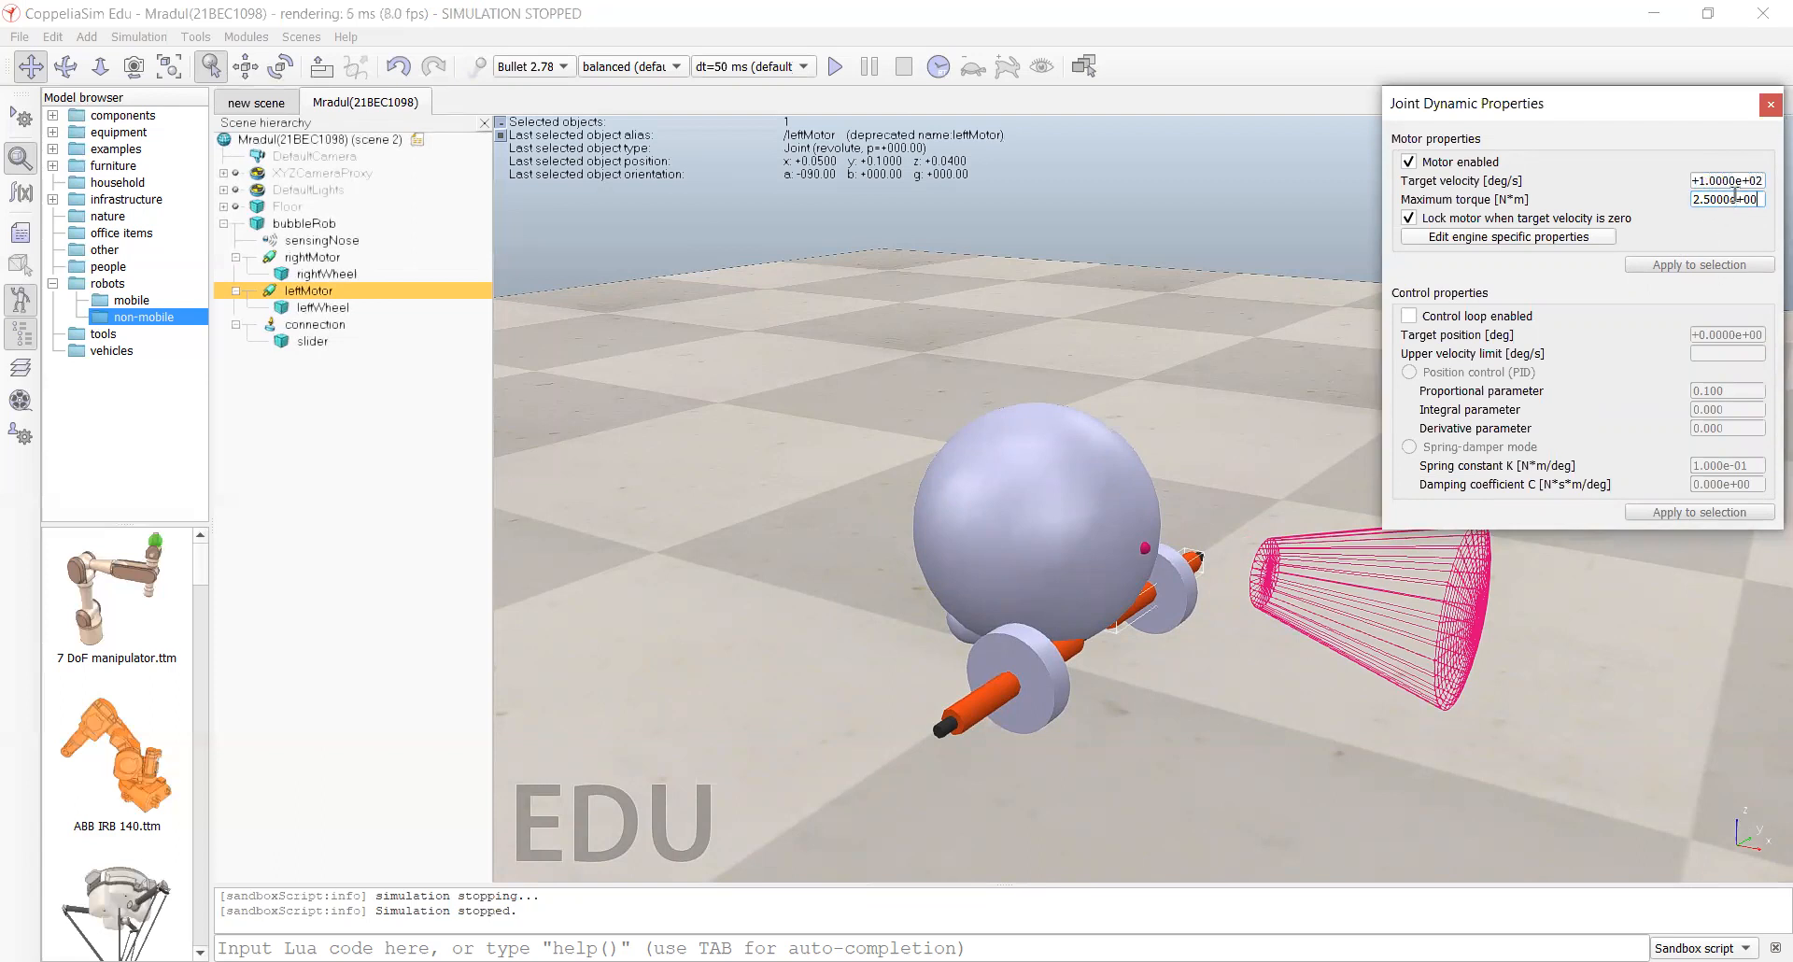
pyautogui.click(1768, 107)
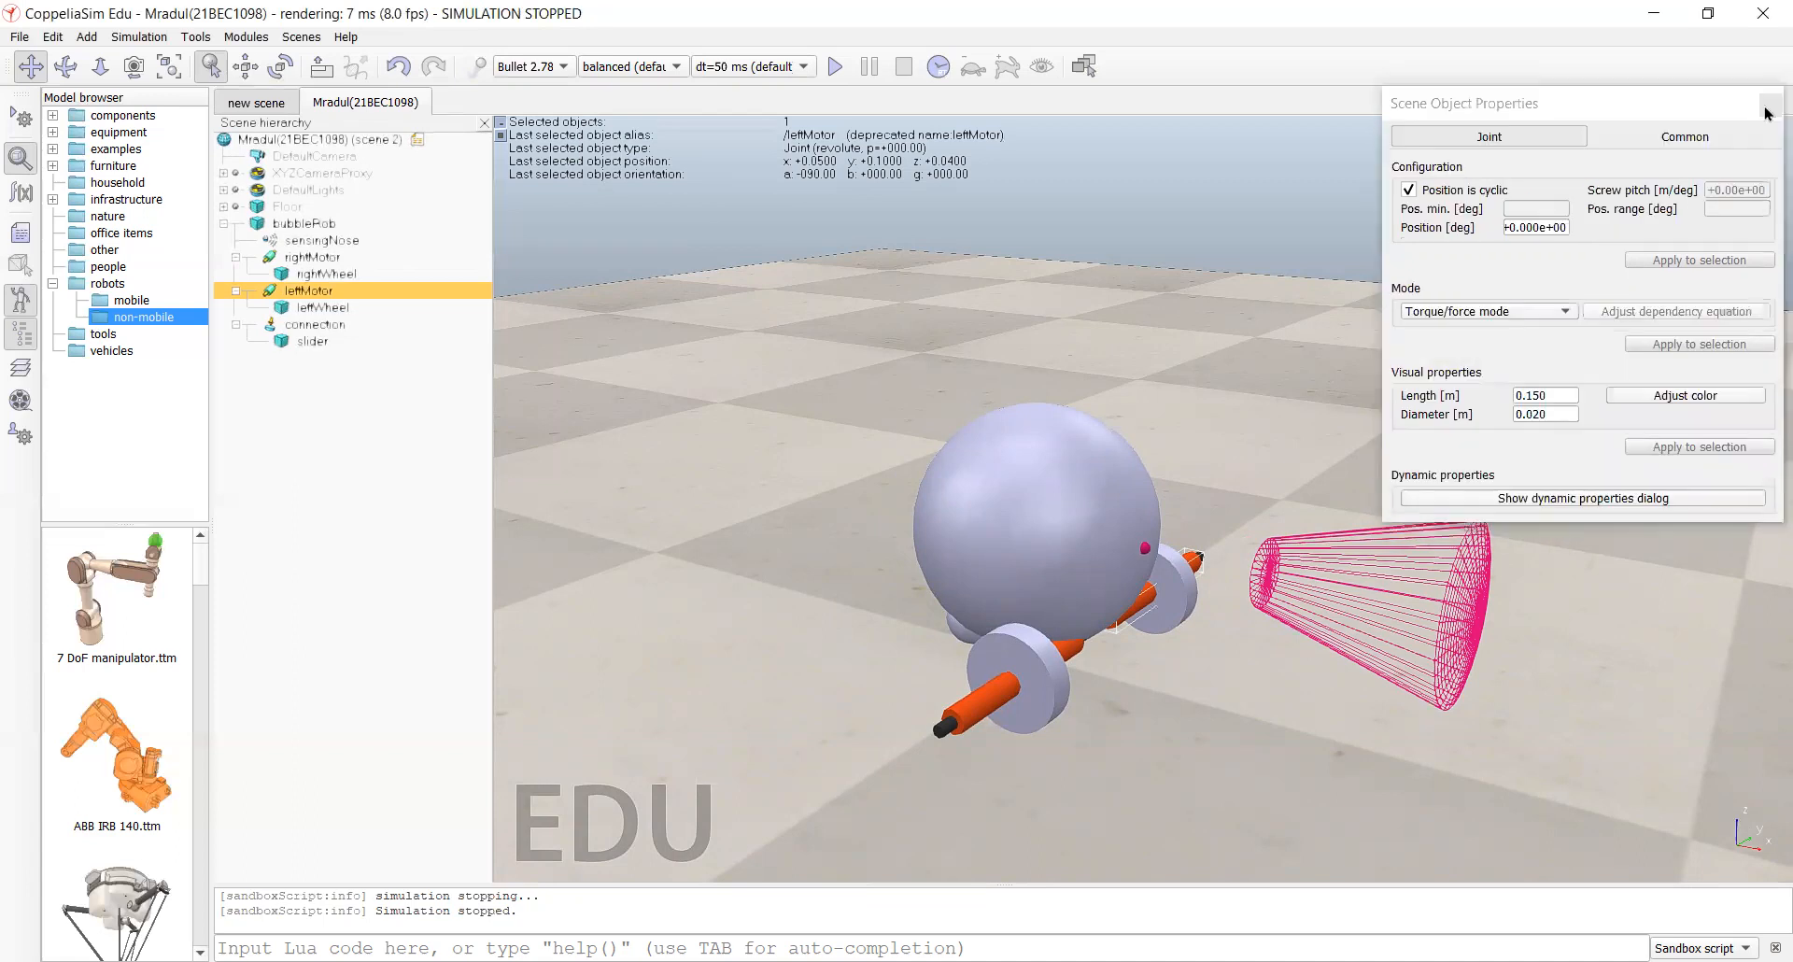
pyautogui.click(1770, 107)
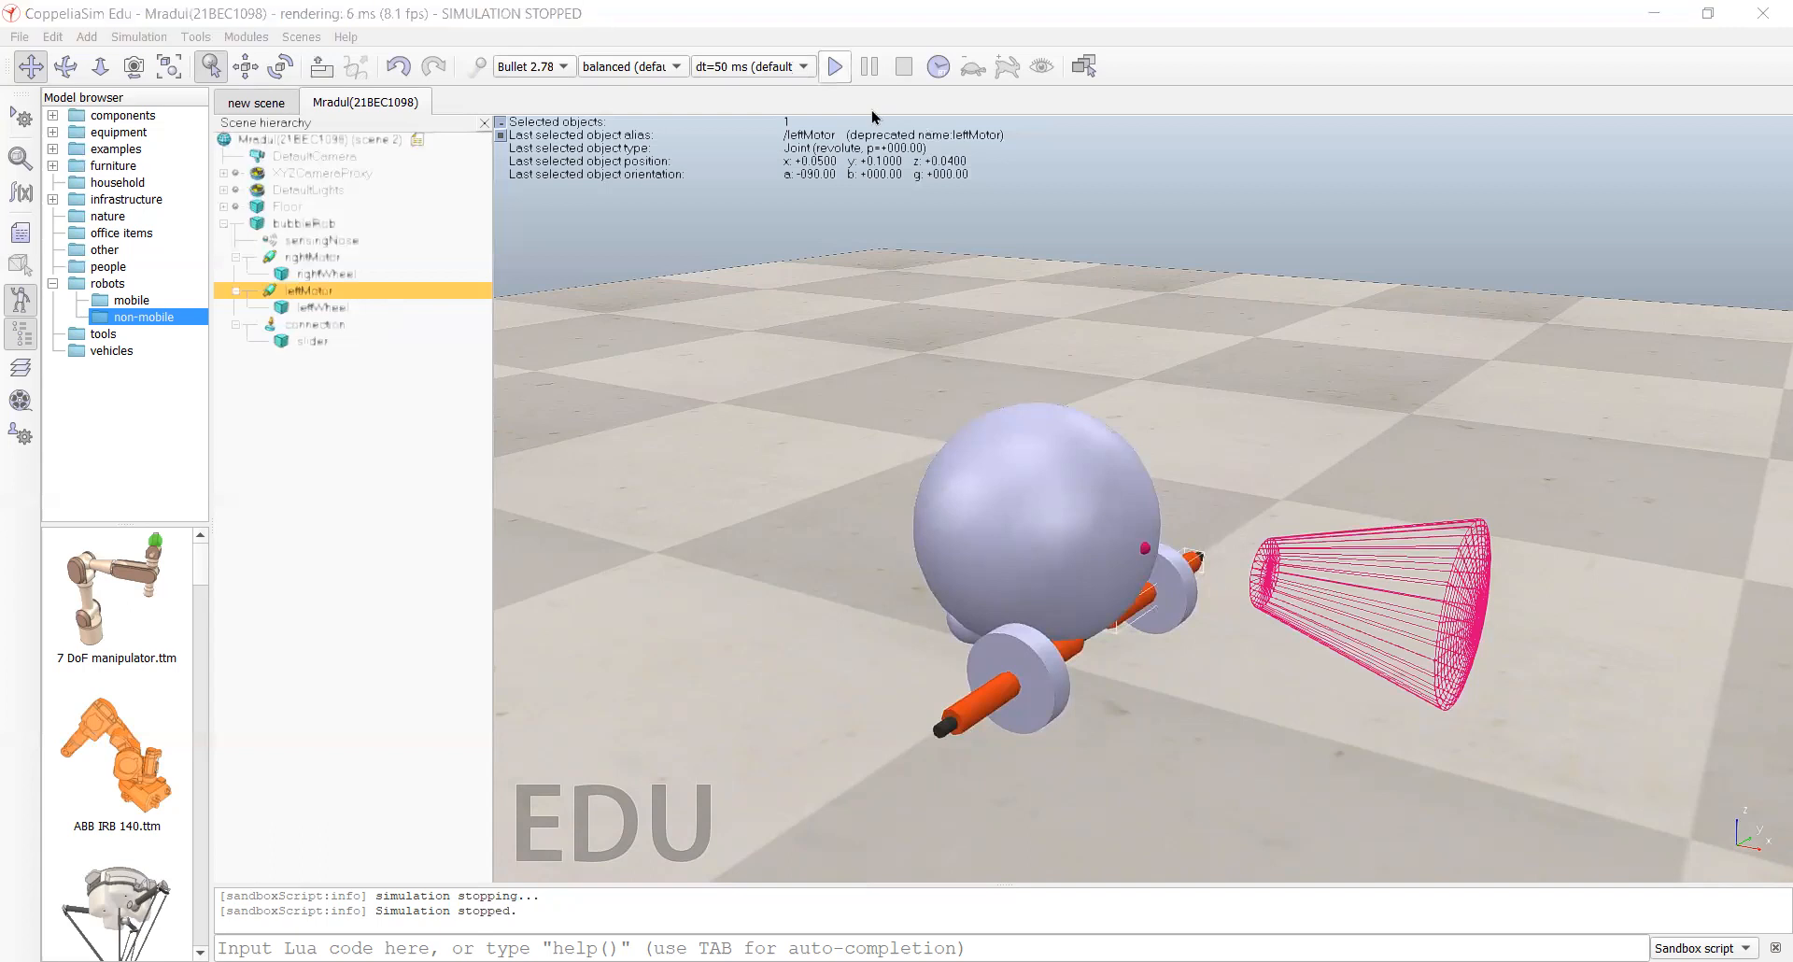
# Step: Simulate the robot with the leftMotor's new target velocity, pausing the run before stopping it
pyautogui.click(835, 66)
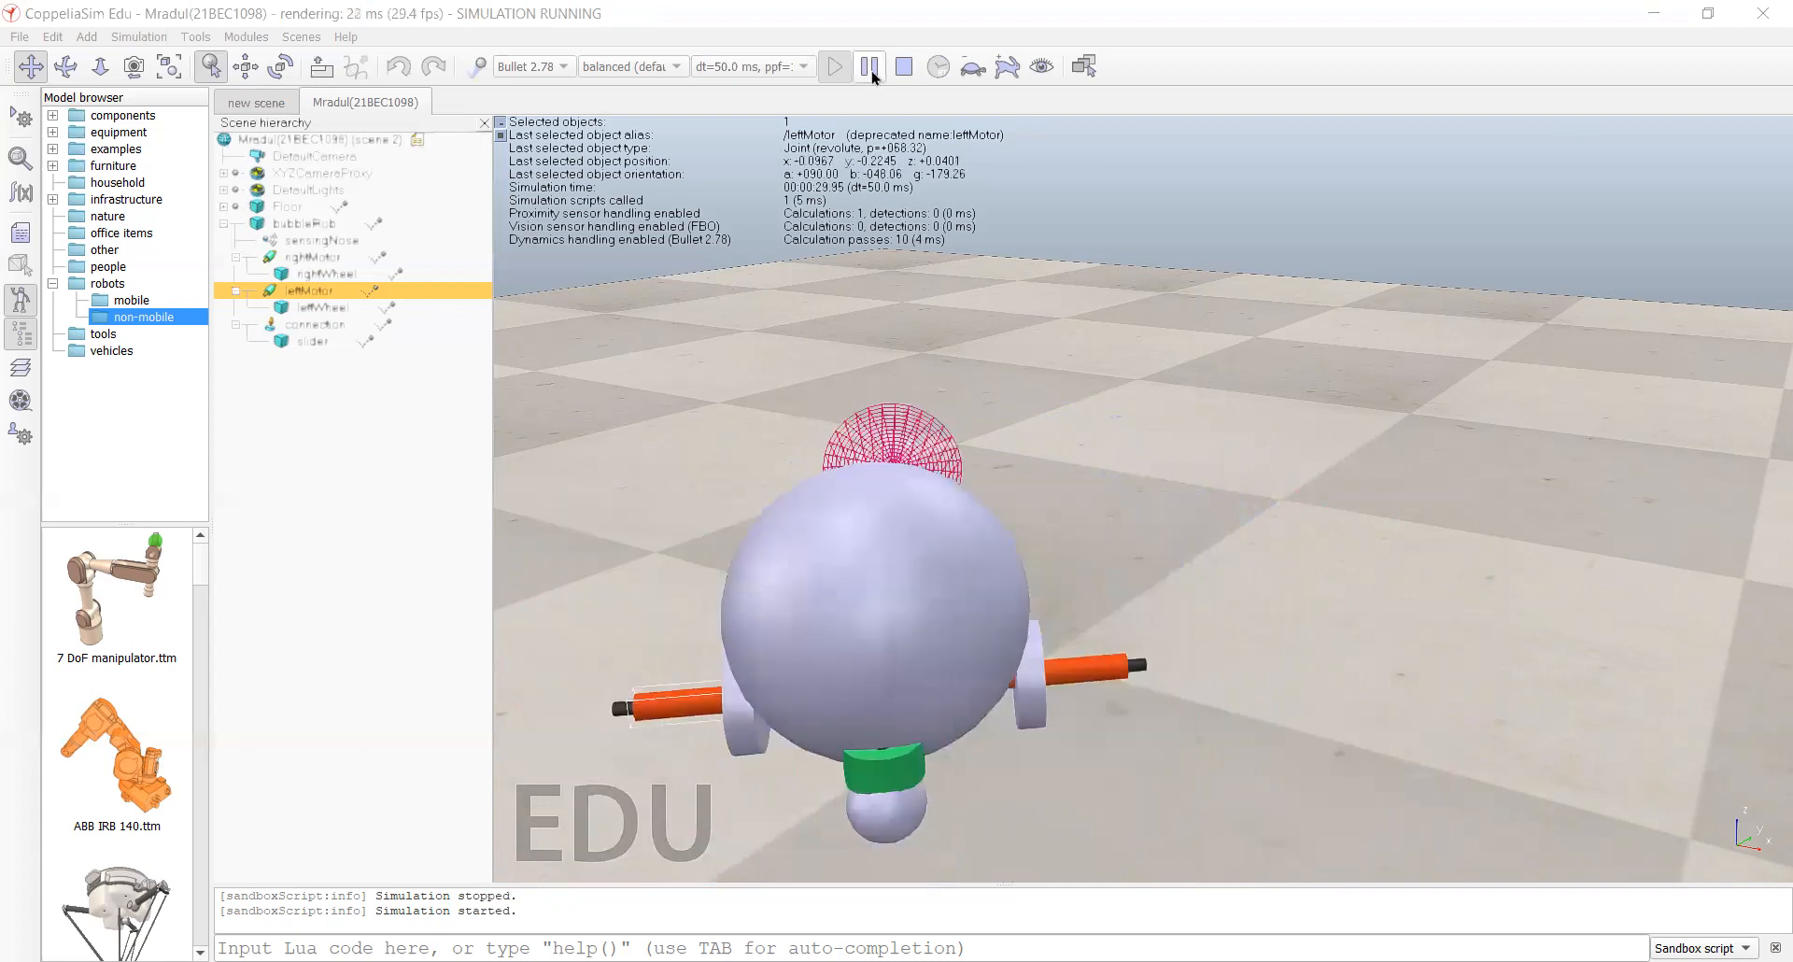
pyautogui.click(872, 74)
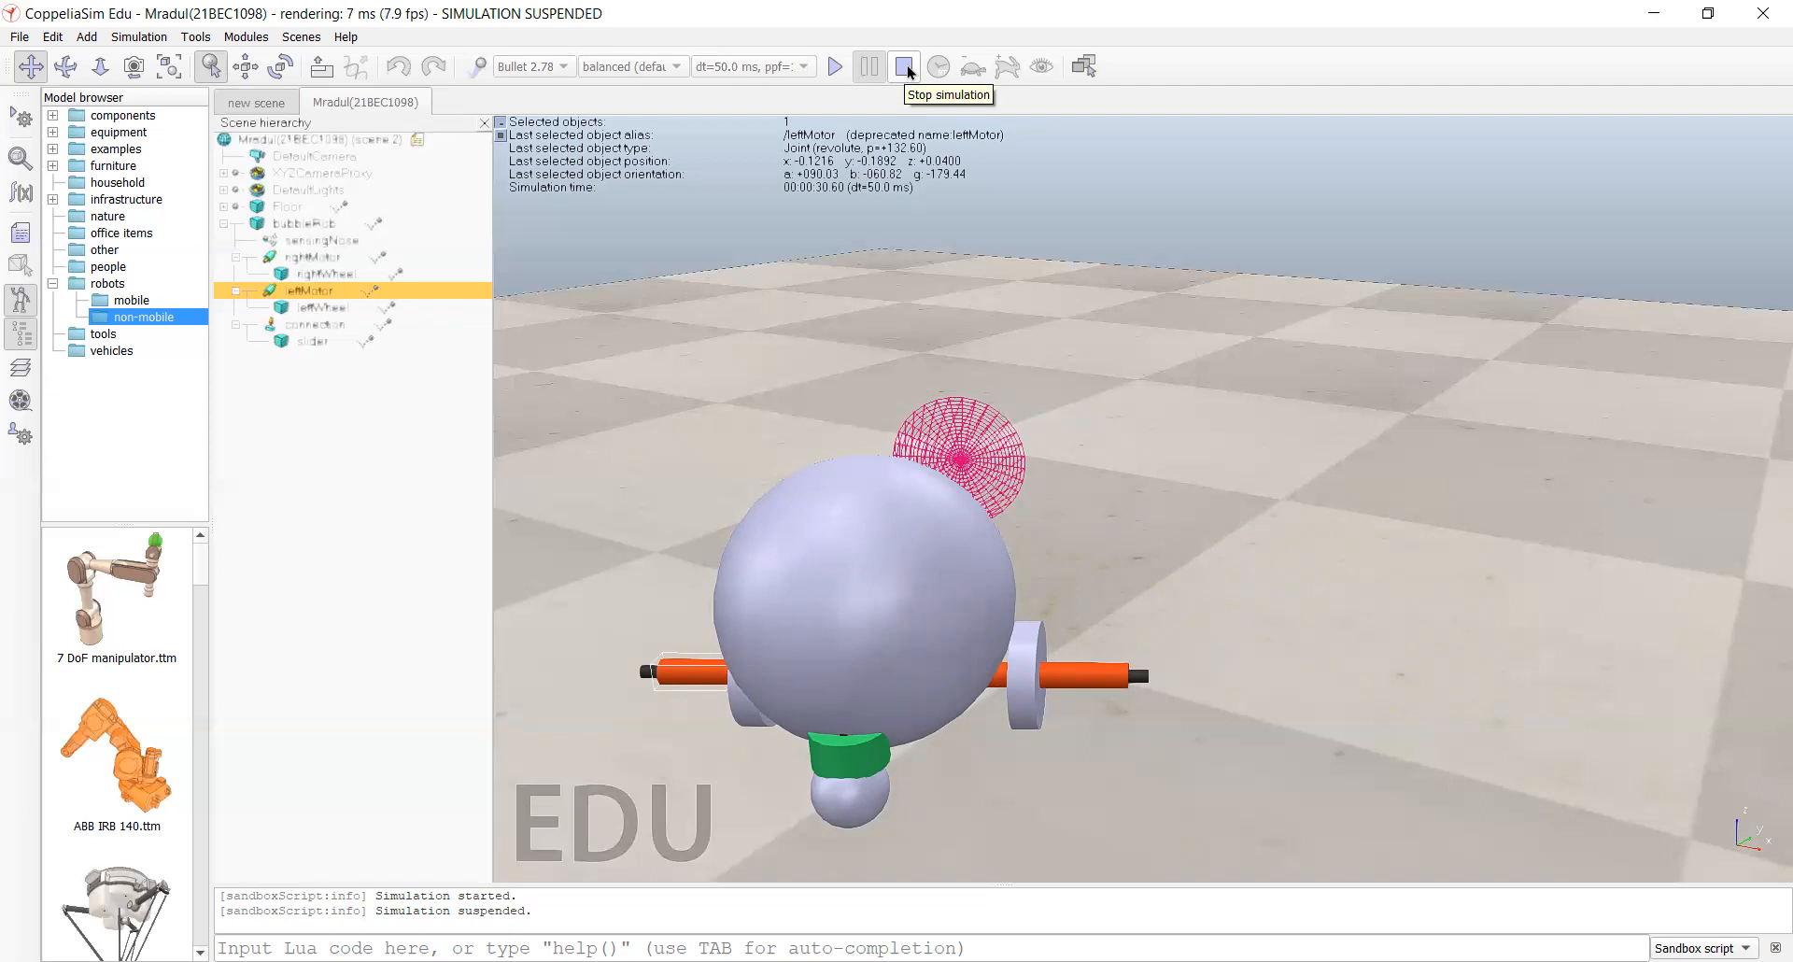
pyautogui.click(904, 66)
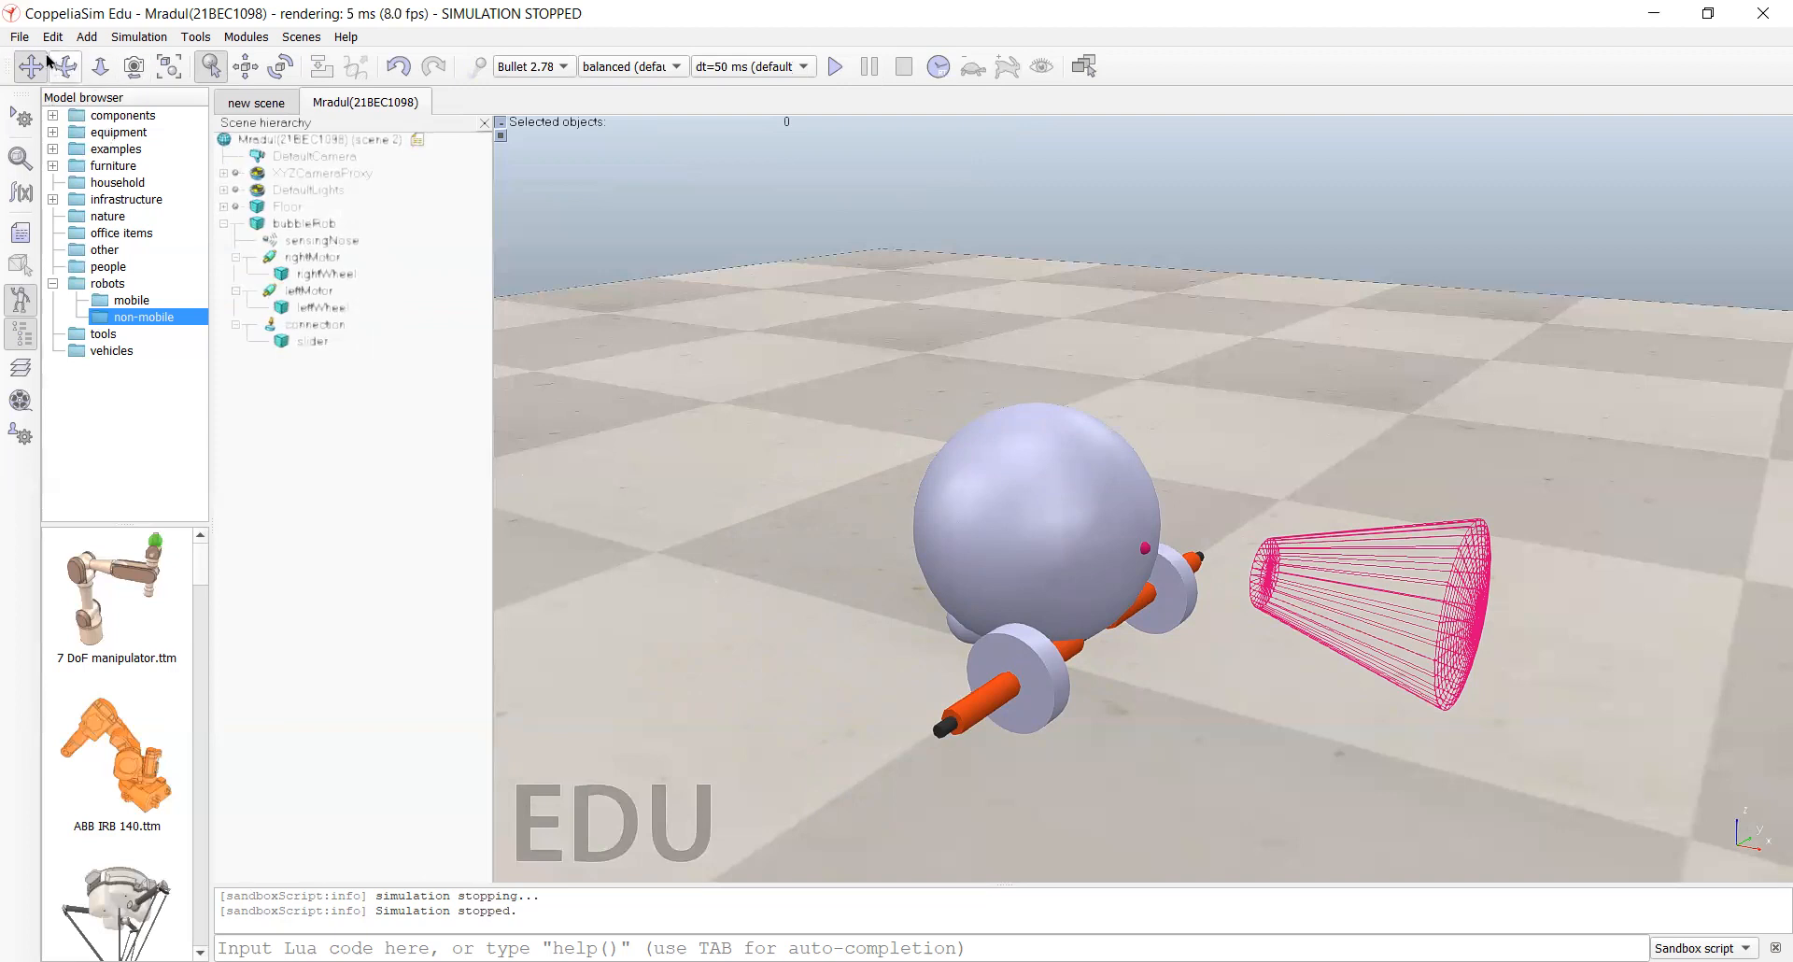
# Step: Switch to the empty new scene, and hide the scene hierarchy and show it again
pyautogui.click(245, 103)
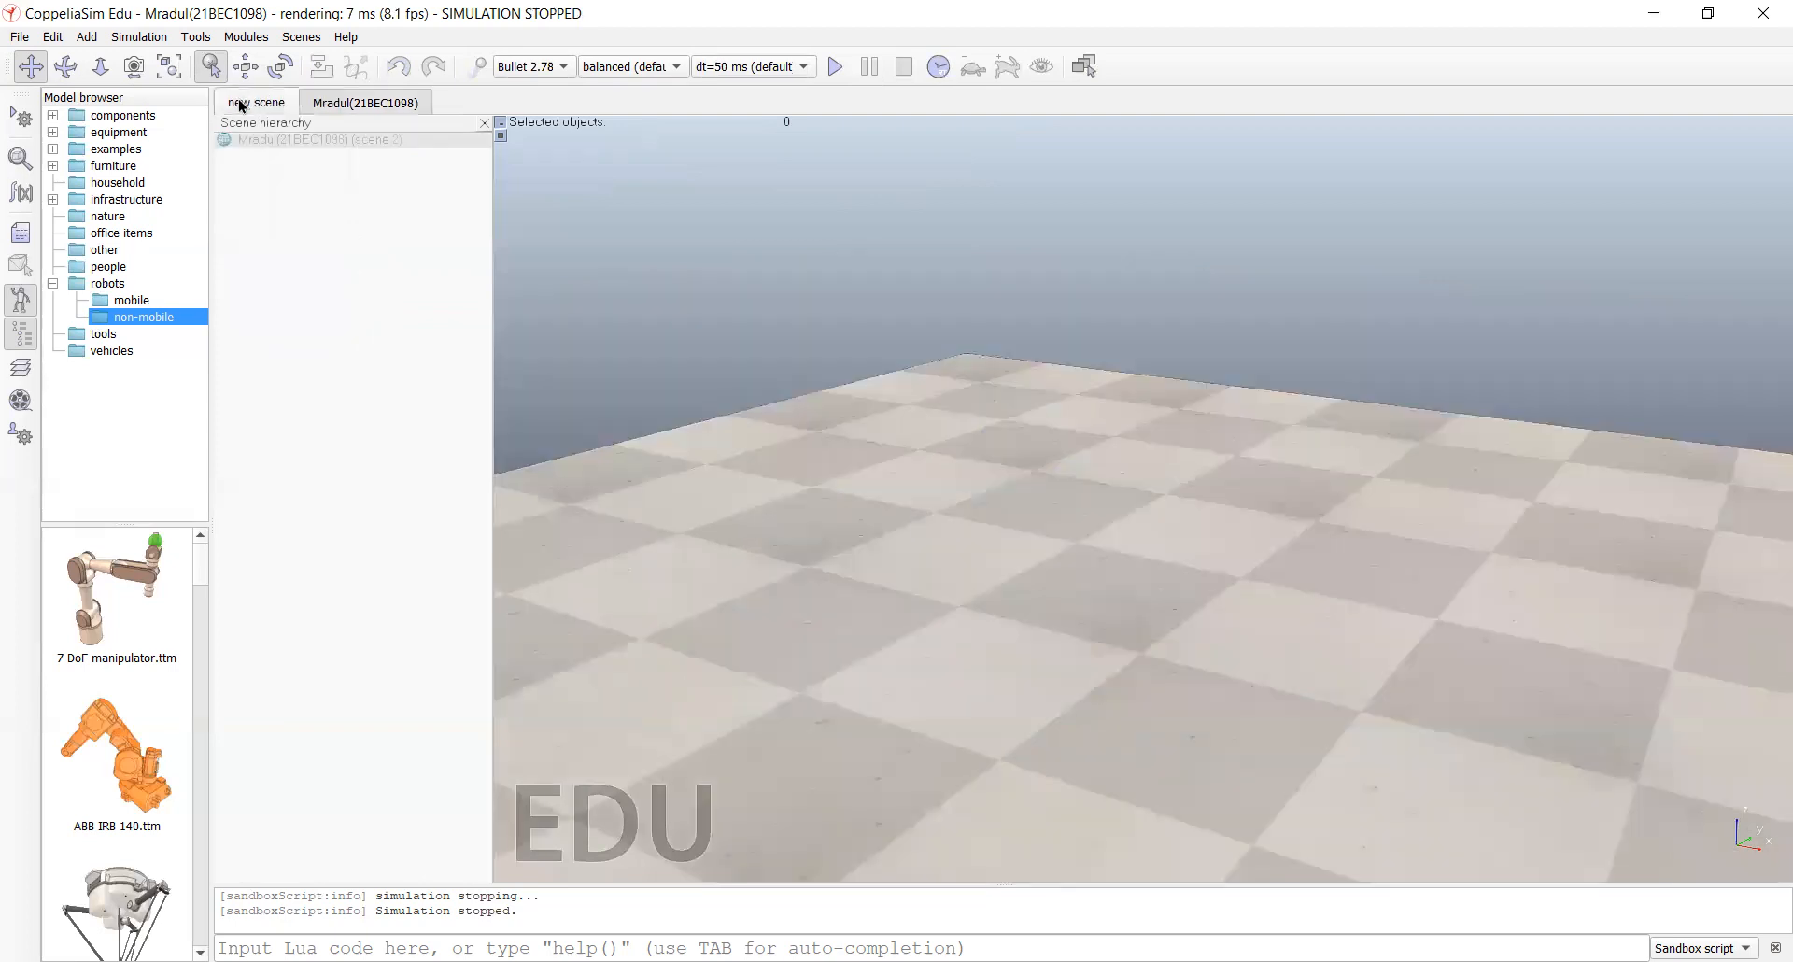
pyautogui.click(19, 36)
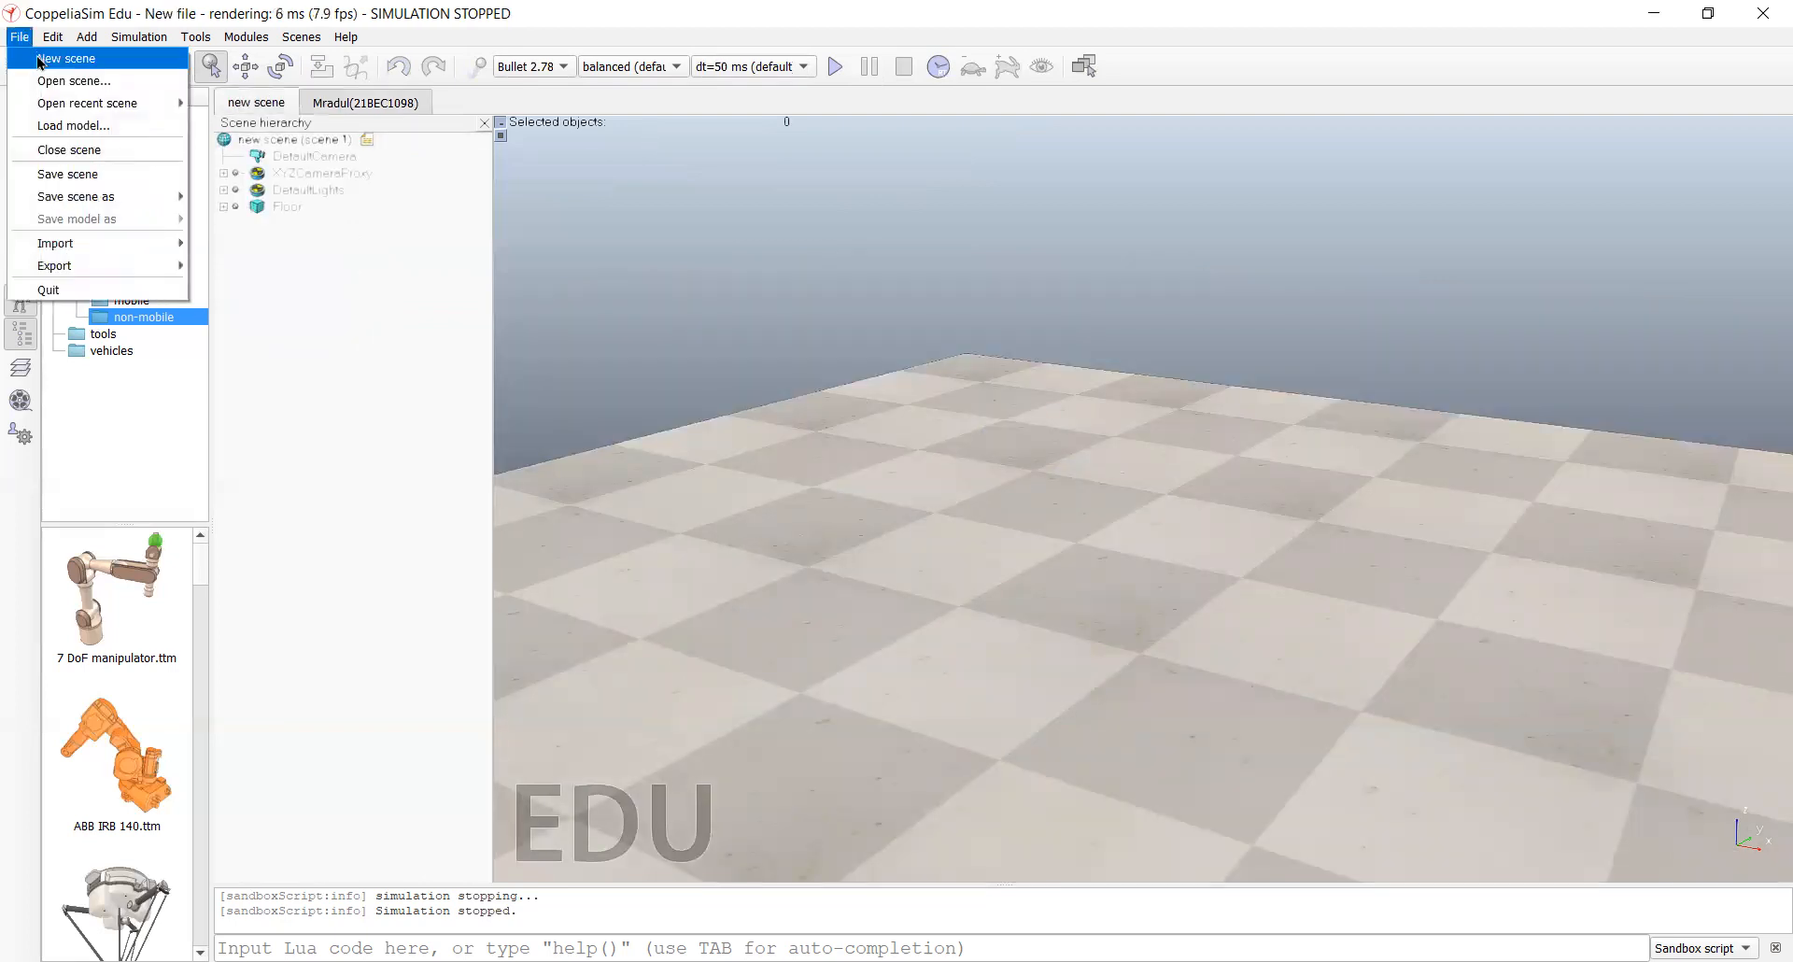
pyautogui.click(263, 108)
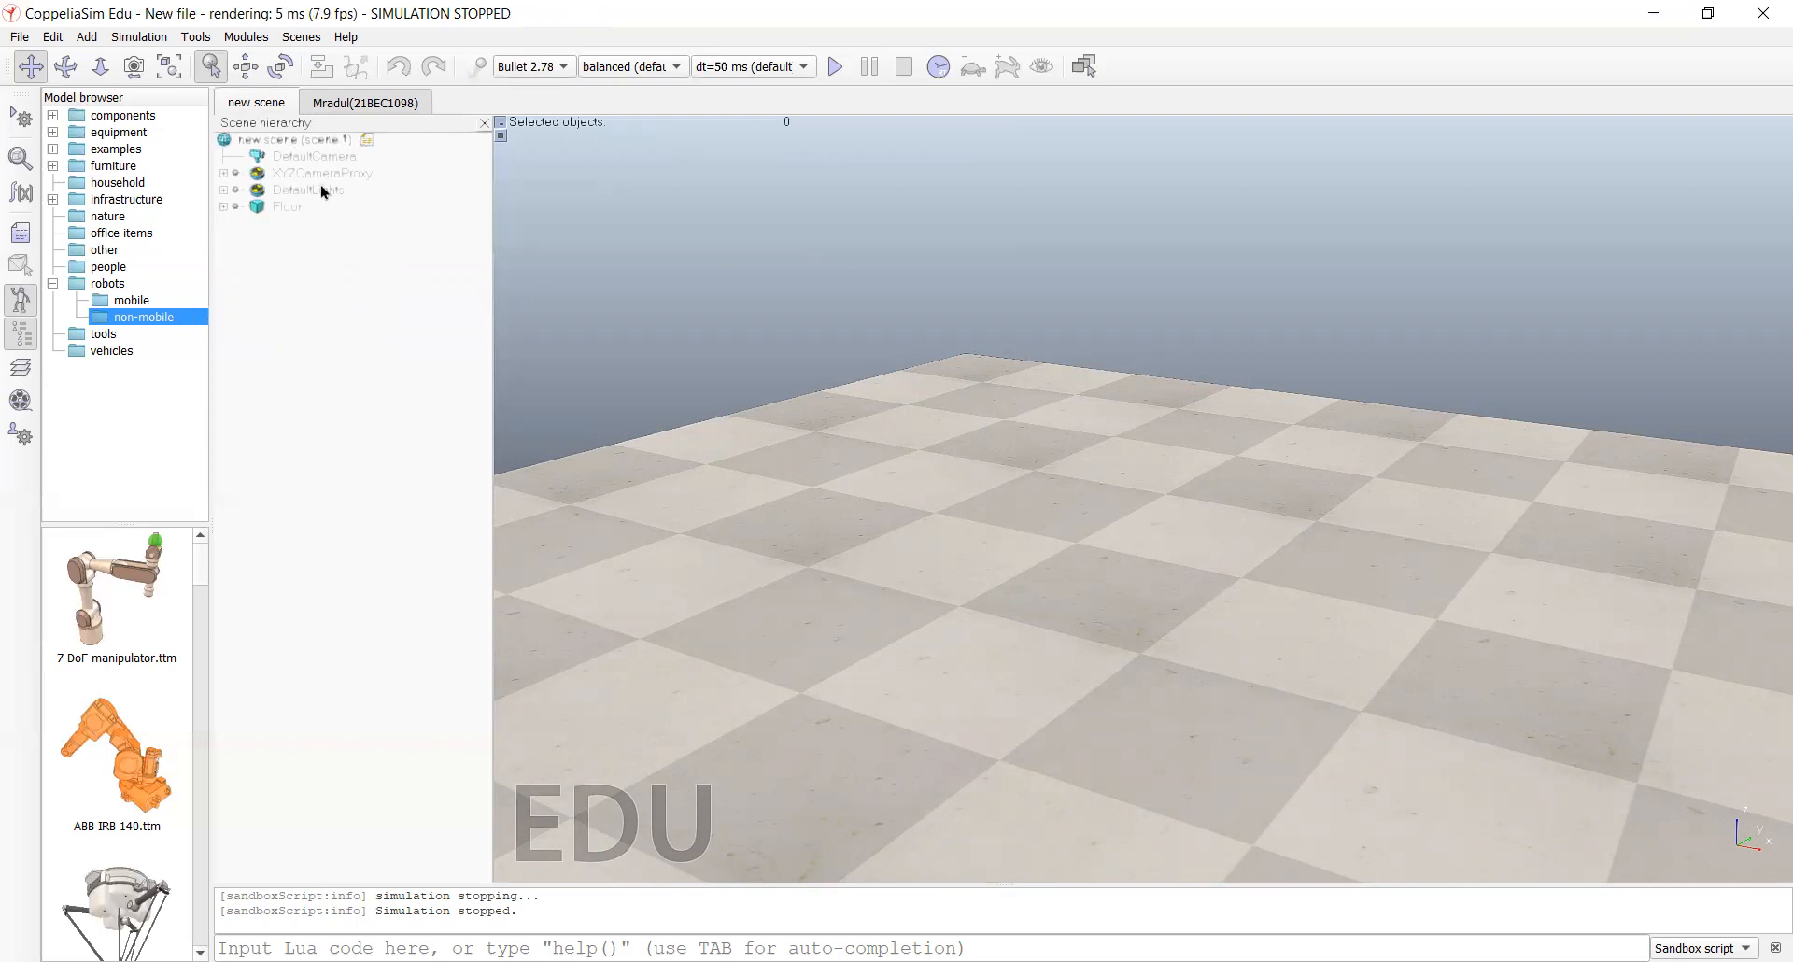
pyautogui.click(484, 124)
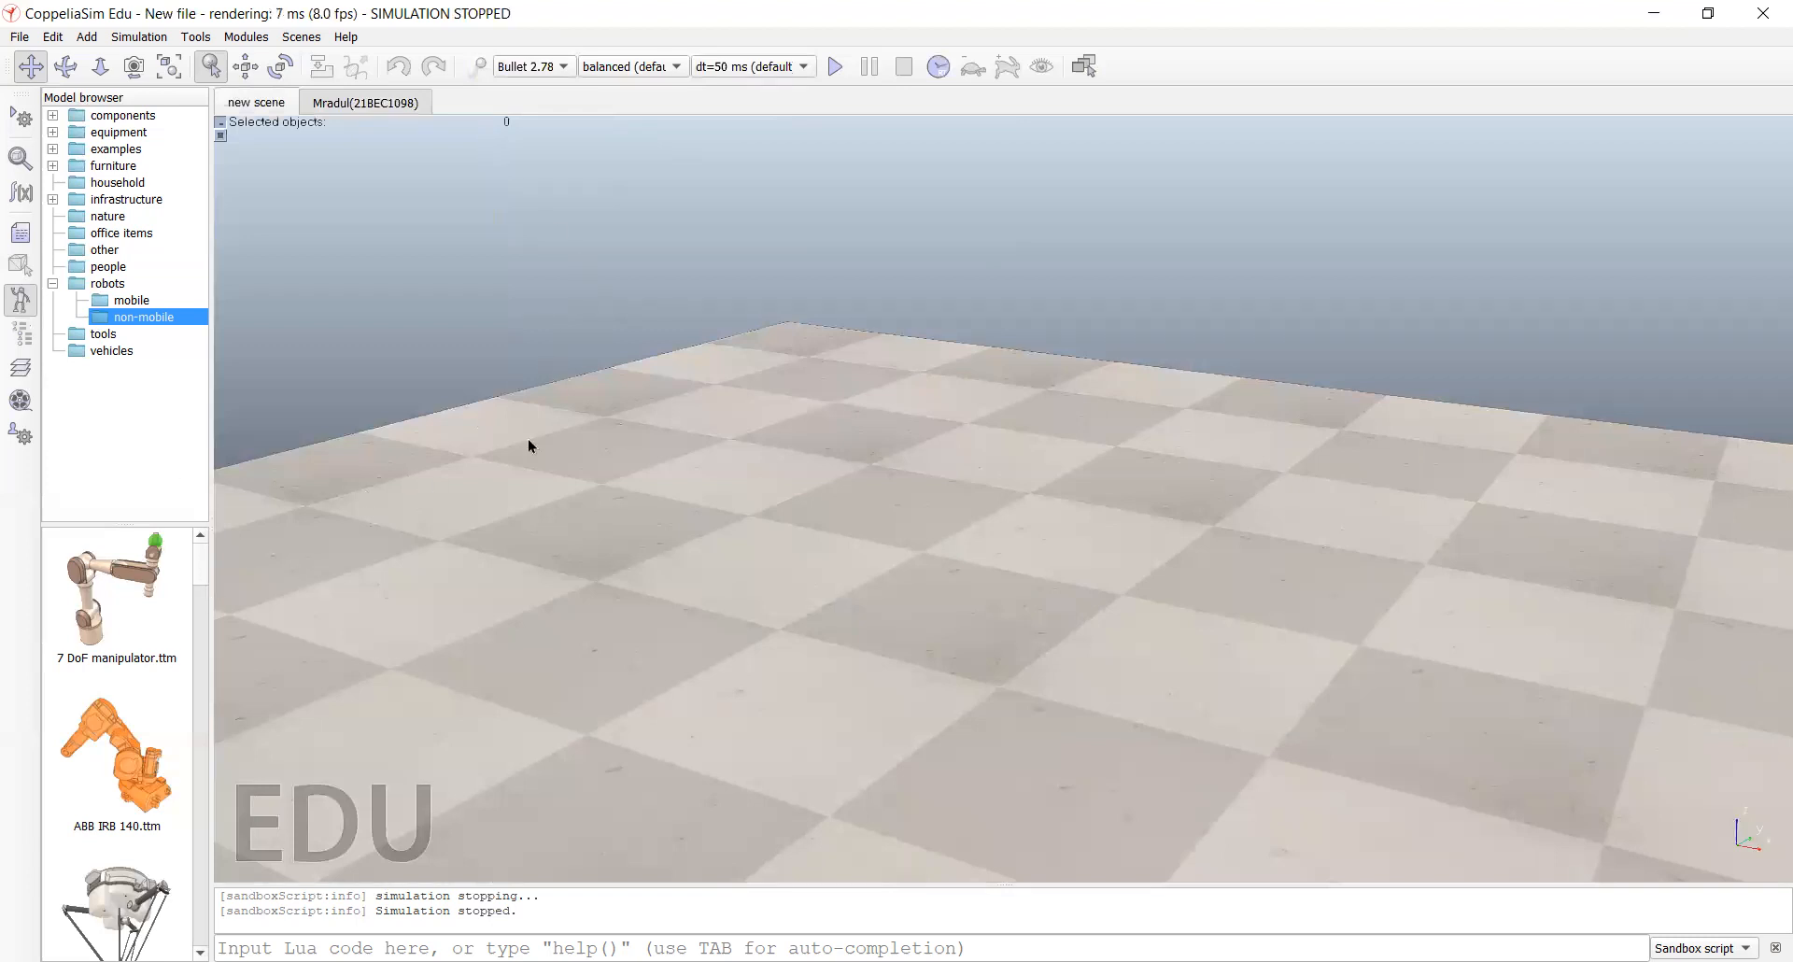
pyautogui.click(23, 338)
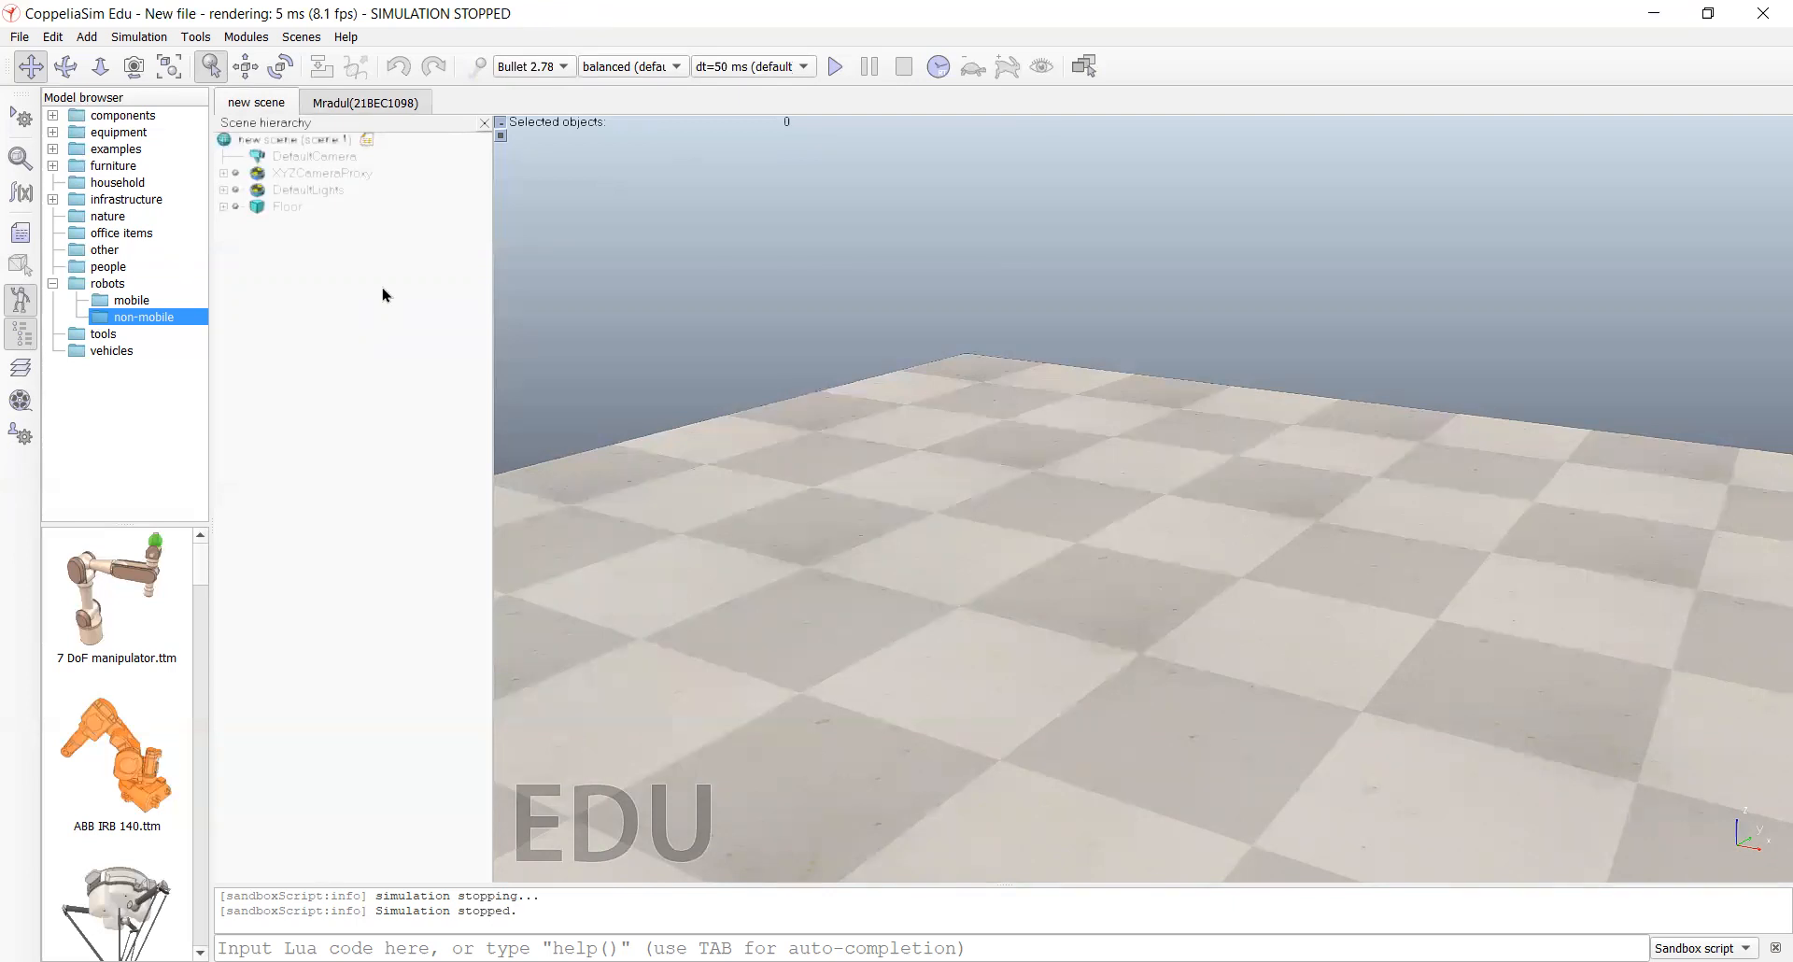
# Step: Add a primitive sphere with an X-size of 0.2 m, 32 sides and 16 faces as a dynamic, respondable pure shape
pyautogui.rightClick(996, 530)
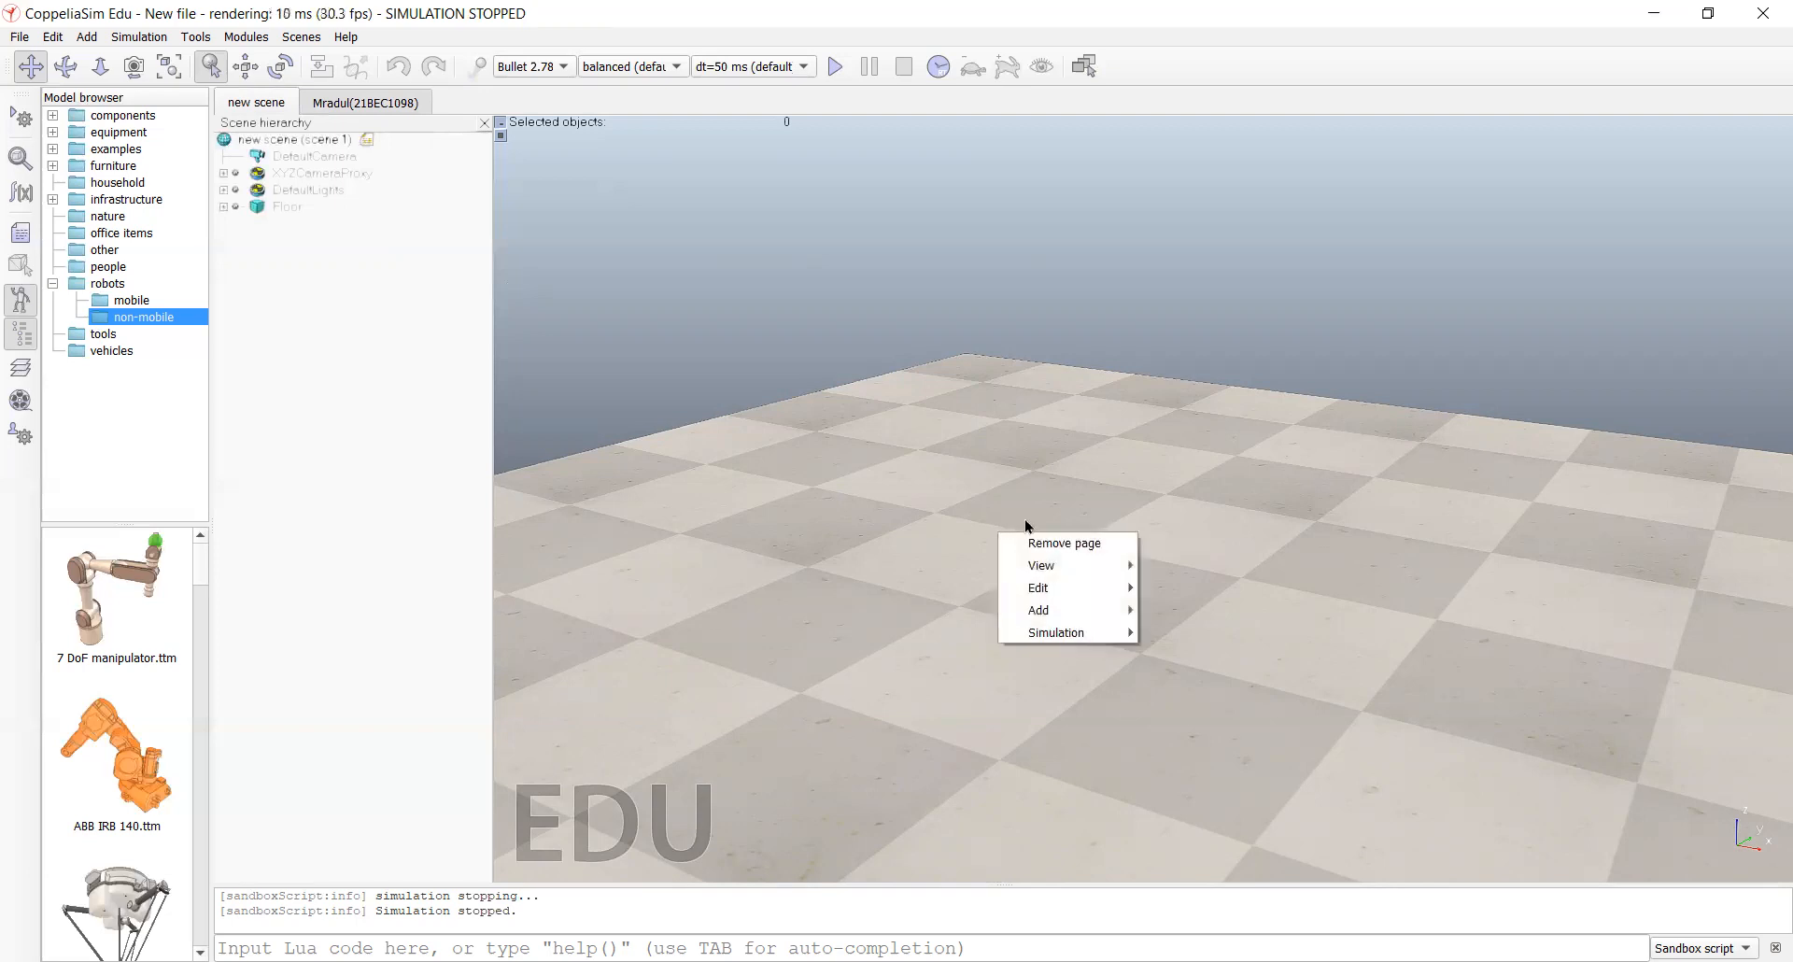
pyautogui.moveTo(1120, 608)
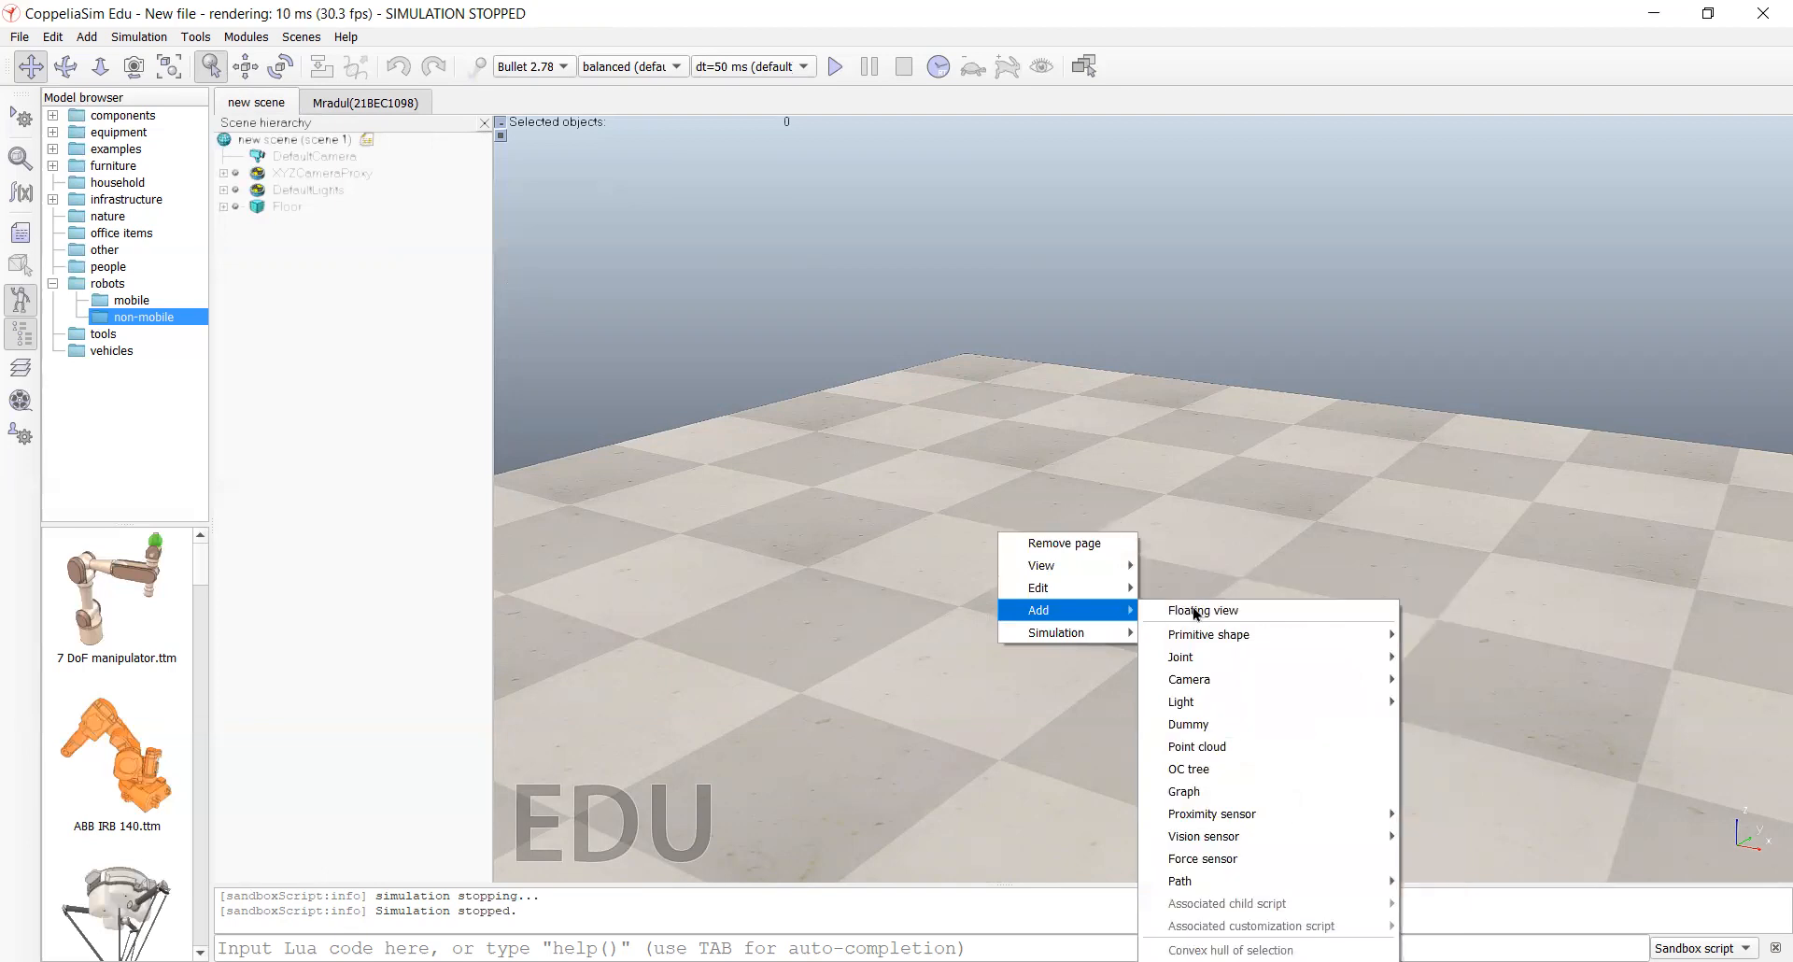
pyautogui.moveTo(1221, 637)
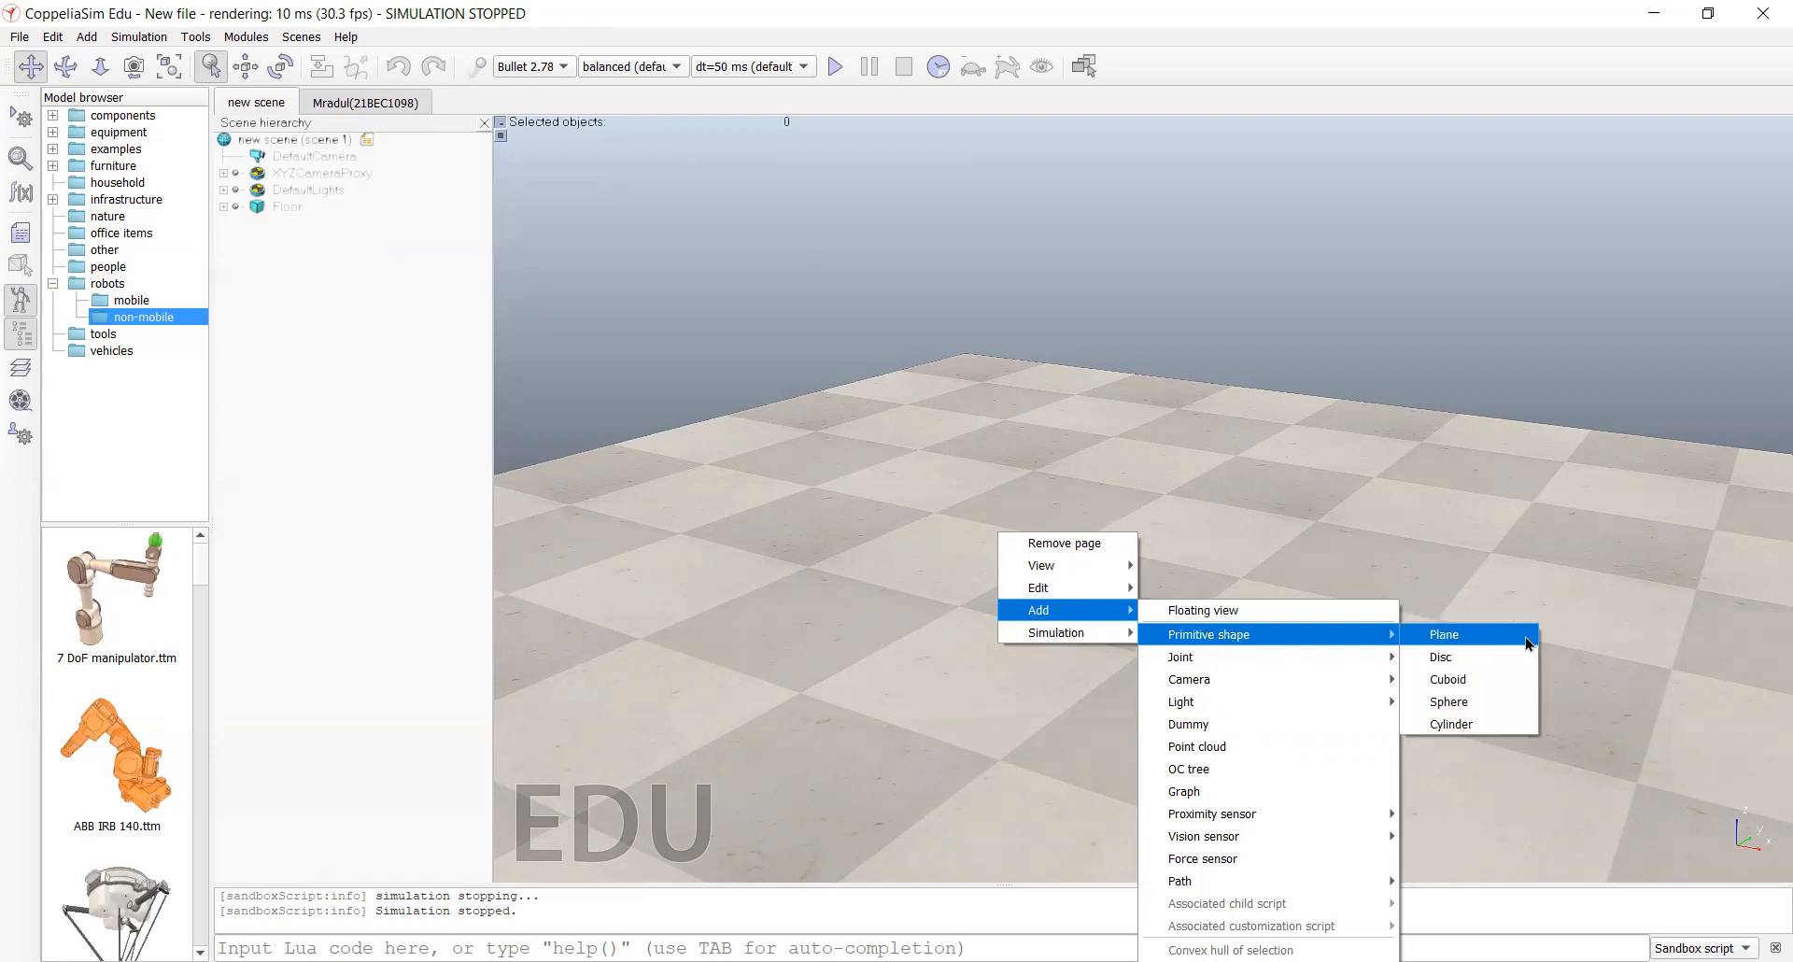
pyautogui.click(1504, 712)
pyautogui.press('BackSpace')
pyautogui.press('BackSpace')
pyautogui.press('BackSpace')
pyautogui.press('BackSpace')
pyautogui.press('BackSpace')
pyautogui.press('BackSpace')
pyautogui.press('BackSpace')
pyautogui.press('BackSpace')
pyautogui.press('BackSpace')
pyautogui.press('BackSpace')
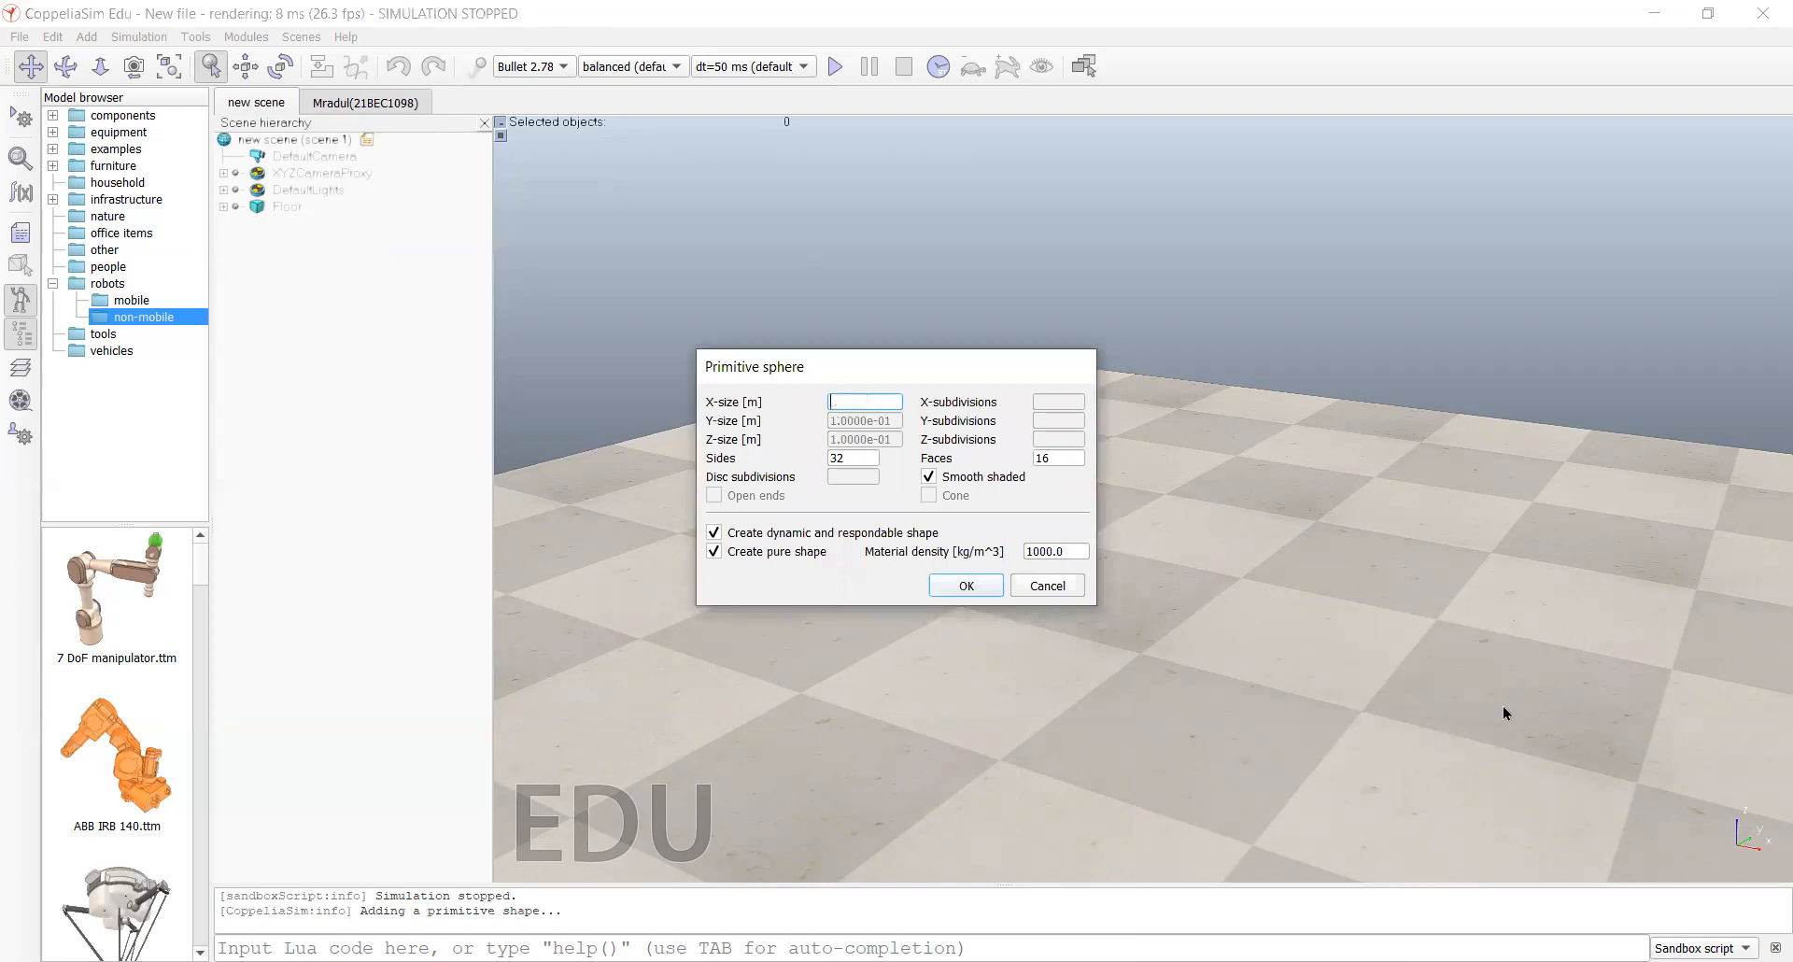
pyautogui.write('0.2')
pyautogui.click(844, 458)
pyautogui.doubleClick(844, 458)
pyautogui.click(983, 585)
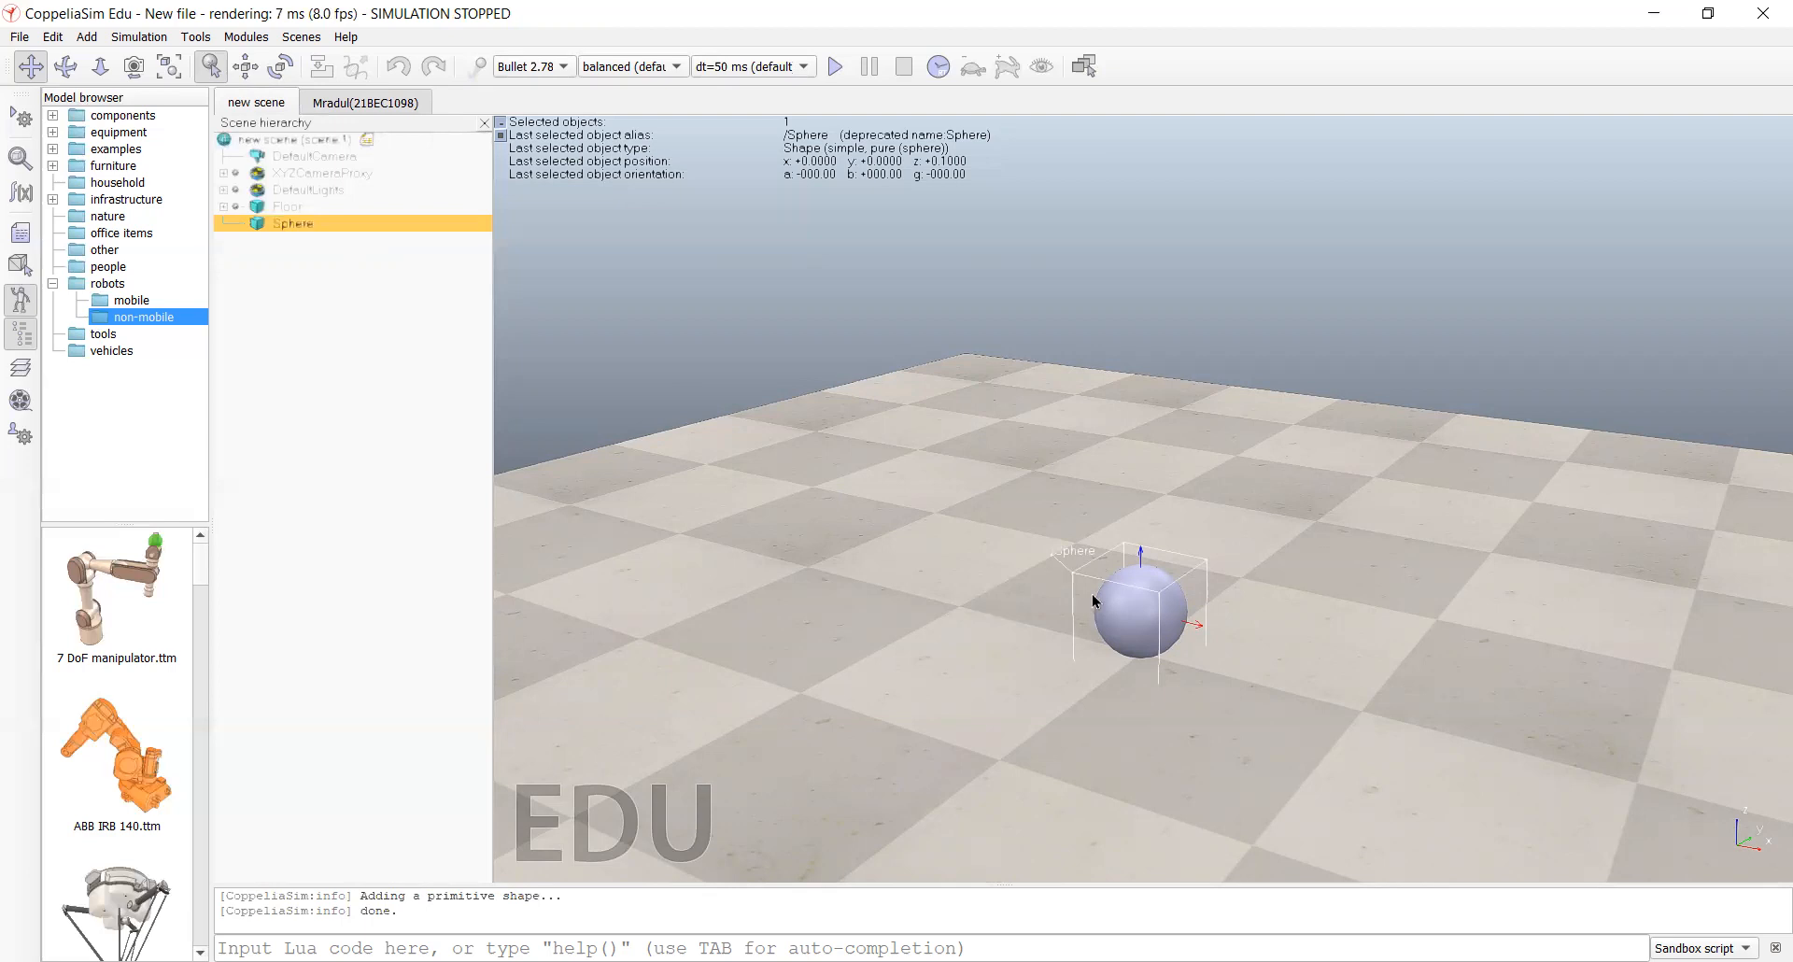
pyautogui.click(426, 342)
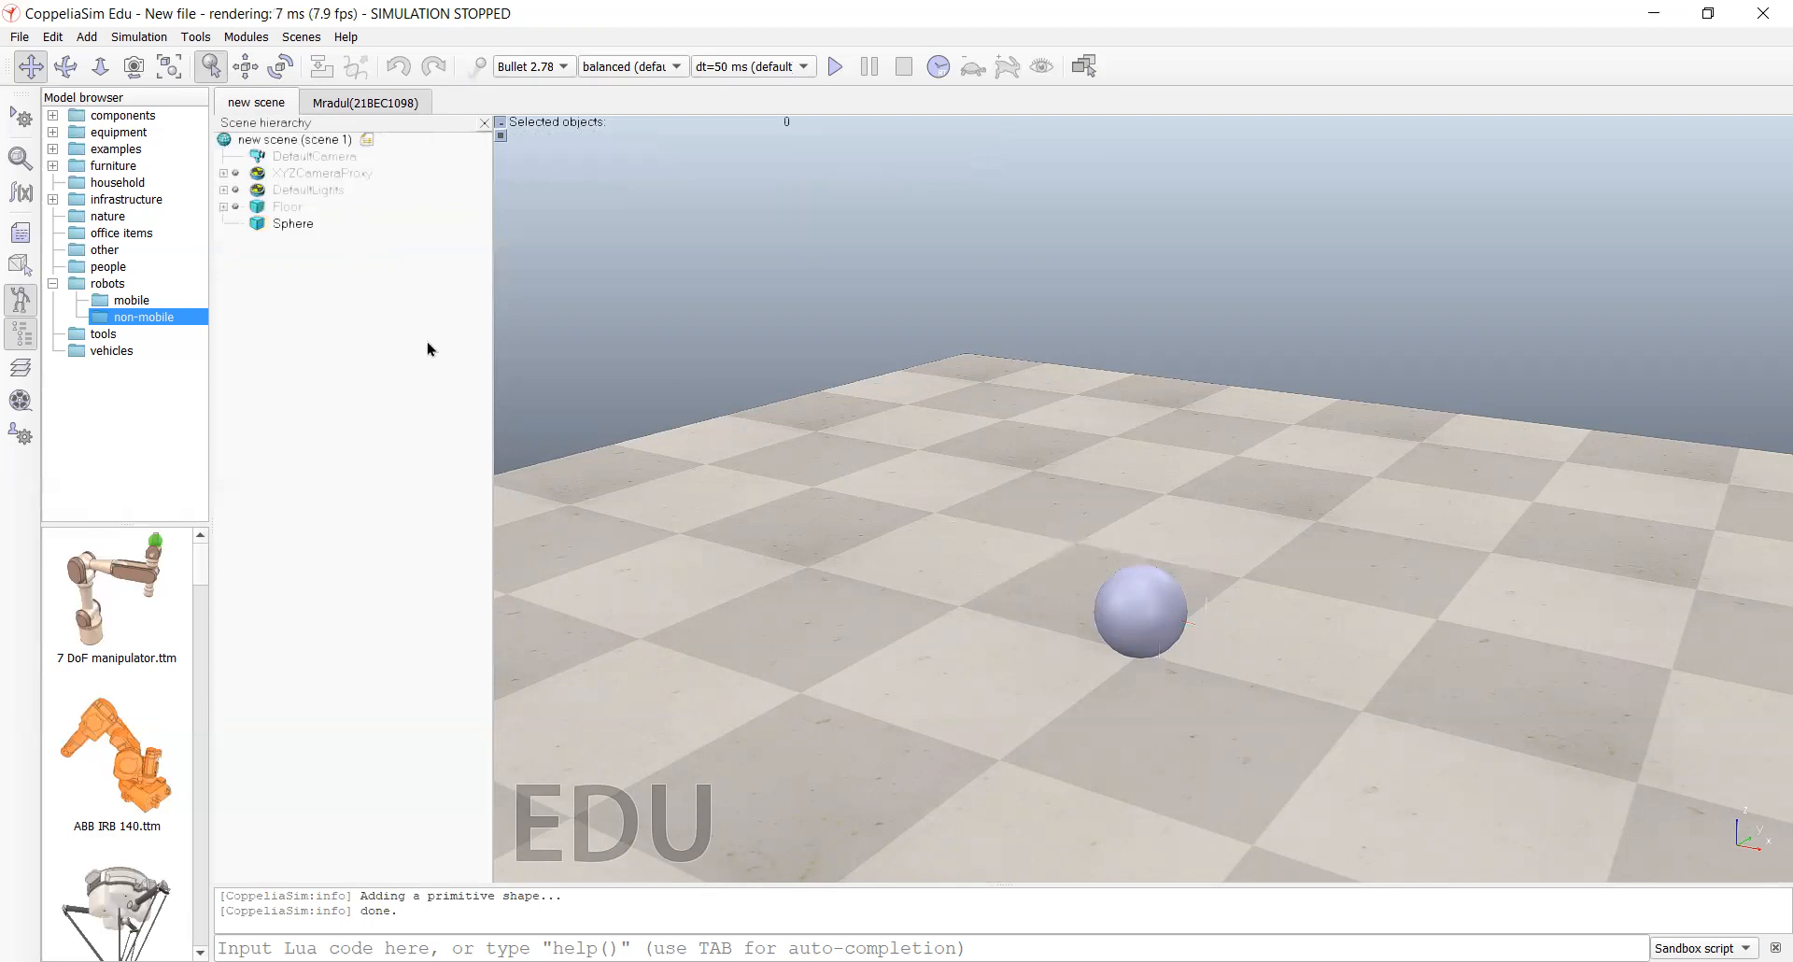
# Step: Make the sphere collidable, measurable and detectable in its common object properties
pyautogui.click(280, 226)
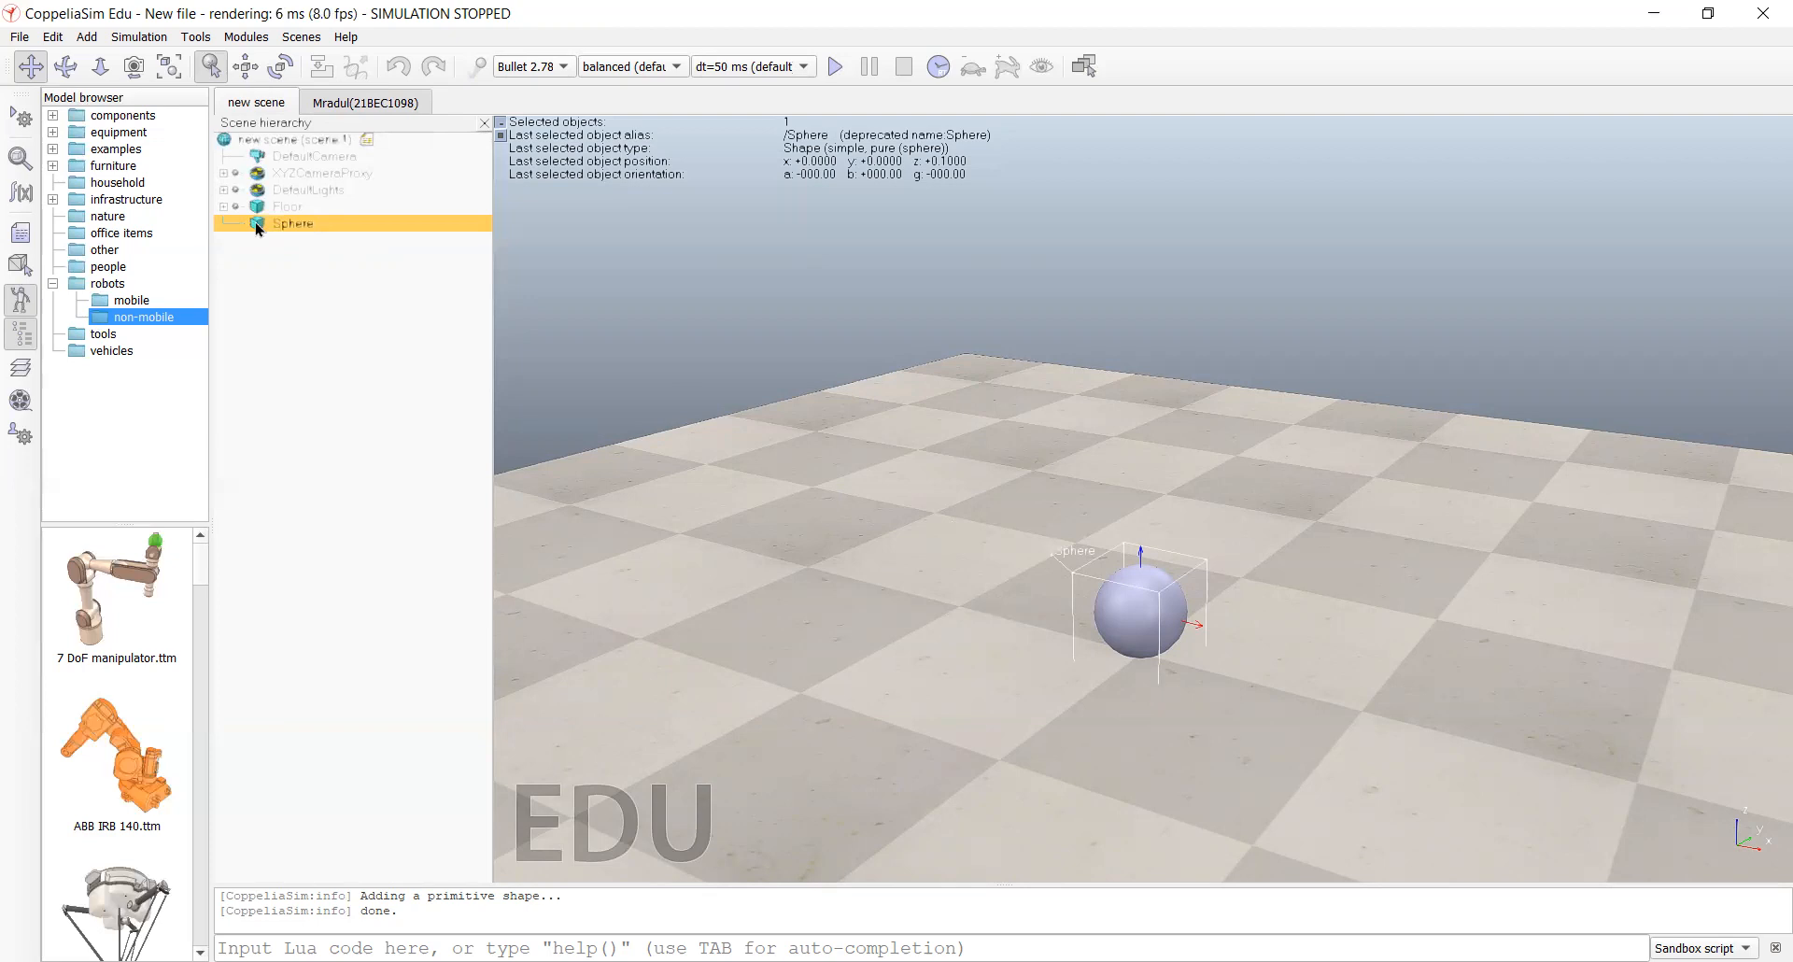
pyautogui.doubleClick(258, 224)
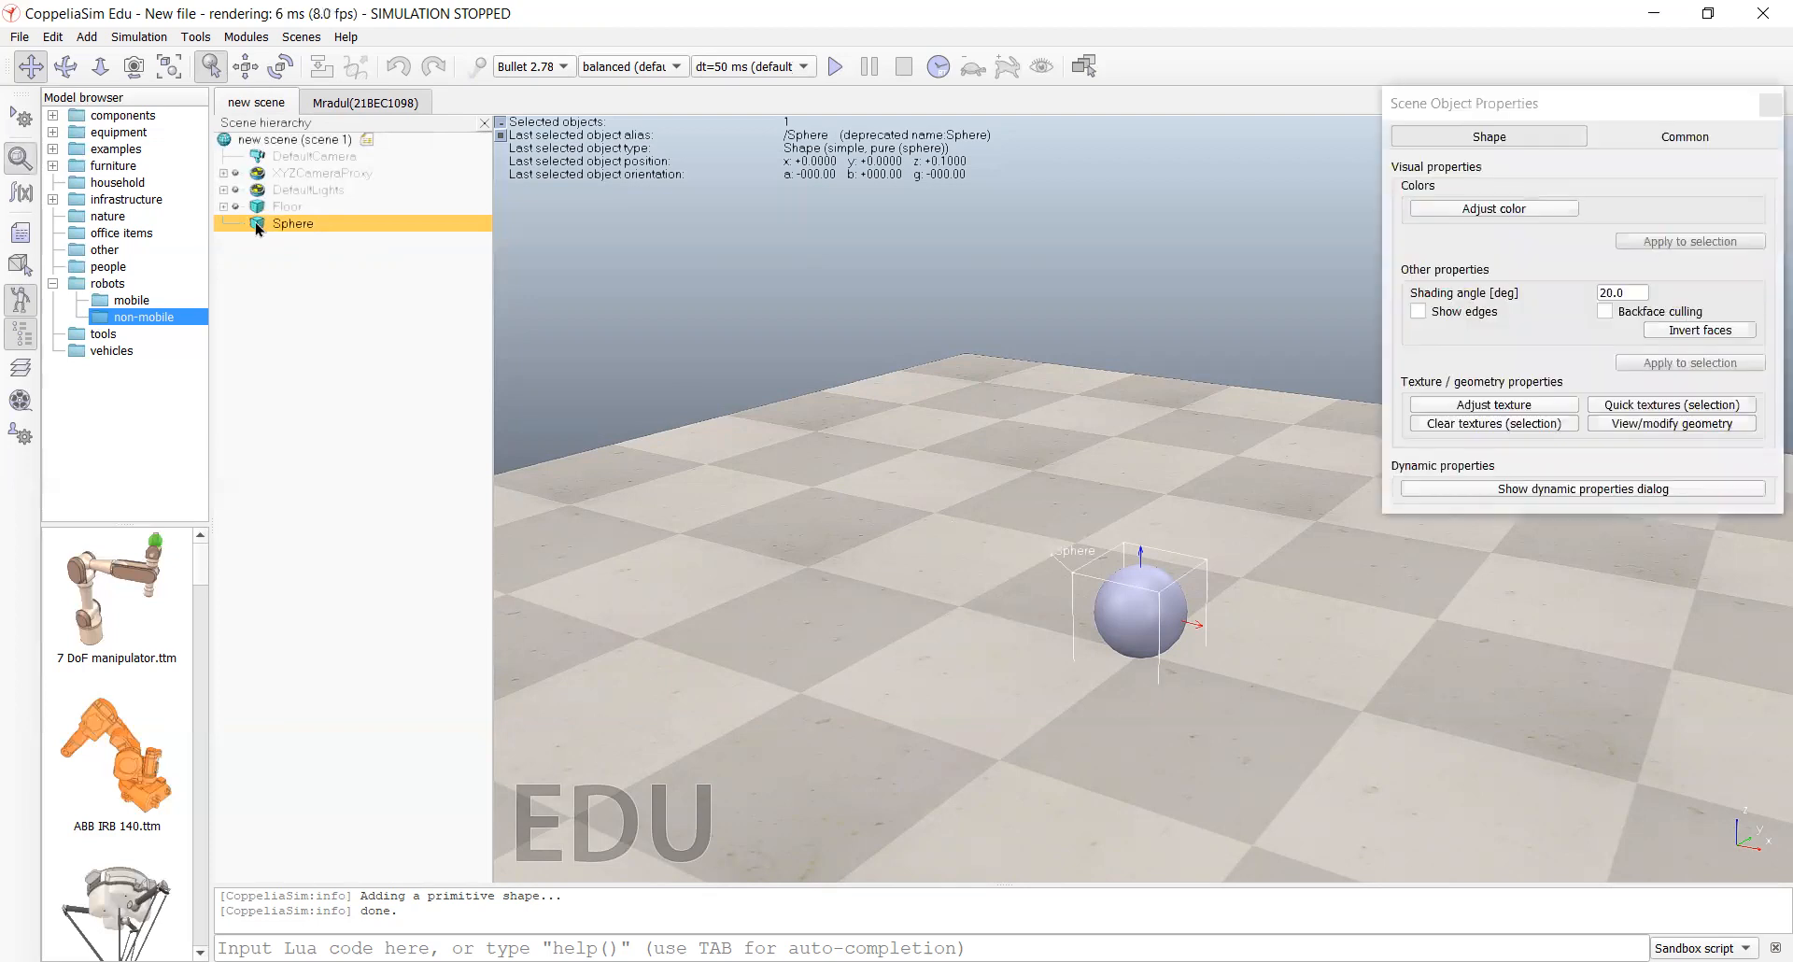
pyautogui.click(1668, 141)
pyautogui.click(1568, 434)
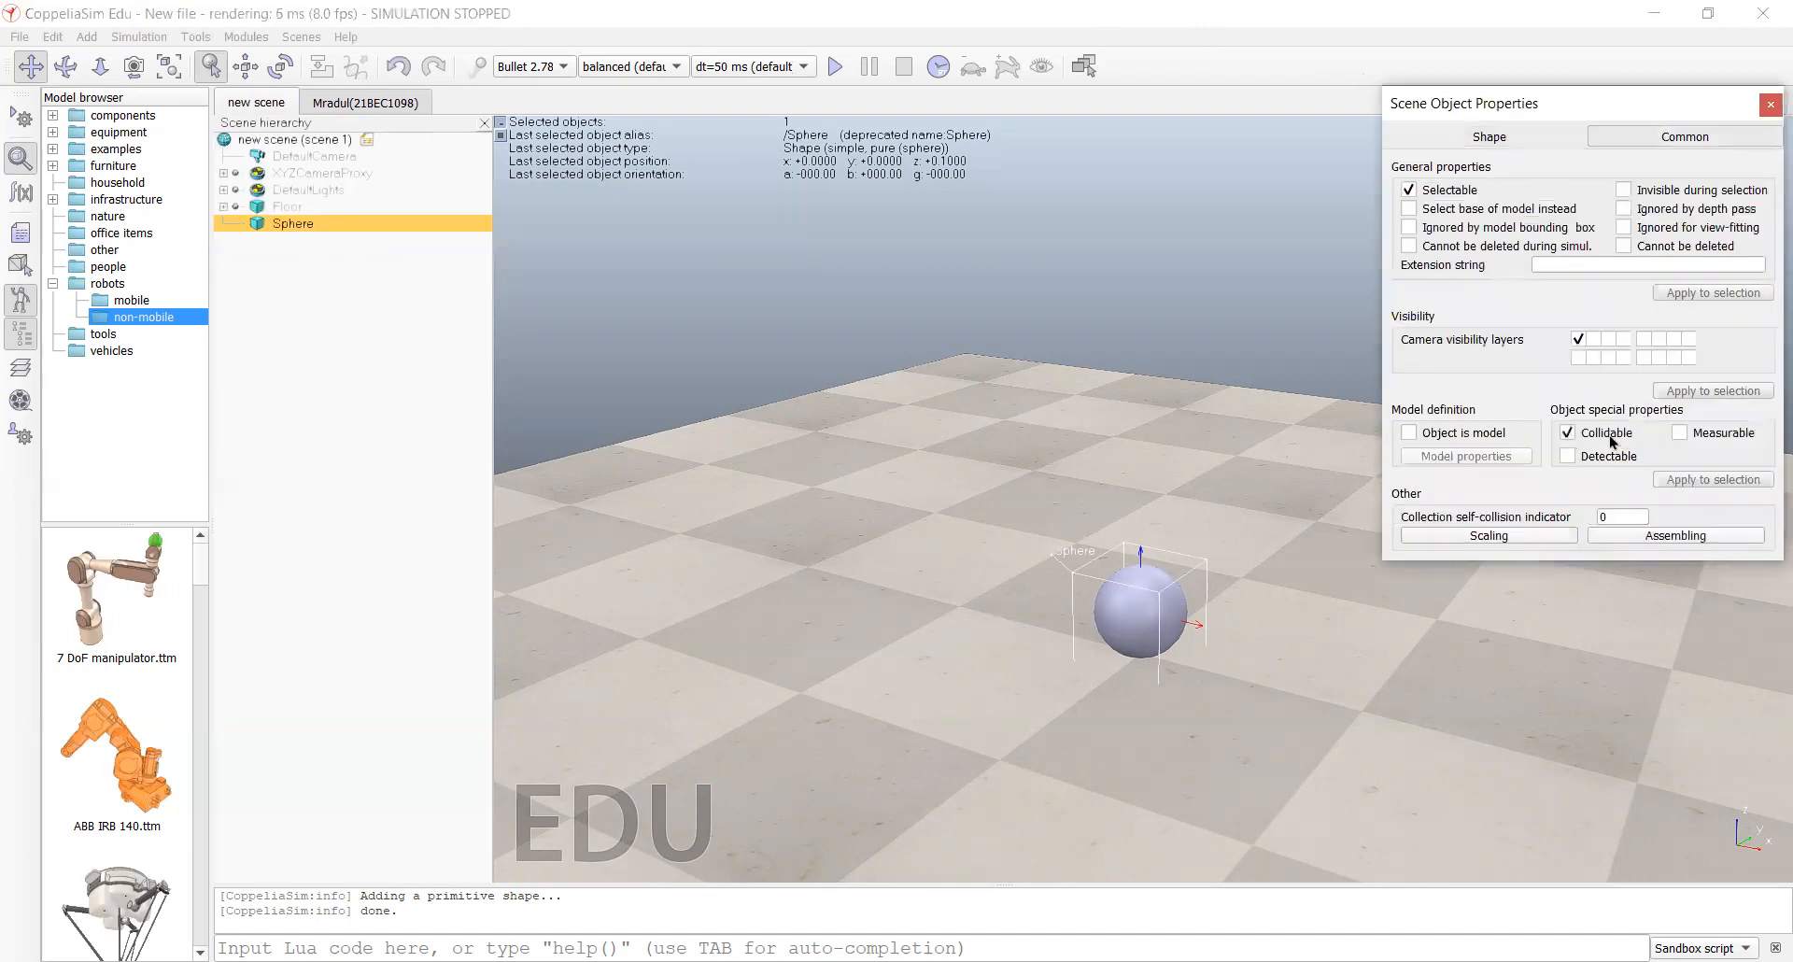
pyautogui.click(1680, 434)
pyautogui.click(1613, 463)
pyautogui.click(1769, 107)
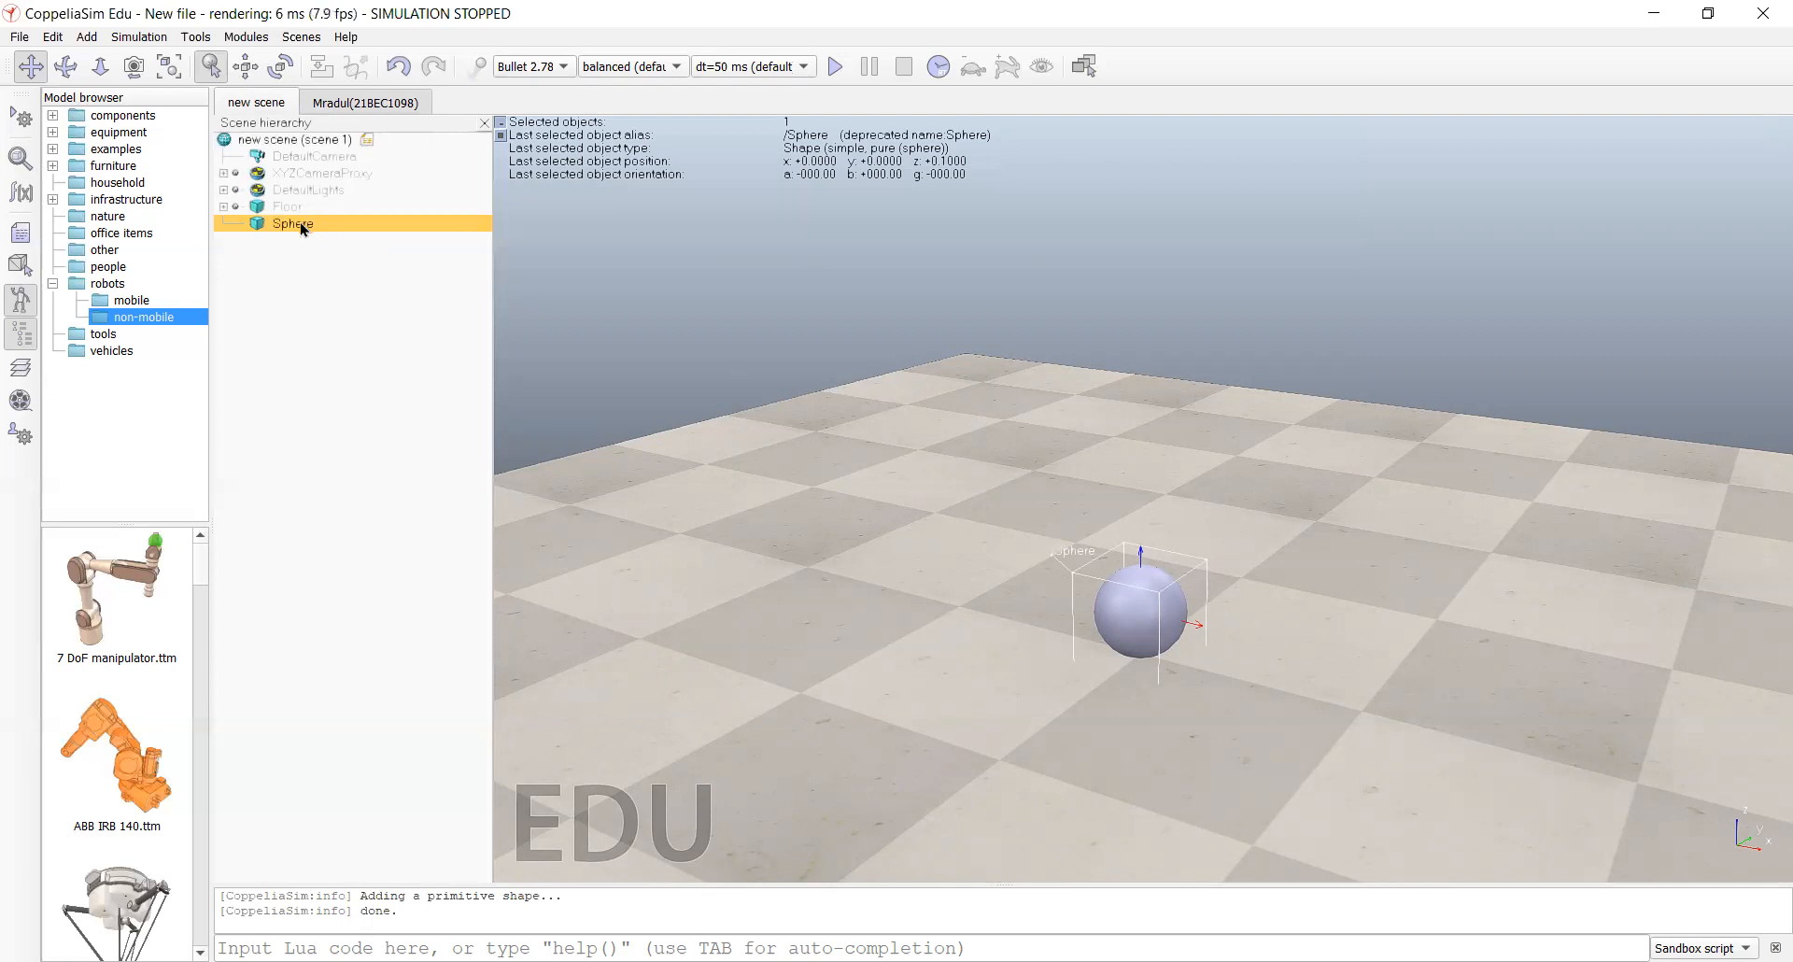
# Step: Rename the Sphere object in the scene hierarchy to bubbleRob
pyautogui.doubleClick(301, 224)
pyautogui.press('BackSpace')
pyautogui.press('BackSpace')
pyautogui.press('BackSpace')
pyautogui.press('BackSpace')
pyautogui.press('BackSpace')
pyautogui.press('BackSpace')
pyautogui.write('bubbleRob')
pyautogui.press('Return')
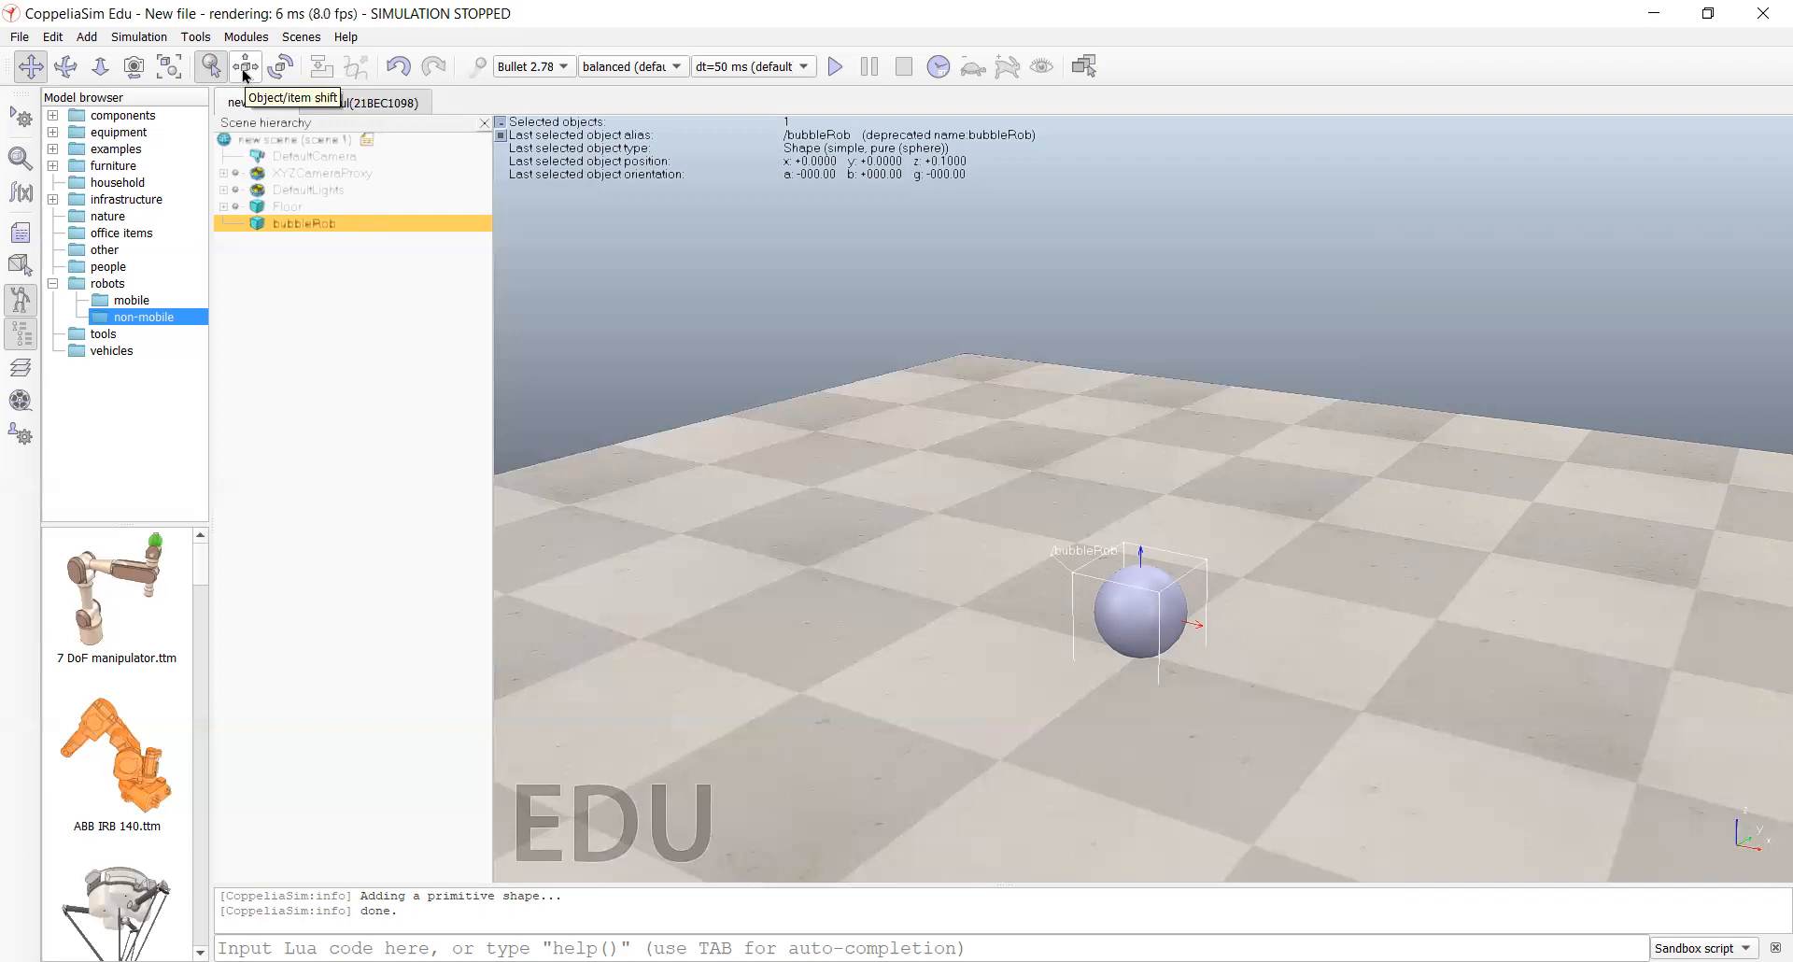
# Step: Translate the bubbleRob sphere by 0.02 m along the world Z axis
pyautogui.click(244, 70)
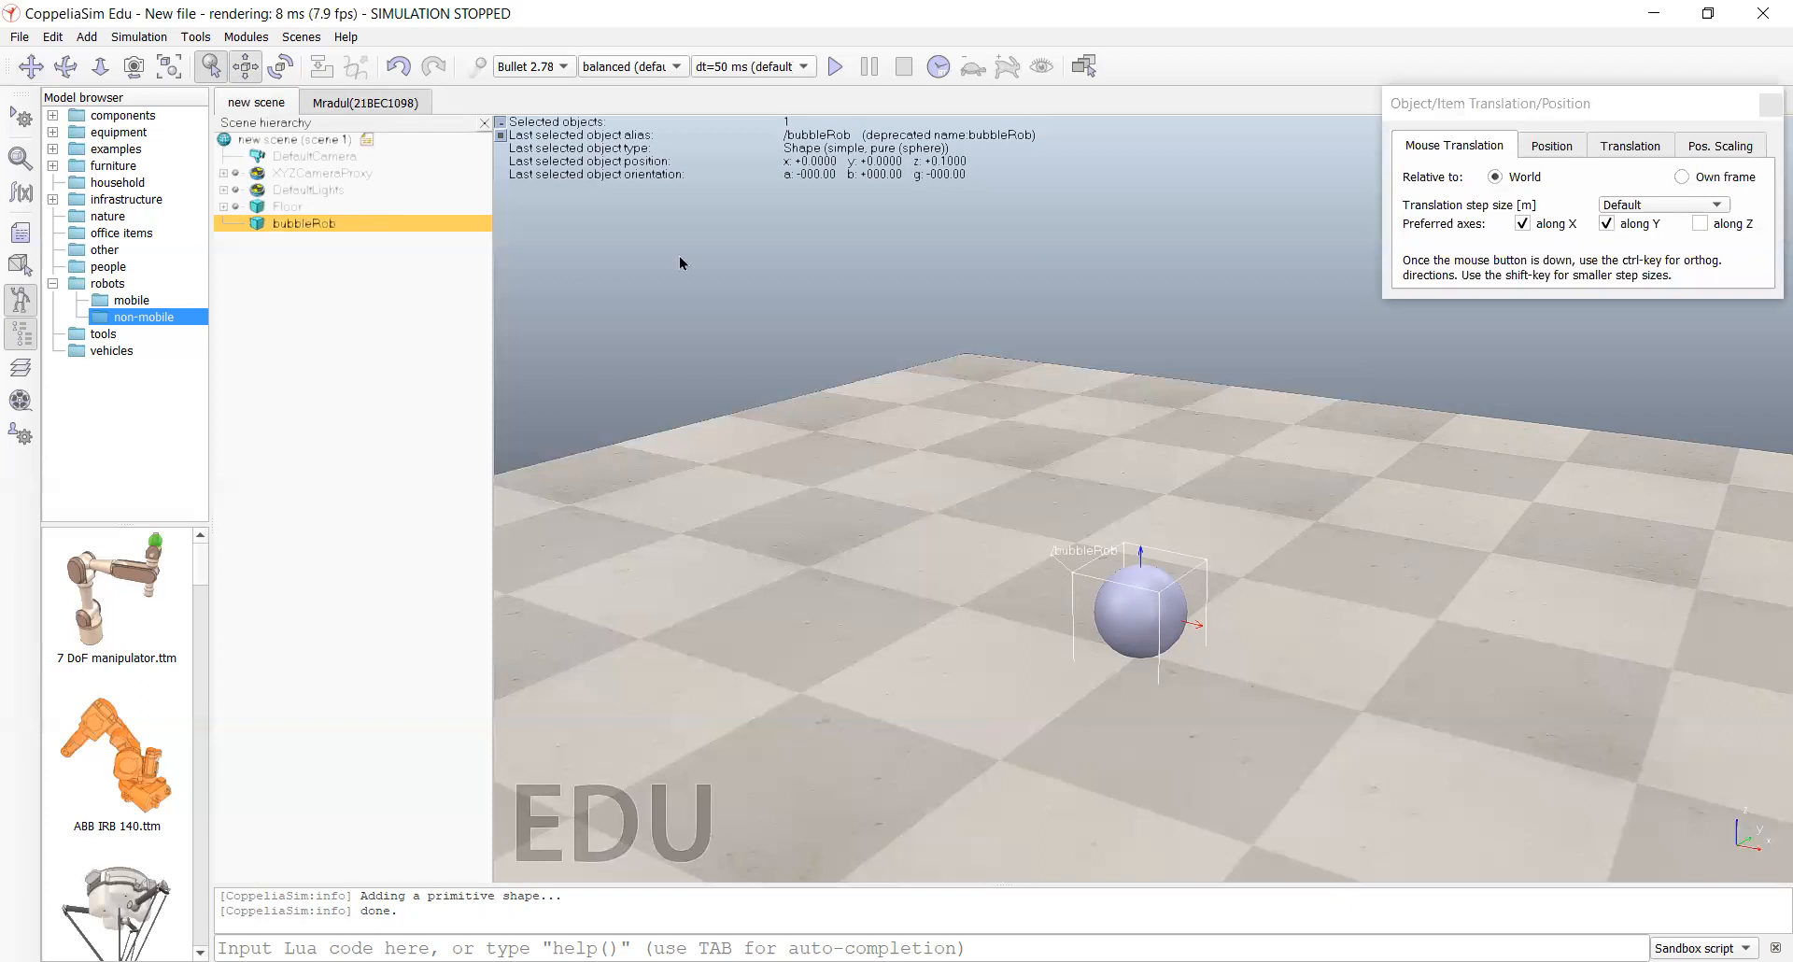
pyautogui.click(1628, 147)
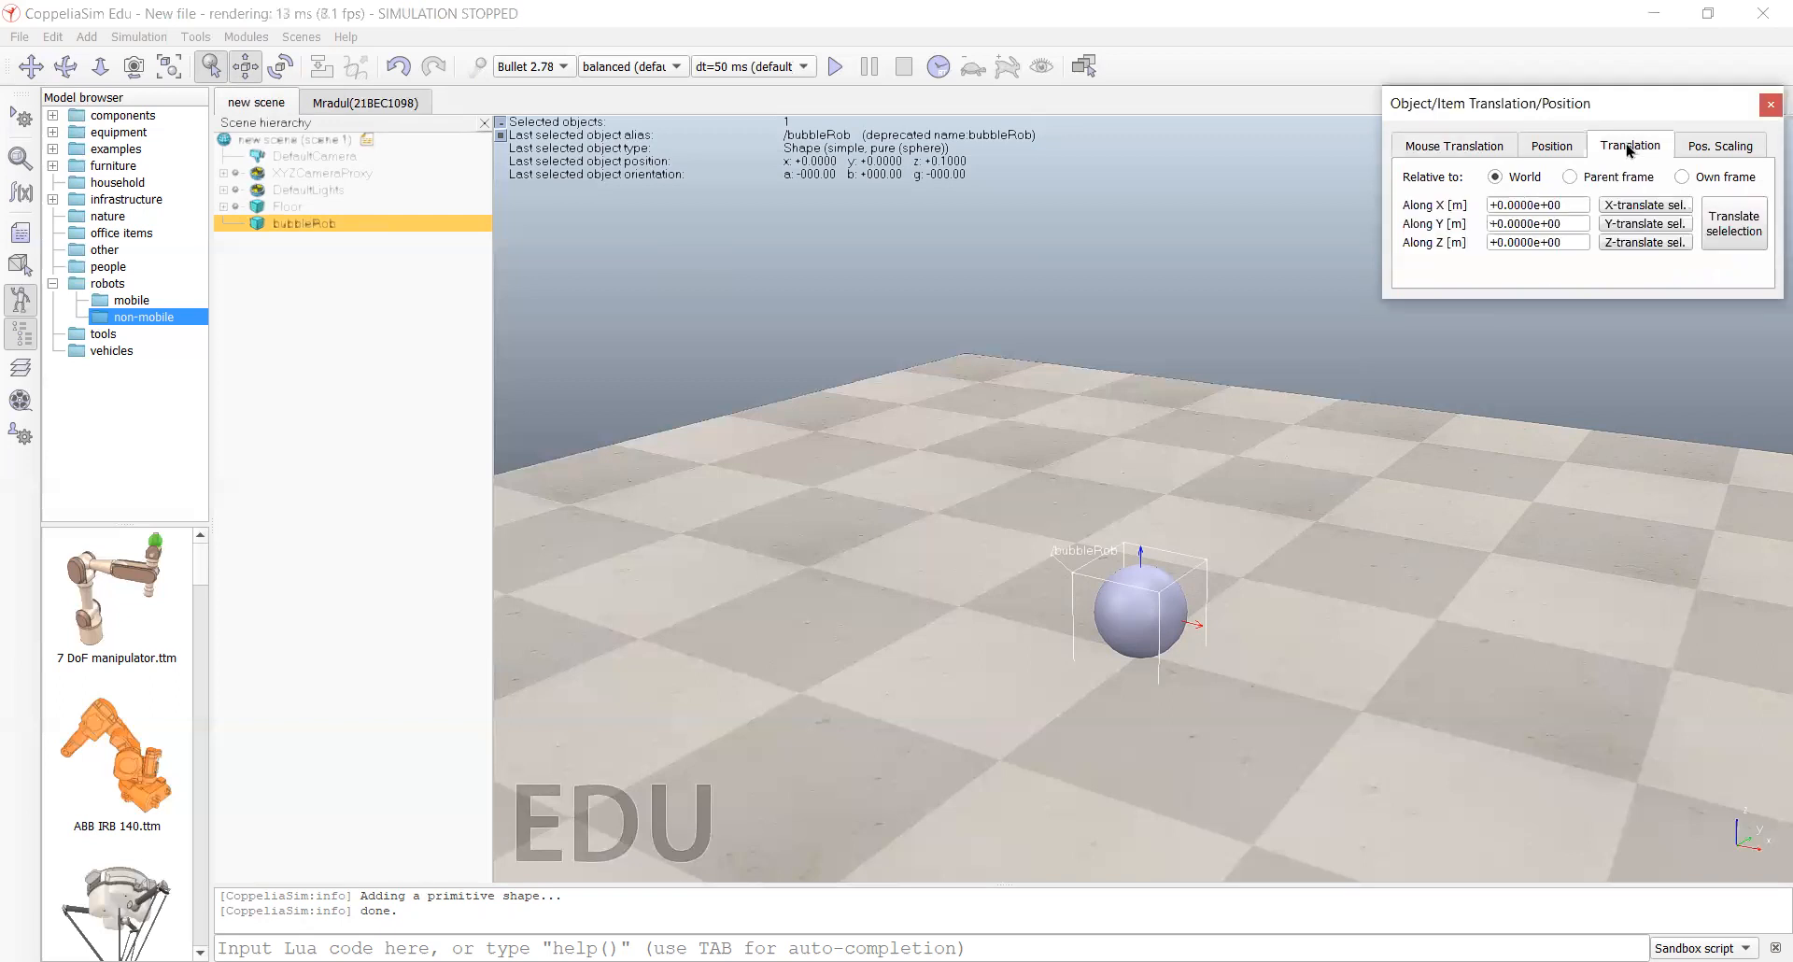
pyautogui.click(1573, 245)
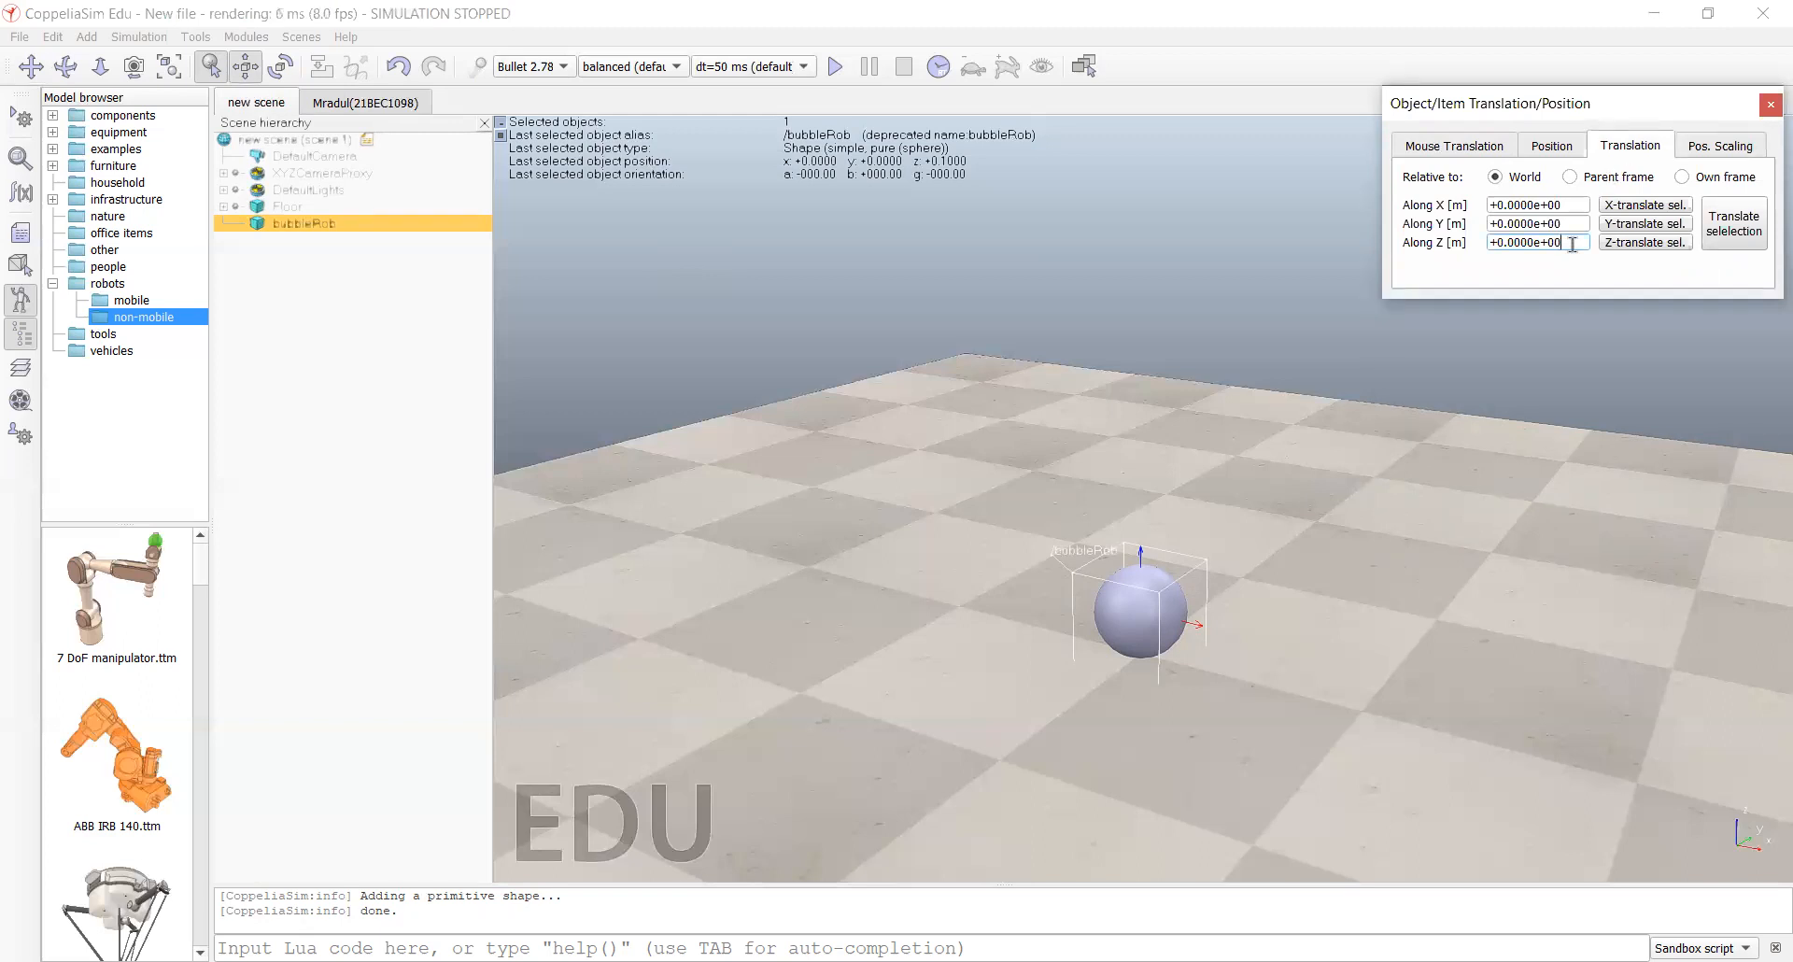
pyautogui.press('BackSpace')
pyautogui.press('BackSpace')
pyautogui.press('BackSpace')
pyautogui.press('BackSpace')
pyautogui.press('BackSpace')
pyautogui.press('BackSpace')
pyautogui.press('BackSpace')
pyautogui.press('BackSpace')
pyautogui.press('BackSpace')
pyautogui.press('BackSpace')
pyautogui.press('BackSpace')
pyautogui.write('0.0')
pyautogui.write('2')
pyautogui.click(1573, 225)
pyautogui.click(1564, 242)
pyautogui.press('BackSpace')
pyautogui.press('BackSpace')
pyautogui.press('BackSpace')
pyautogui.press('BackSpace')
pyautogui.press('BackSpace')
pyautogui.press('BackSpace')
pyautogui.press('BackSpace')
pyautogui.press('BackSpace')
pyautogui.press('BackSpace')
pyautogui.press('BackSpace')
pyautogui.press('BackSpace')
pyautogui.write('0')
pyautogui.write('.0')
pyautogui.write('2')
pyautogui.doubleClick(1533, 206)
pyautogui.click(1735, 224)
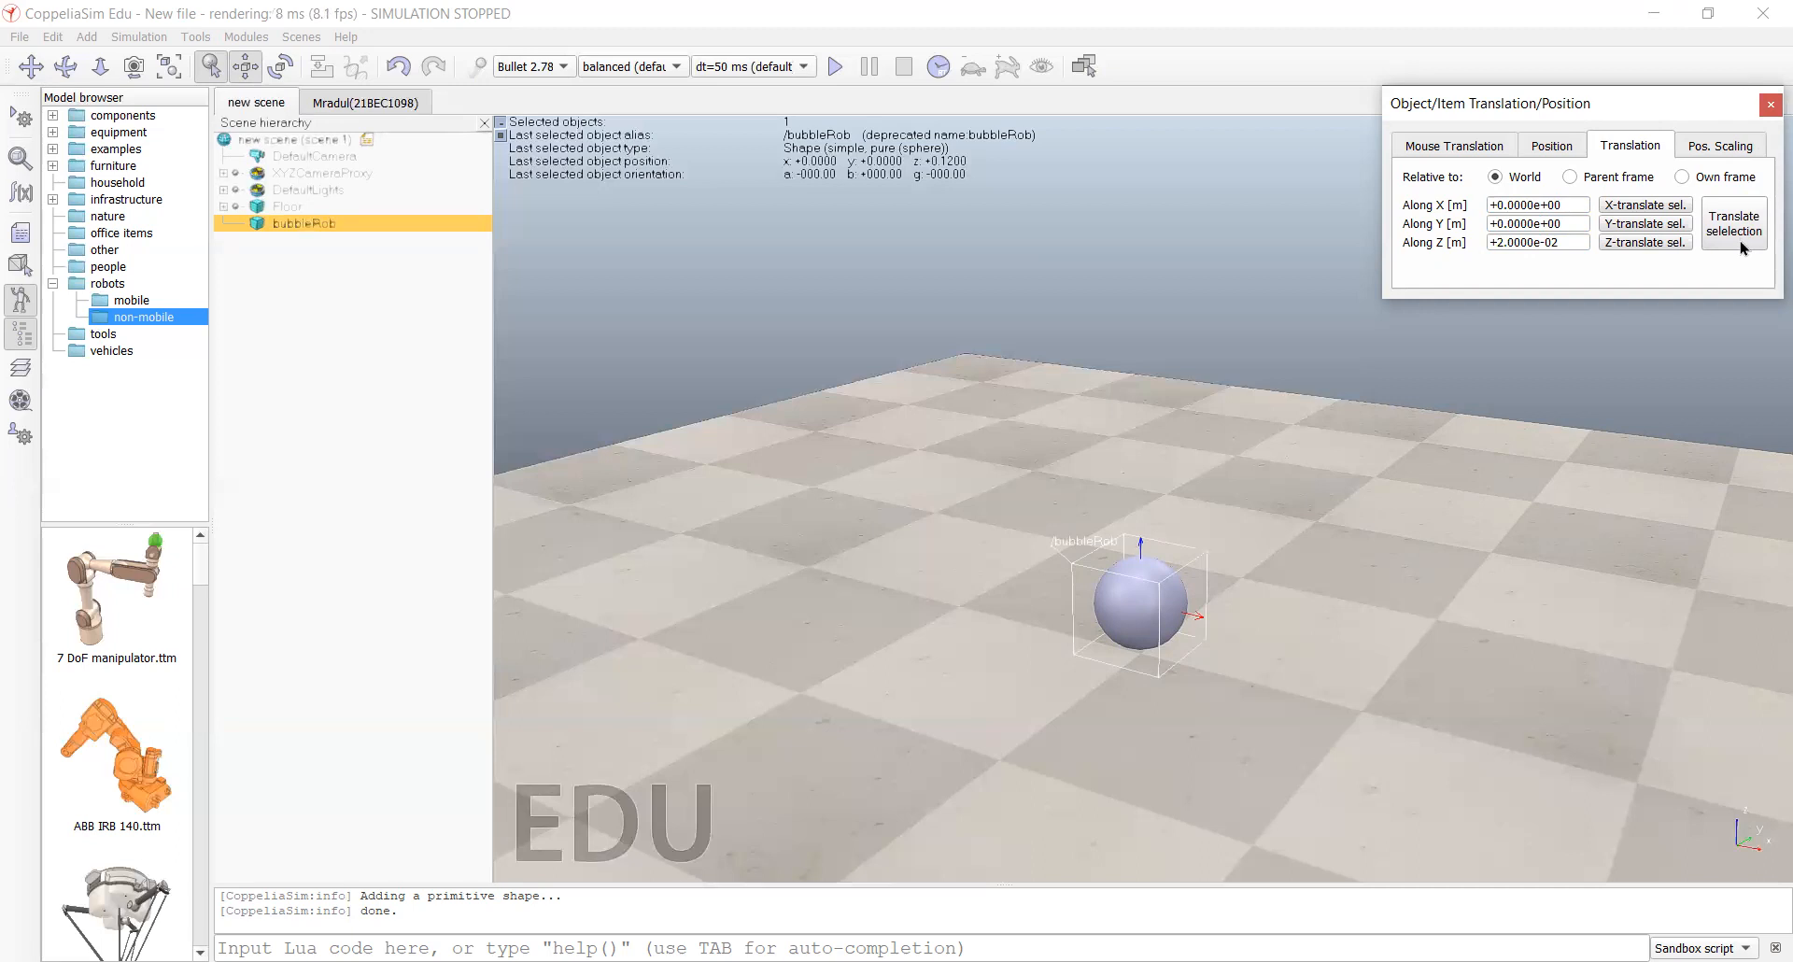
pyautogui.click(1768, 106)
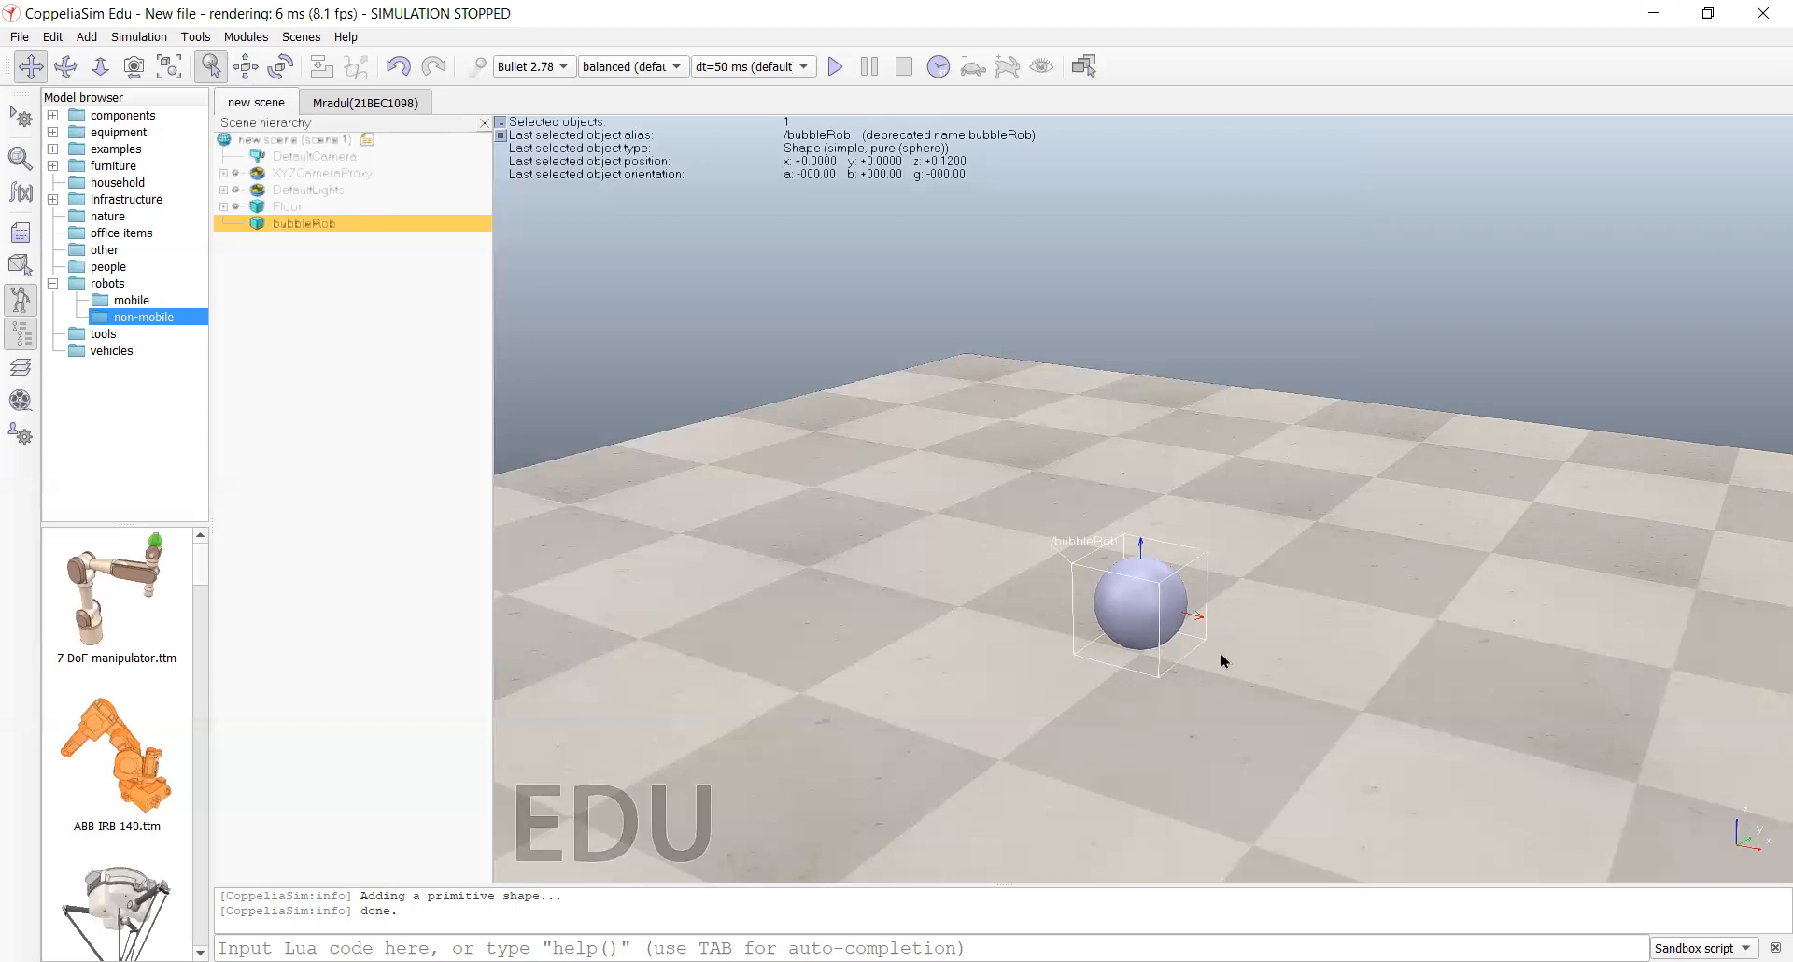
# Step: Clear the selection, view the finished robot's proximity sensor in the other open scene, and return to the new scene
pyautogui.click(822, 568)
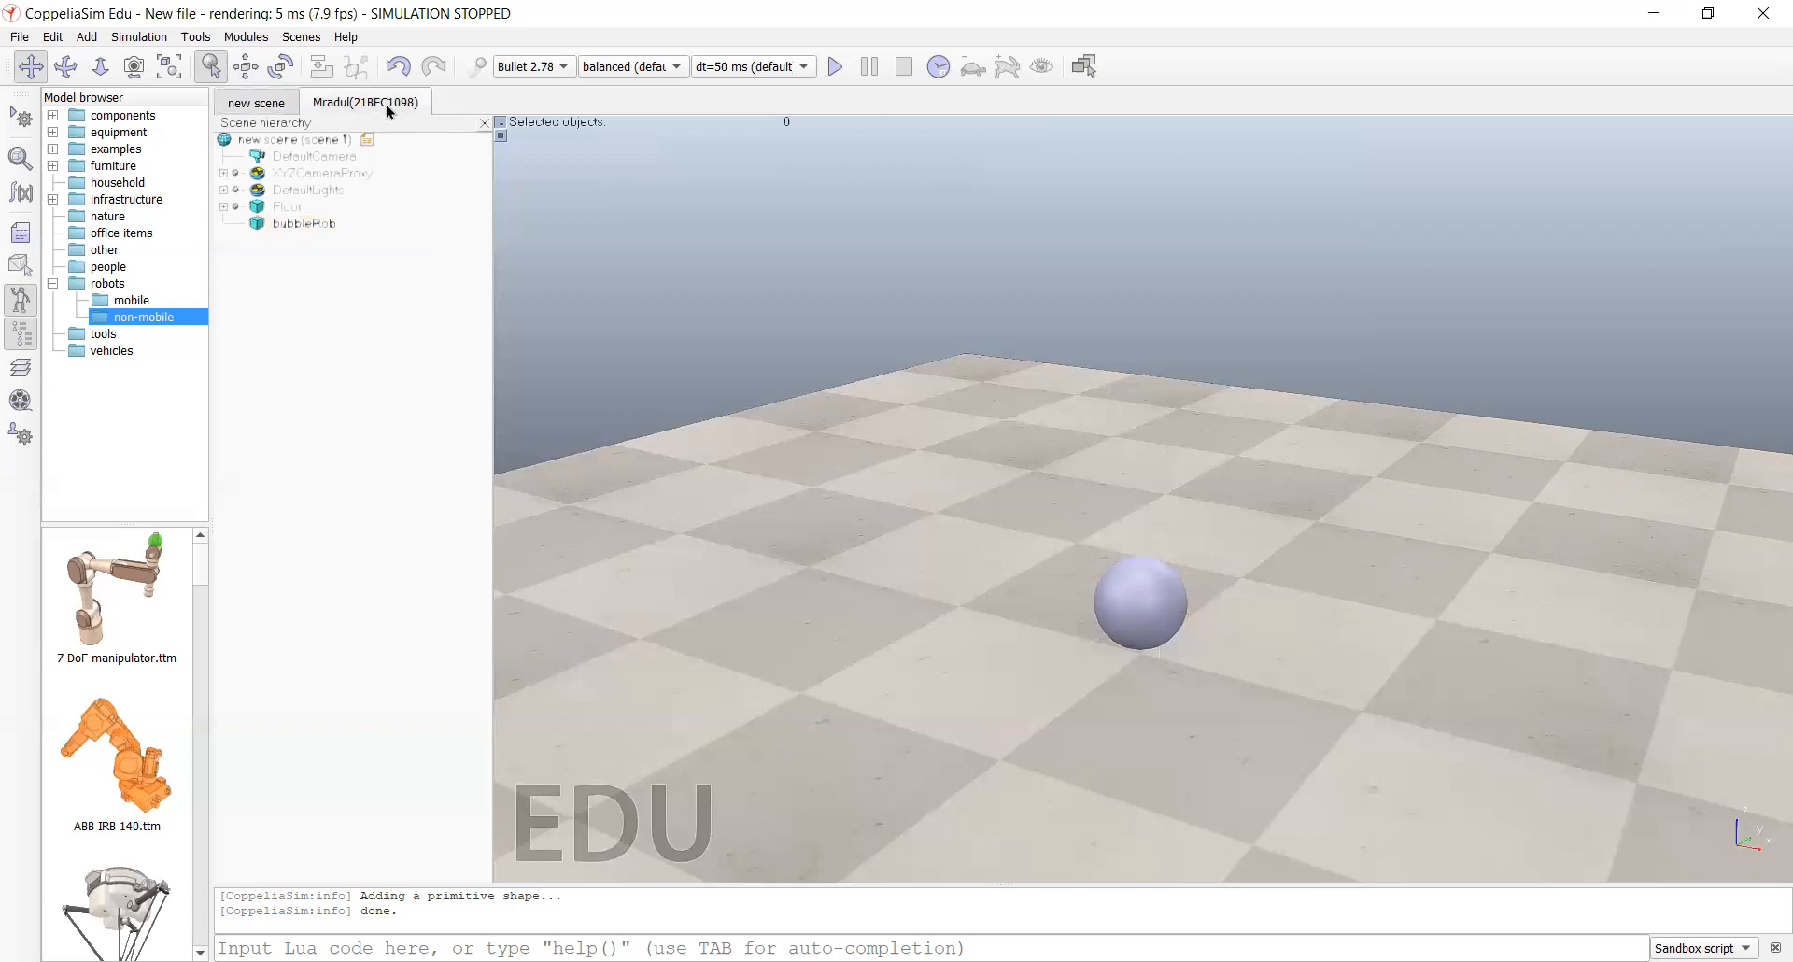
pyautogui.click(369, 102)
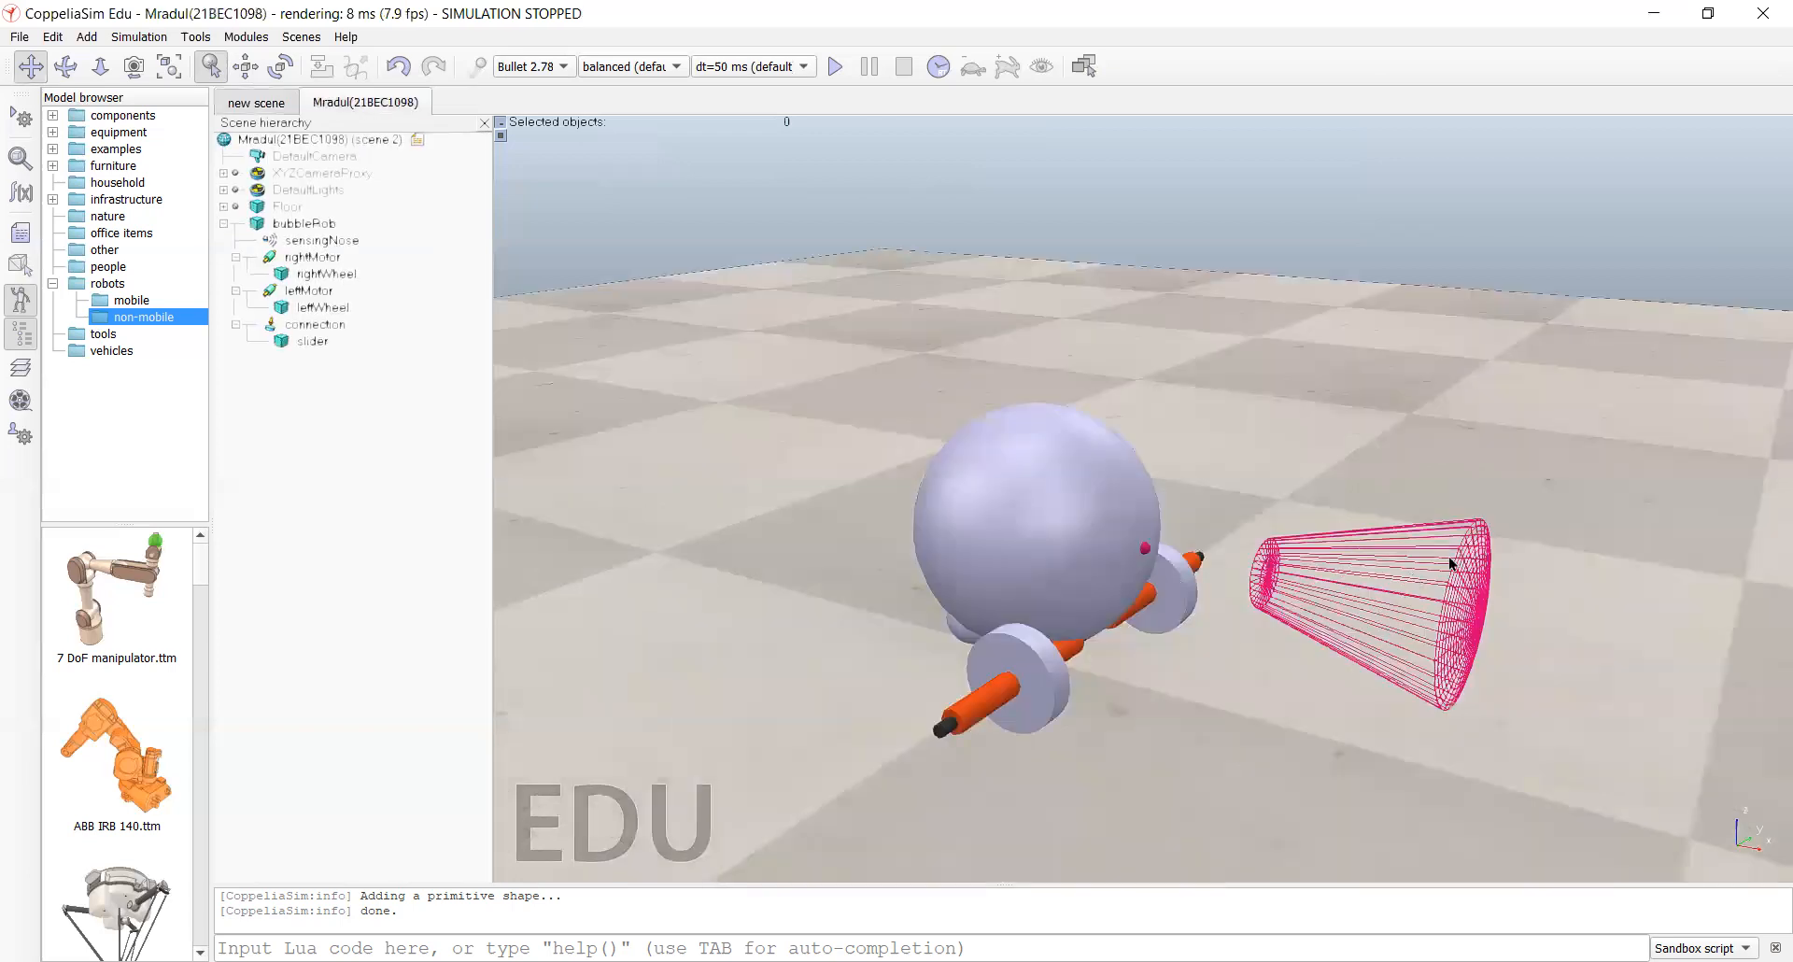
pyautogui.click(241, 105)
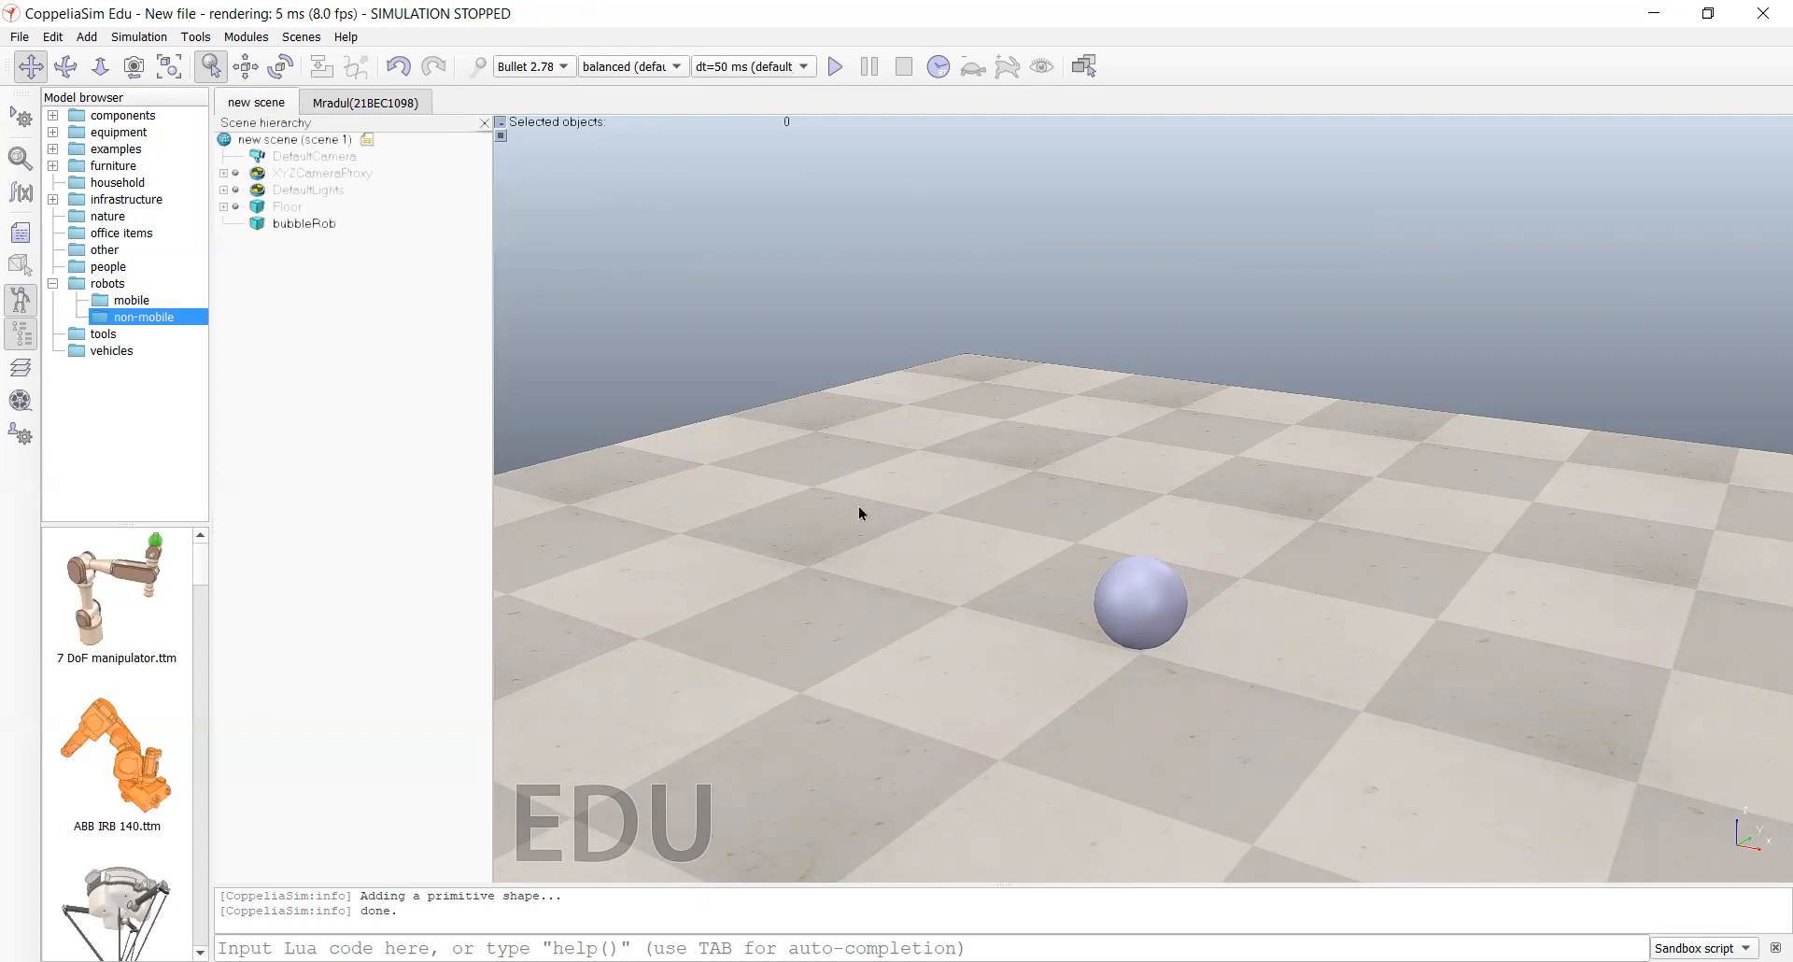
# Step: Add a cone-type proximity sensor to the new scene
pyautogui.rightClick(859, 512)
pyautogui.moveTo(942, 587)
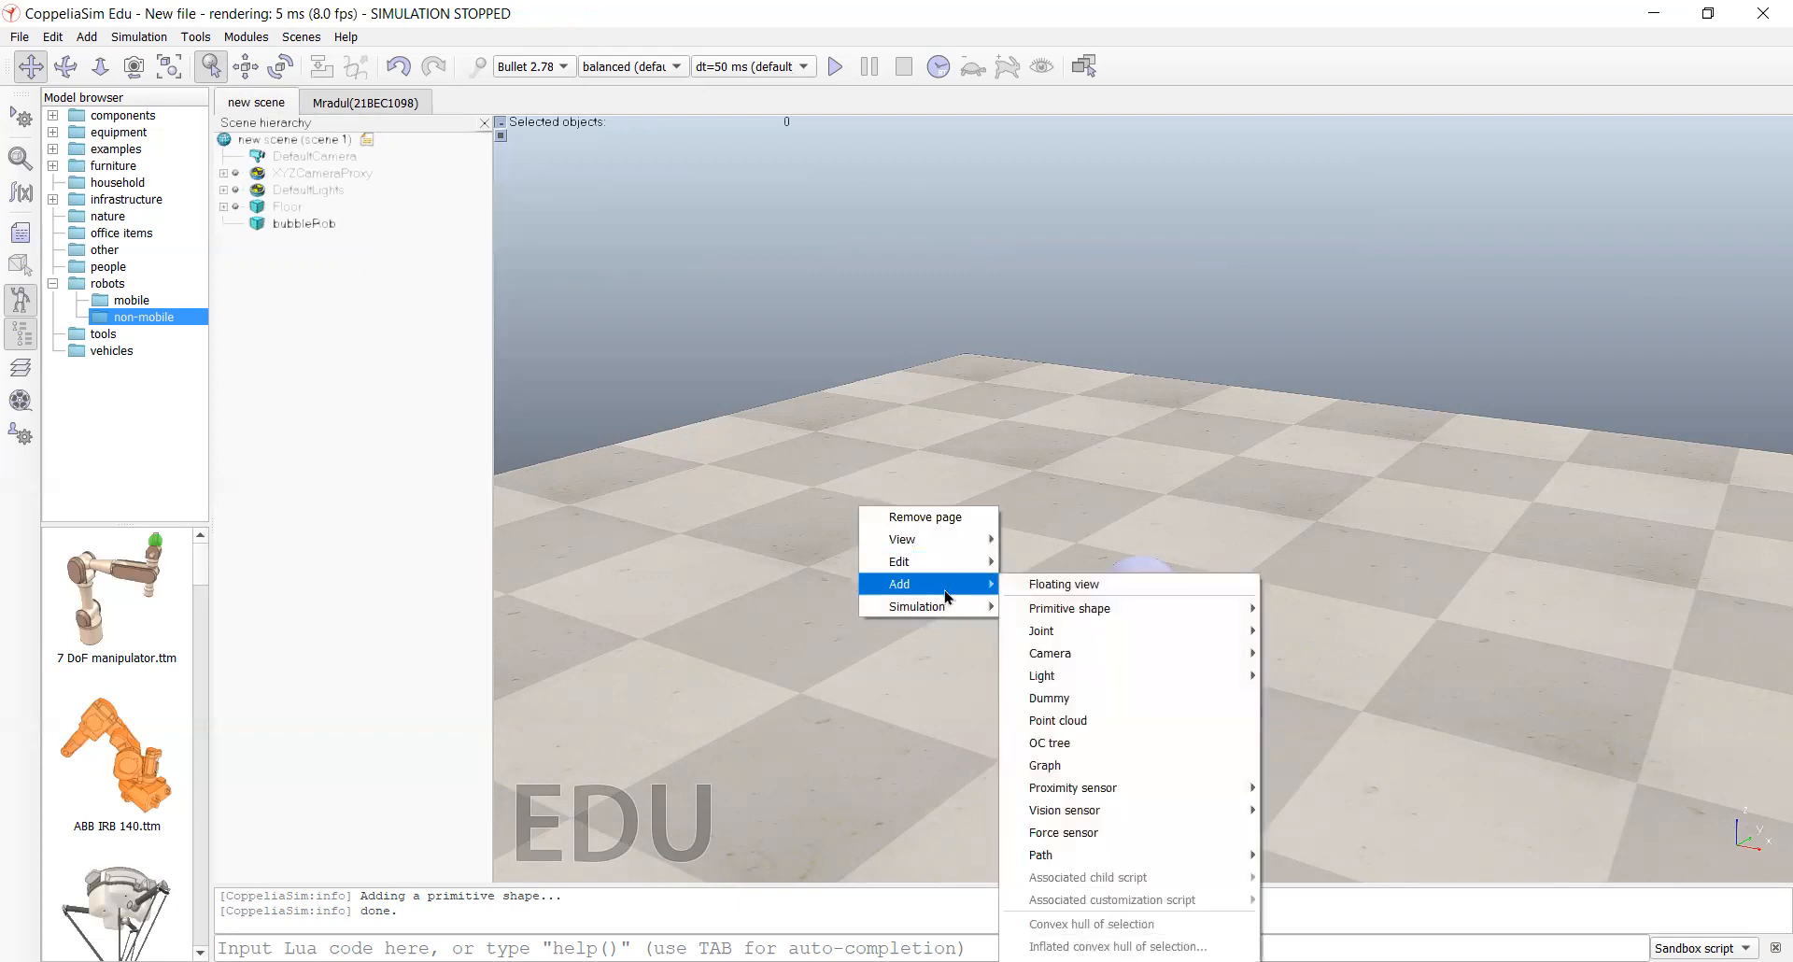
pyautogui.moveTo(1088, 795)
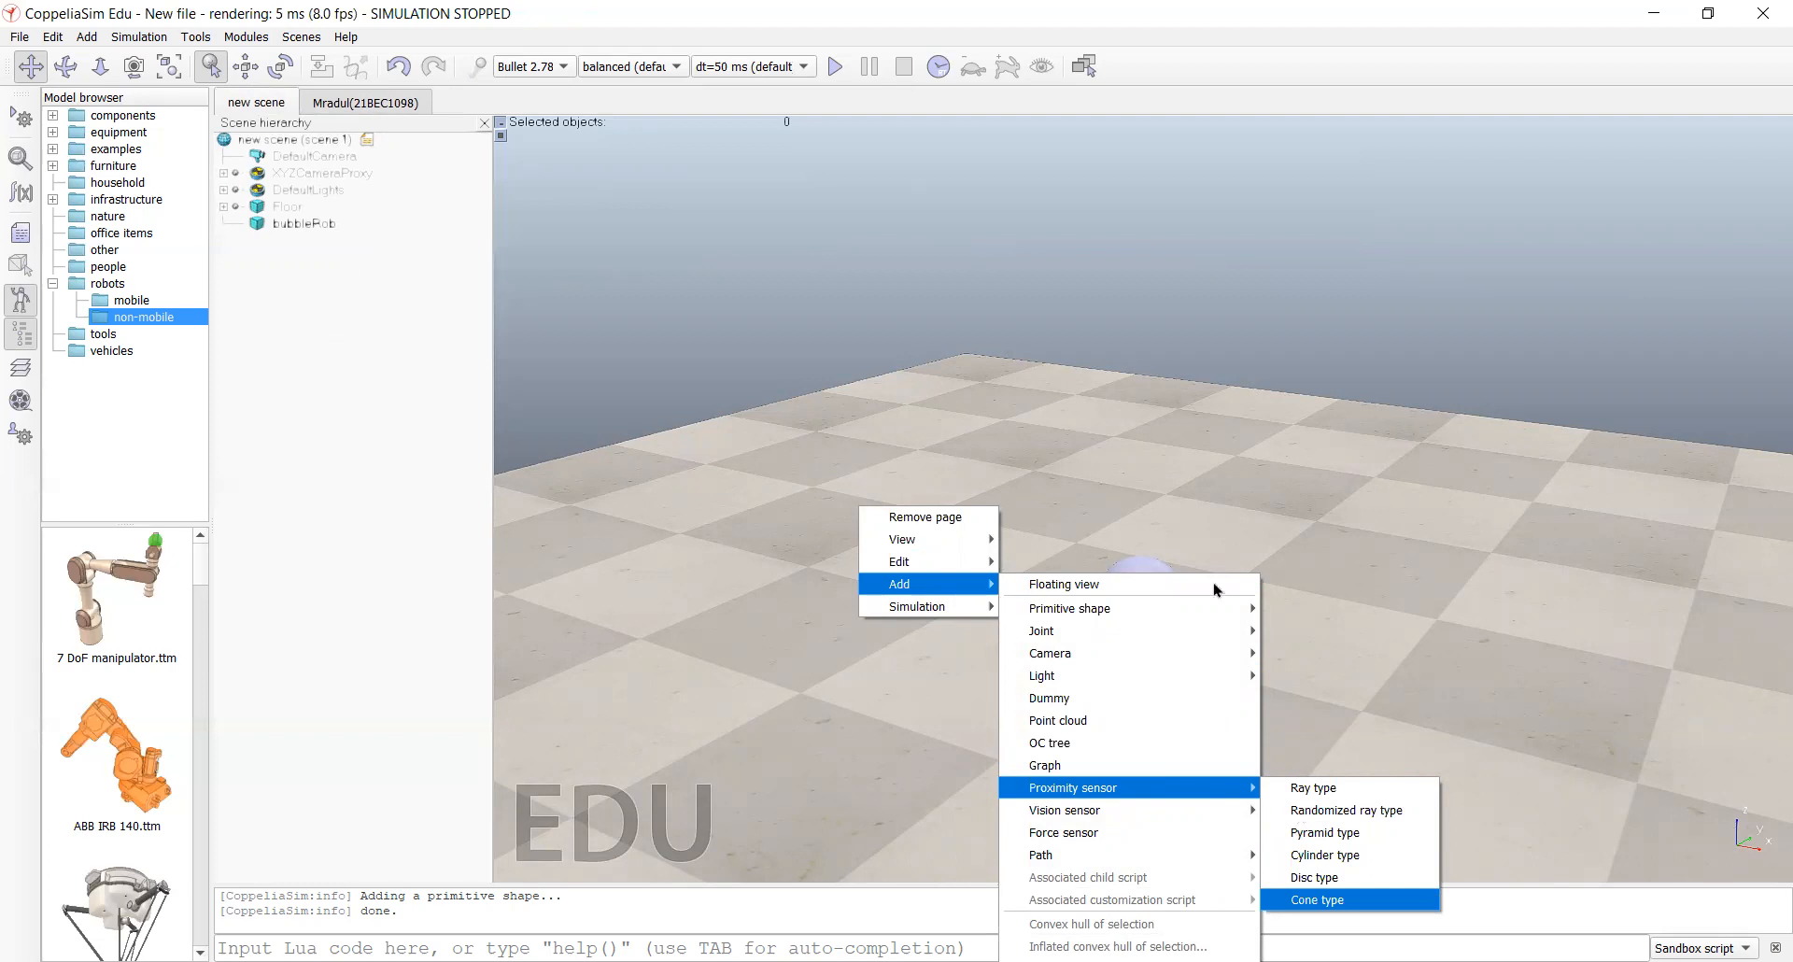
pyautogui.click(1318, 900)
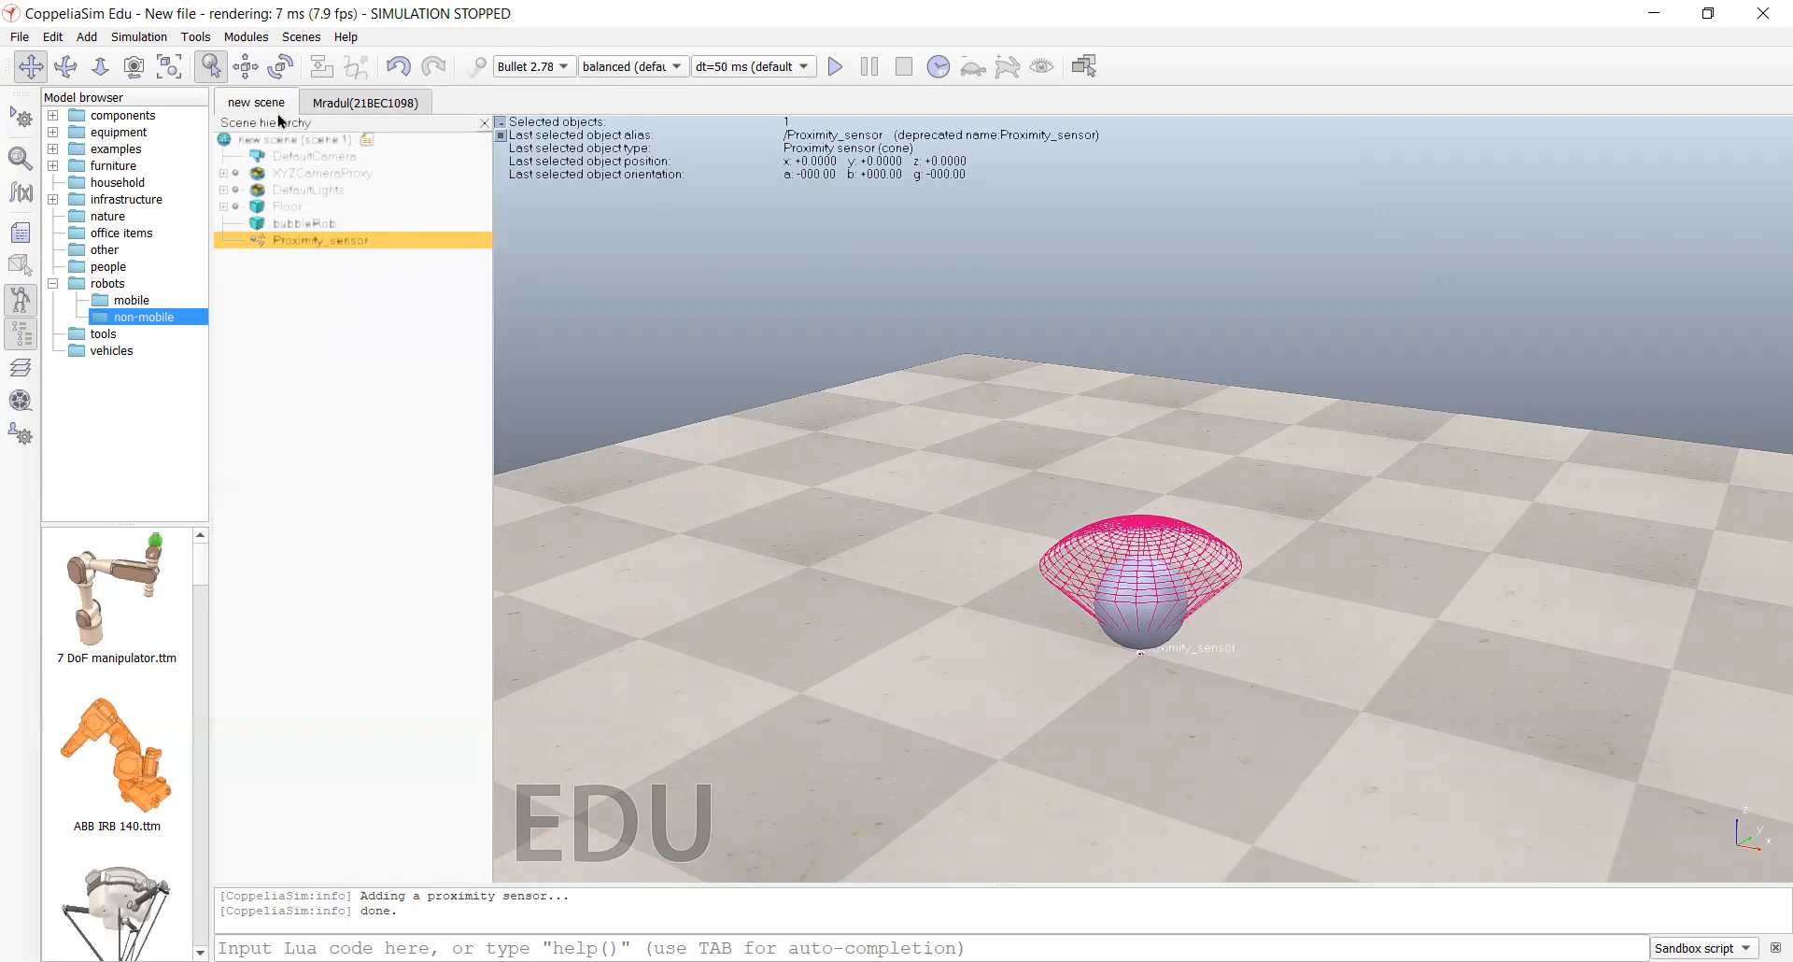
# Step: Position the proximity sensor at X 0.1 m and Z 0.12 m relative to the world
pyautogui.click(244, 71)
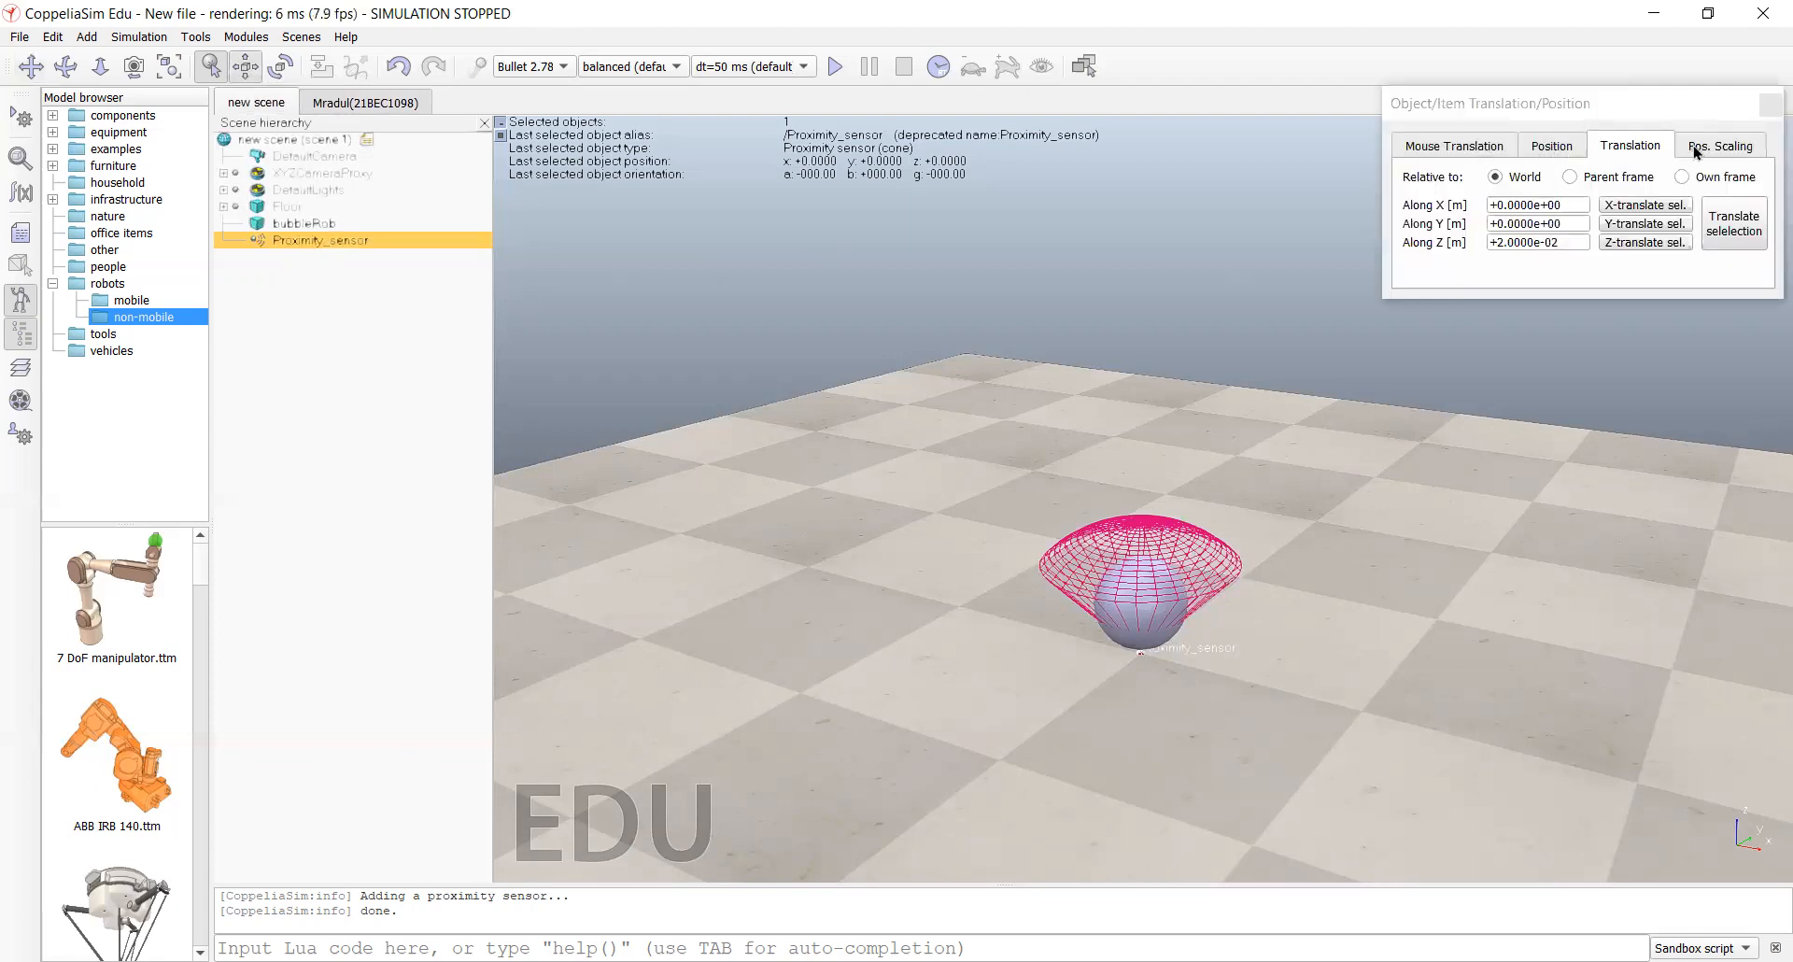
pyautogui.click(1548, 146)
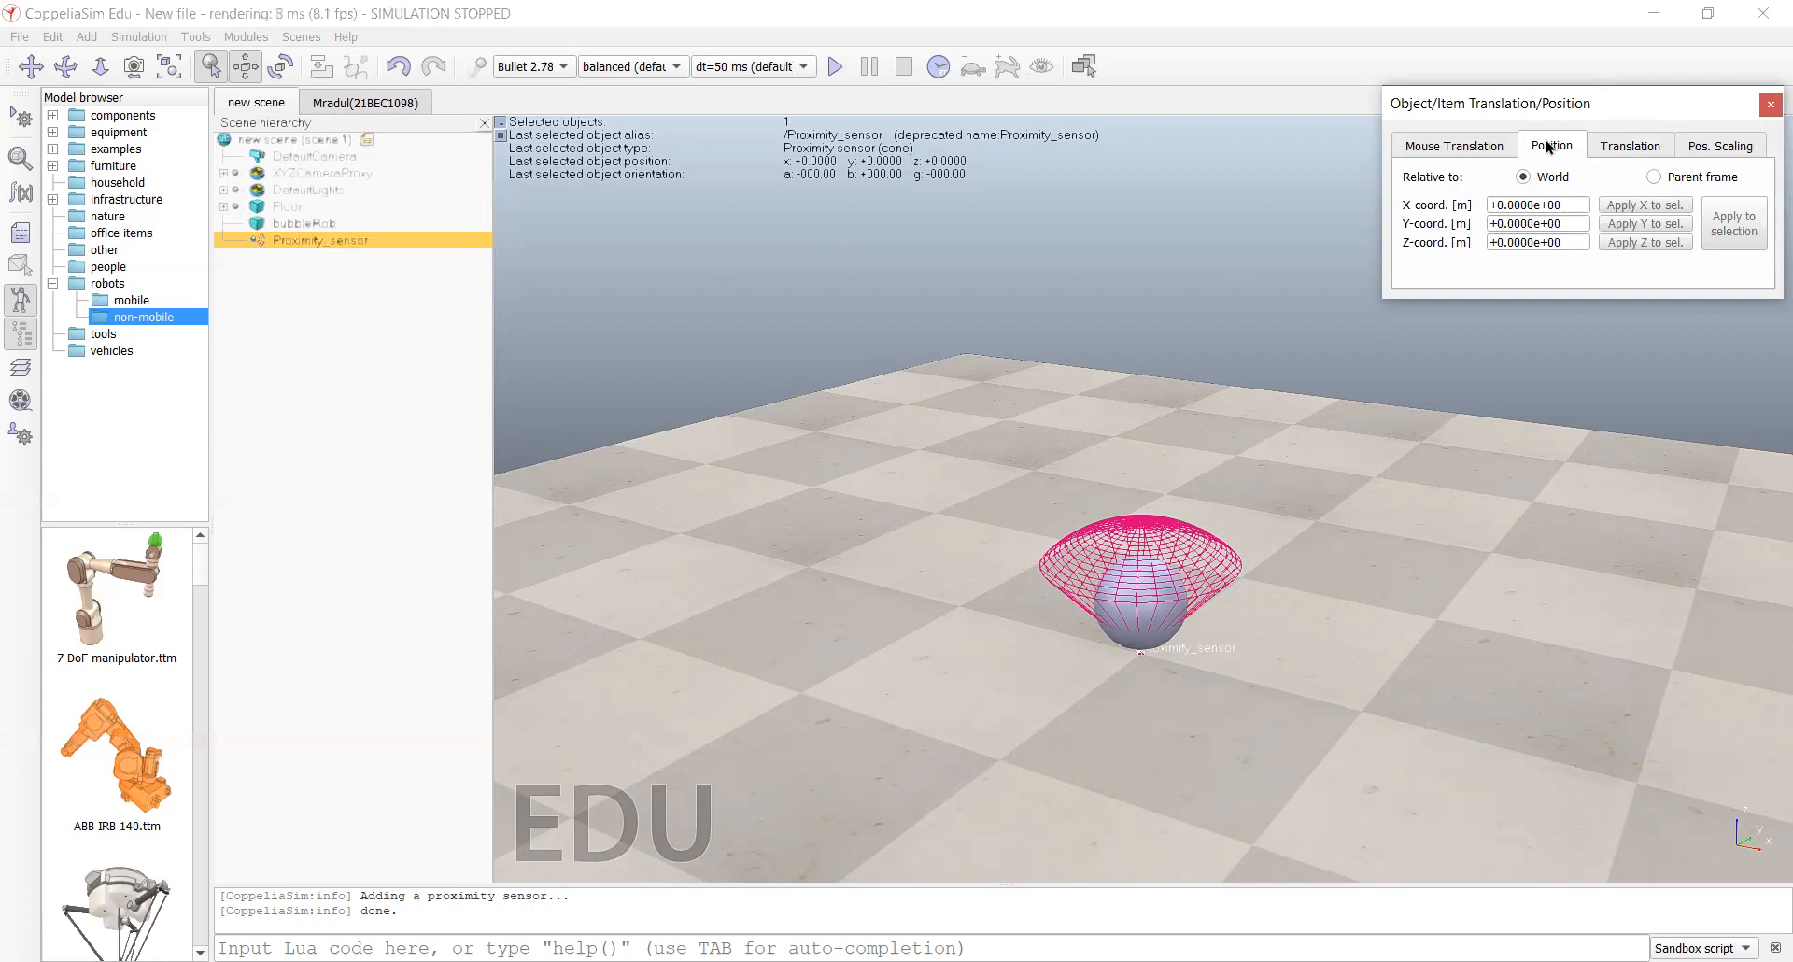
pyautogui.click(1571, 207)
pyautogui.press('BackSpace')
pyautogui.press('BackSpace')
pyautogui.press('BackSpace')
pyautogui.press('BackSpace')
pyautogui.press('BackSpace')
pyautogui.press('BackSpace')
pyautogui.press('BackSpace')
pyautogui.press('BackSpace')
pyautogui.press('BackSpace')
pyautogui.press('BackSpace')
pyautogui.press('BackSpace')
pyautogui.write('0.1')
pyautogui.click(1577, 240)
pyautogui.press('BackSpace')
pyautogui.press('BackSpace')
pyautogui.press('BackSpace')
pyautogui.press('BackSpace')
pyautogui.press('BackSpace')
pyautogui.press('BackSpace')
pyautogui.press('BackSpace')
pyautogui.press('BackSpace')
pyautogui.press('BackSpace')
pyautogui.press('BackSpace')
pyautogui.write('0.12')
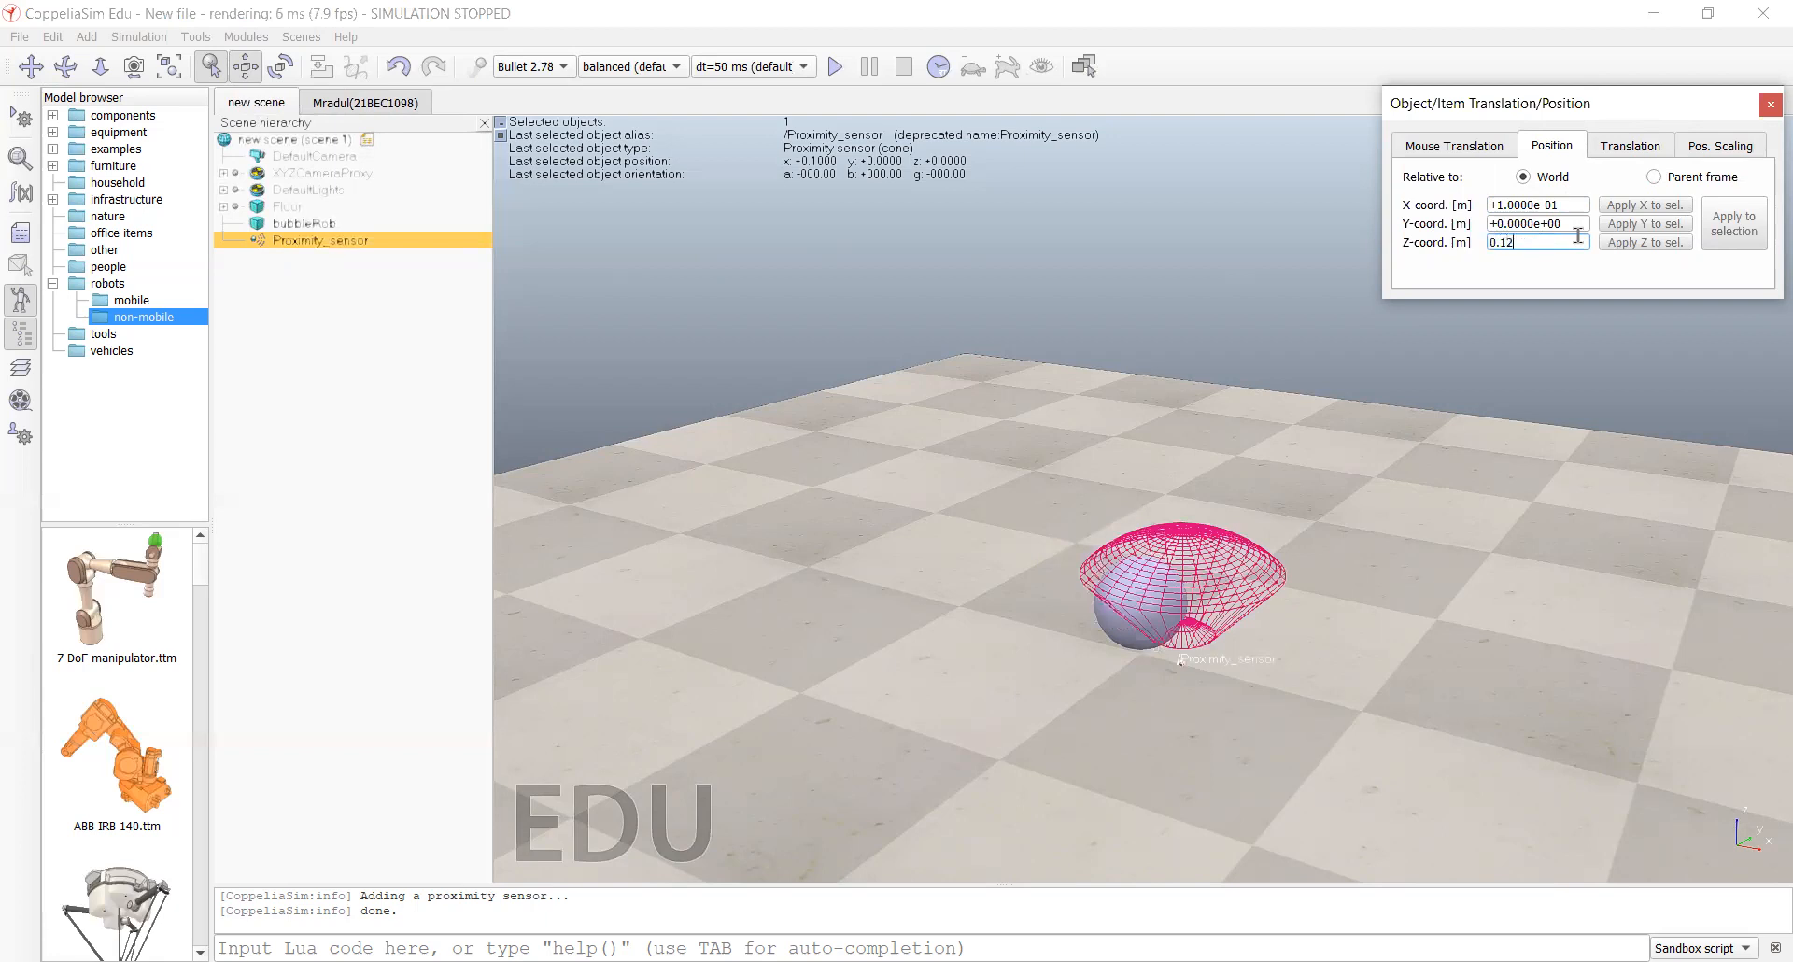
pyautogui.click(1572, 225)
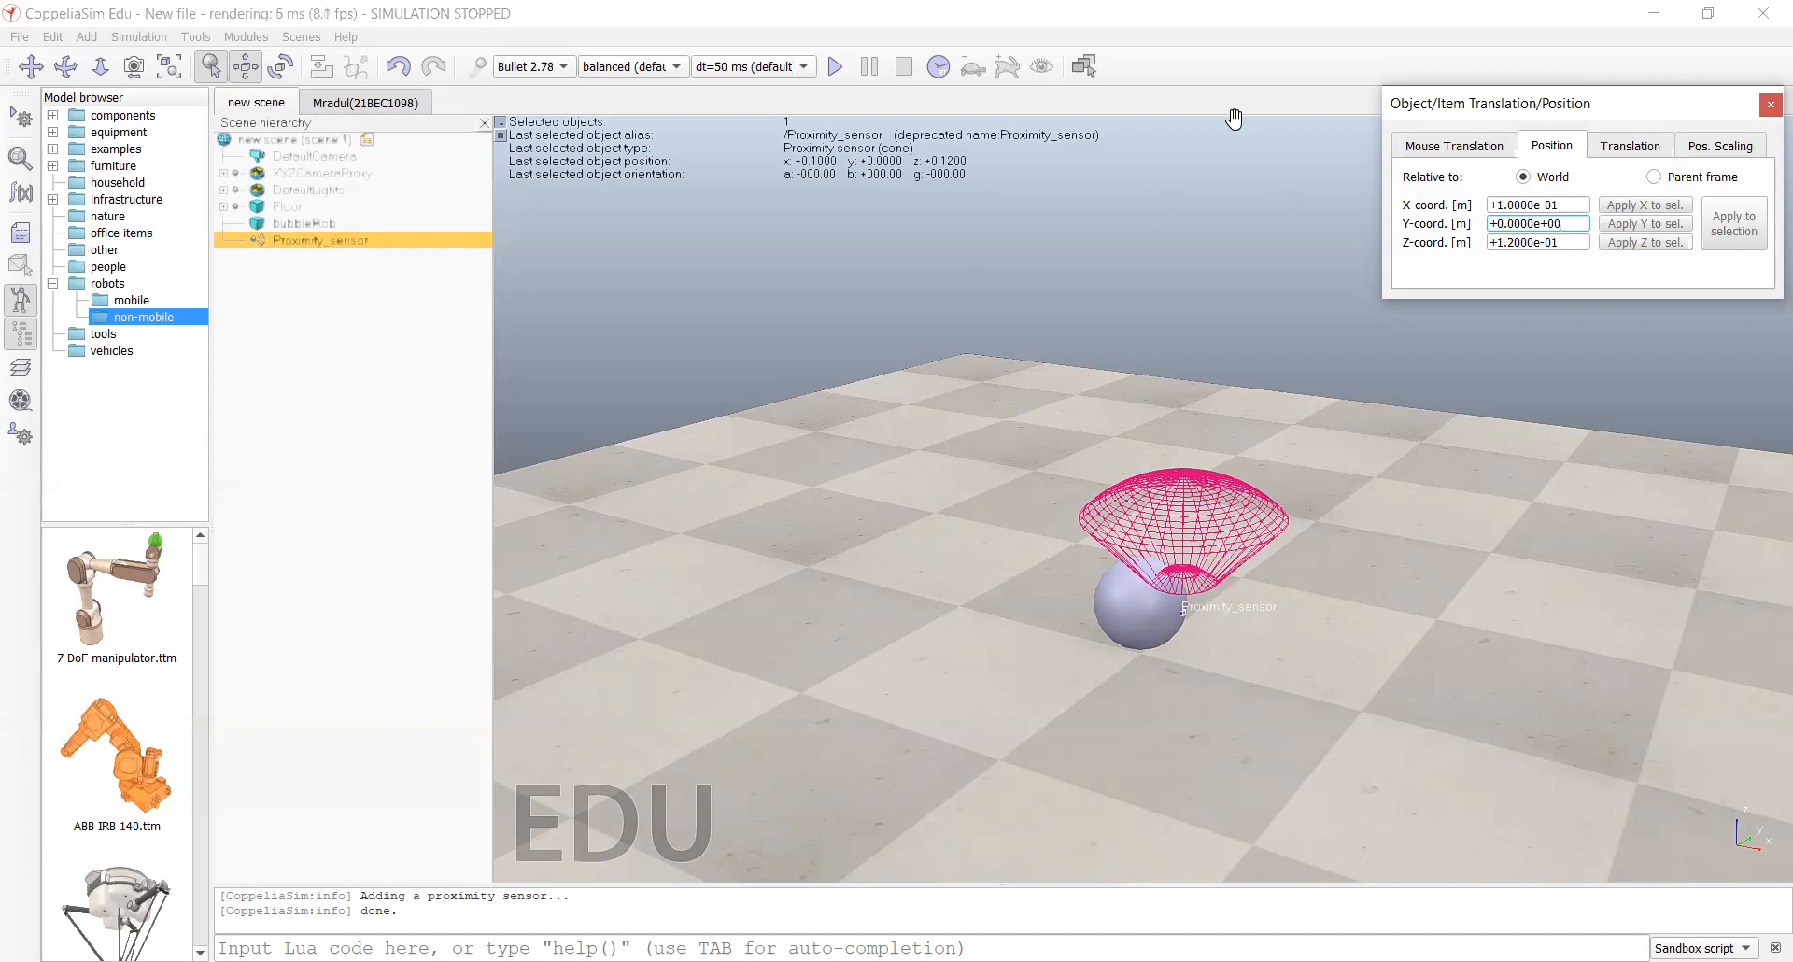
# Step: Orient the proximity sensor relative to the world with Beta 90 and Gamma 90 degrees
pyautogui.click(286, 75)
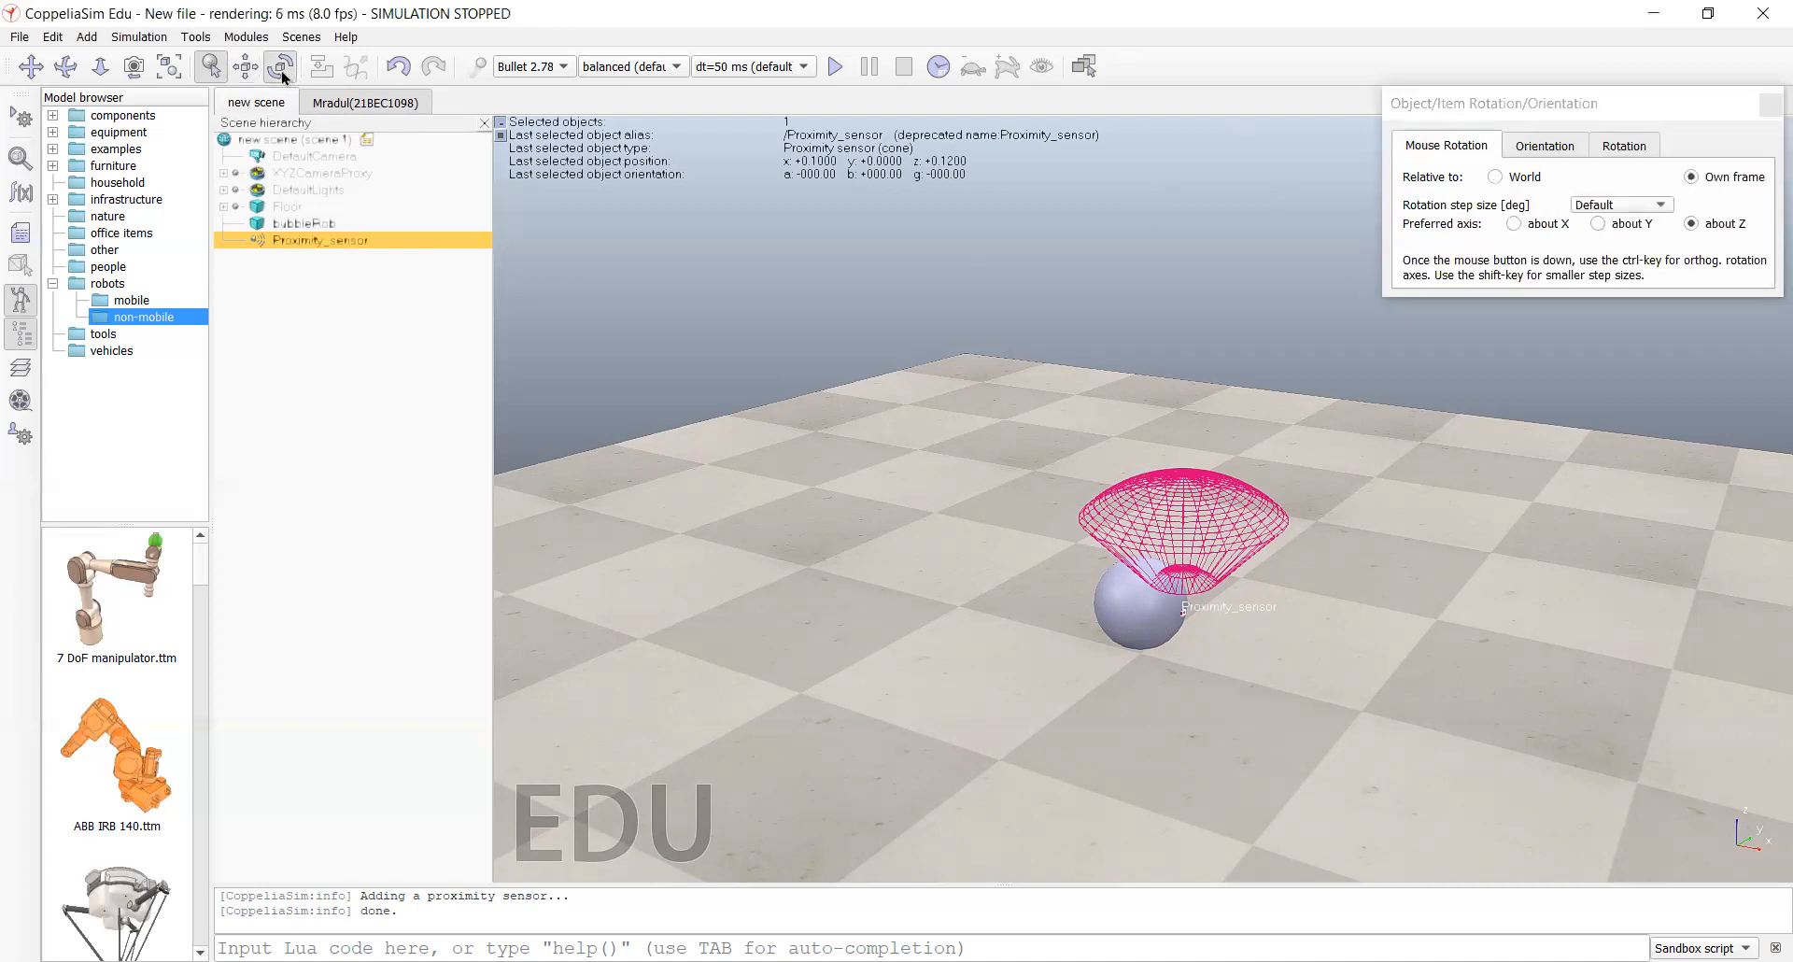
pyautogui.click(1520, 147)
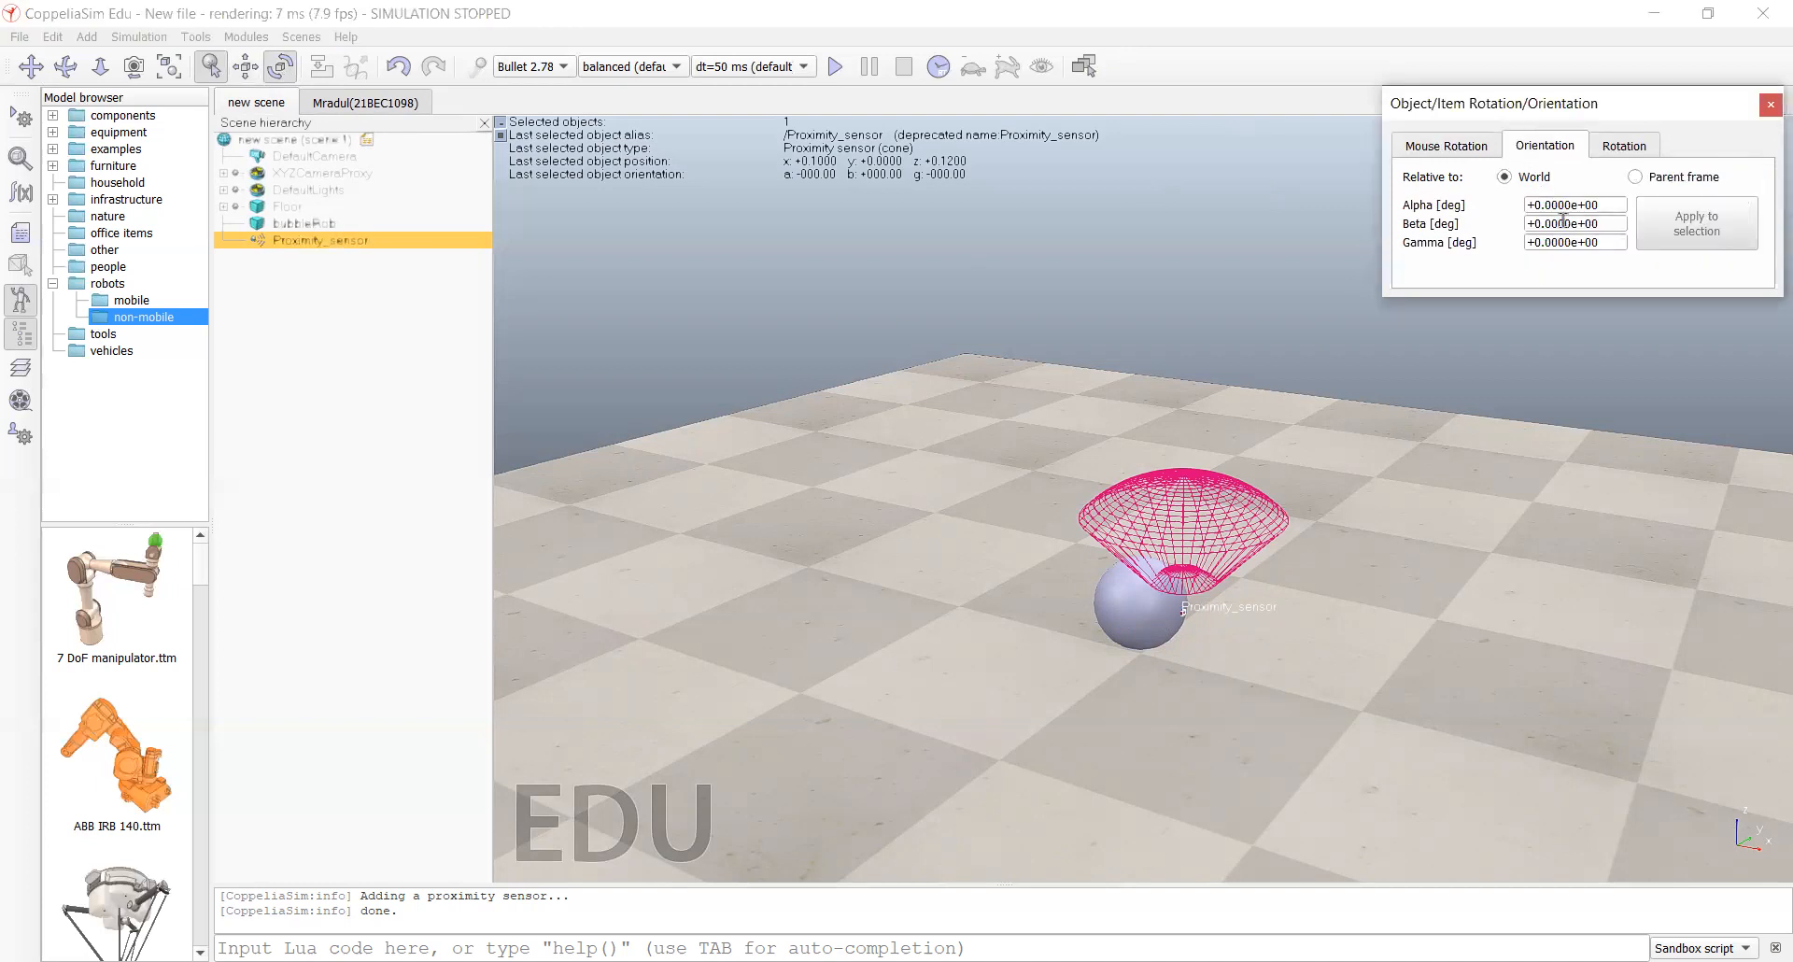
pyautogui.moveTo(1607, 224); pyautogui.dragTo(1524, 229)
pyautogui.write('90')
pyautogui.click(1615, 245)
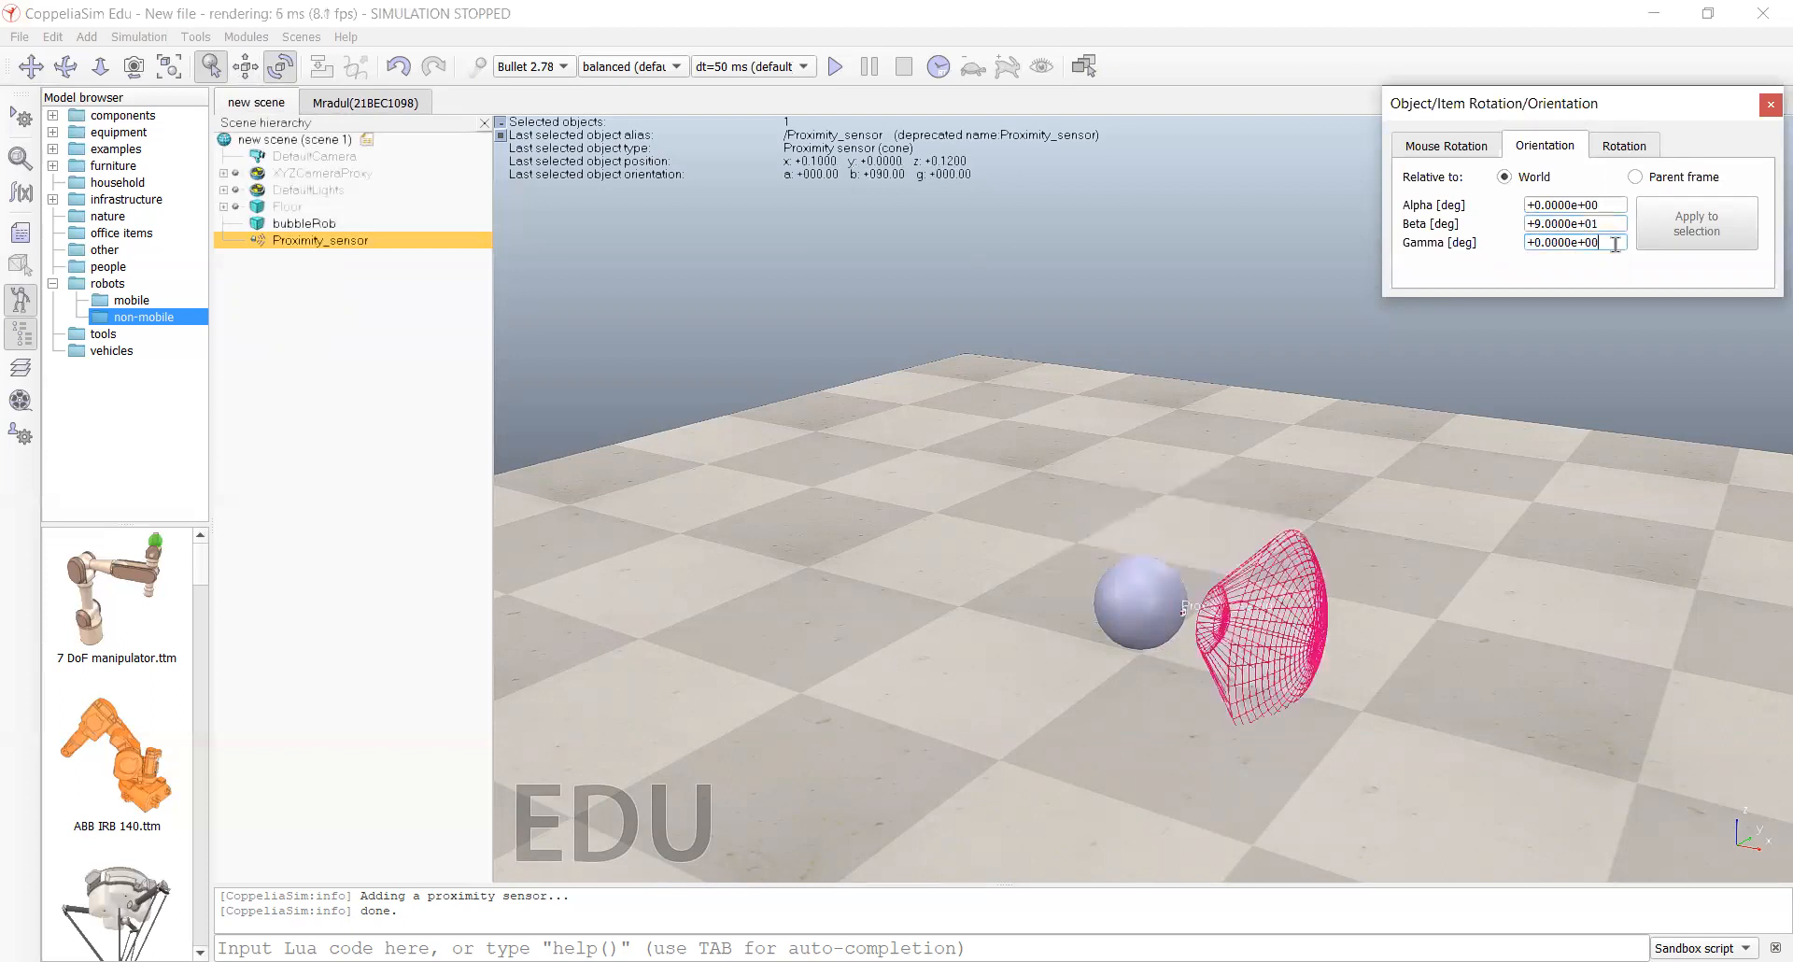
pyautogui.press('BackSpace')
pyautogui.press('BackSpace')
pyautogui.press('BackSpace')
pyautogui.press('BackSpace')
pyautogui.press('BackSpace')
pyautogui.press('BackSpace')
pyautogui.press('BackSpace')
pyautogui.press('BackSpace')
pyautogui.press('BackSpace')
pyautogui.press('BackSpace')
pyautogui.press('BackSpace')
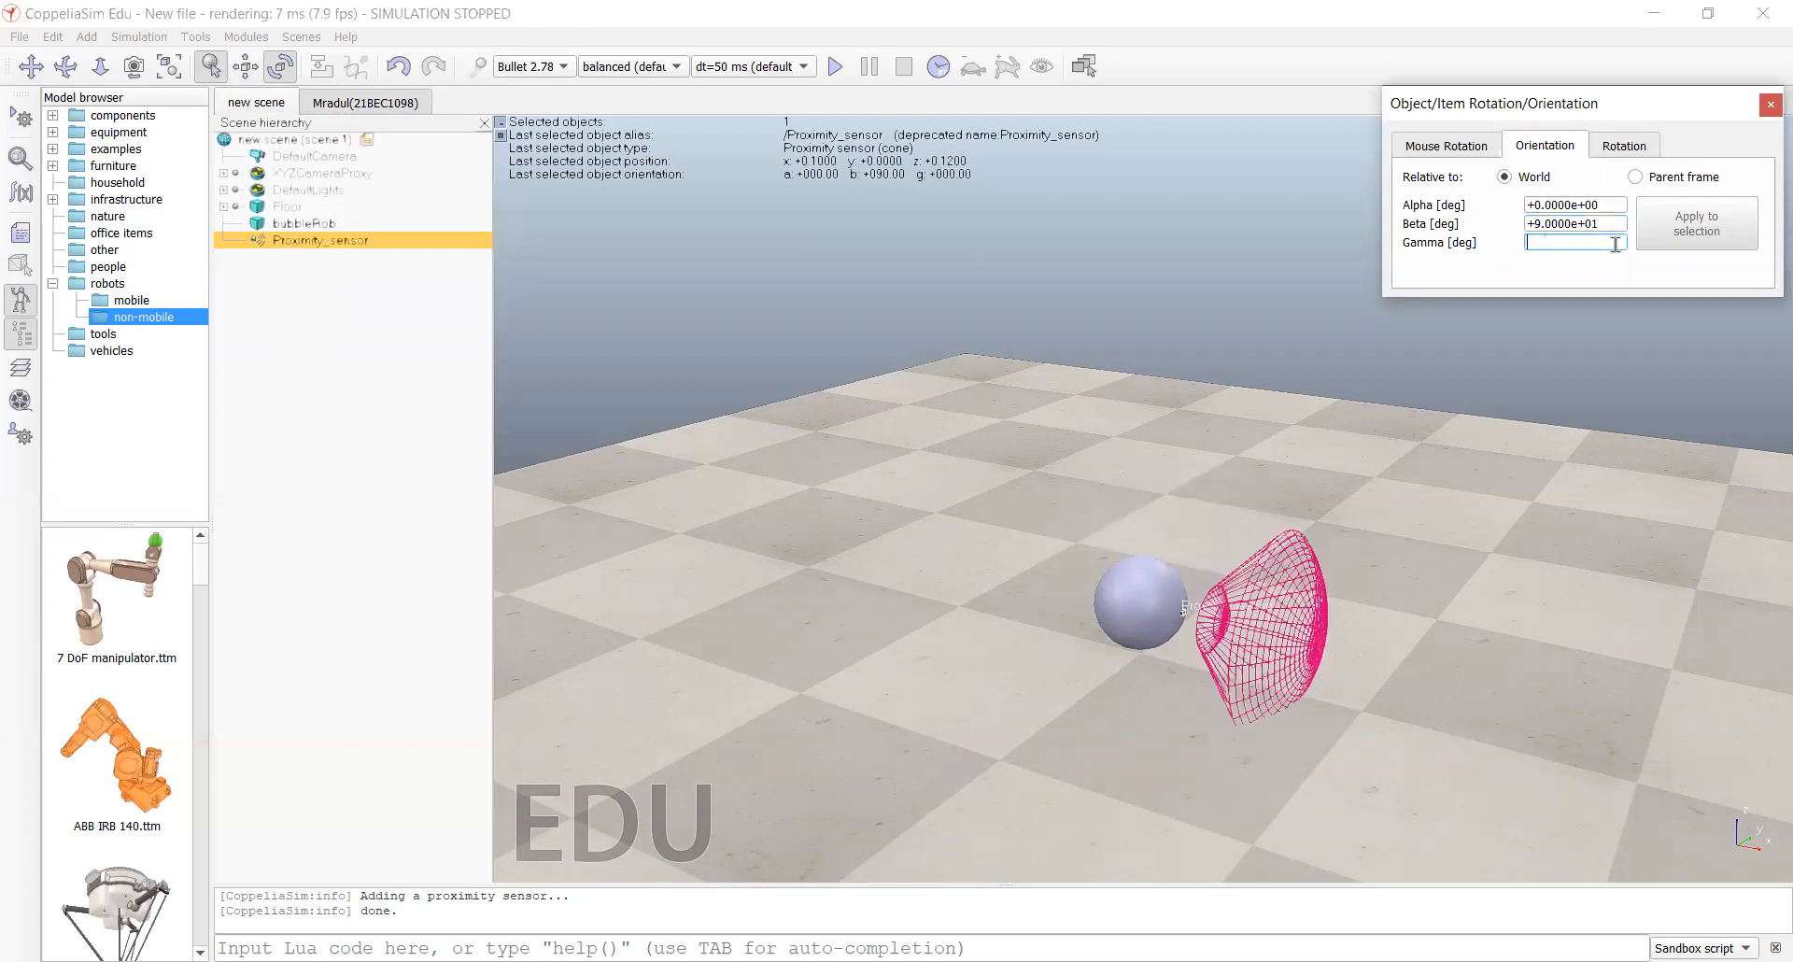
pyautogui.write('90')
pyautogui.click(1610, 204)
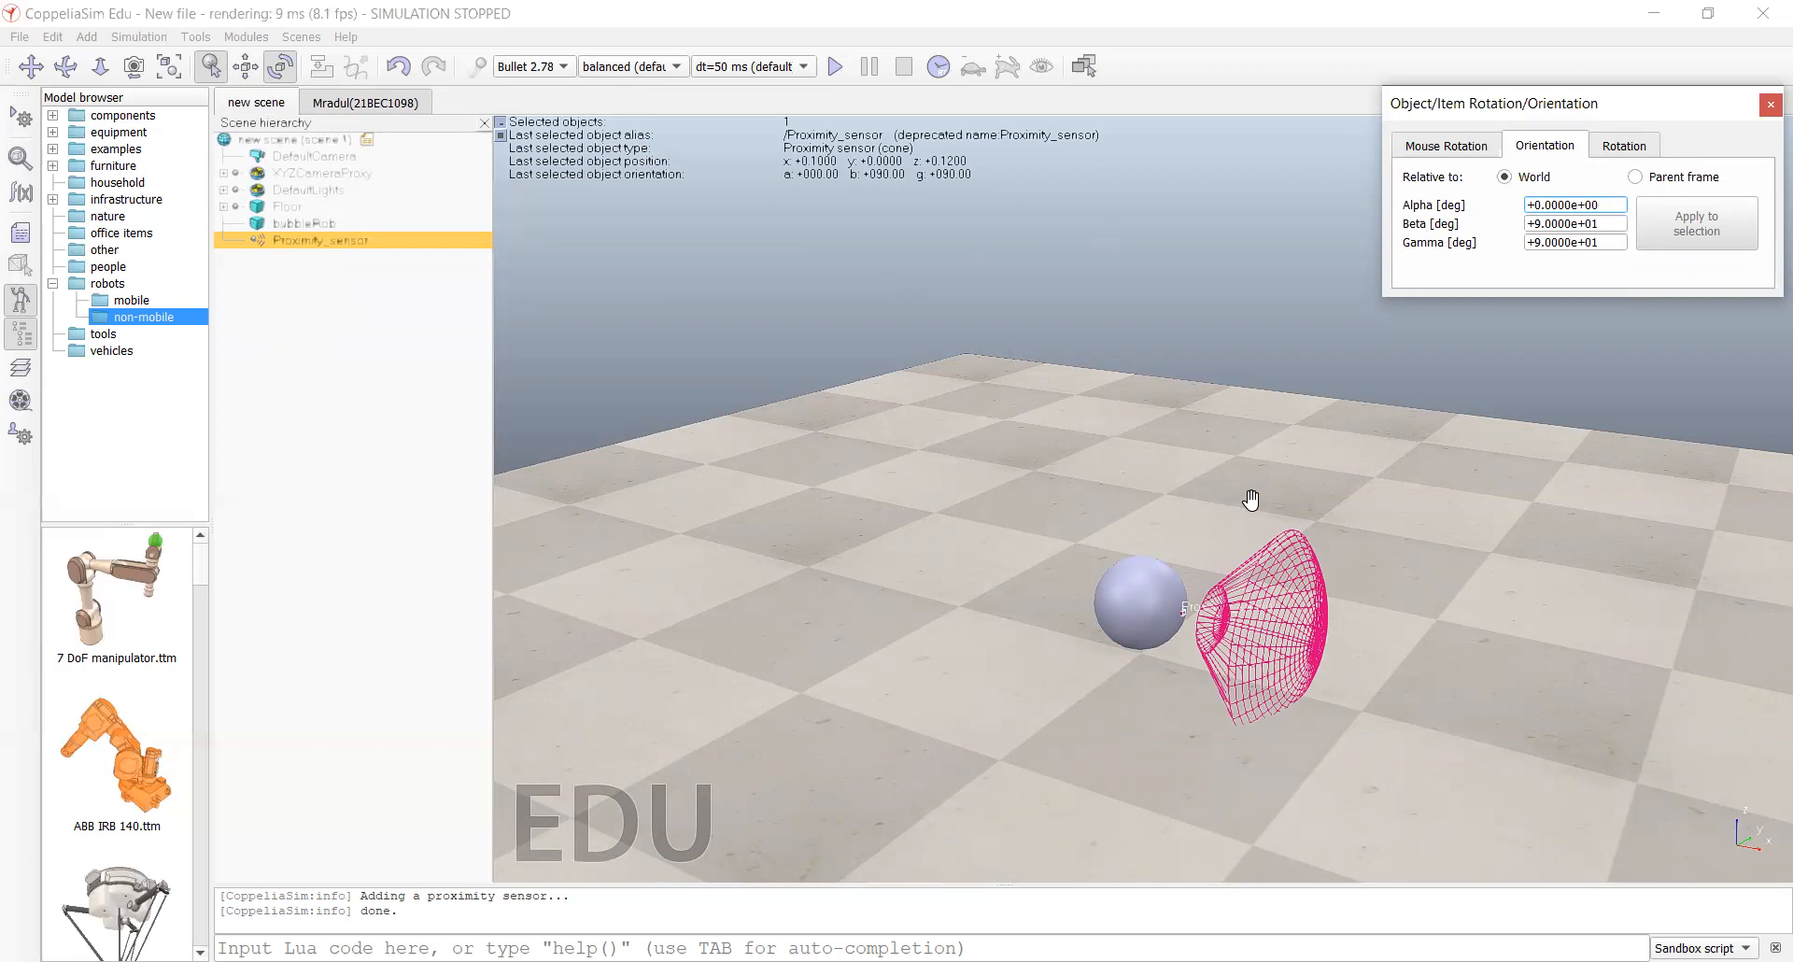
pyautogui.click(313, 243)
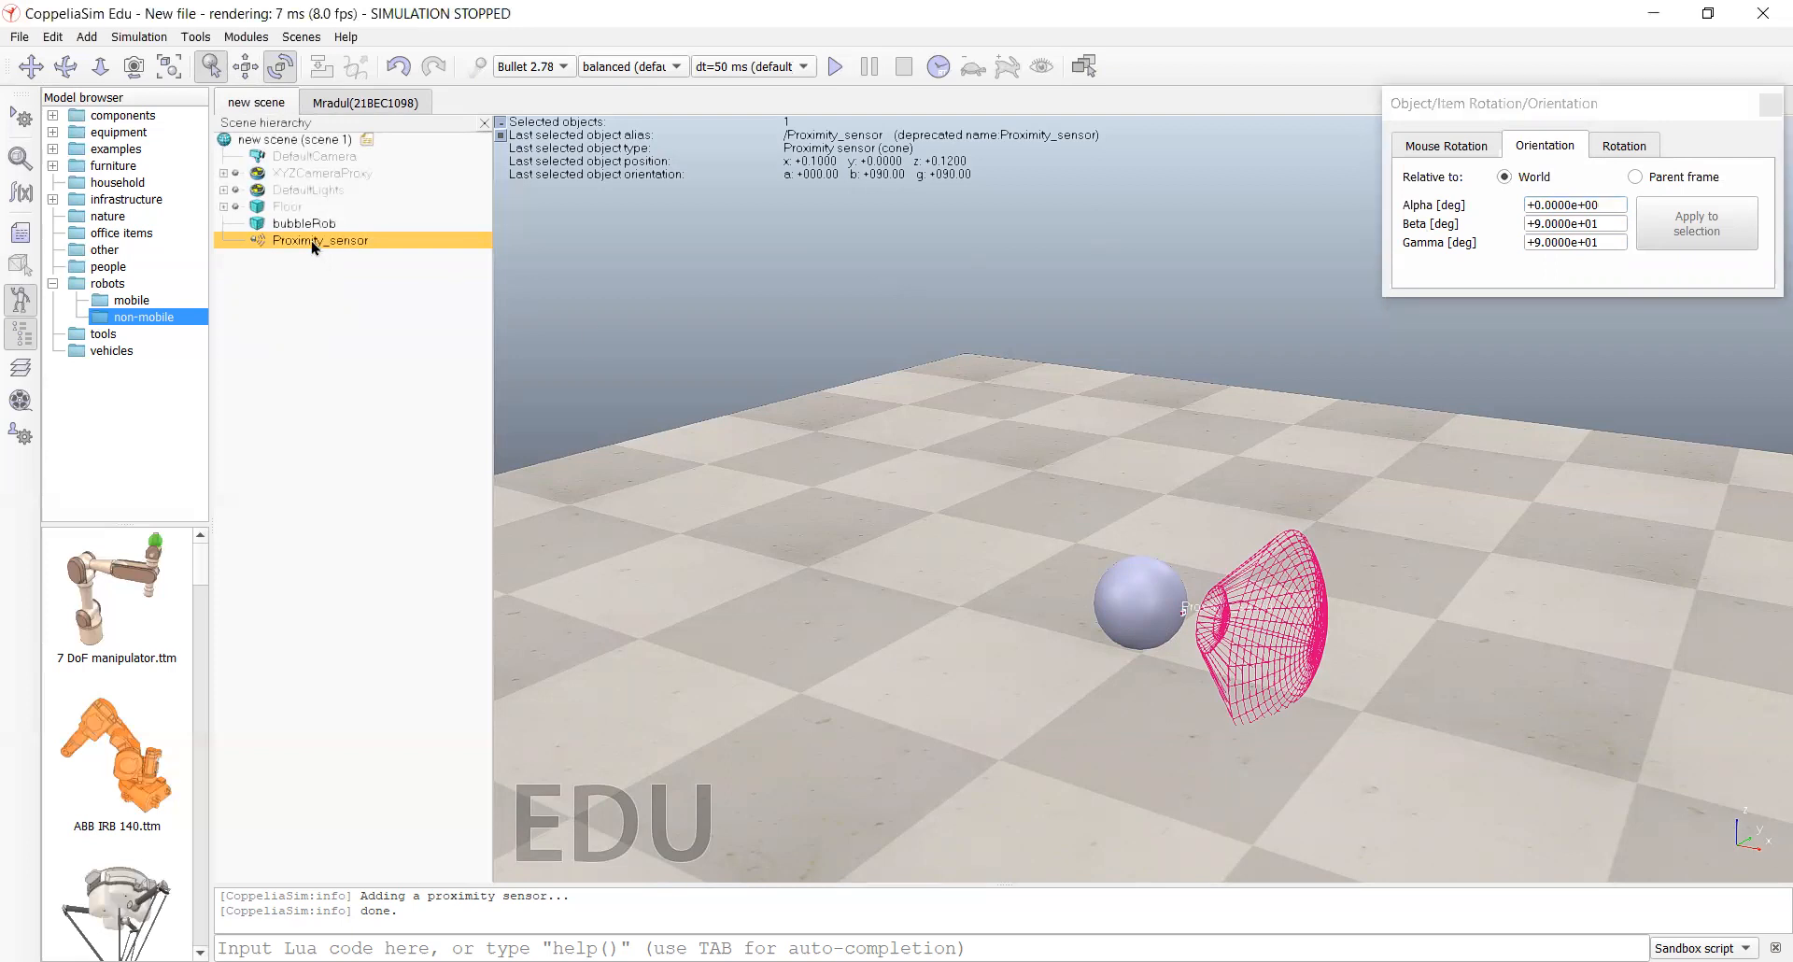
pyautogui.click(1769, 109)
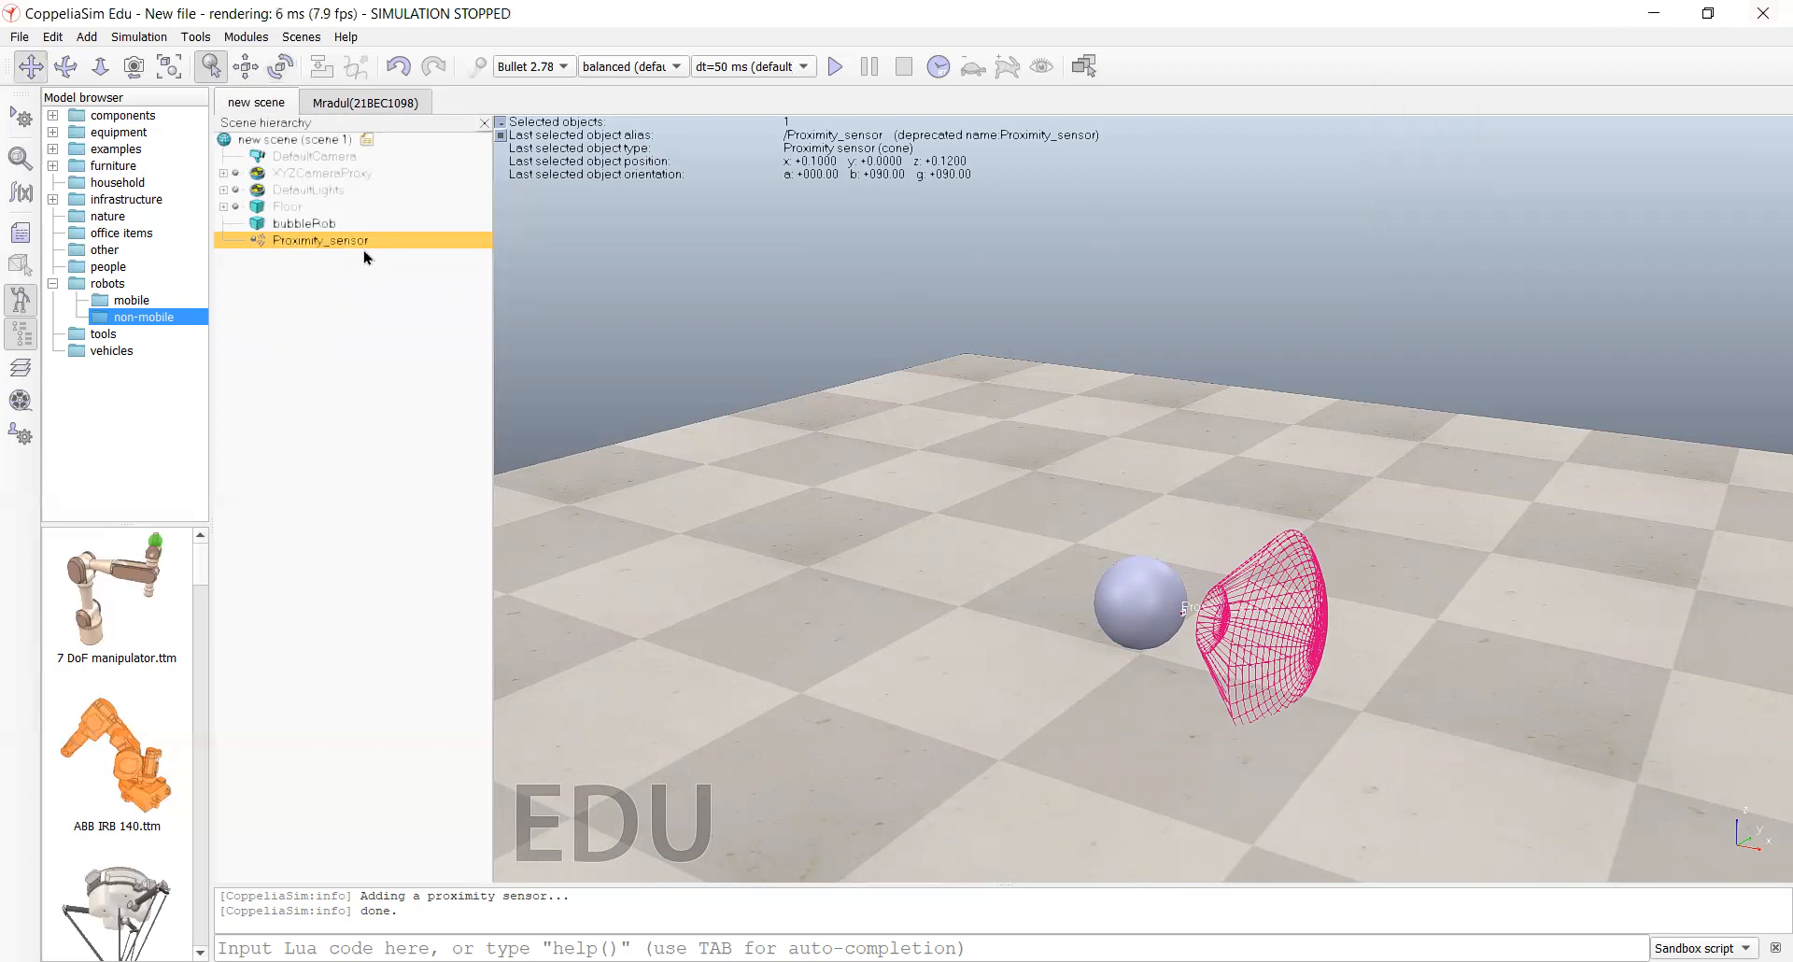
# Step: Rename the Proximity_sensor object in the scene hierarchy to sensingNose
pyautogui.doubleClick(363, 242)
pyautogui.press('BackSpace')
pyautogui.press('BackSpace')
pyautogui.press('BackSpace')
pyautogui.press('BackSpace')
pyautogui.press('BackSpace')
pyautogui.press('BackSpace')
pyautogui.press('BackSpace')
pyautogui.press('BackSpace')
pyautogui.press('BackSpace')
pyautogui.press('BackSpace')
pyautogui.press('BackSpace')
pyautogui.press('BackSpace')
pyautogui.press('BackSpace')
pyautogui.press('BackSpace')
pyautogui.press('BackSpace')
pyautogui.press('BackSpace')
pyautogui.write('sensingN')
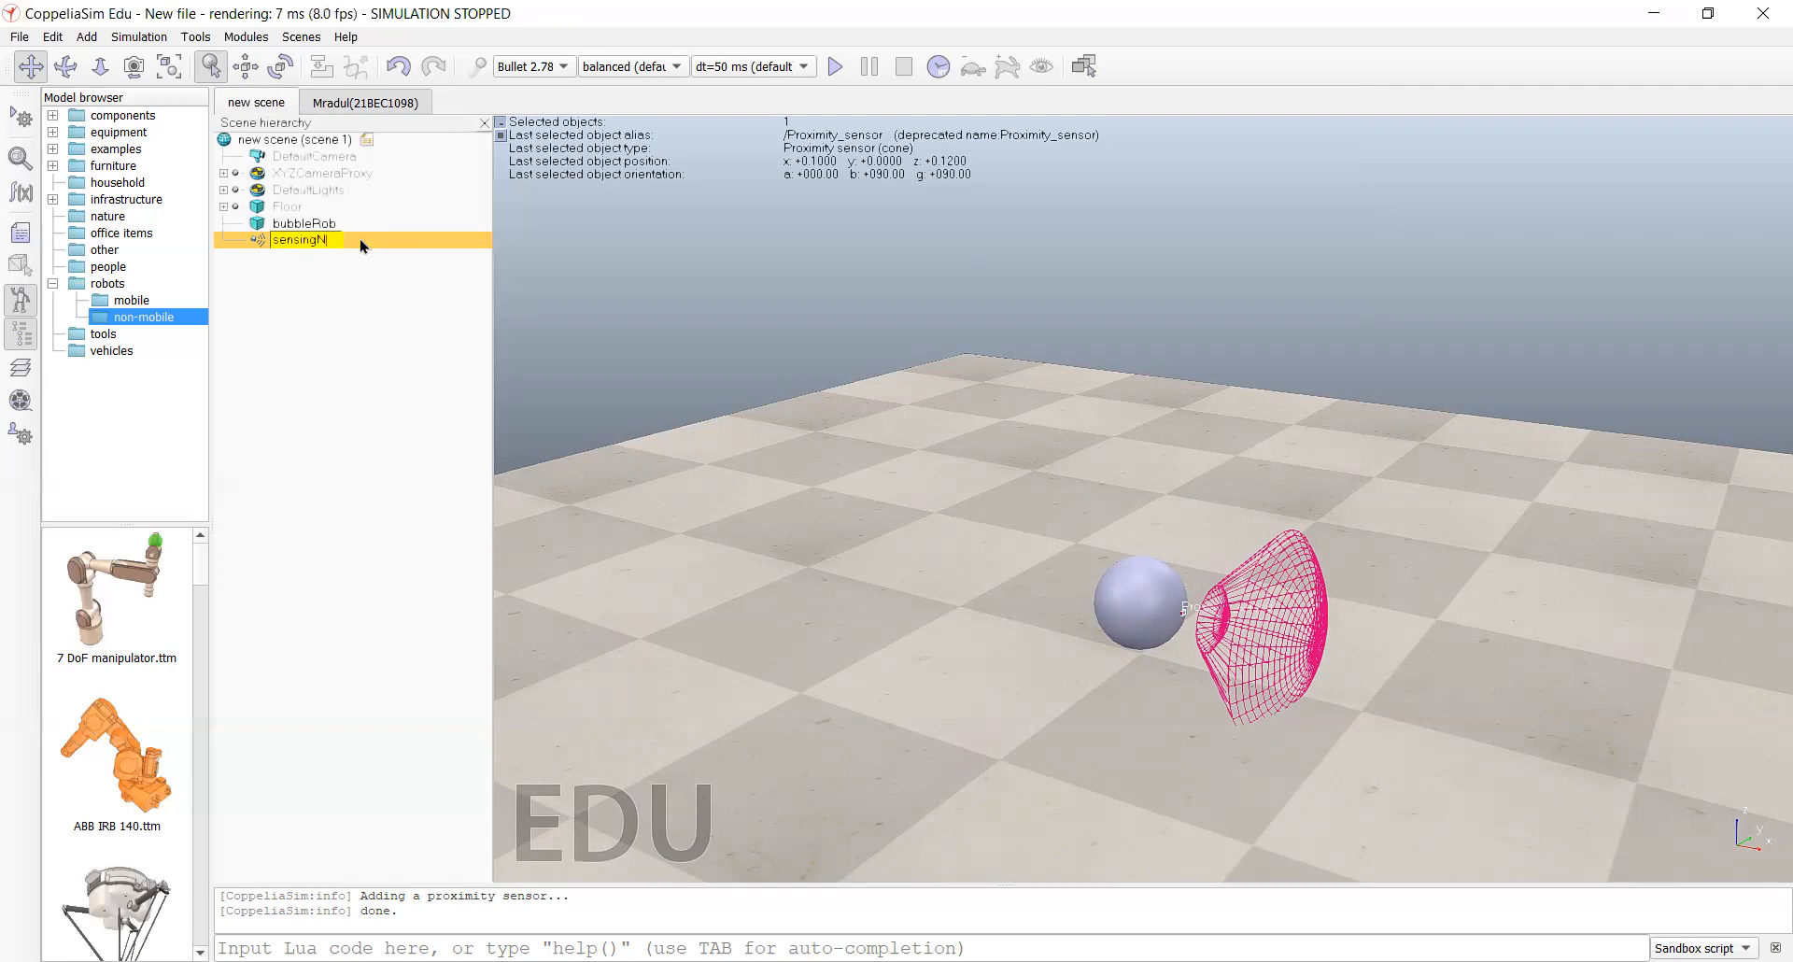
pyautogui.write('ose')
pyautogui.press('Return')
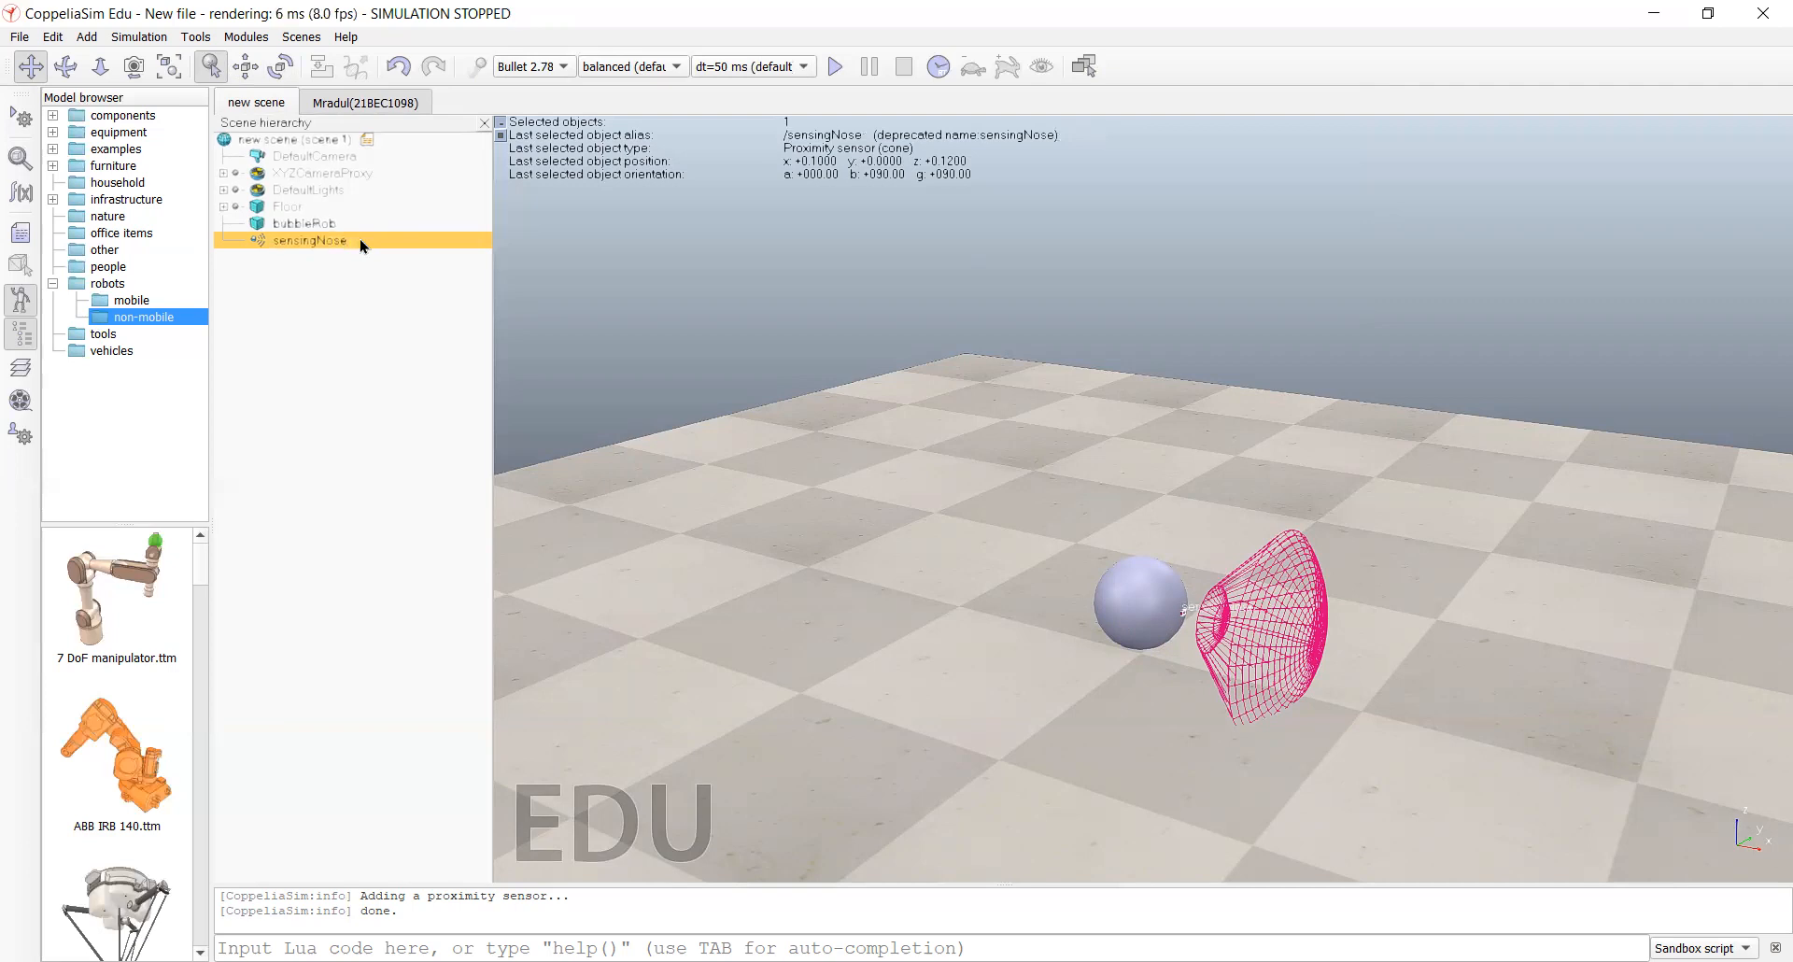
# Step: Set sensingNose's detection volume to an offset of 0.005 m, a range of 0.15 m and an angle of 30 degrees
pyautogui.doubleClick(259, 243)
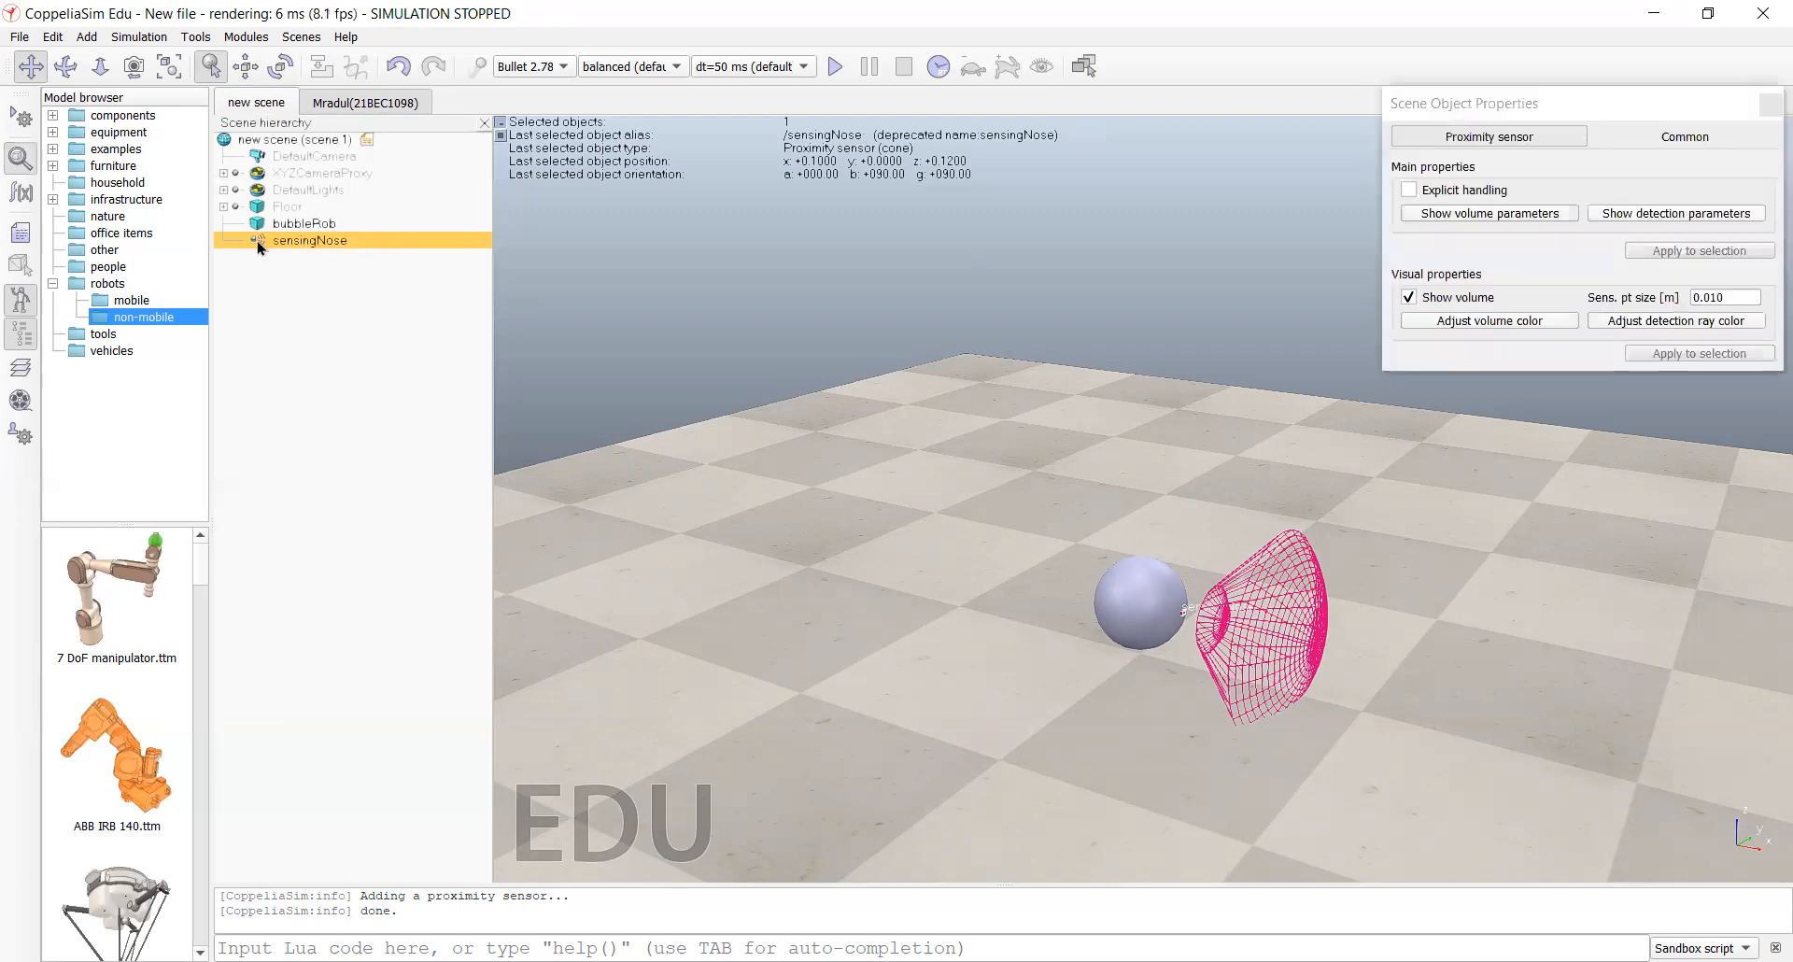
pyautogui.click(1515, 218)
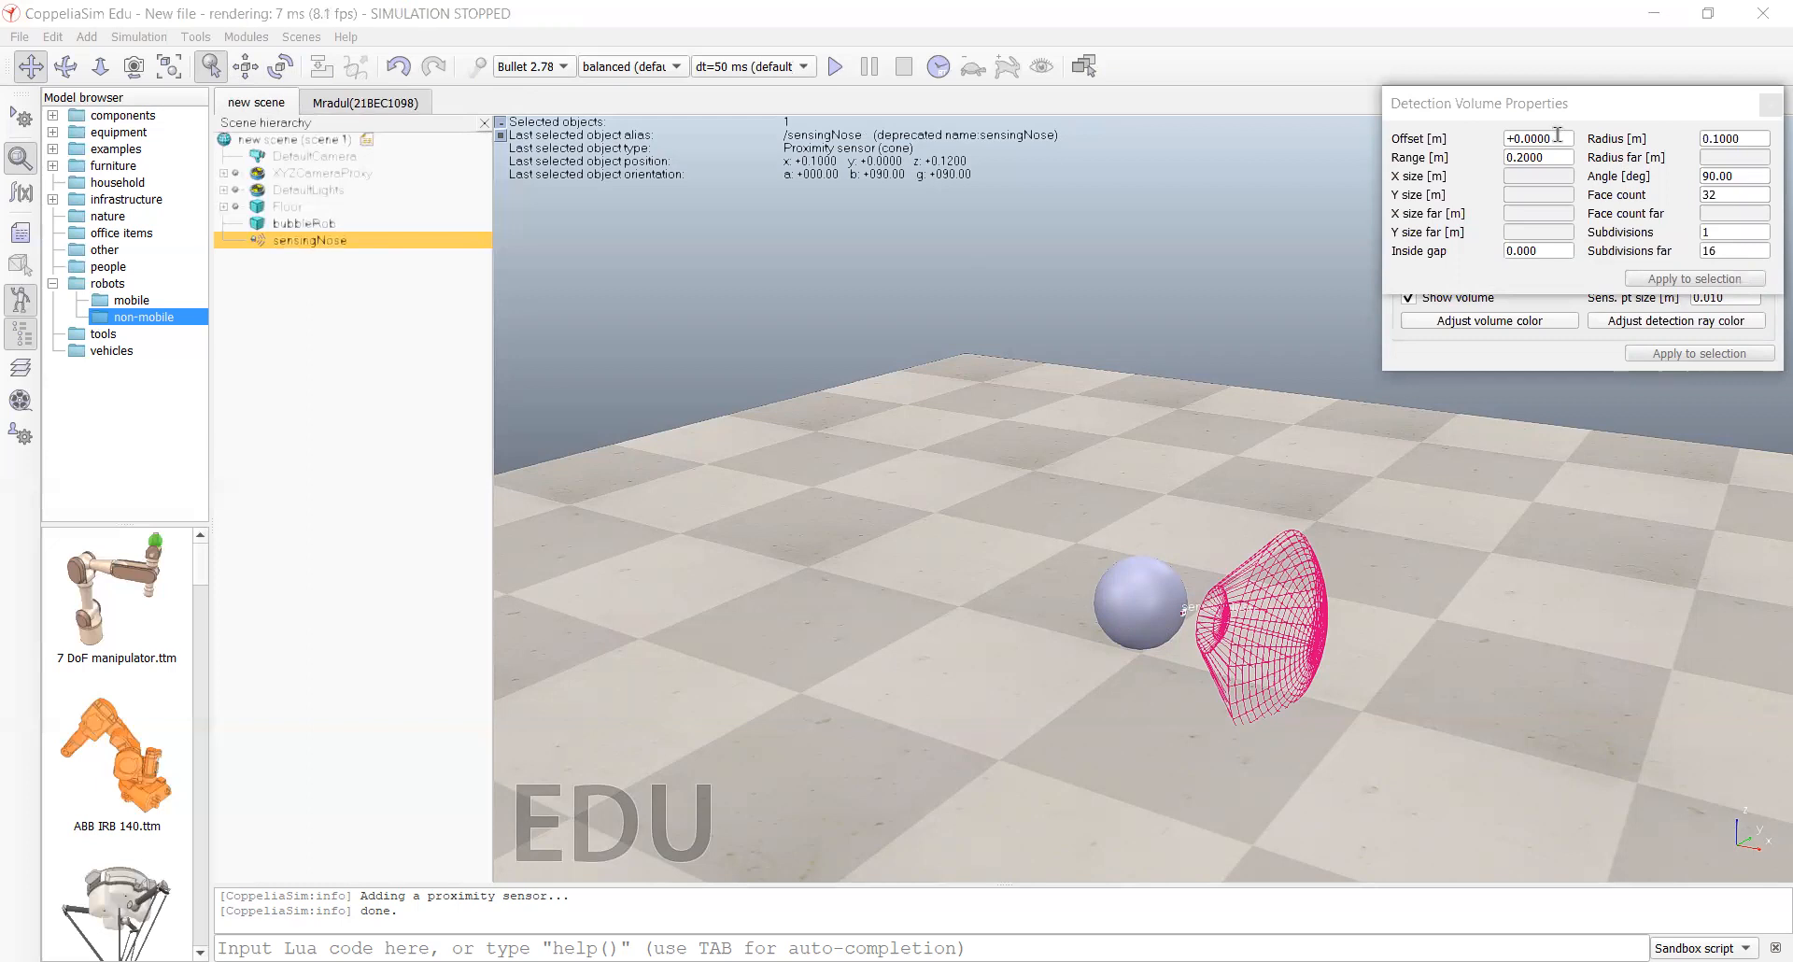
pyautogui.click(1558, 135)
pyautogui.press('BackSpace')
pyautogui.press('BackSpace')
pyautogui.press('BackSpace')
pyautogui.press('BackSpace')
pyautogui.press('BackSpace')
pyautogui.press('BackSpace')
pyautogui.press('BackSpace')
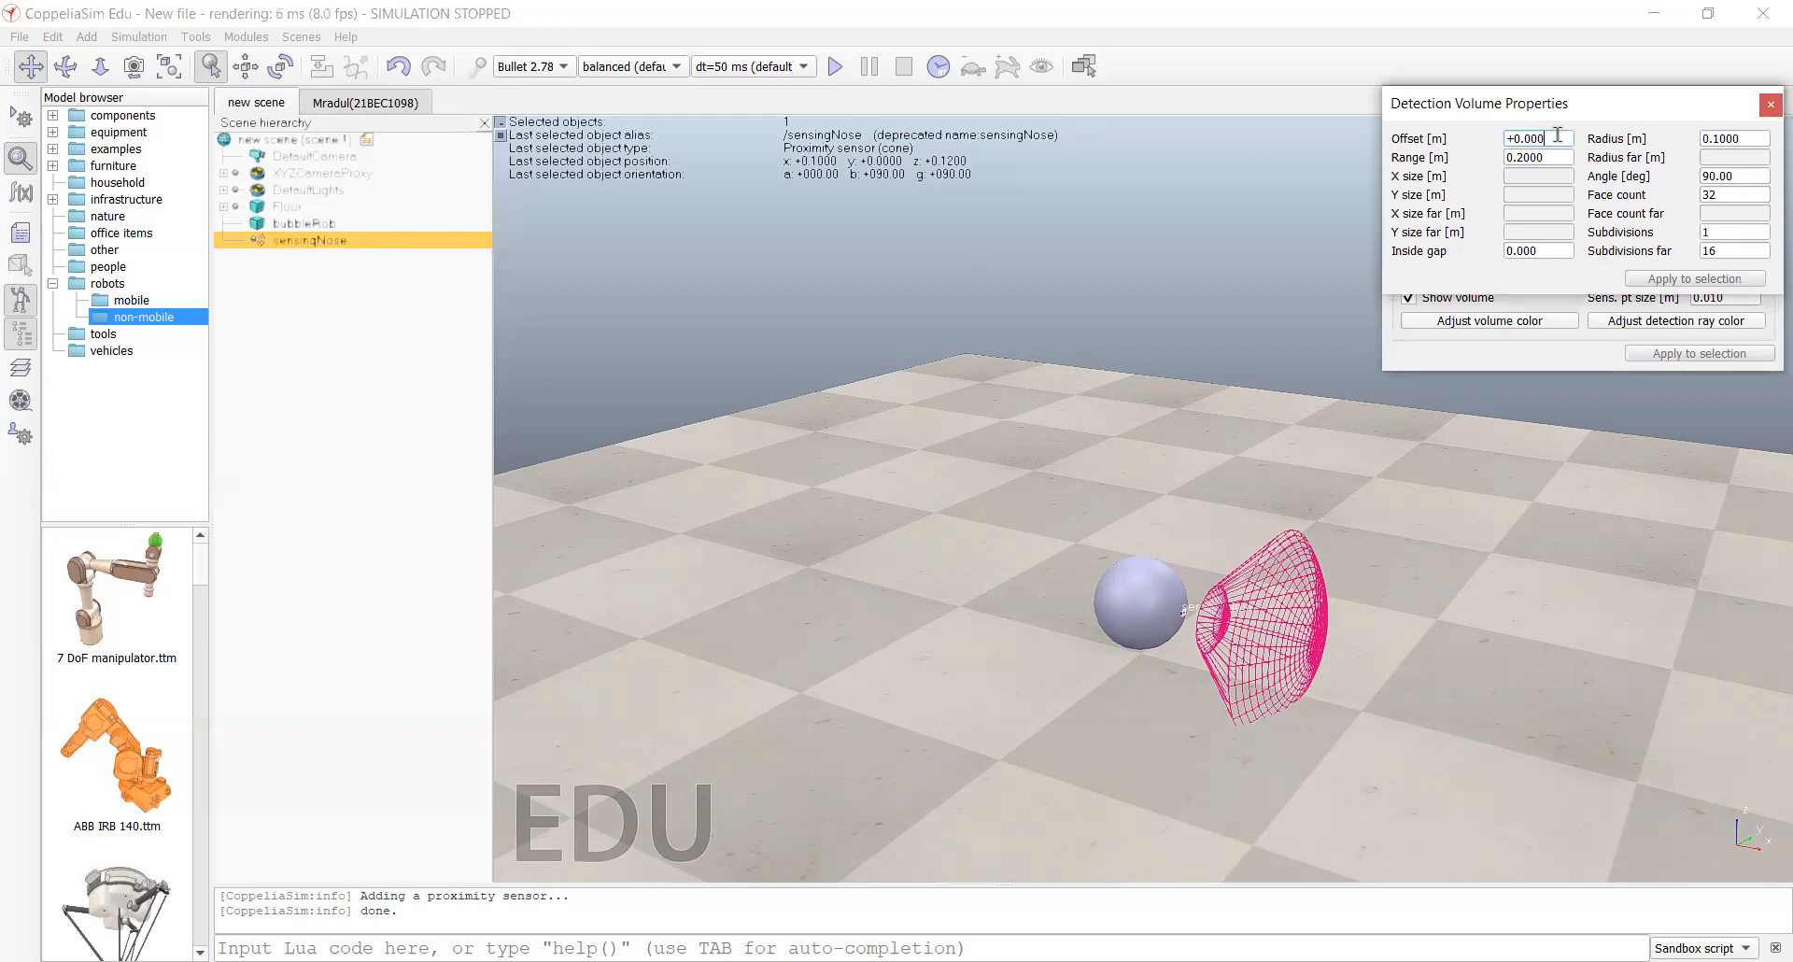
pyautogui.write('0.005')
pyautogui.click(1555, 156)
pyautogui.press('BackSpace')
pyautogui.press('BackSpace')
pyautogui.press('BackSpace')
pyautogui.press('BackSpace')
pyautogui.write('15')
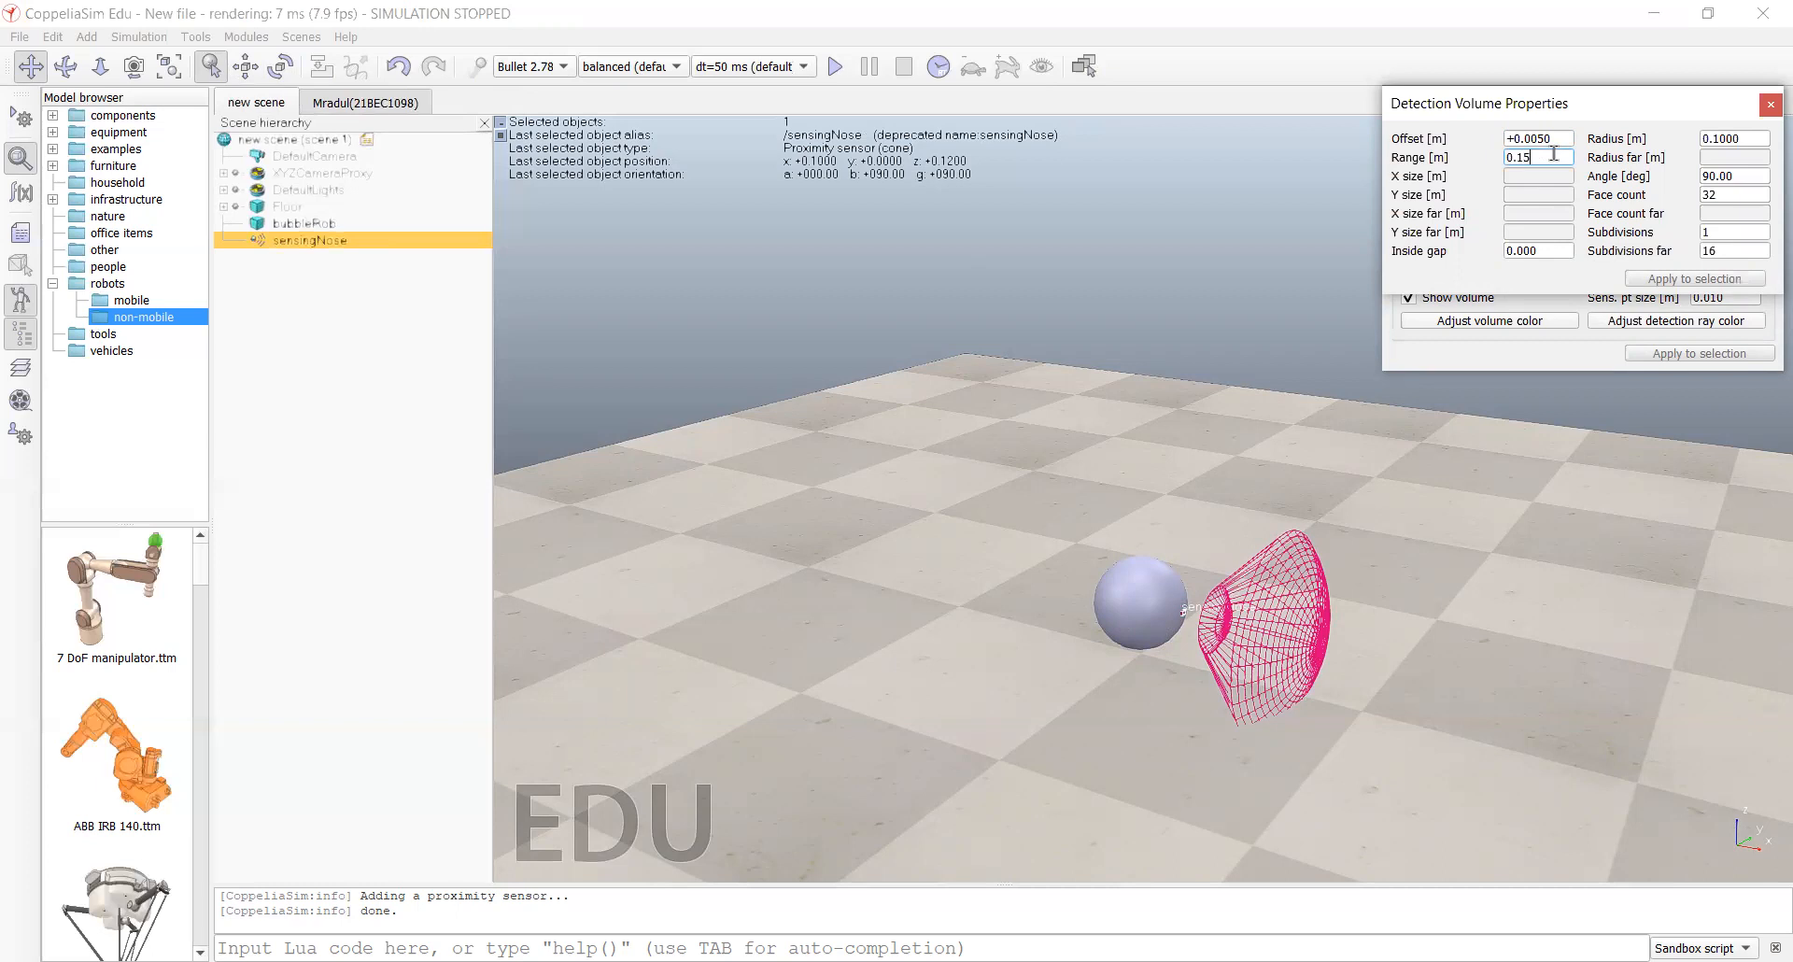
pyautogui.click(1739, 177)
pyautogui.press('BackSpace')
pyautogui.press('BackSpace')
pyautogui.press('BackSpace')
pyautogui.press('BackSpace')
pyautogui.press('BackSpace')
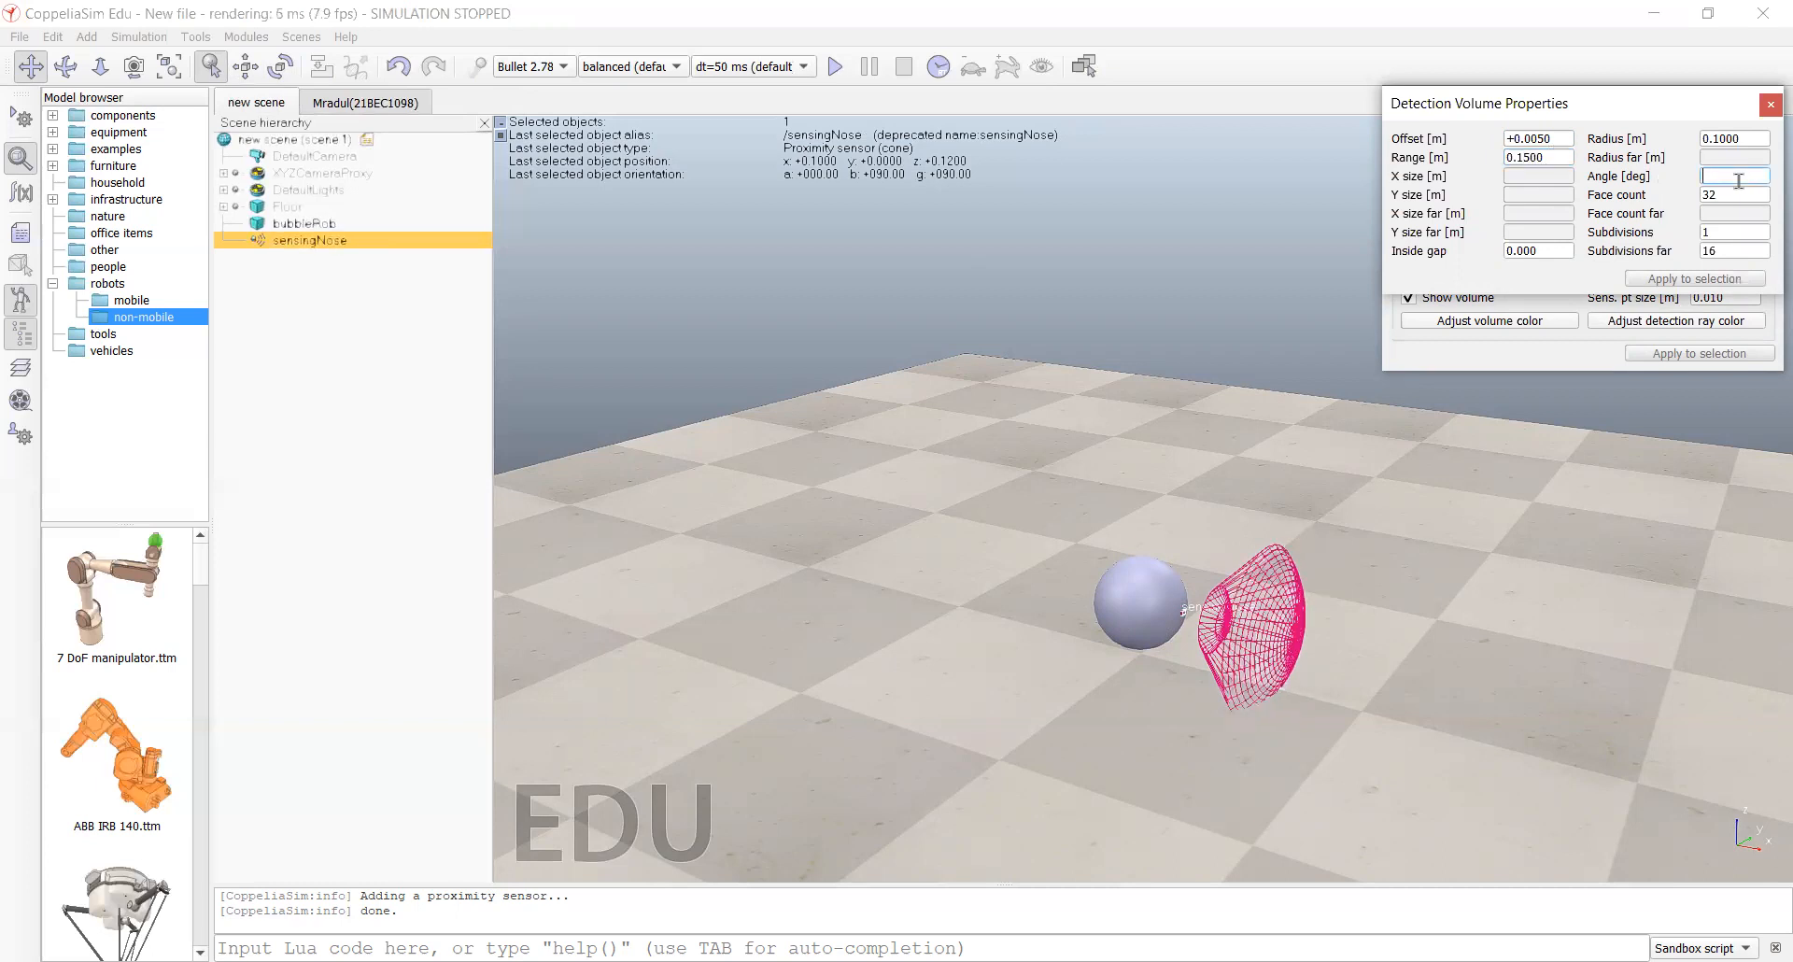
pyautogui.write('30')
pyautogui.click(1737, 196)
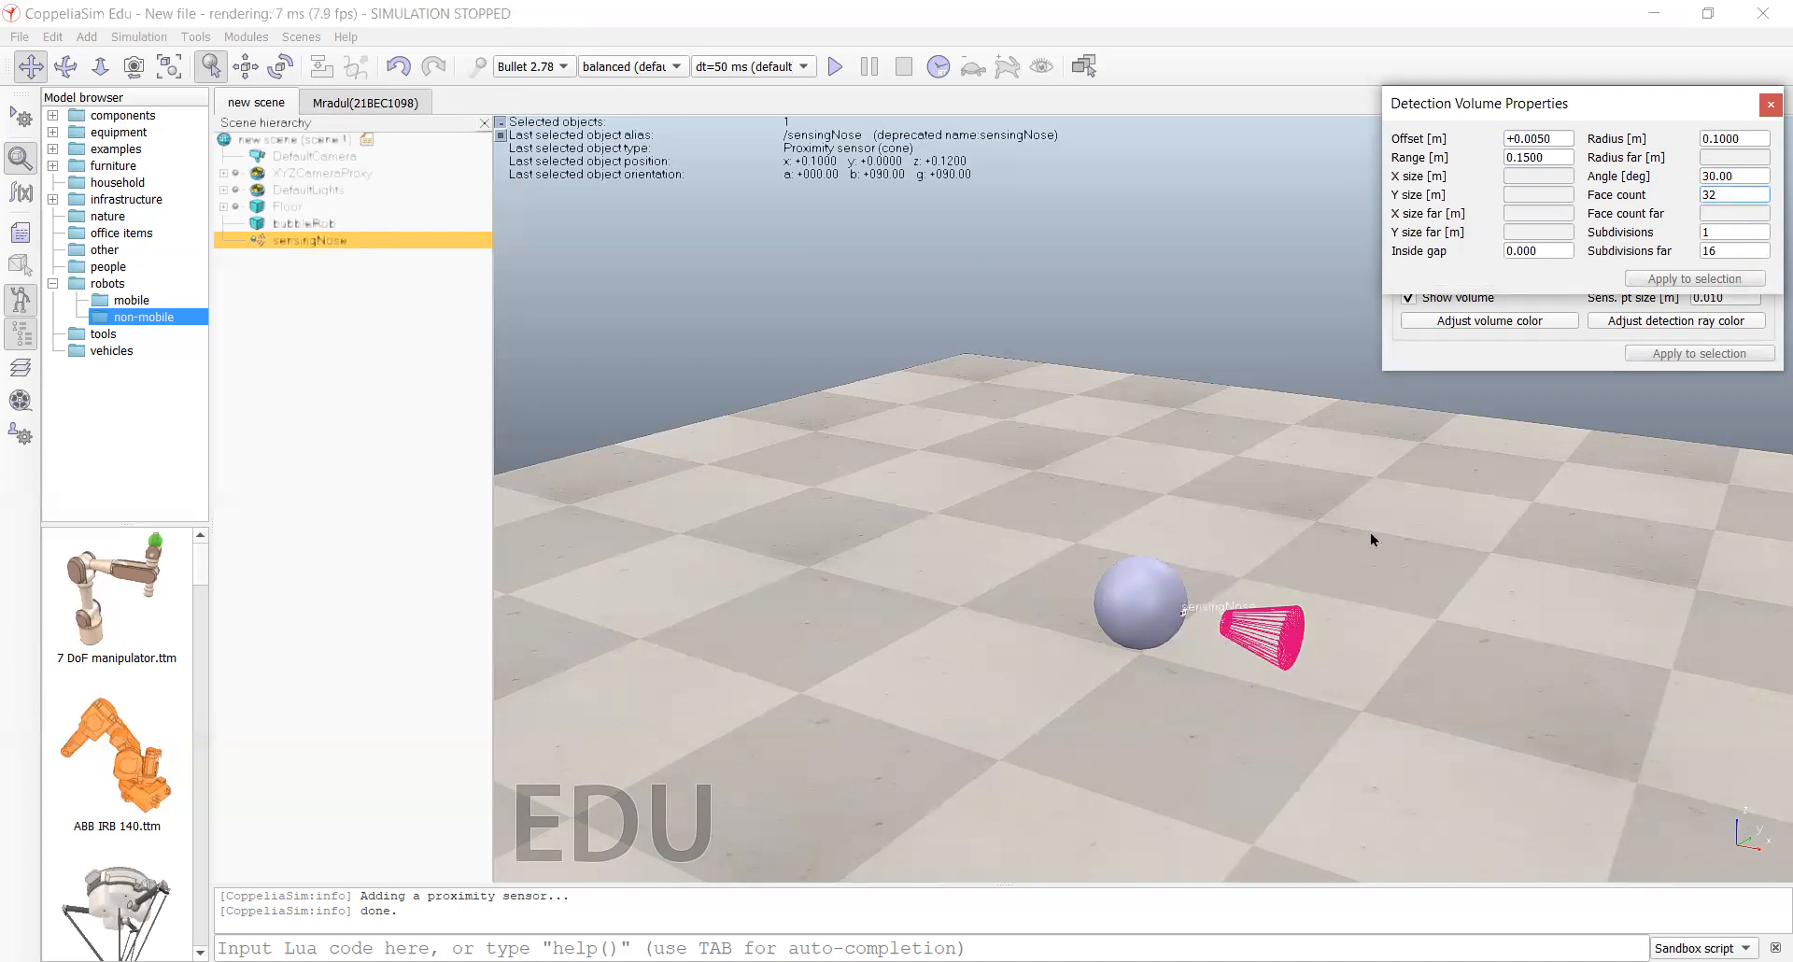
pyautogui.click(1768, 107)
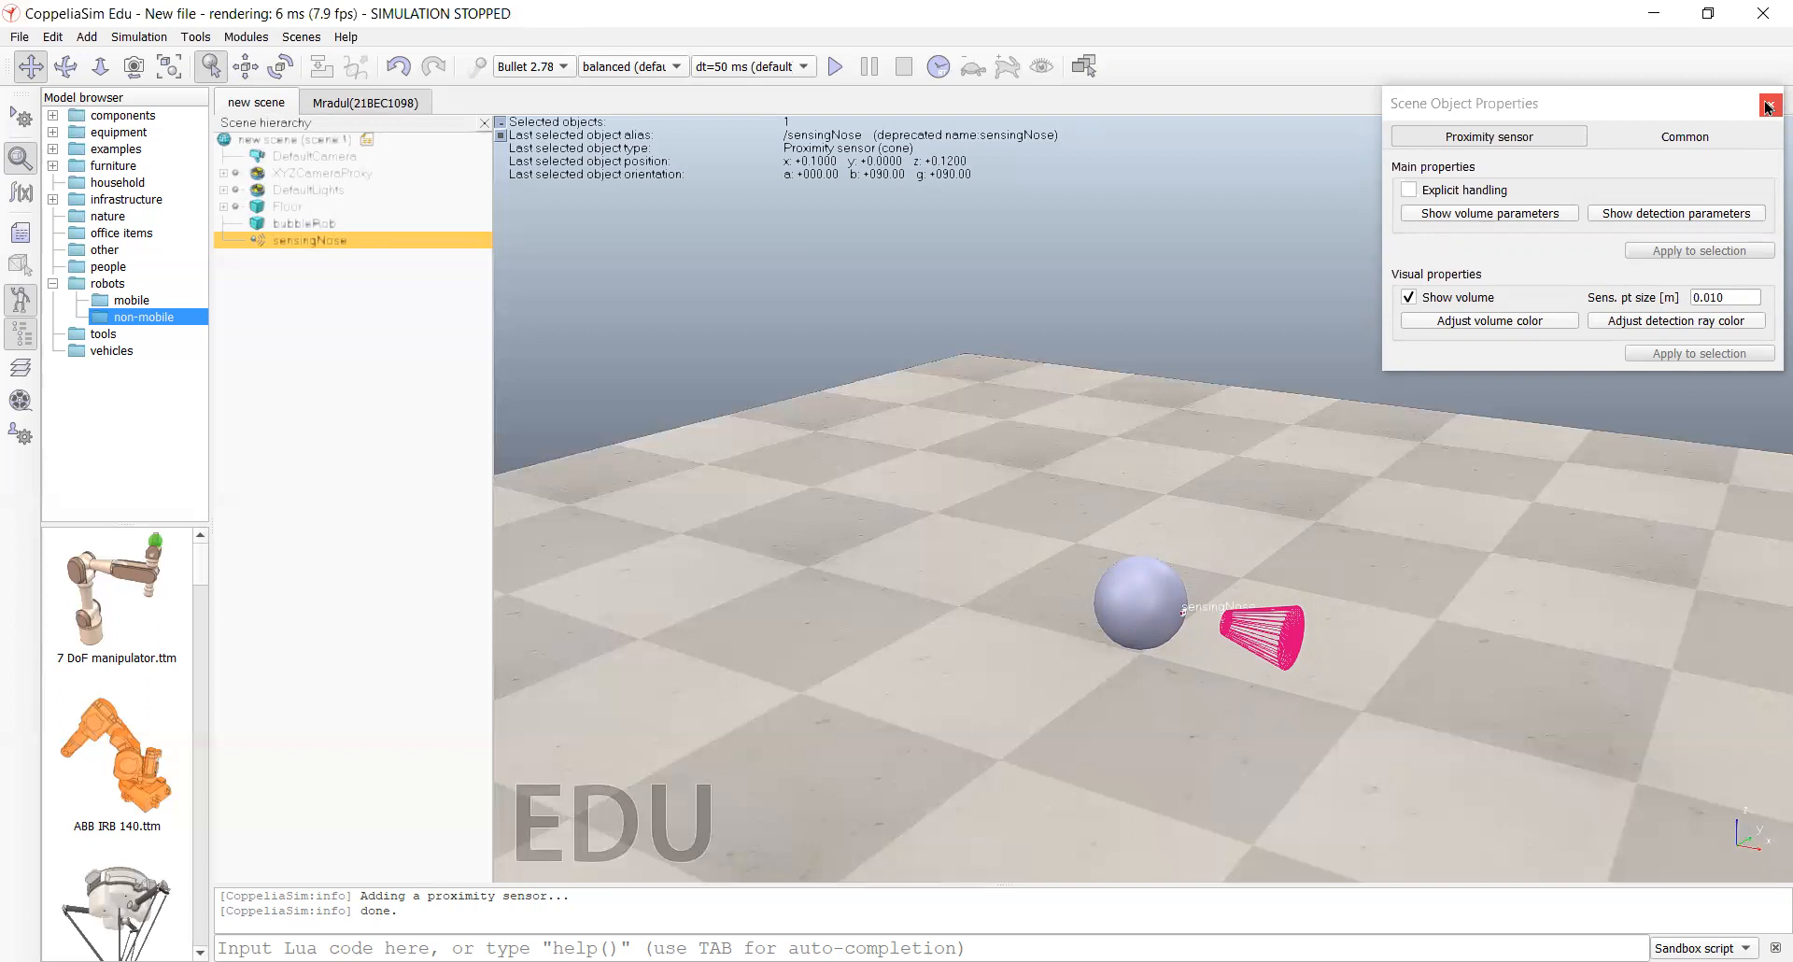
# Step: Review sensingNose's detection parameters, accept them as they are, and clear the selection
pyautogui.click(1660, 217)
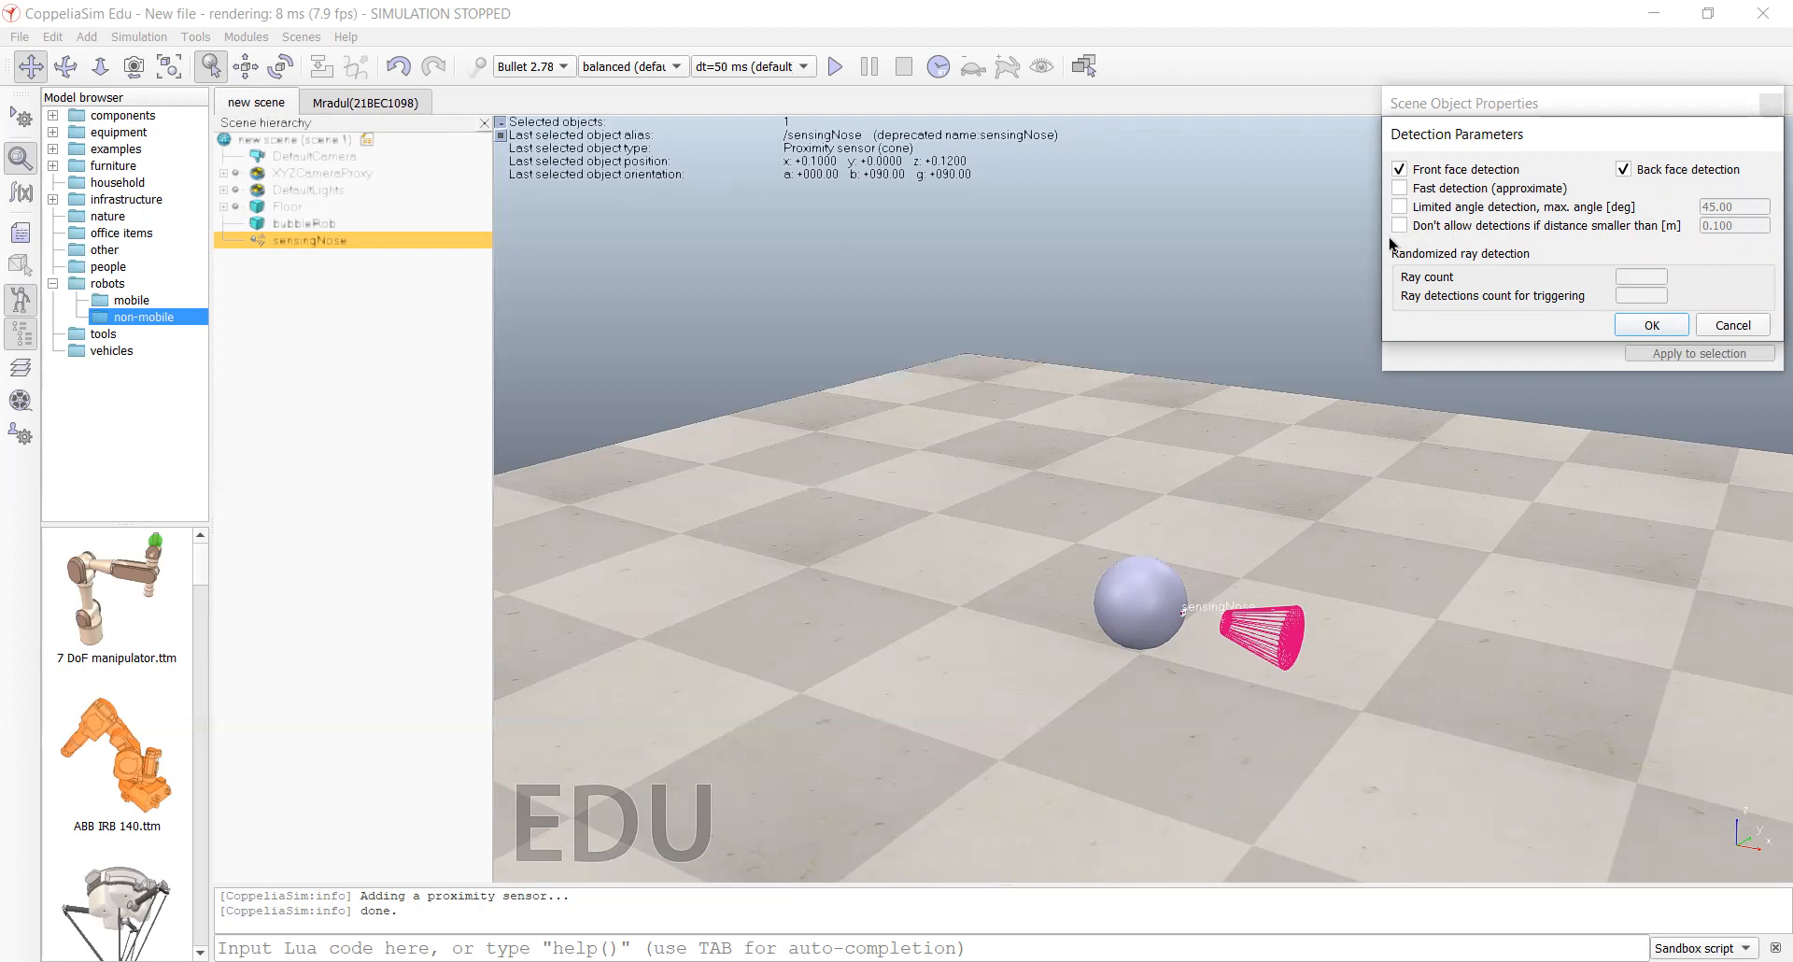
pyautogui.click(1647, 329)
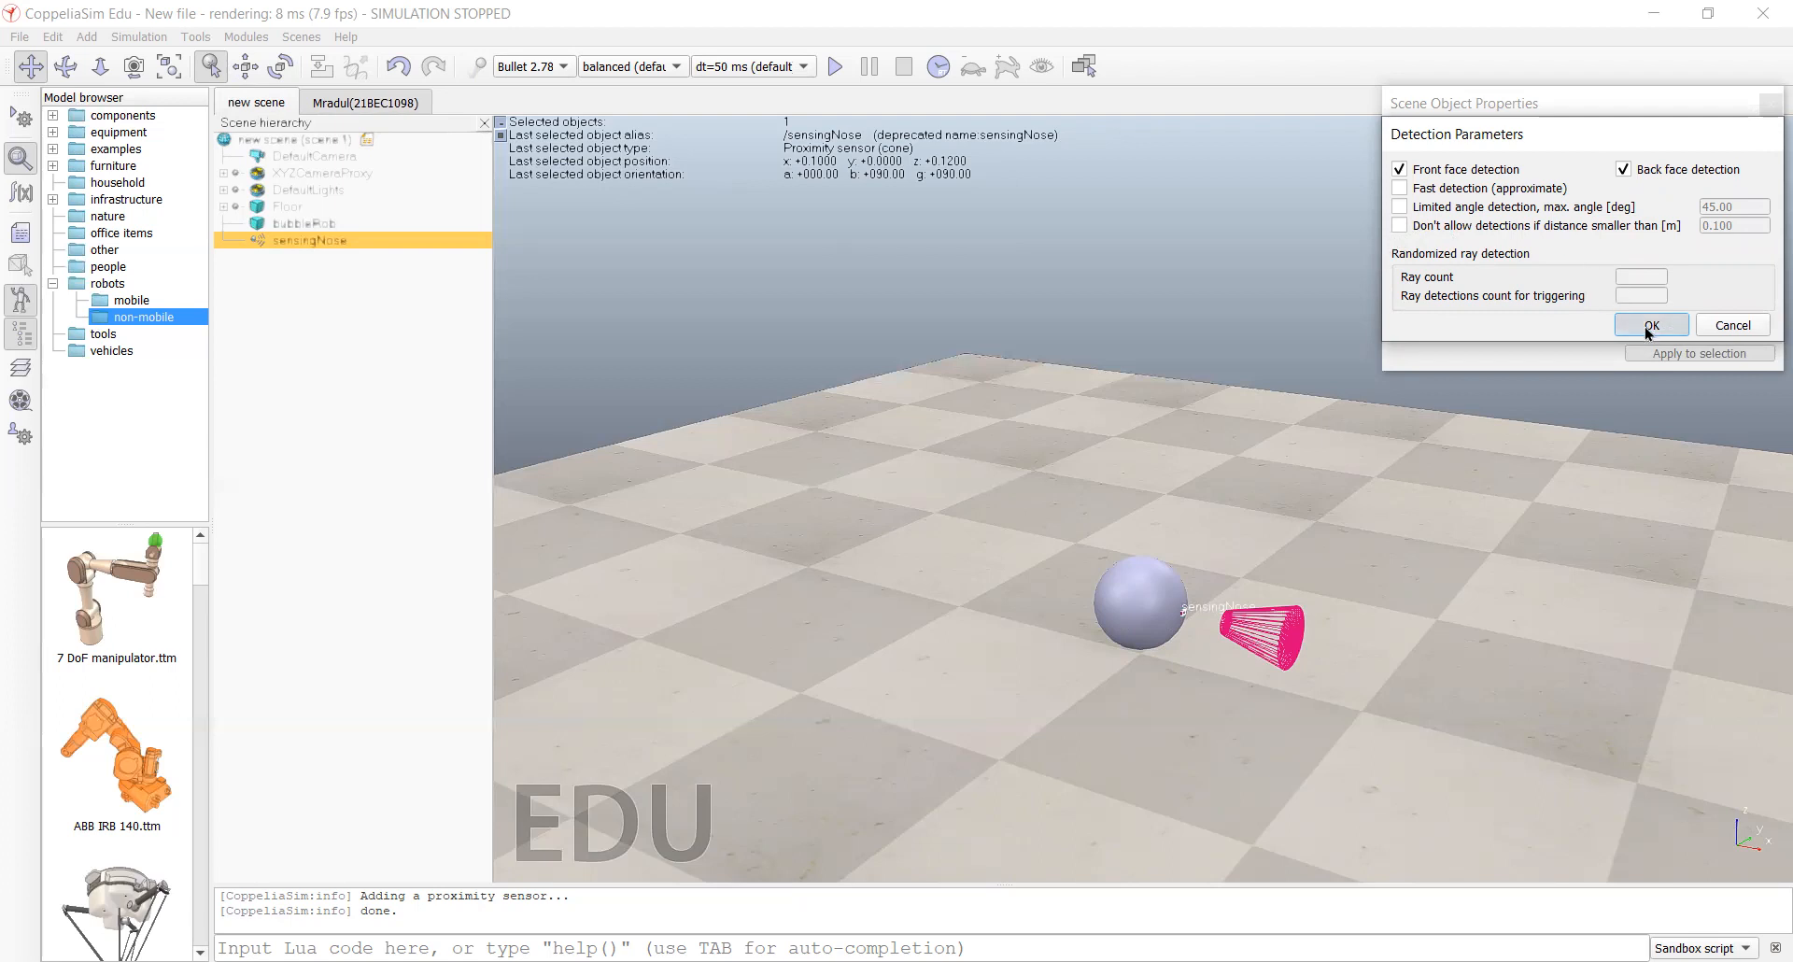
pyautogui.click(1767, 108)
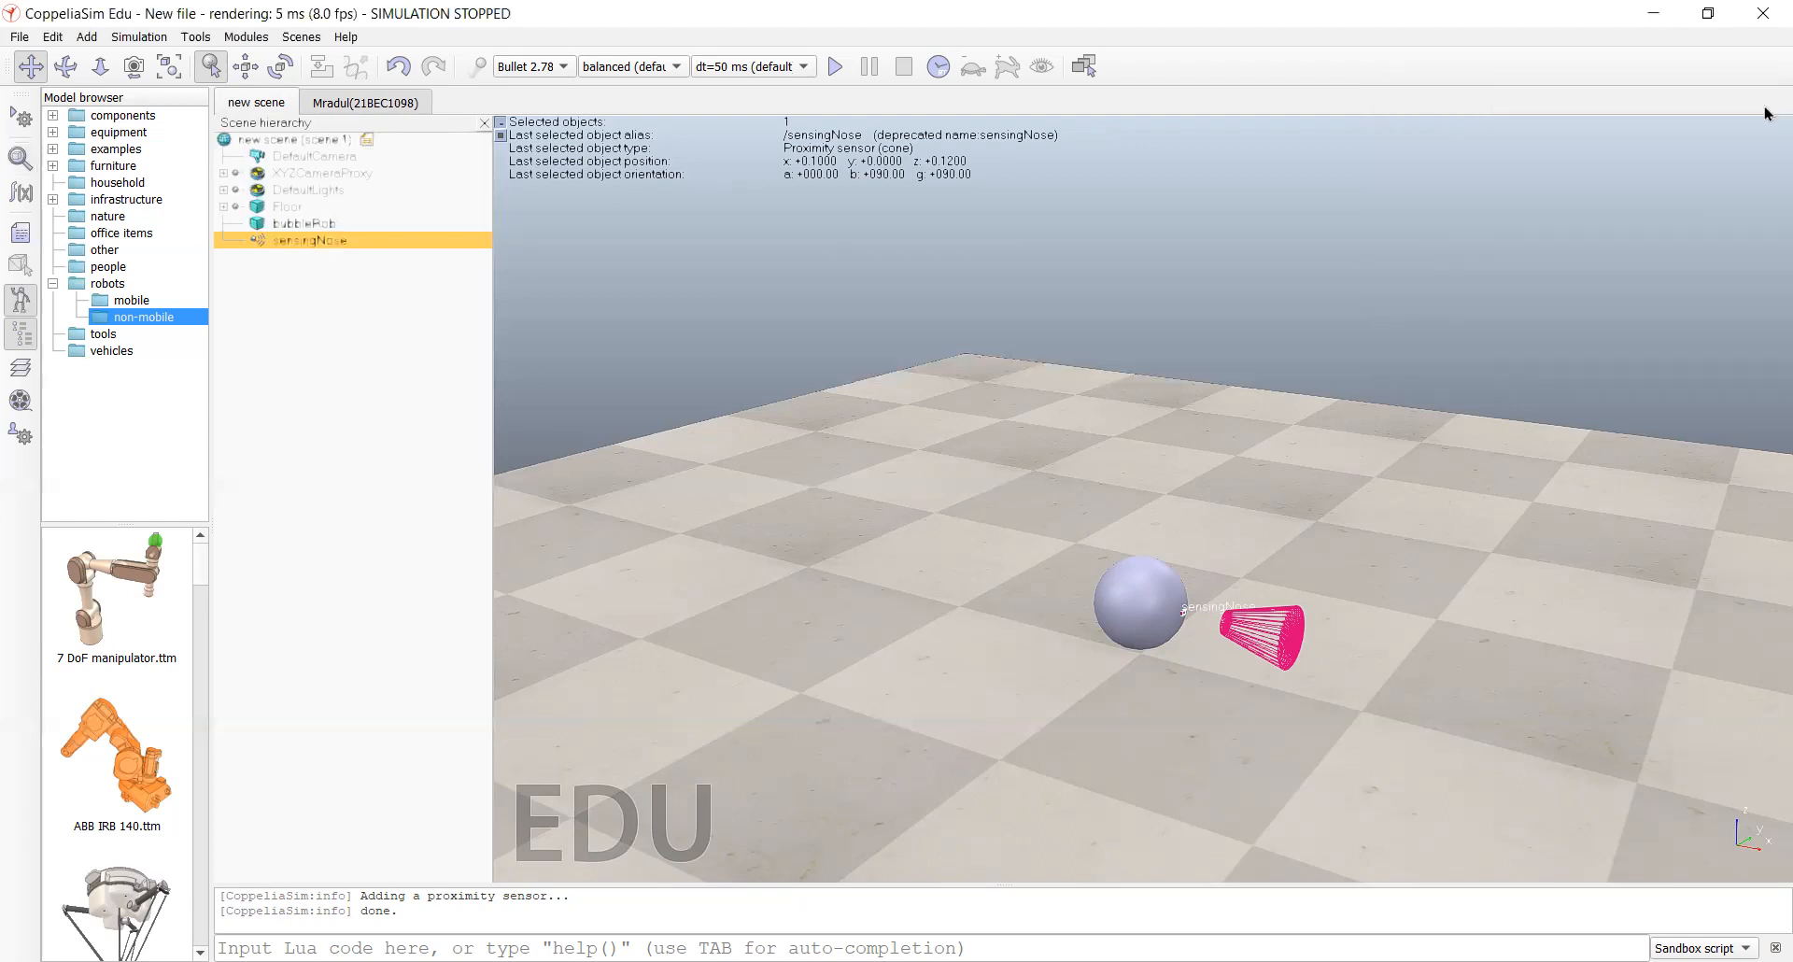
pyautogui.click(1210, 334)
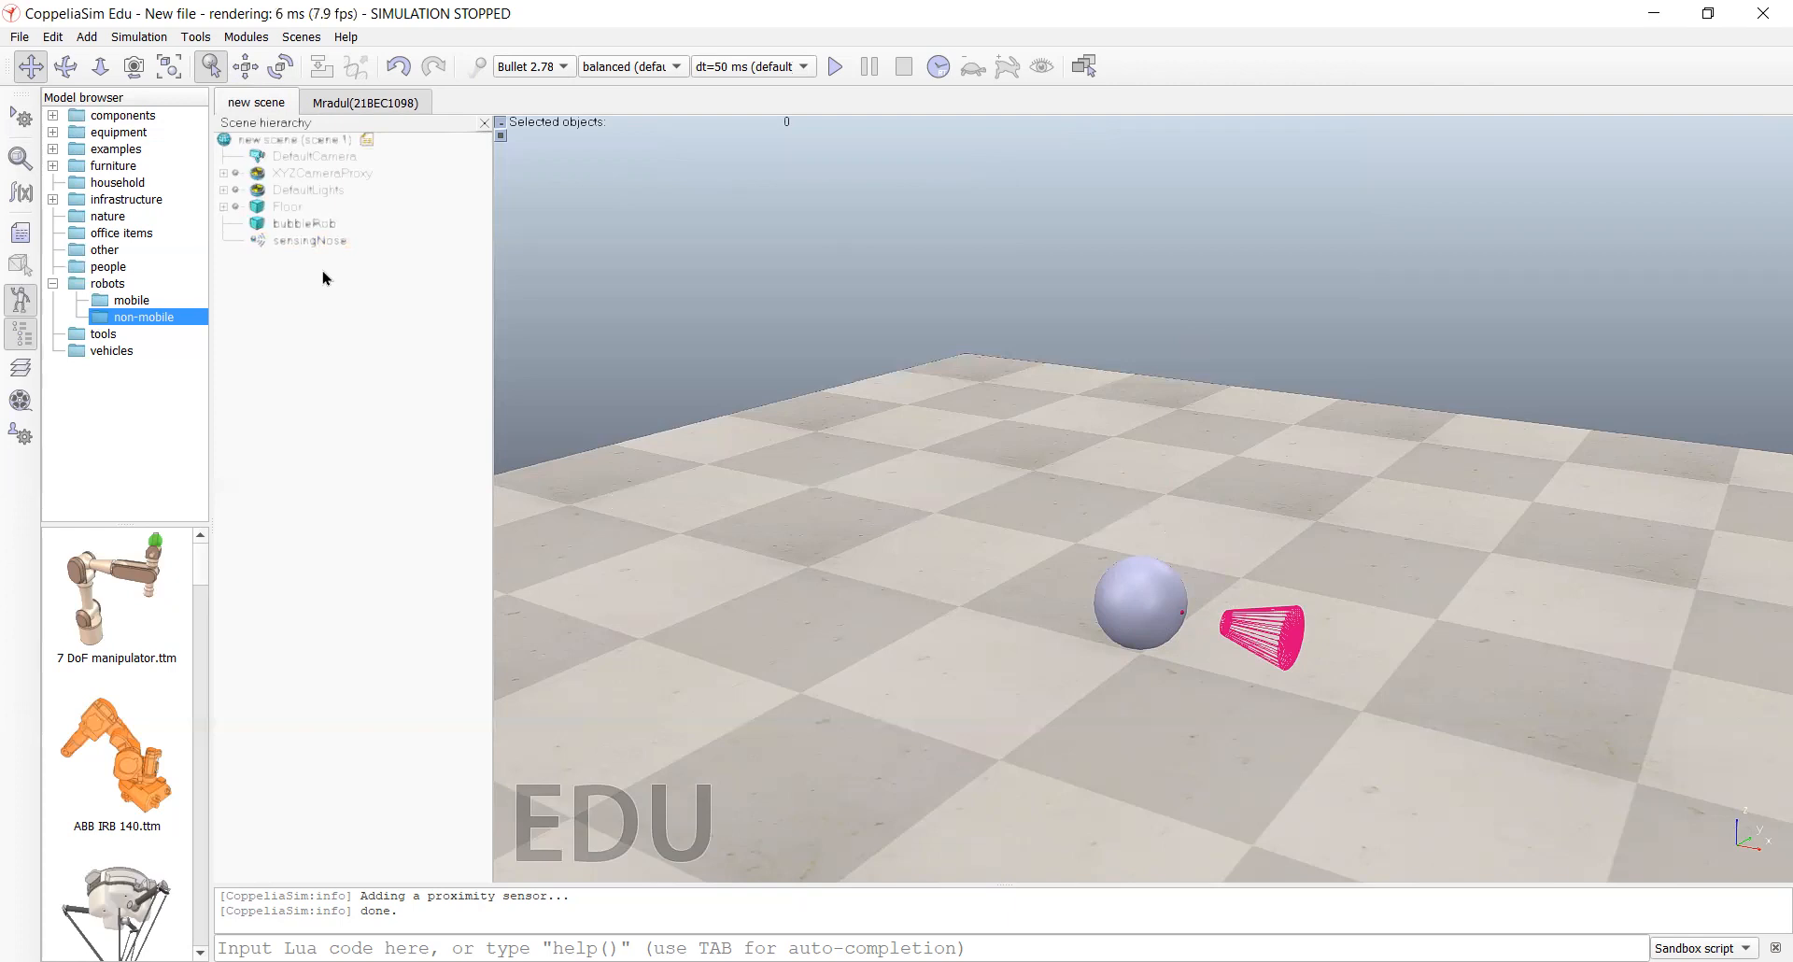
# Step: Make bubbleRob the parent of sensingNose in the scene hierarchy and clear the selection
pyautogui.click(274, 243)
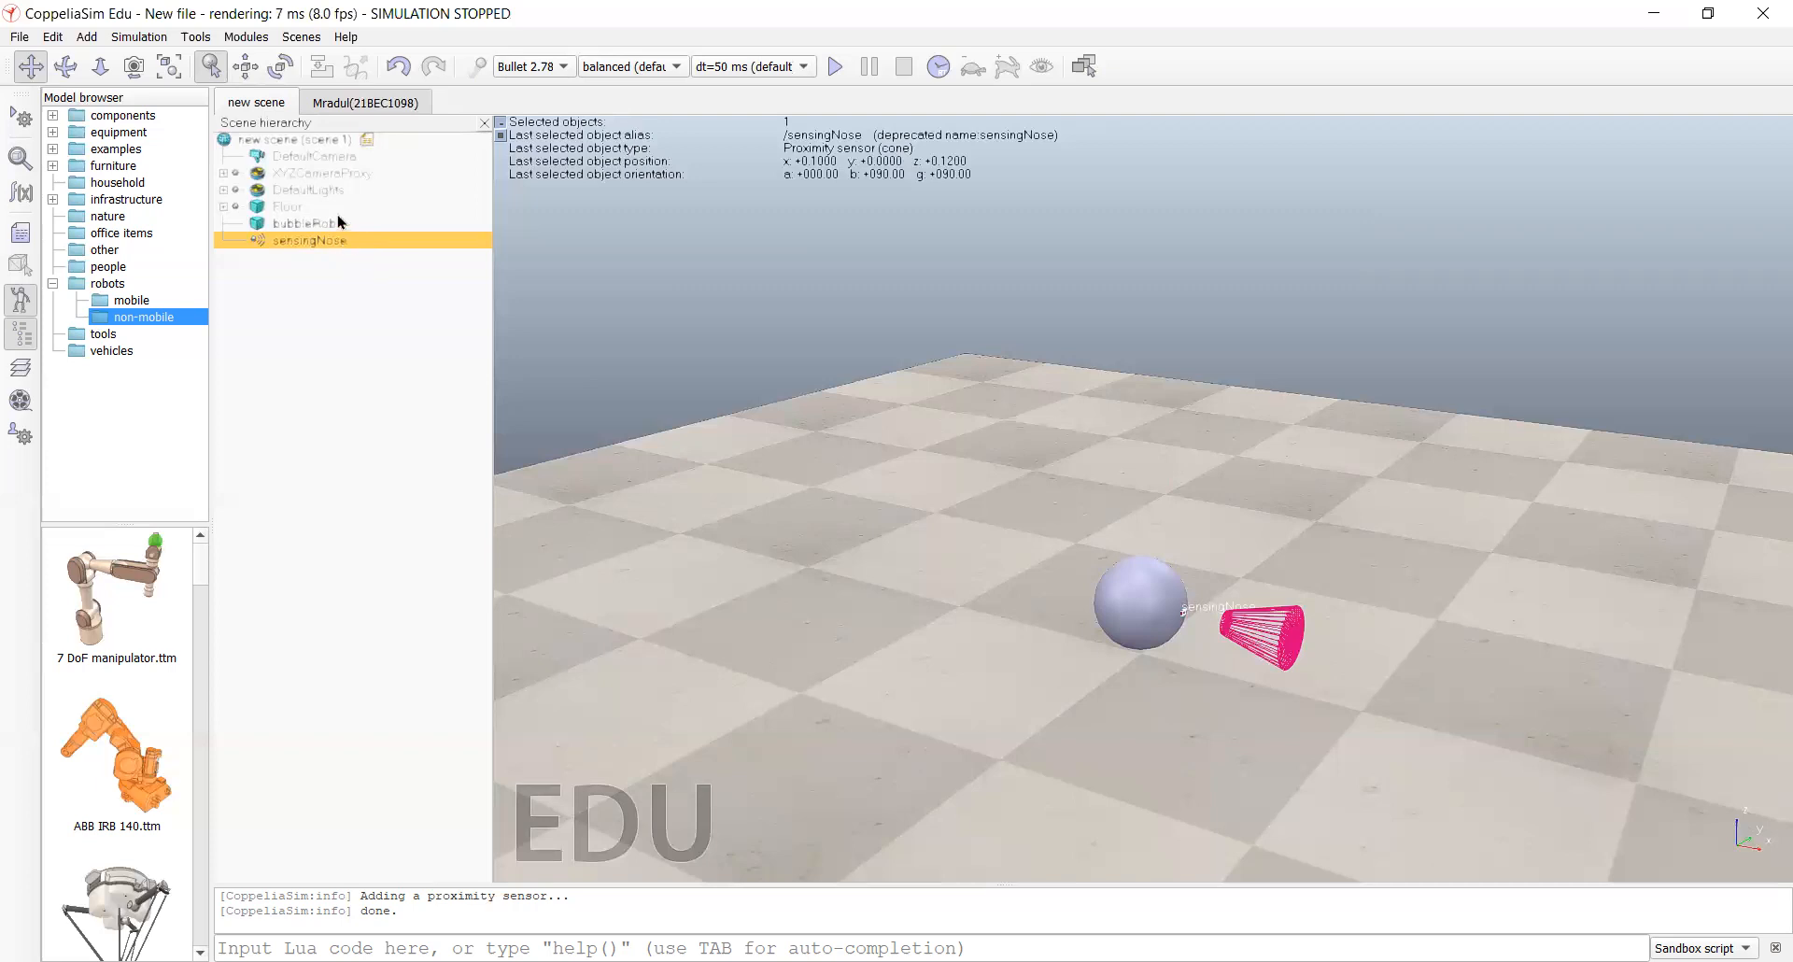
pyautogui.click(381, 330)
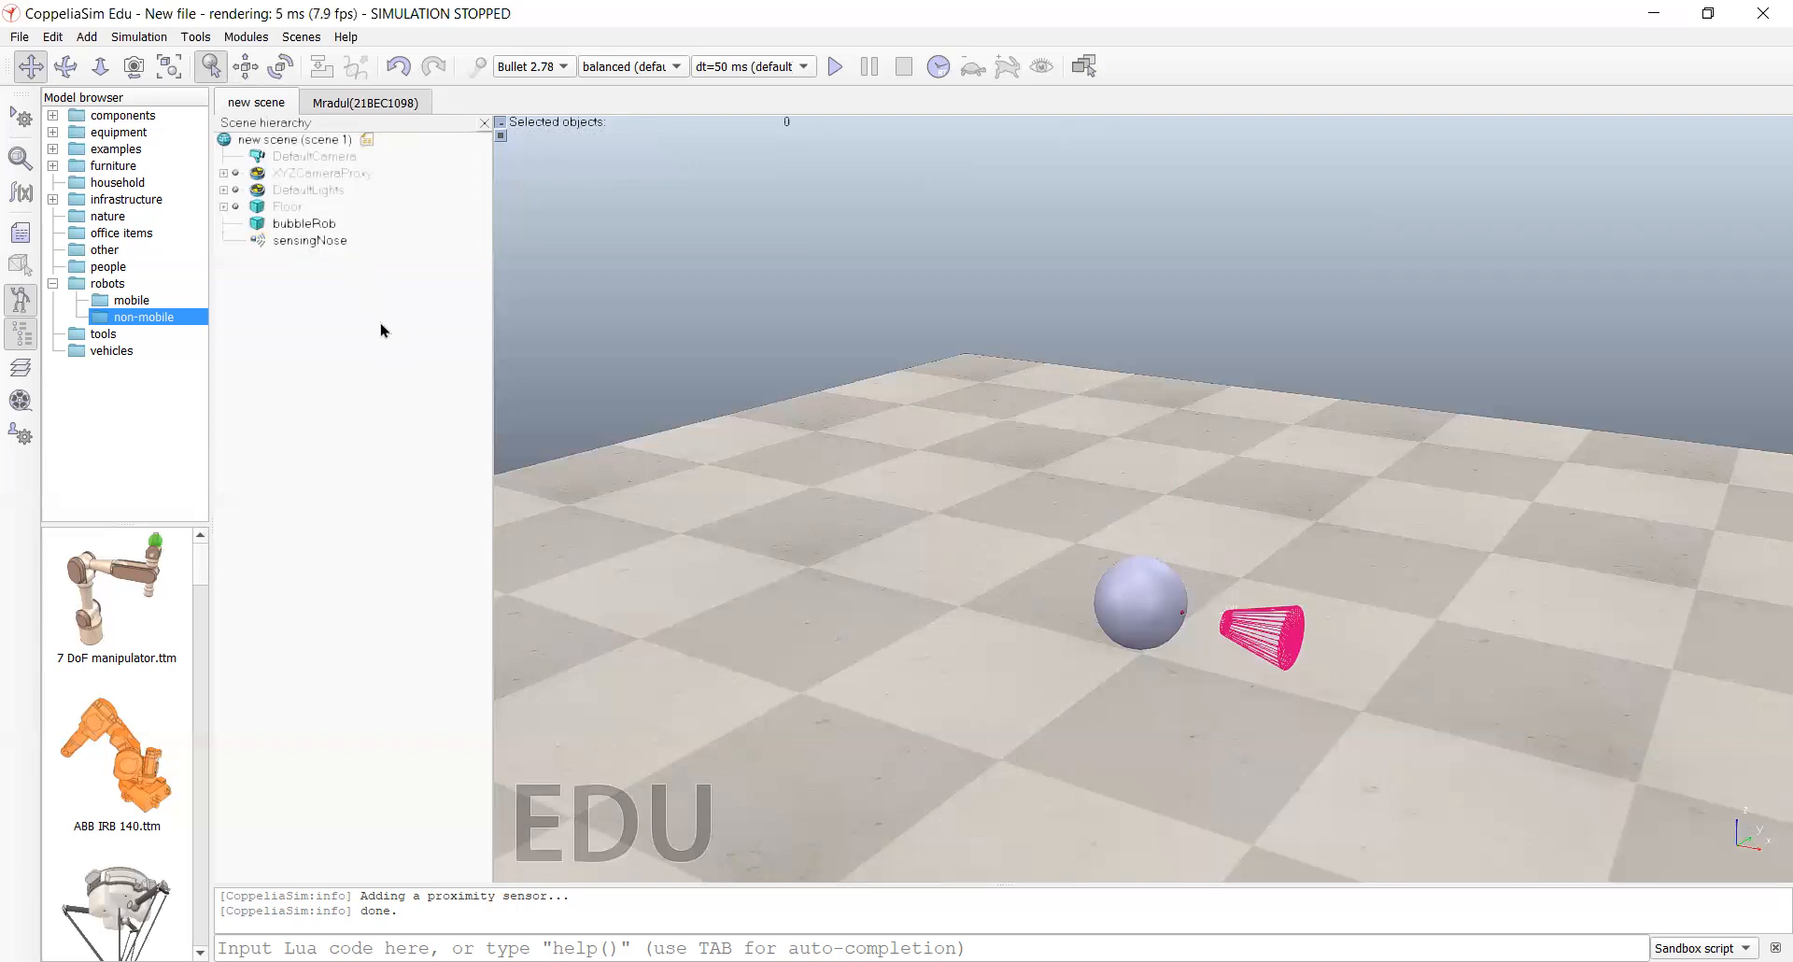
pyautogui.click(312, 245)
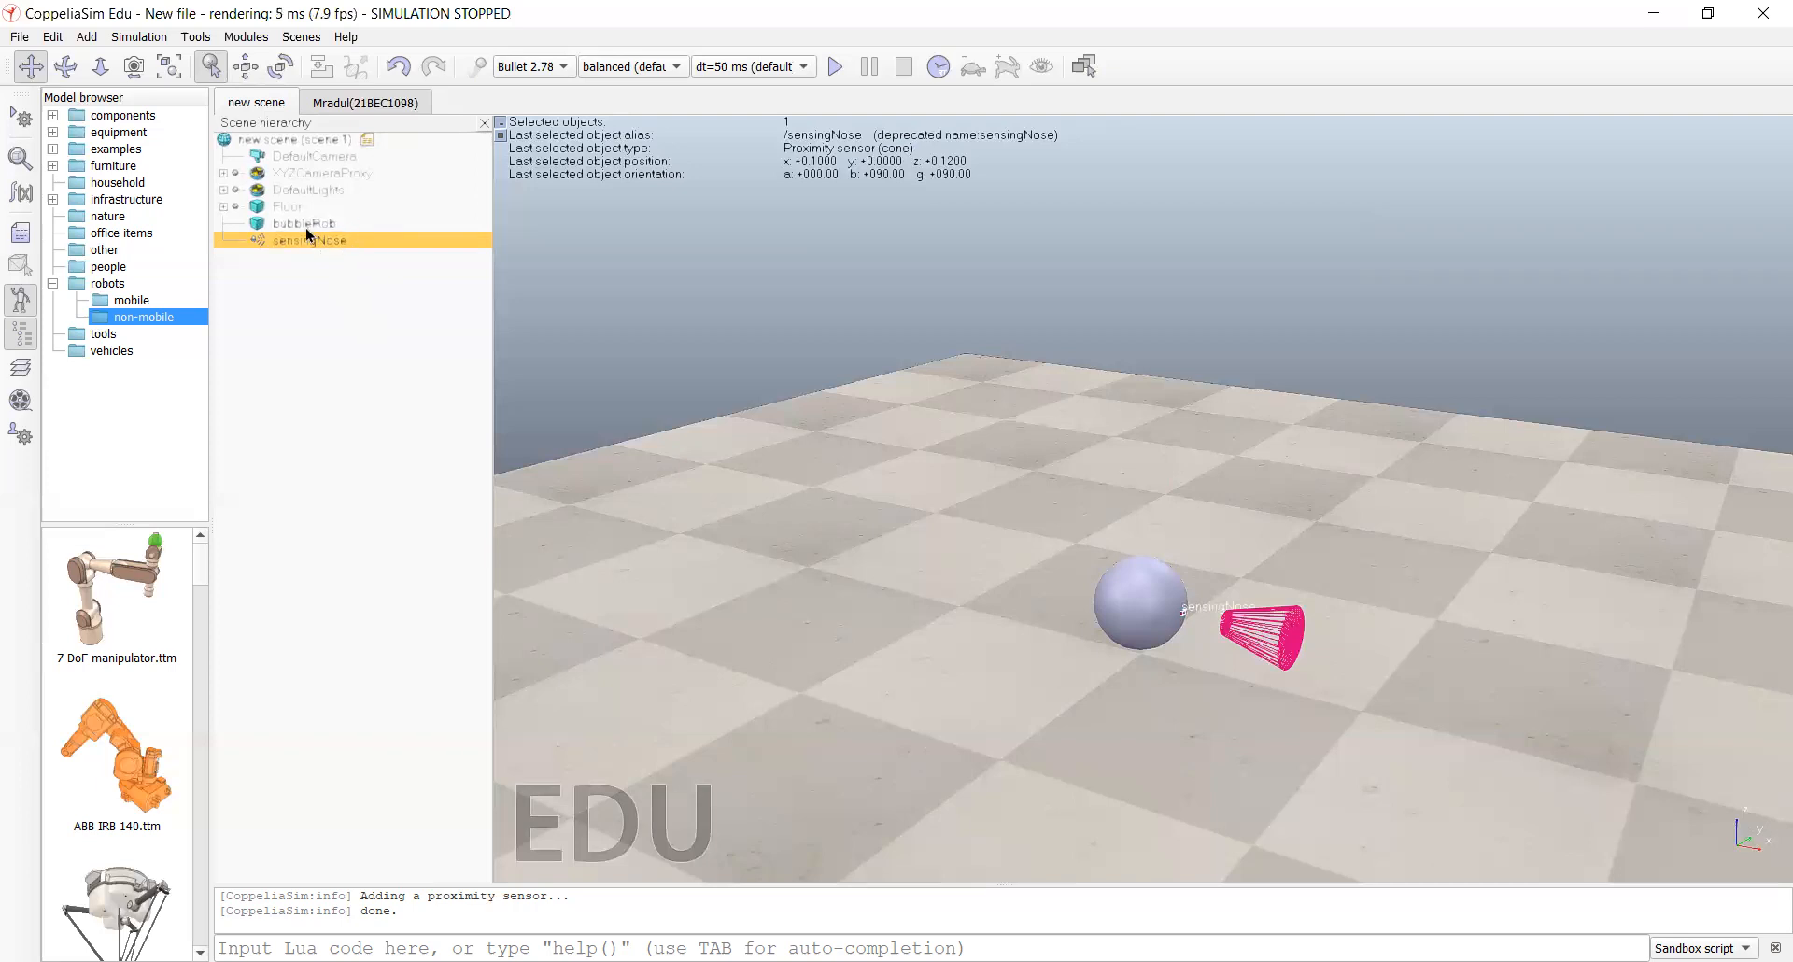
pyautogui.keyDown('ctrl'); pyautogui.click(311, 225); pyautogui.keyUp('ctrl')
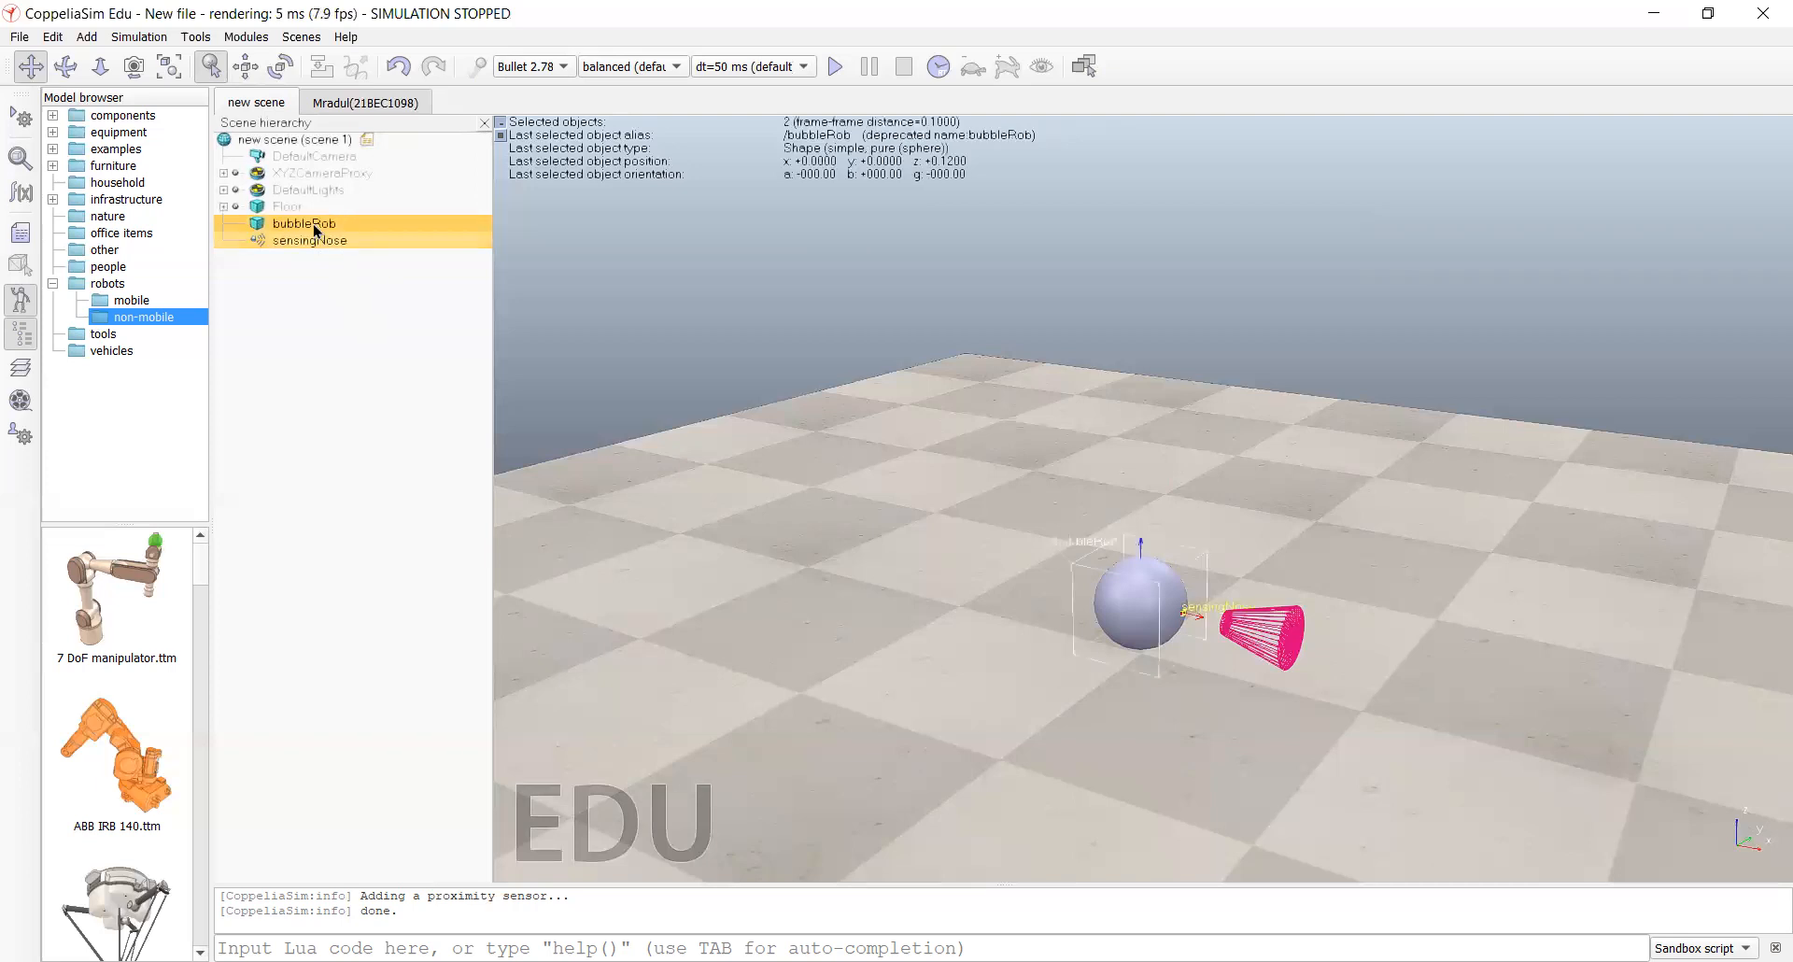
pyautogui.rightClick(315, 286)
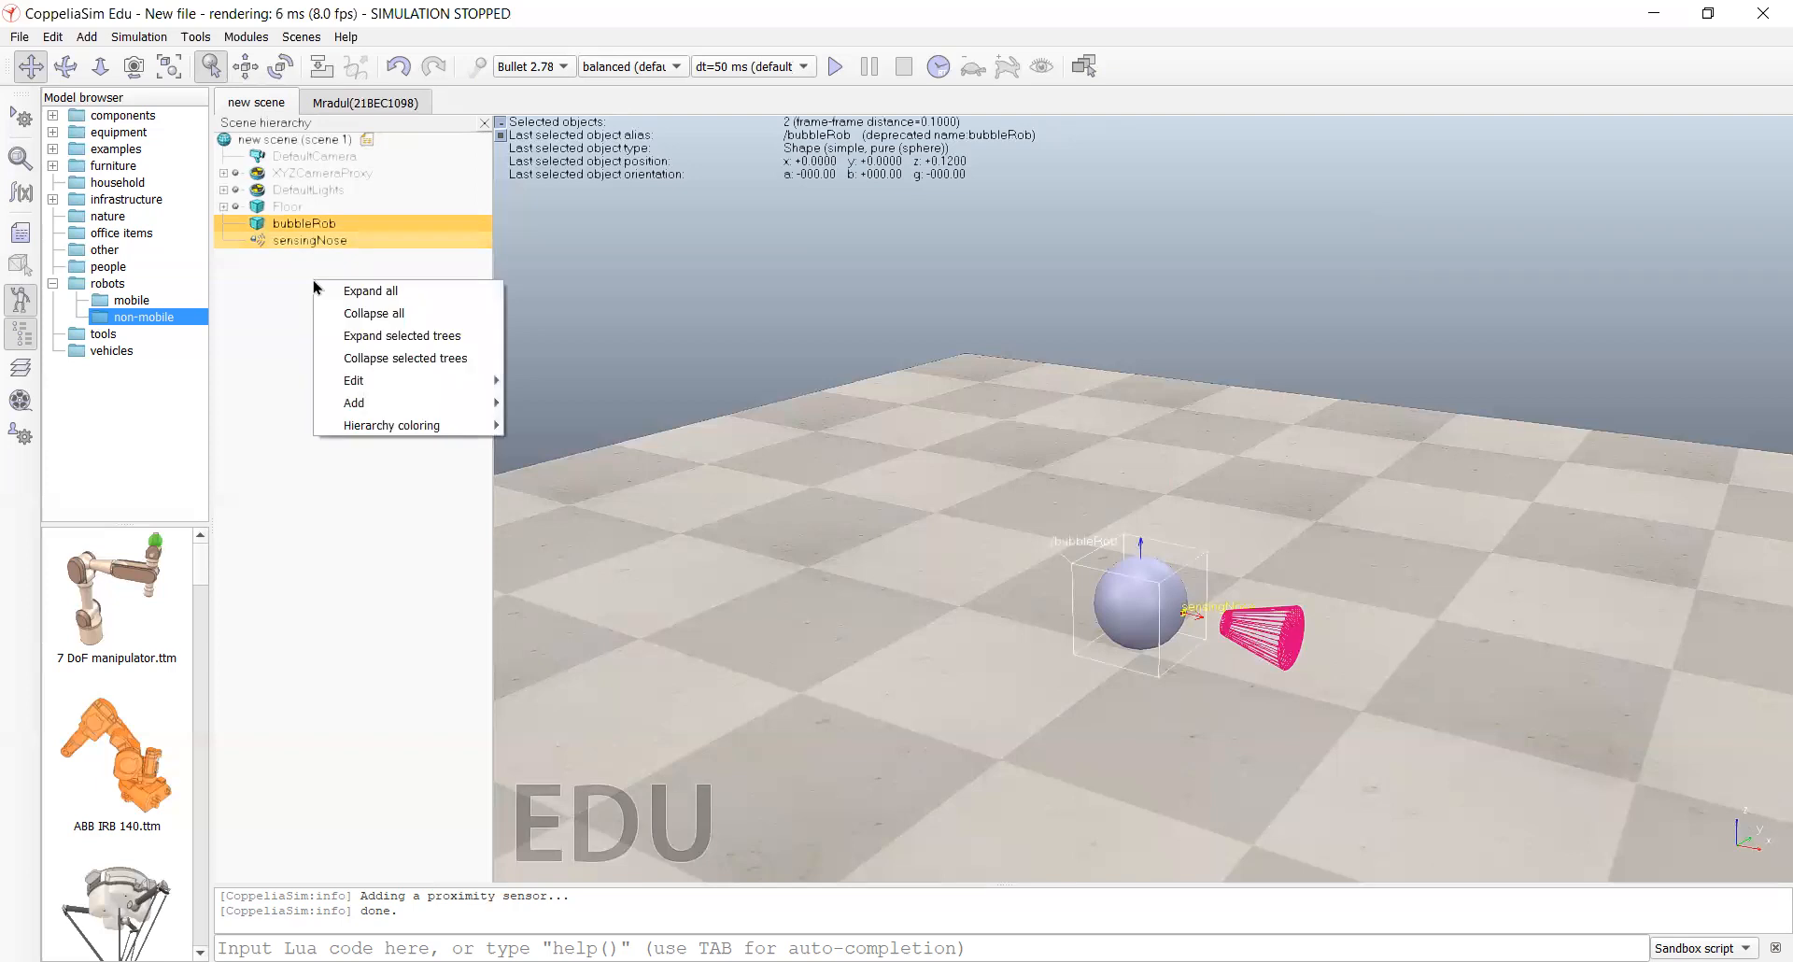
pyautogui.moveTo(411, 383)
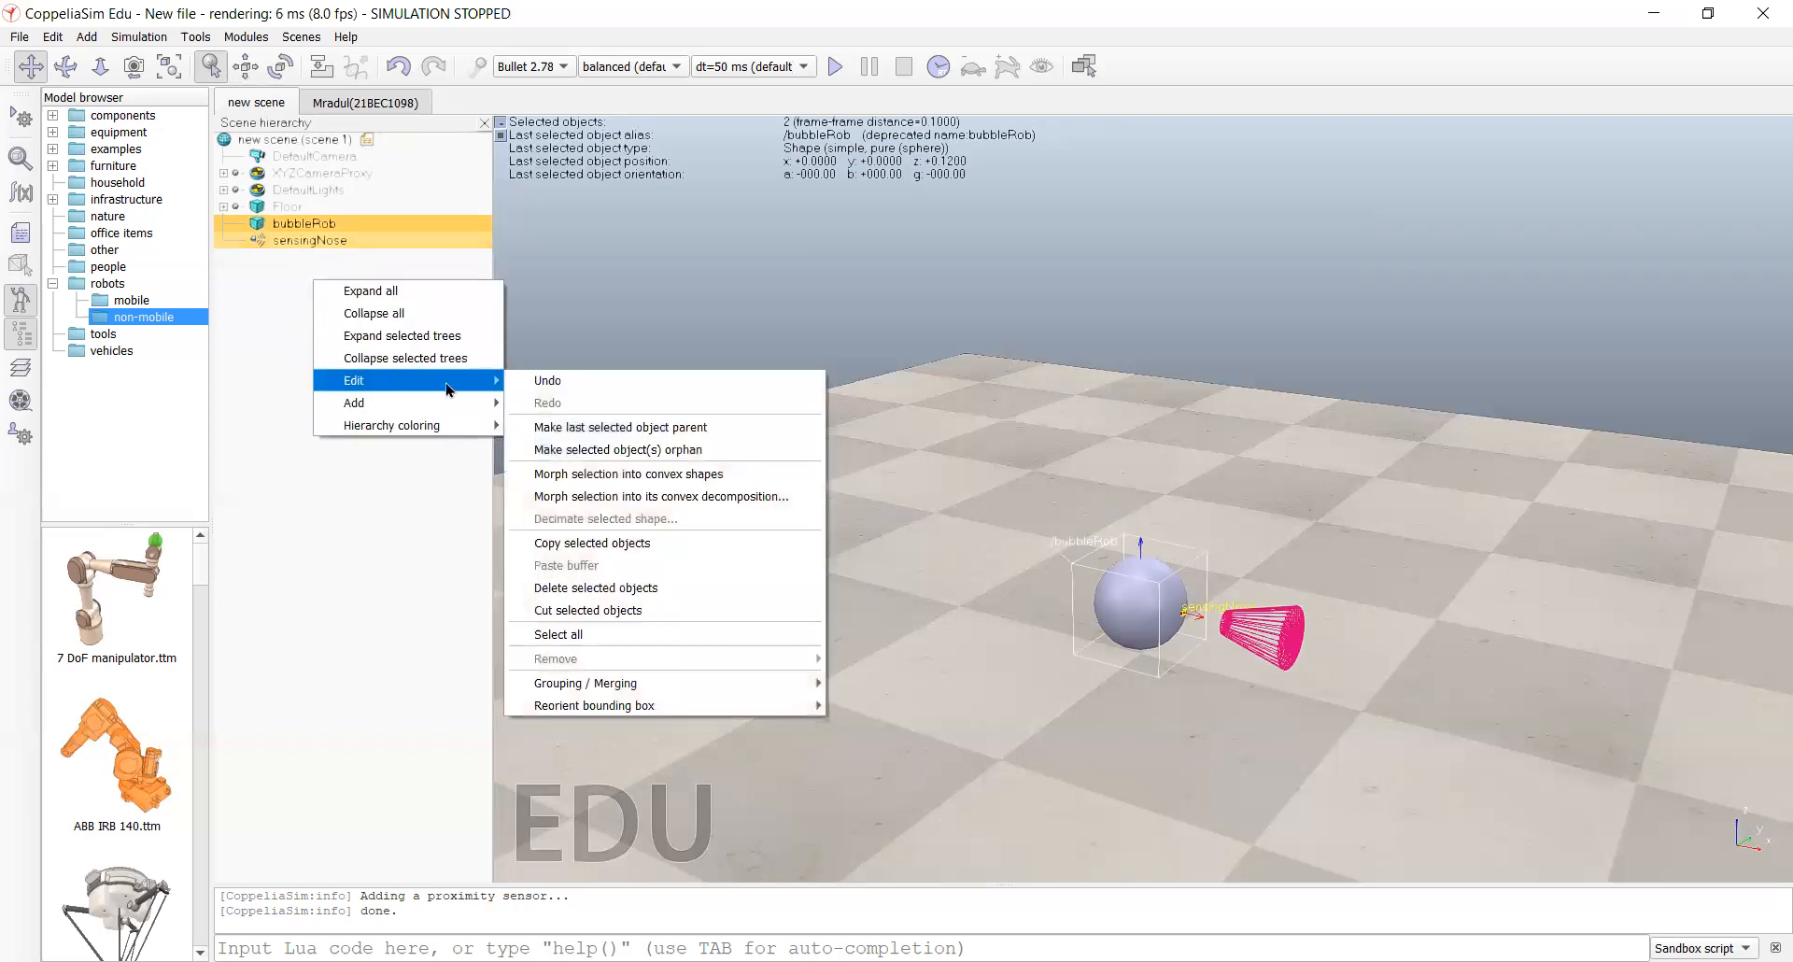
pyautogui.click(587, 428)
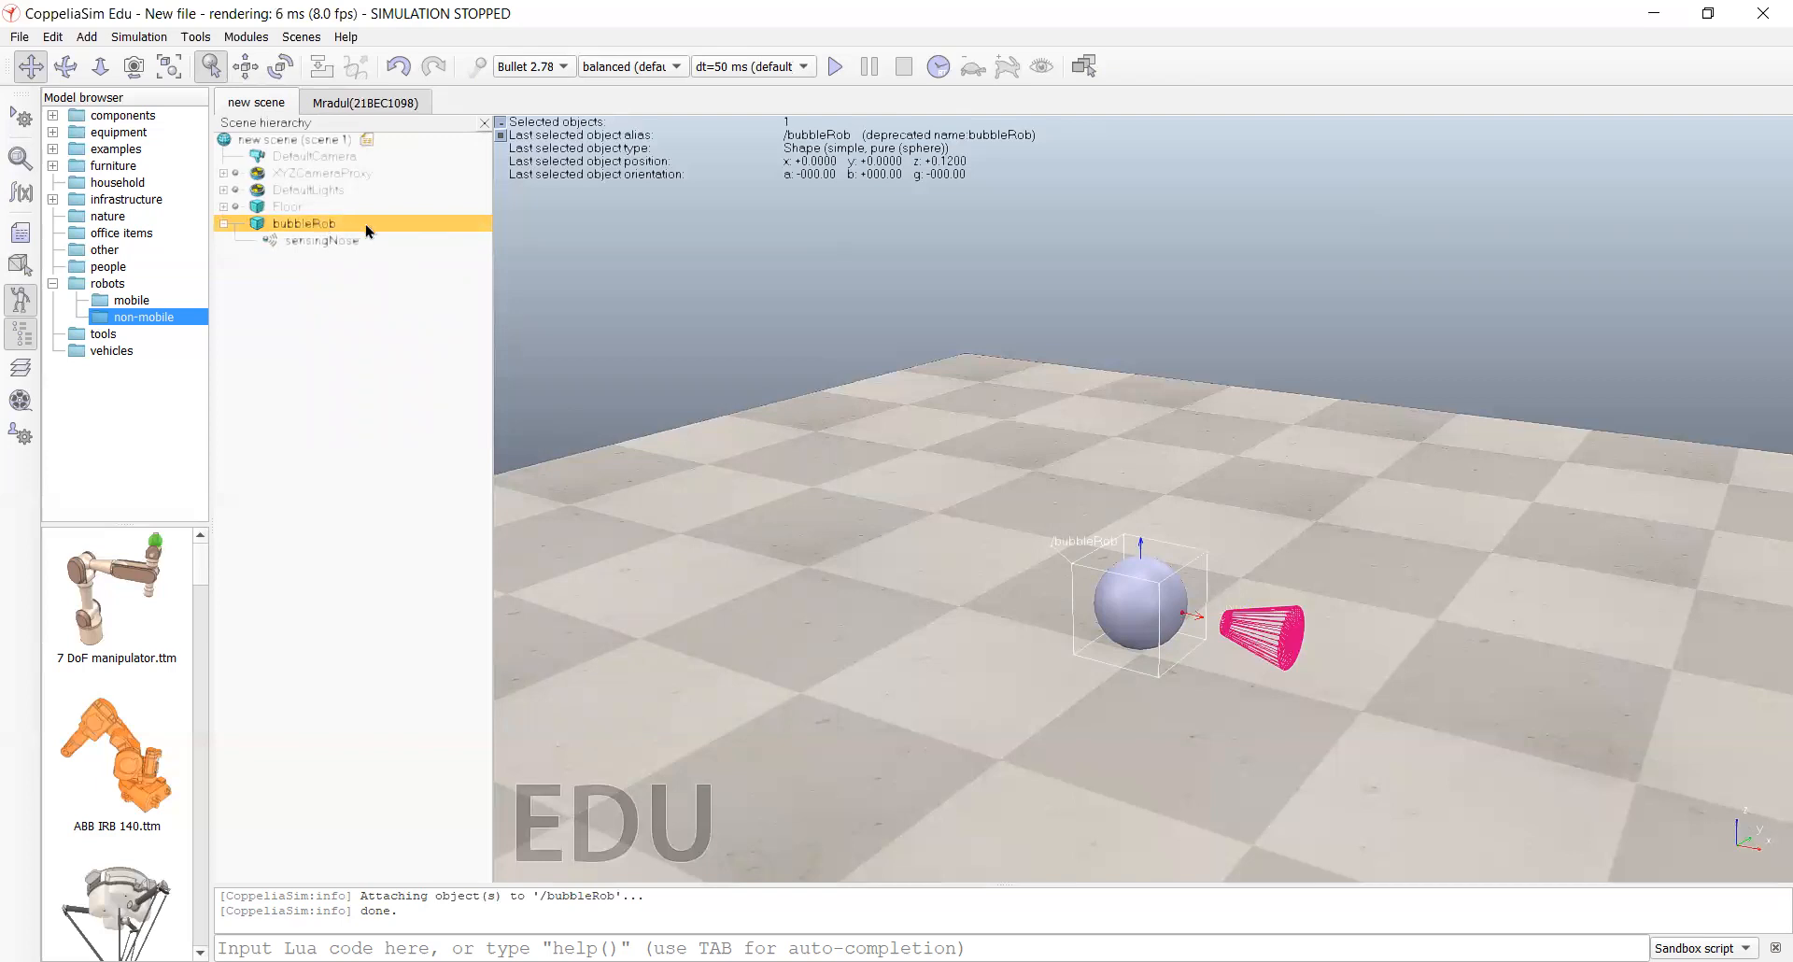
pyautogui.click(365, 291)
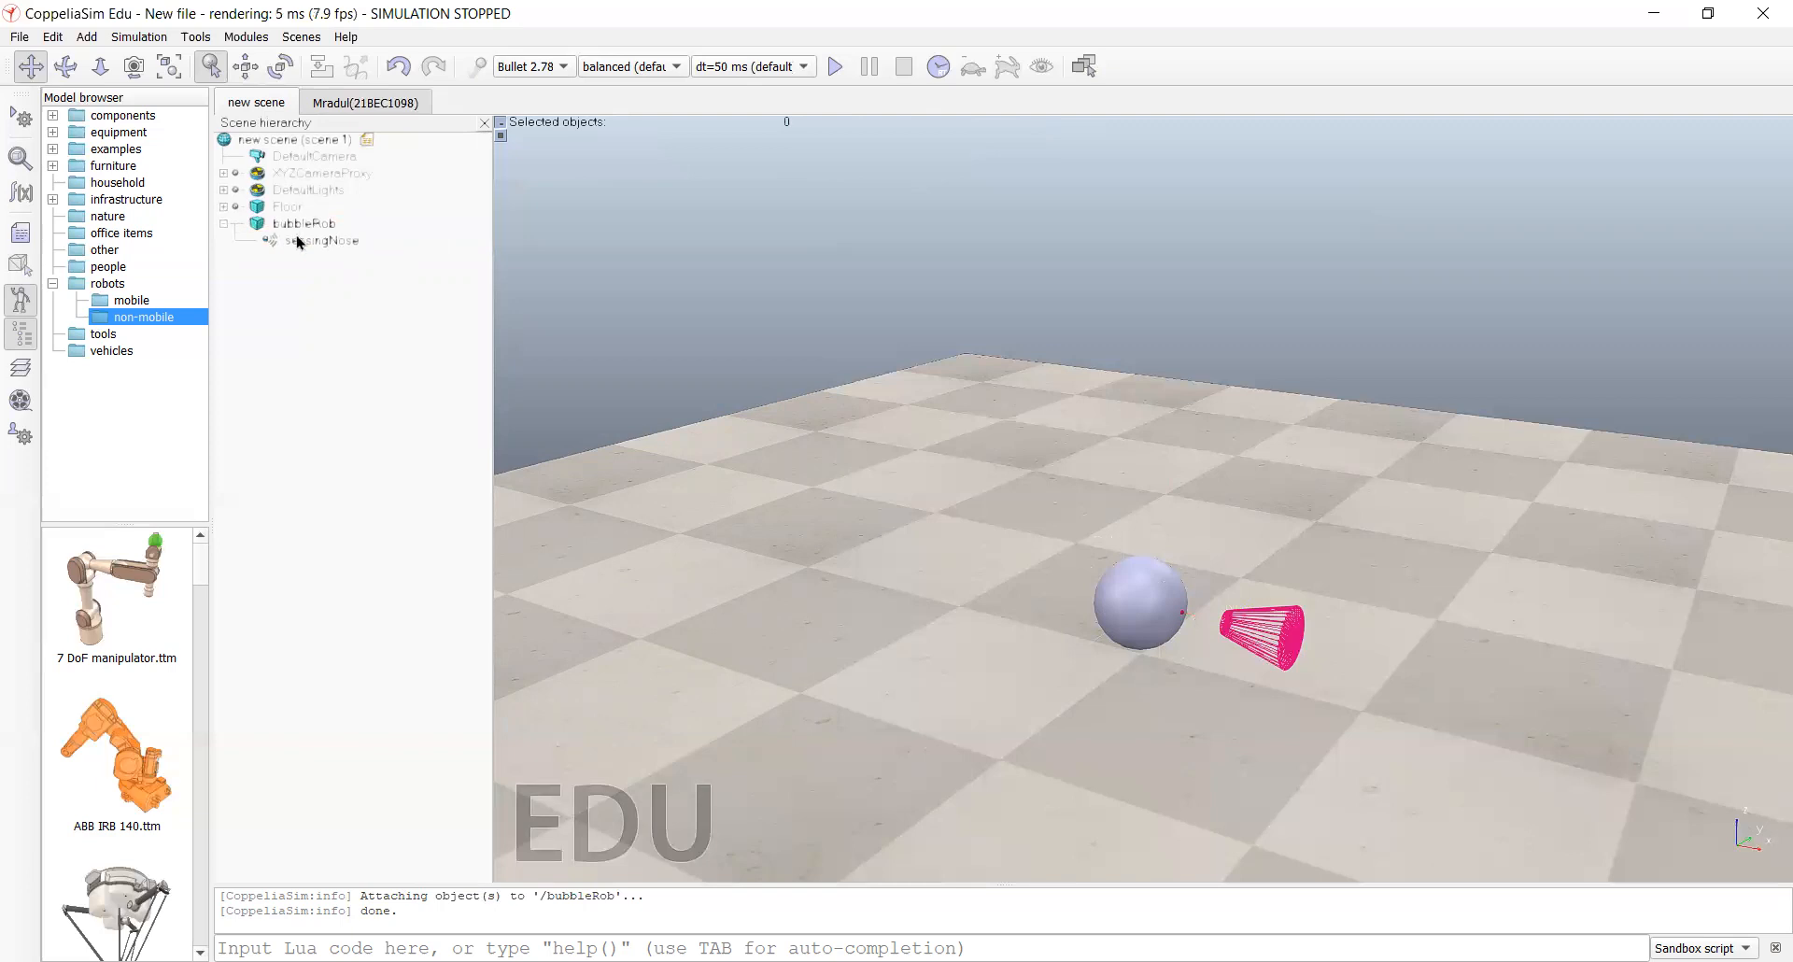
pyautogui.click(291, 244)
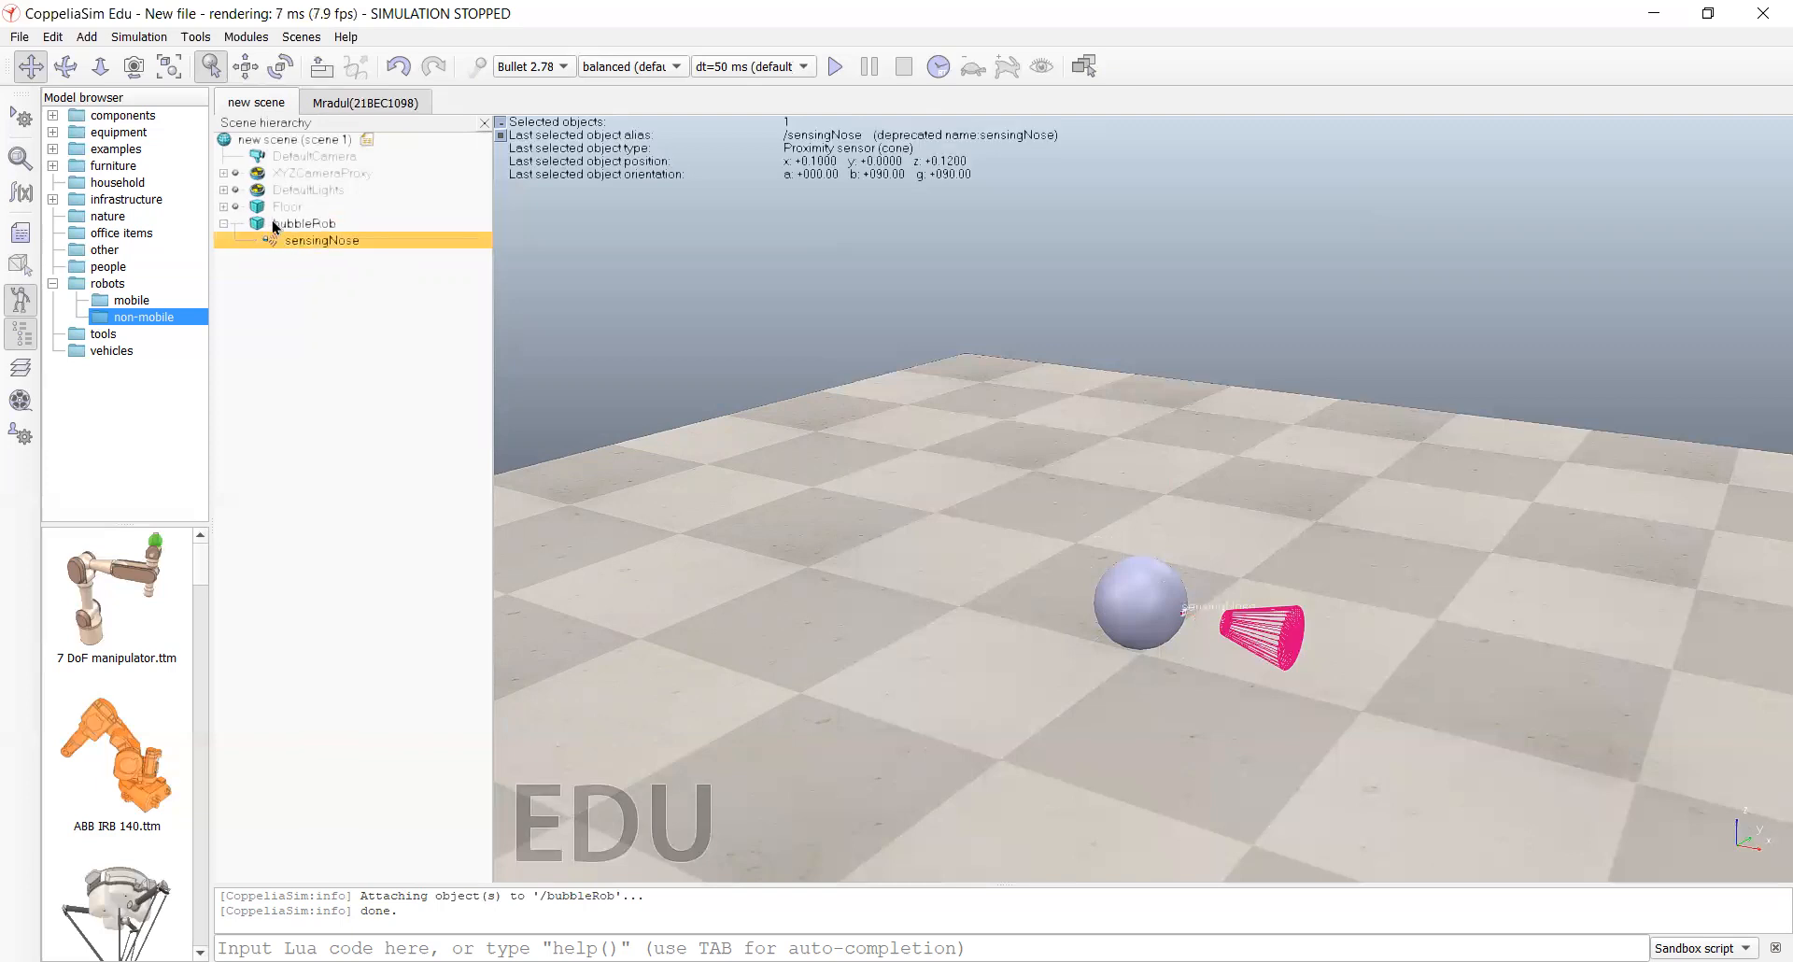
pyautogui.click(274, 224)
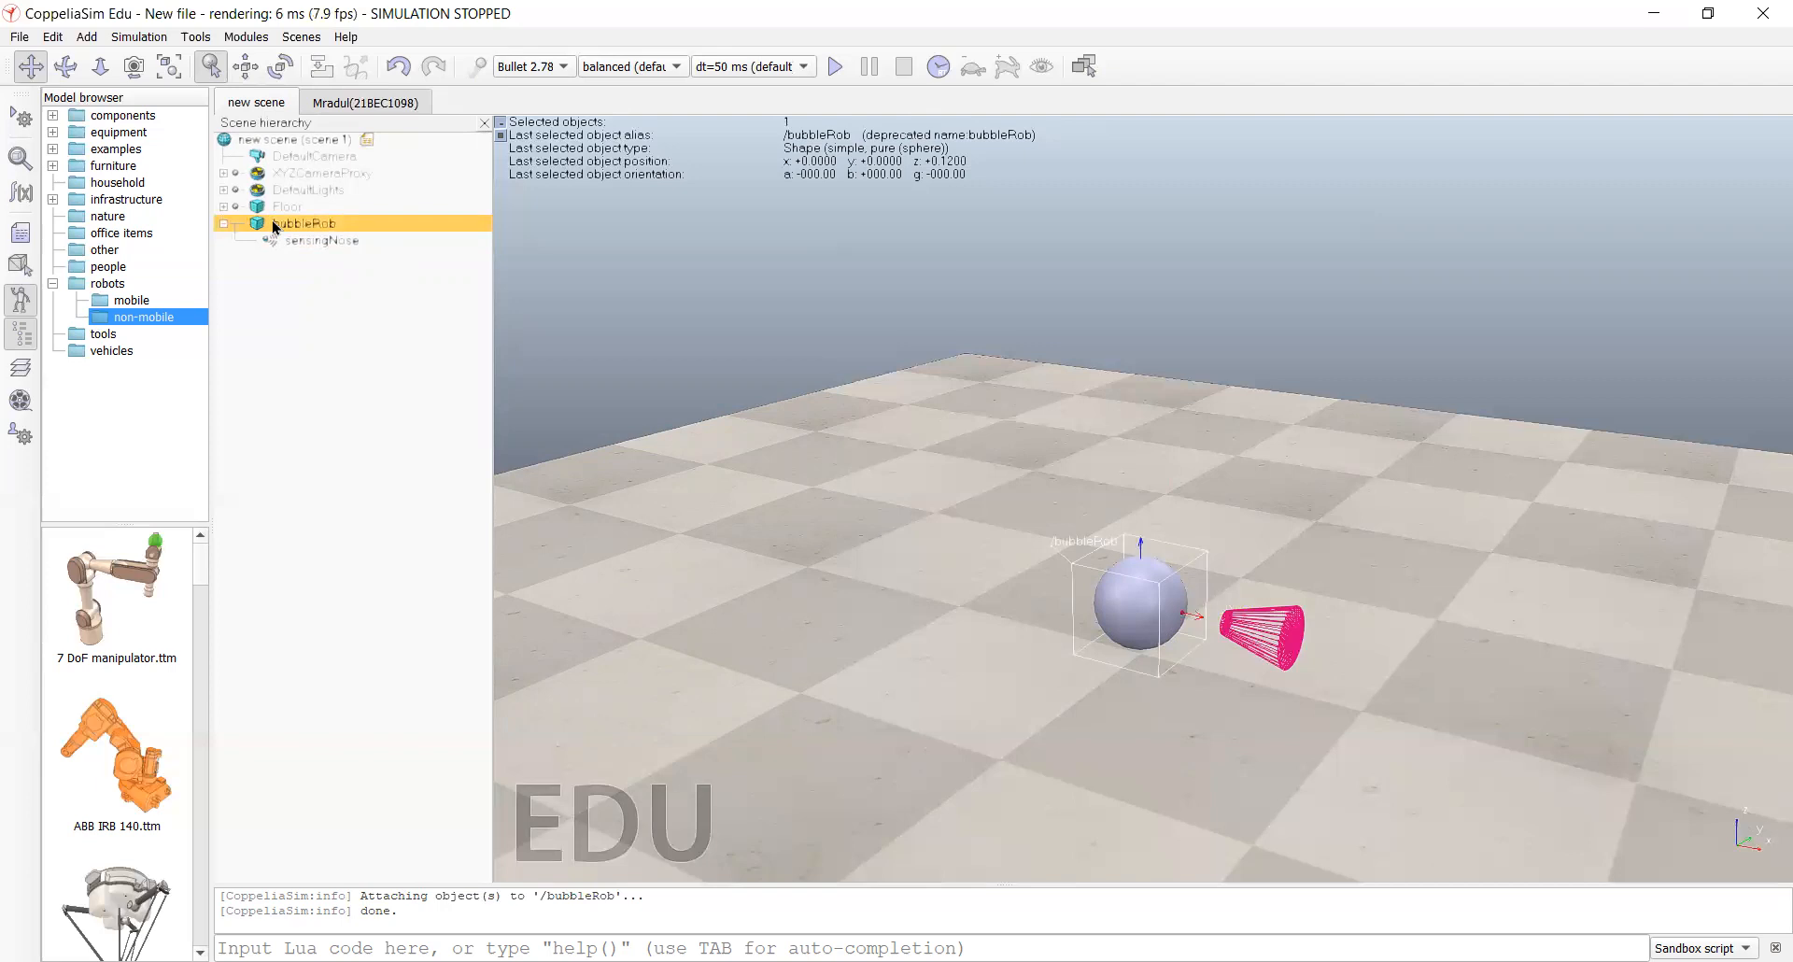
pyautogui.click(876, 528)
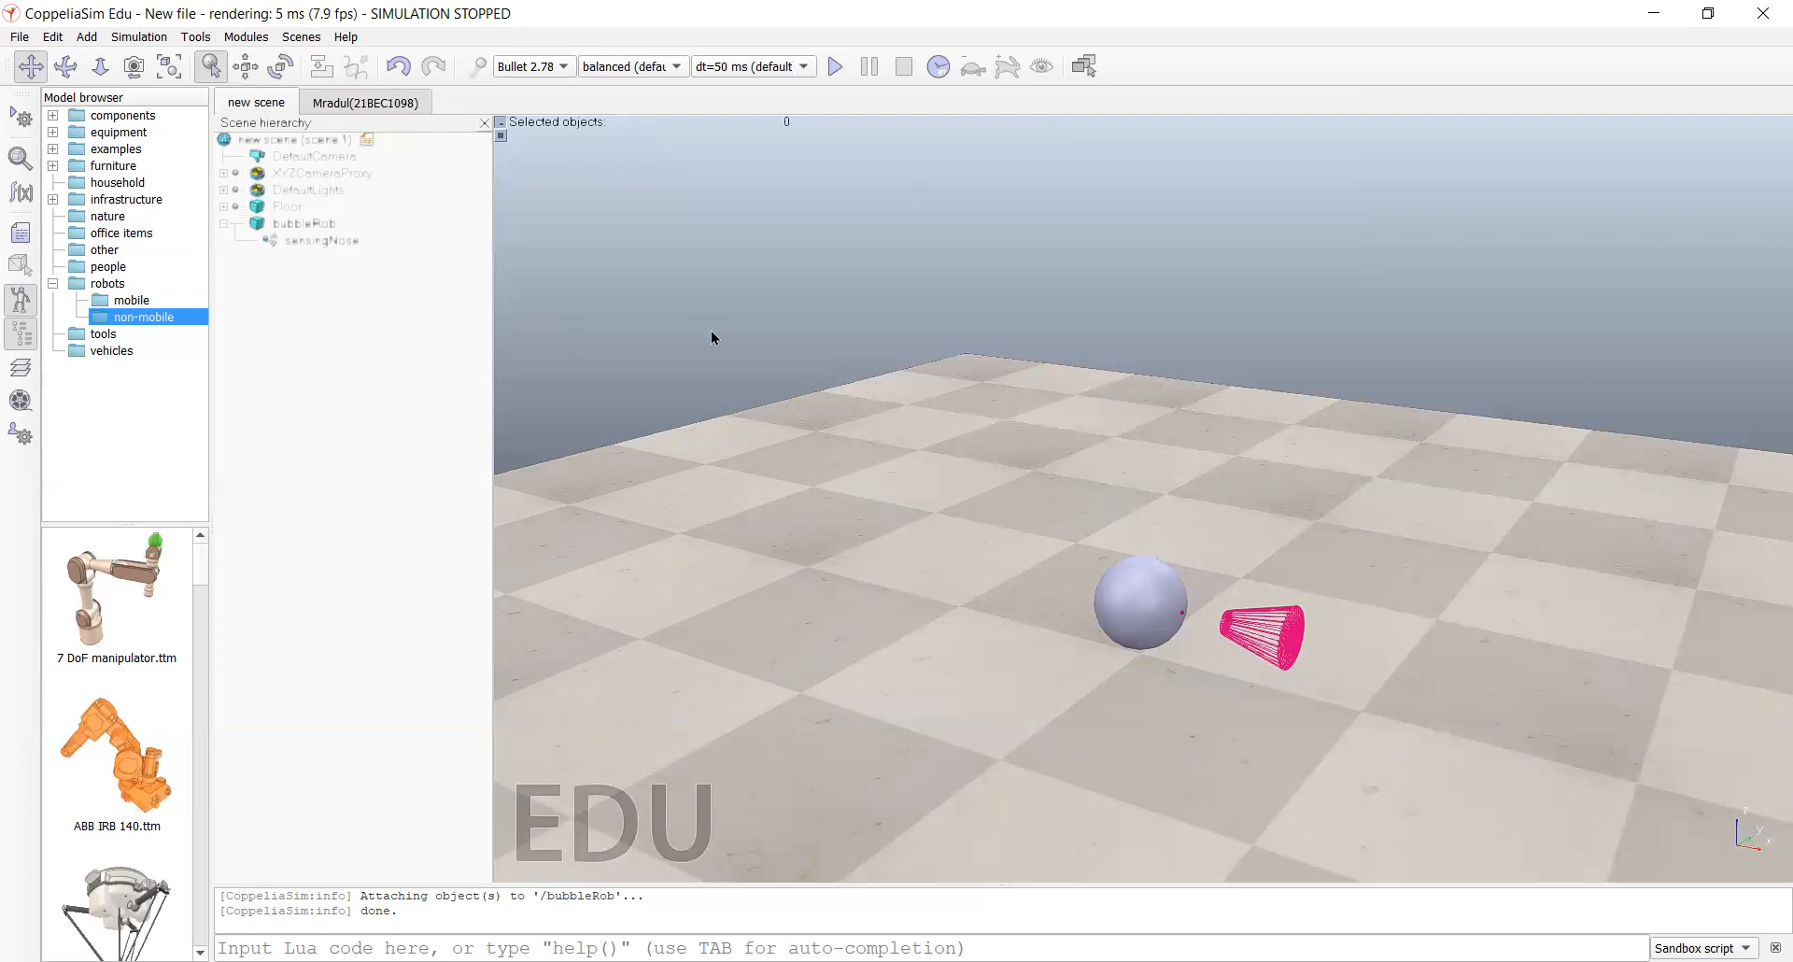
# Step: Create an additional empty scene and save the existing scene containing bubbleRob as MainBubbleRob
pyautogui.click(19, 38)
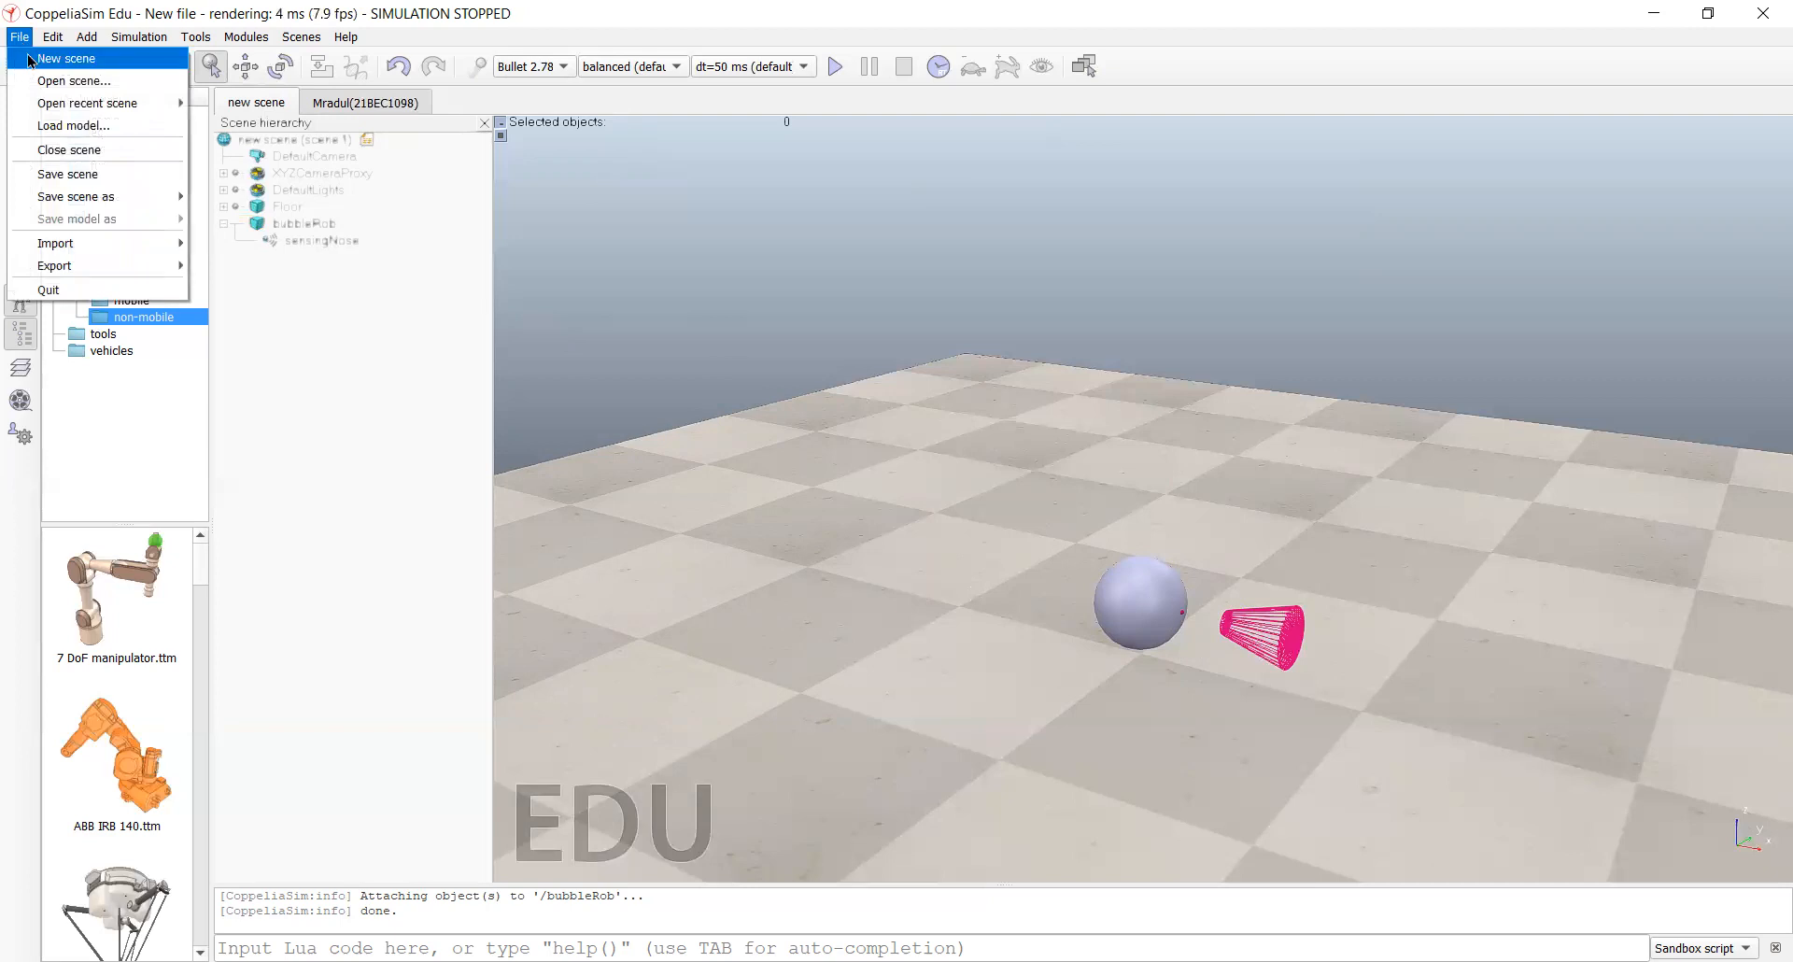
pyautogui.click(65, 58)
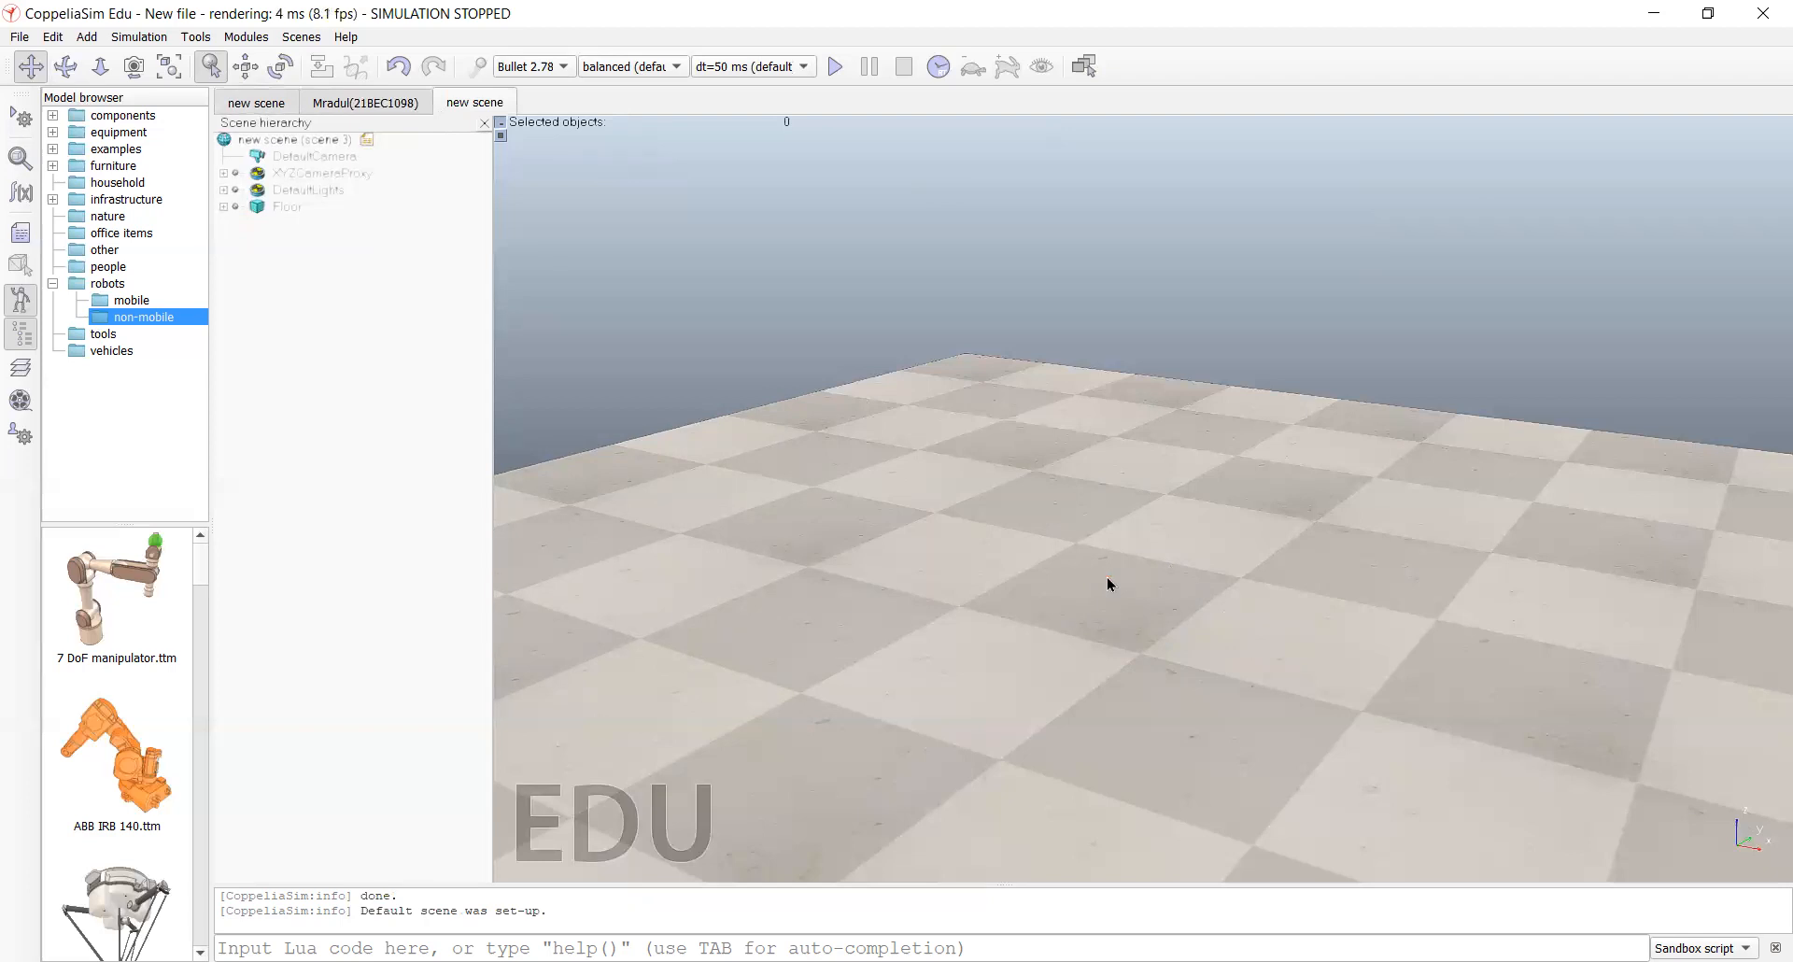
pyautogui.click(241, 103)
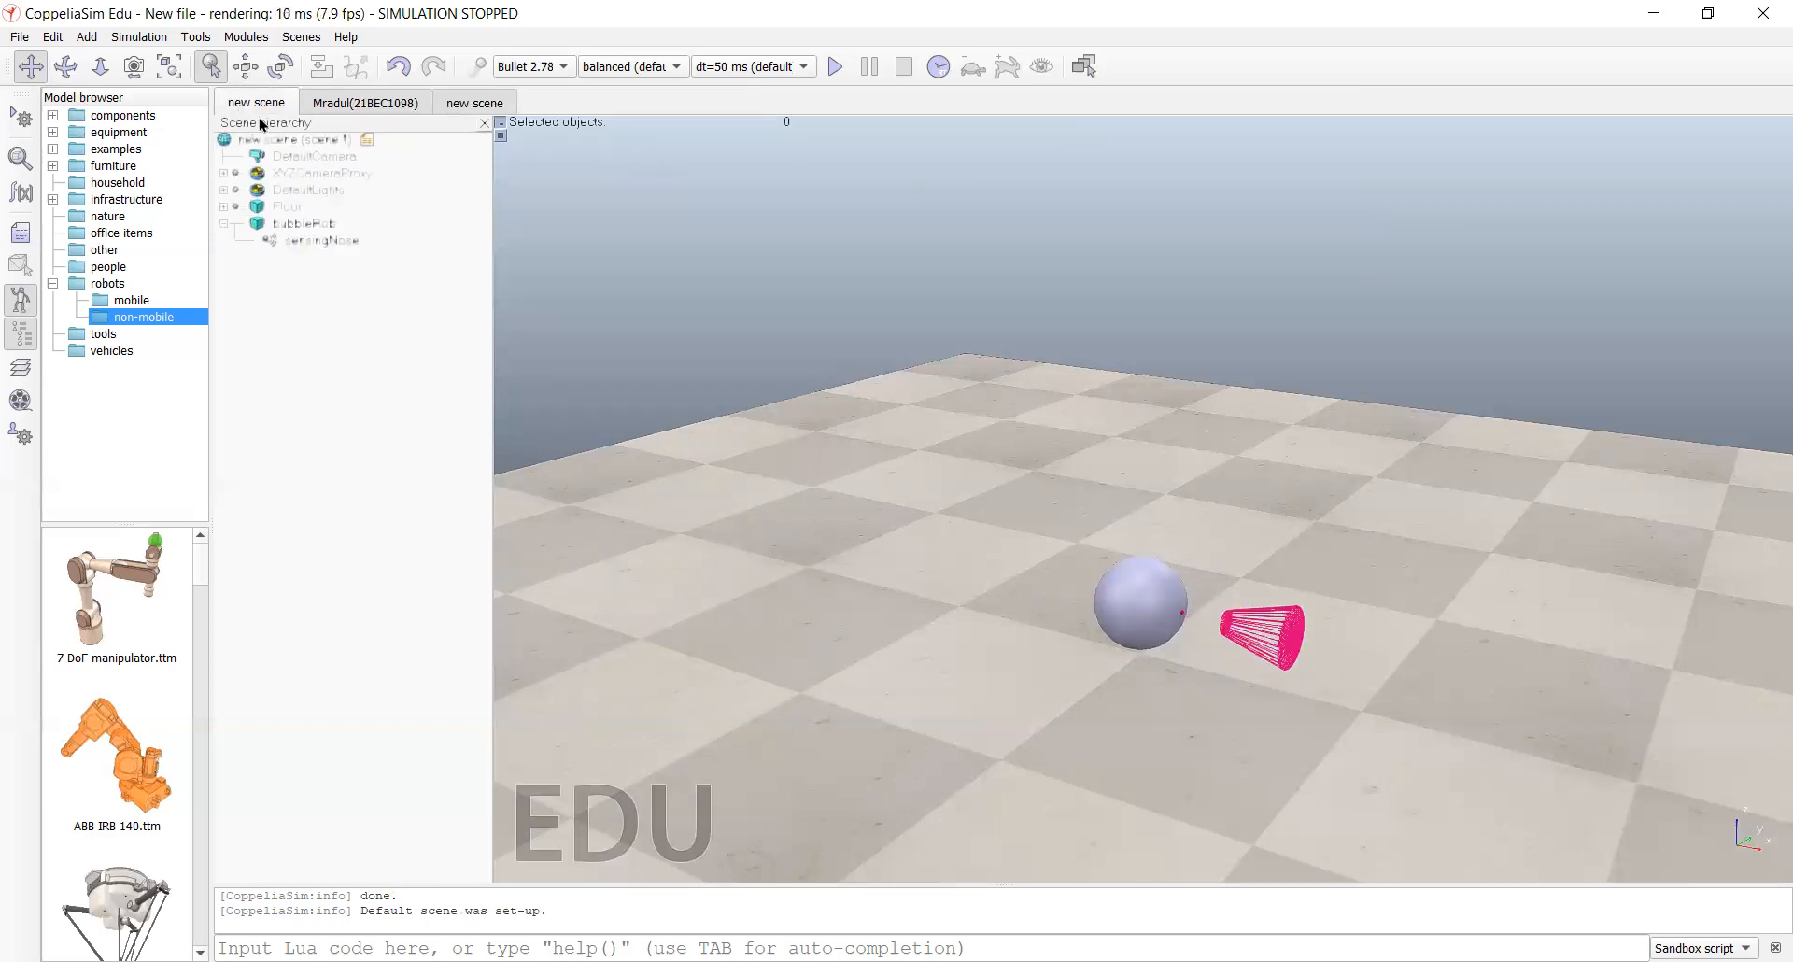
pyautogui.click(19, 37)
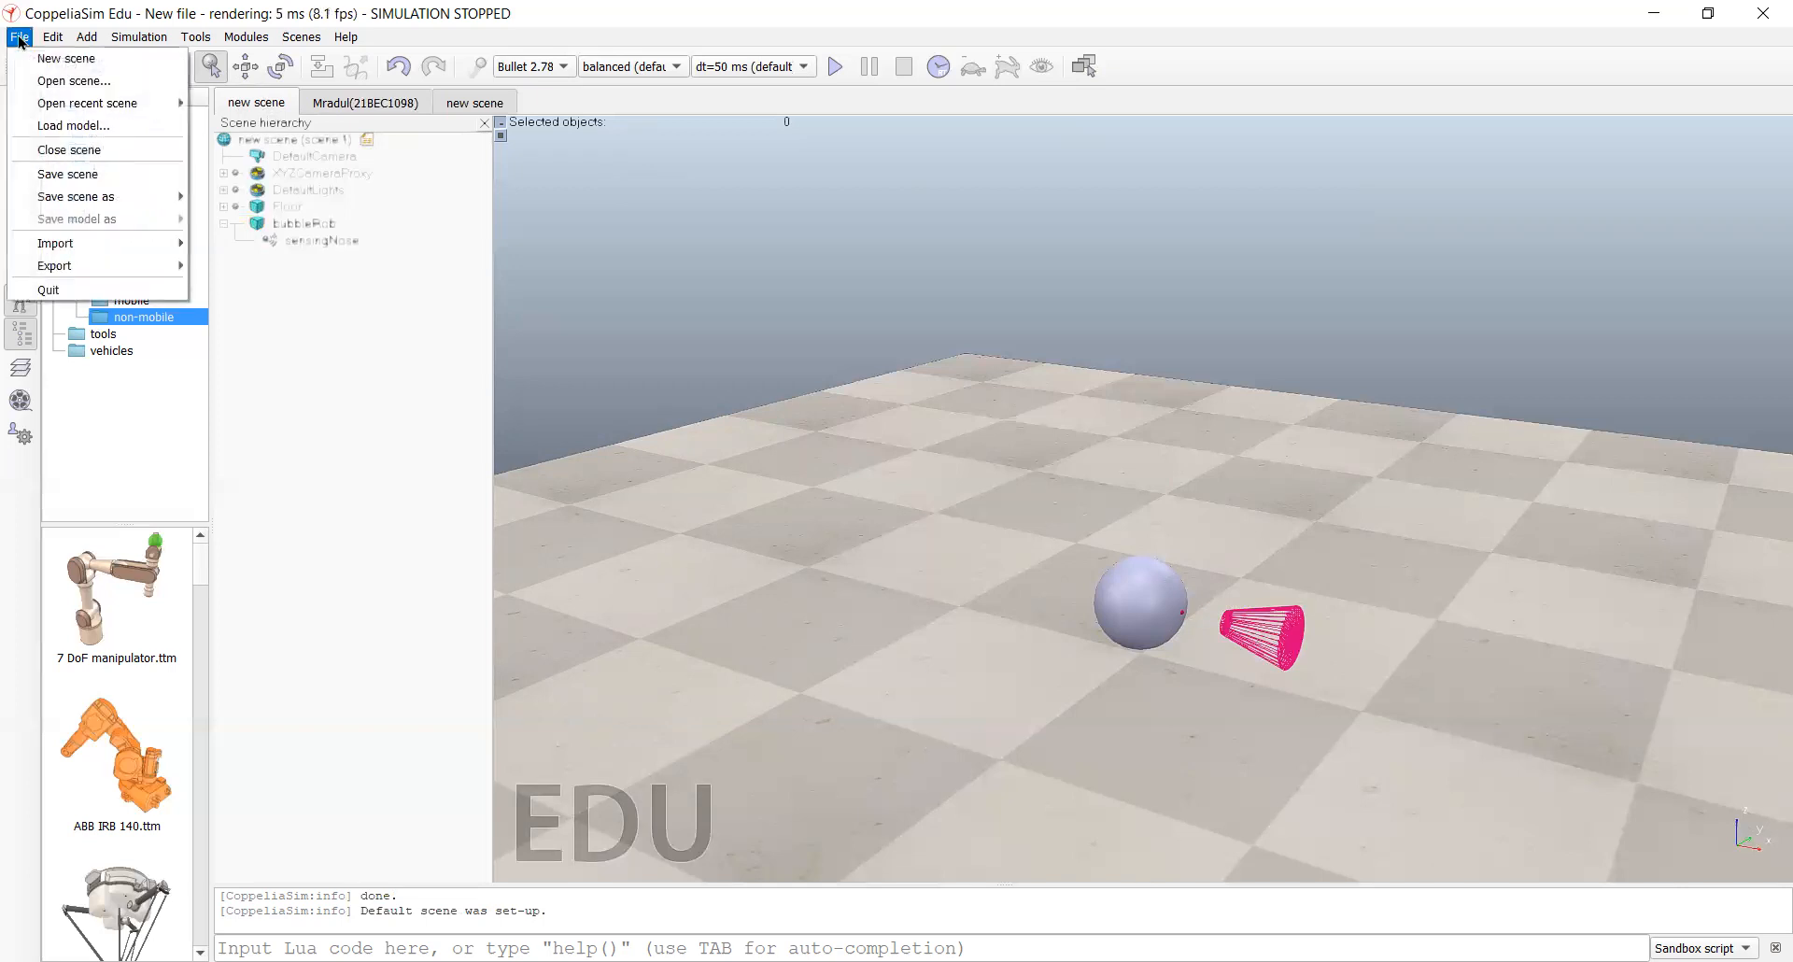
pyautogui.click(78, 177)
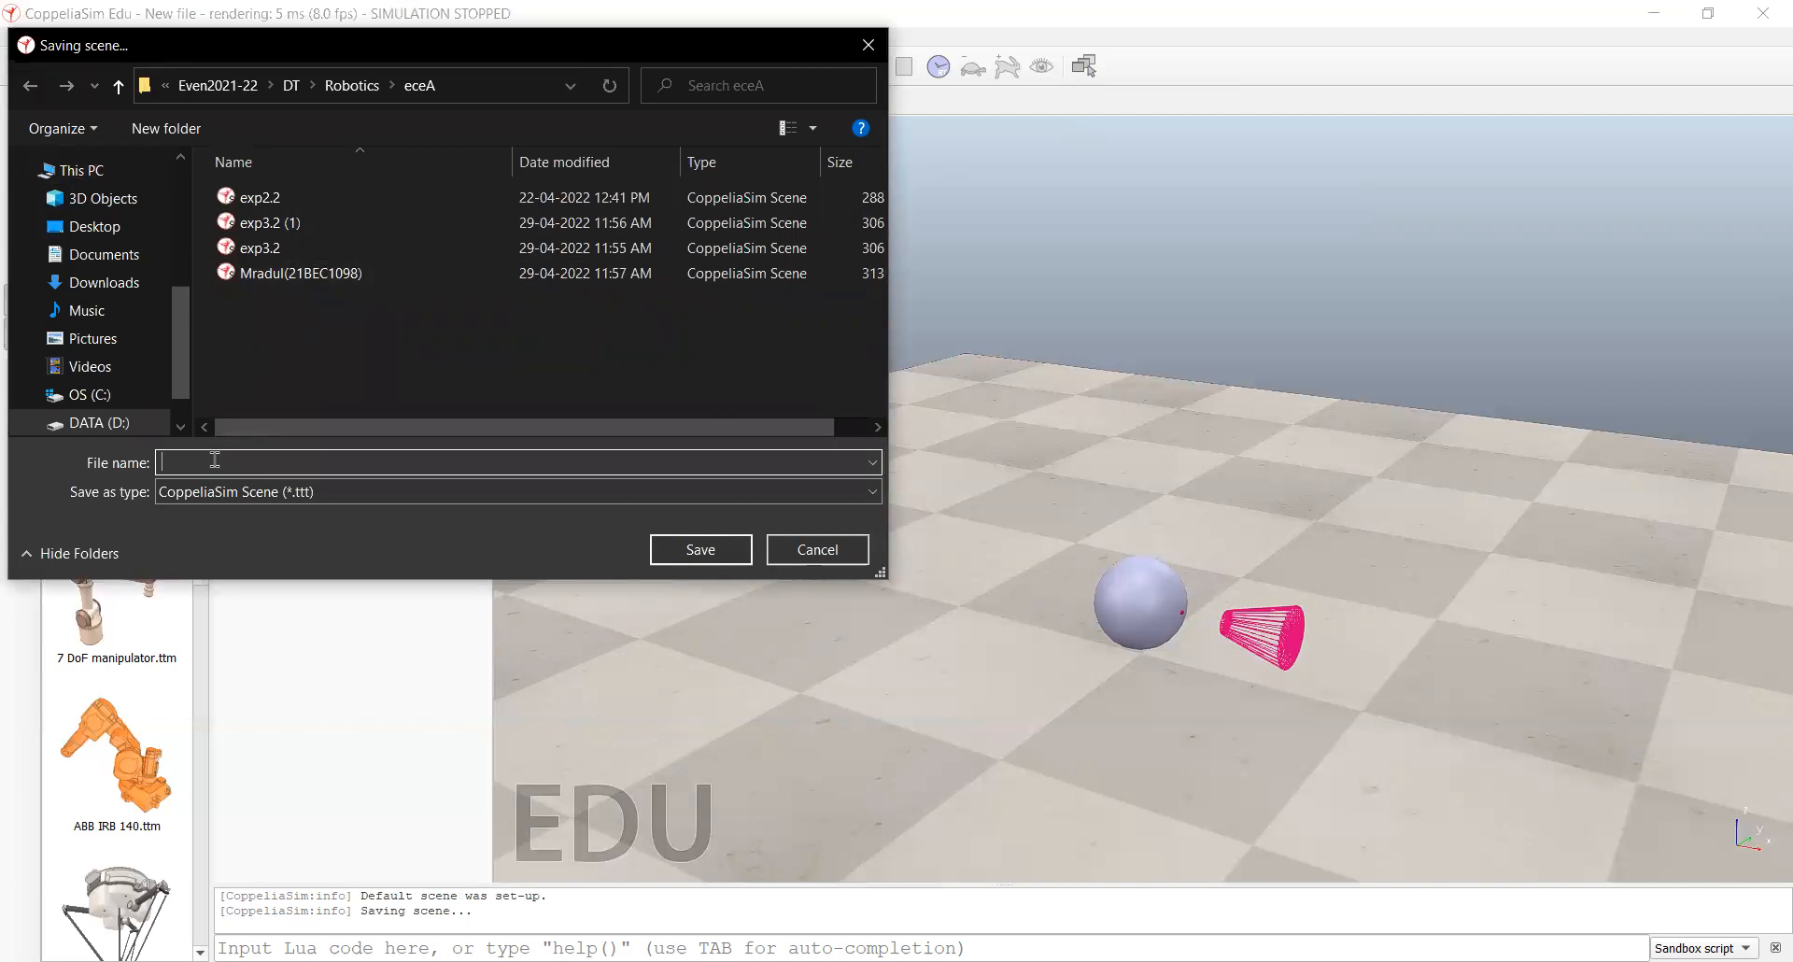
pyautogui.write('MainBubbleRob')
pyautogui.click(687, 560)
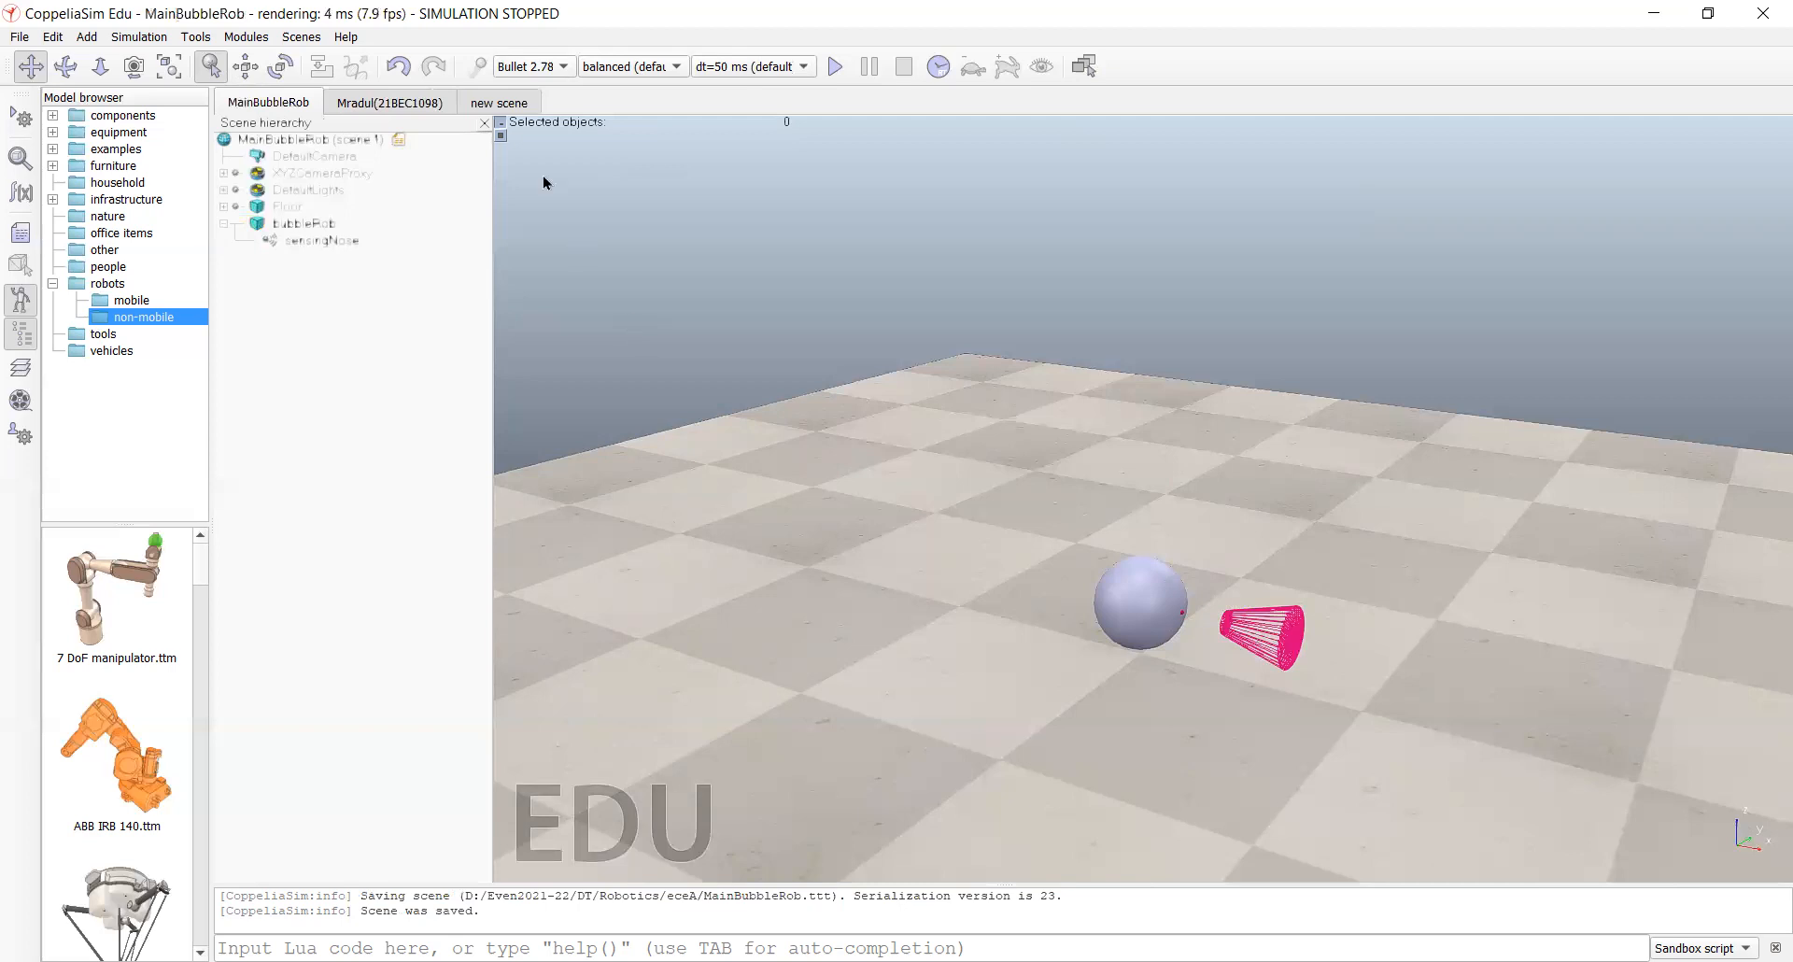
# Step: Add a pure primitive cylinder to the empty new scene with an X-size of 0.08 m and a Z-size of 0.02 m
pyautogui.click(510, 105)
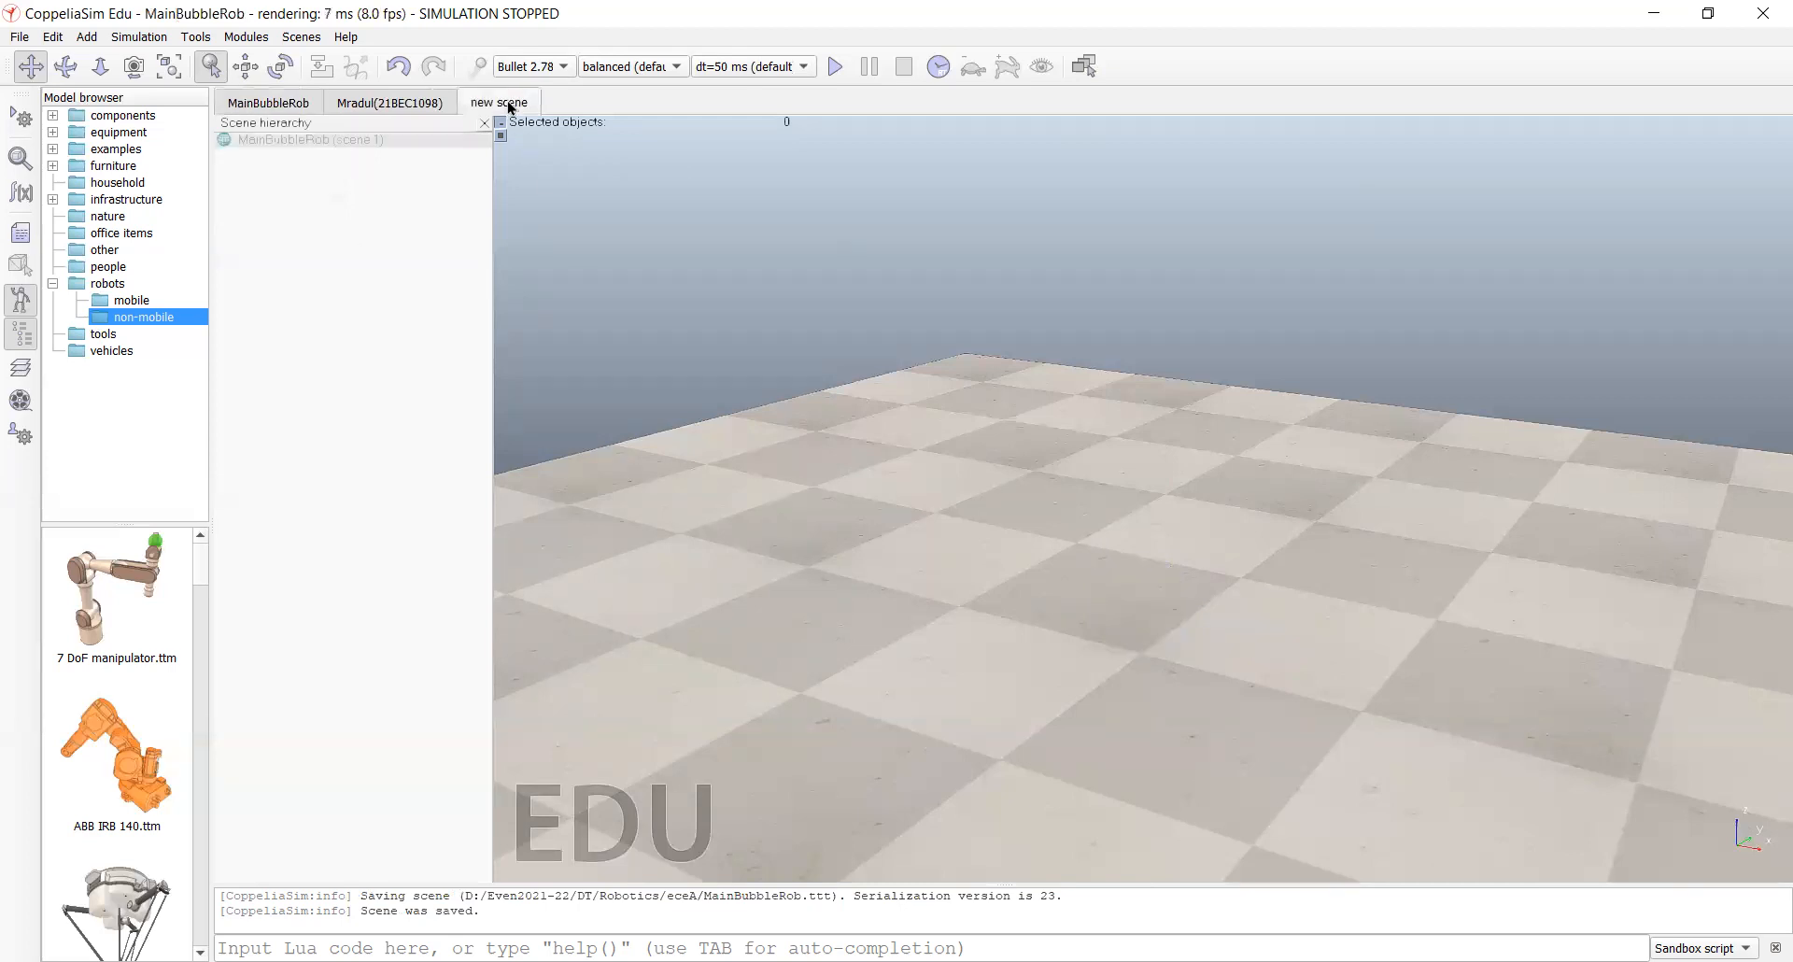
pyautogui.rightClick(907, 436)
pyautogui.moveTo(1005, 520)
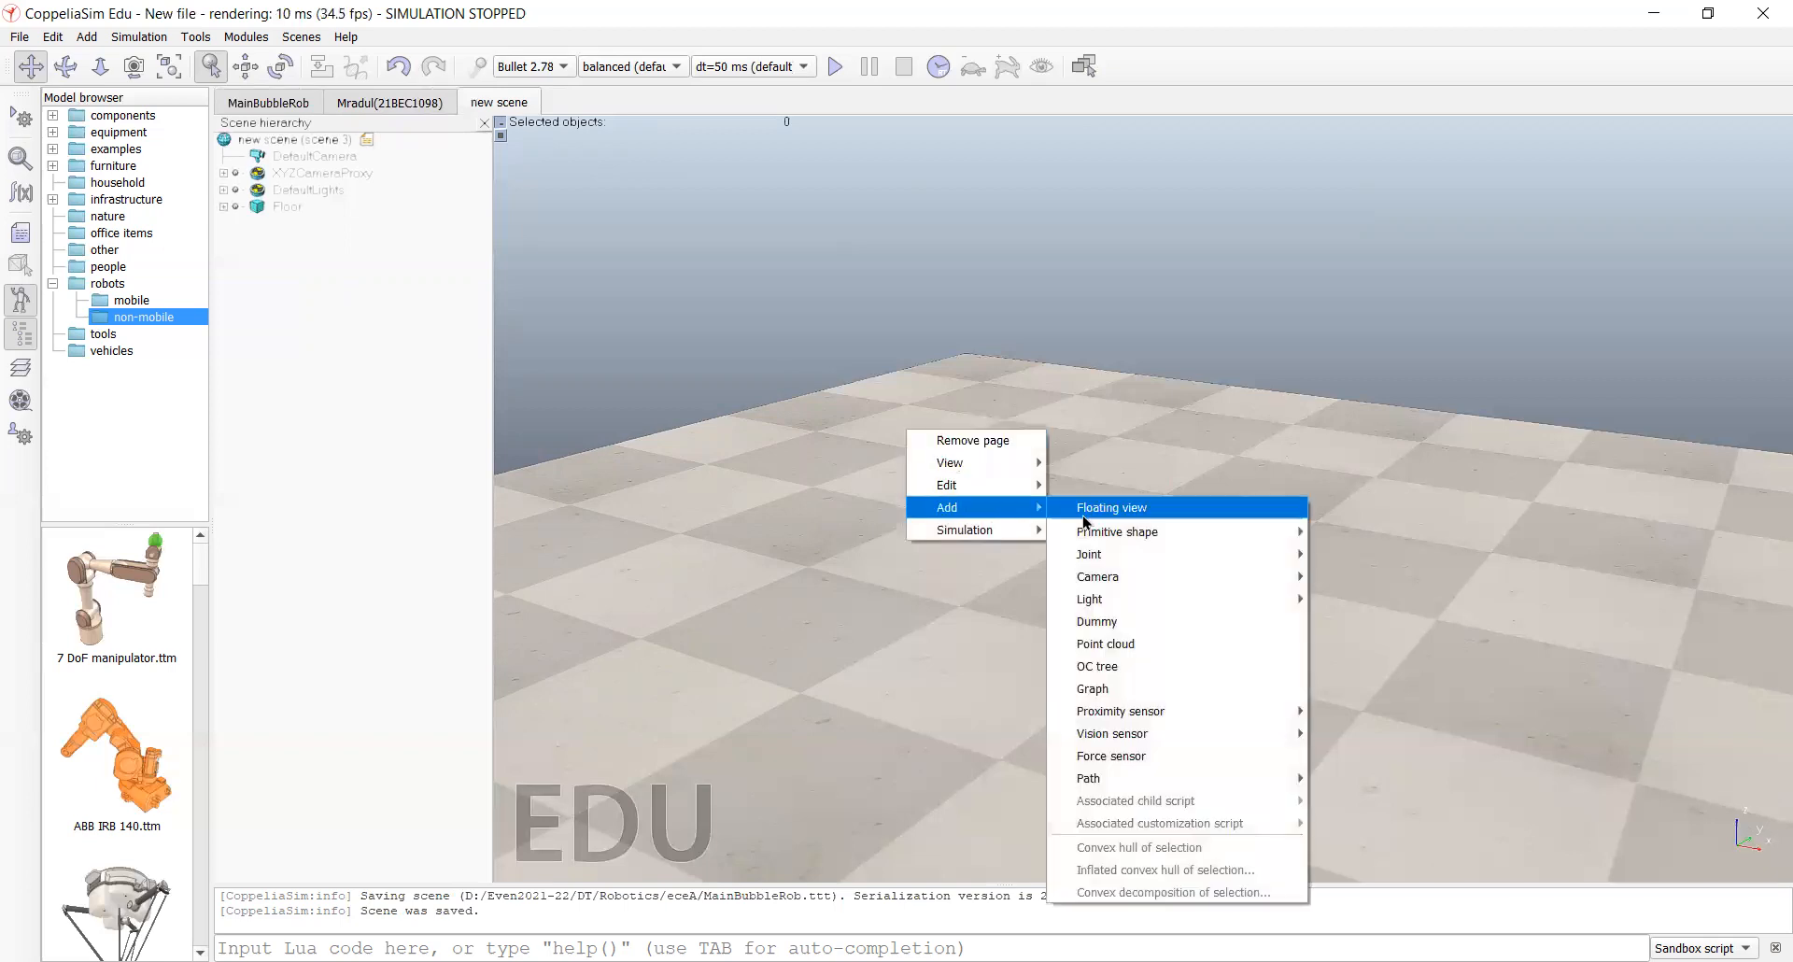
pyautogui.moveTo(1121, 535)
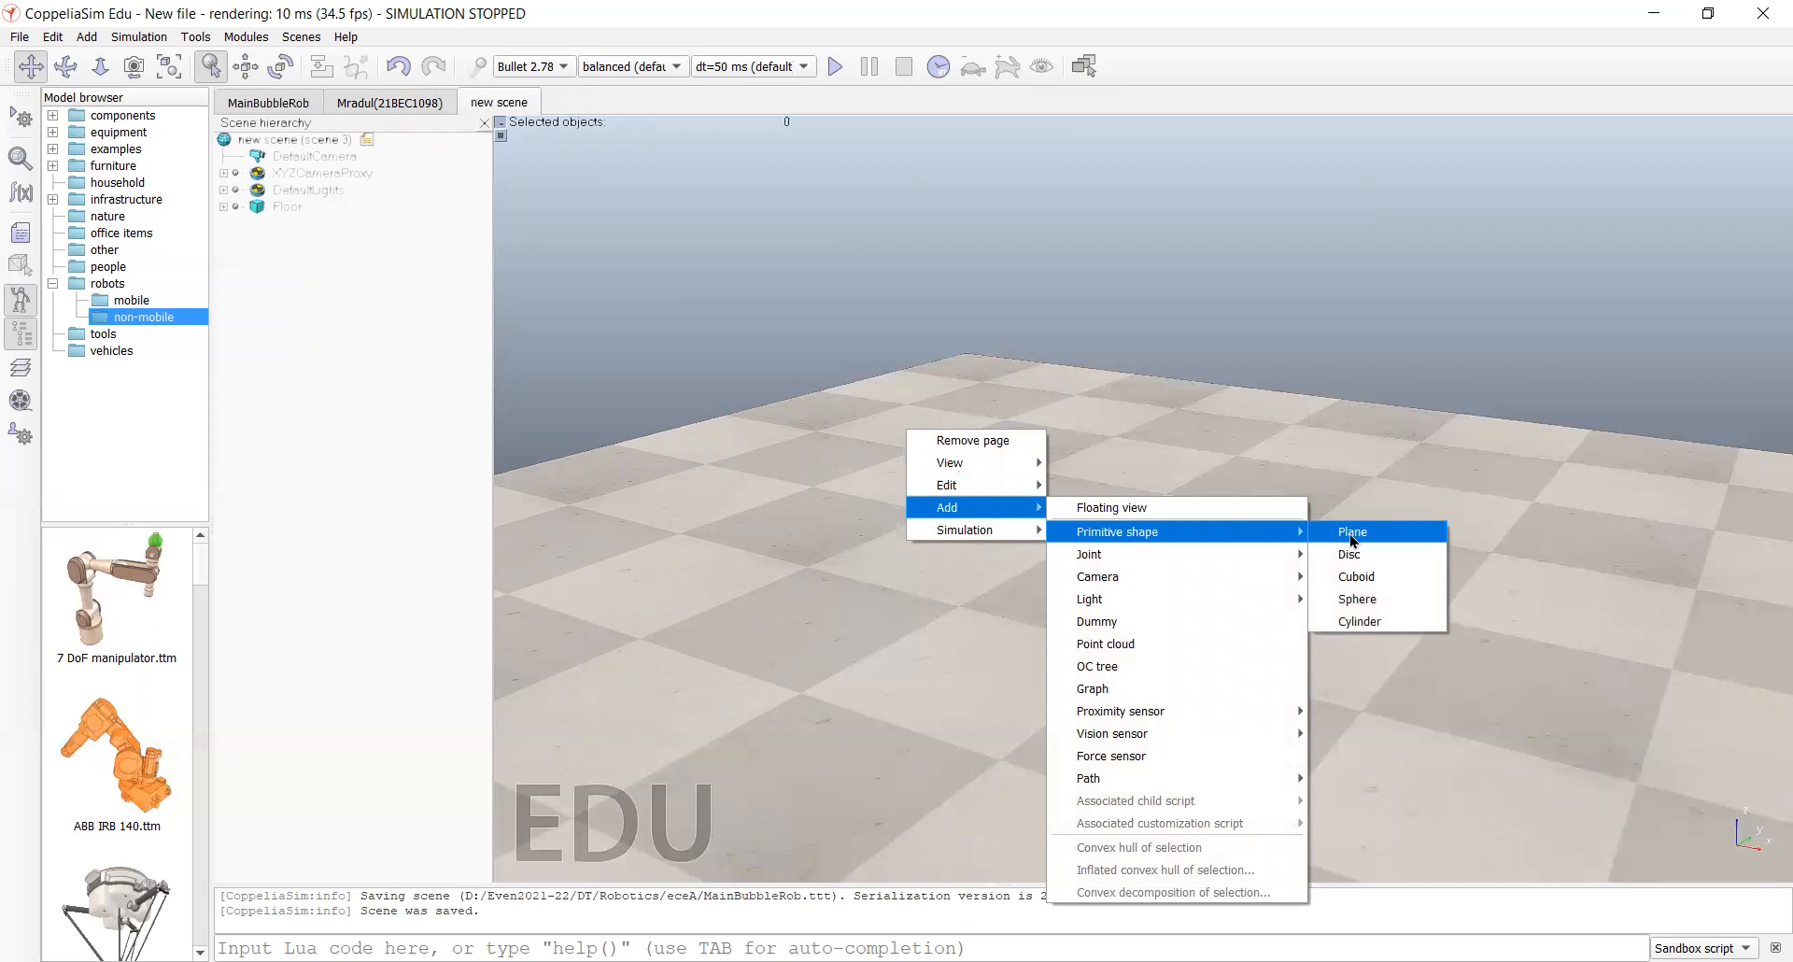
pyautogui.click(1360, 622)
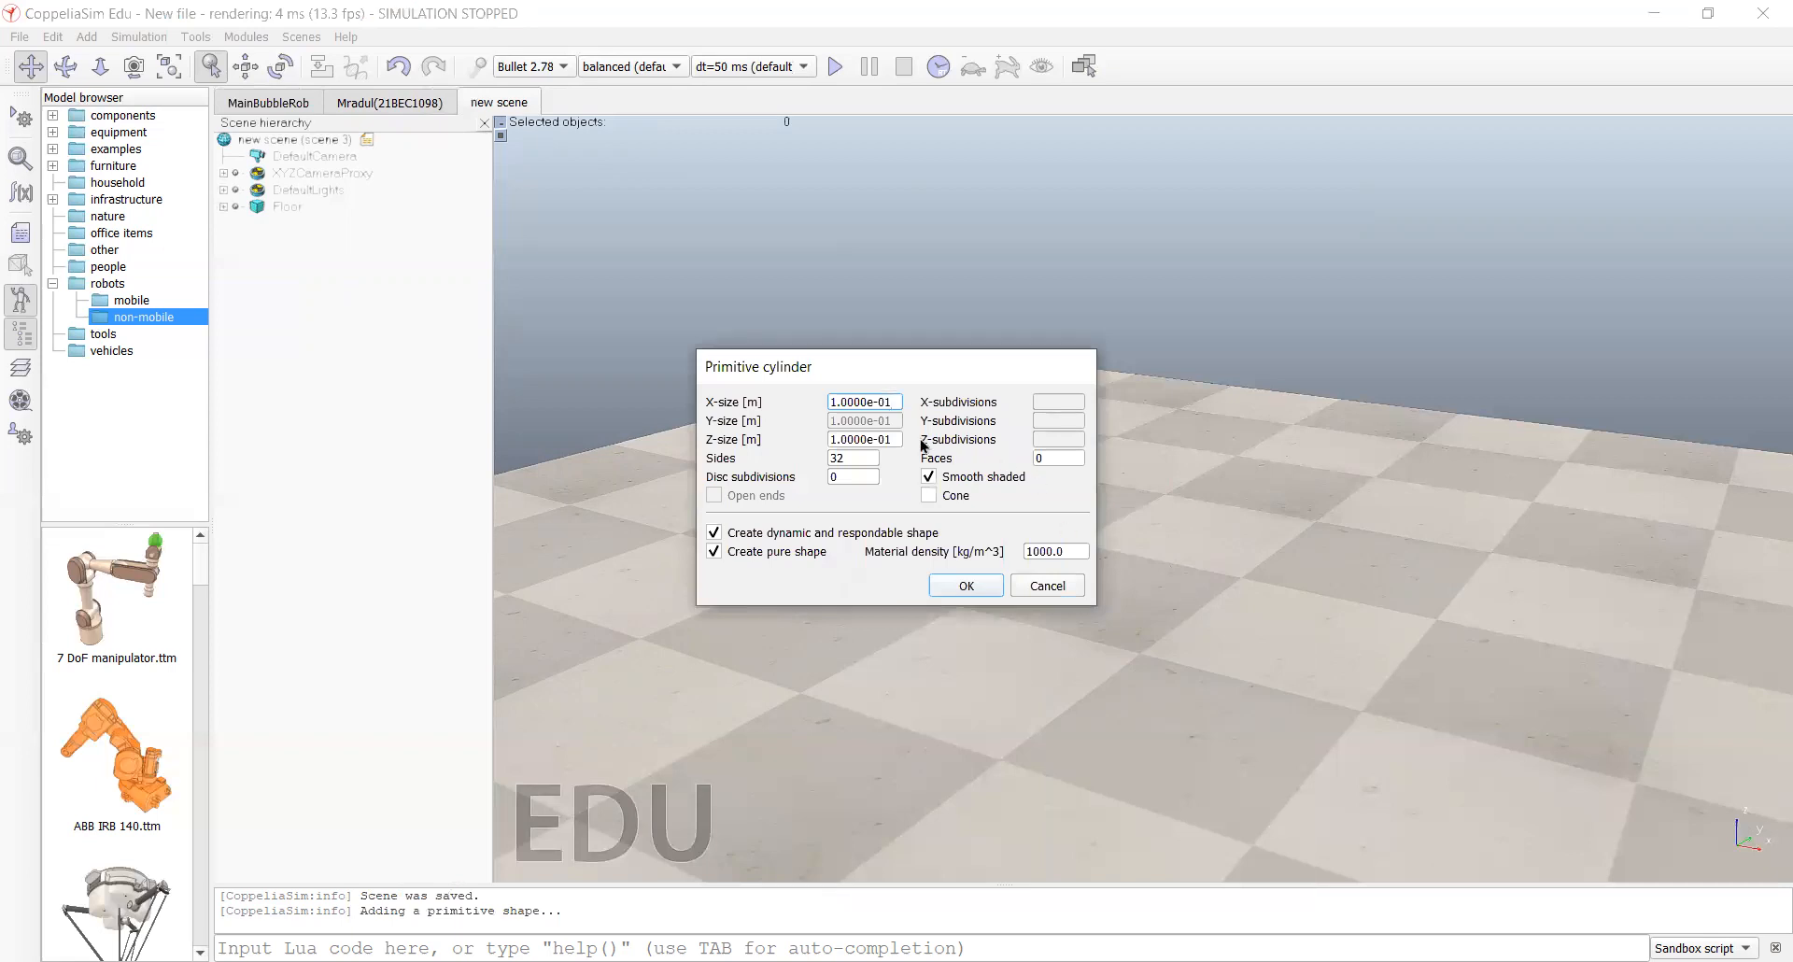
pyautogui.press('BackSpace')
pyautogui.press('BackSpace')
pyautogui.press('BackSpace')
pyautogui.press('BackSpace')
pyautogui.press('BackSpace')
pyautogui.press('BackSpace')
pyautogui.press('BackSpace')
pyautogui.press('BackSpace')
pyautogui.press('BackSpace')
pyautogui.press('BackSpace')
pyautogui.write('0.08')
pyautogui.click(897, 440)
pyautogui.press('BackSpace')
pyautogui.press('BackSpace')
pyautogui.press('BackSpace')
pyautogui.press('BackSpace')
pyautogui.press('BackSpace')
pyautogui.press('BackSpace')
pyautogui.press('BackSpace')
pyautogui.press('BackSpace')
pyautogui.press('BackSpace')
pyautogui.press('BackSpace')
pyautogui.write('0.02')
pyautogui.doubleClick(888, 403)
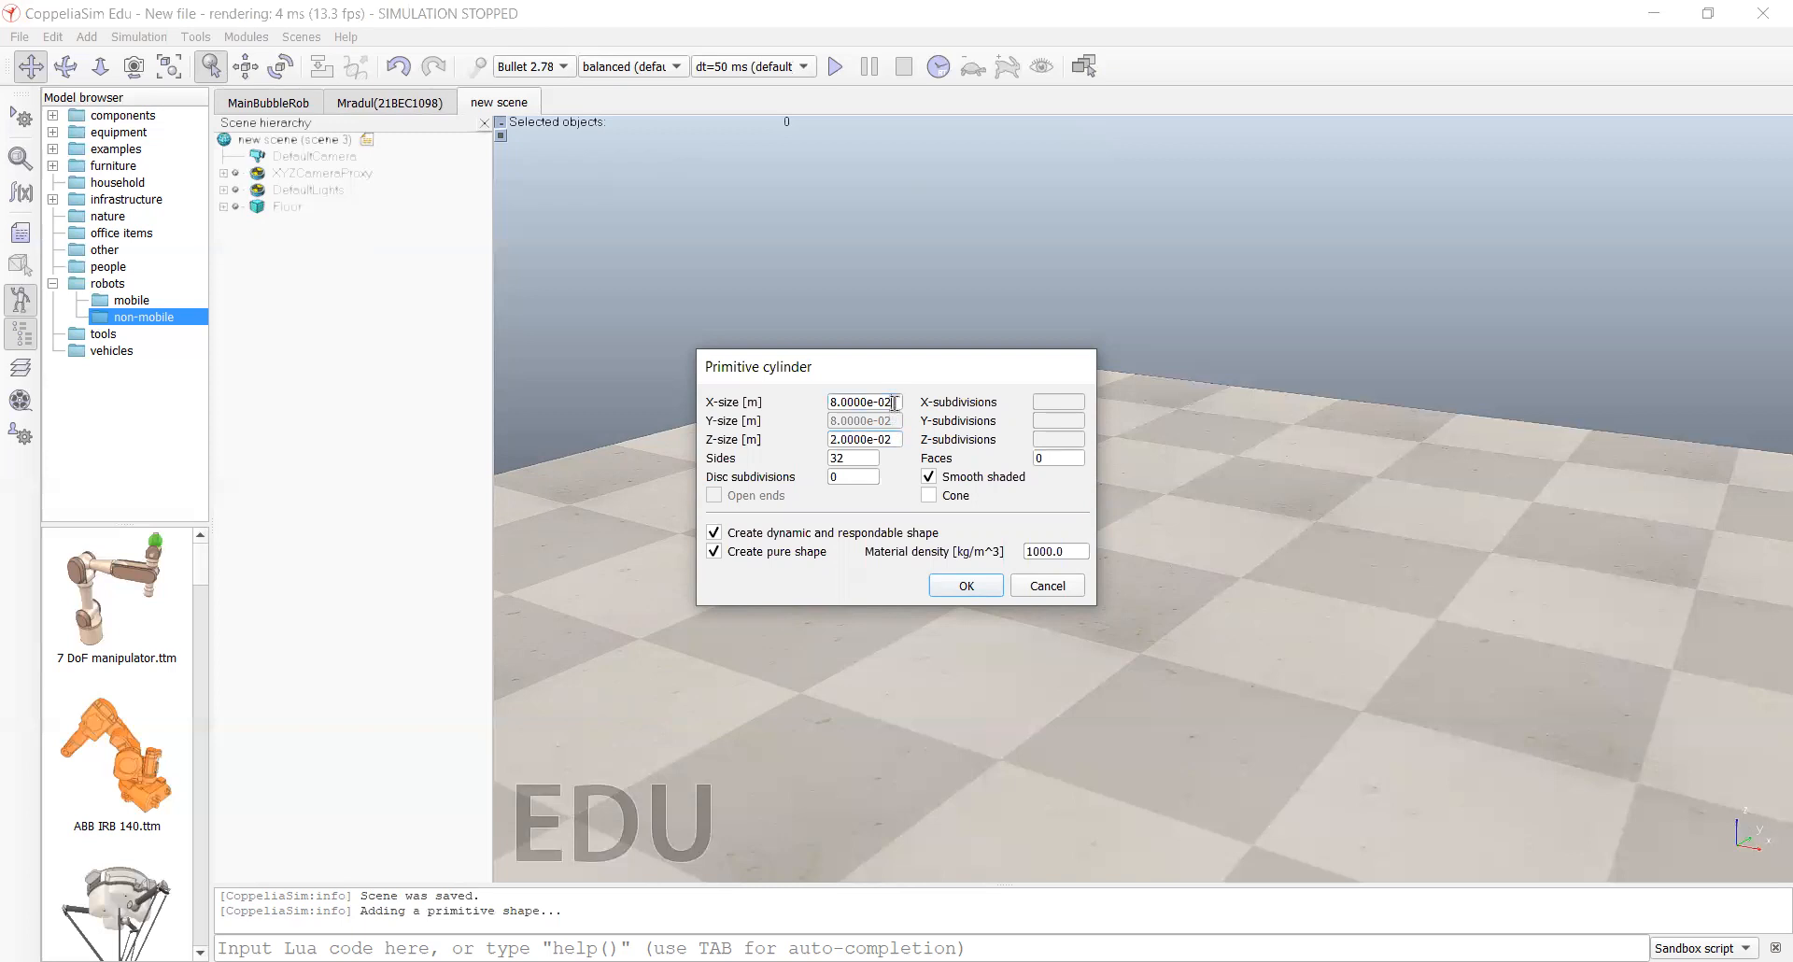
pyautogui.click(977, 591)
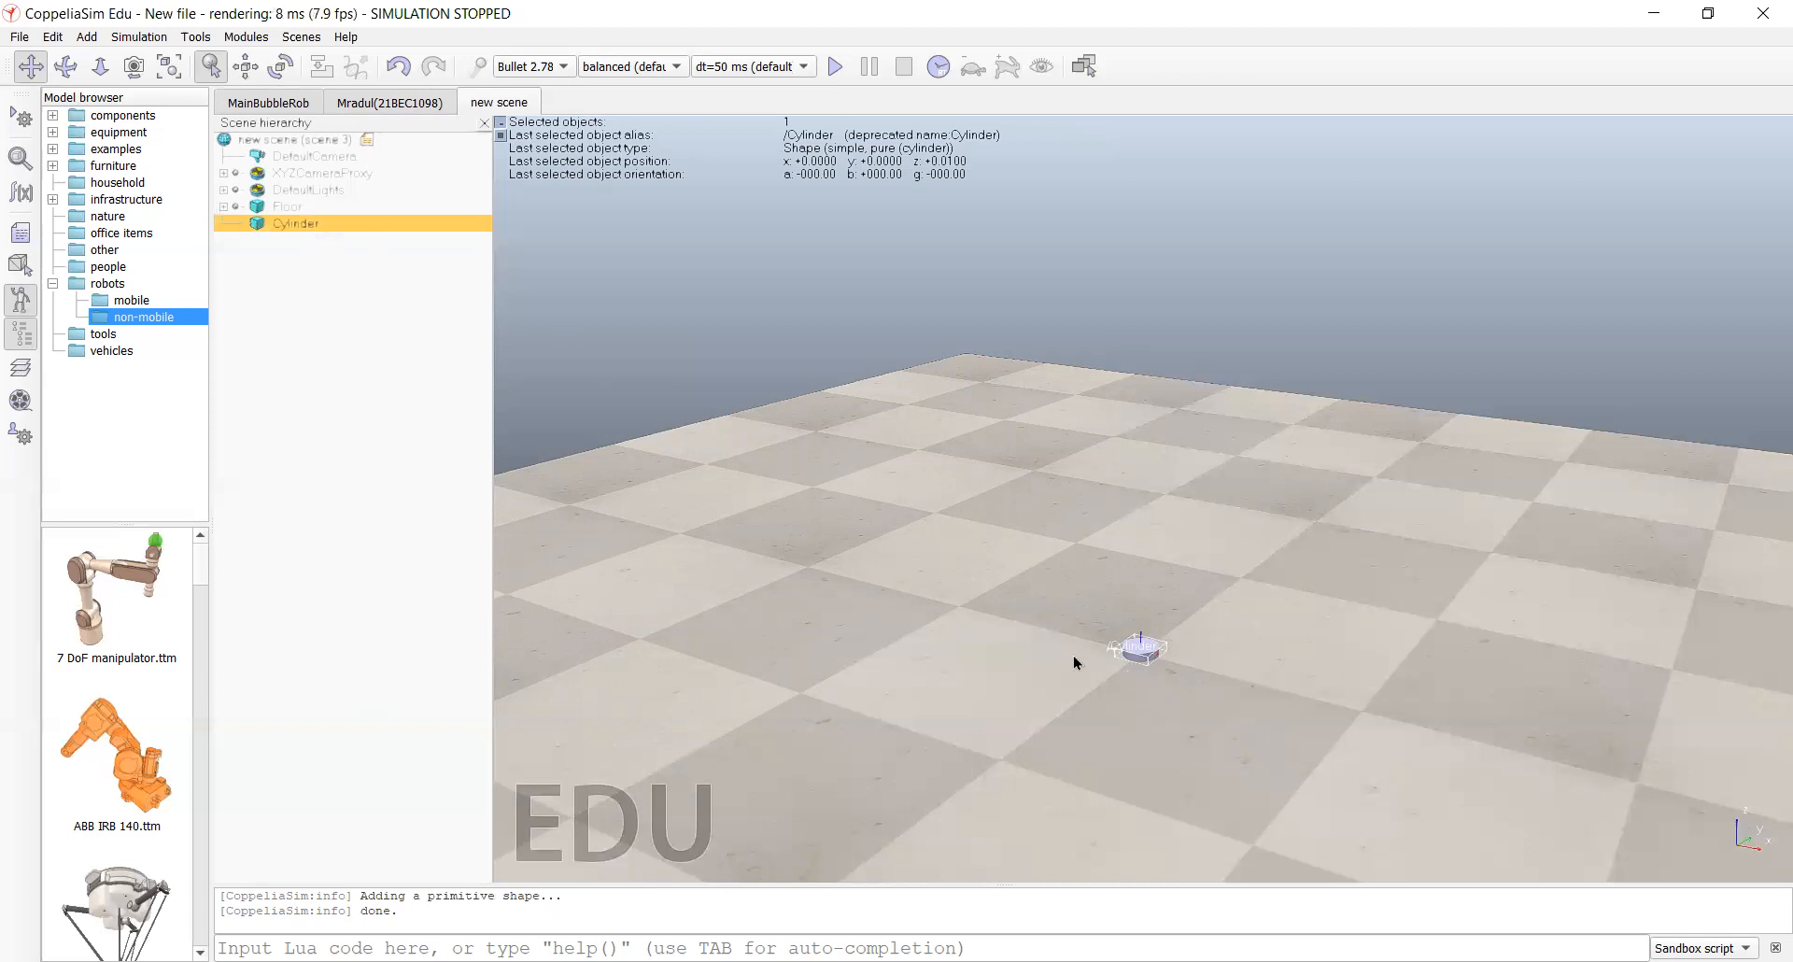
# Step: Make the cylinder measurable and detectable in its common object properties, and clear the selection
pyautogui.click(381, 226)
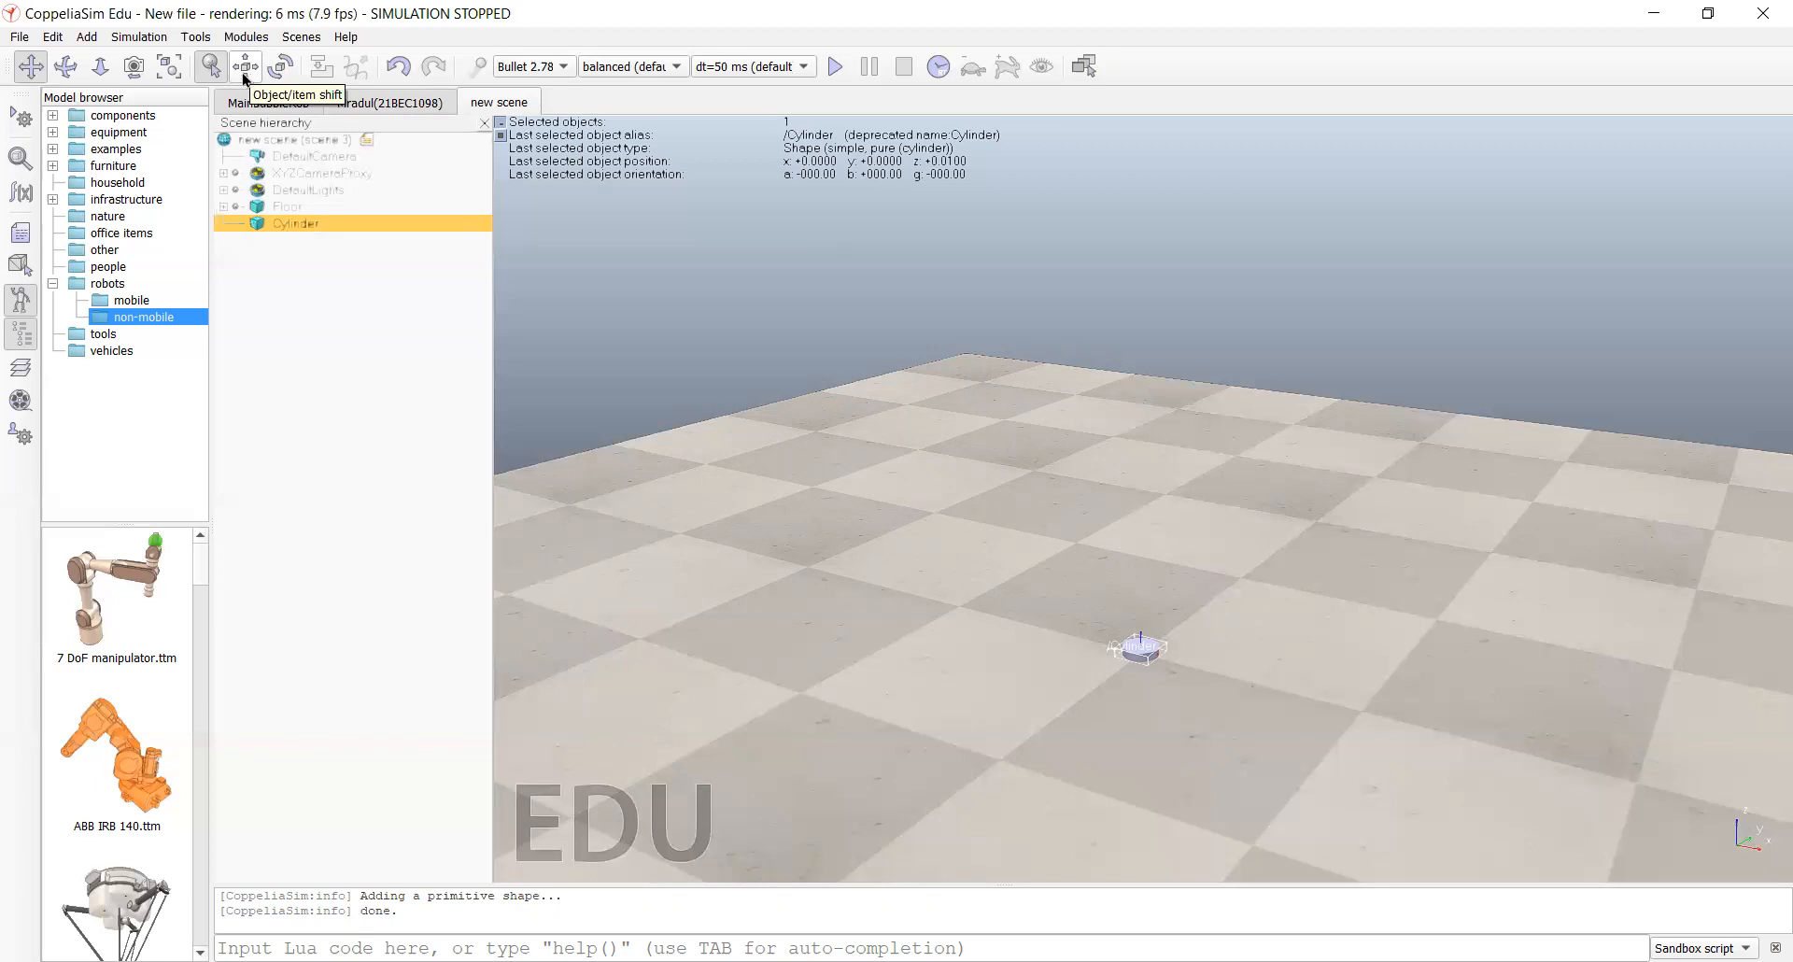
pyautogui.doubleClick(260, 225)
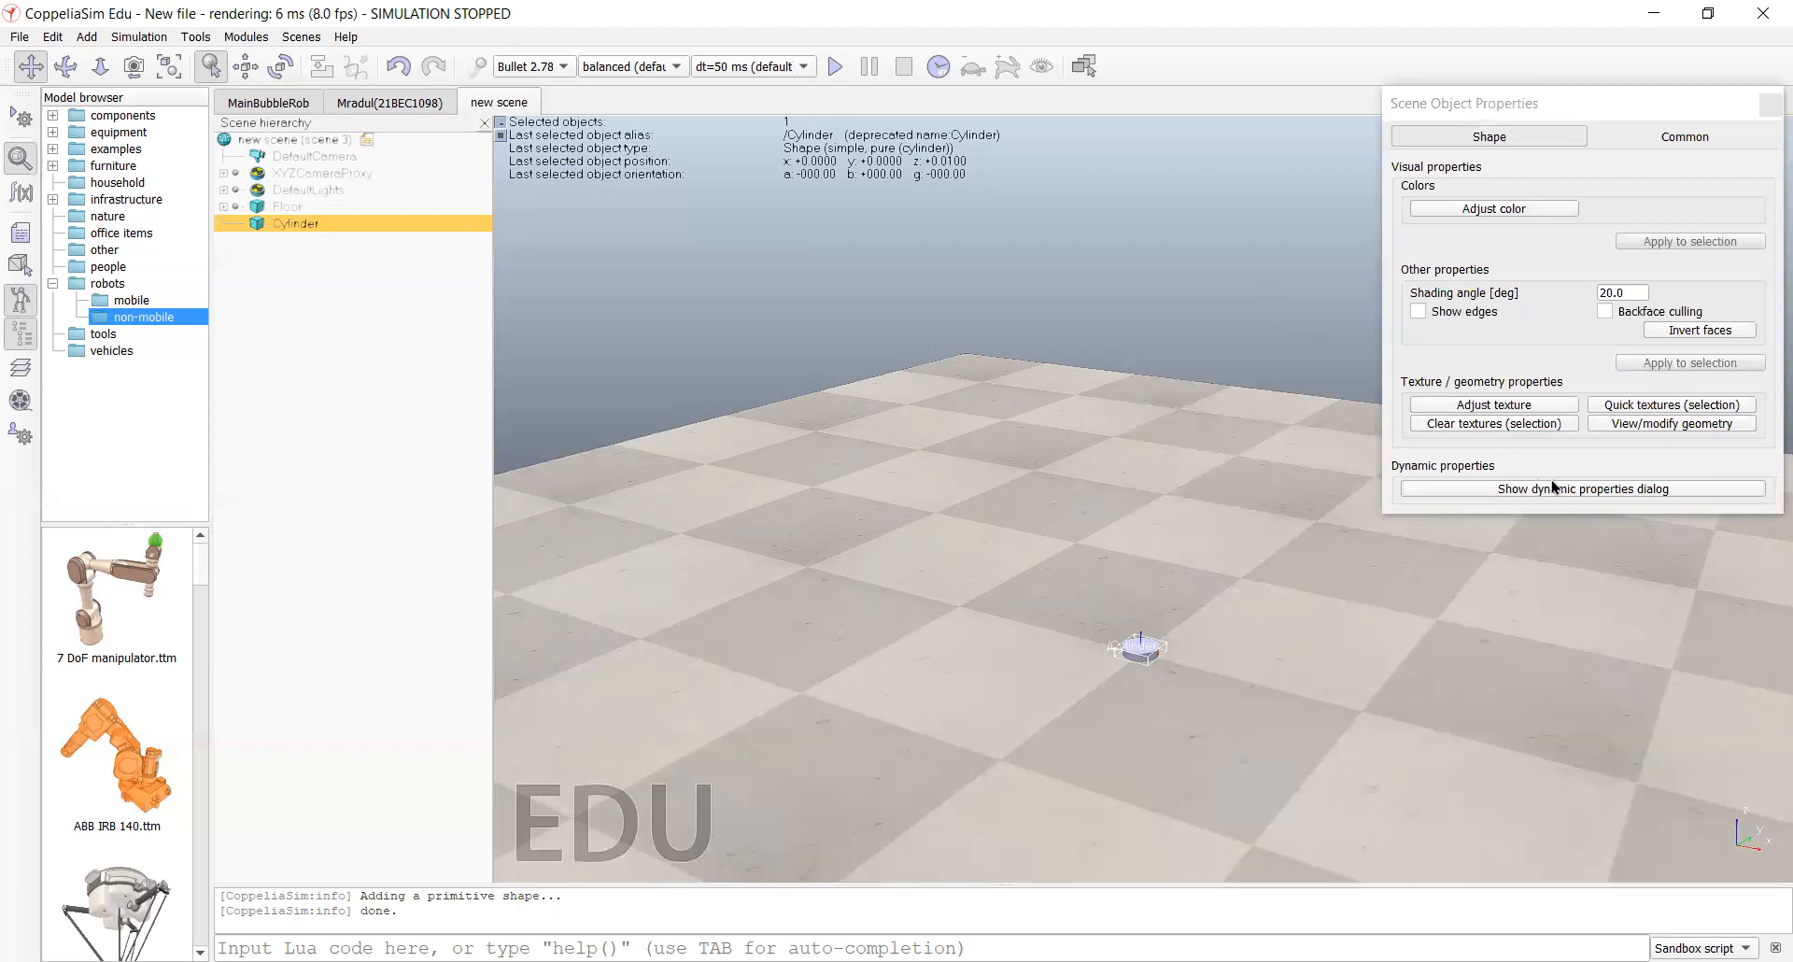
pyautogui.click(1682, 140)
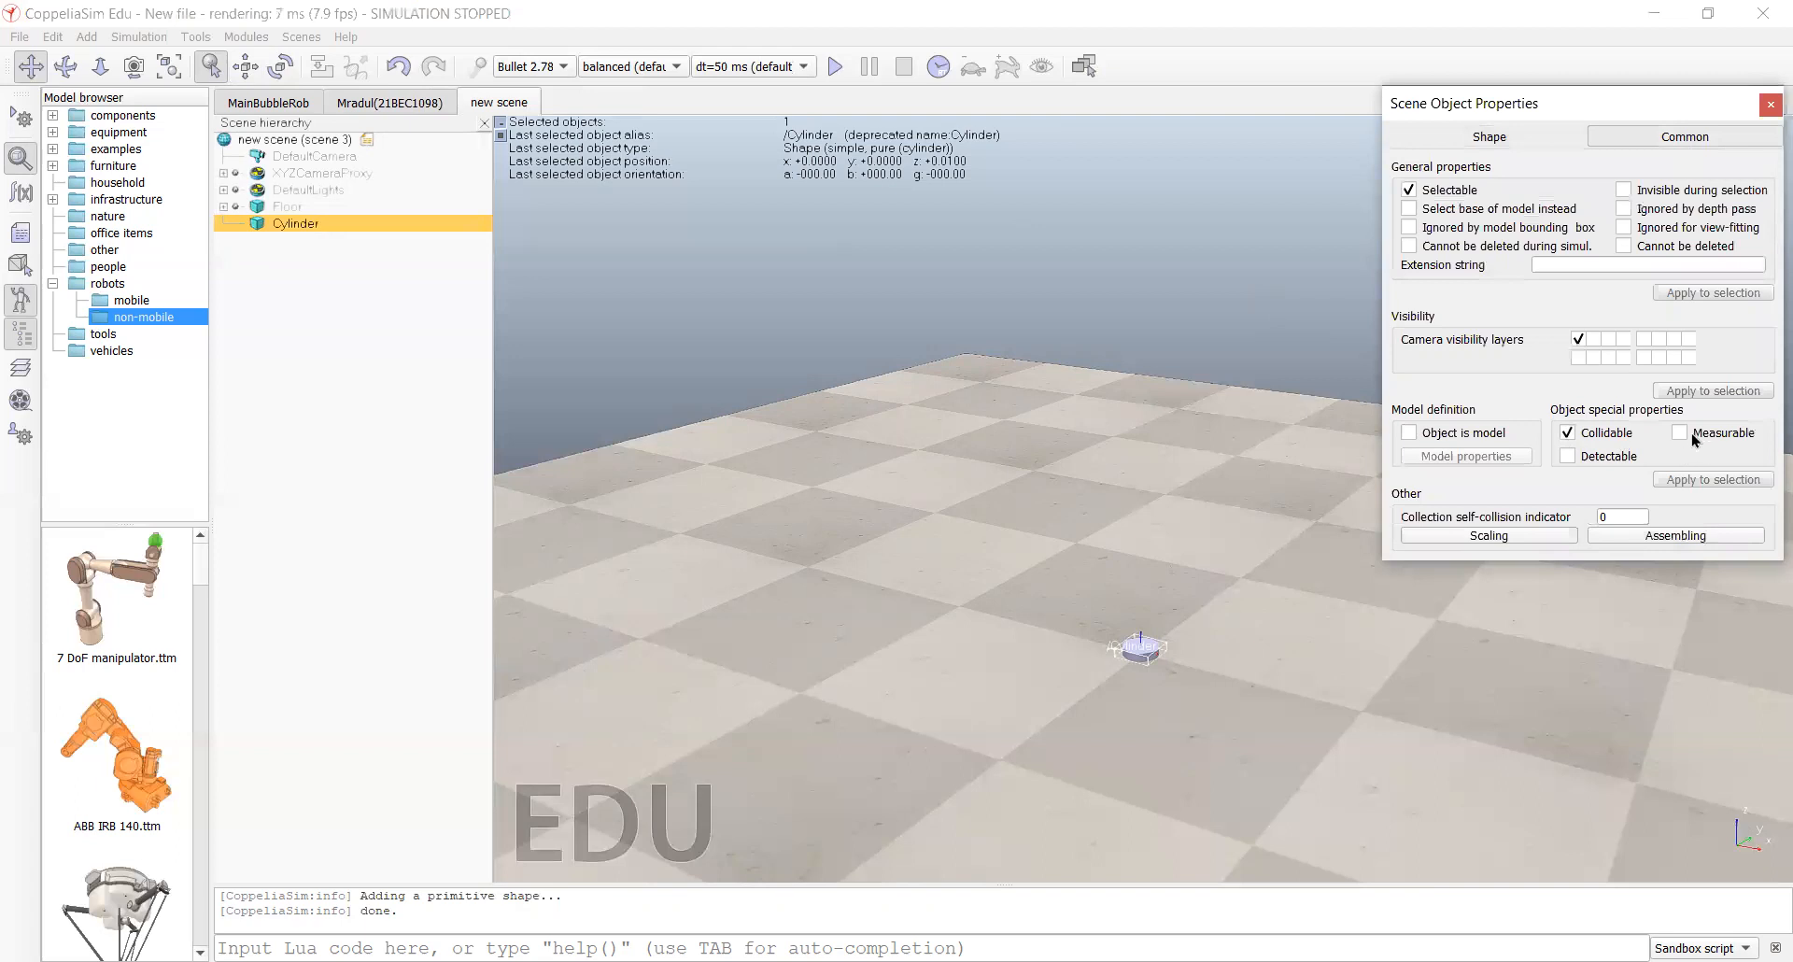
pyautogui.click(1686, 433)
pyautogui.click(1600, 458)
pyautogui.click(1768, 105)
pyautogui.click(329, 341)
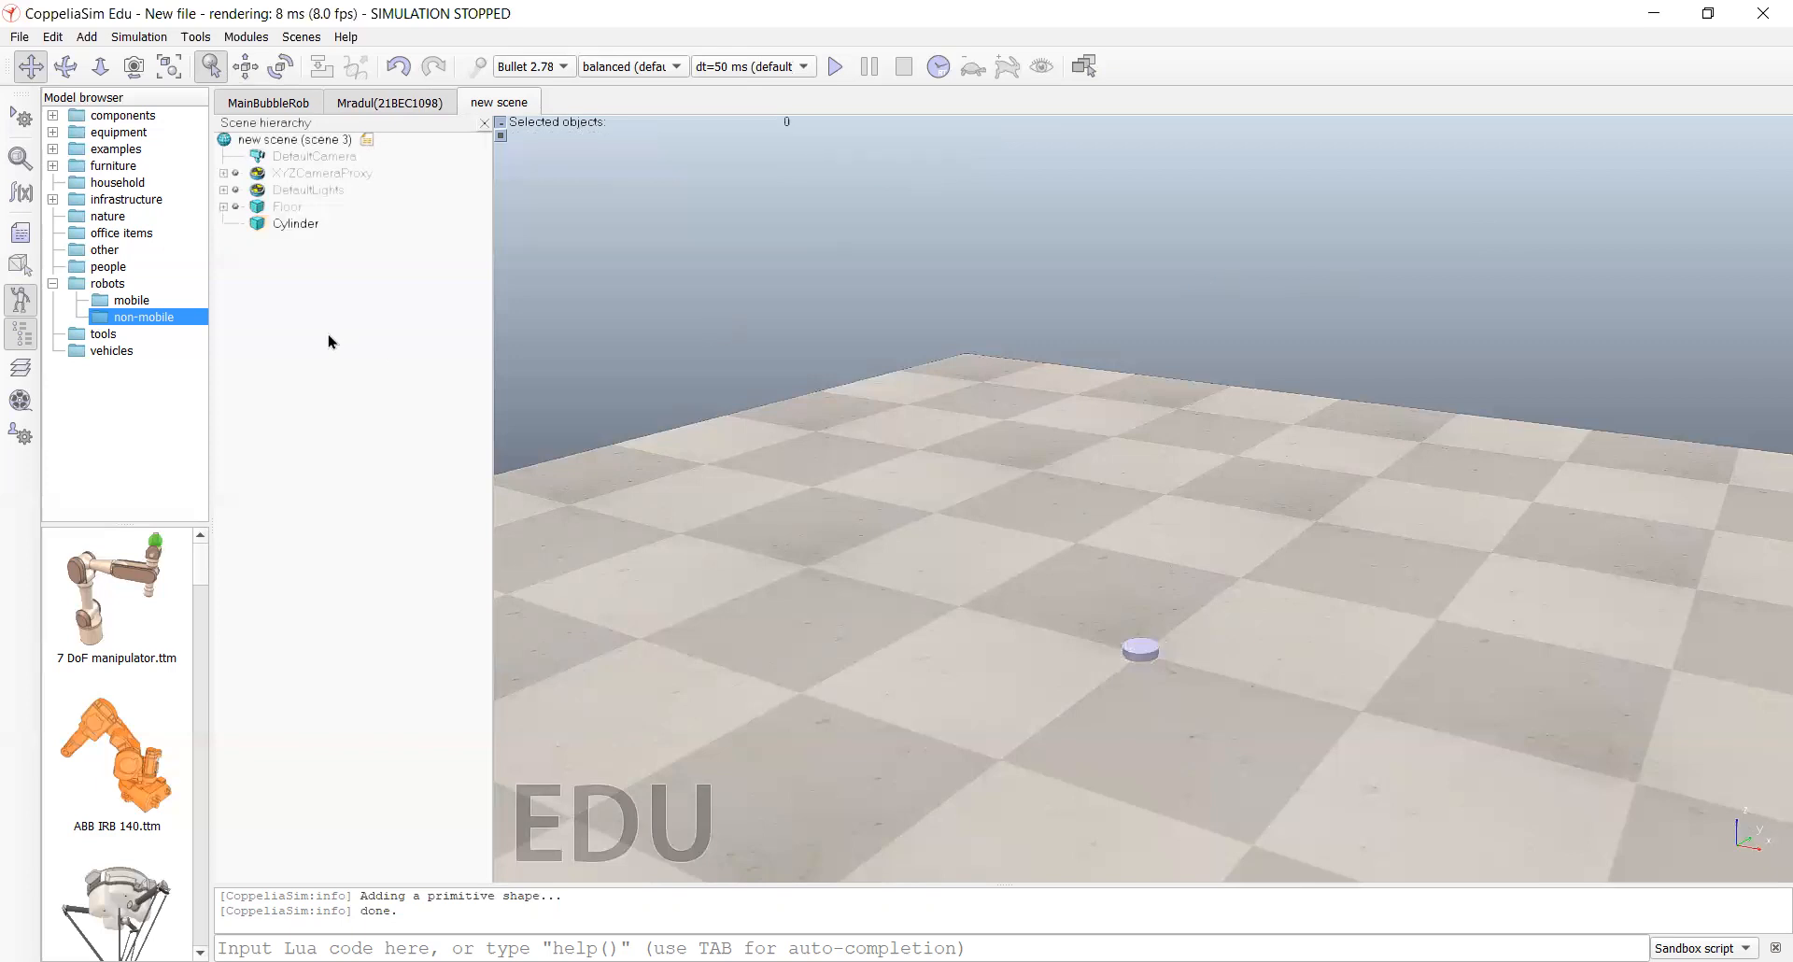
# Step: Rename the Cylinder object in the scene hierarchy to leftWheel
pyautogui.click(299, 226)
pyautogui.doubleClick(297, 224)
pyautogui.press('BackSpace')
pyautogui.press('BackSpace')
pyautogui.press('BackSpace')
pyautogui.press('BackSpace')
pyautogui.press('BackSpace')
pyautogui.press('BackSpace')
pyautogui.press('BackSpace')
pyautogui.press('BackSpace')
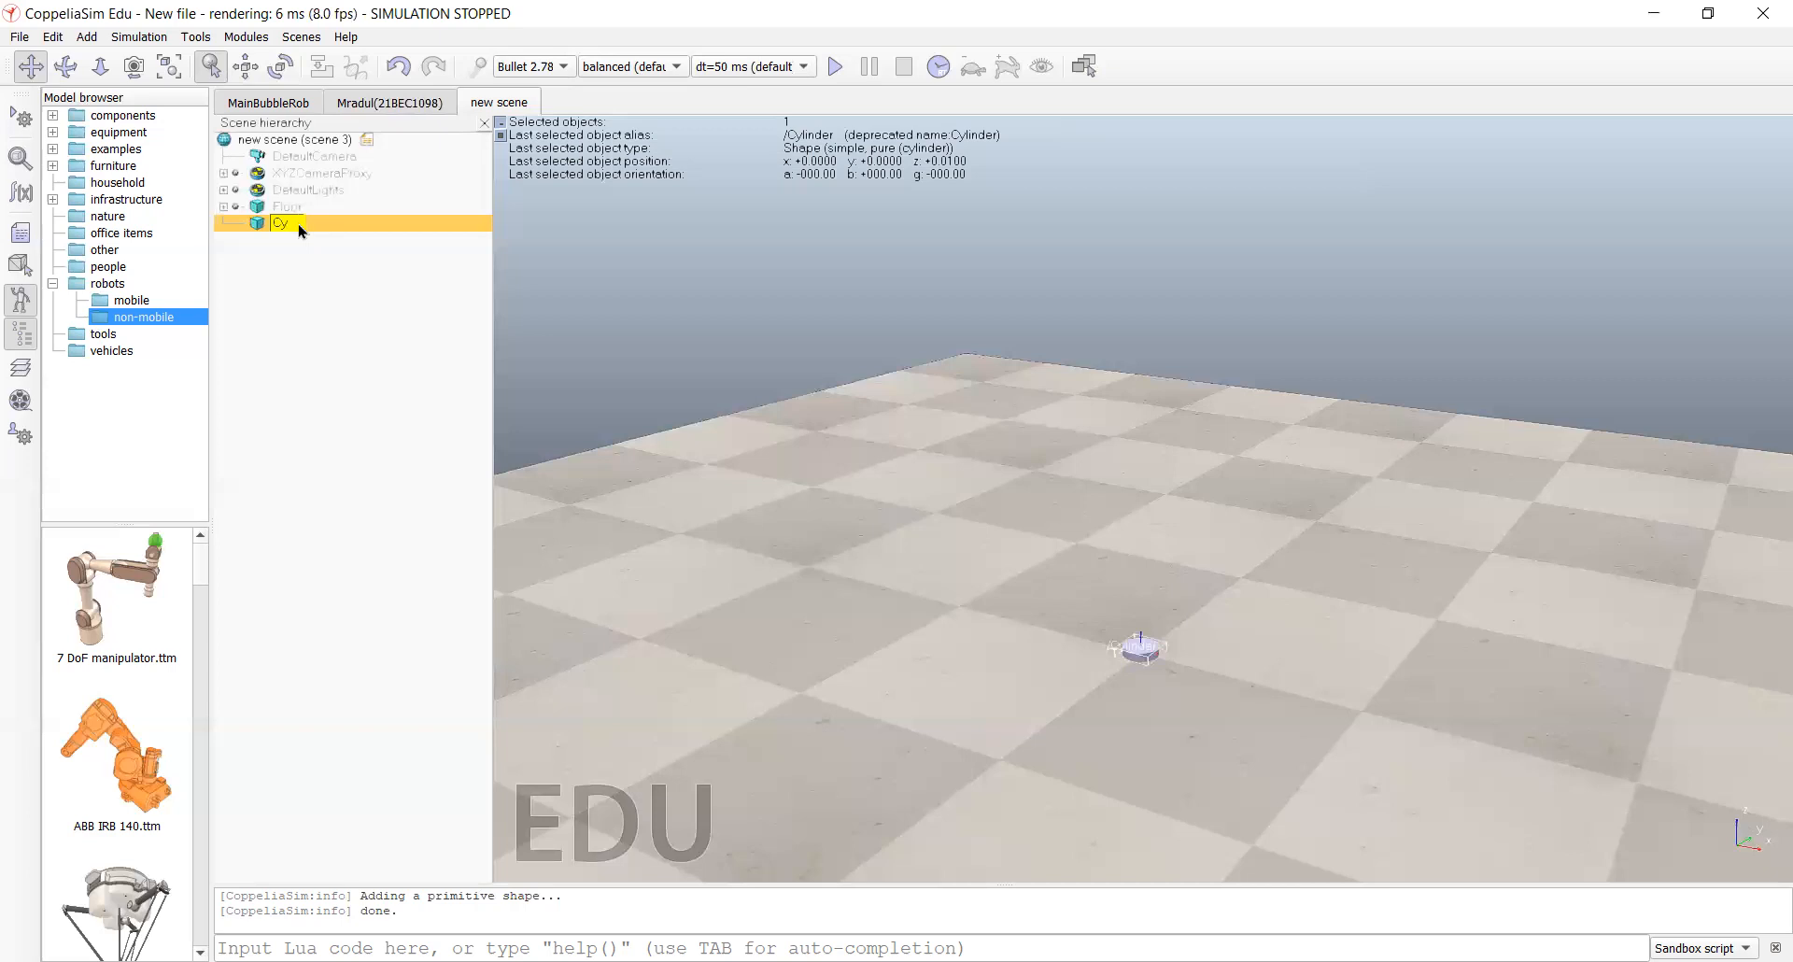
pyautogui.write('leftWheel')
pyautogui.press('Return')
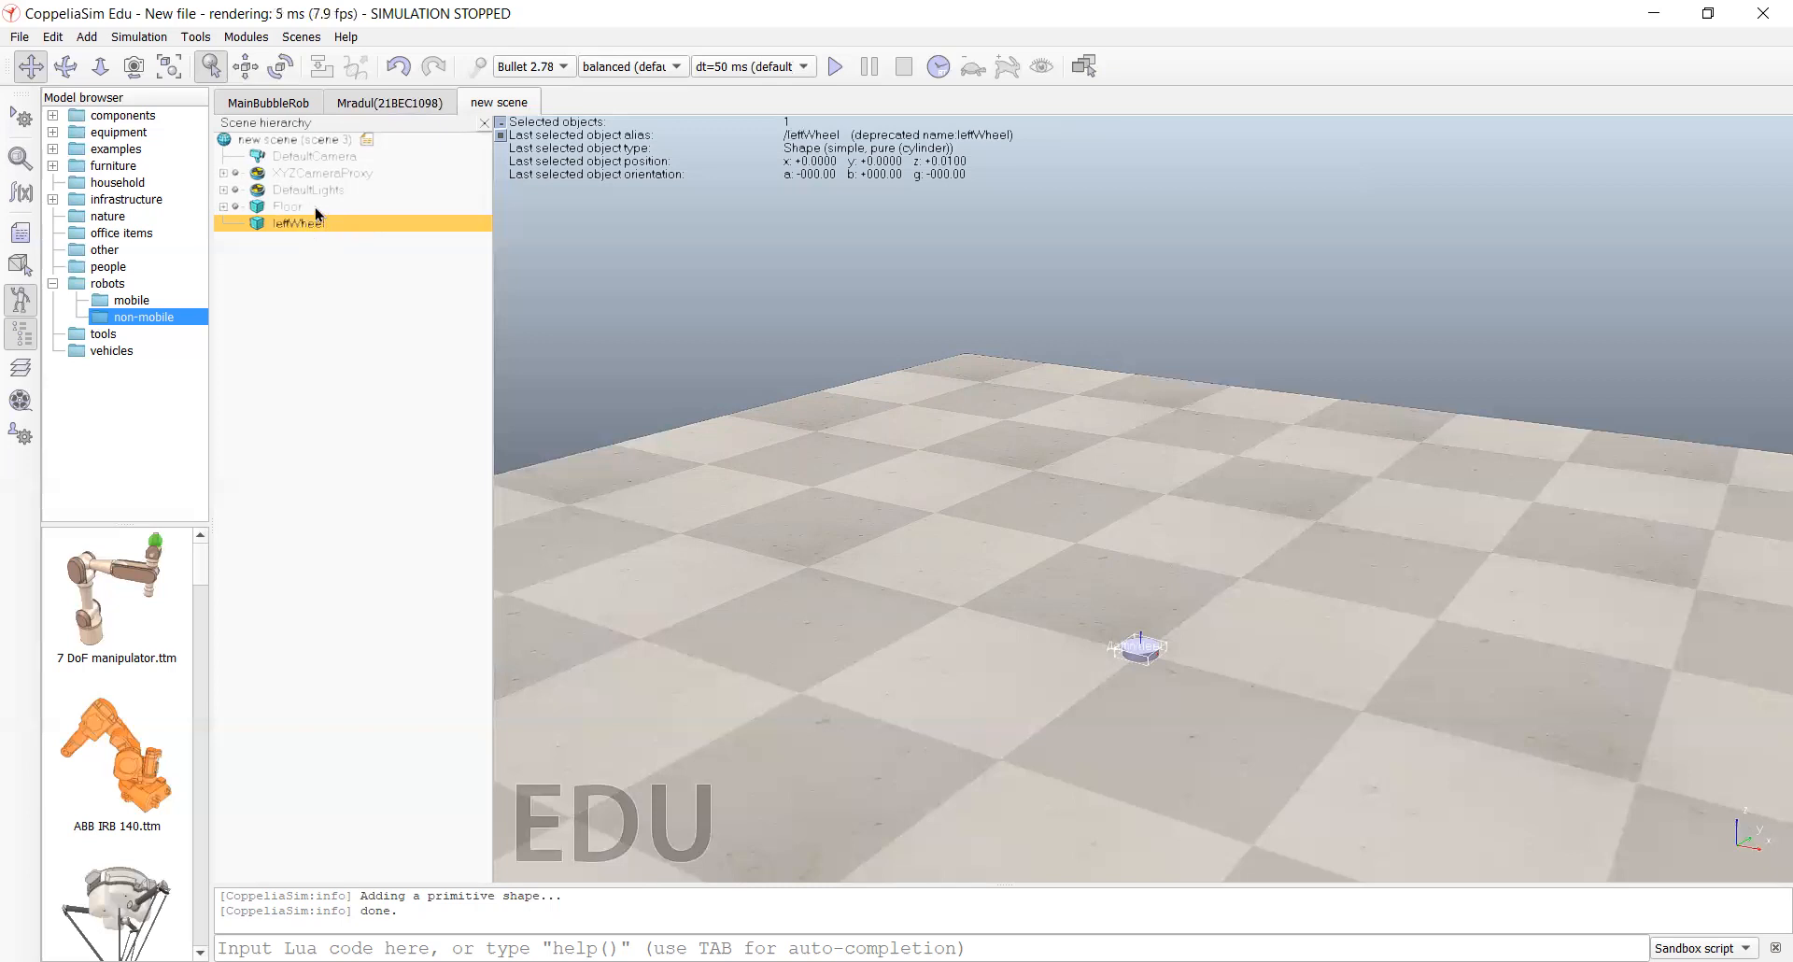
# Step: Position leftWheel relative to the world at X 0.05, Y 0.1 and Z 0.04 m, and close the position settings
pyautogui.click(245, 69)
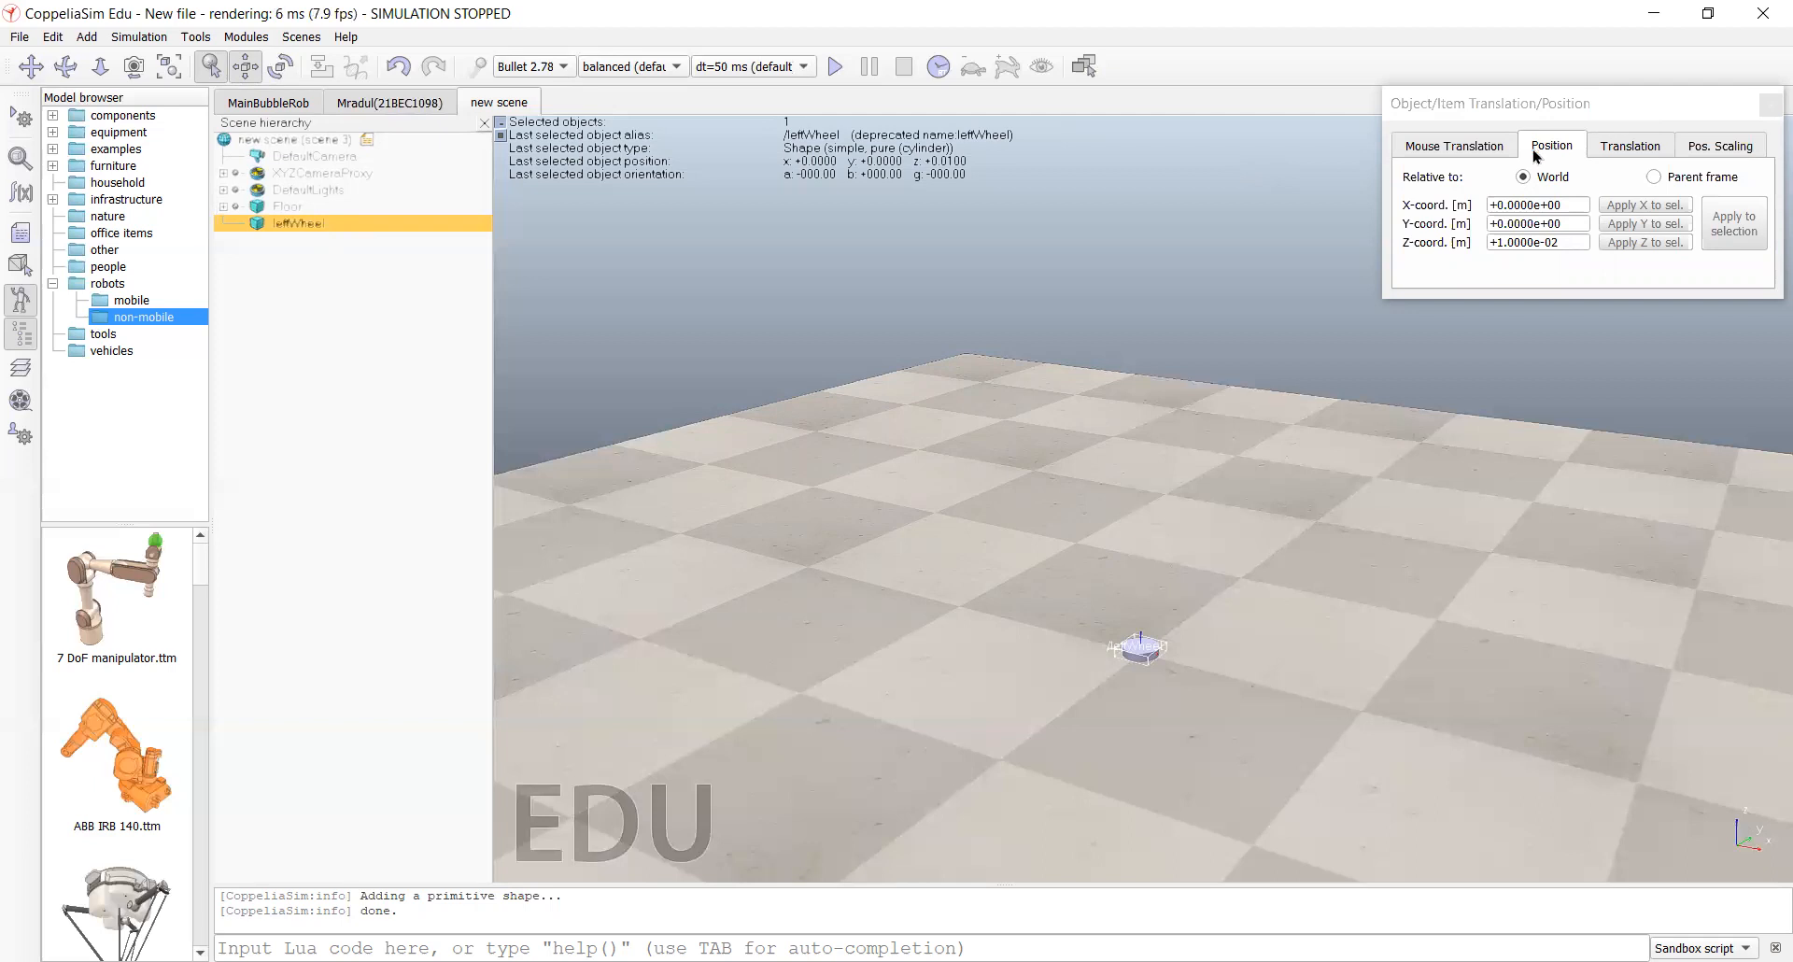
pyautogui.click(1573, 209)
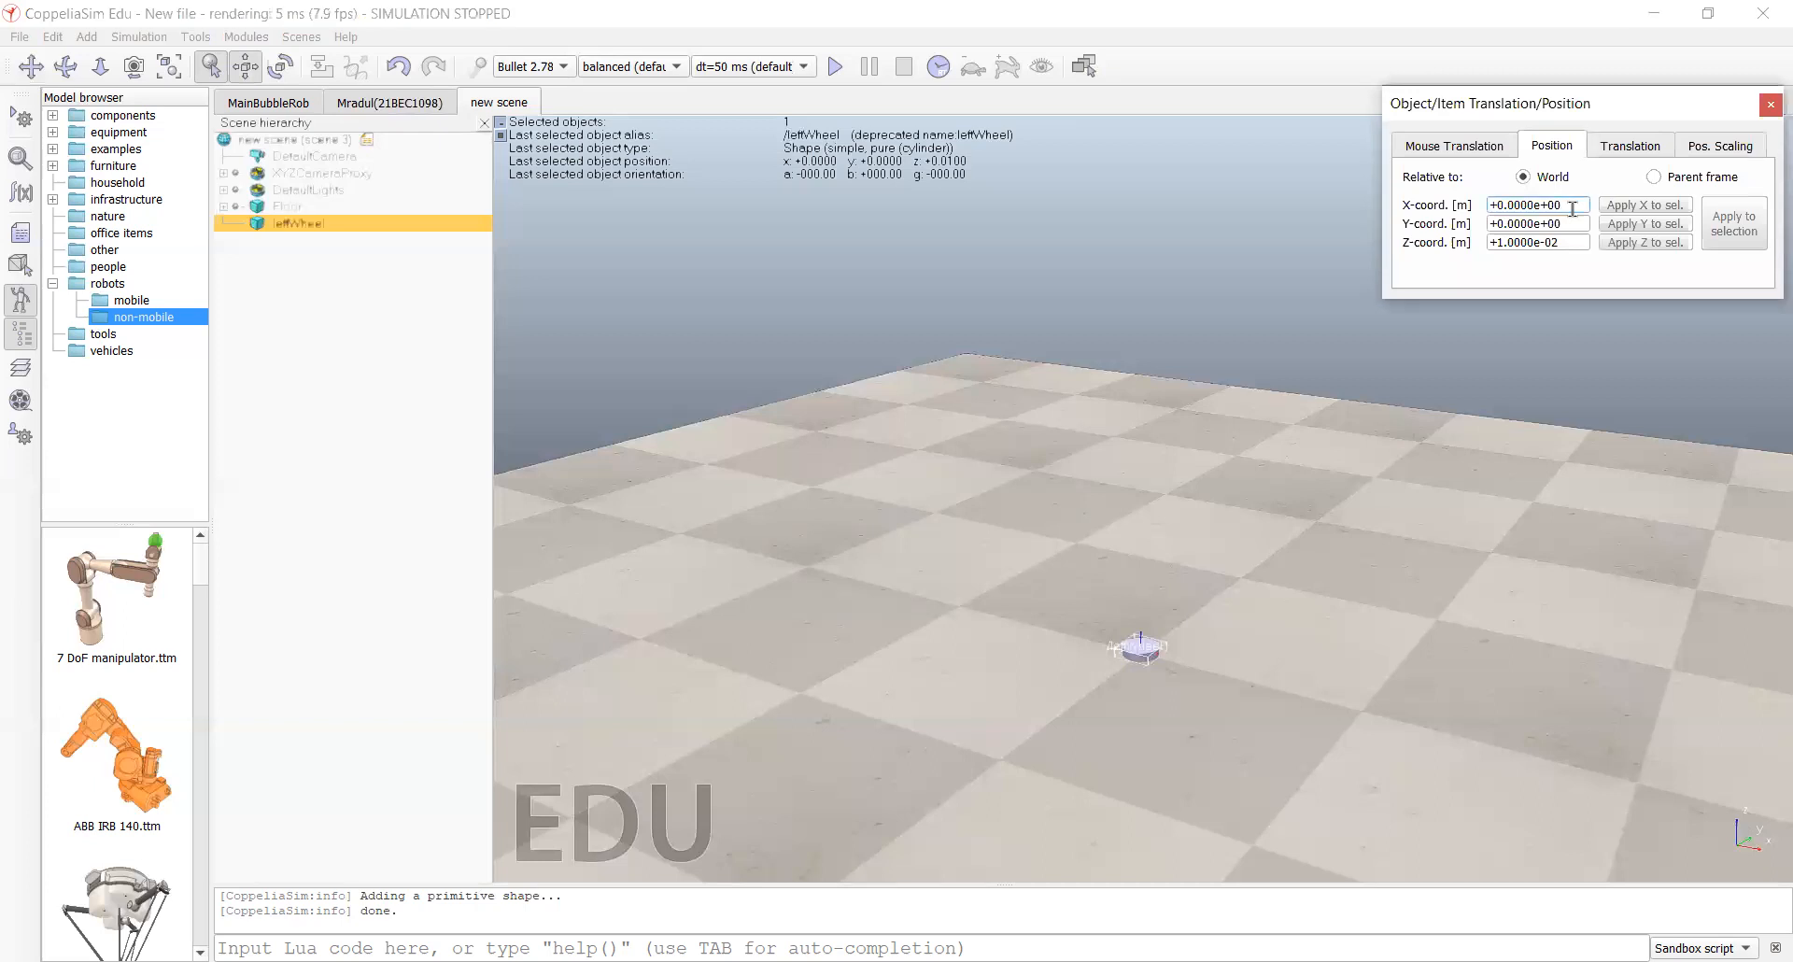
pyautogui.press('BackSpace')
pyautogui.press('BackSpace')
pyautogui.press('BackSpace')
pyautogui.press('BackSpace')
pyautogui.press('BackSpace')
pyautogui.press('BackSpace')
pyautogui.press('BackSpace')
pyautogui.press('BackSpace')
pyautogui.press('BackSpace')
pyautogui.press('BackSpace')
pyautogui.press('BackSpace')
pyautogui.write('0')
pyautogui.write('.05')
pyautogui.click(1570, 224)
pyautogui.press('BackSpace')
pyautogui.press('BackSpace')
pyautogui.press('BackSpace')
pyautogui.press('BackSpace')
pyautogui.press('BackSpace')
pyautogui.press('BackSpace')
pyautogui.press('BackSpace')
pyautogui.press('BackSpace')
pyautogui.press('BackSpace')
pyautogui.press('BackSpace')
pyautogui.press('BackSpace')
pyautogui.write('0.')
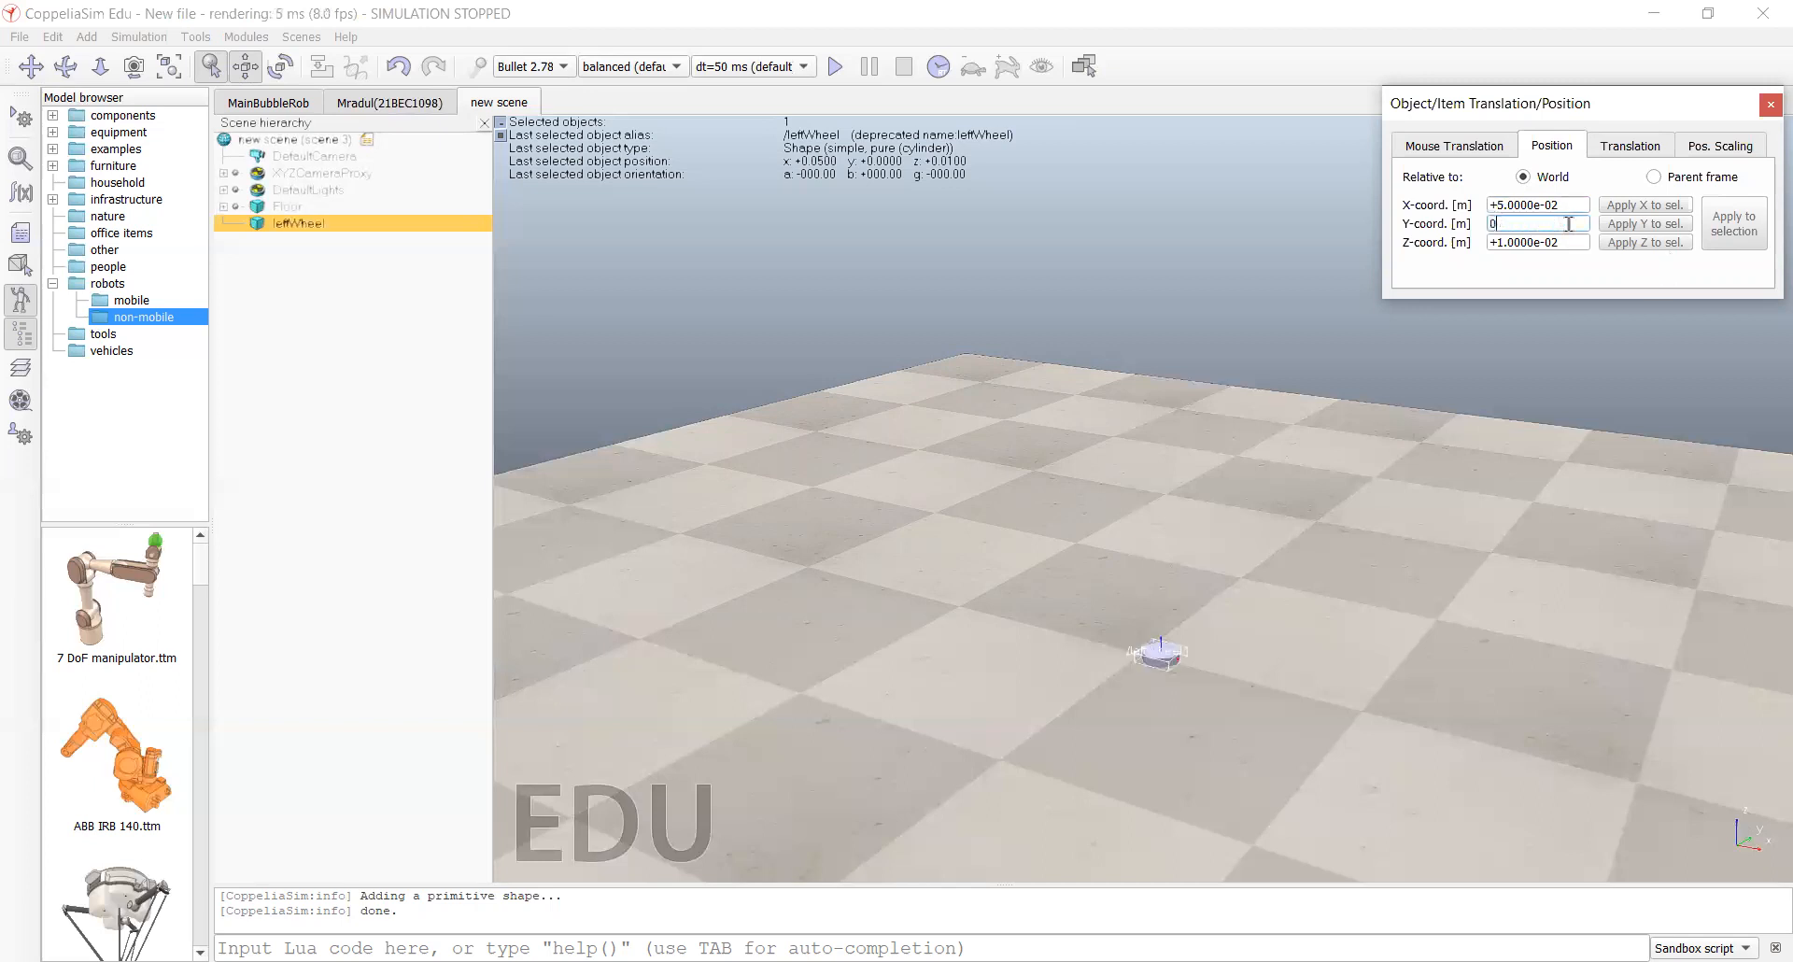
pyautogui.write('1')
pyautogui.click(1577, 244)
pyautogui.press('BackSpace')
pyautogui.press('BackSpace')
pyautogui.press('BackSpace')
pyautogui.press('BackSpace')
pyautogui.press('BackSpace')
pyautogui.press('BackSpace')
pyautogui.press('BackSpace')
pyautogui.press('BackSpace')
pyautogui.press('BackSpace')
pyautogui.press('BackSpace')
pyautogui.press('BackSpace')
pyautogui.write('0.04')
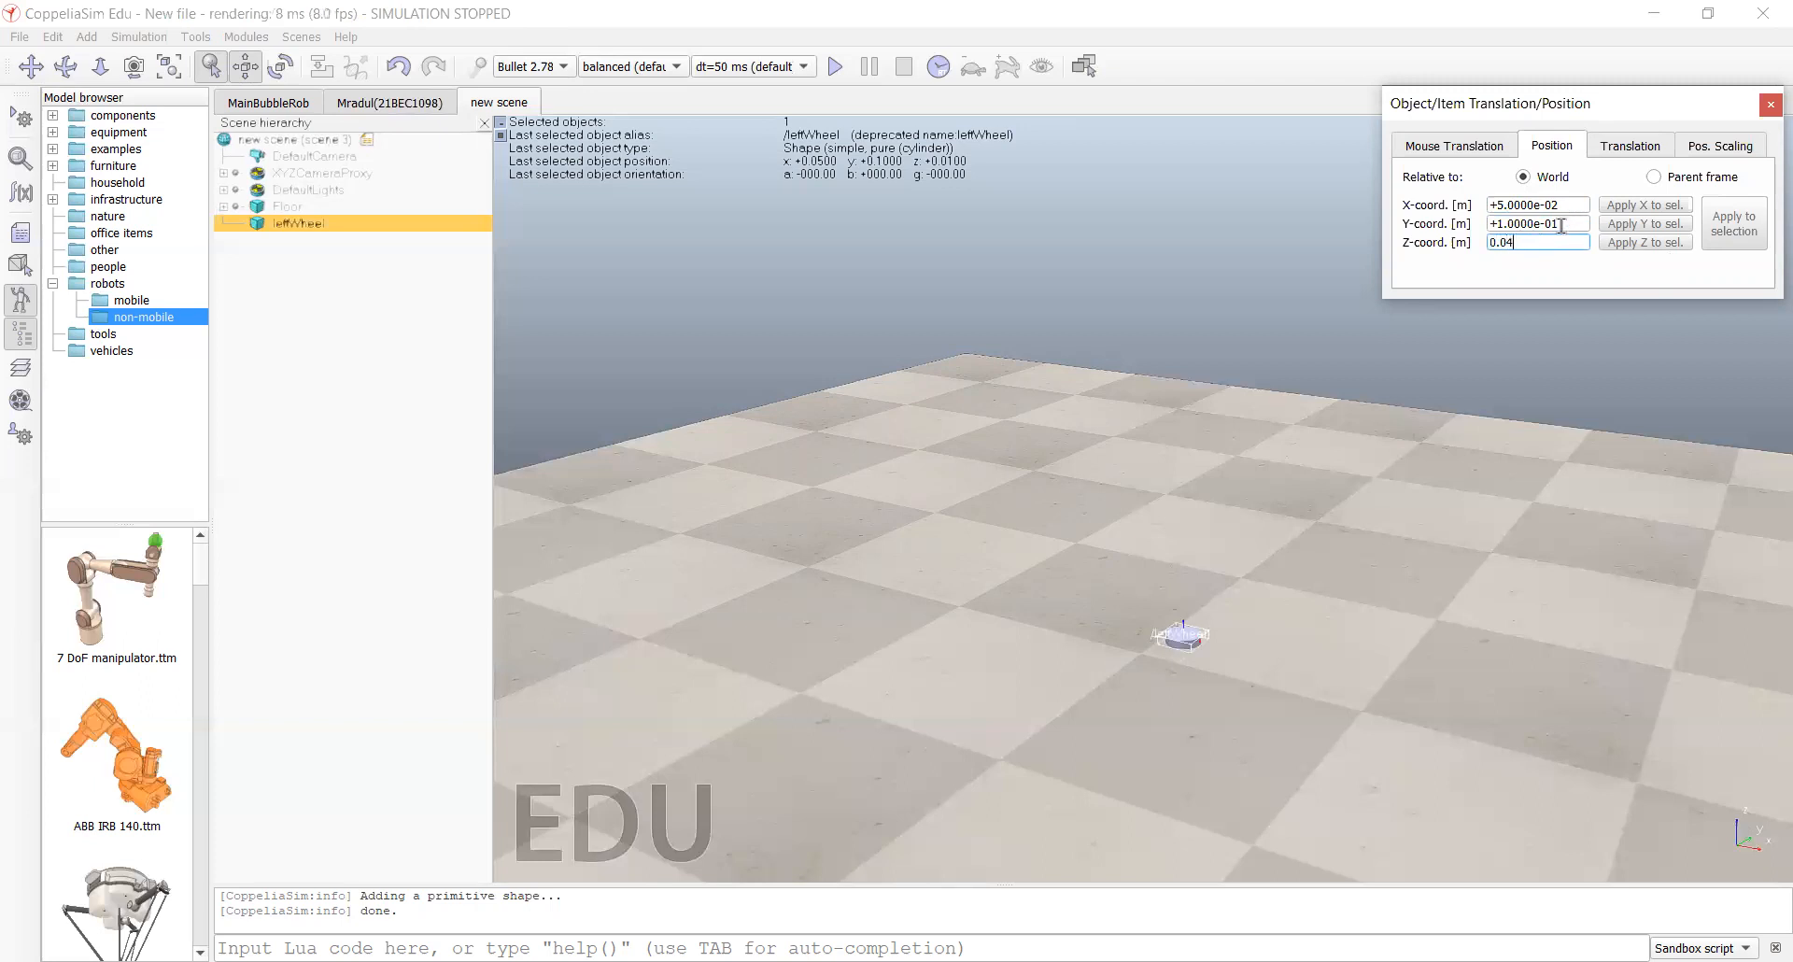
pyautogui.press('Return')
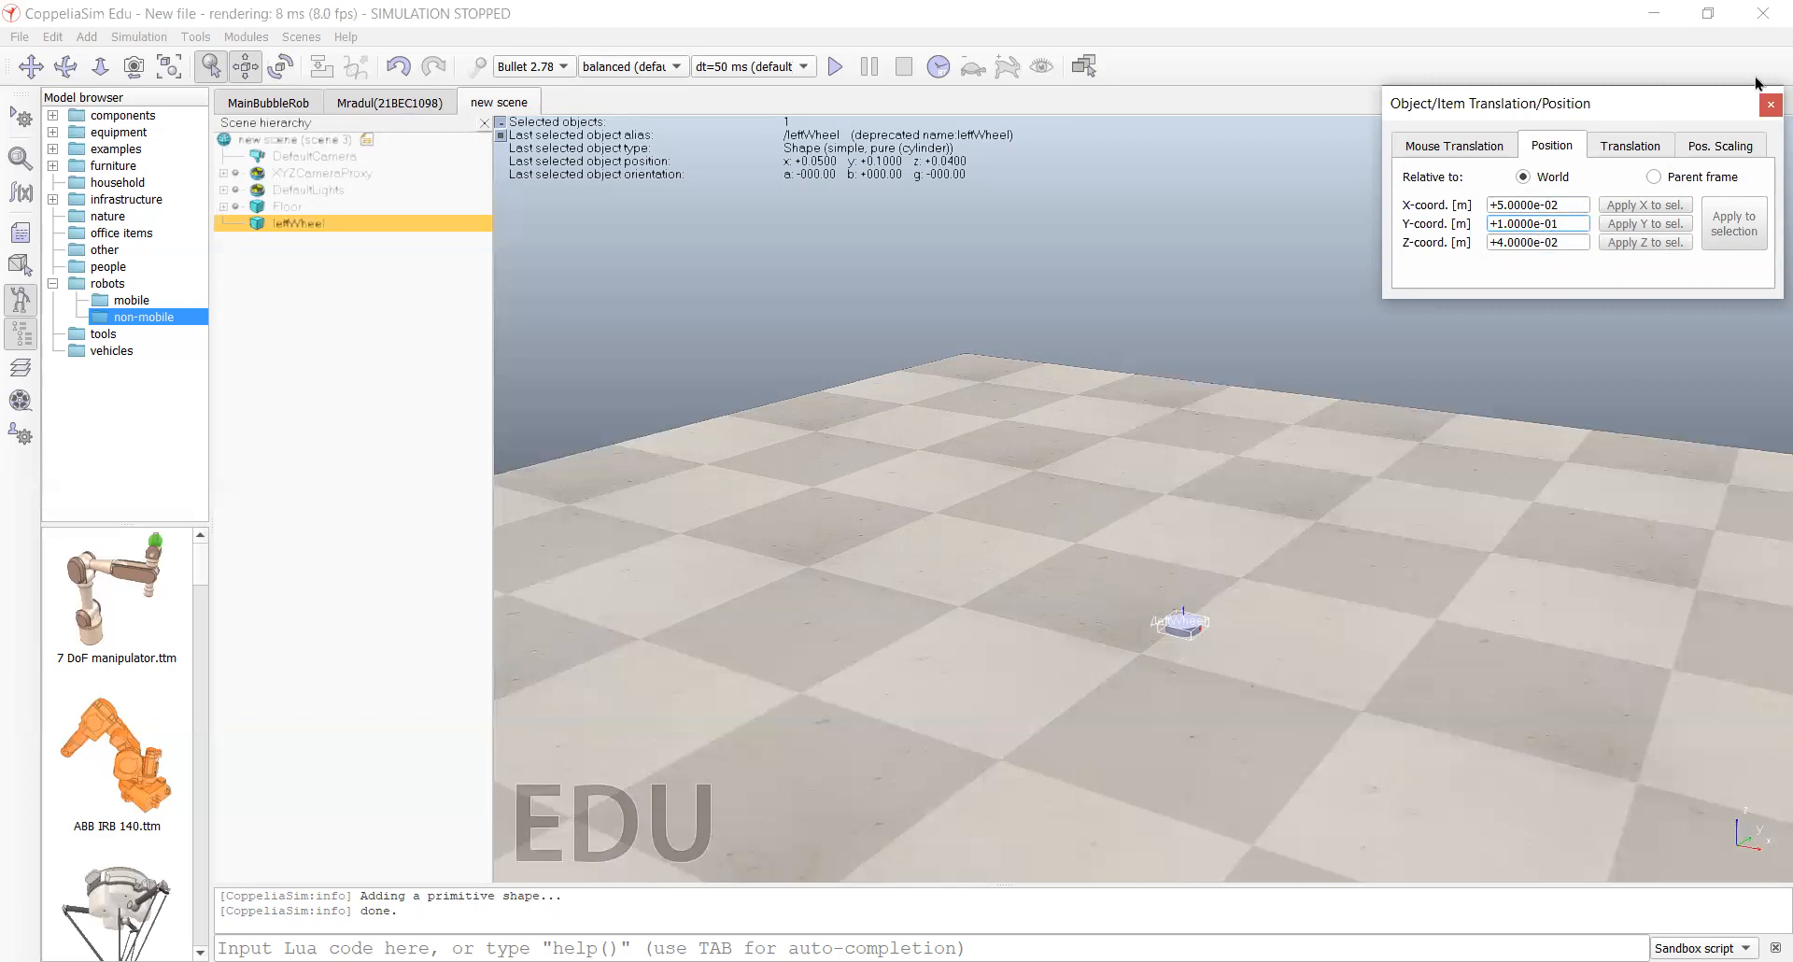
pyautogui.click(246, 66)
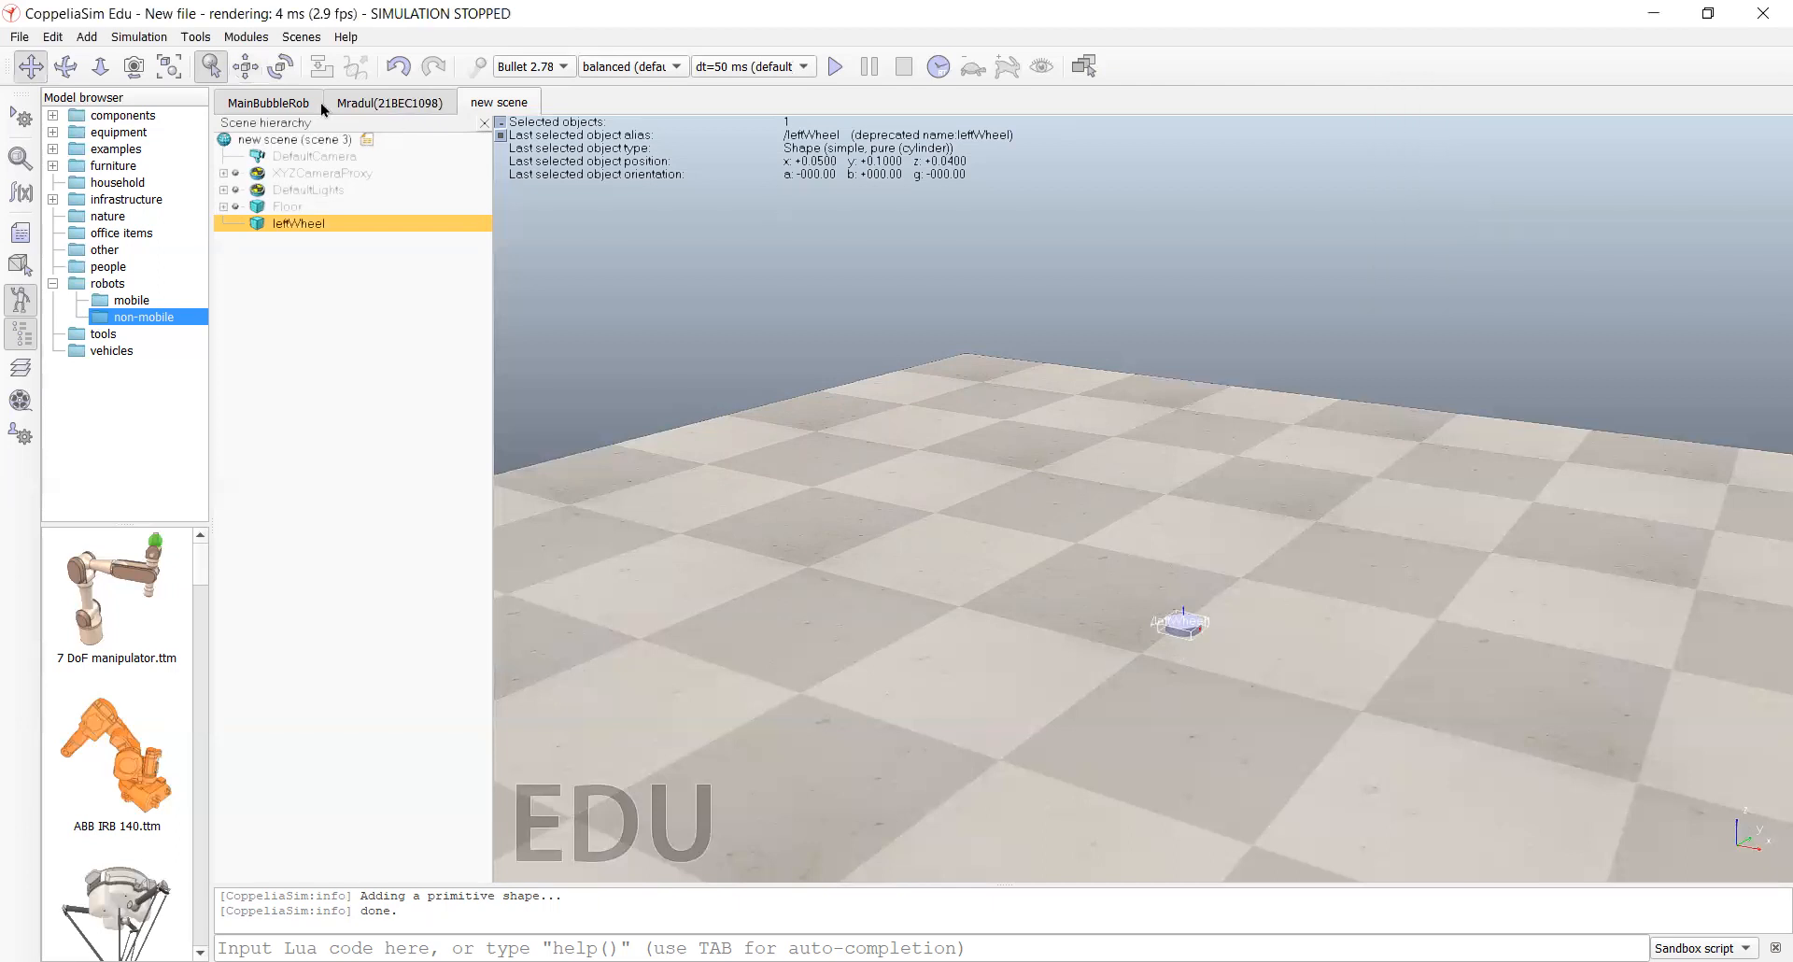
# Step: Set leftWheel's orientation relative to the world to an Alpha of -90 degrees, then close the rotation settings and clear the selection
pyautogui.click(282, 66)
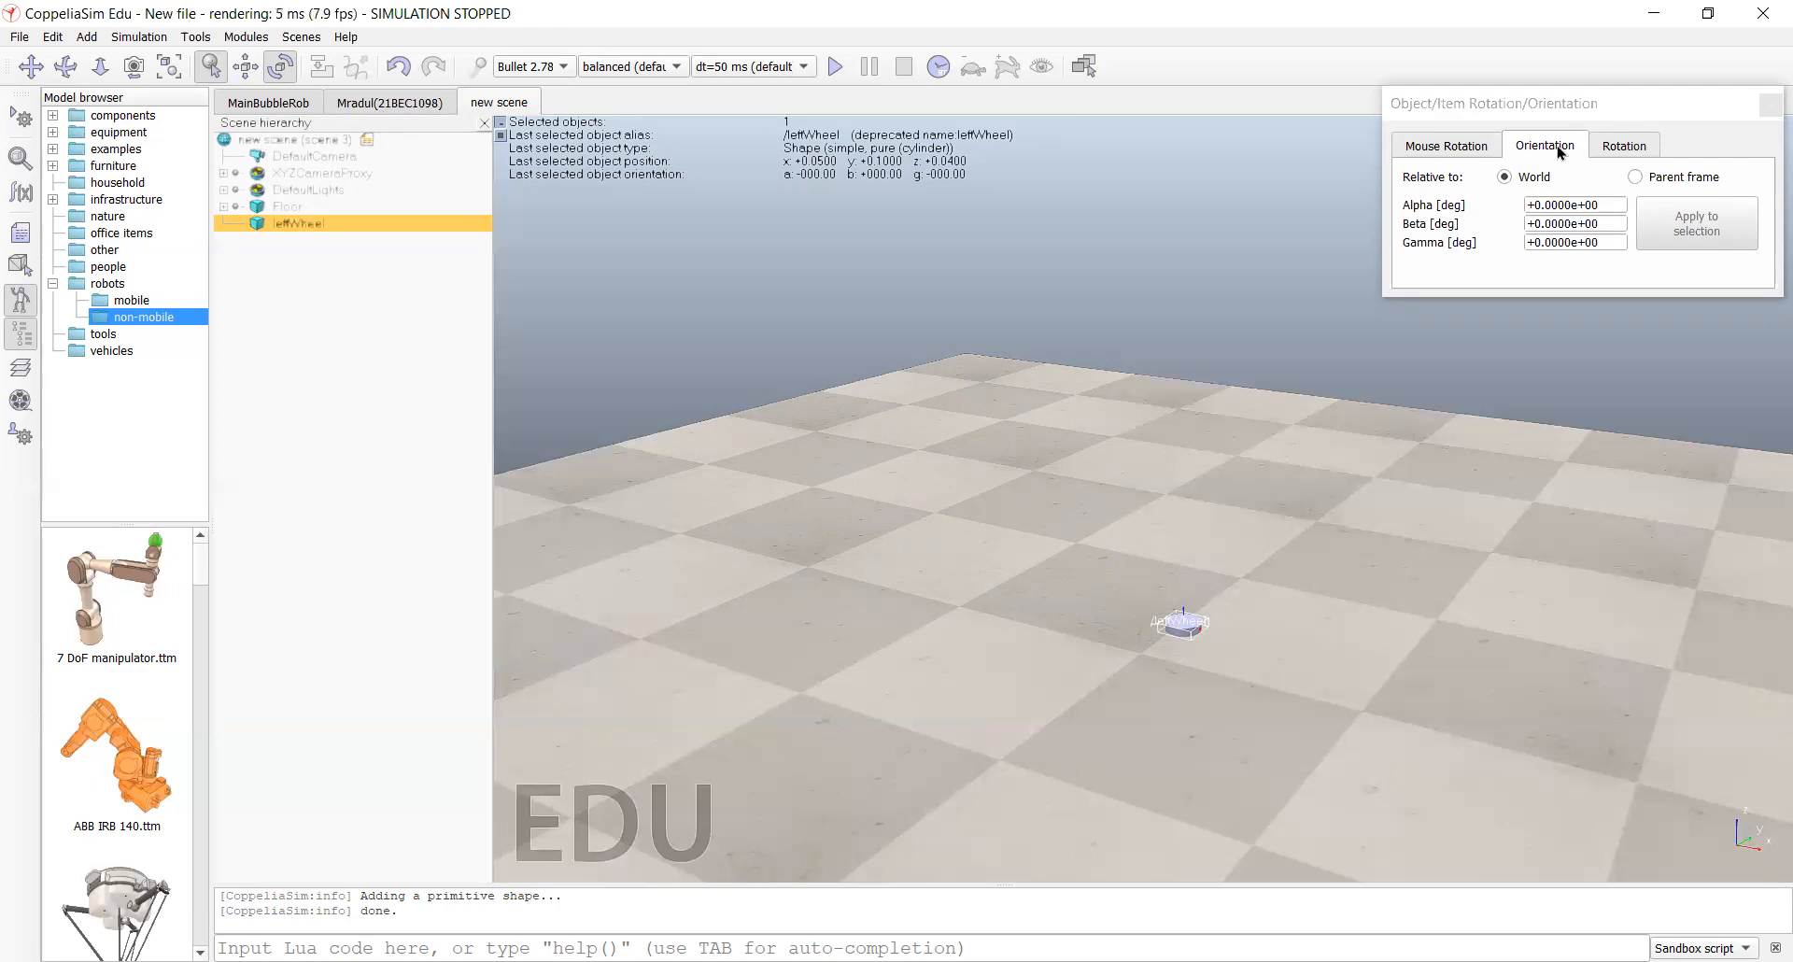
pyautogui.click(1606, 206)
pyautogui.press('BackSpace')
pyautogui.press('BackSpace')
pyautogui.press('BackSpace')
pyautogui.press('BackSpace')
pyautogui.press('BackSpace')
pyautogui.press('BackSpace')
pyautogui.press('BackSpace')
pyautogui.press('BackSpace')
pyautogui.press('BackSpace')
pyautogui.press('BackSpace')
pyautogui.press('BackSpace')
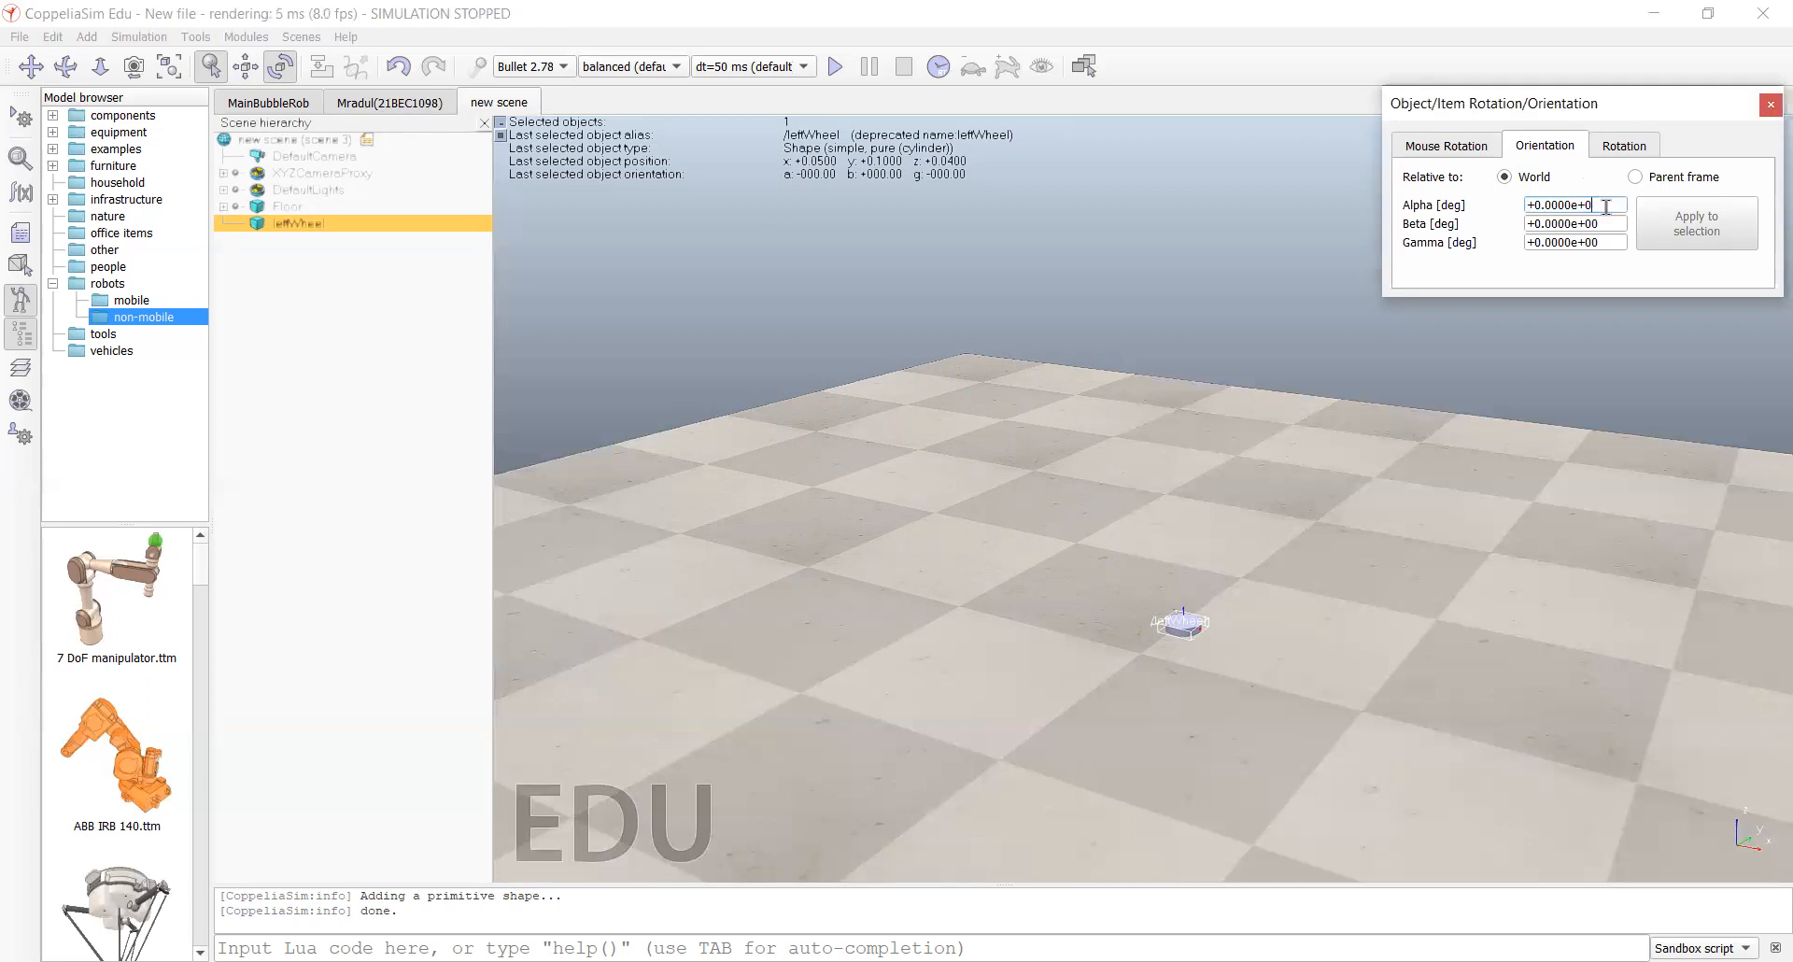
pyautogui.write('-90')
pyautogui.press('Return')
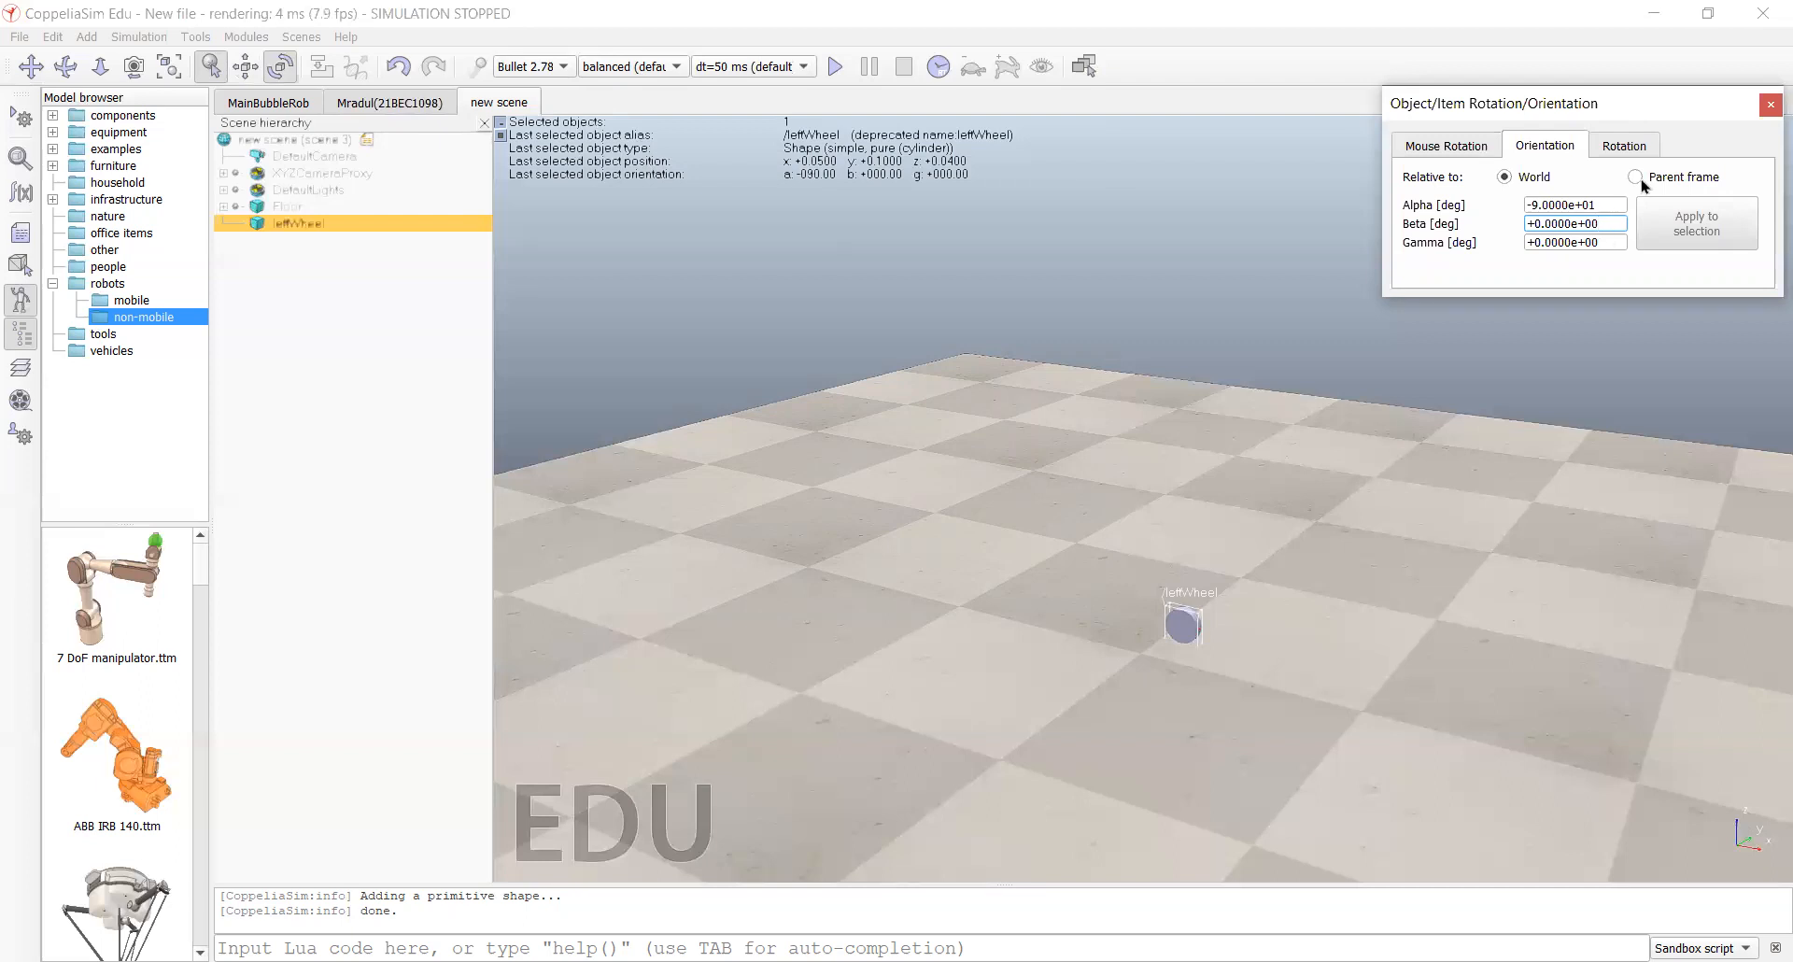
pyautogui.click(1630, 148)
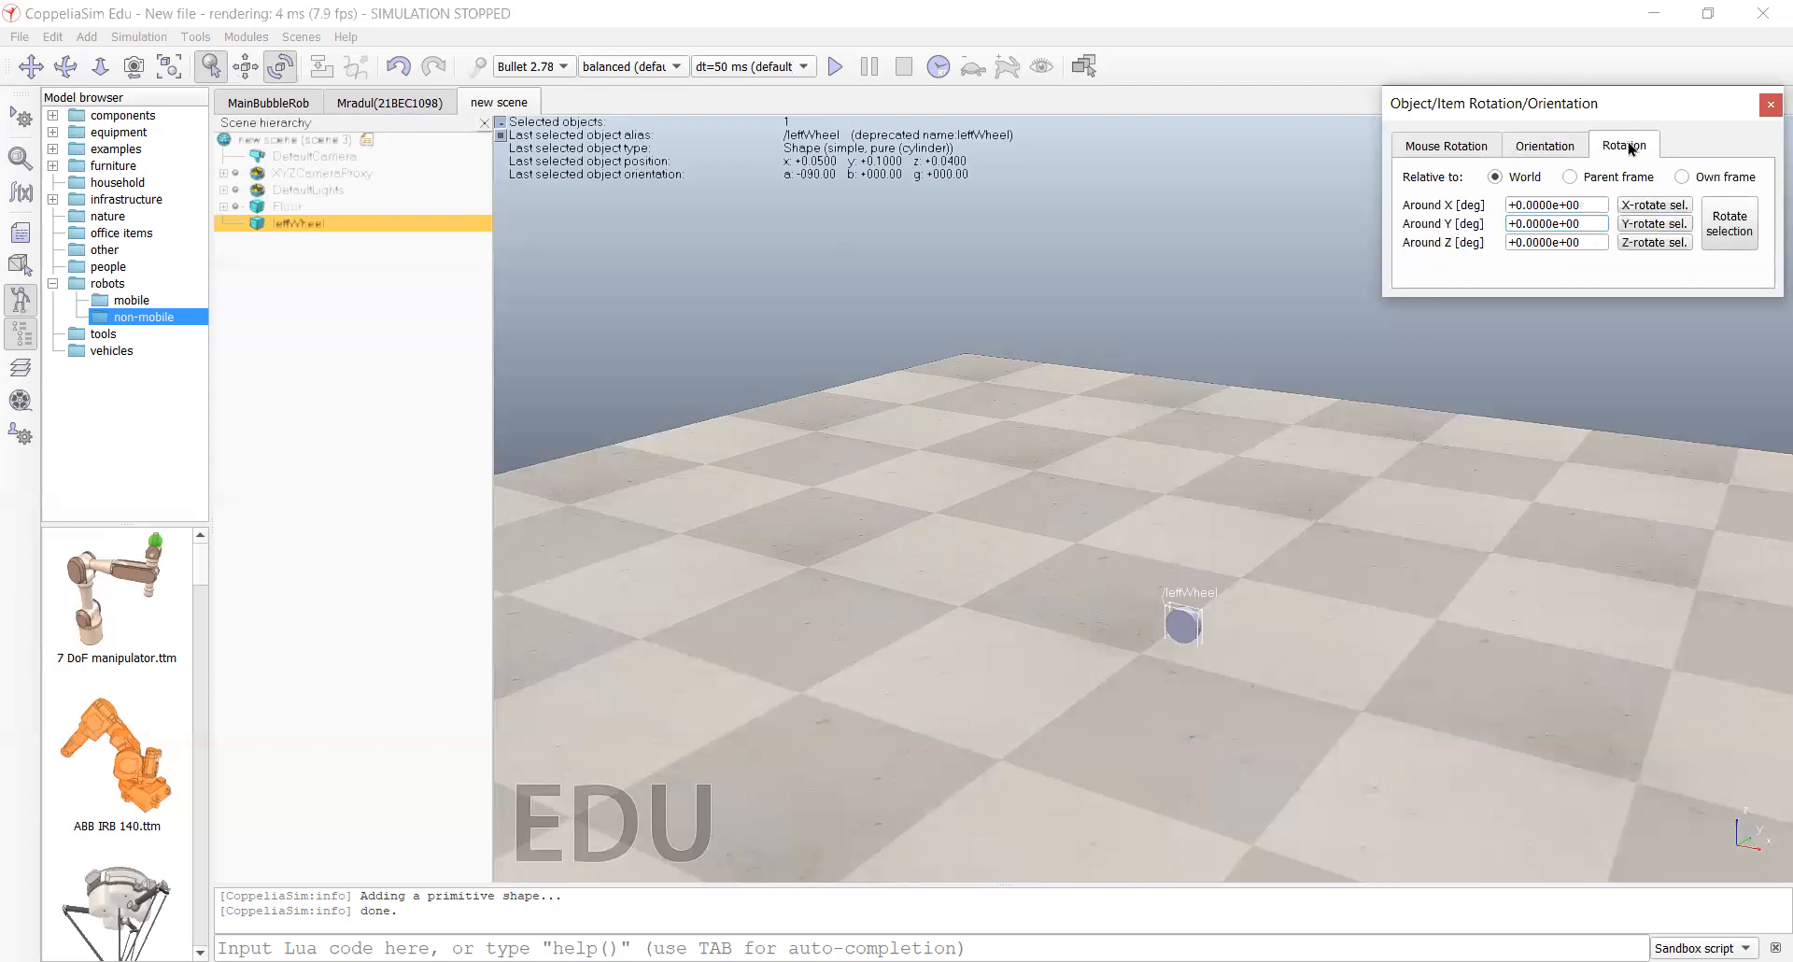
pyautogui.click(1730, 225)
pyautogui.click(1768, 110)
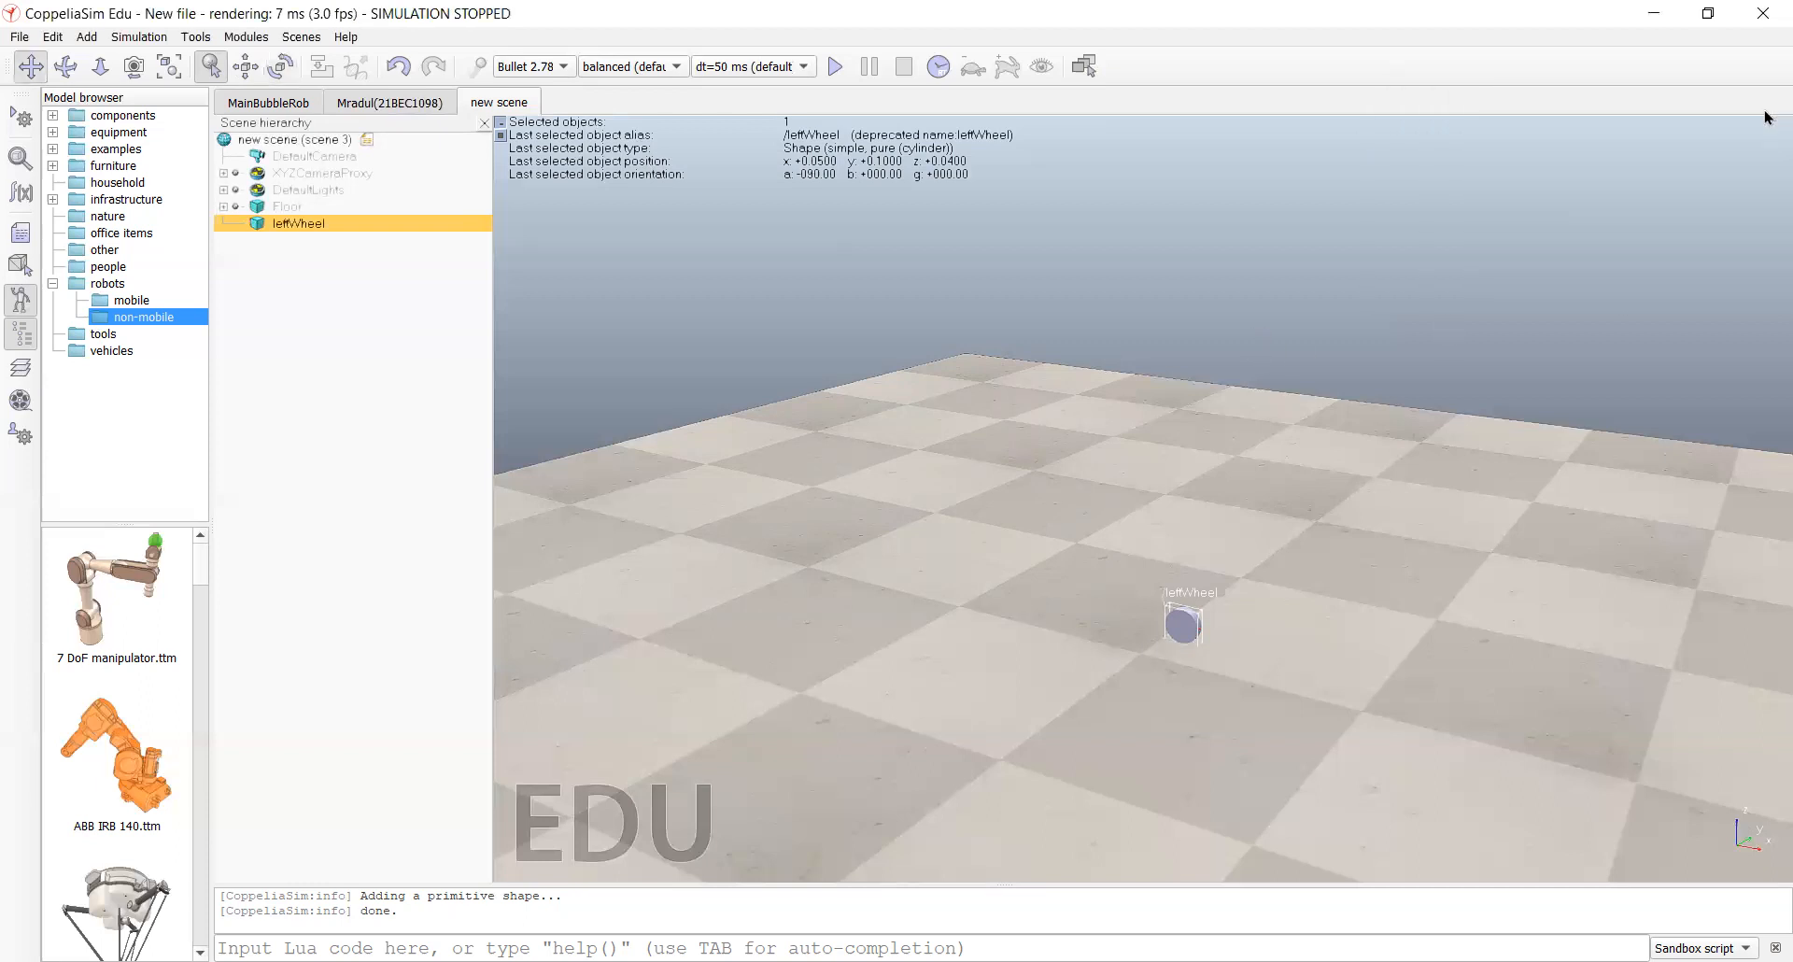
pyautogui.click(489, 430)
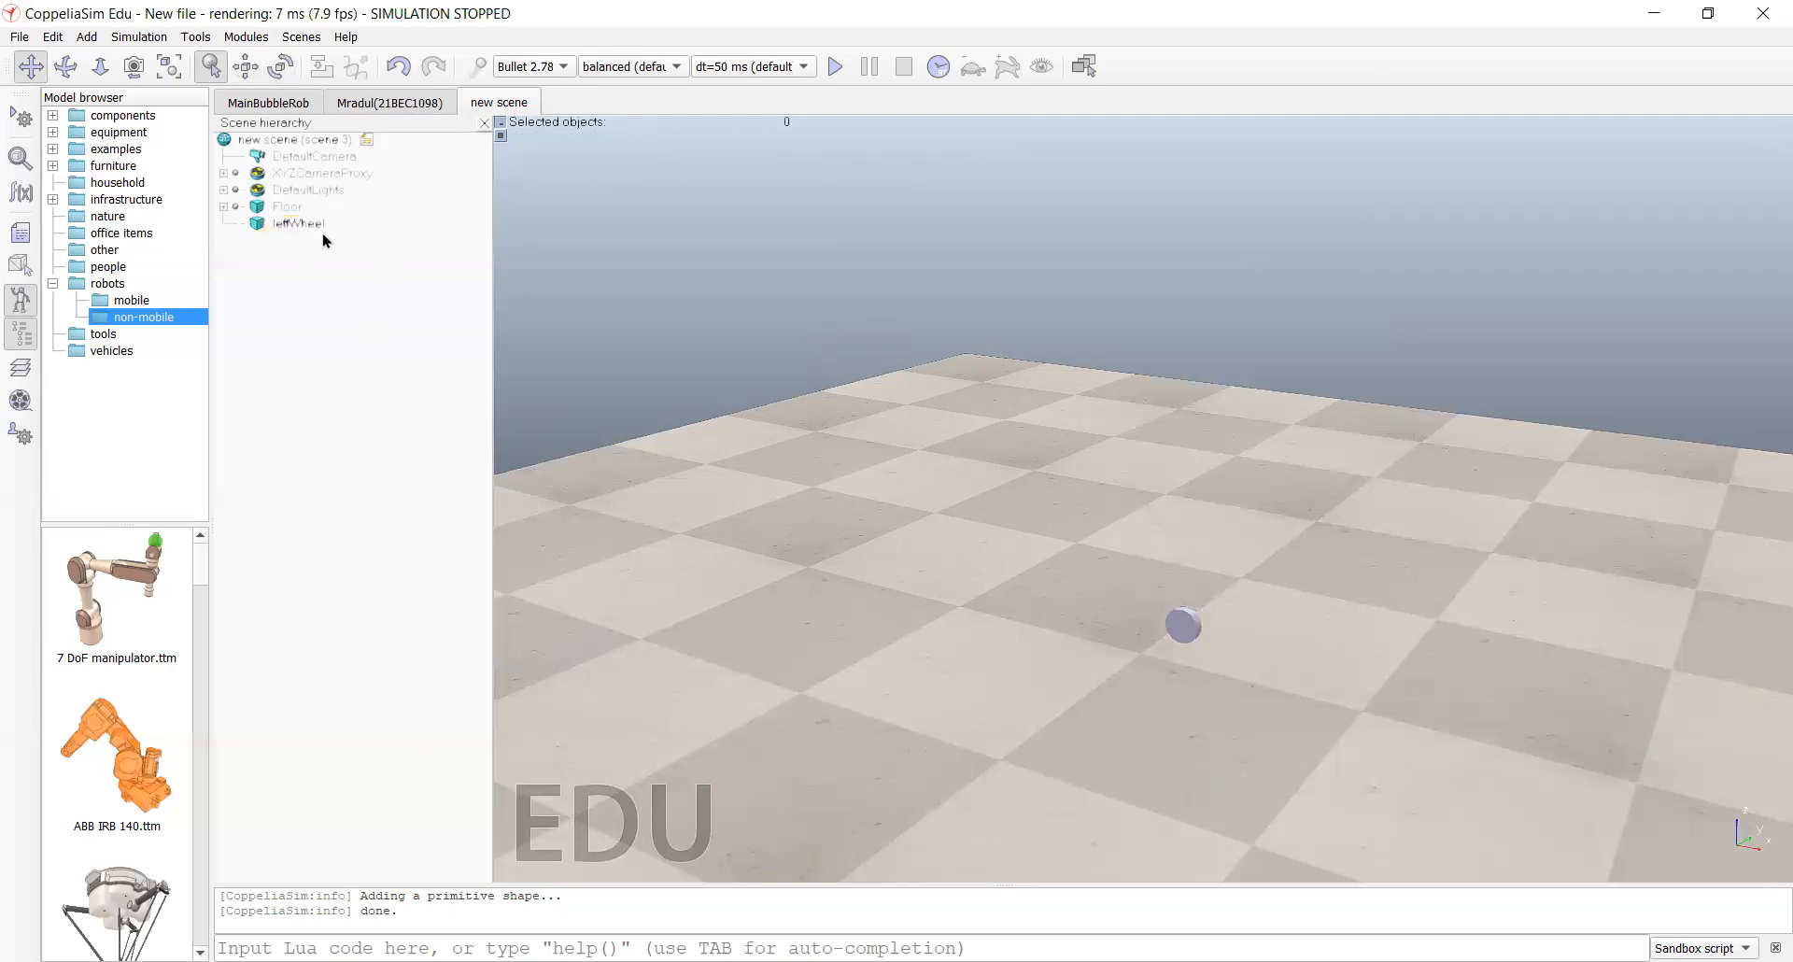
# Step: Duplicate leftWheel in the scene and rename the copy to righWheel
pyautogui.click(297, 224)
pyautogui.hotkey('ctrl', 'v')
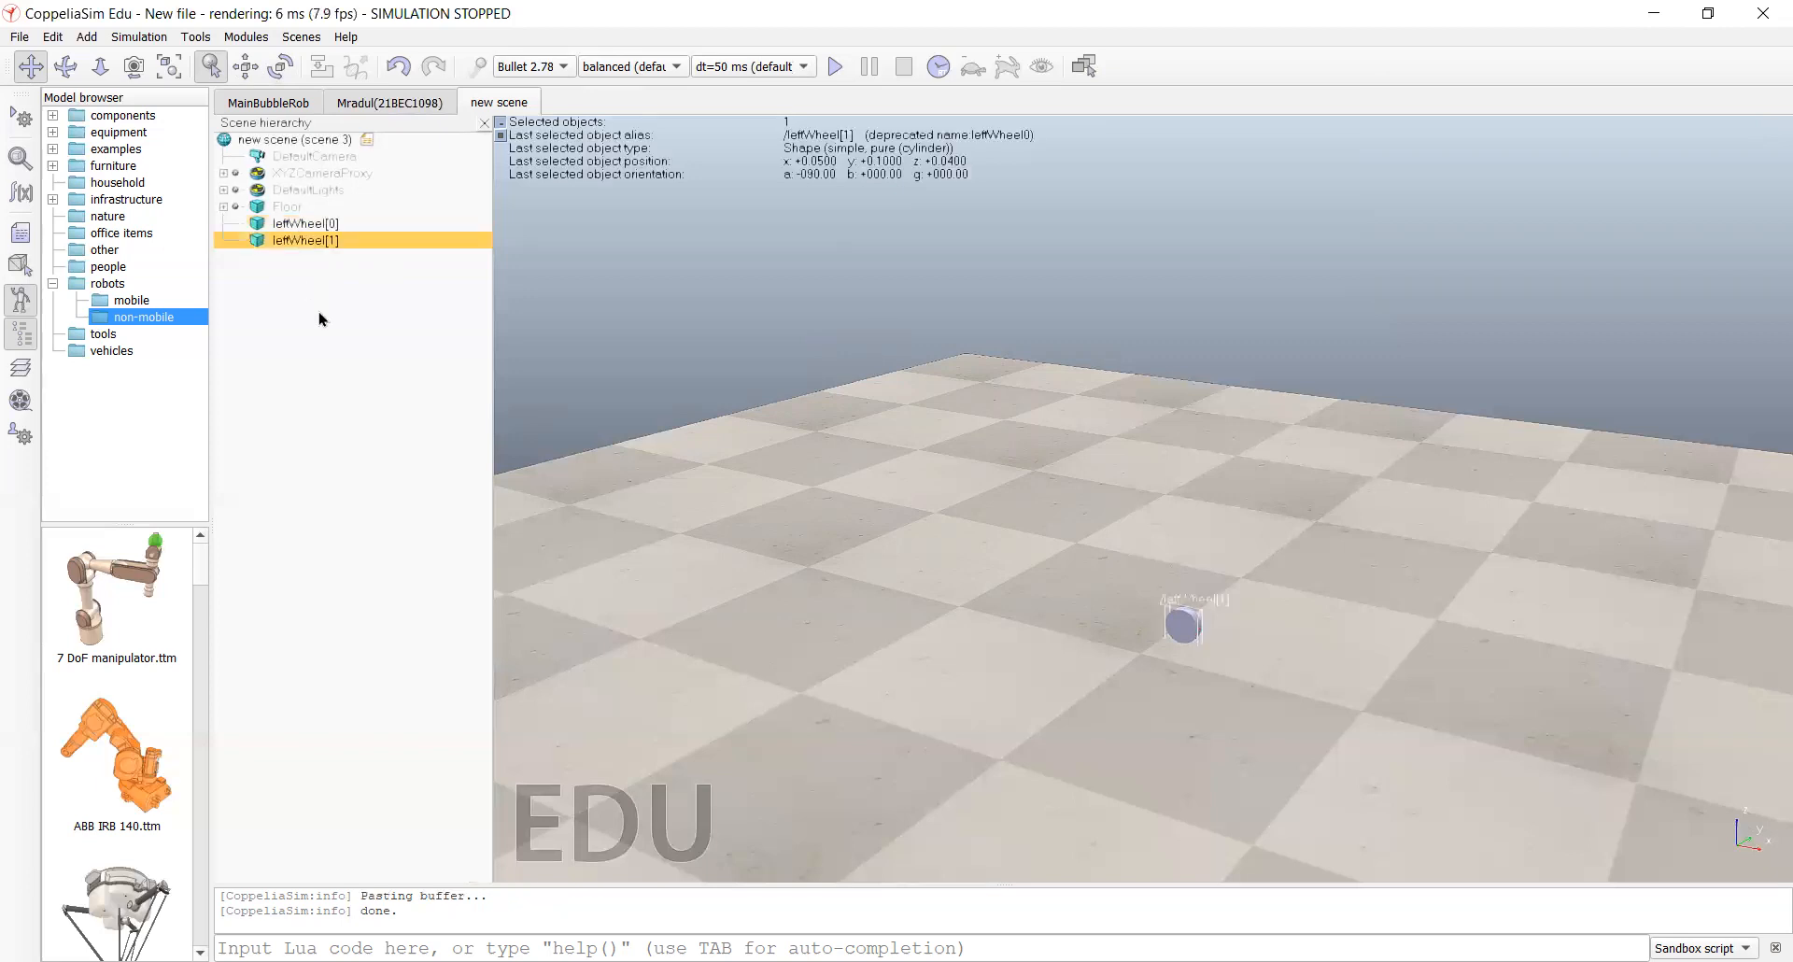
pyautogui.doubleClick(332, 241)
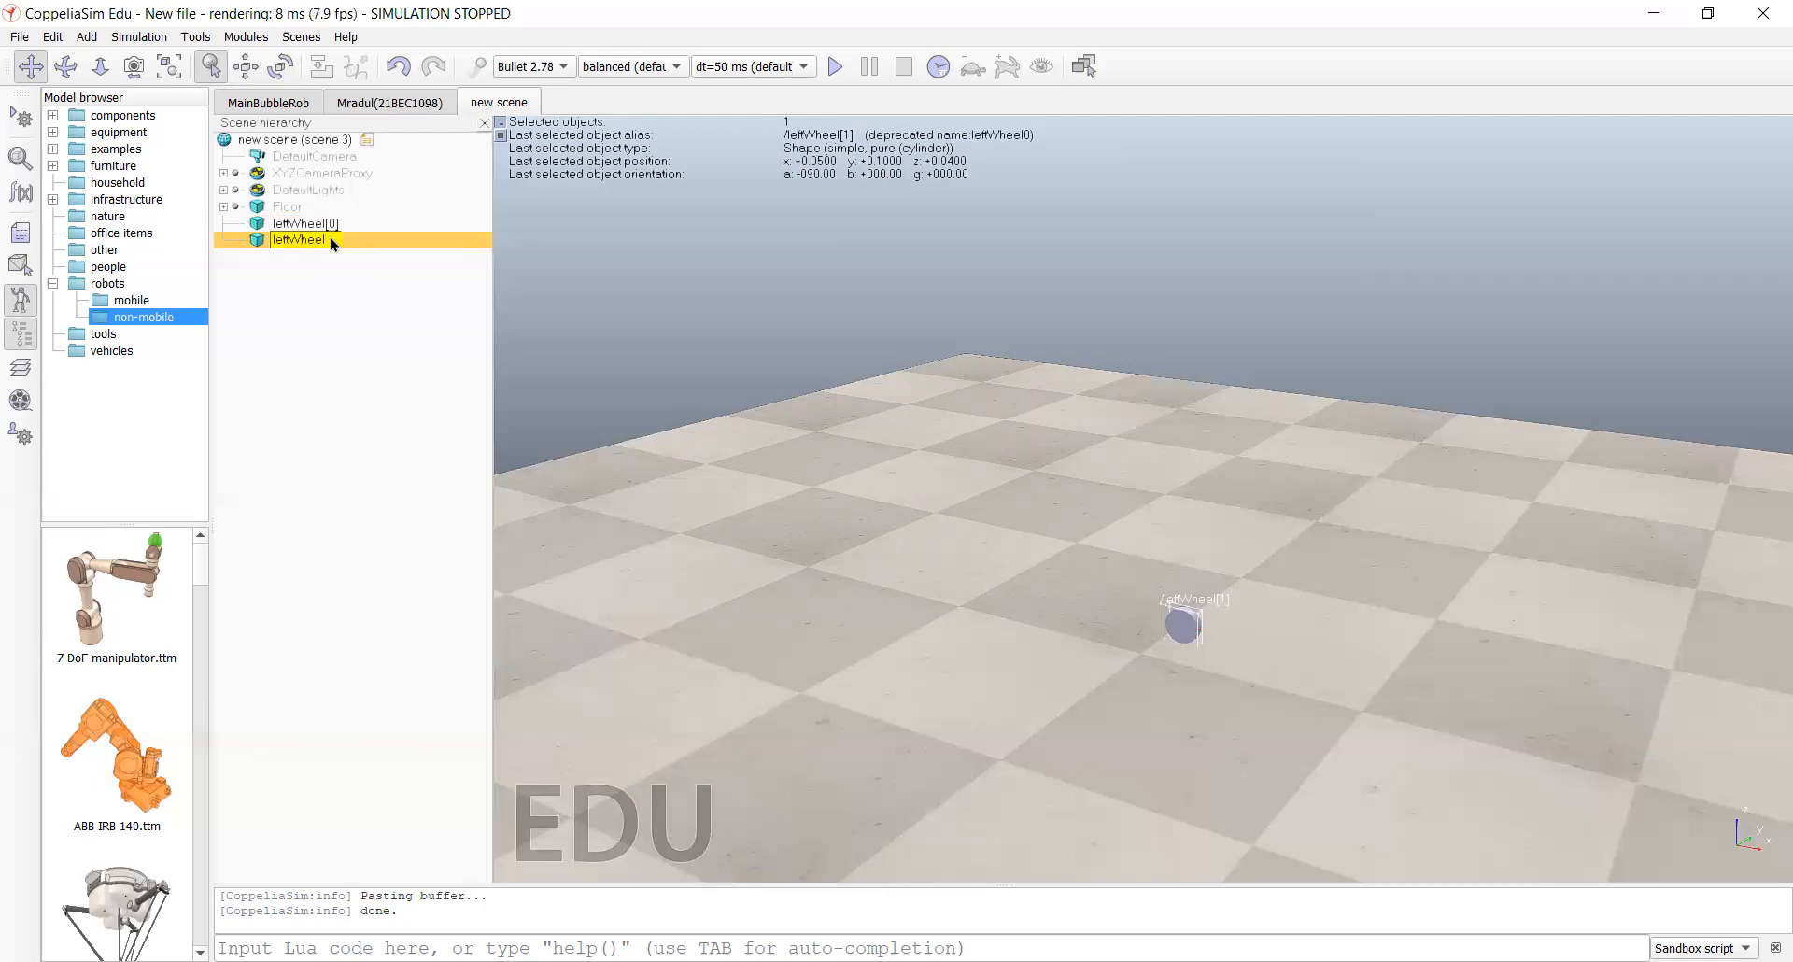
pyautogui.press('Delete')
pyautogui.press('Delete')
pyautogui.press('Delete')
pyautogui.press('Delete')
pyautogui.write('nigh')
pyautogui.press('Return')
pyautogui.click(893, 594)
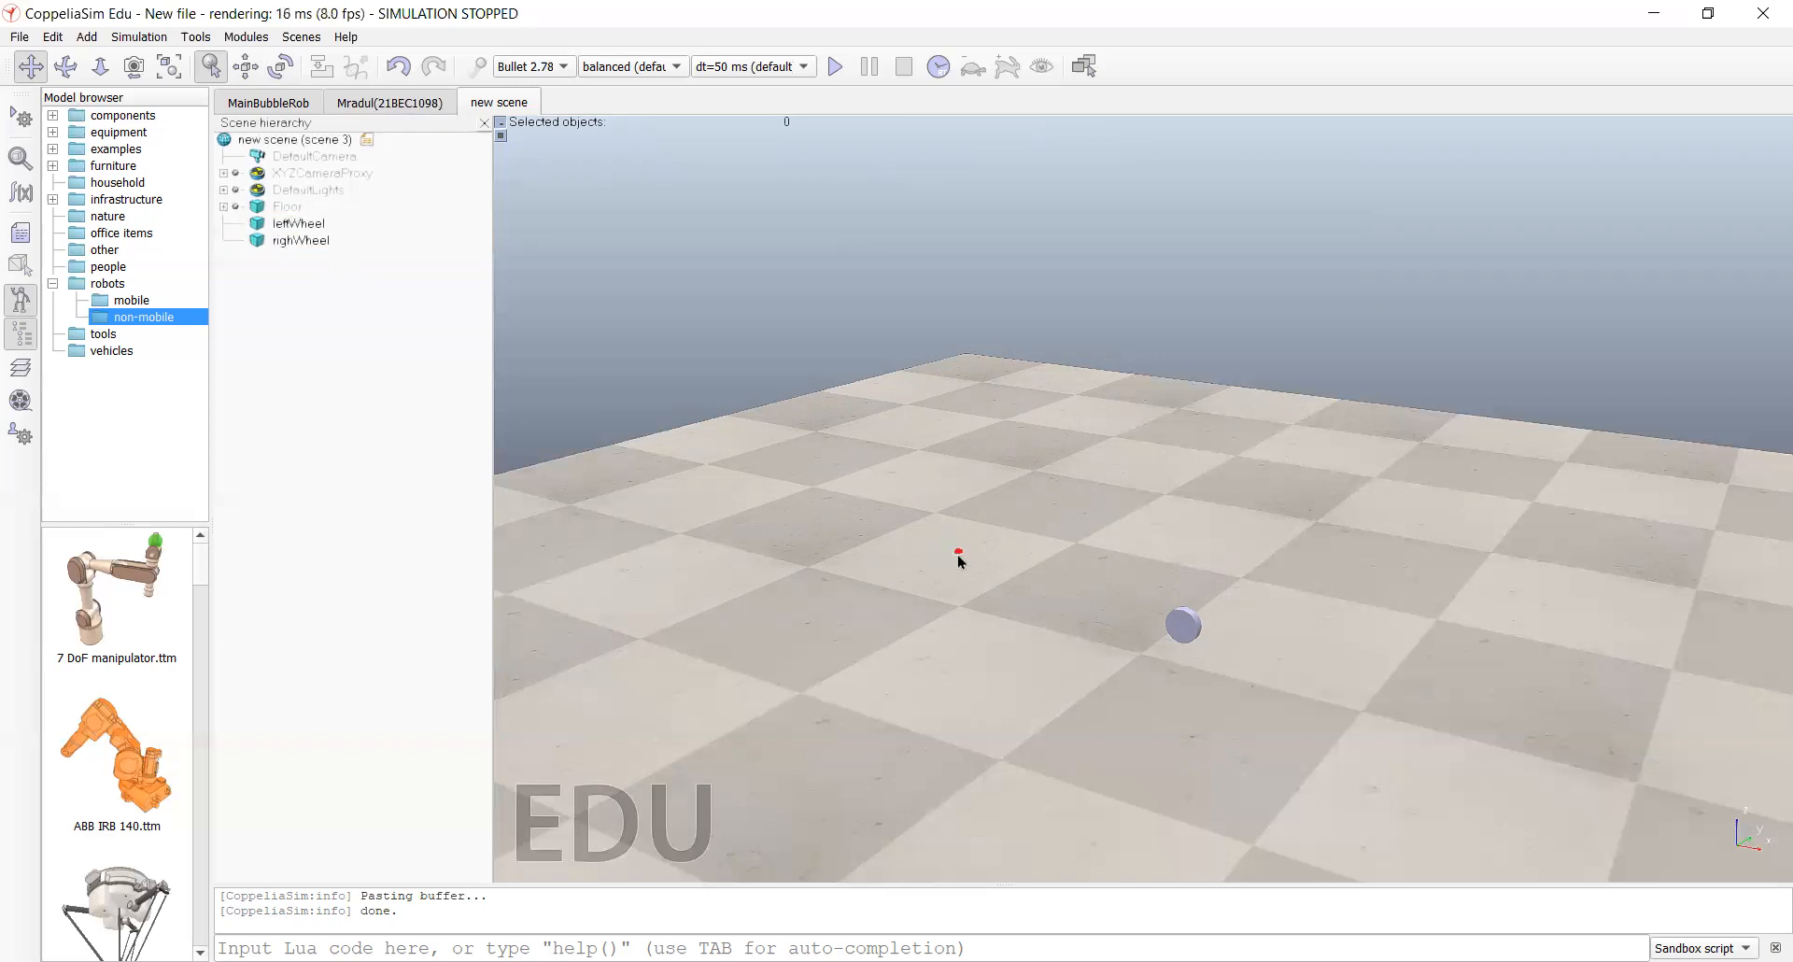
# Step: Set righWheel's Y-coordinate relative to the world to -0.1 m and close the position settings
pyautogui.click(310, 243)
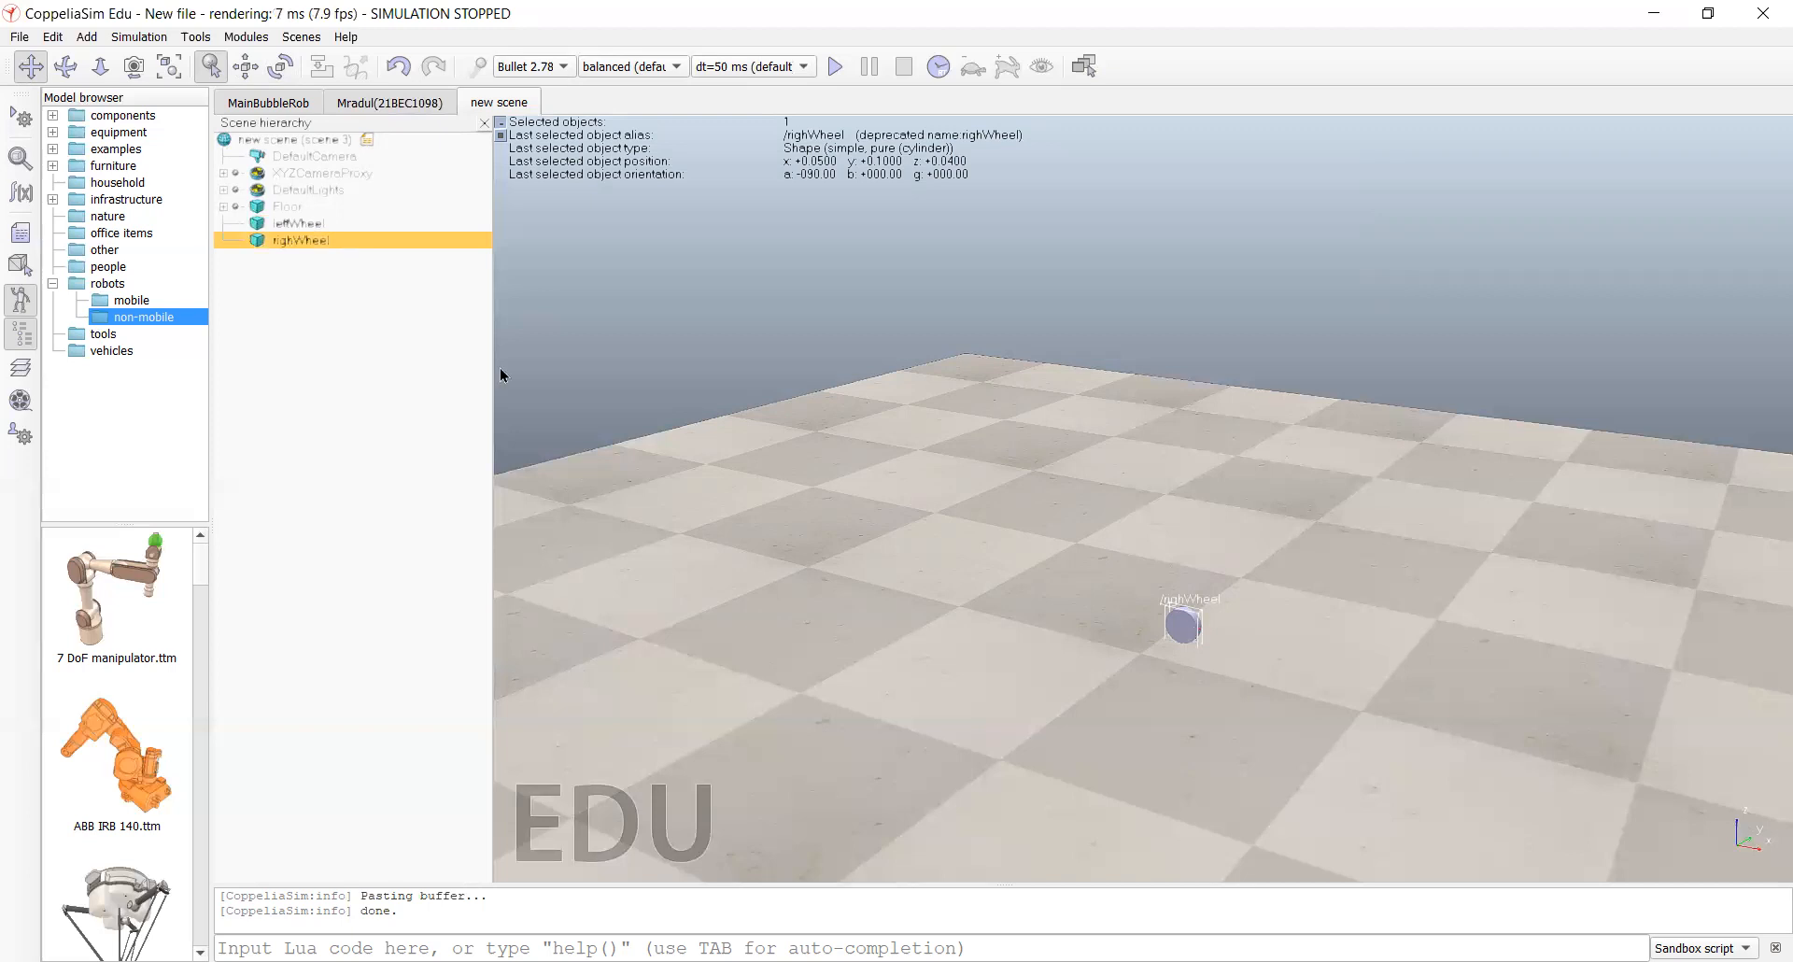
pyautogui.click(247, 69)
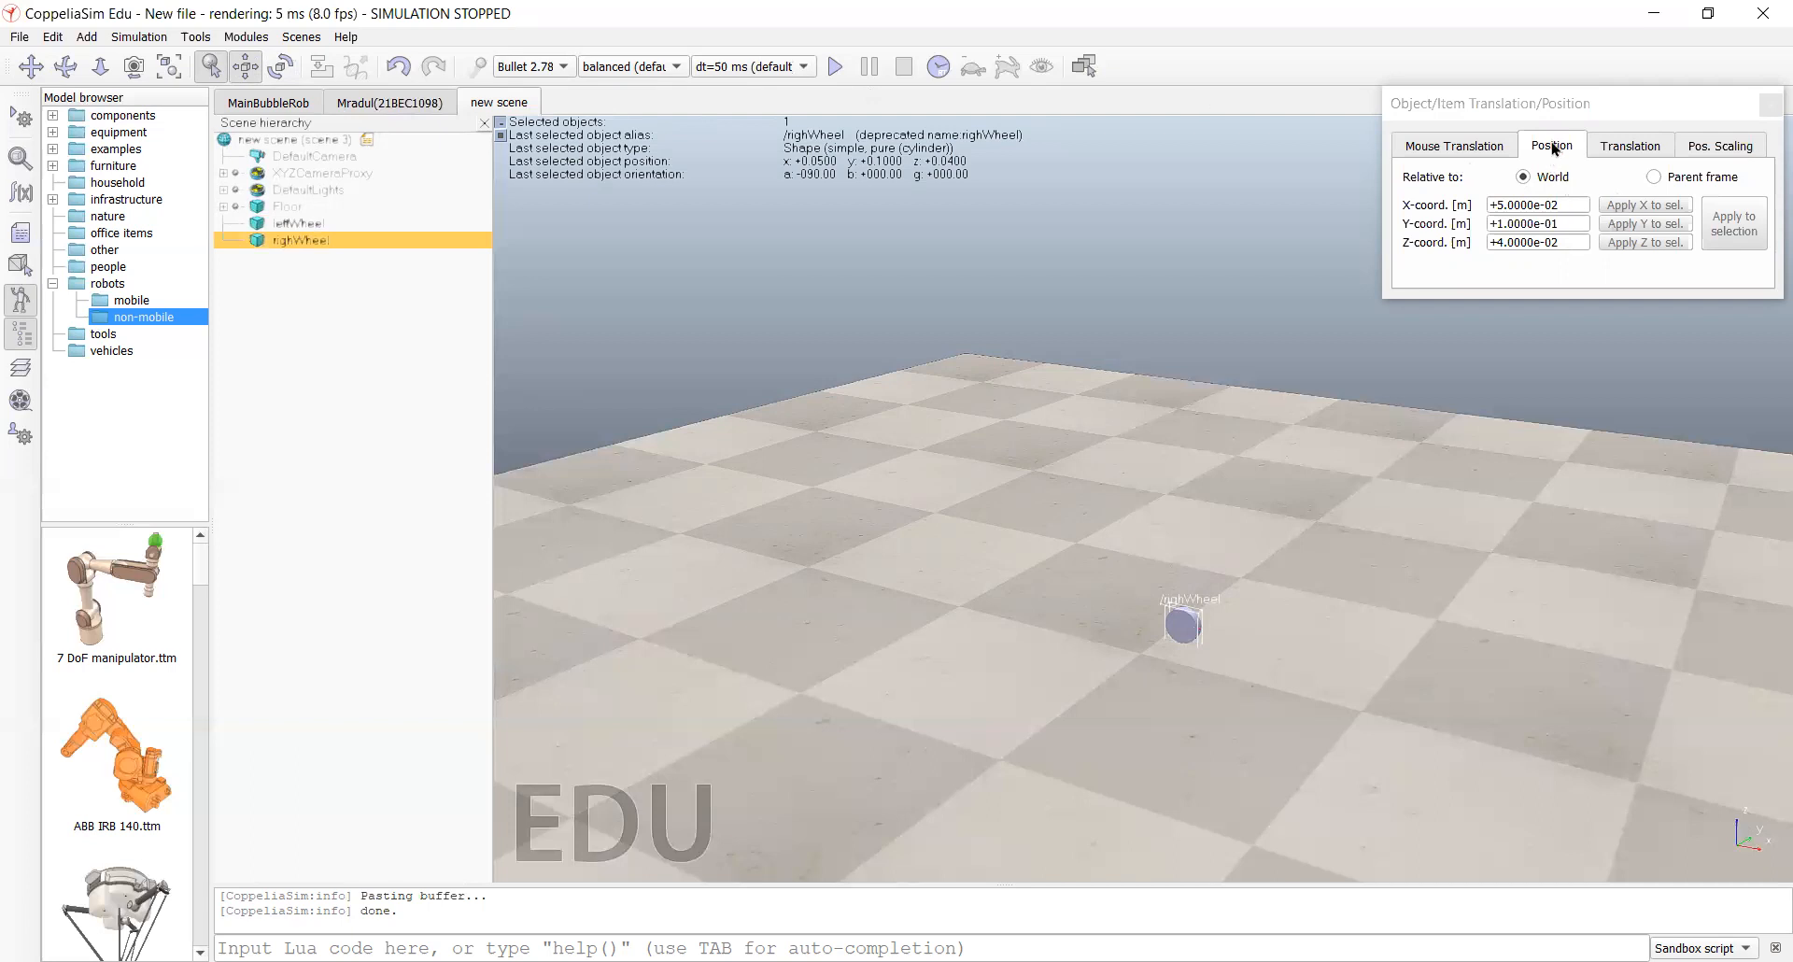
pyautogui.click(1498, 224)
pyautogui.press('BackSpace')
pyautogui.write('-')
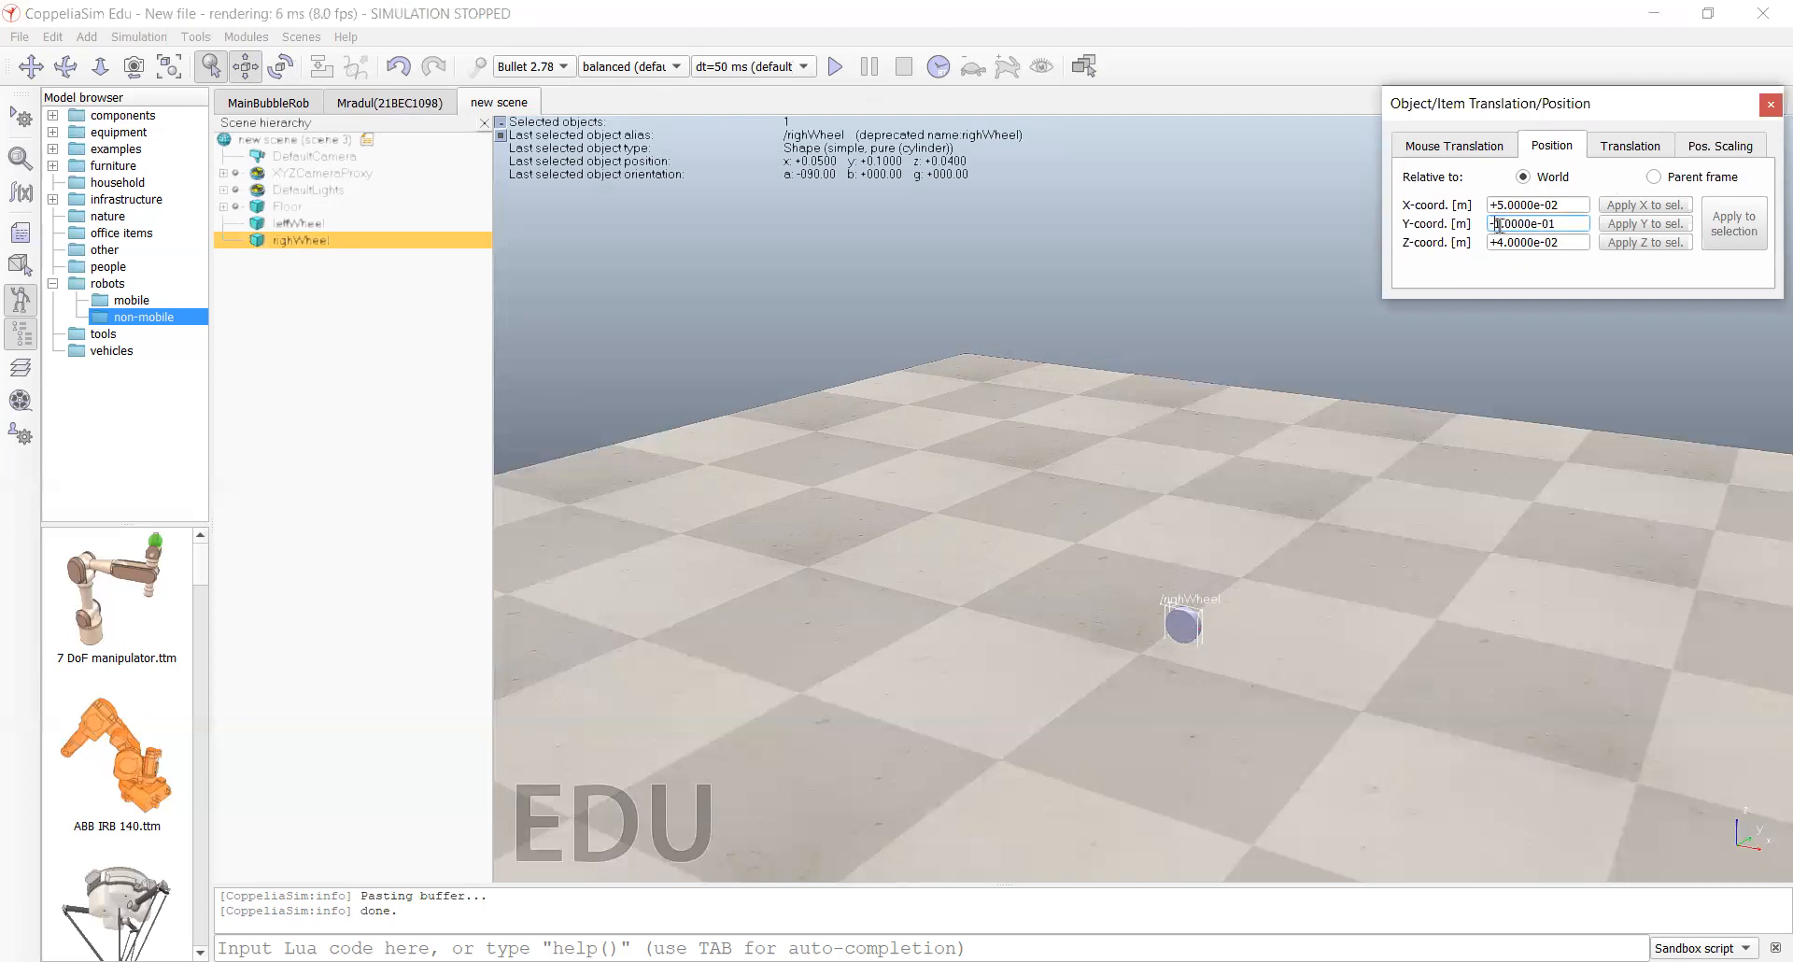
pyautogui.click(1568, 205)
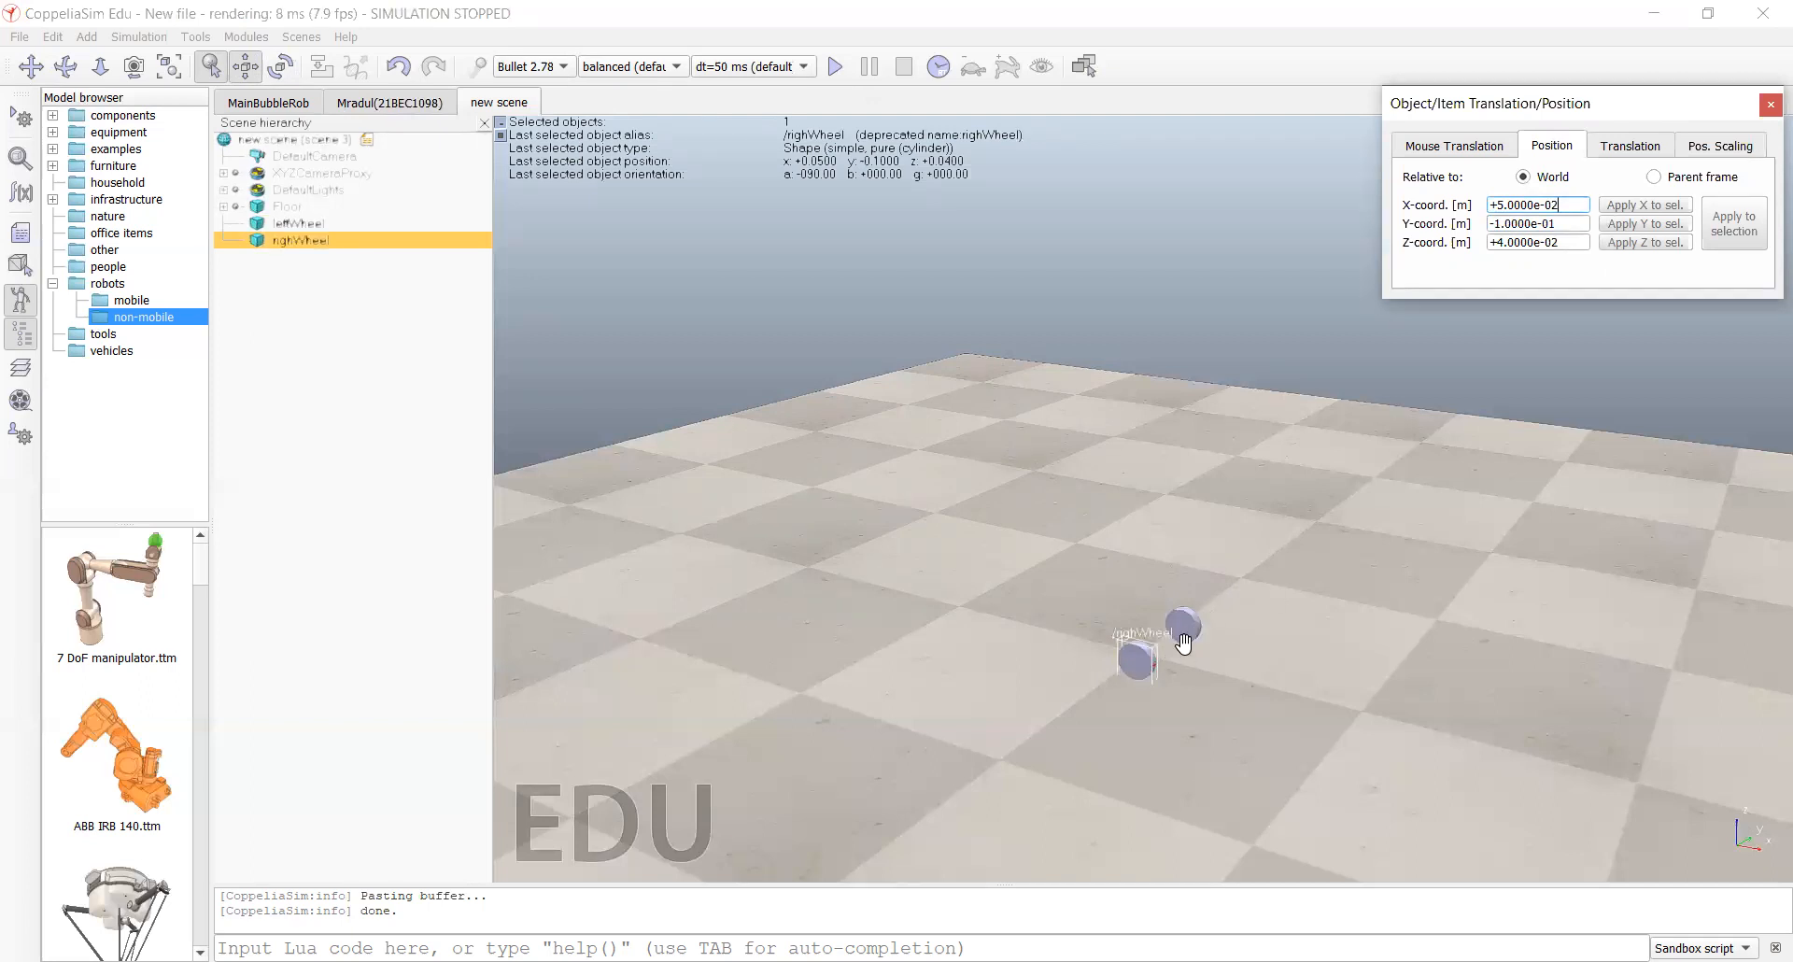
pyautogui.click(1765, 102)
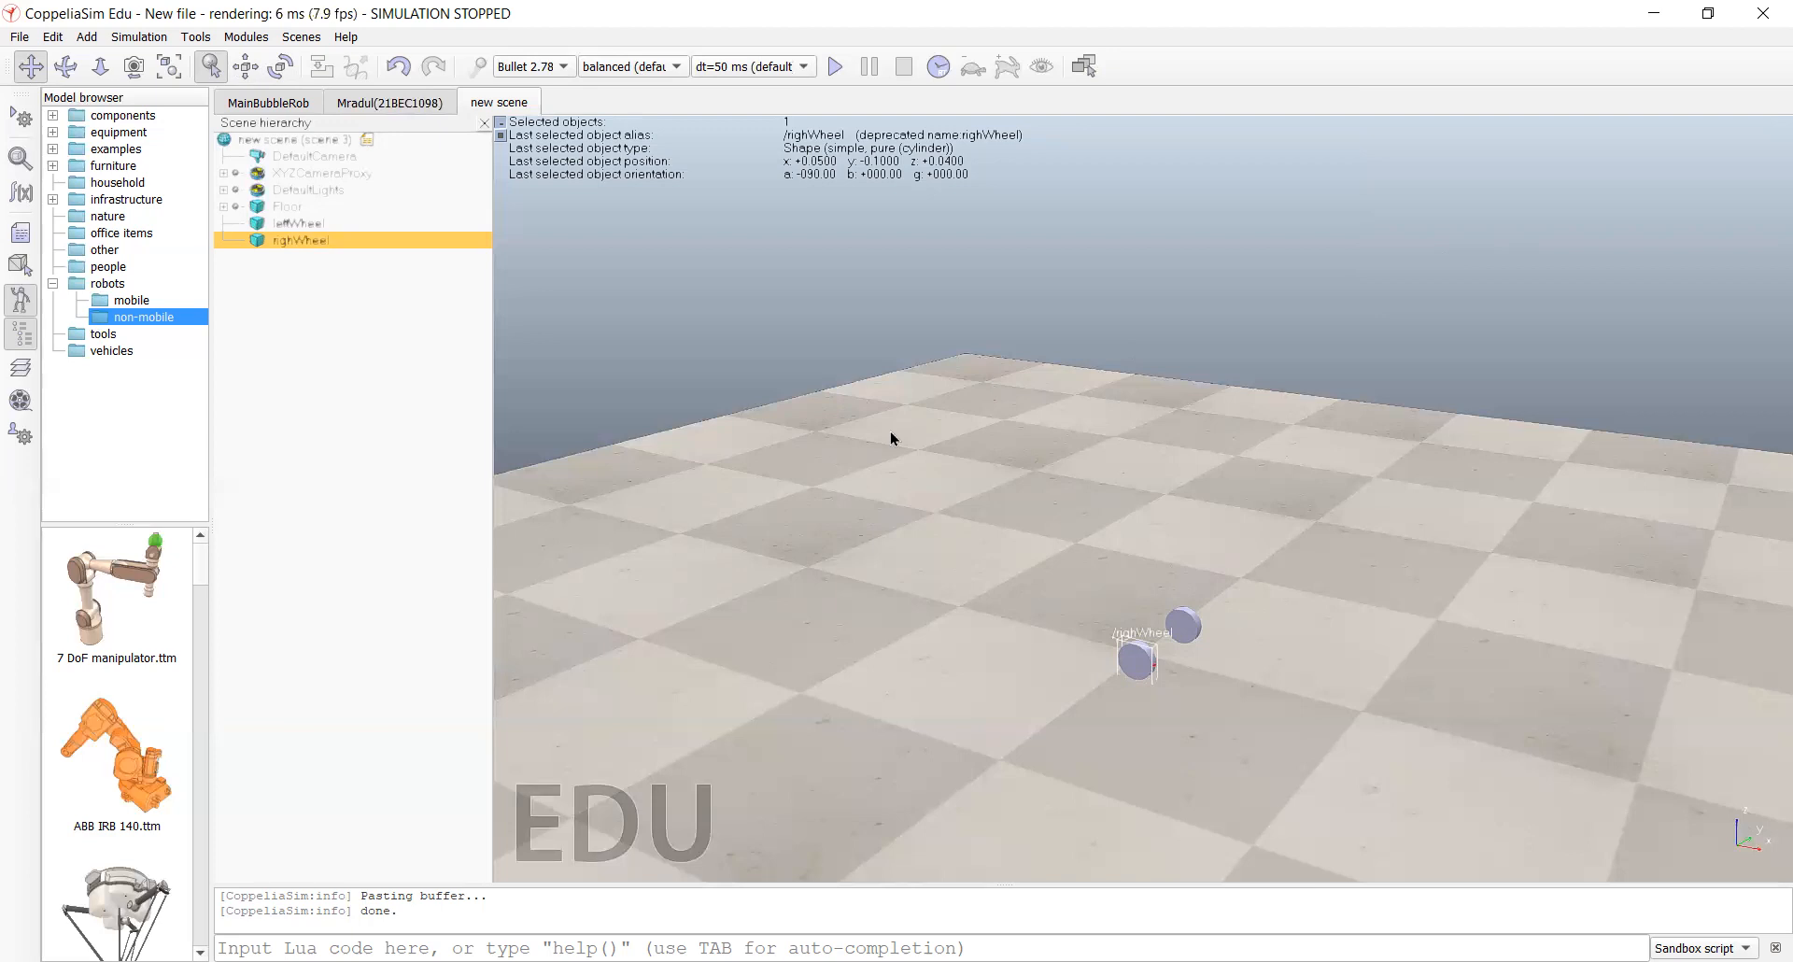
# Step: Copy leftWheel and righWheel from the new scene into the MainBubbleRob scene, and clear the selection
pyautogui.keyDown('ctrl'); pyautogui.click(344, 224); pyautogui.keyUp('ctrl')
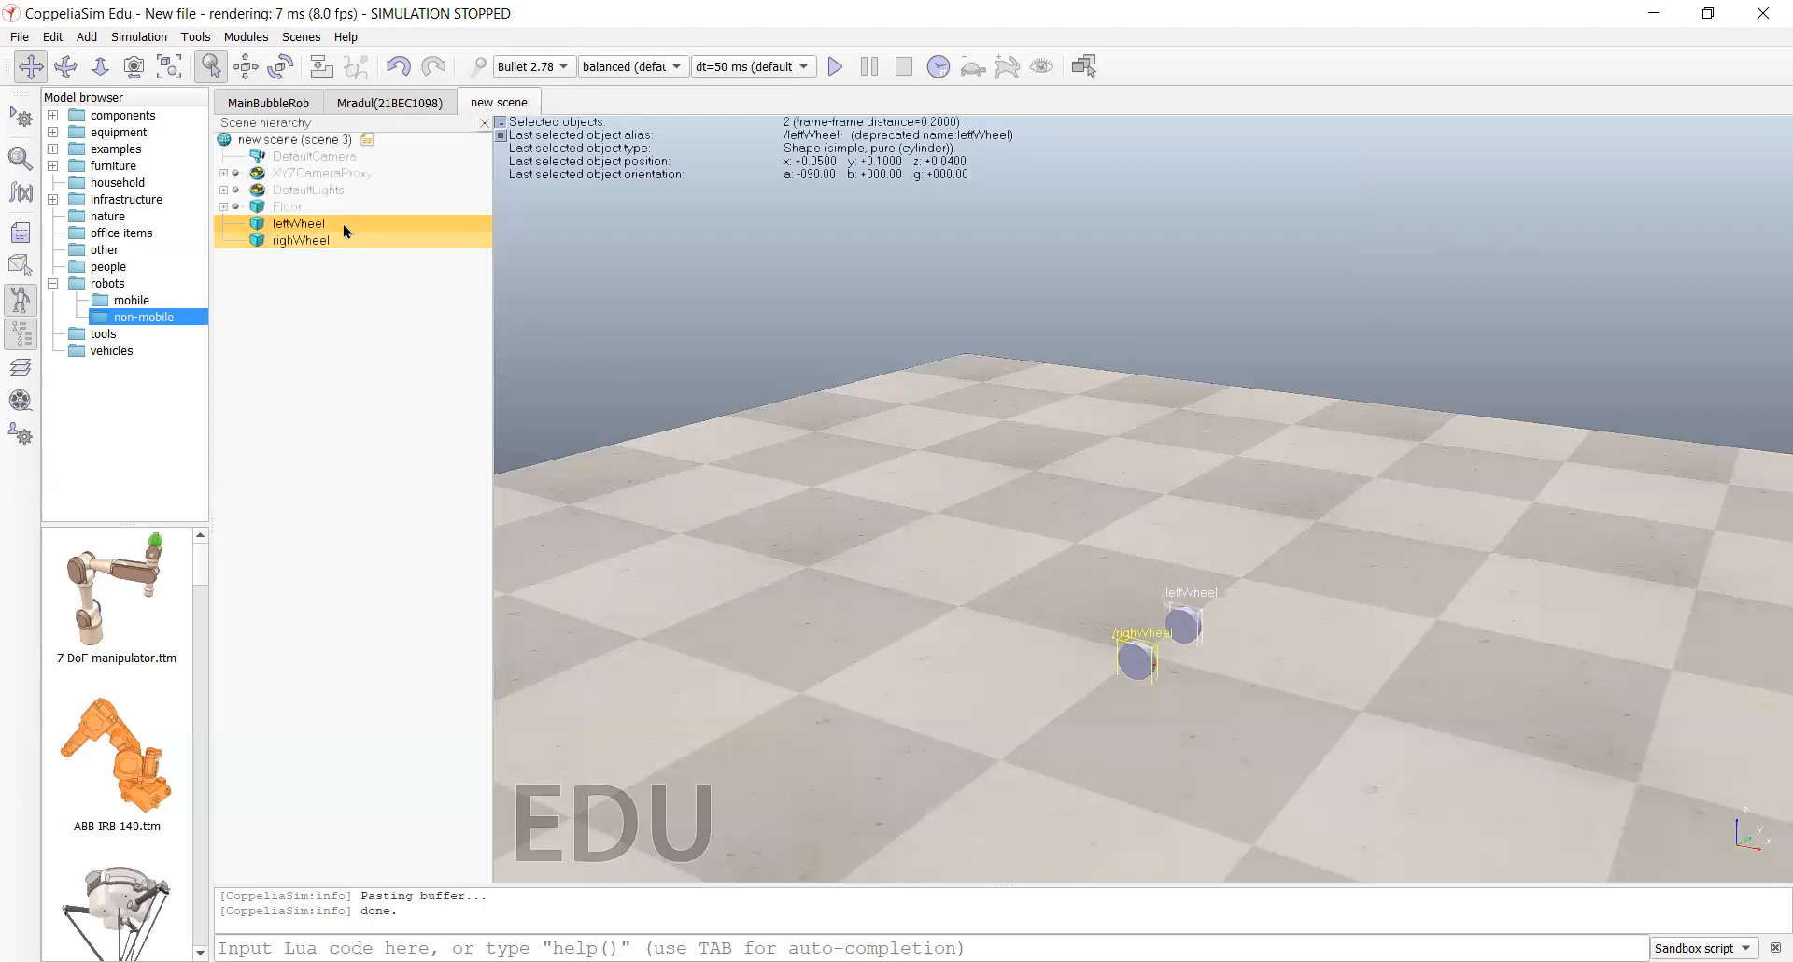
pyautogui.hotkey('ctrl', 'c')
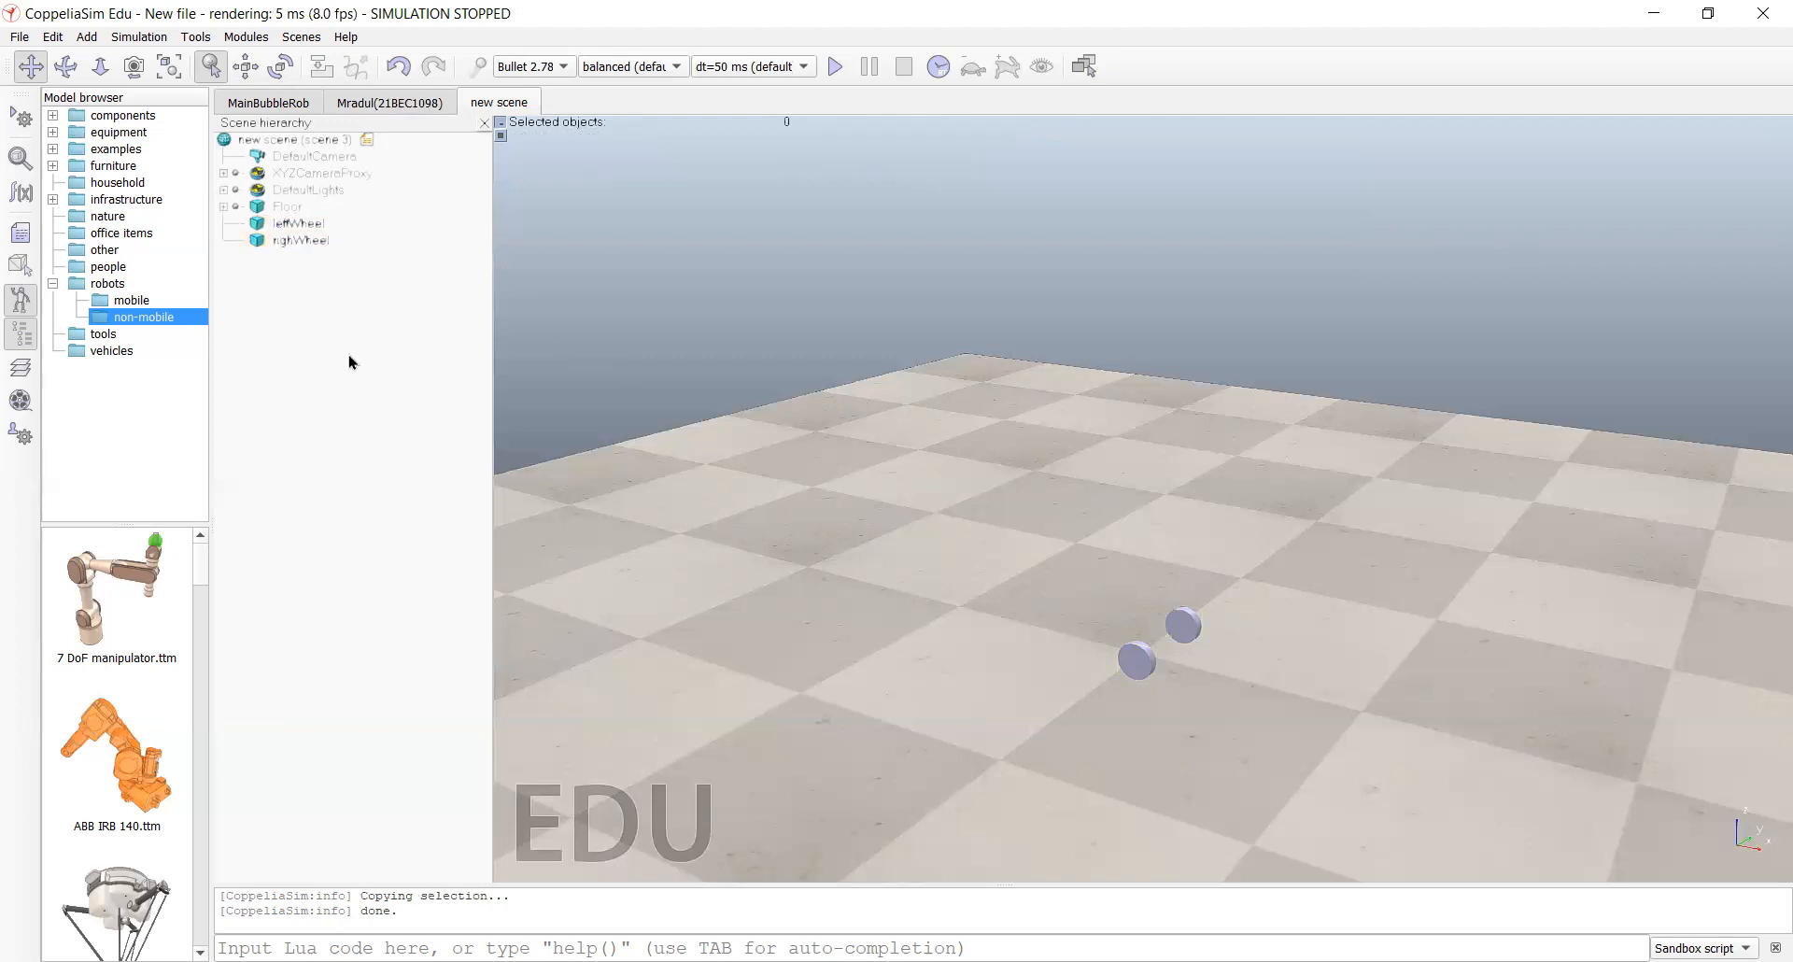
pyautogui.click(308, 243)
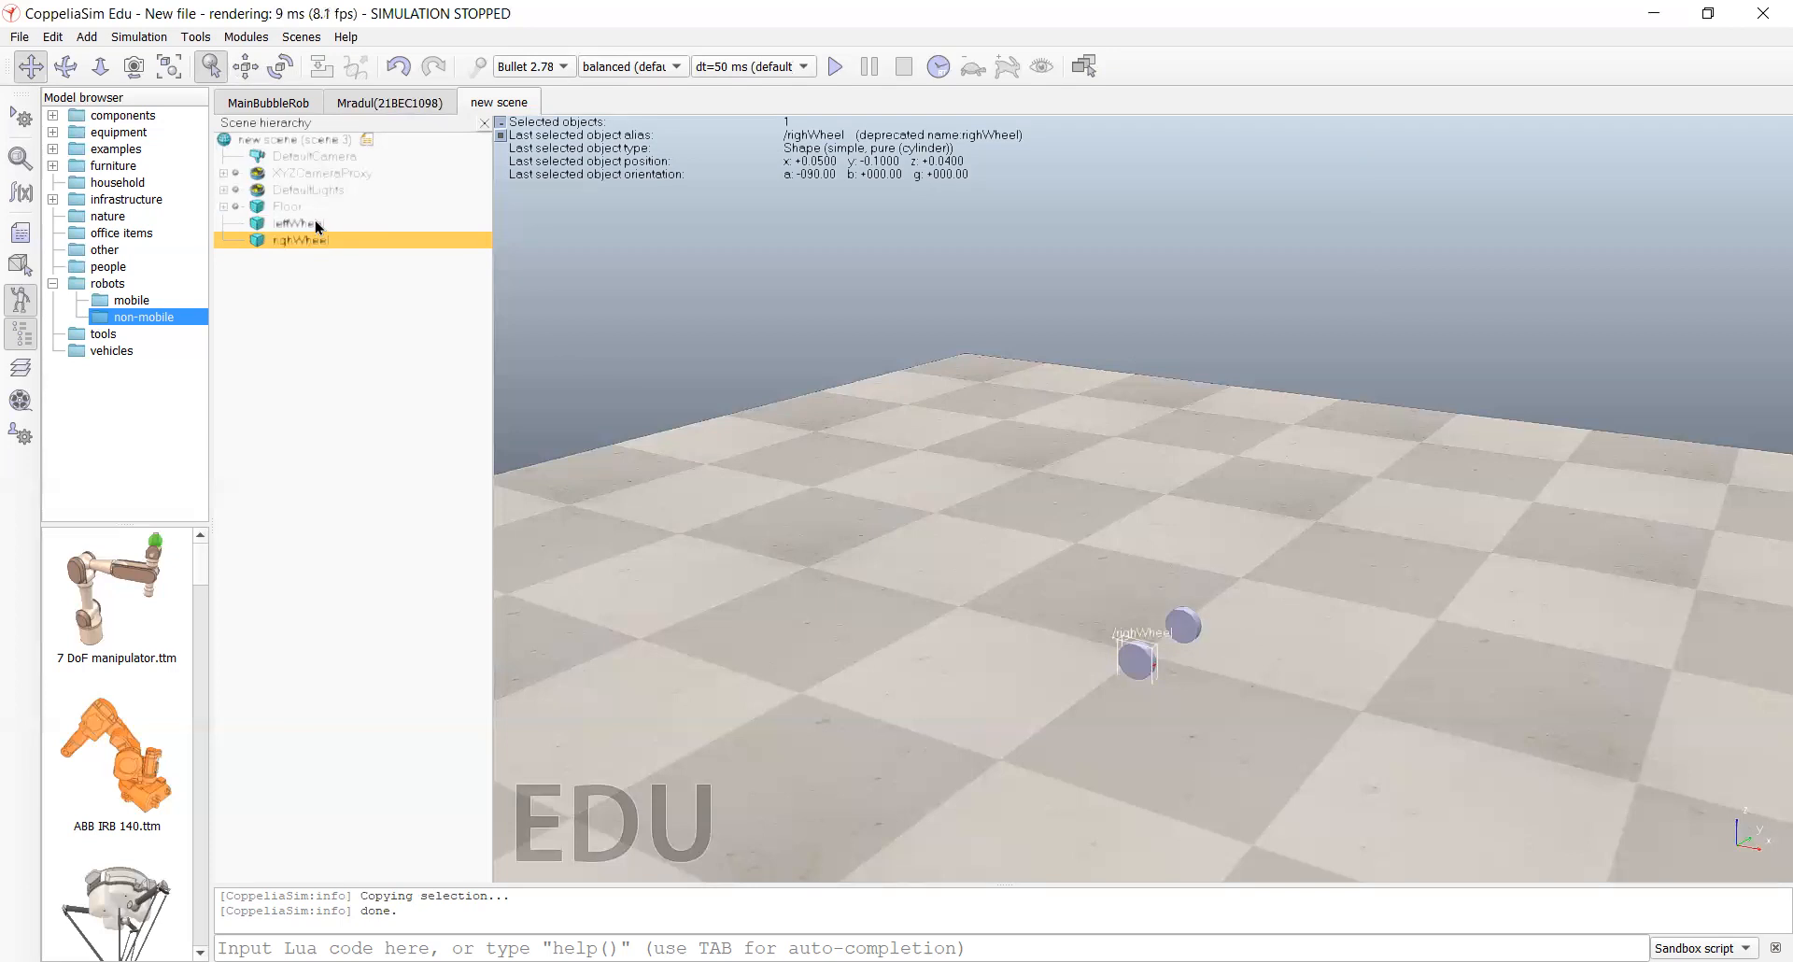
pyautogui.keyDown('ctrl'); pyautogui.click(318, 226); pyautogui.keyUp('ctrl')
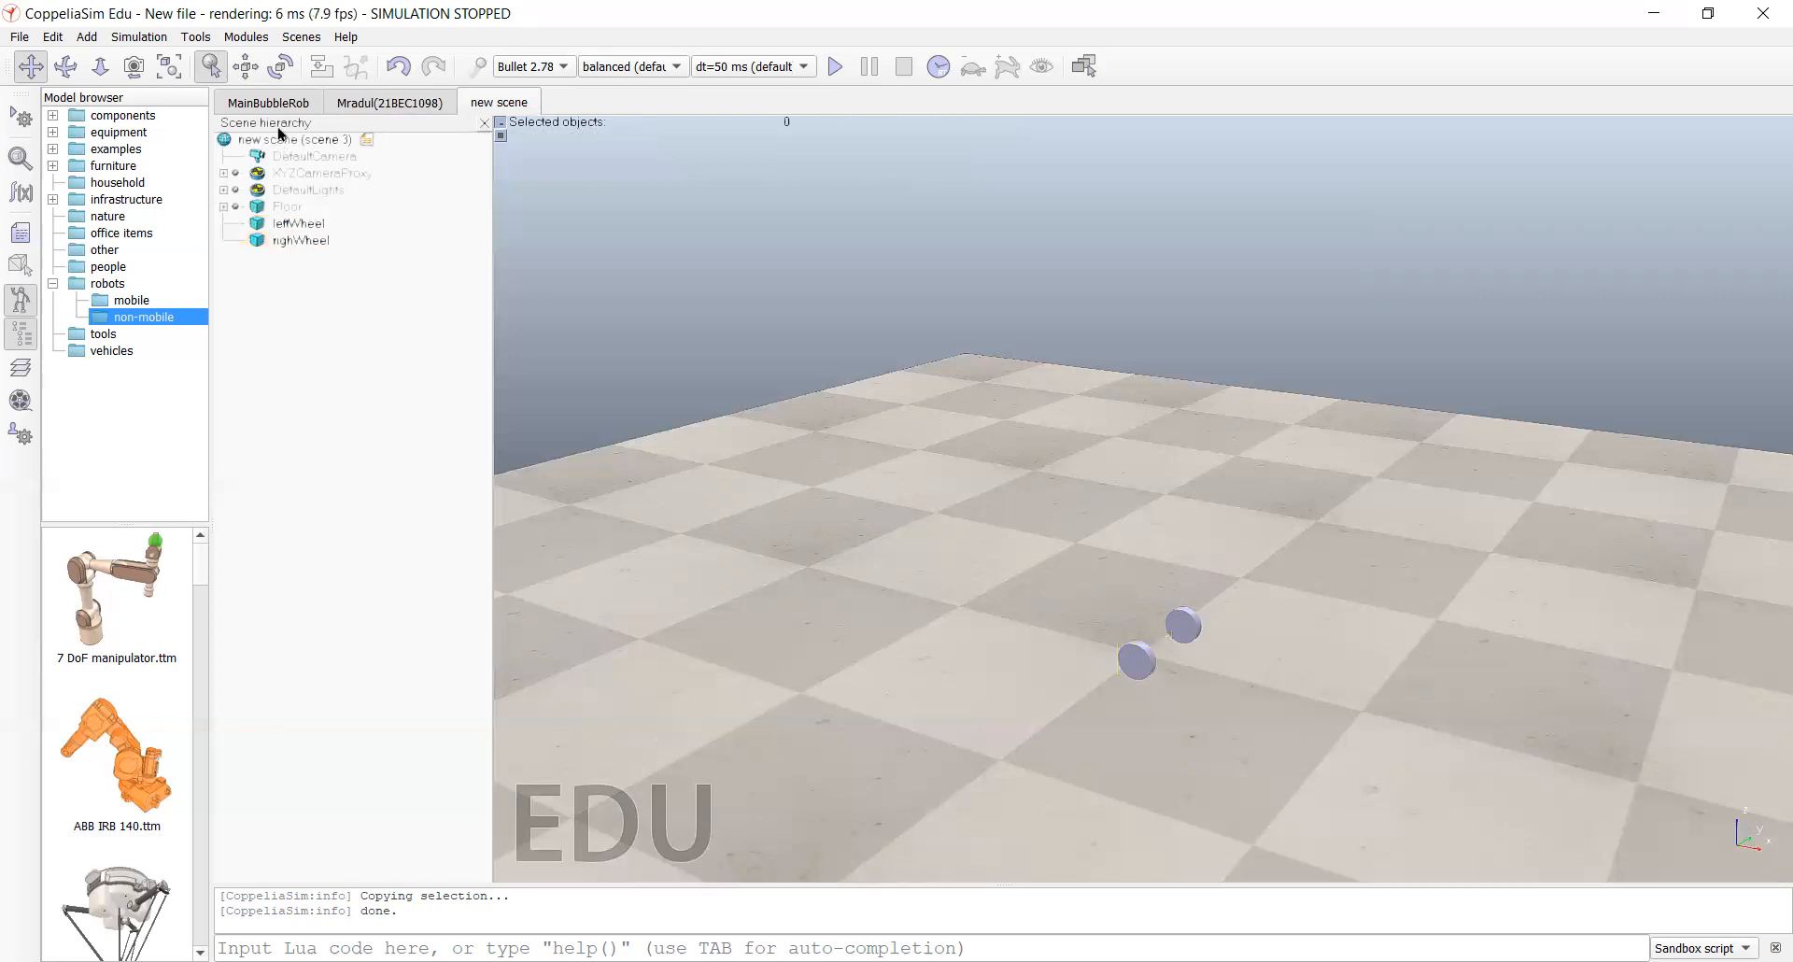
pyautogui.click(282, 103)
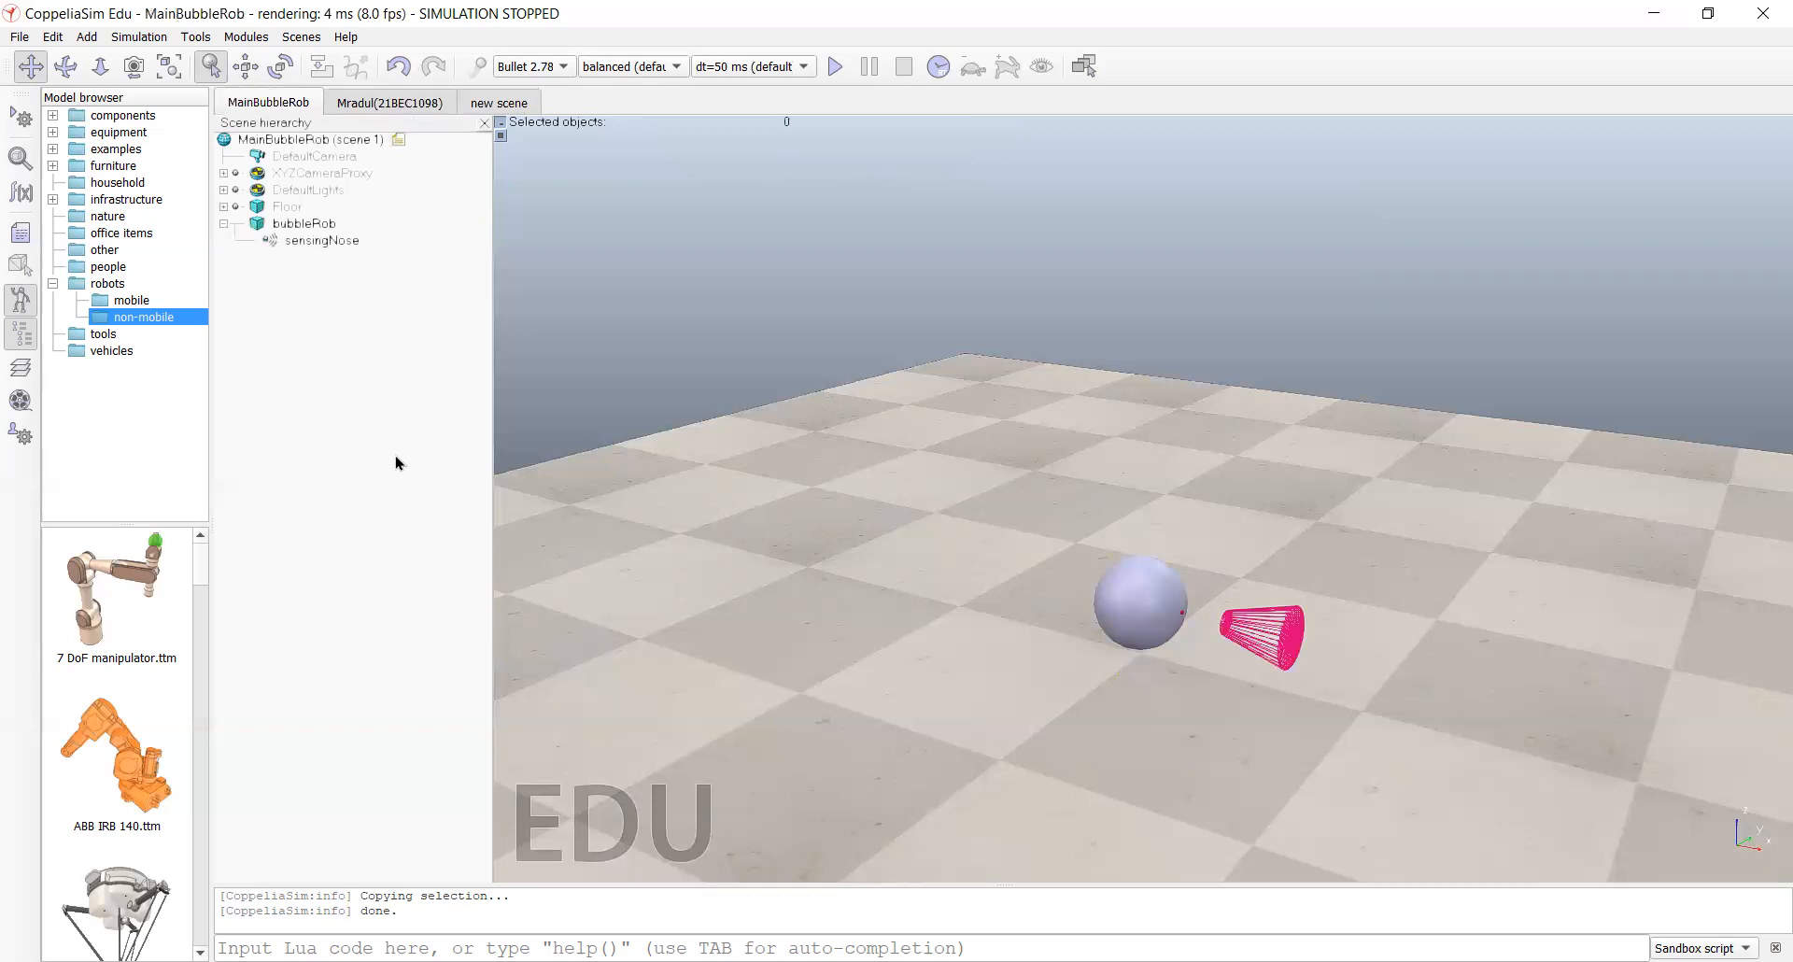
pyautogui.hotkey('ctrl', 'v')
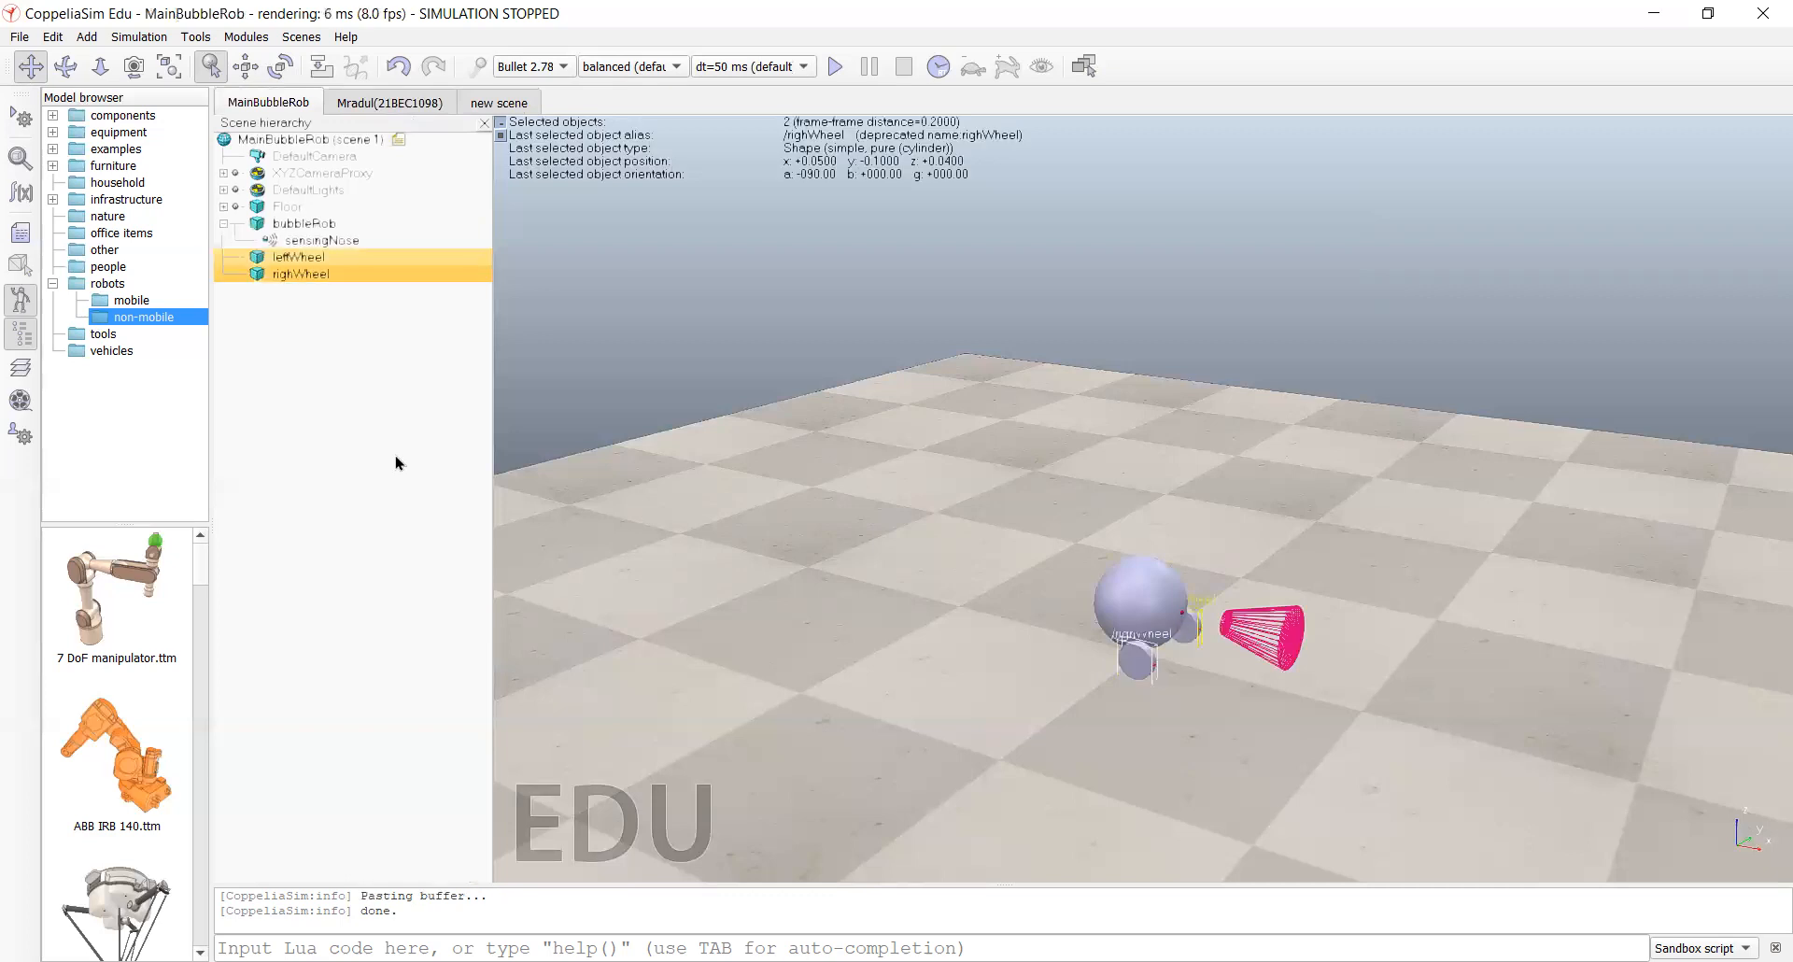
pyautogui.click(396, 374)
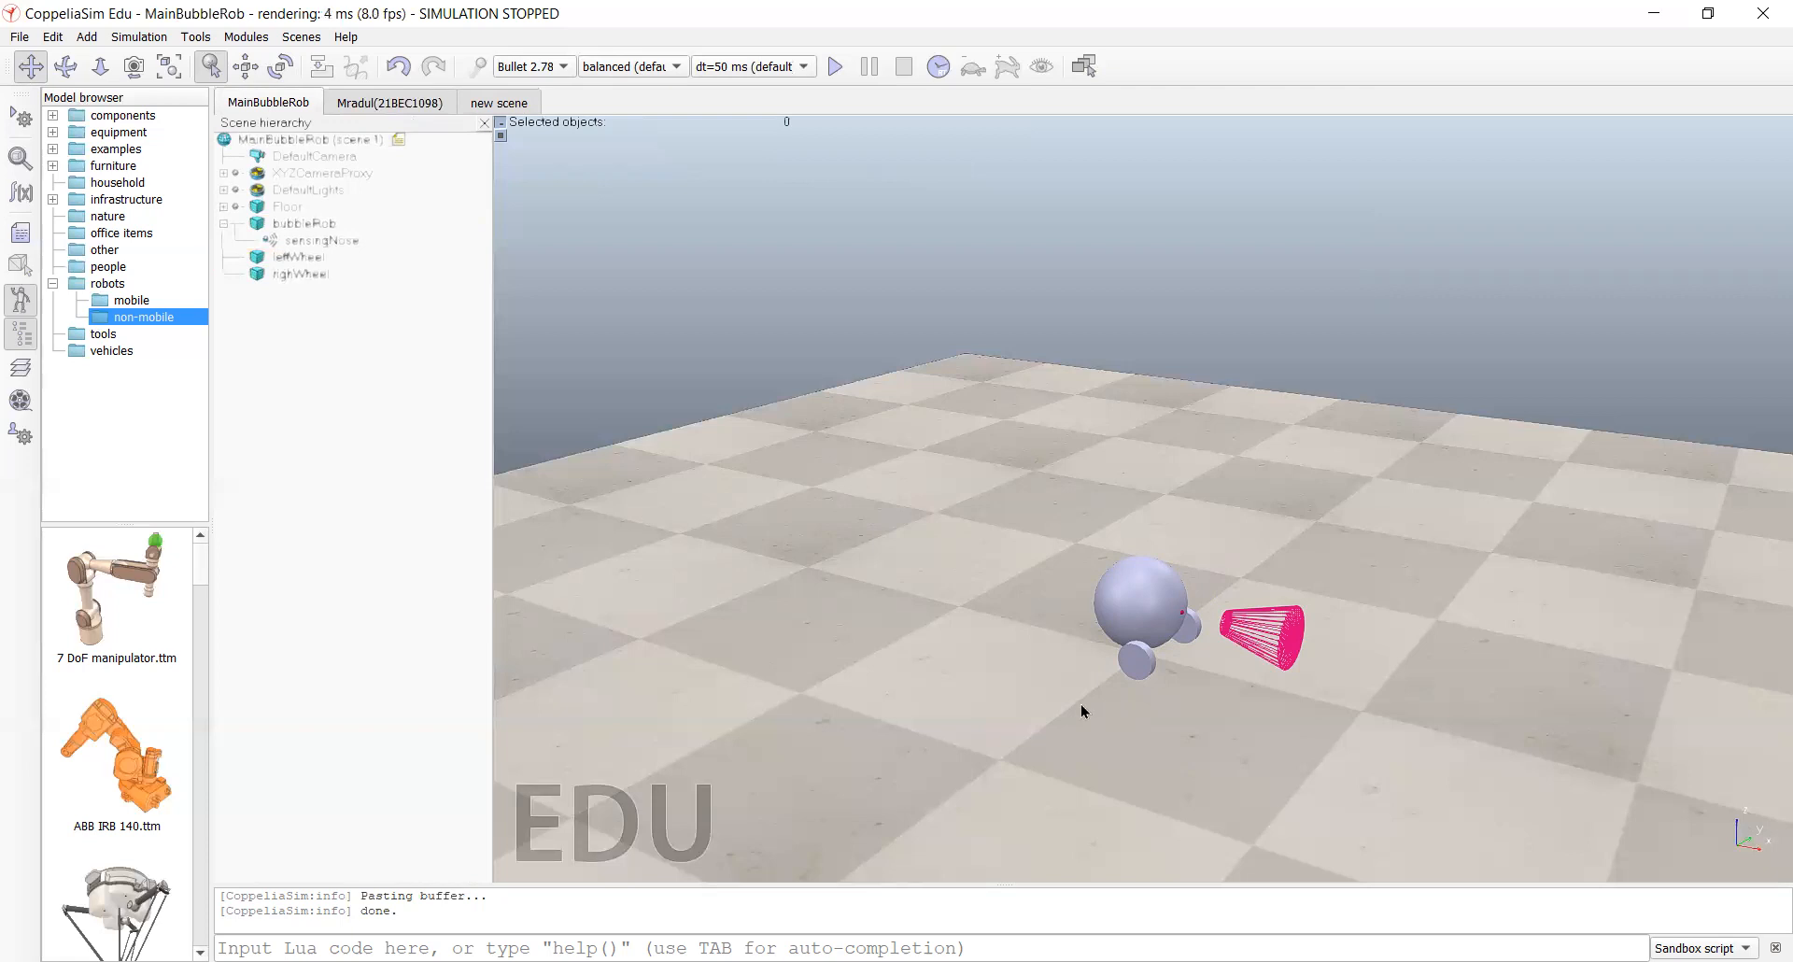
pyautogui.click(1135, 612)
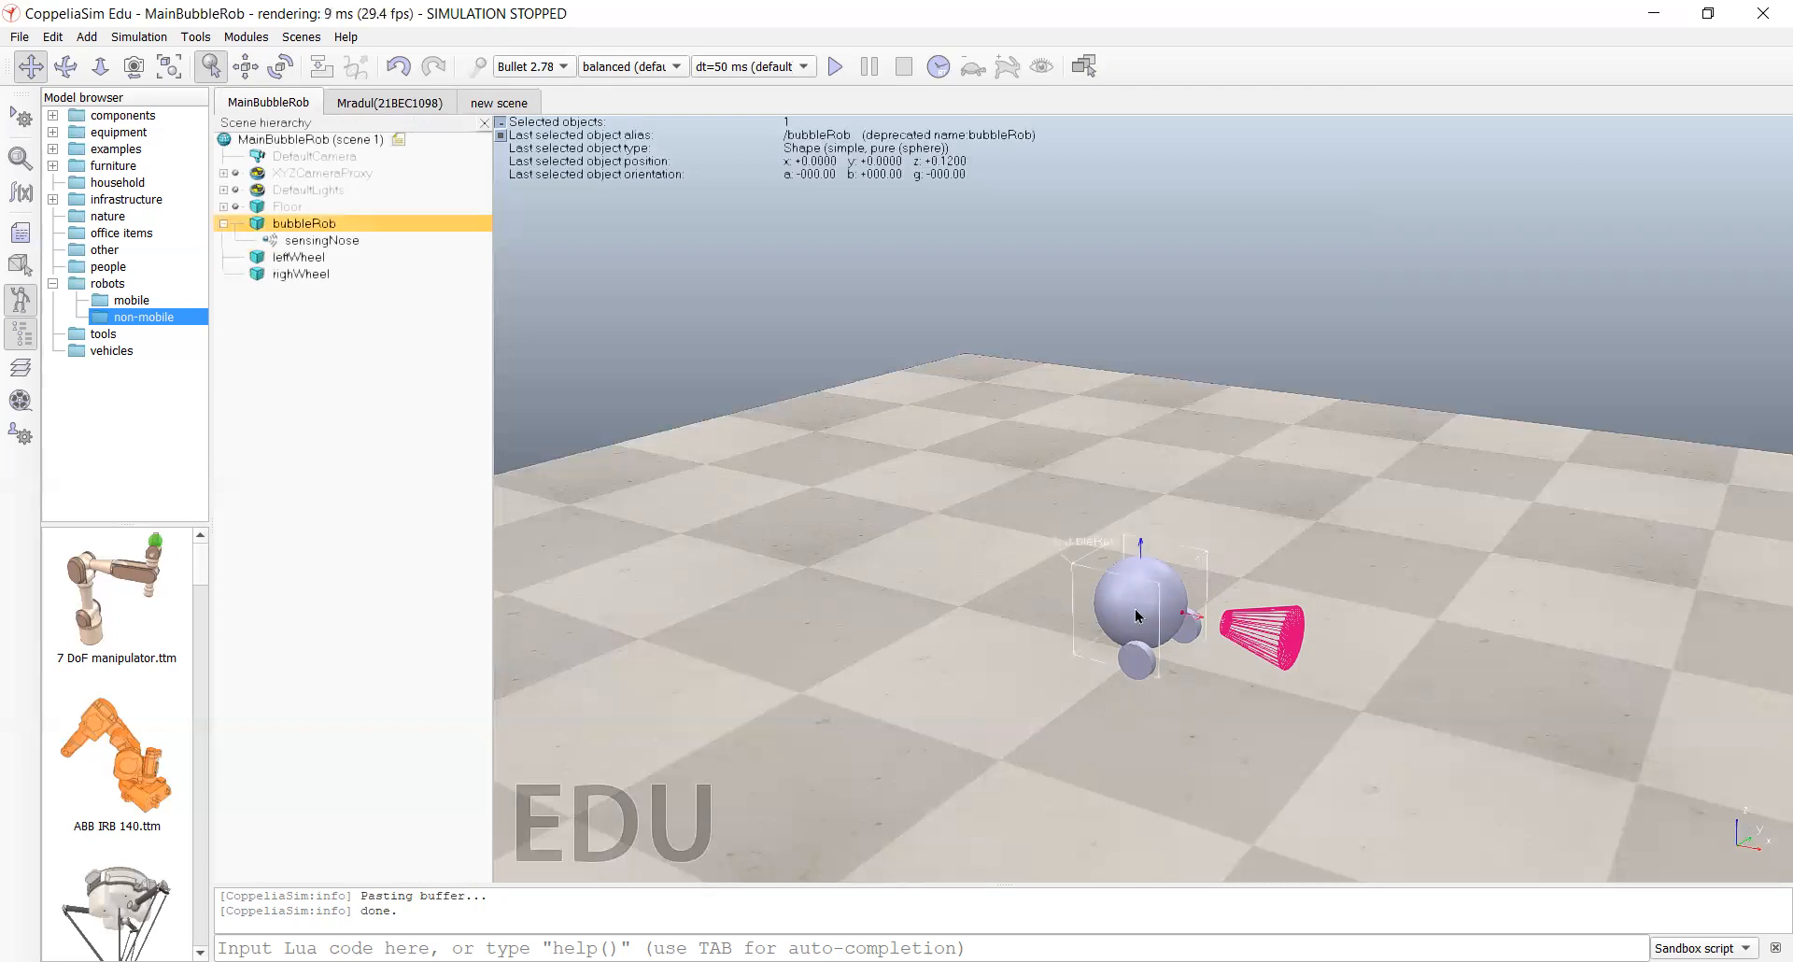
pyautogui.click(1035, 687)
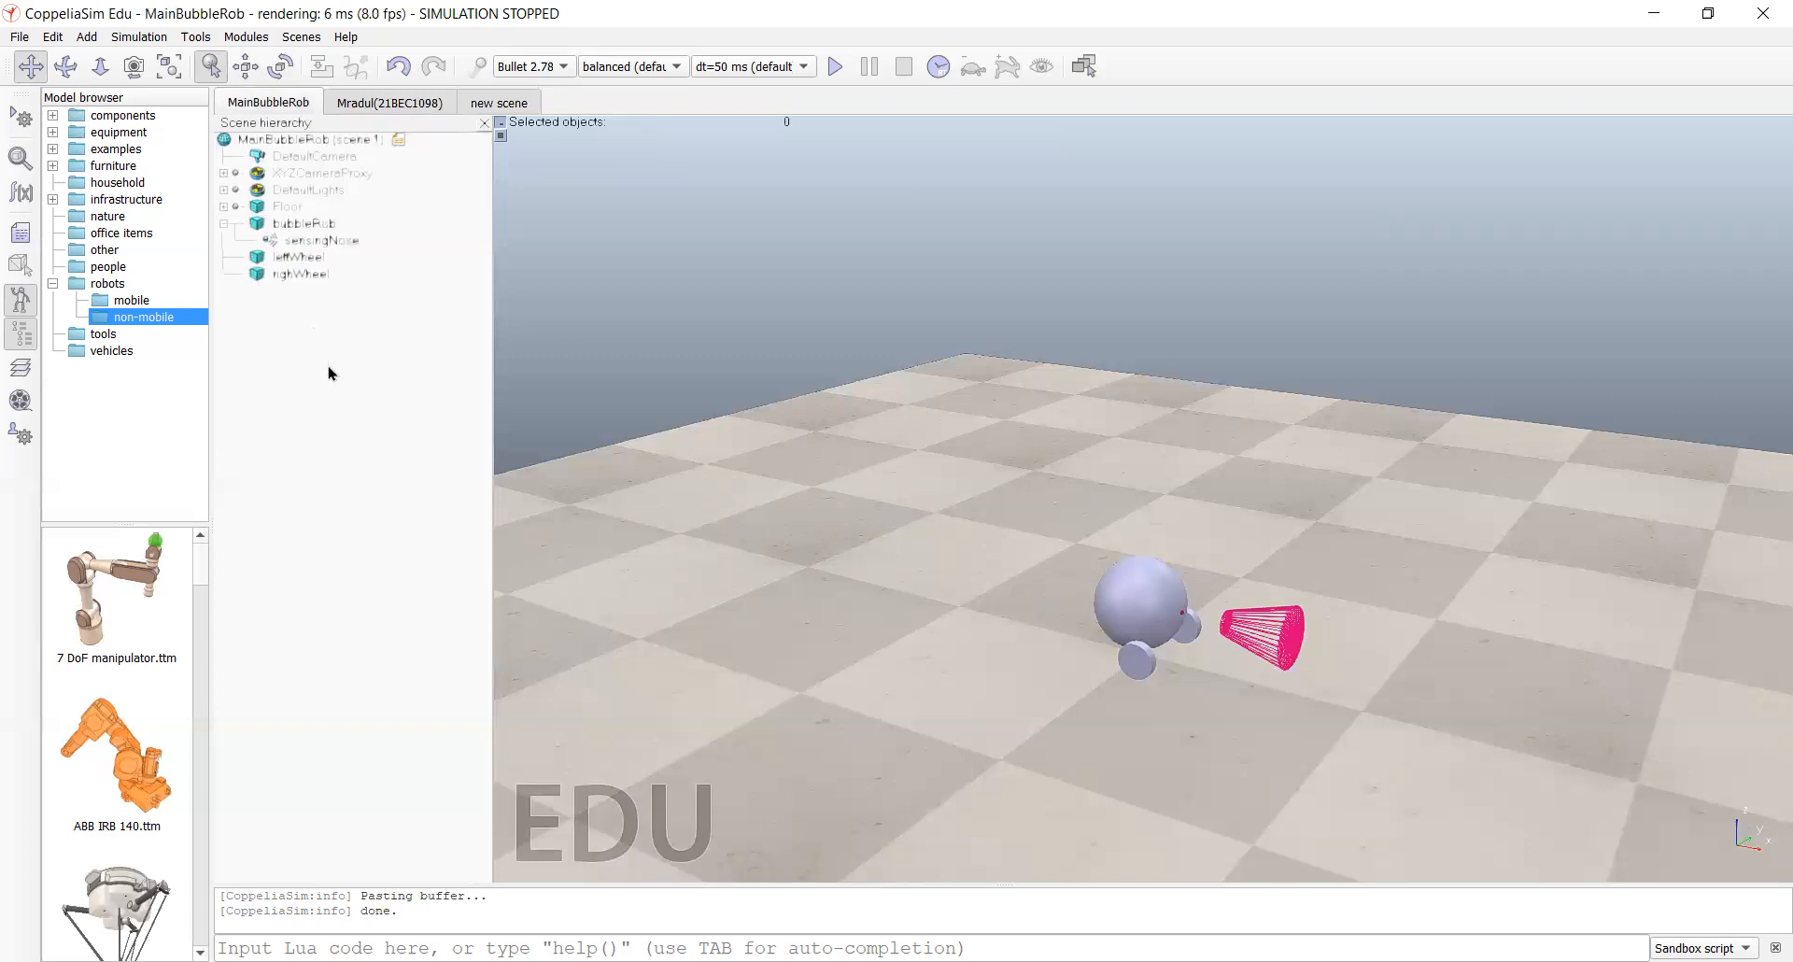
# Step: Add a revolute joint to the MainBubbleRob scene and clear the selection
pyautogui.rightClick(825, 435)
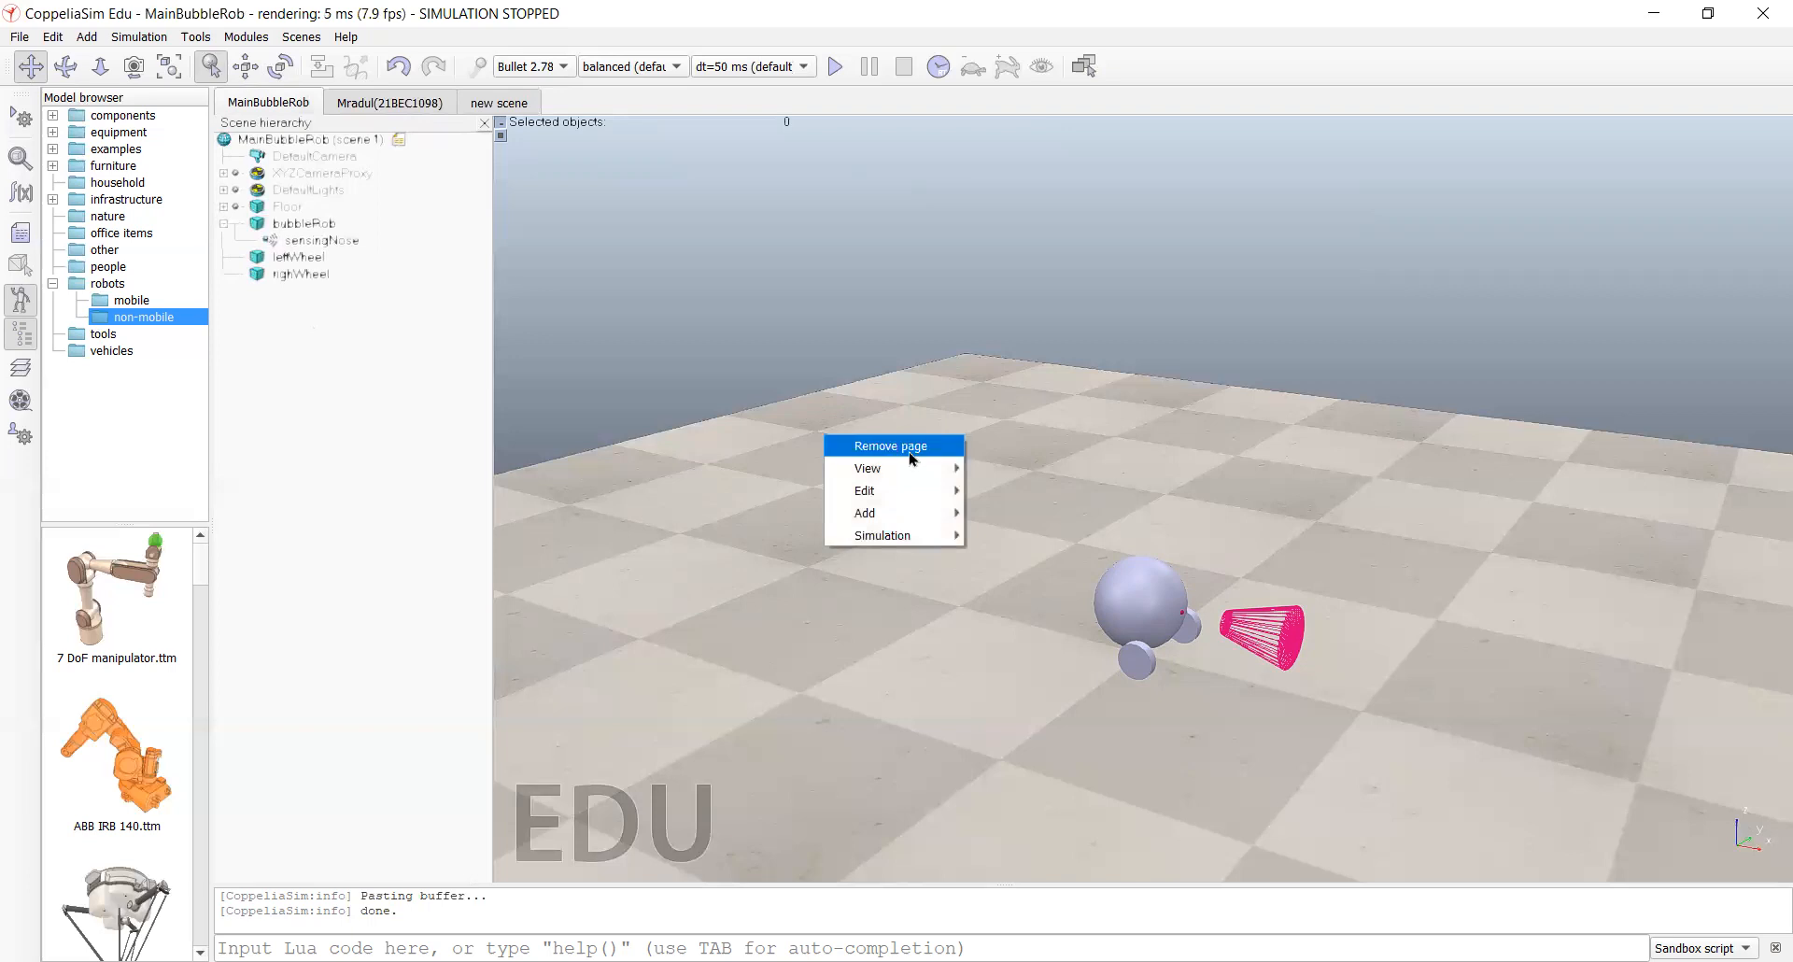
pyautogui.moveTo(919, 521)
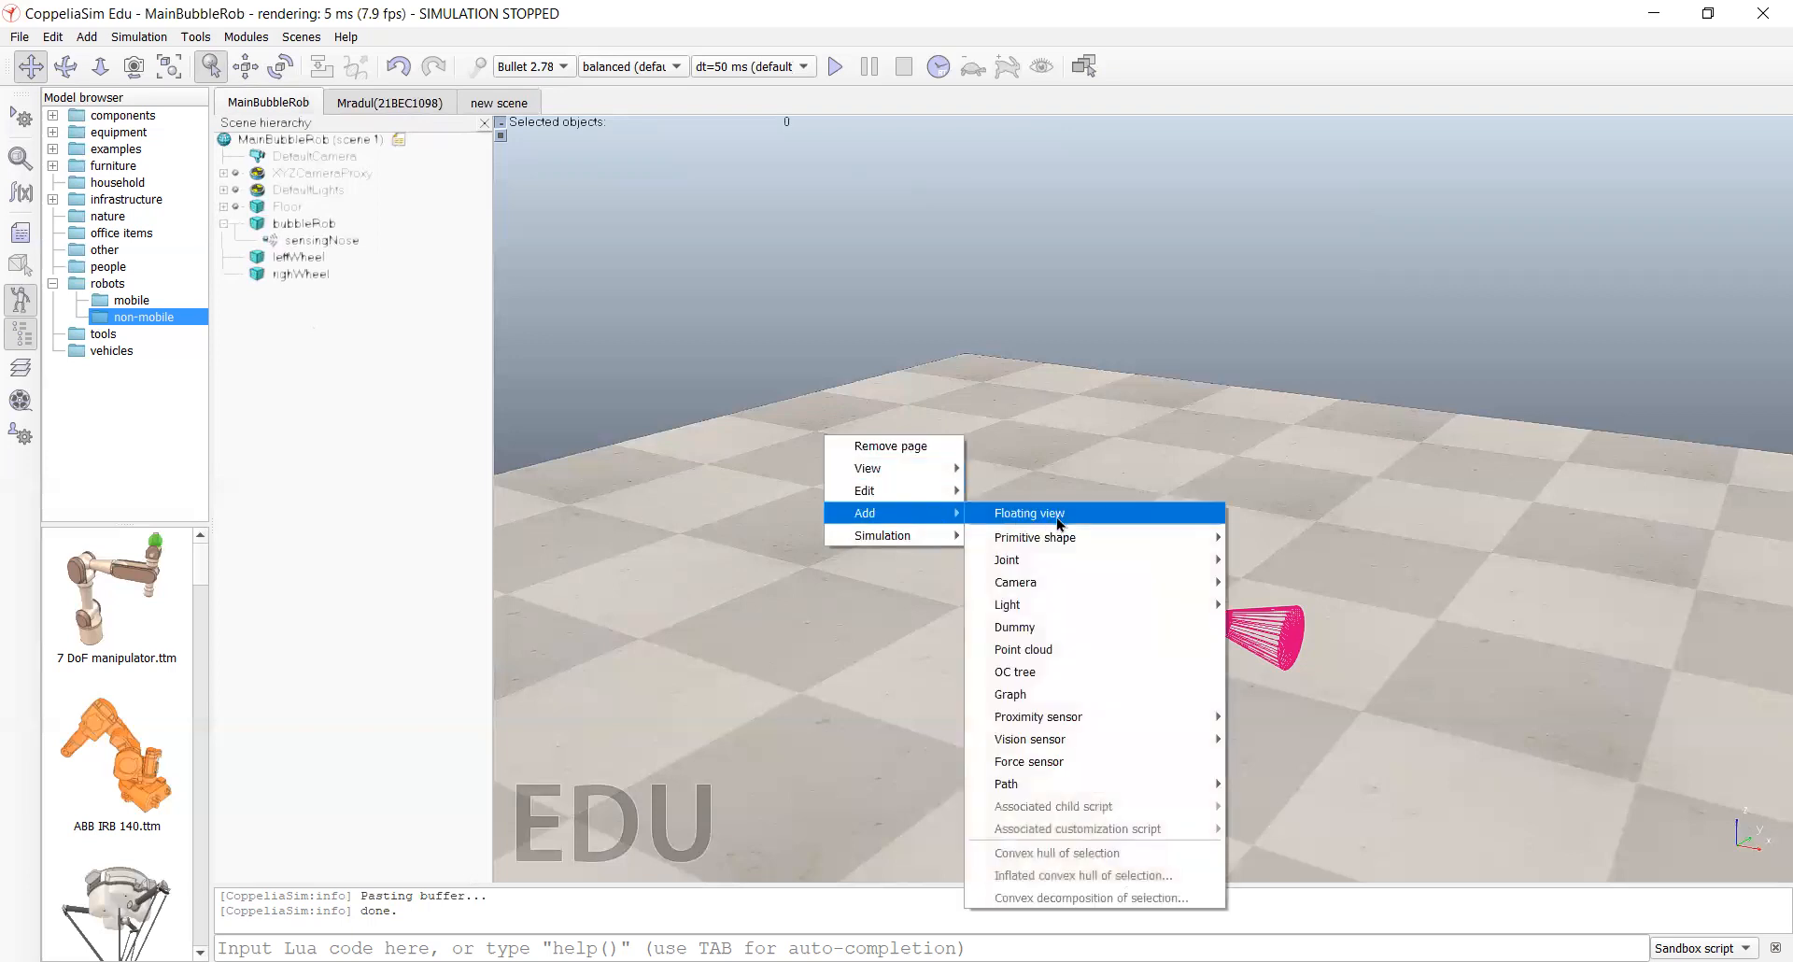
pyautogui.moveTo(1088, 561)
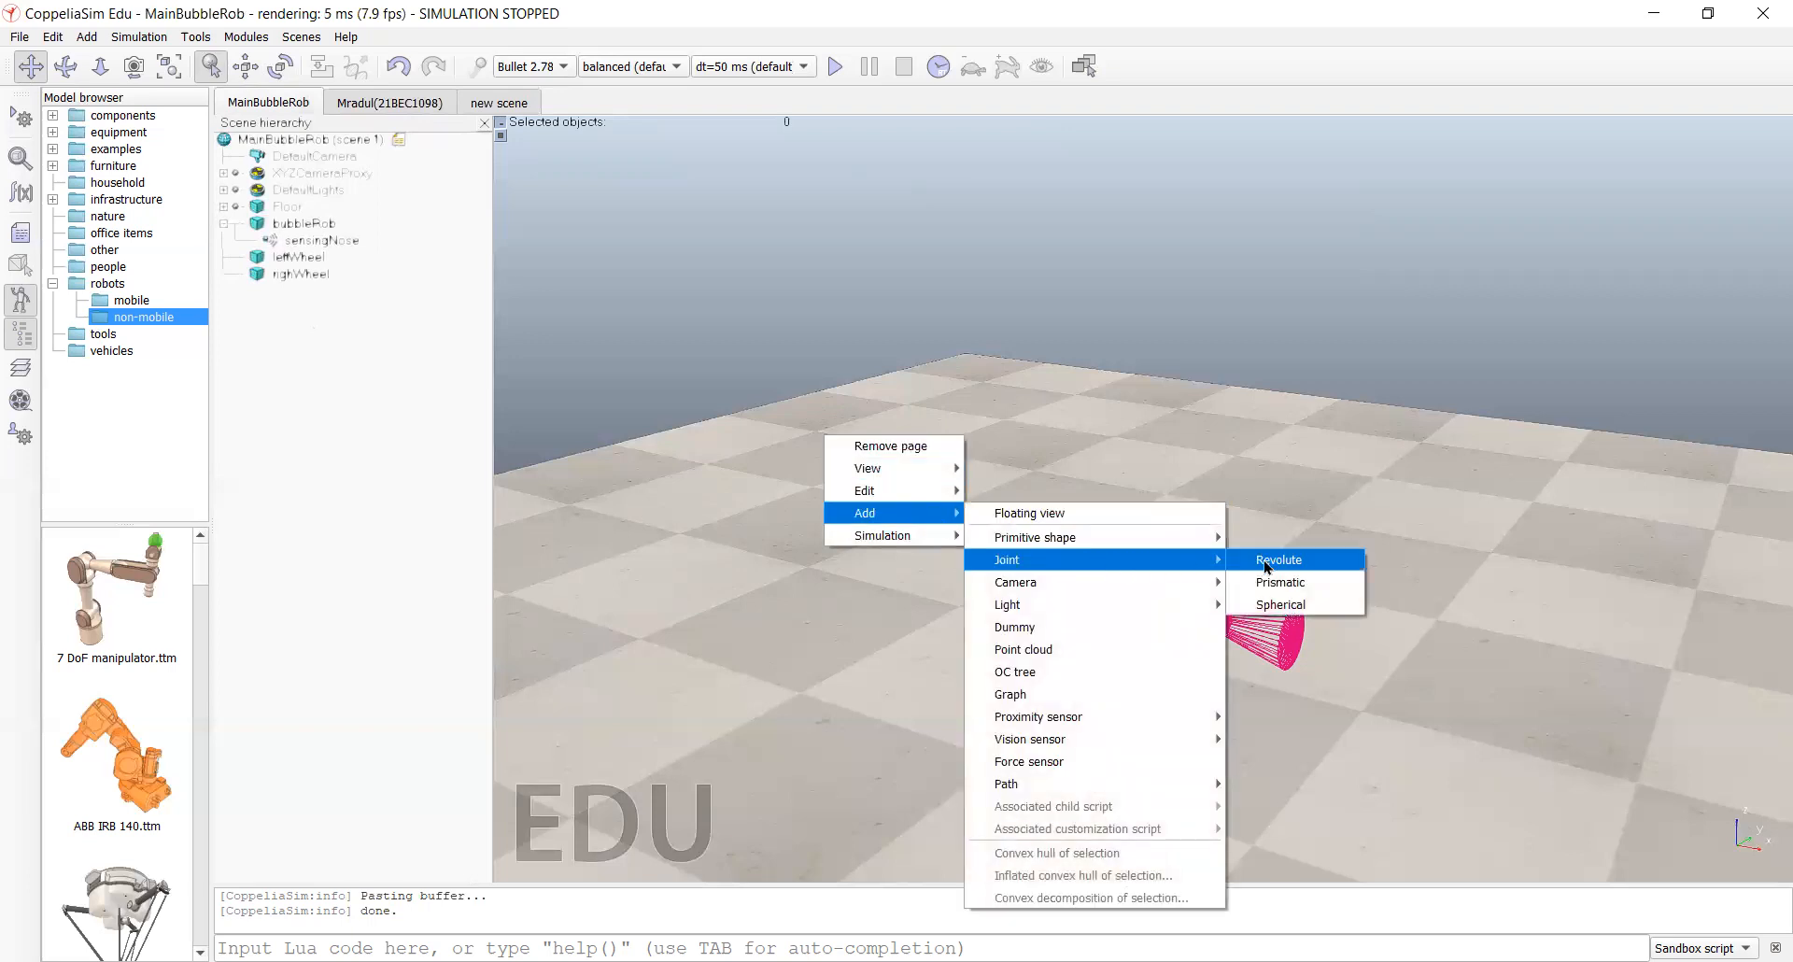
pyautogui.click(1348, 560)
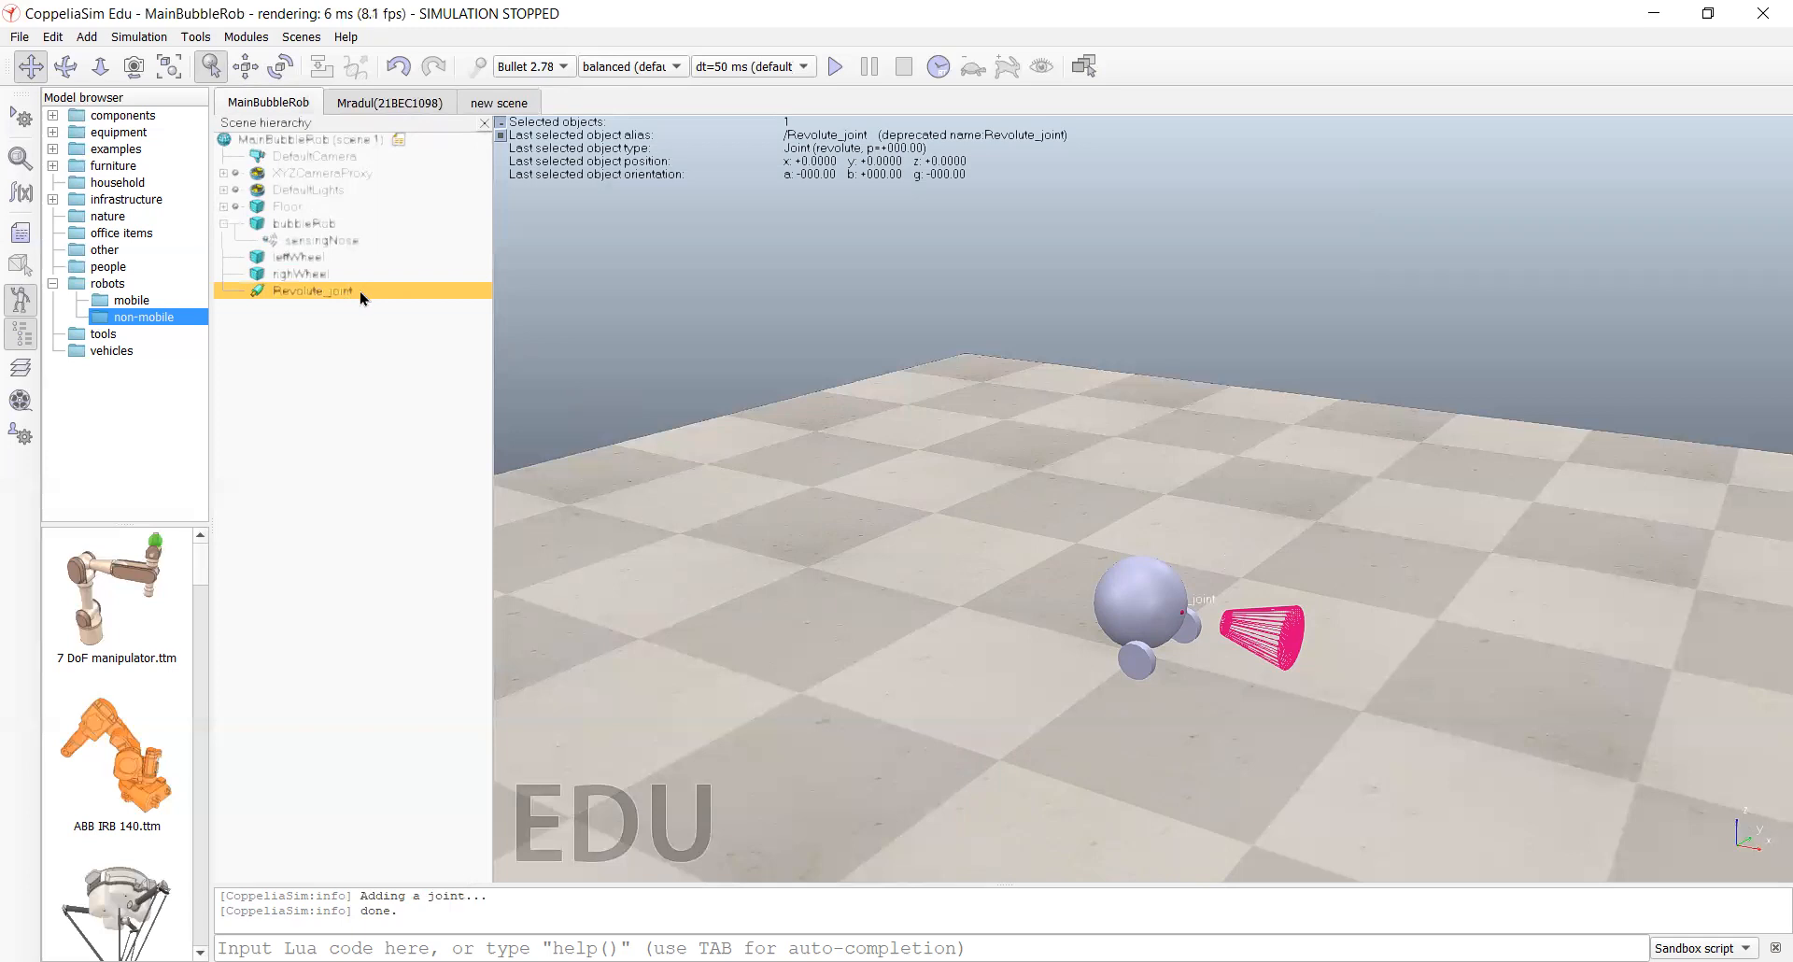
pyautogui.click(317, 332)
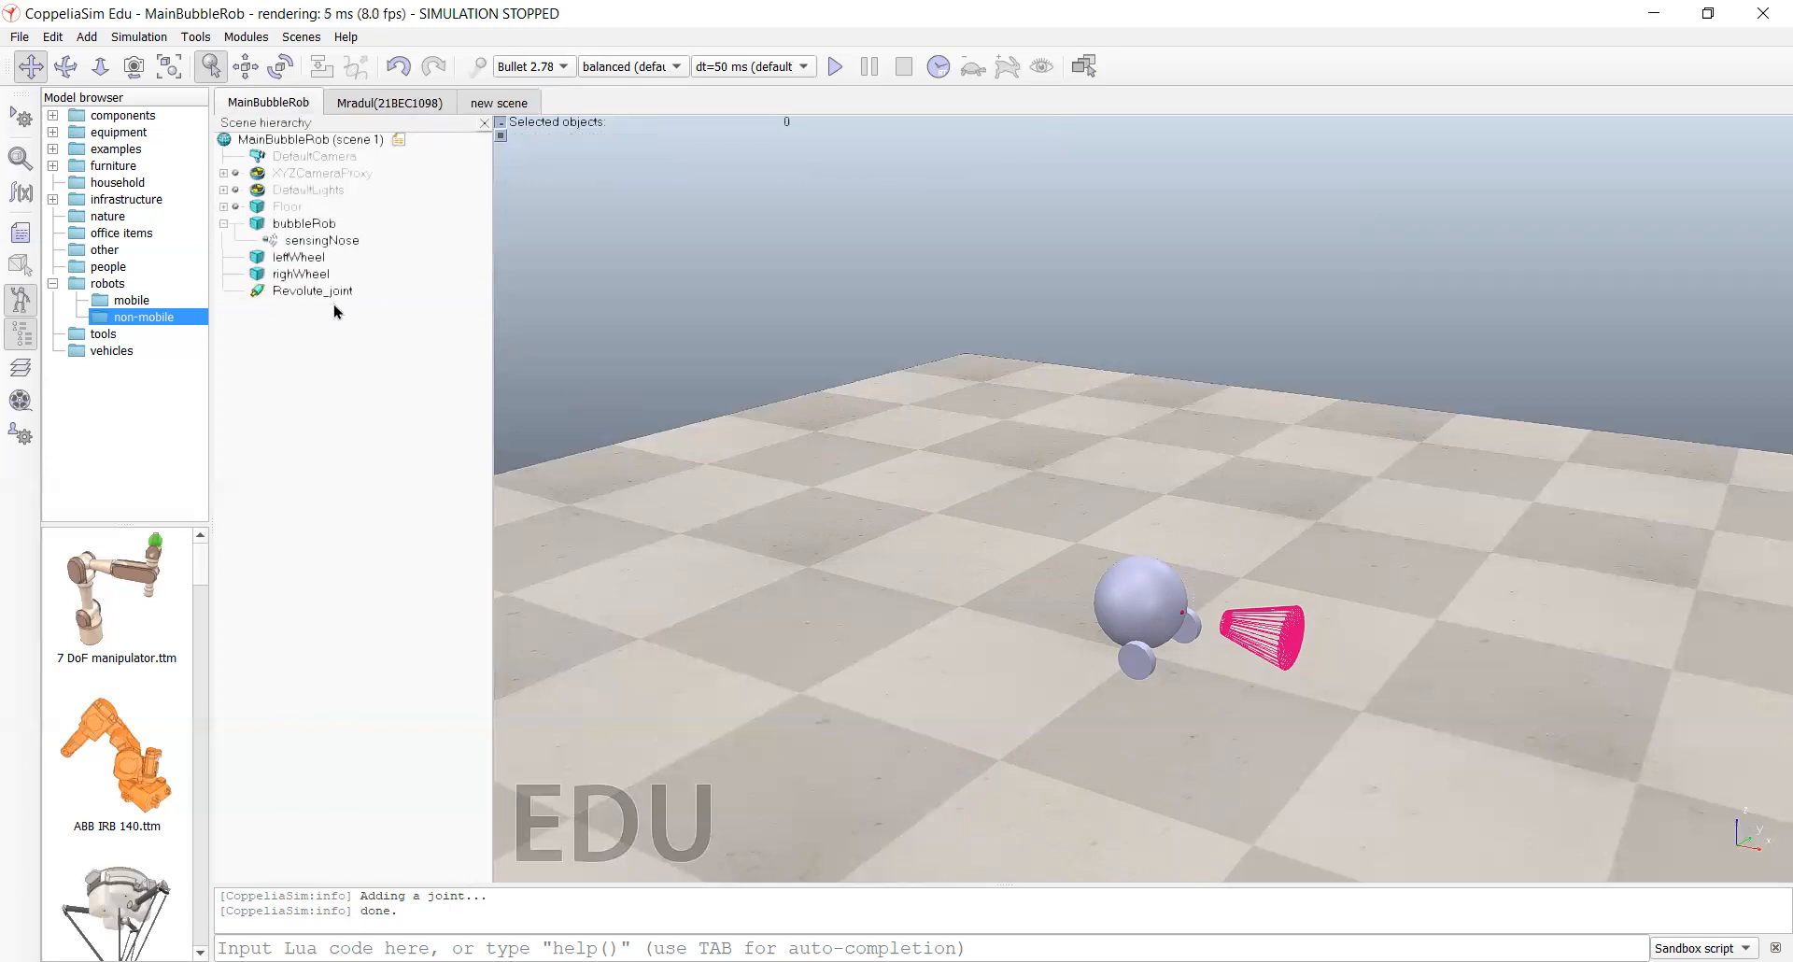
# Step: Rename the Revolute_joint object in the scene hierarchy to leftMotor
pyautogui.click(338, 297)
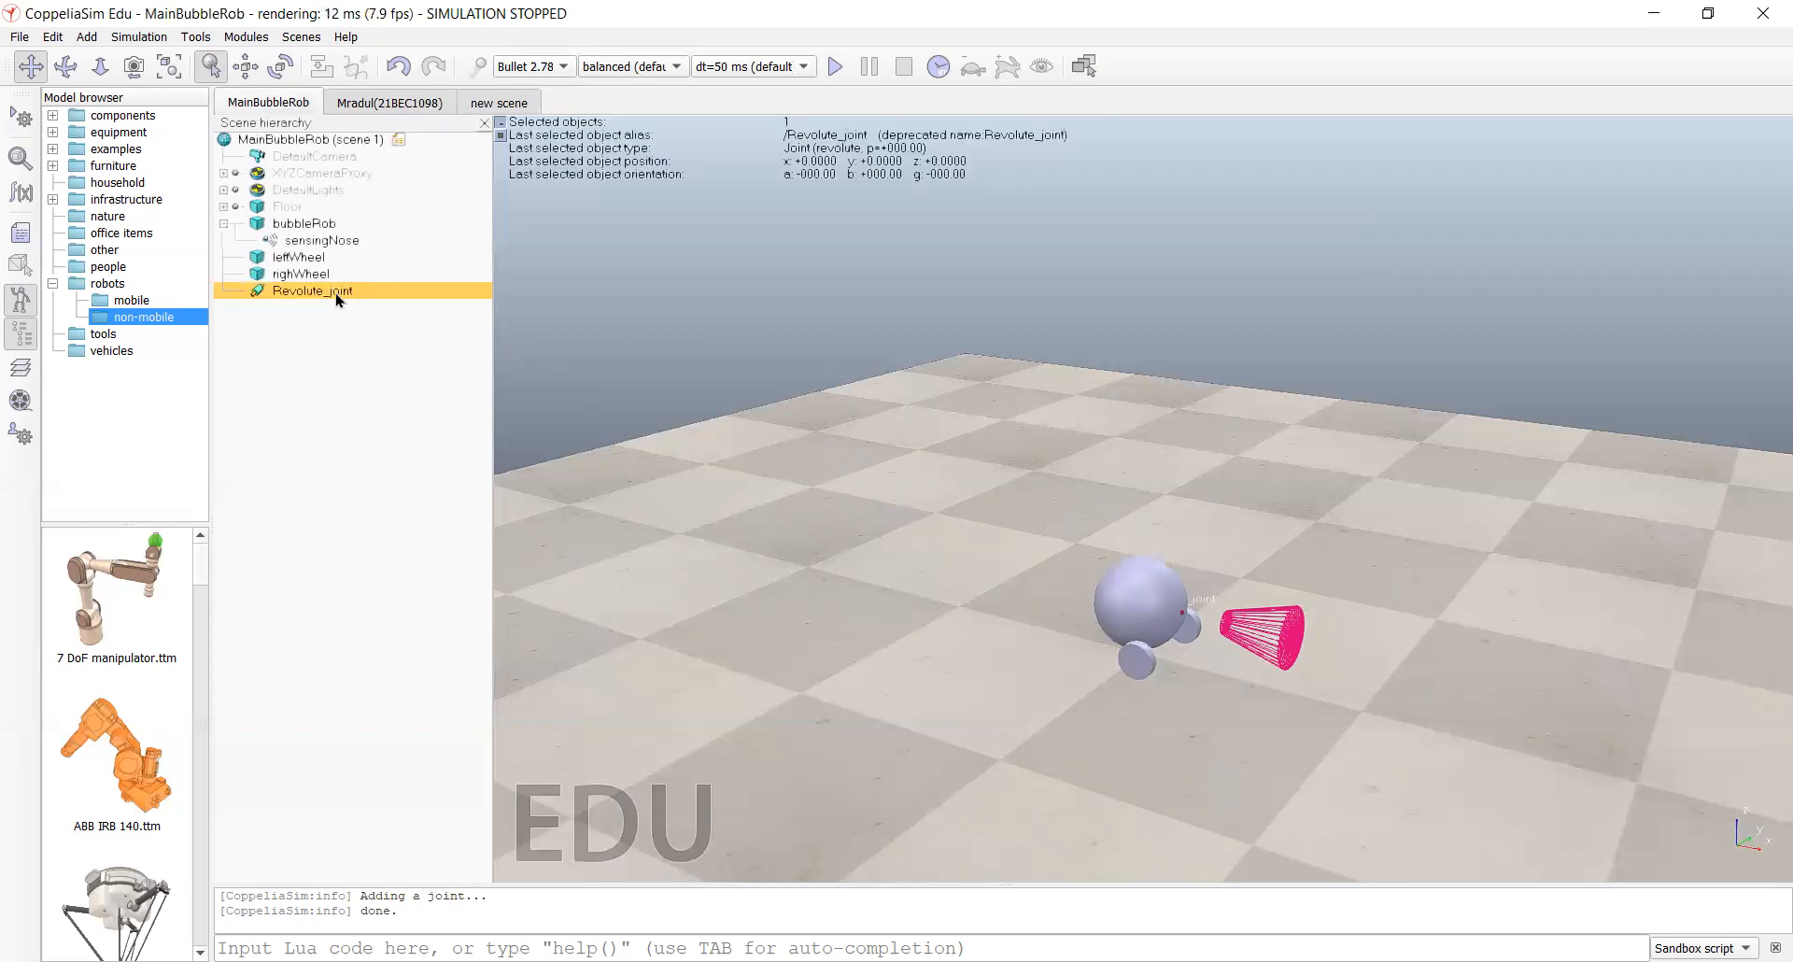
pyautogui.doubleClick(339, 292)
pyautogui.press('BackSpace')
pyautogui.press('BackSpace')
pyautogui.press('BackSpace')
pyautogui.press('BackSpace')
pyautogui.press('BackSpace')
pyautogui.press('BackSpace')
pyautogui.press('BackSpace')
pyautogui.press('BackSpace')
pyautogui.press('BackSpace')
pyautogui.press('BackSpace')
pyautogui.press('BackSpace')
pyautogui.press('BackSpace')
pyautogui.press('BackSpace')
pyautogui.press('BackSpace')
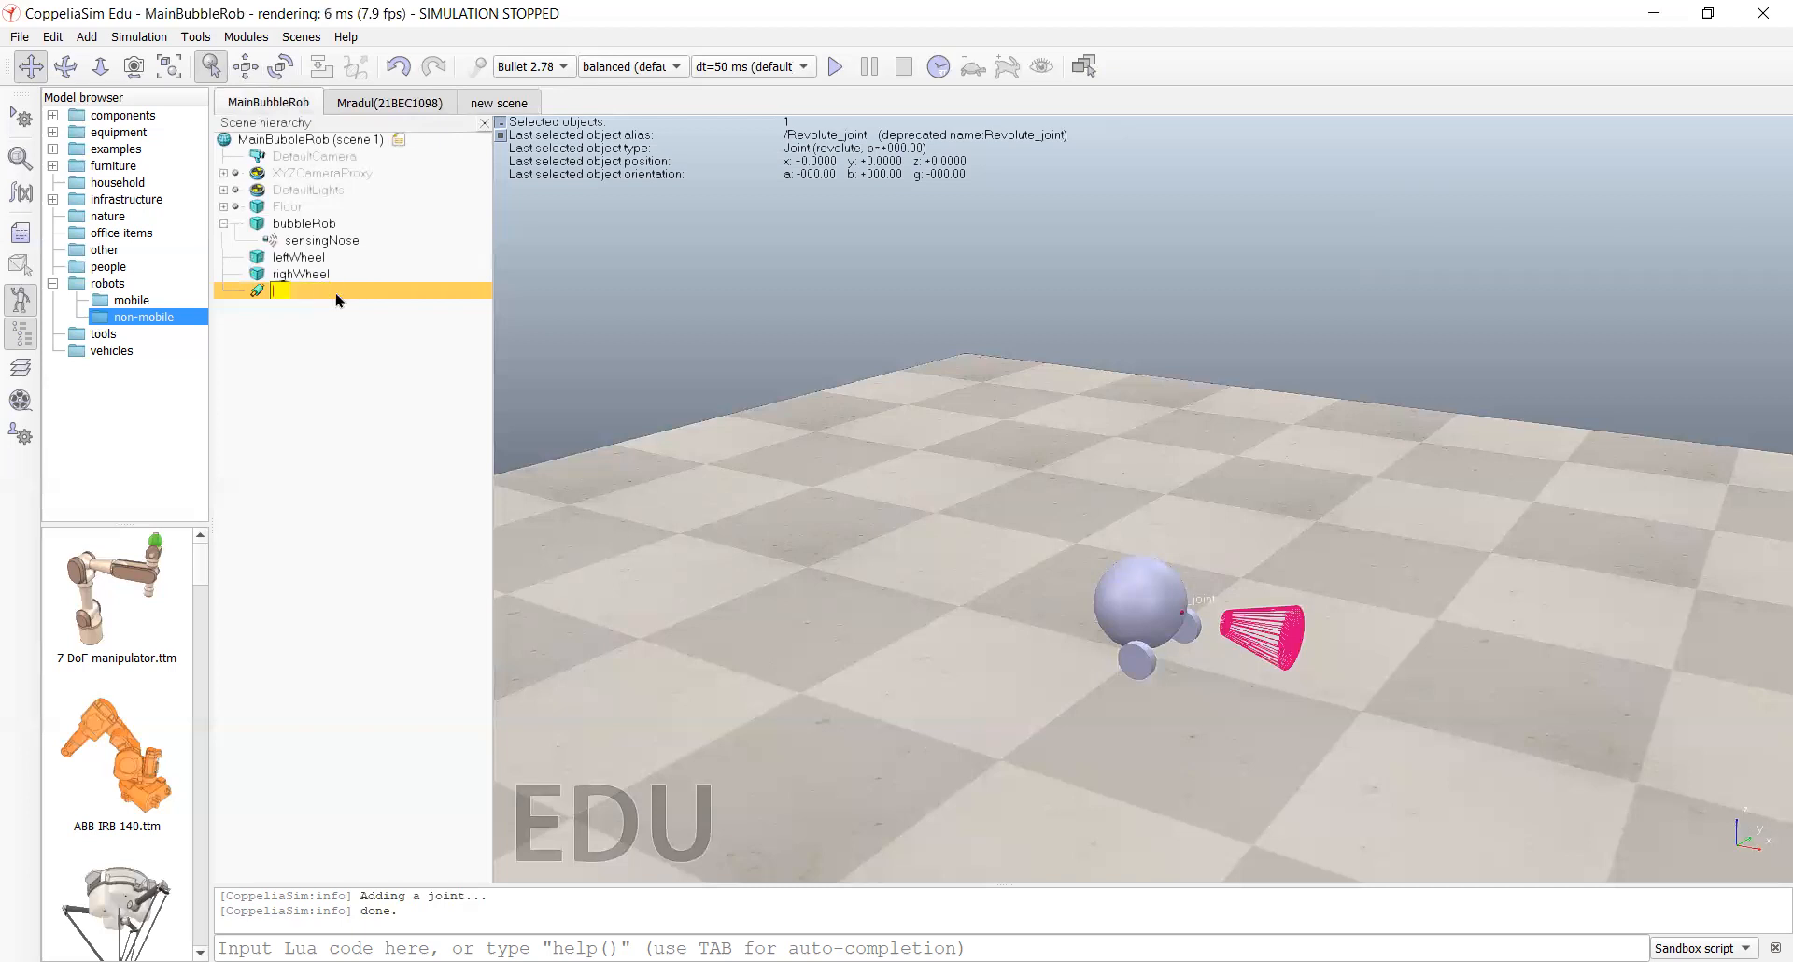
pyautogui.write('leftMotor')
pyautogui.press('Return')
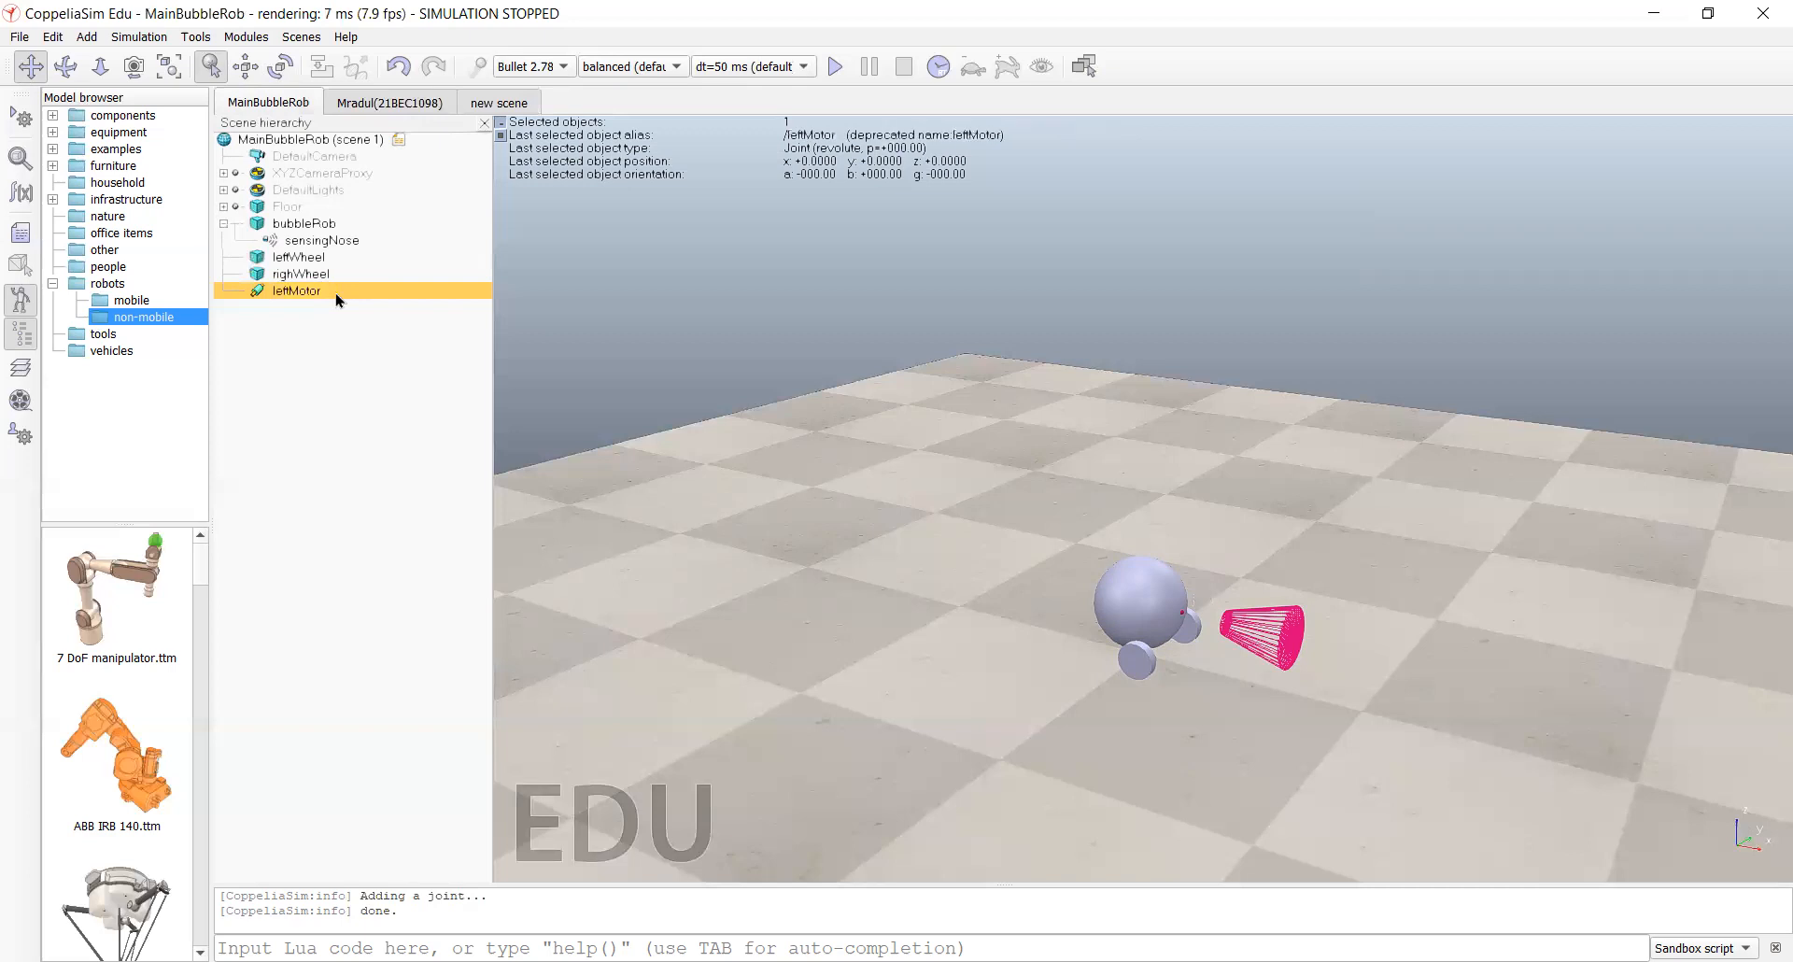
# Step: Apply leftWheel's world orientation to leftMotor, with leftWheel as the last selected object
pyautogui.keyDown('ctrl'); pyautogui.click(294, 263); pyautogui.keyUp('ctrl')
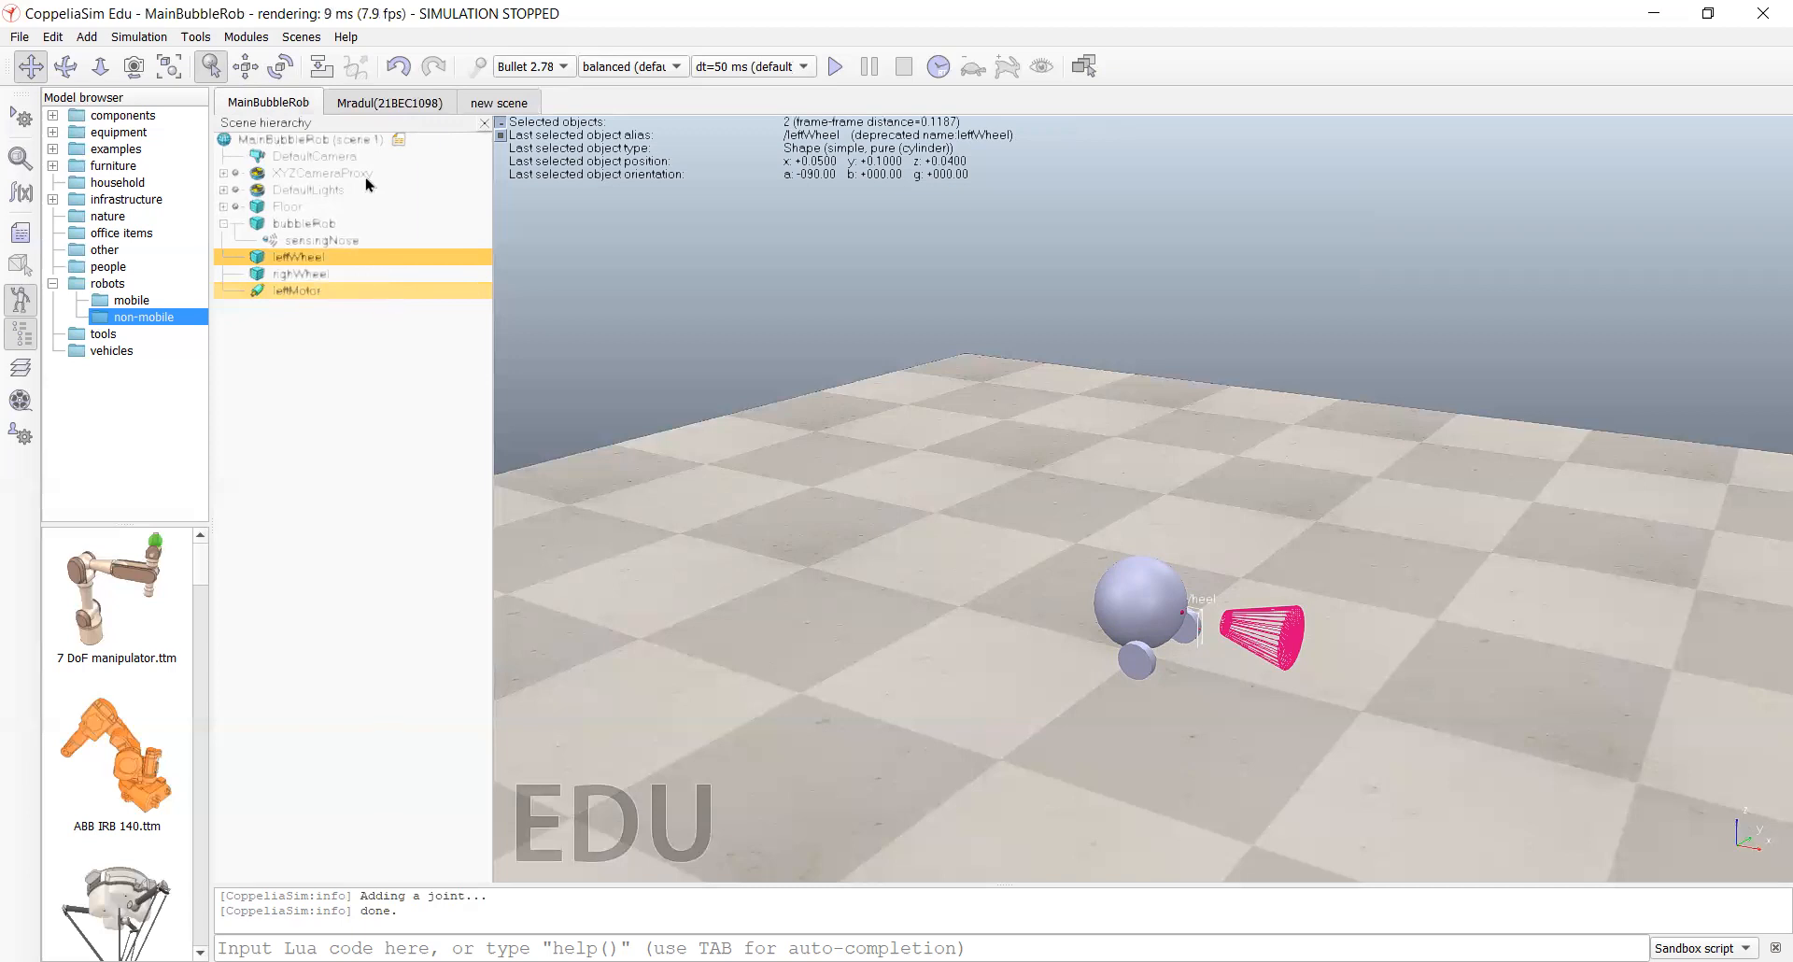
pyautogui.click(280, 68)
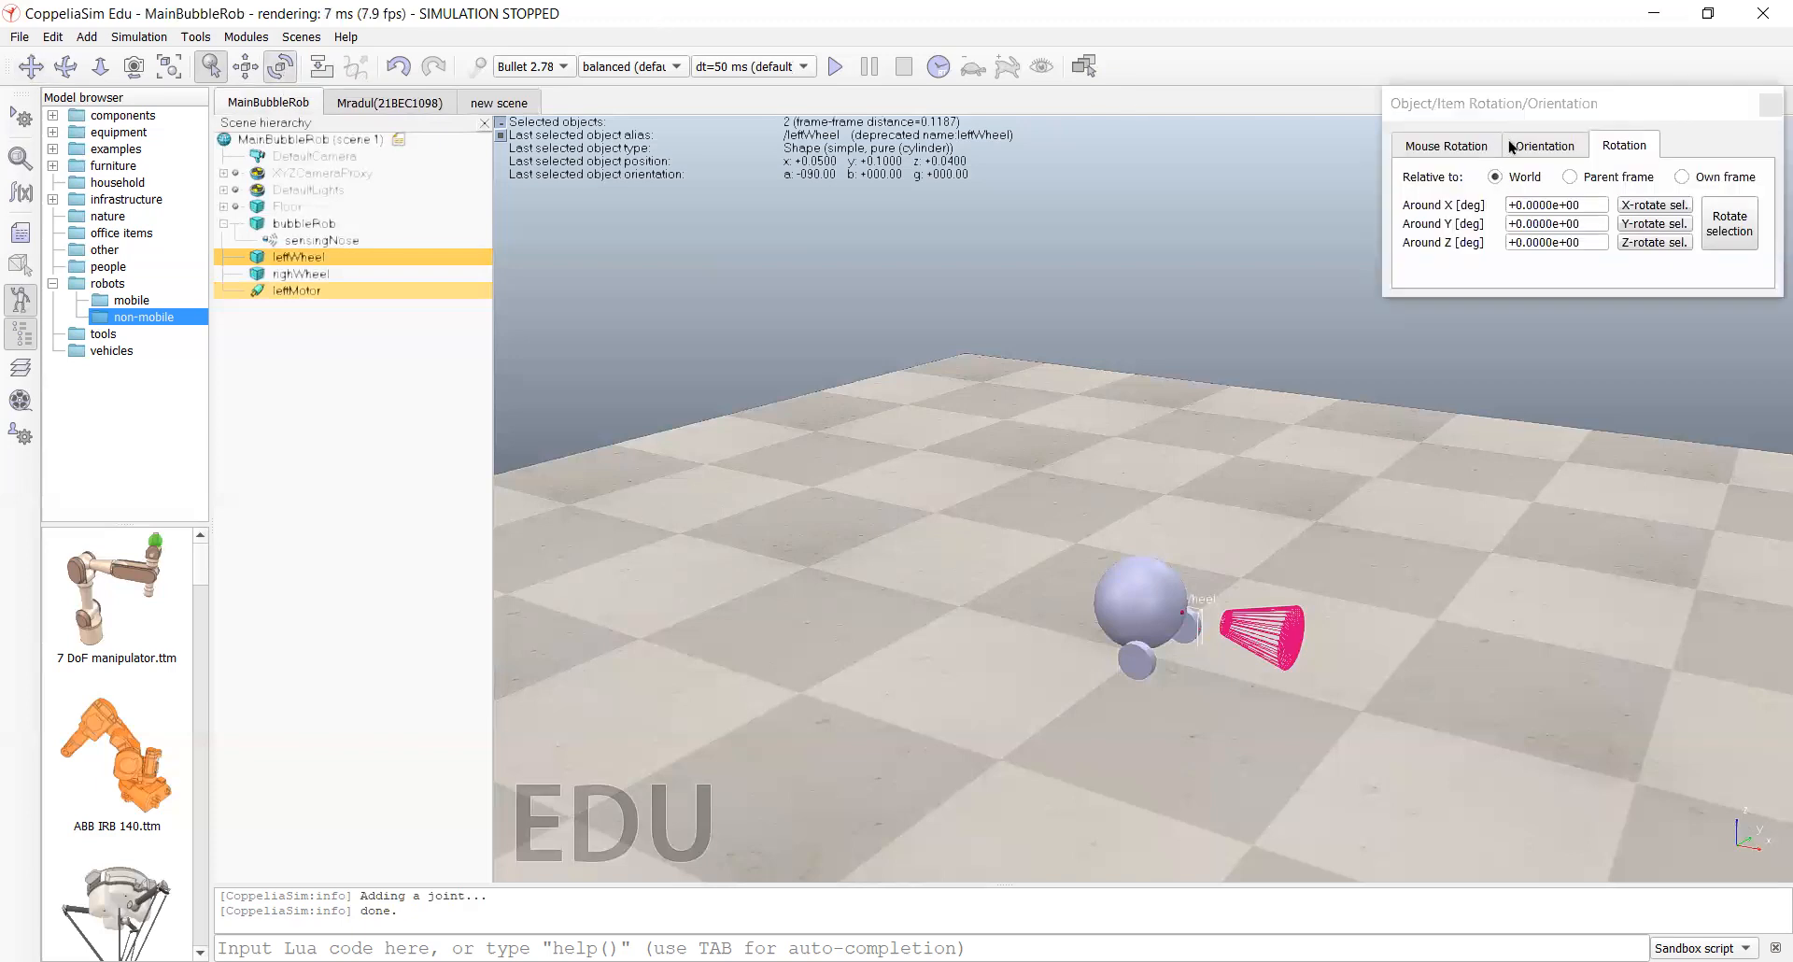
pyautogui.click(1511, 145)
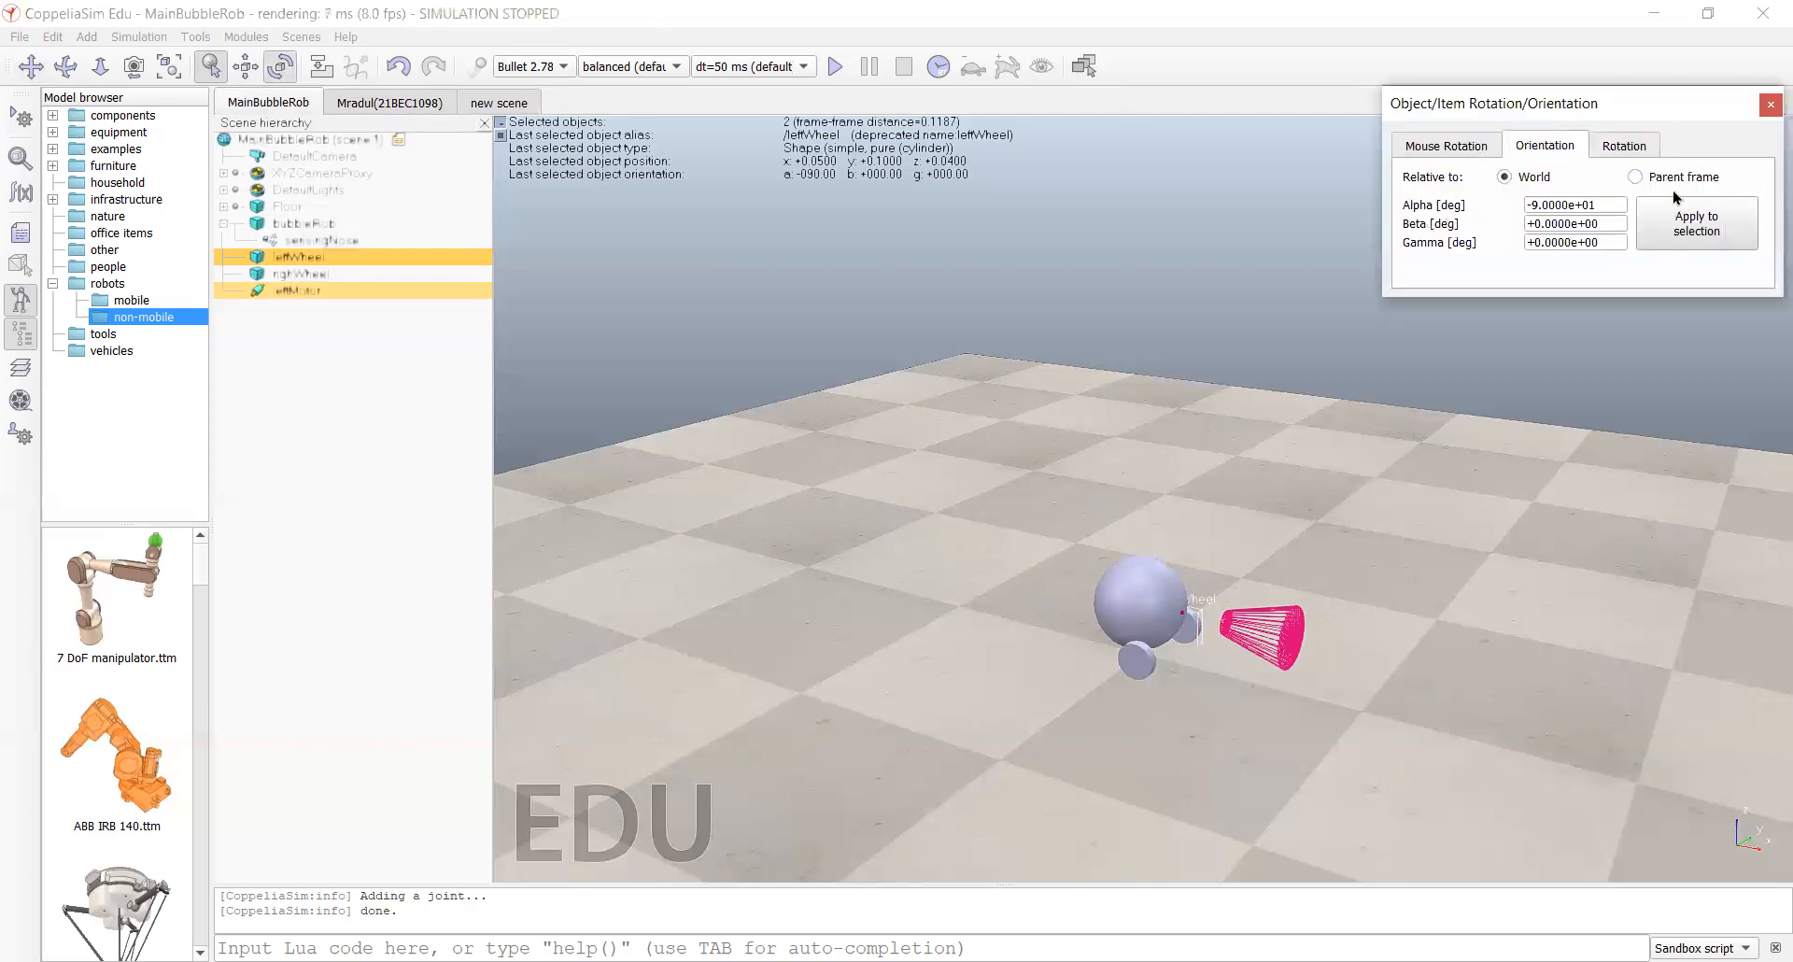
pyautogui.click(1729, 237)
# Step: Apply leftWheel's world position to leftMotor, compare with the finished reference scene, and clear the selection
pyautogui.click(243, 75)
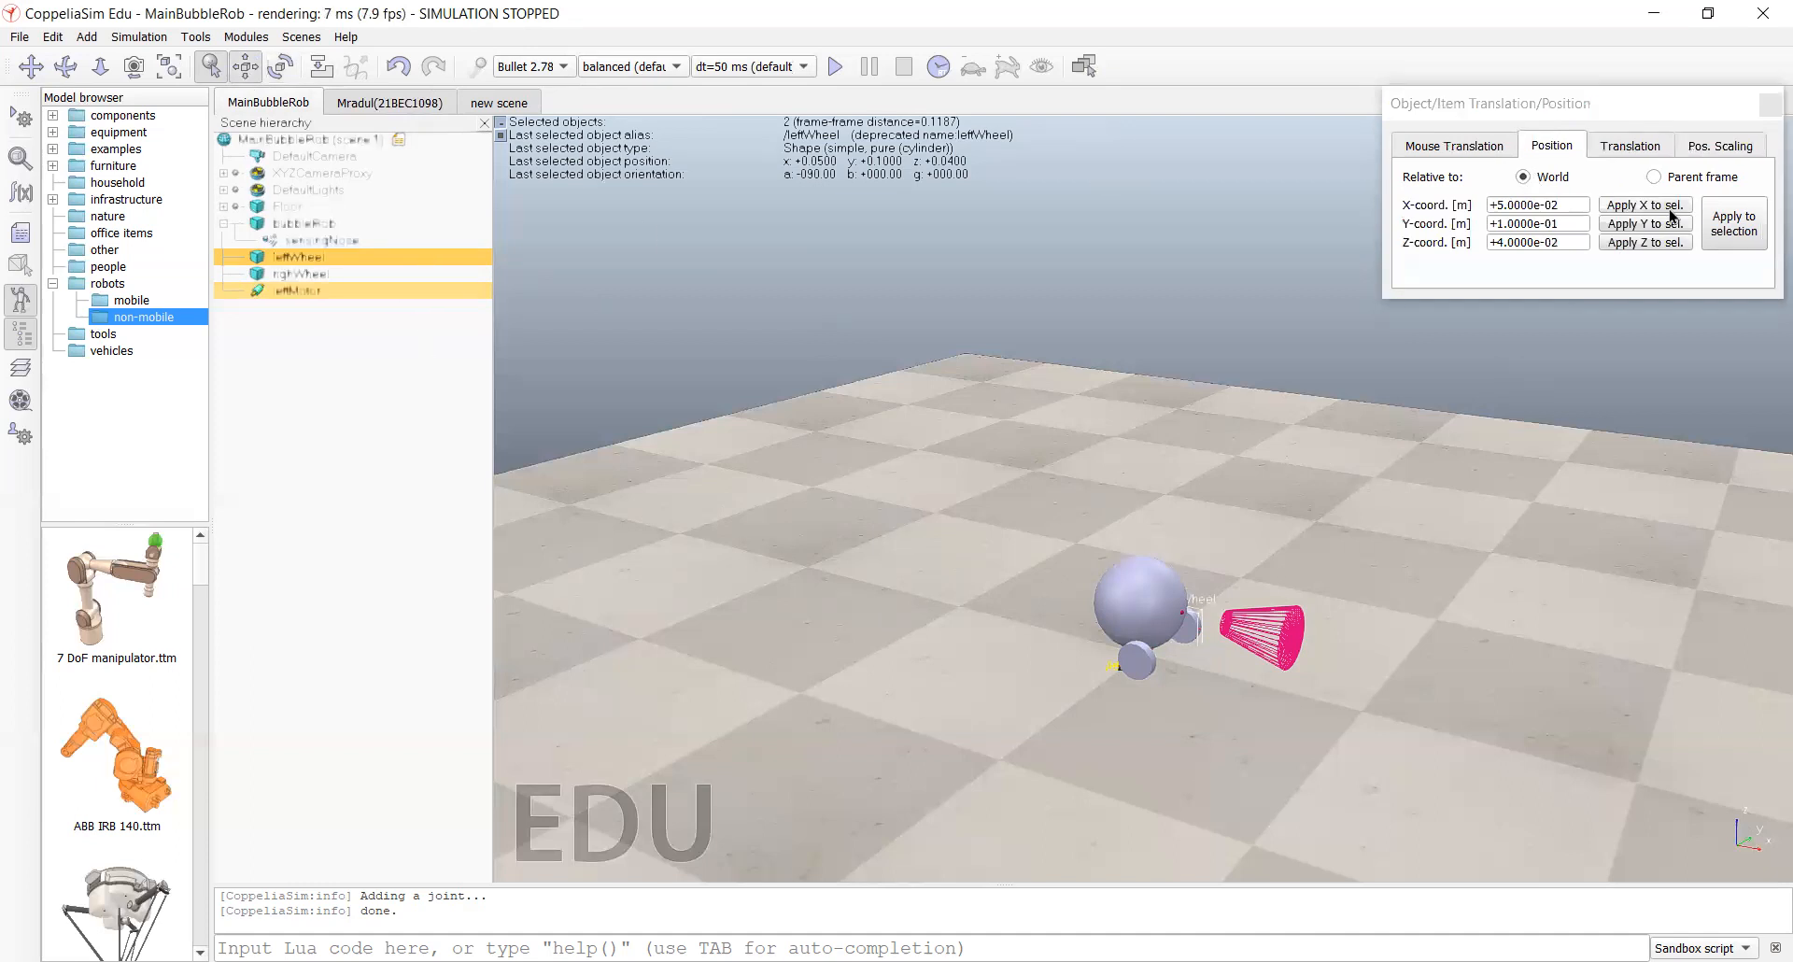
pyautogui.click(1729, 231)
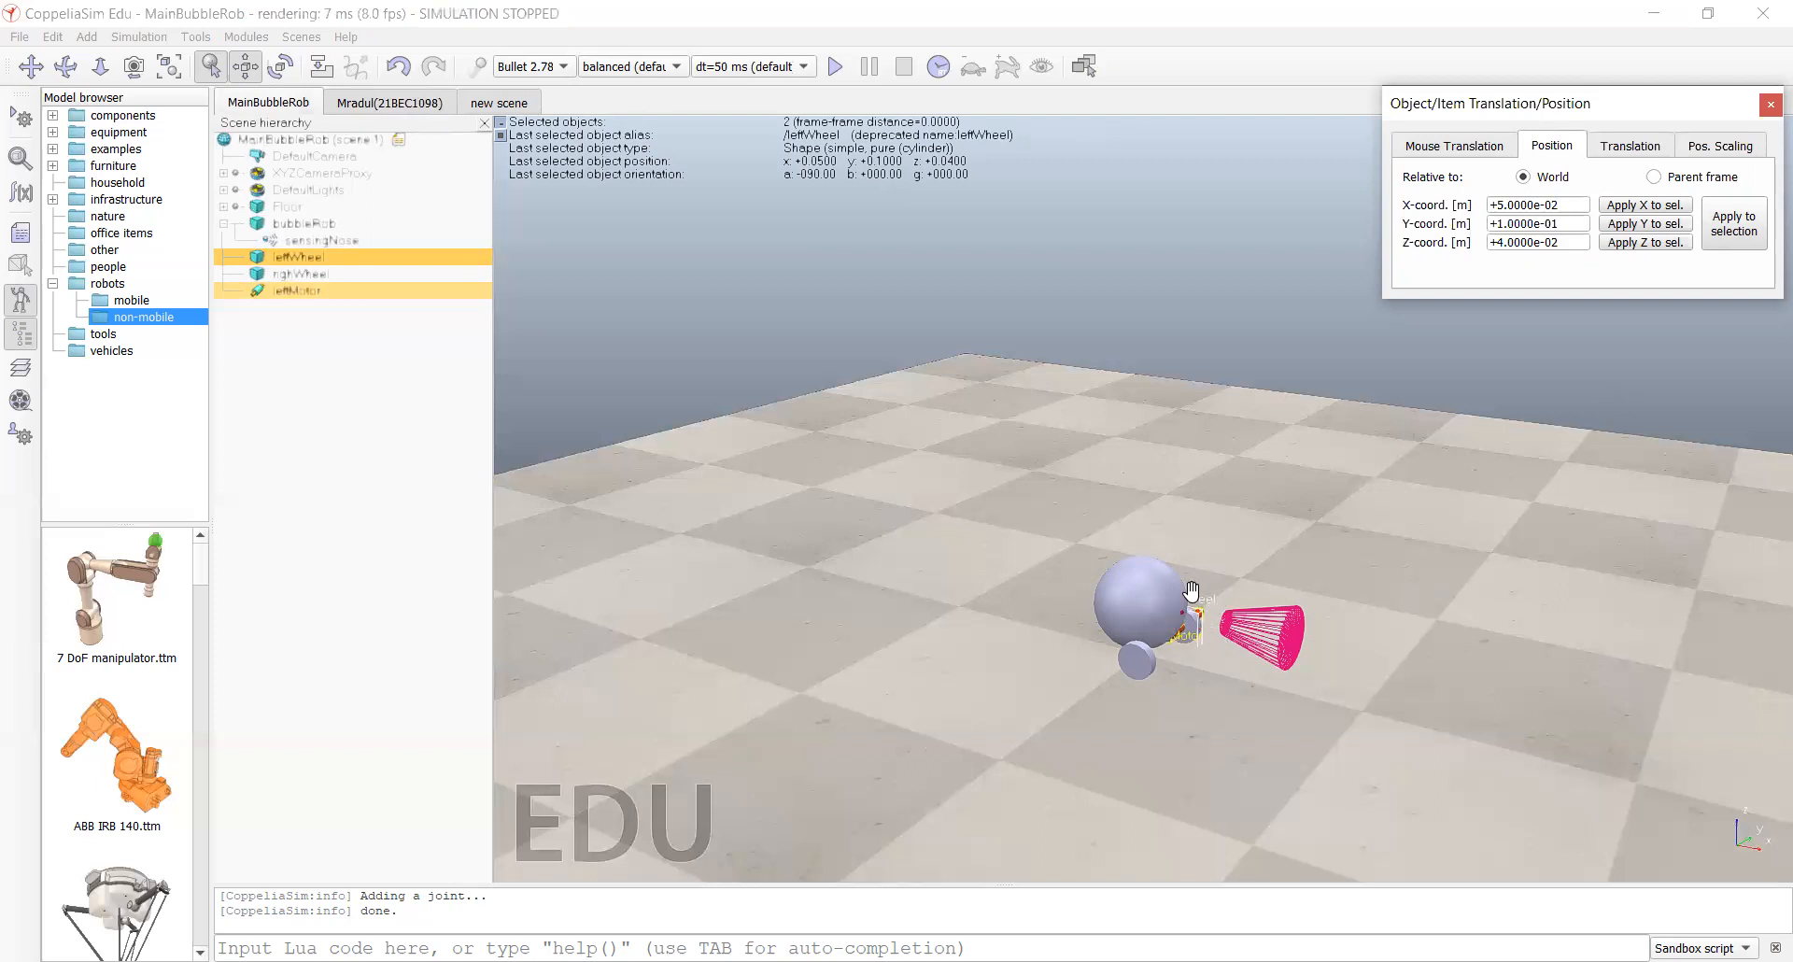
pyautogui.click(408, 105)
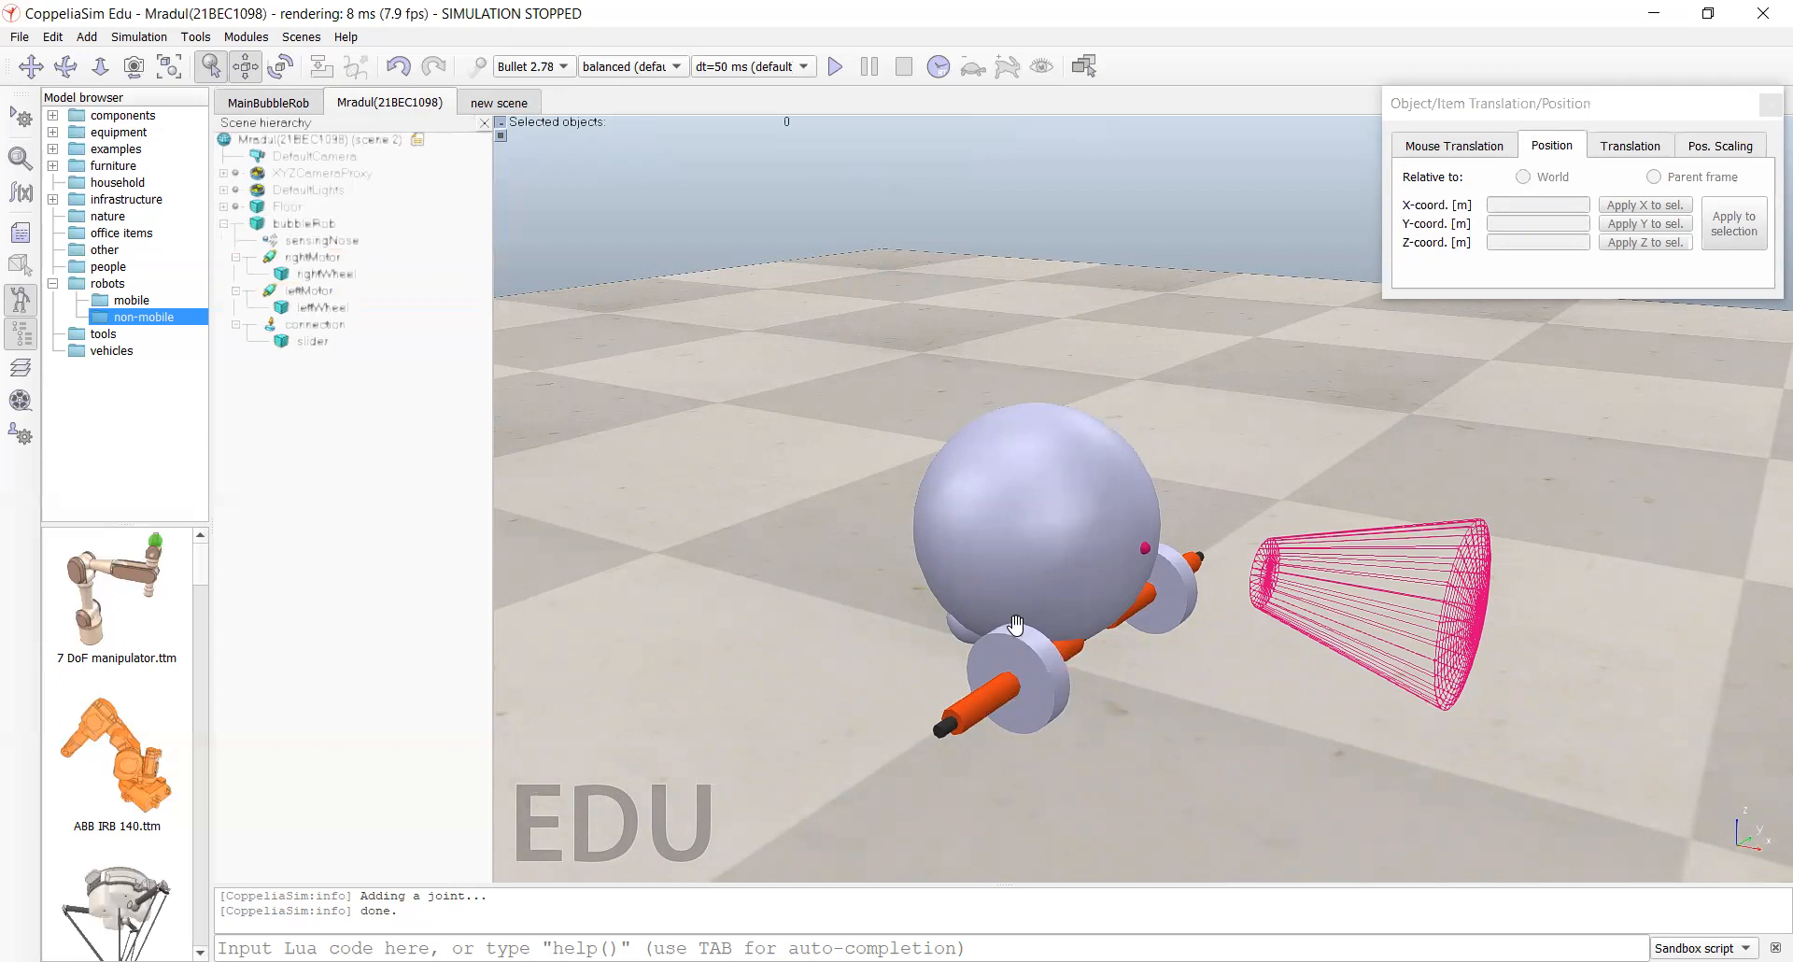
pyautogui.click(271, 104)
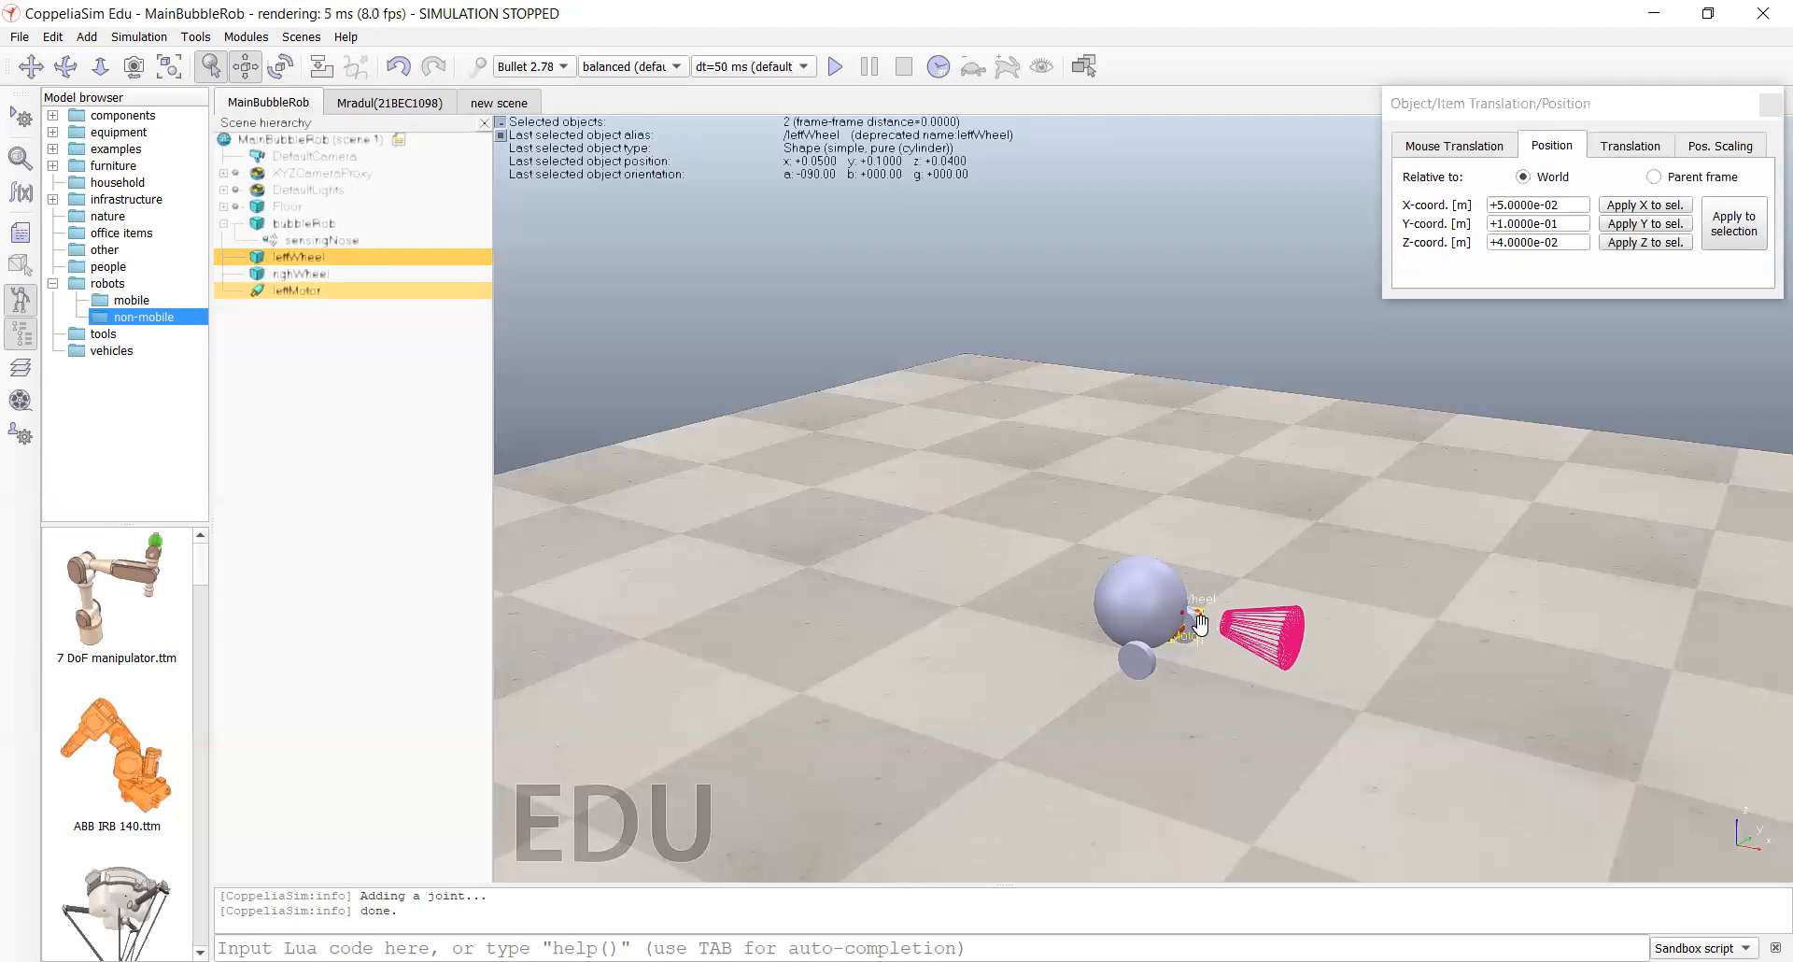
pyautogui.click(744, 478)
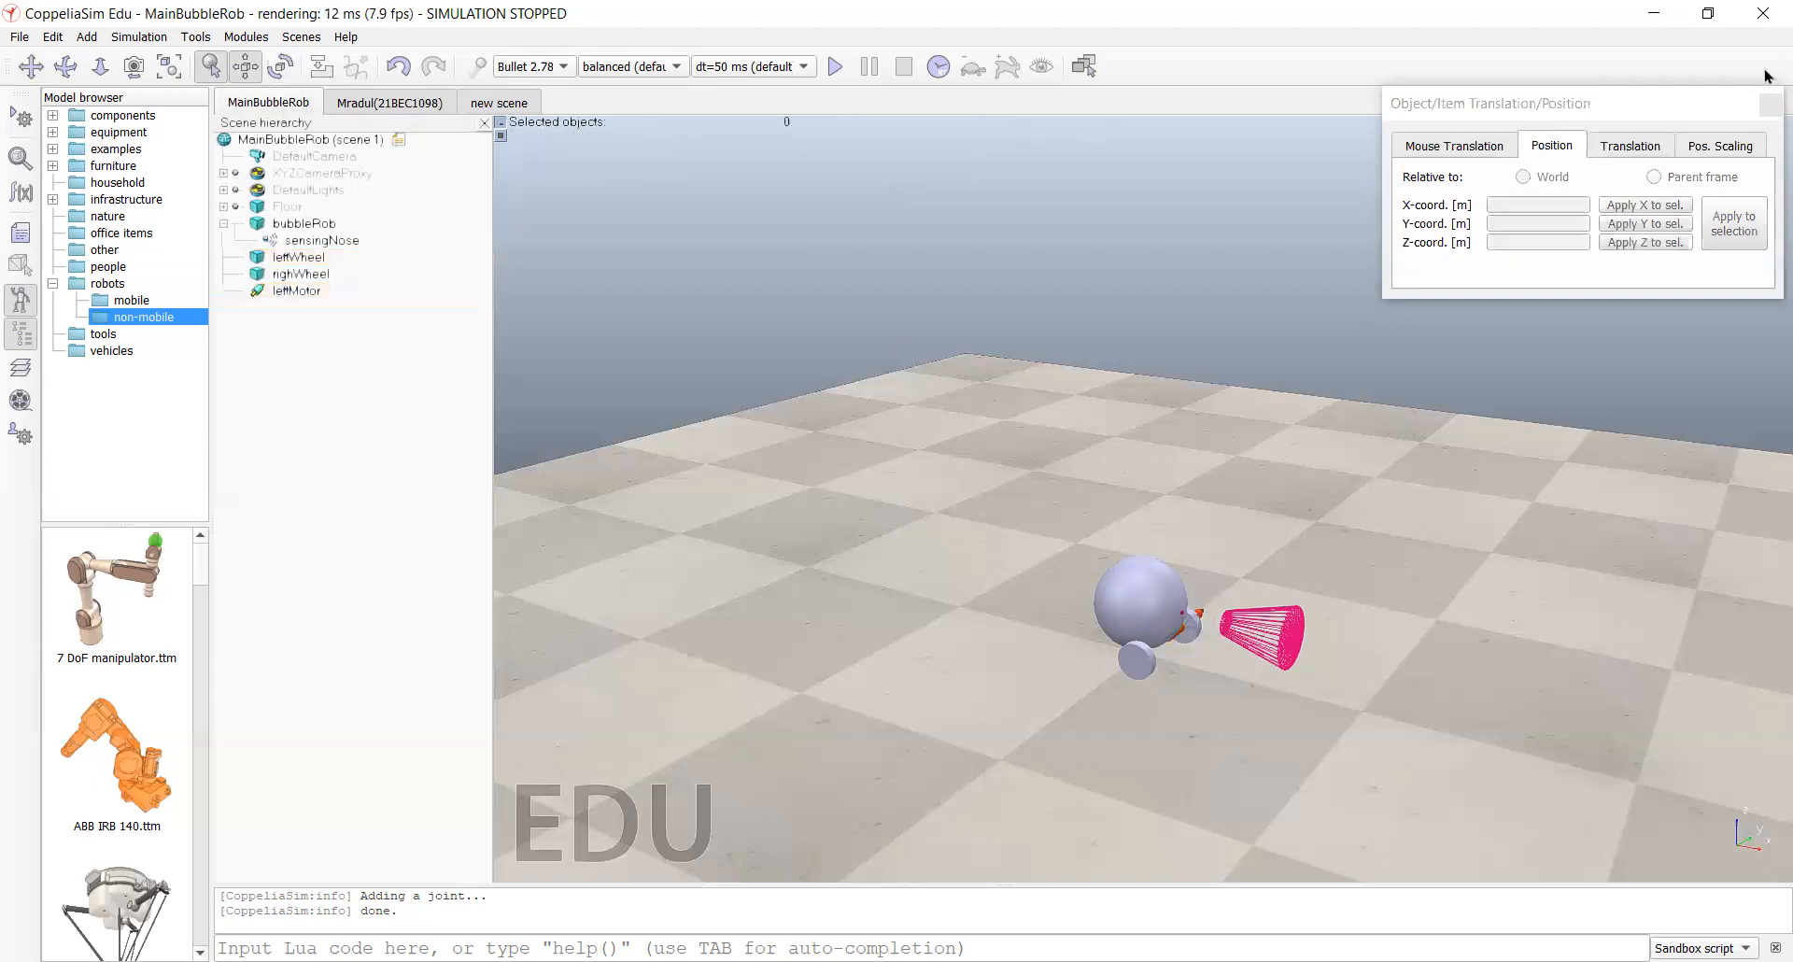
pyautogui.click(1768, 108)
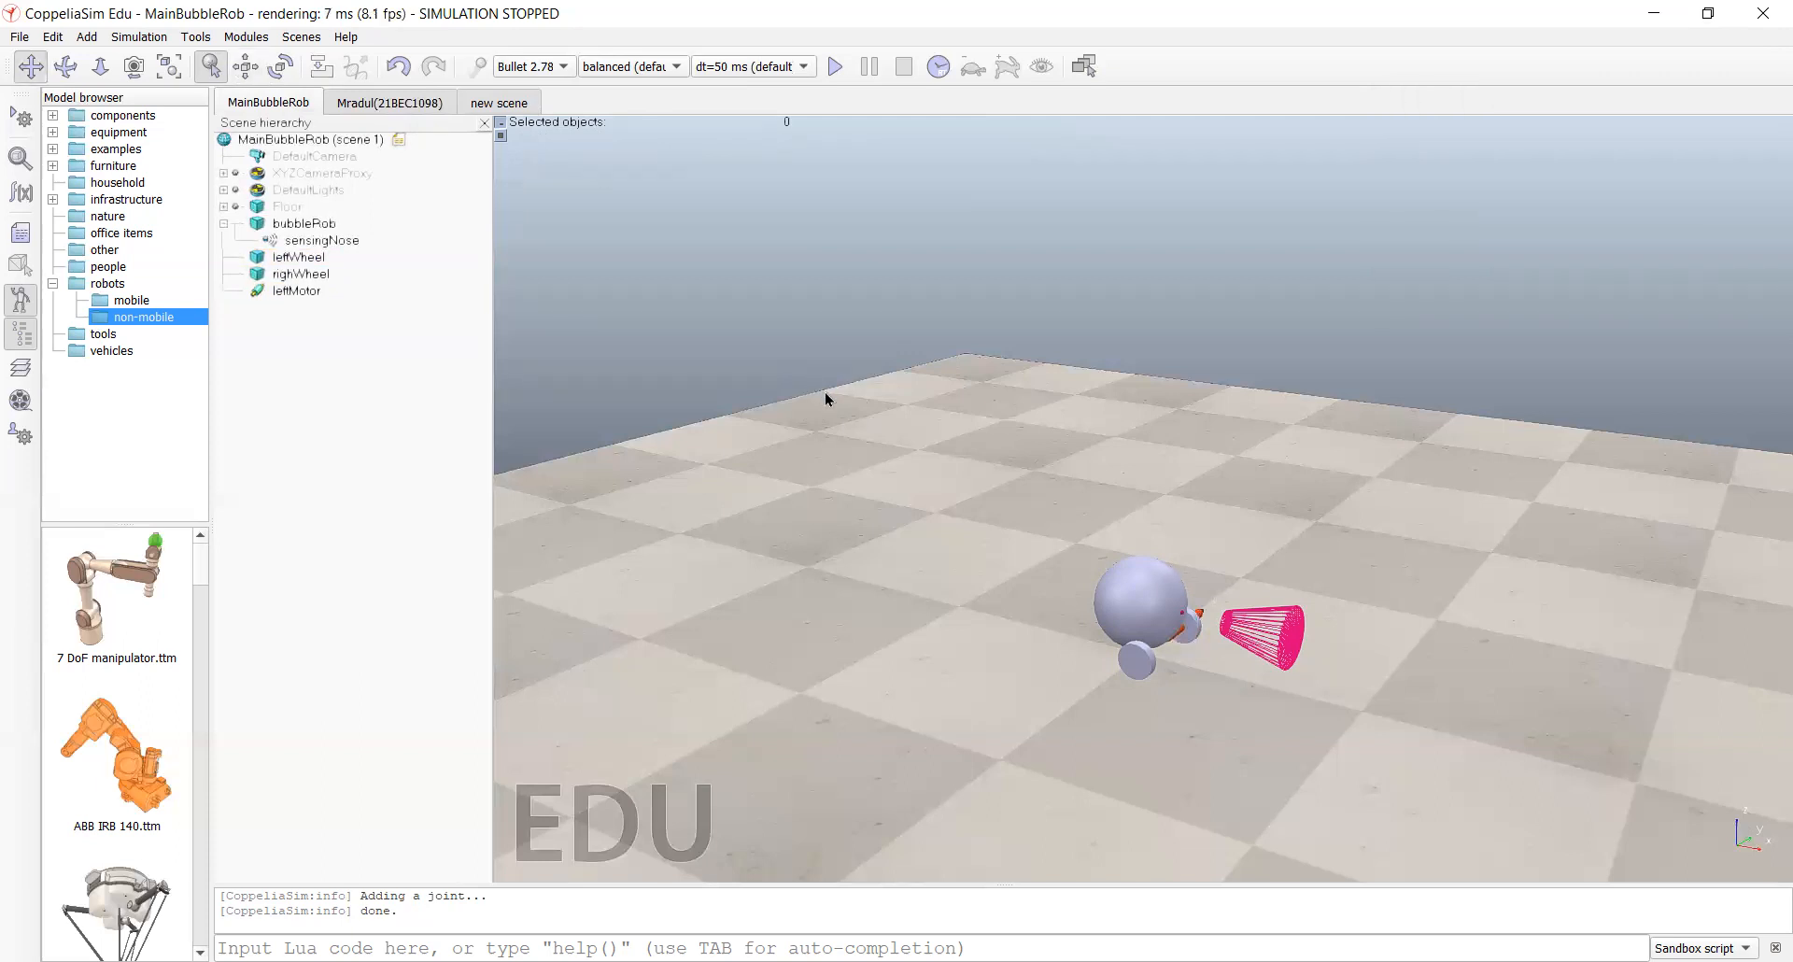
# Step: Add a second revolute joint to the MainBubbleRob scene
pyautogui.rightClick(826, 394)
pyautogui.moveTo(943, 472)
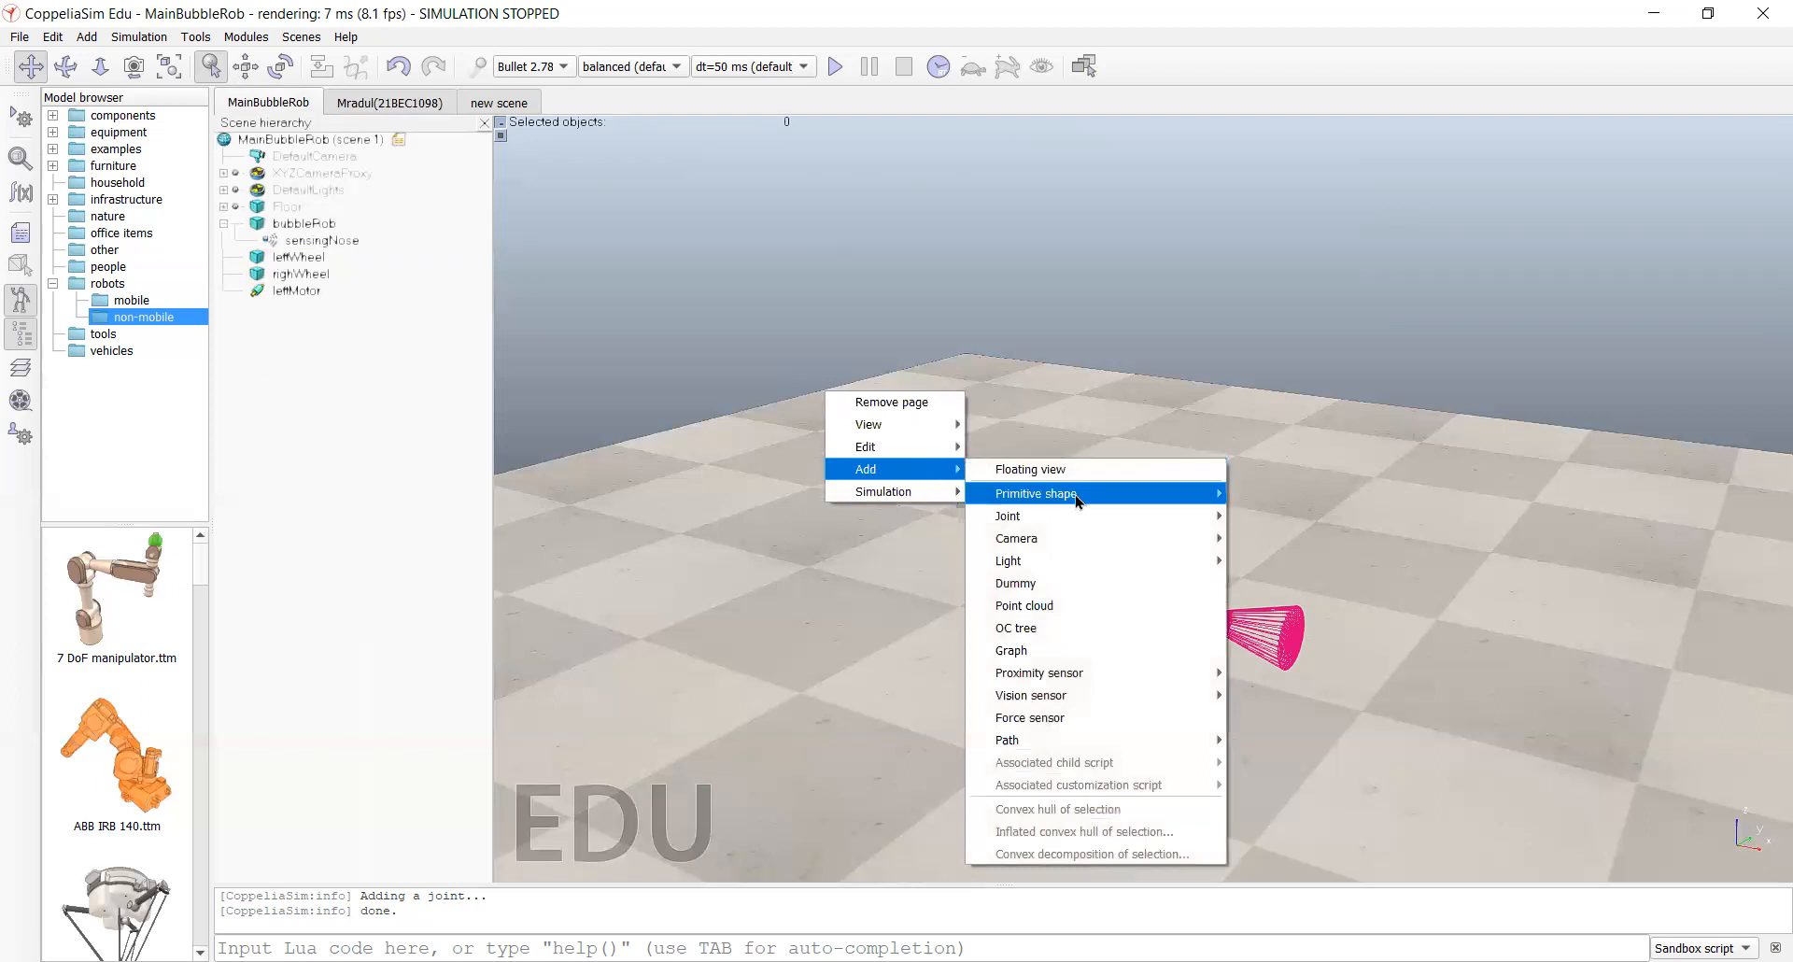
pyautogui.moveTo(1080, 513)
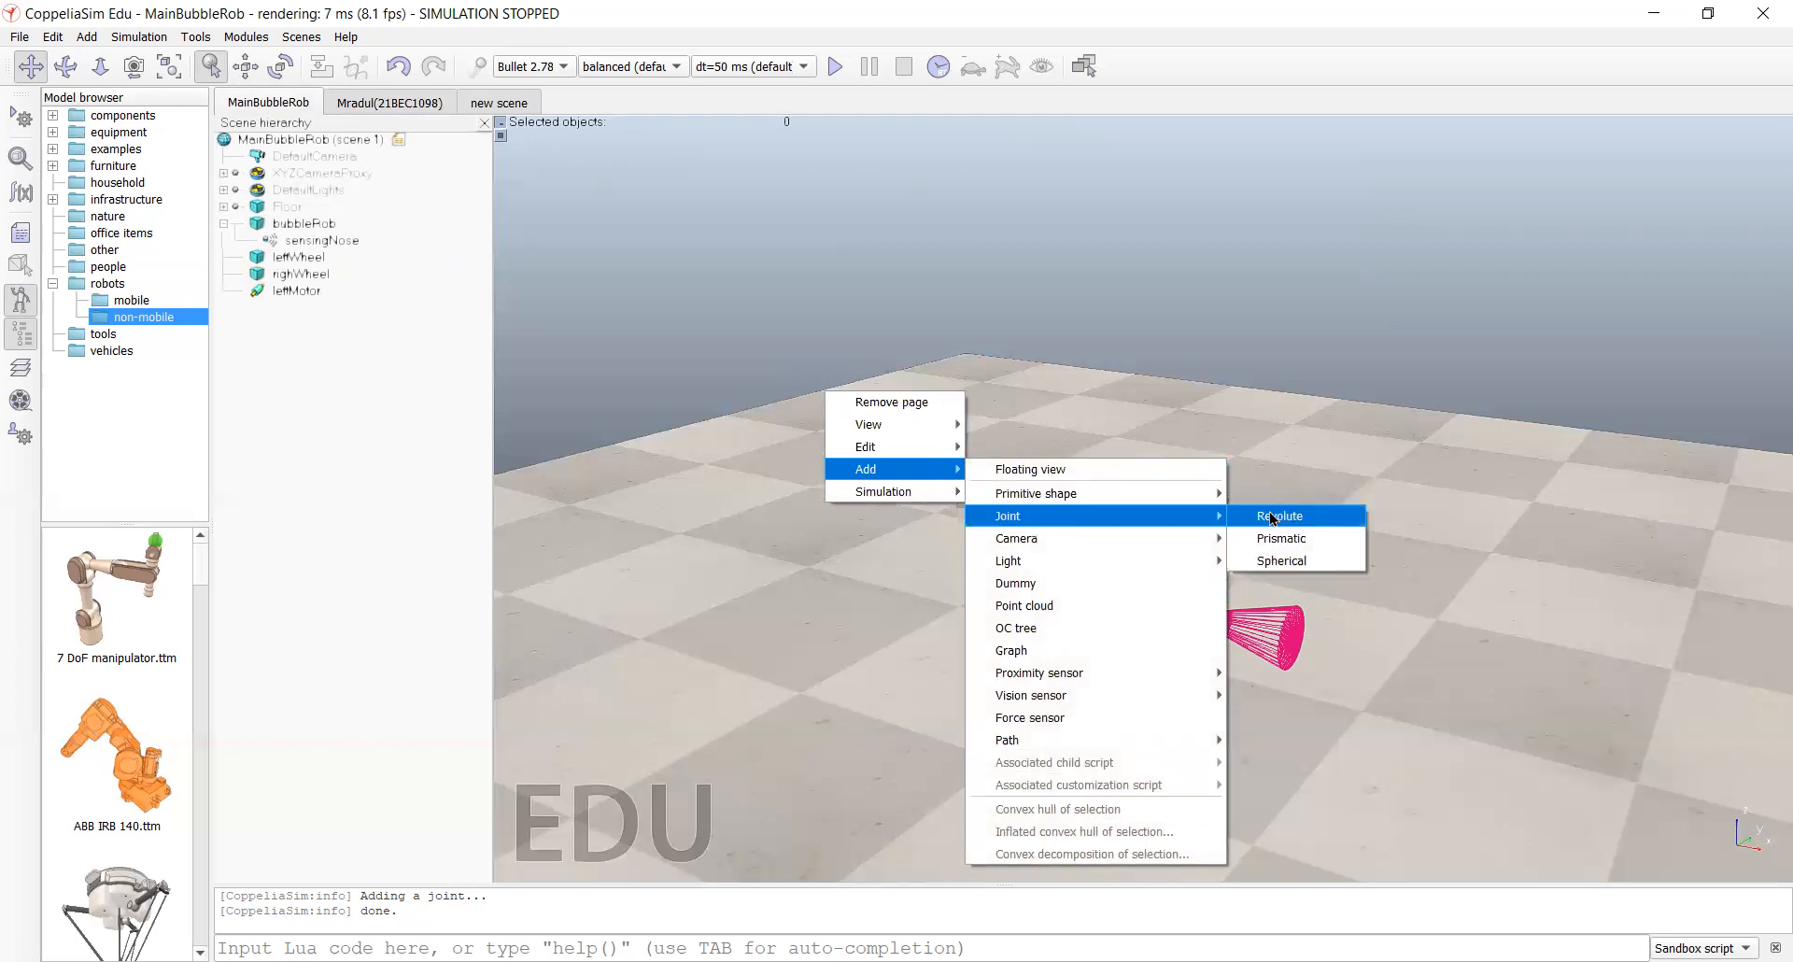
pyautogui.click(1272, 517)
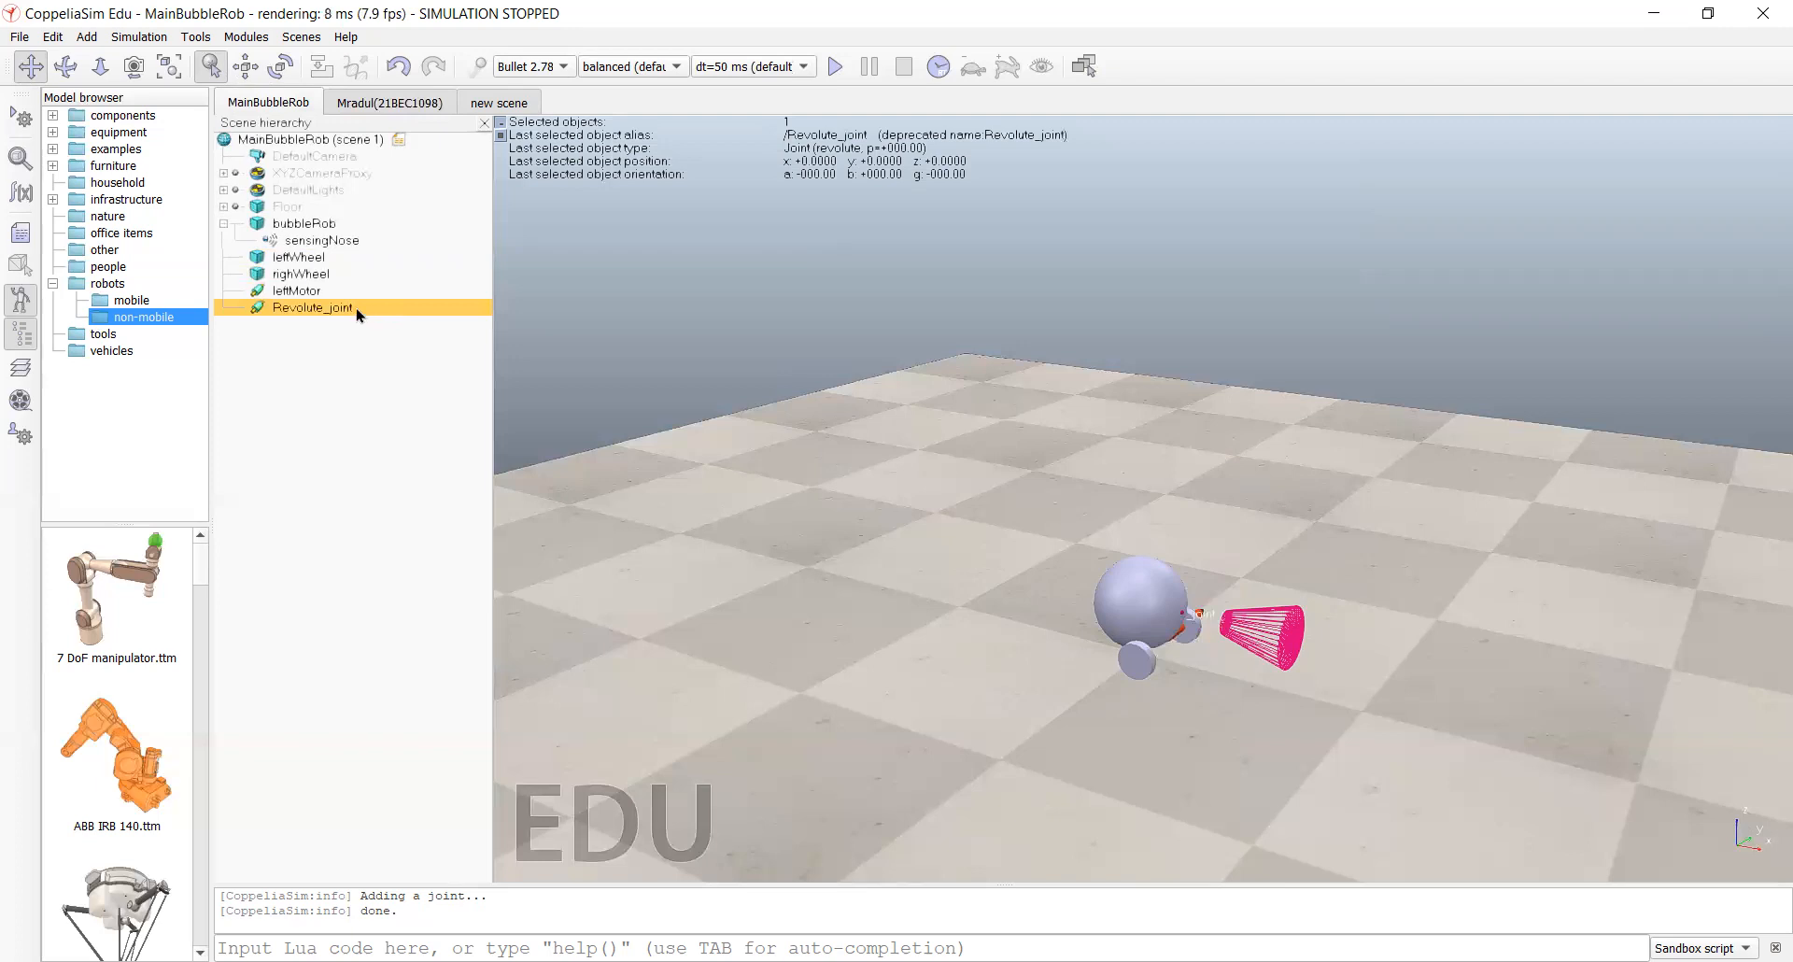
# Step: Rename the new Revolute_joint object in the scene hierarchy to rightMotor
pyautogui.doubleClick(338, 309)
pyautogui.press('BackSpace')
pyautogui.press('BackSpace')
pyautogui.press('BackSpace')
pyautogui.press('BackSpace')
pyautogui.press('BackSpace')
pyautogui.press('BackSpace')
pyautogui.press('BackSpace')
pyautogui.press('BackSpace')
pyautogui.press('BackSpace')
pyautogui.press('BackSpace')
pyautogui.press('BackSpace')
pyautogui.press('BackSpace')
pyautogui.press('BackSpace')
pyautogui.press('BackSpace')
pyautogui.write('rightMotor')
pyautogui.press('Return')
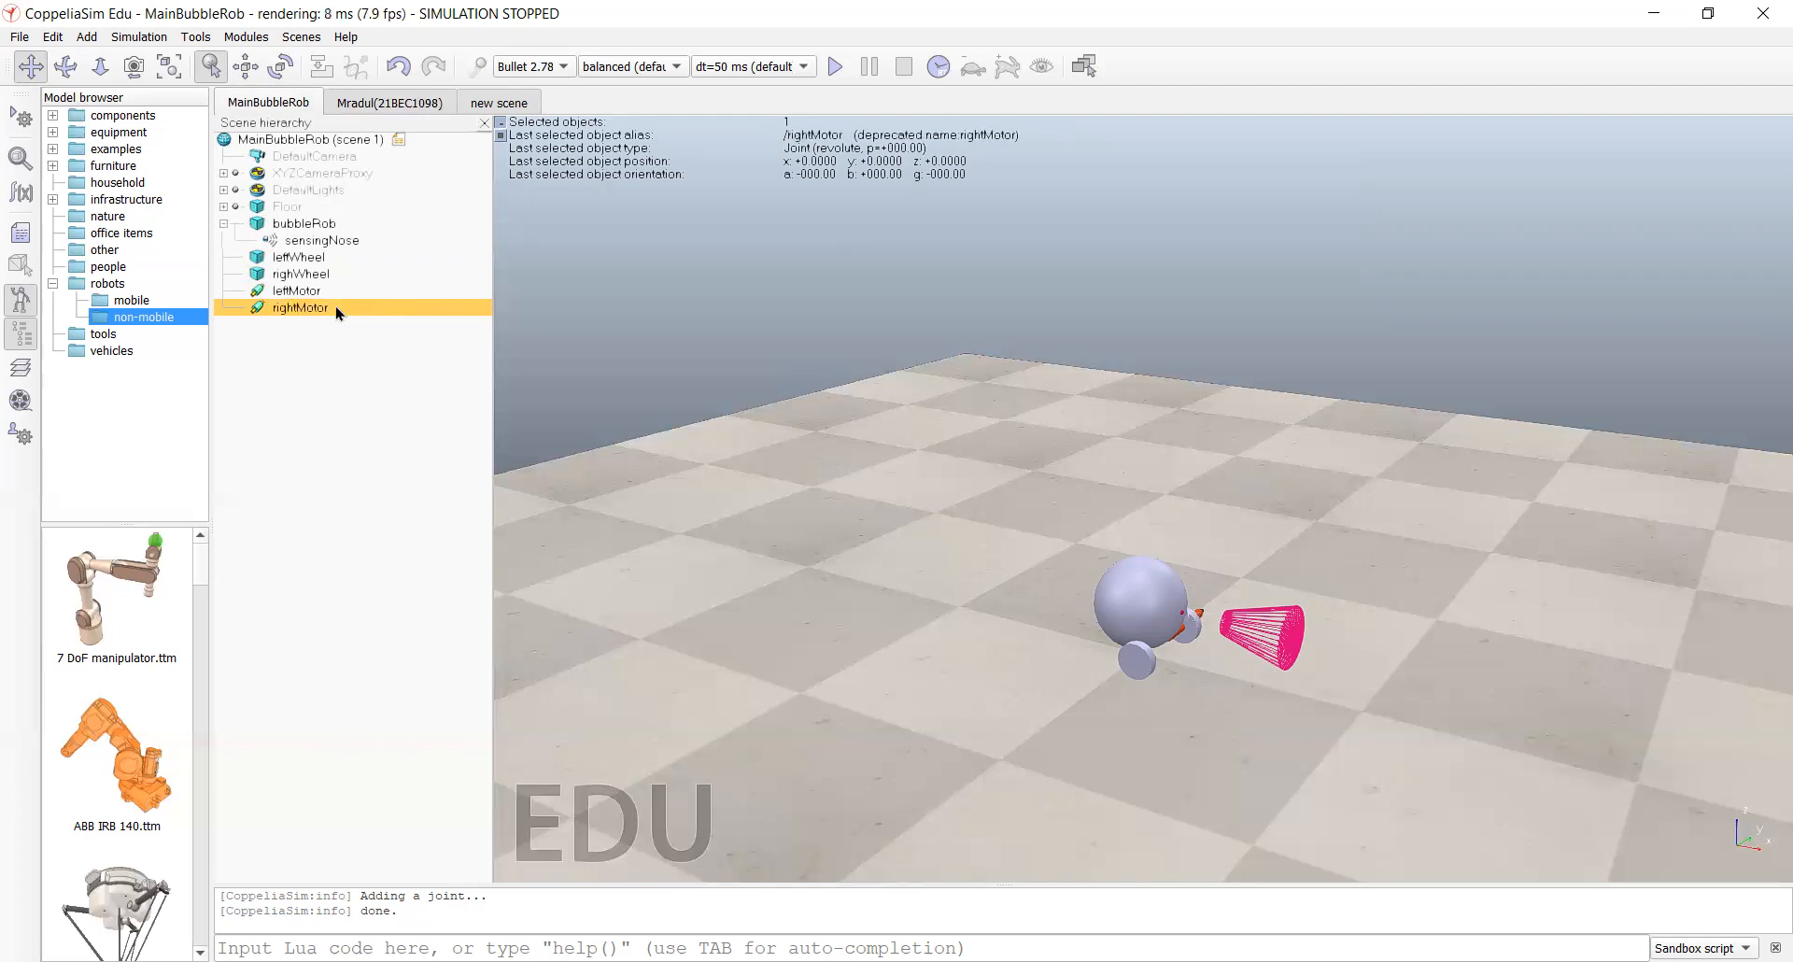
# Step: Apply righWheel's world position and orientation to rightMotor, with righWheel as the last selected object, and clear the selection
pyautogui.keyDown('ctrl'); pyautogui.click(300, 273); pyautogui.keyUp('ctrl')
pyautogui.click(245, 66)
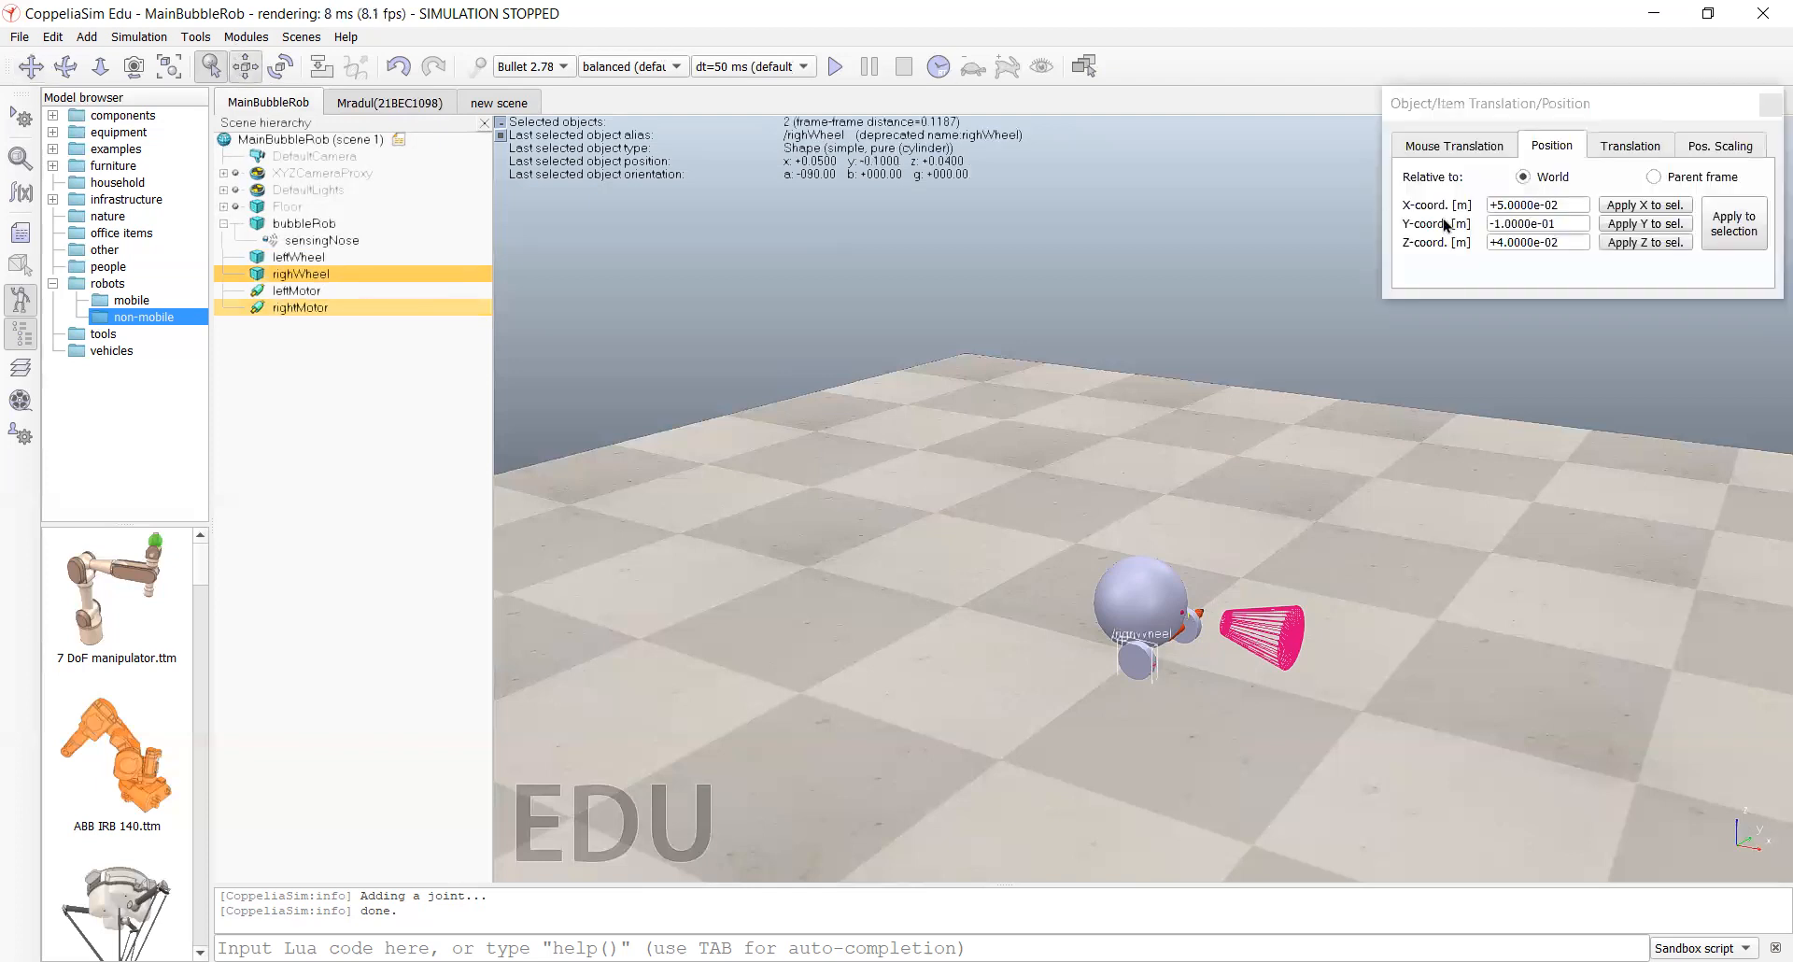
pyautogui.click(1737, 222)
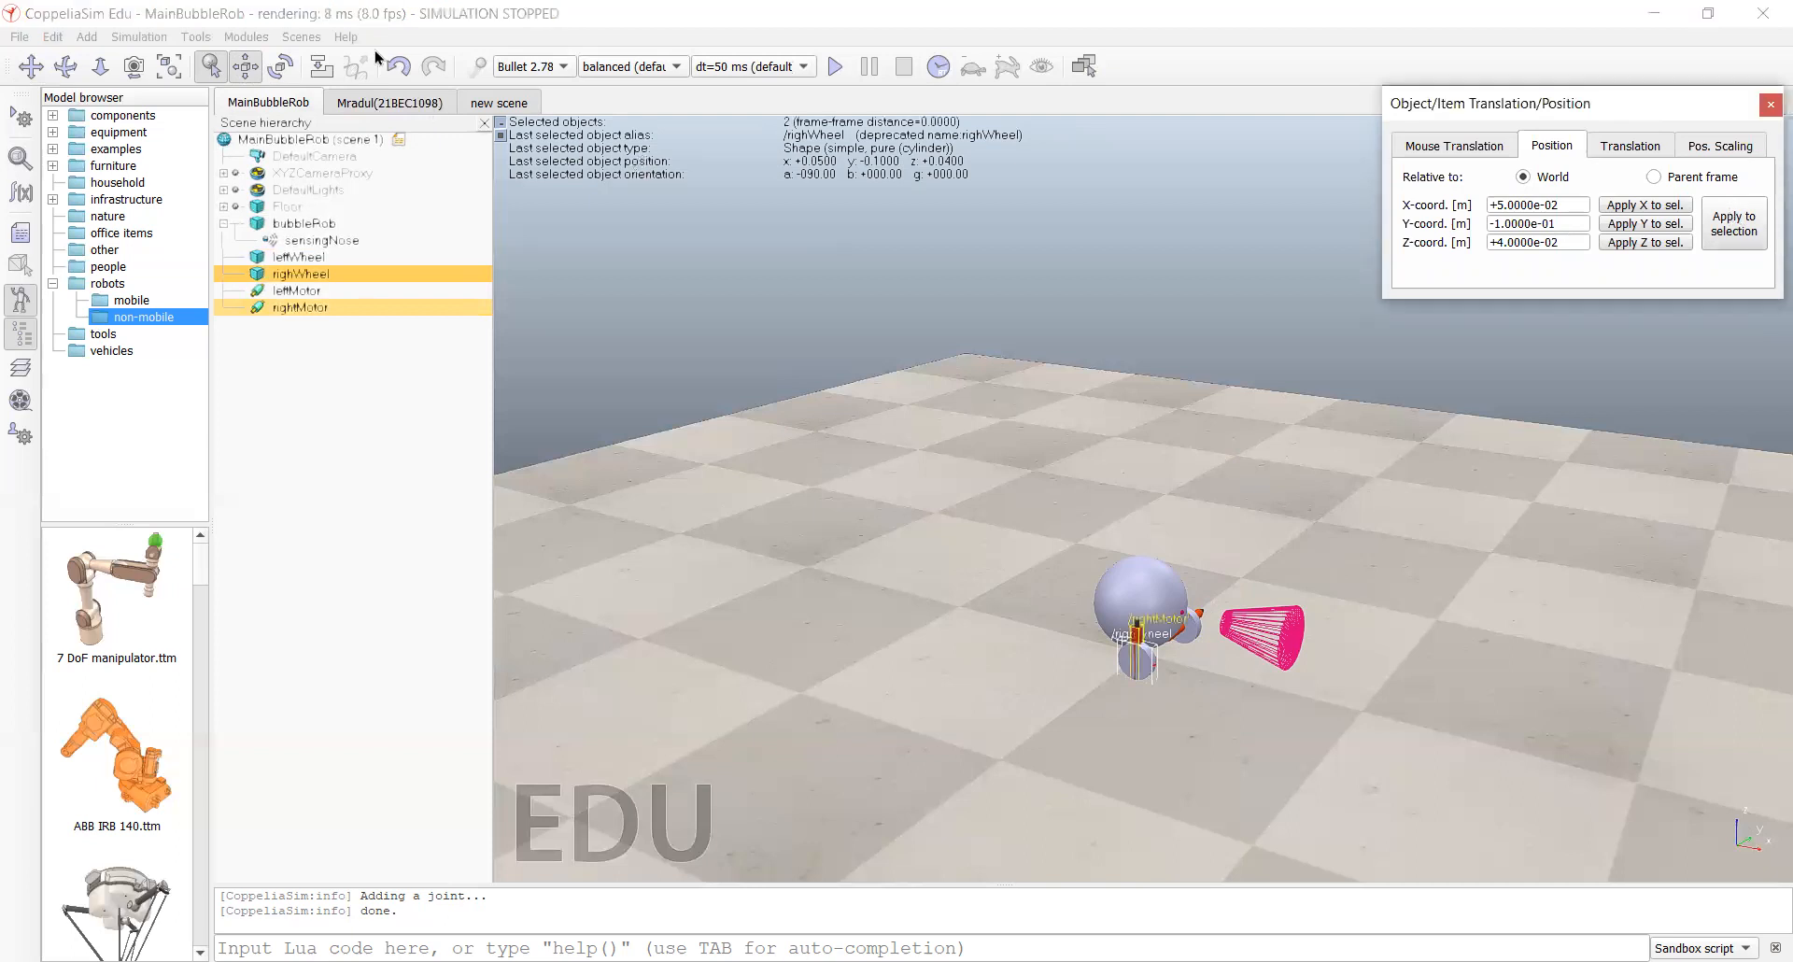
pyautogui.click(282, 69)
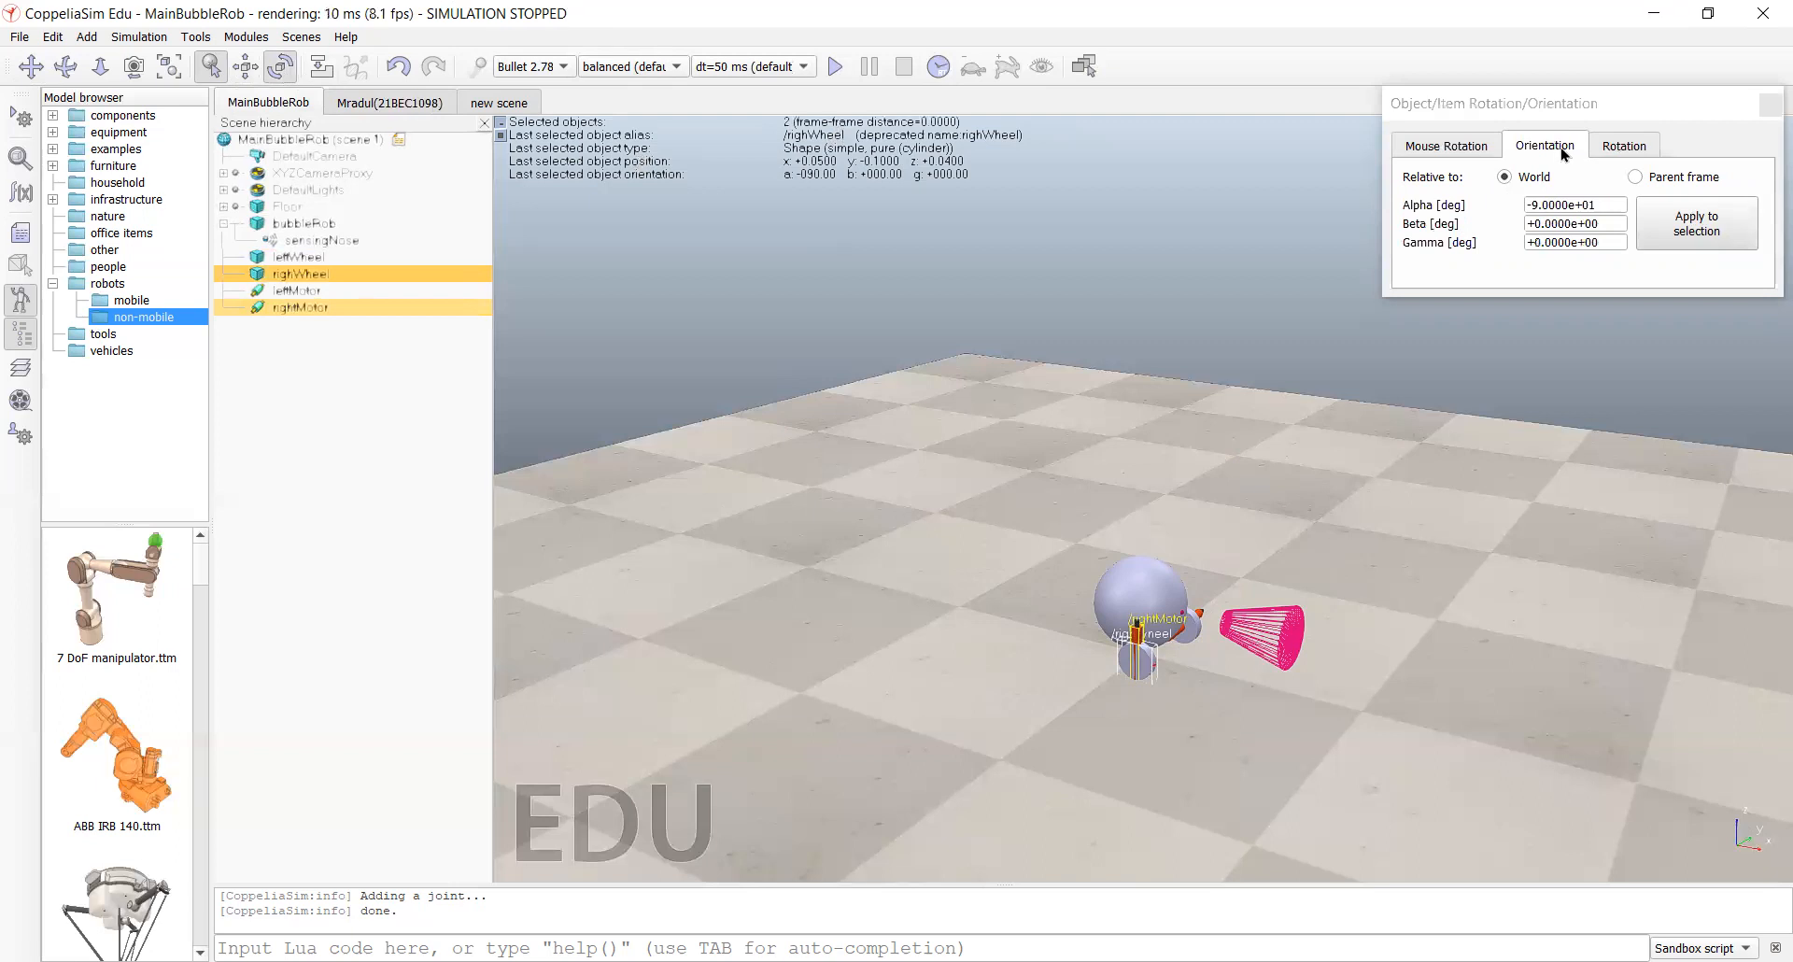
pyautogui.click(1698, 231)
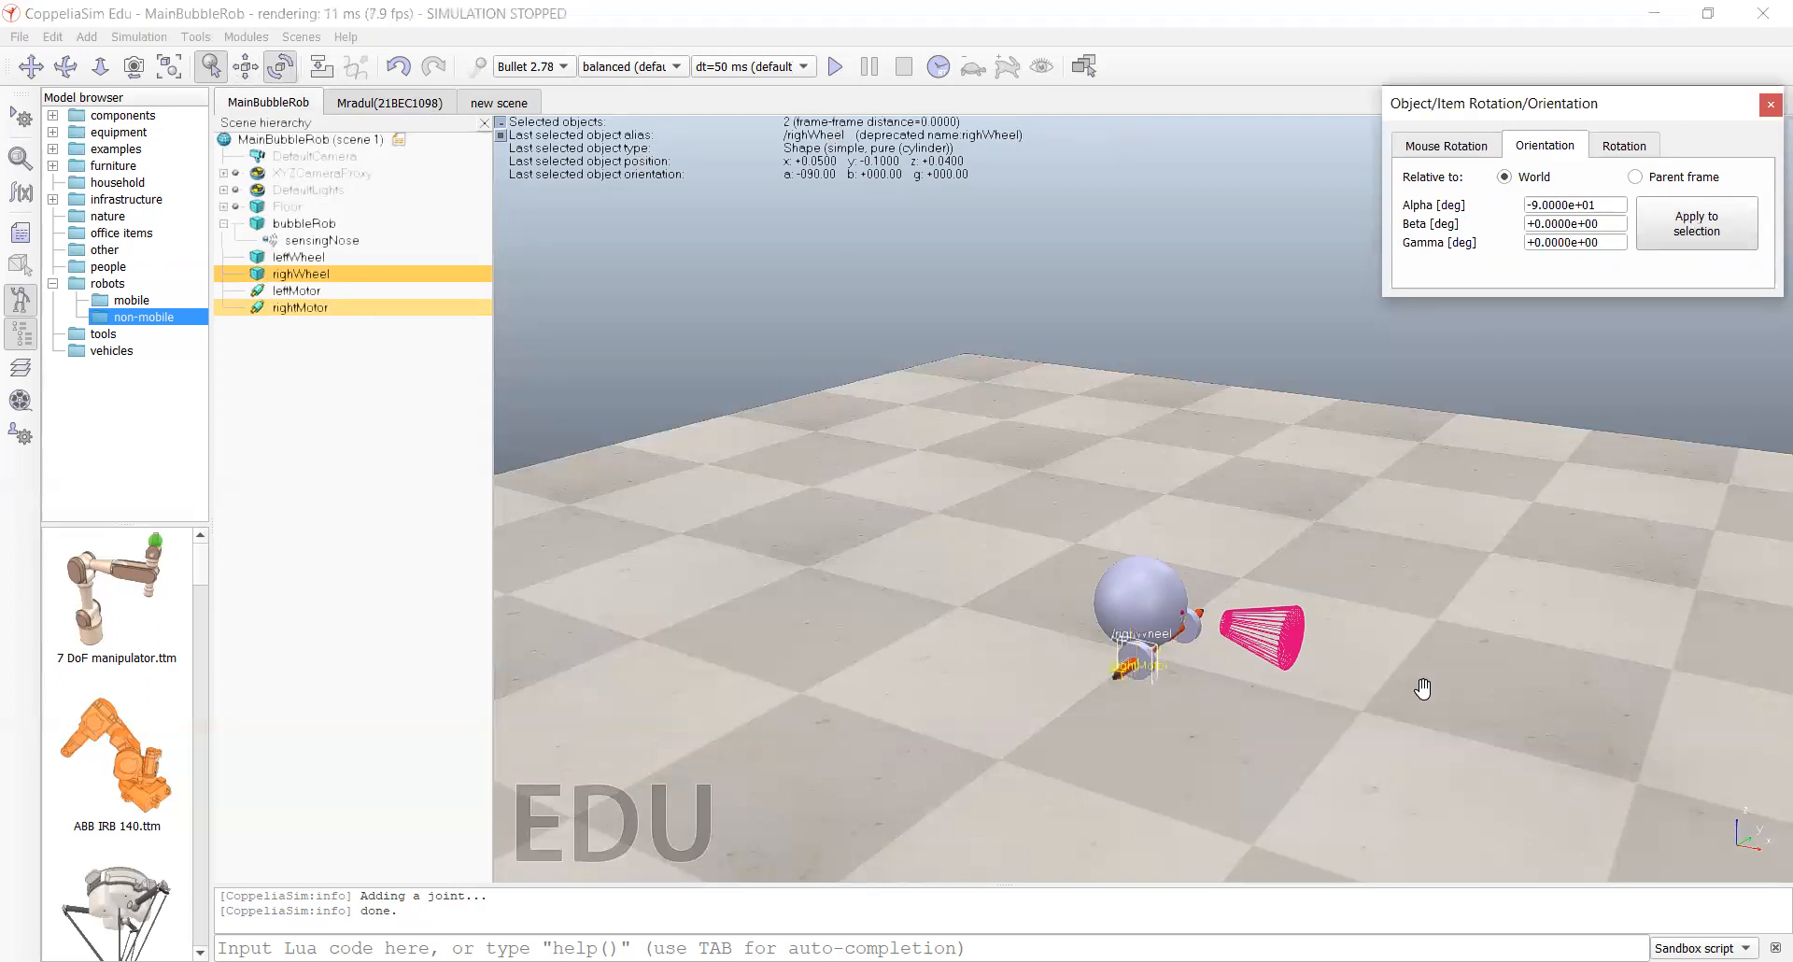
pyautogui.click(1768, 106)
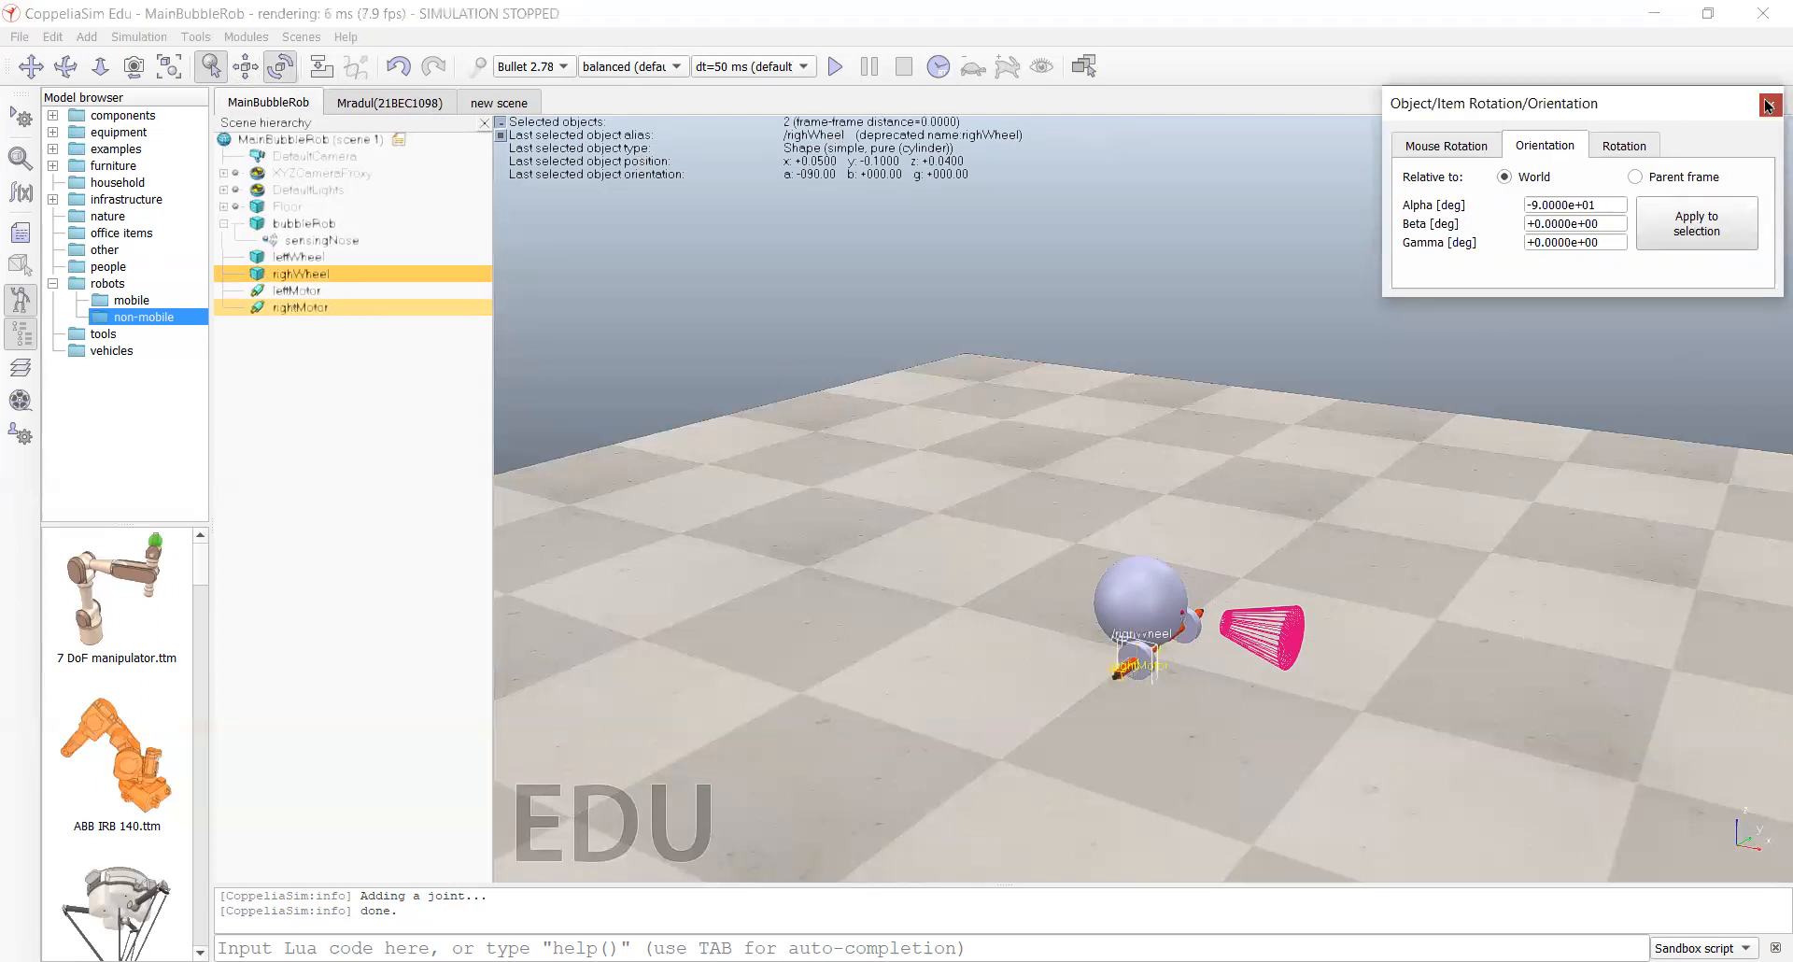
pyautogui.click(1640, 622)
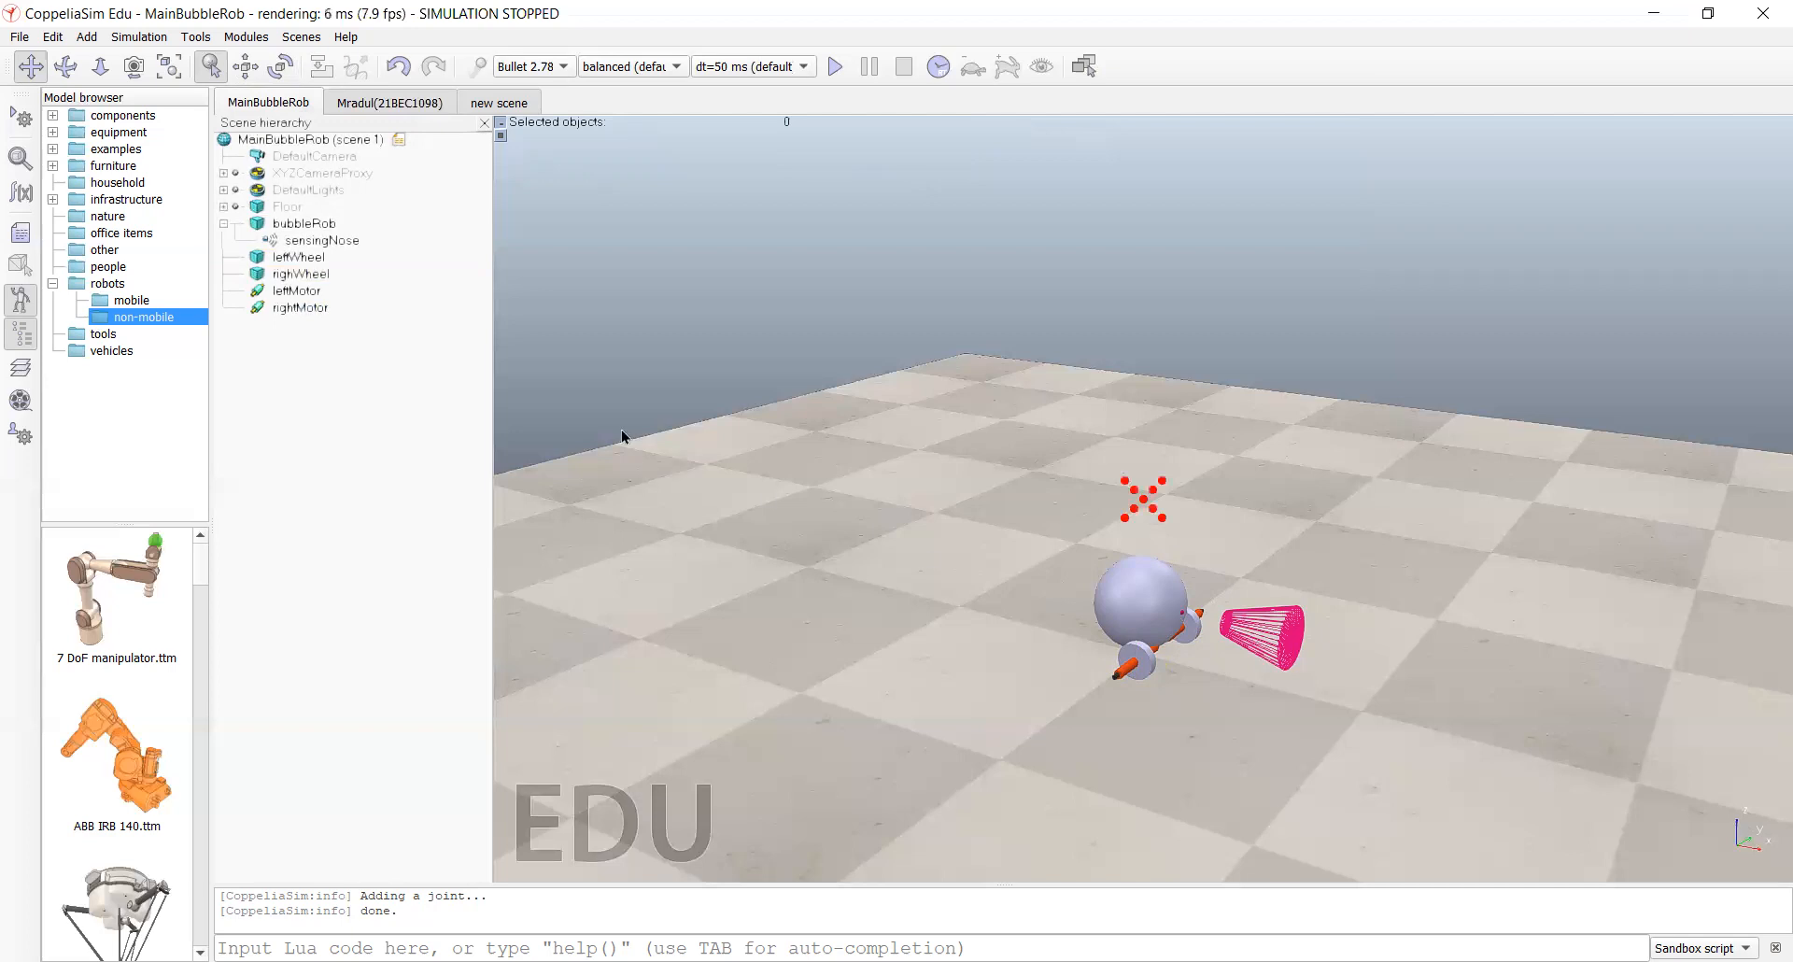
# Step: Enable the motor in leftMotor's joint dynamic properties and lock it when the target velocity is zero
pyautogui.doubleClick(257, 293)
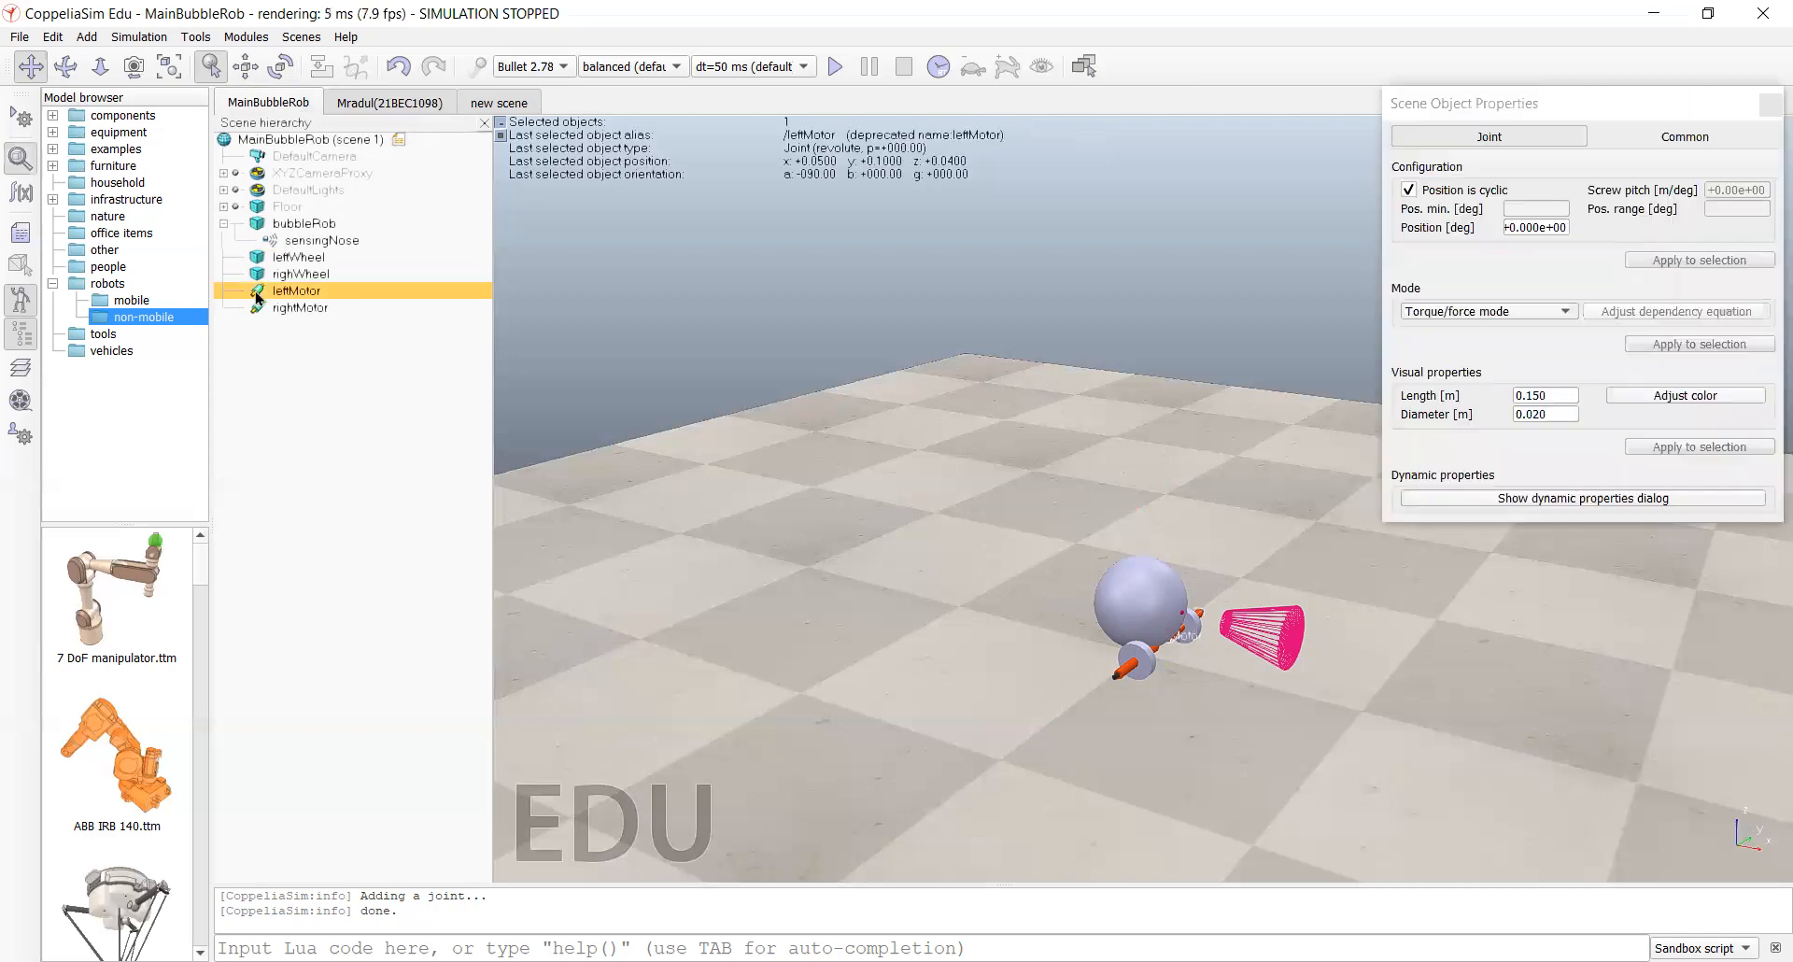
pyautogui.click(1534, 500)
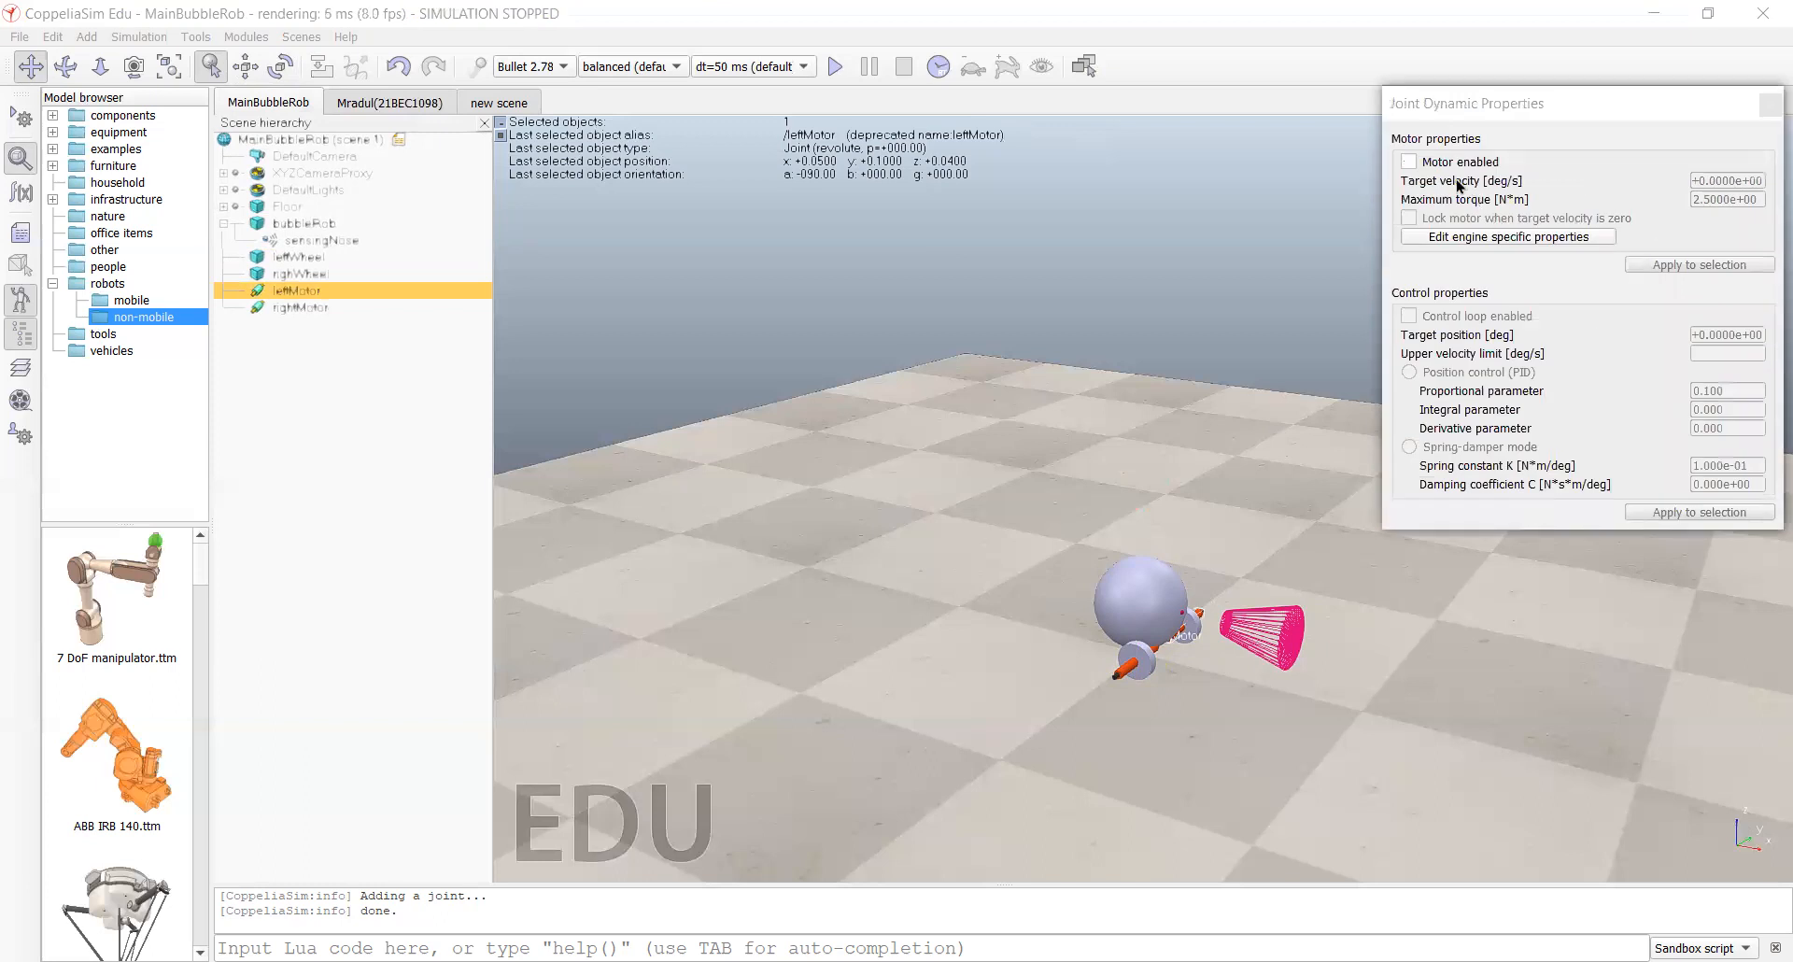
pyautogui.click(1416, 165)
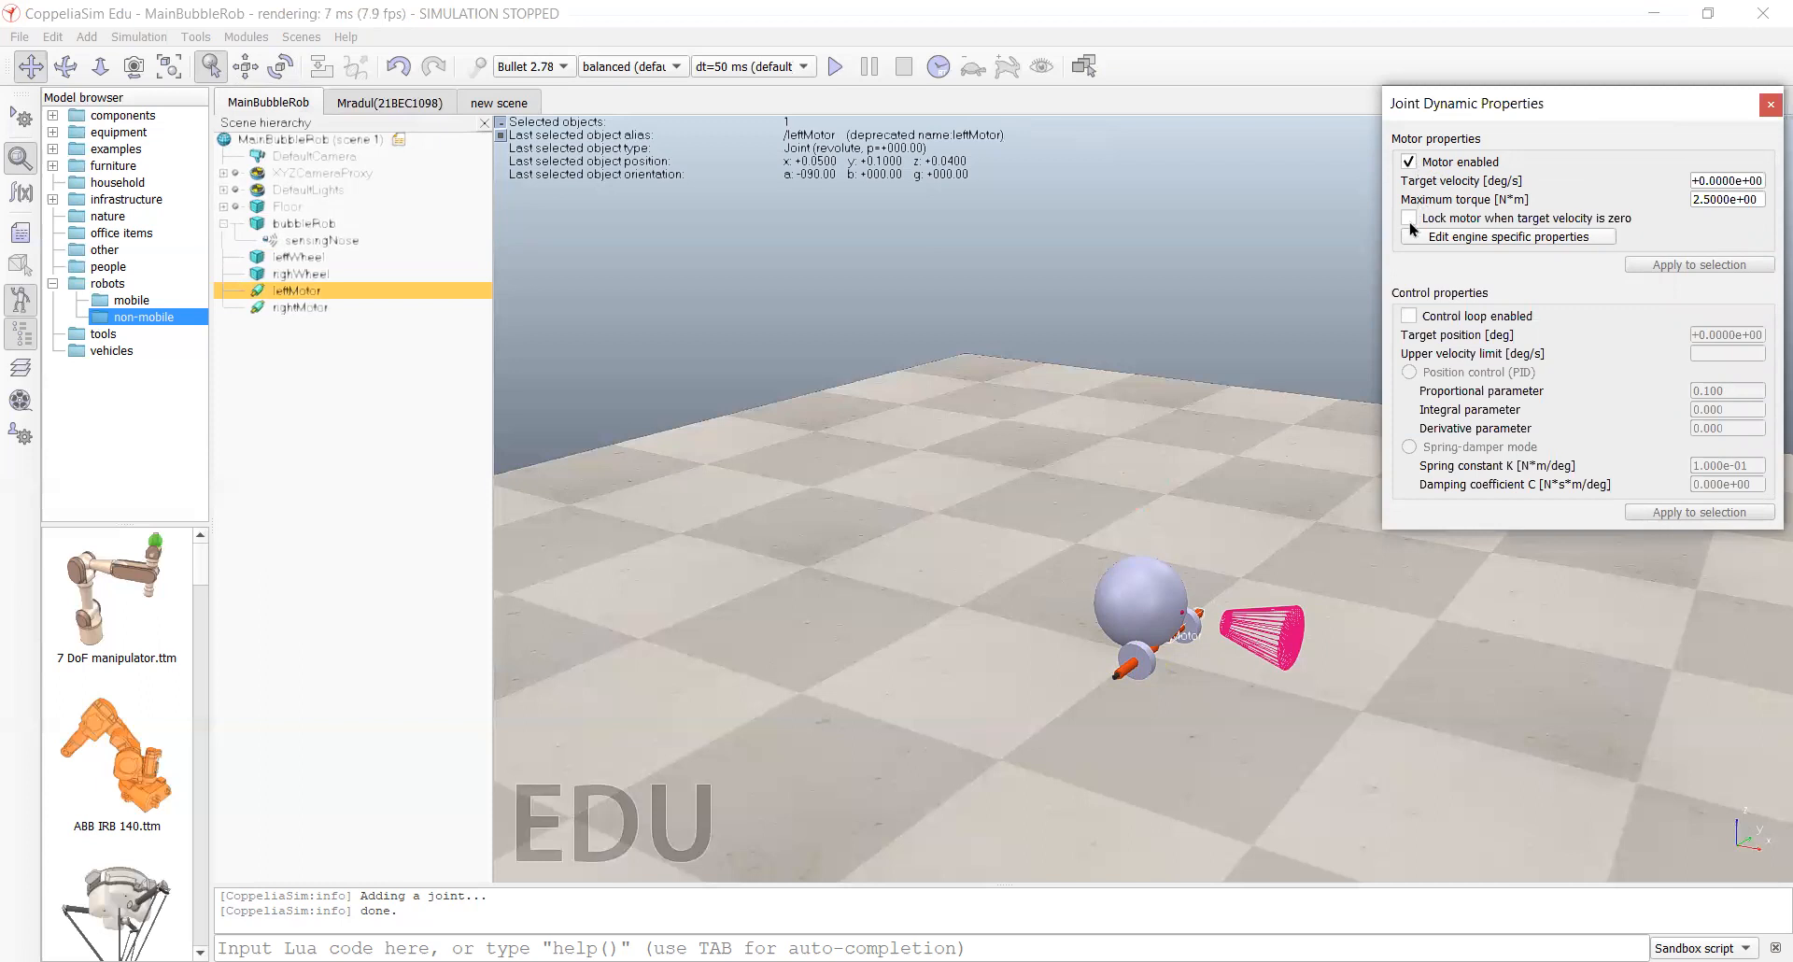
pyautogui.click(1413, 224)
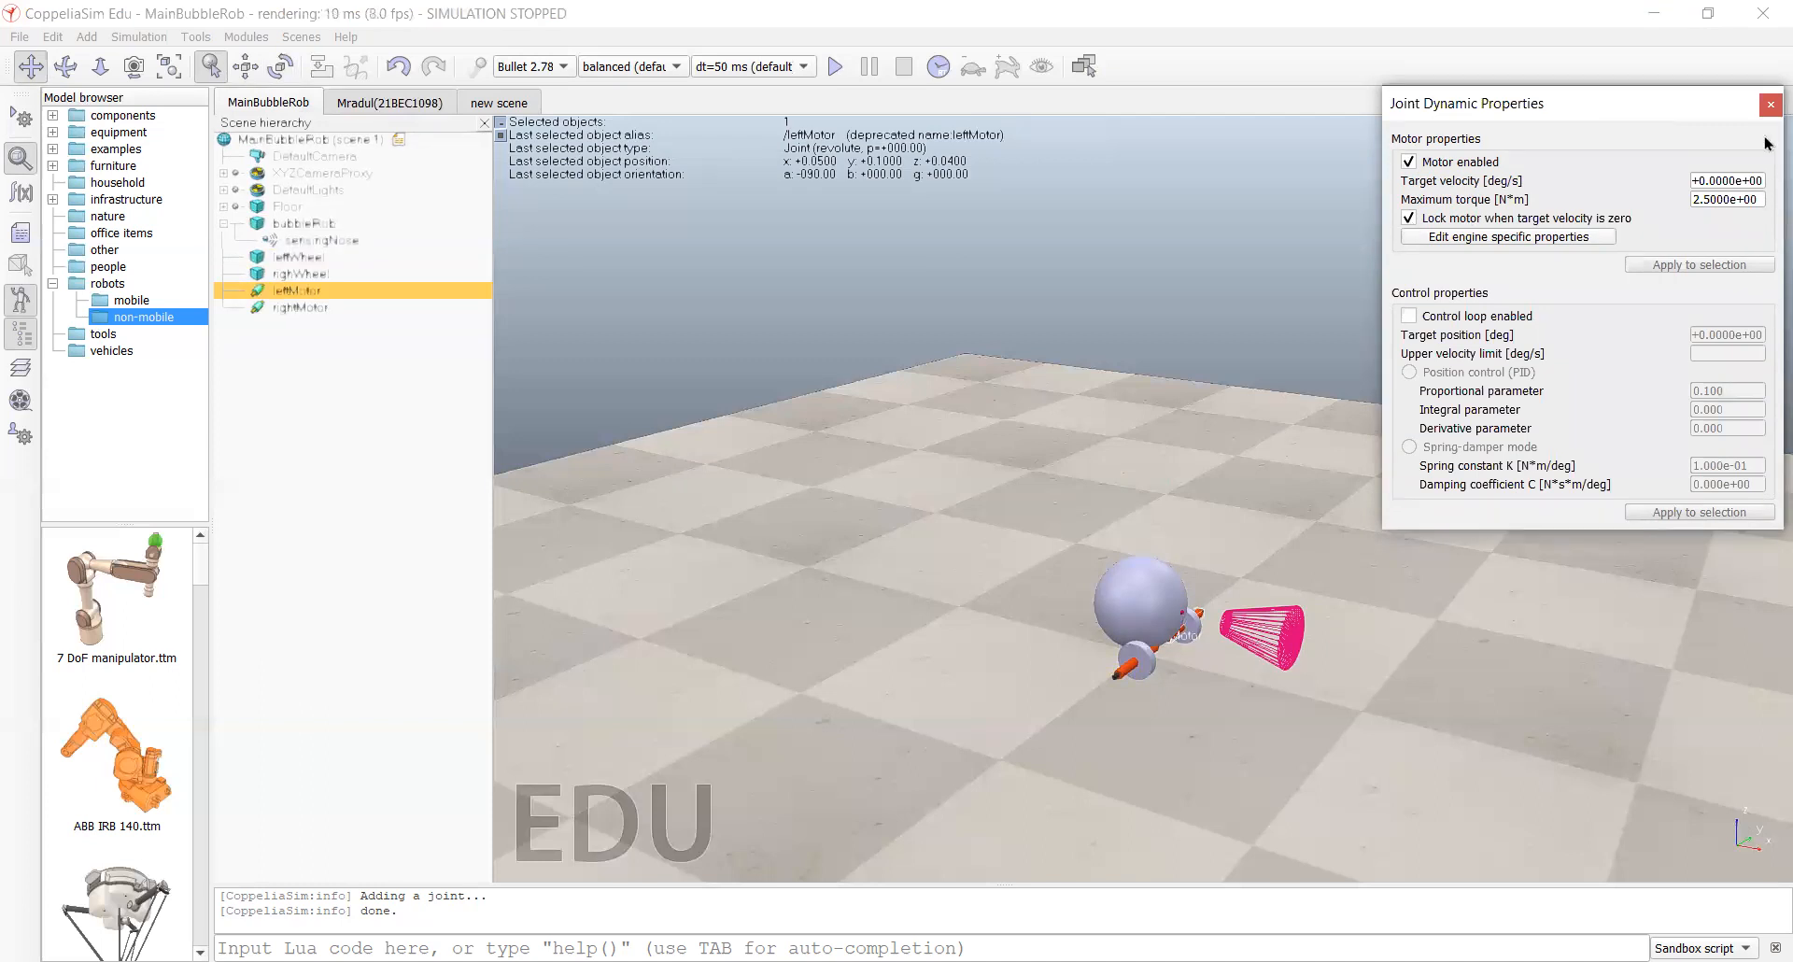
pyautogui.click(1768, 107)
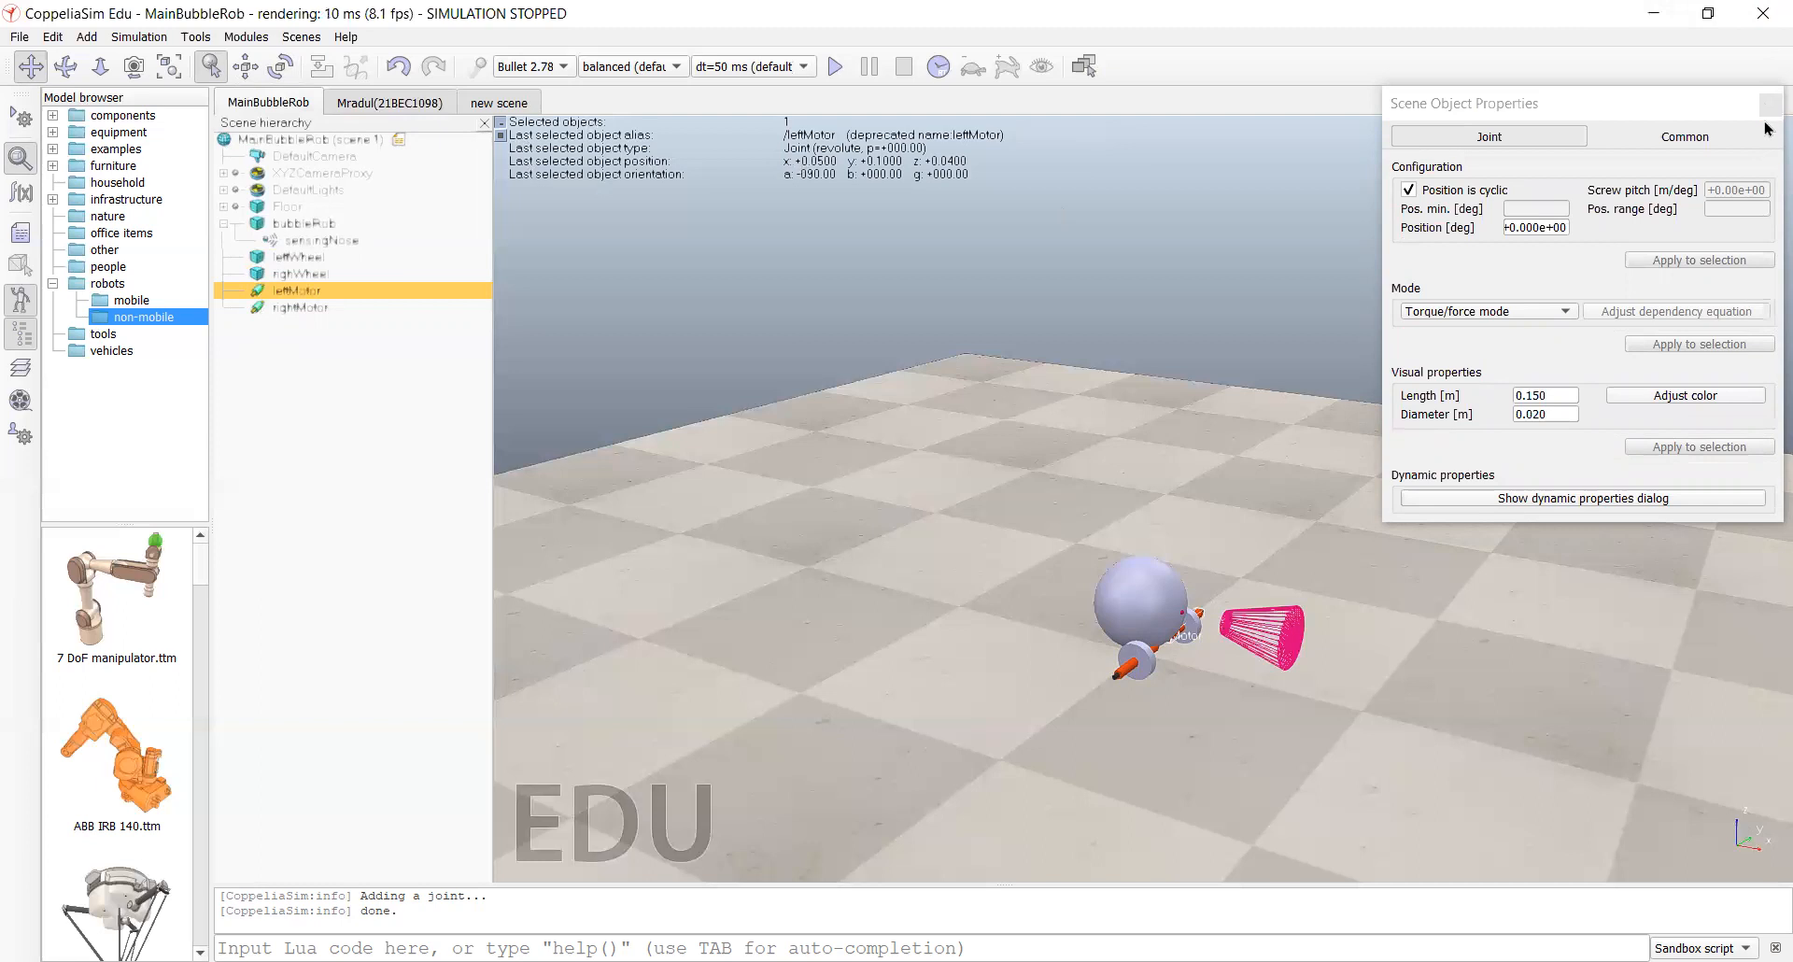
# Step: Enable rightMotor's motor in its joint dynamic properties, with locking at zero target velocity, and clear the selection
pyautogui.click(280, 307)
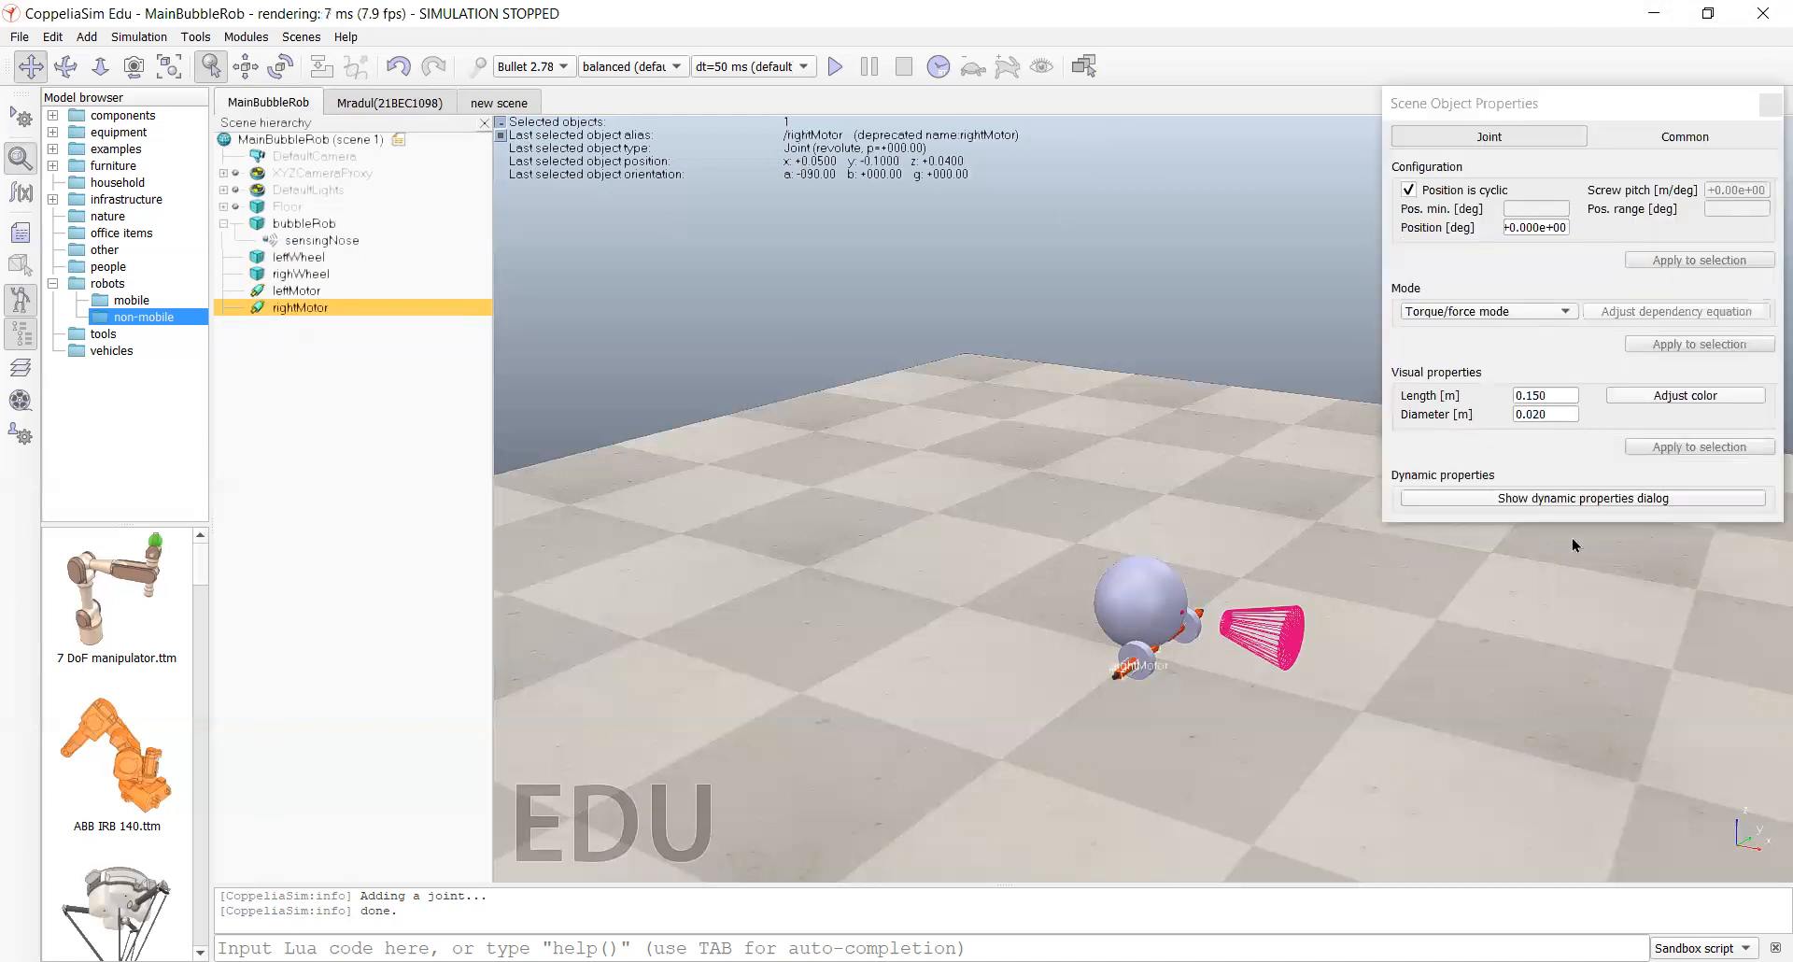
pyautogui.click(1581, 499)
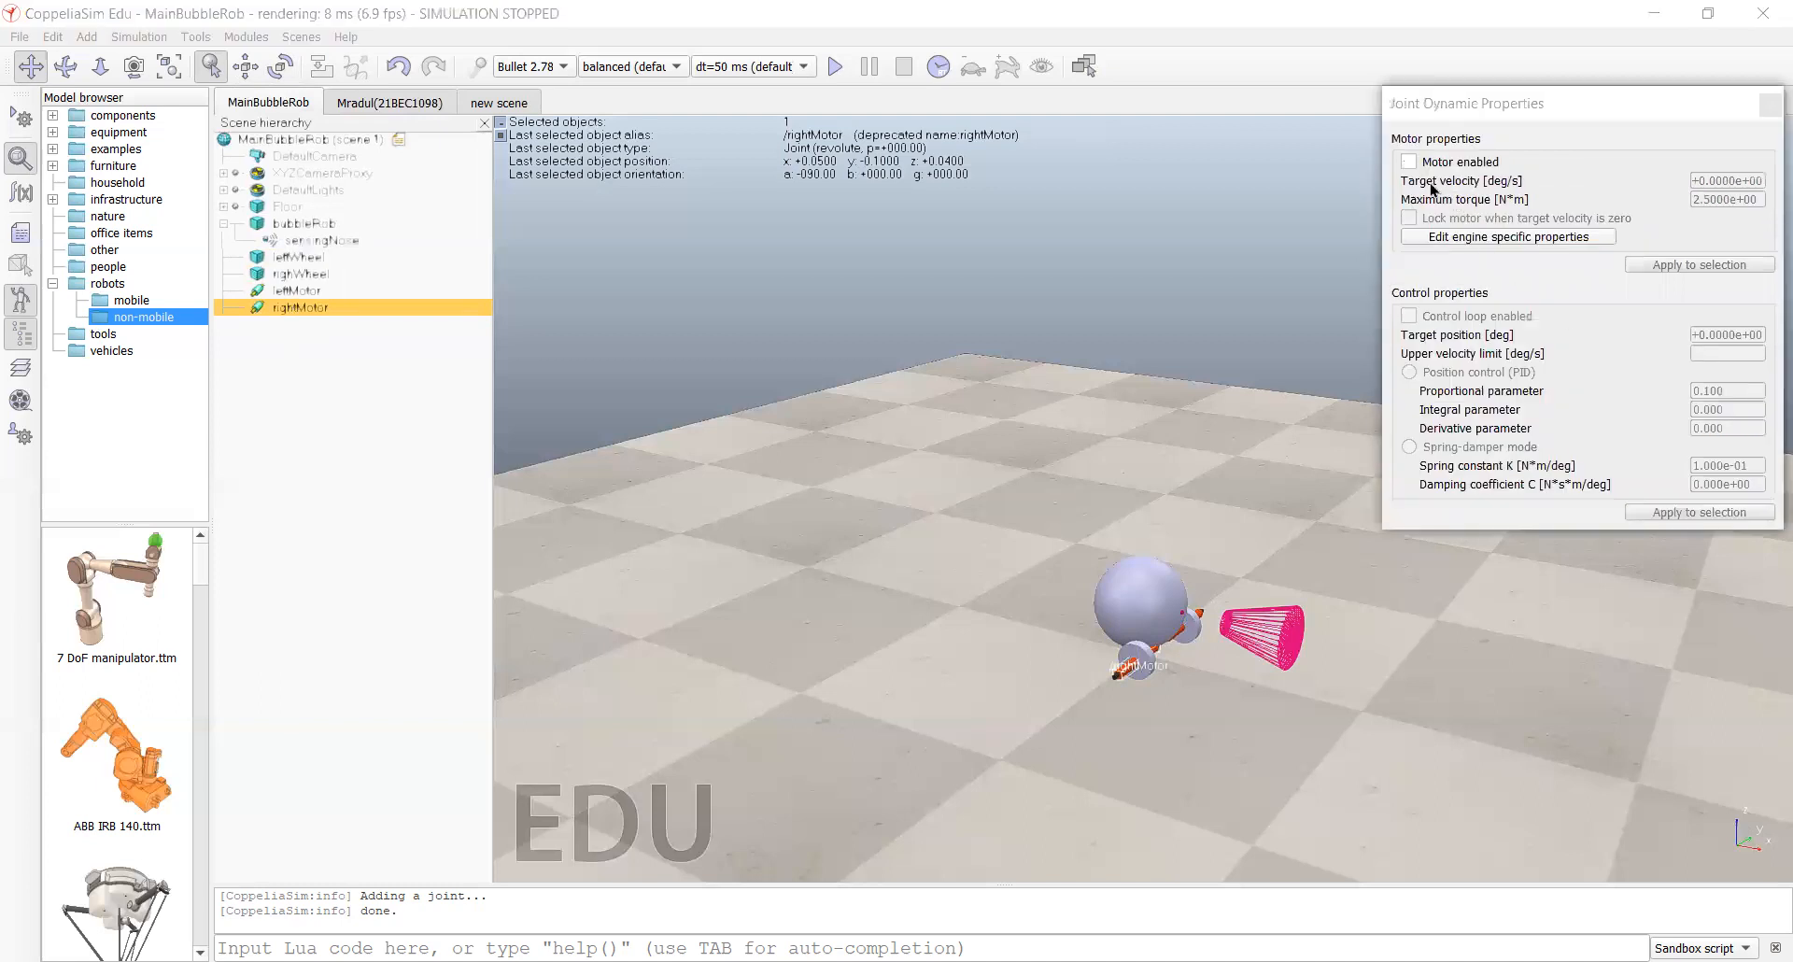
pyautogui.click(1410, 162)
pyautogui.click(1409, 218)
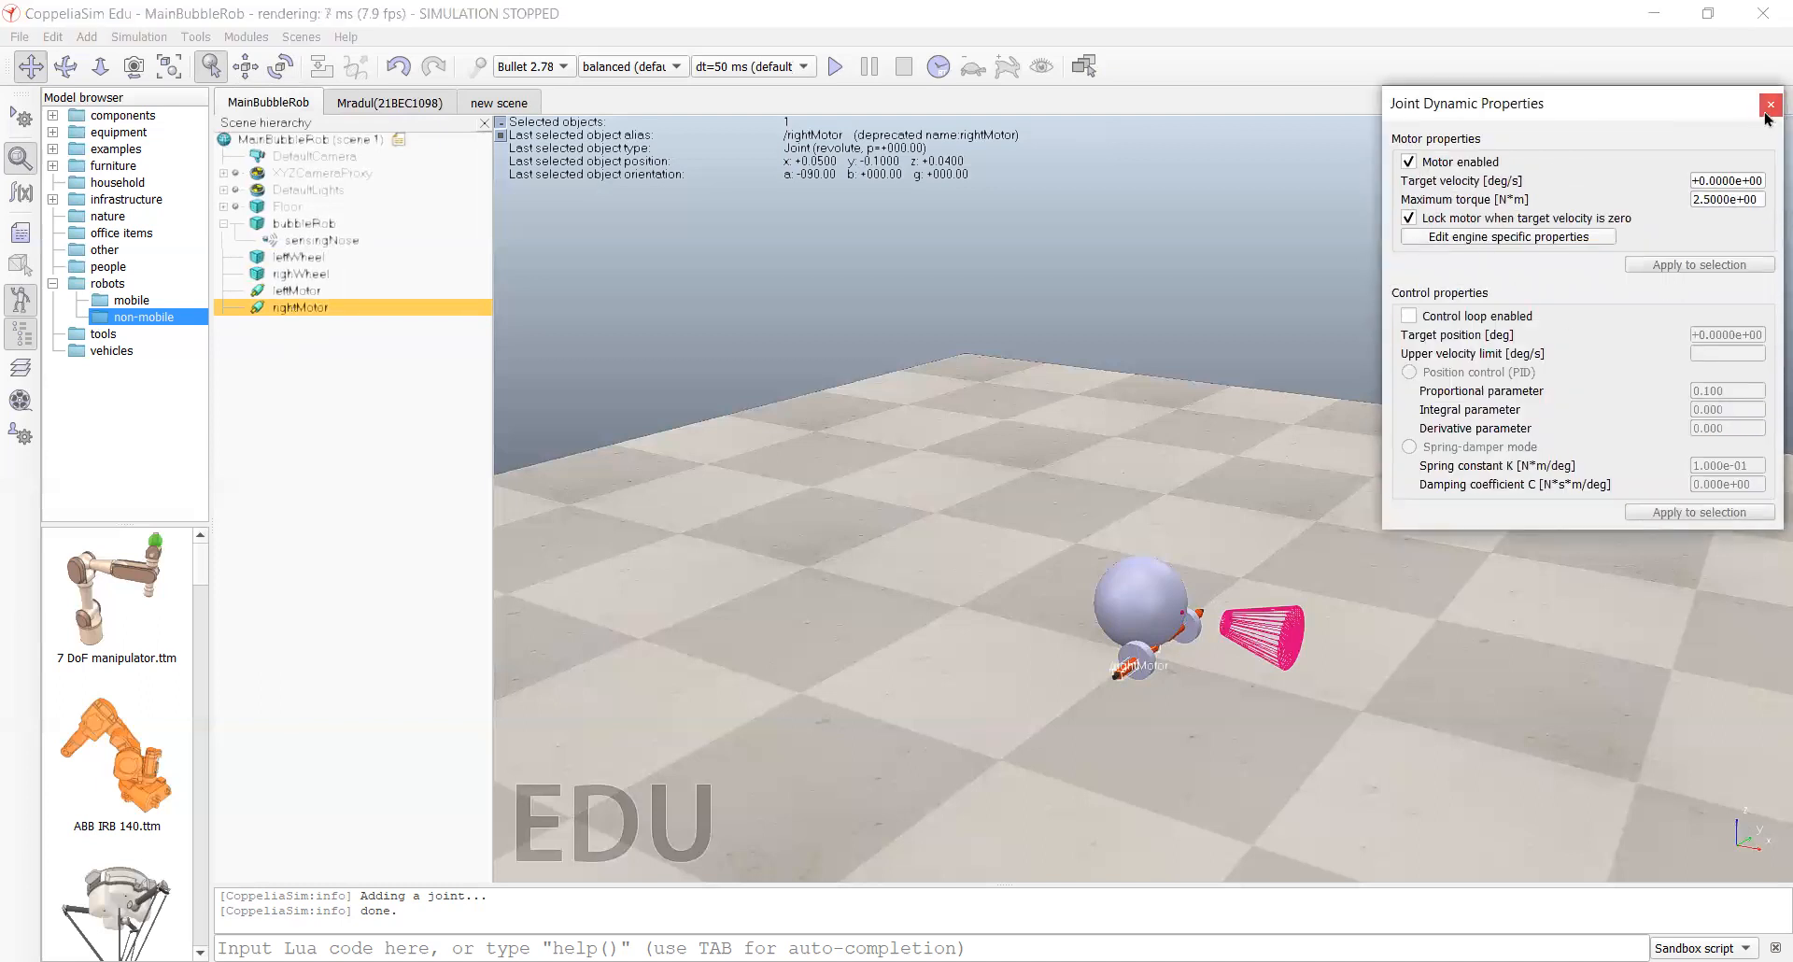
pyautogui.click(1769, 118)
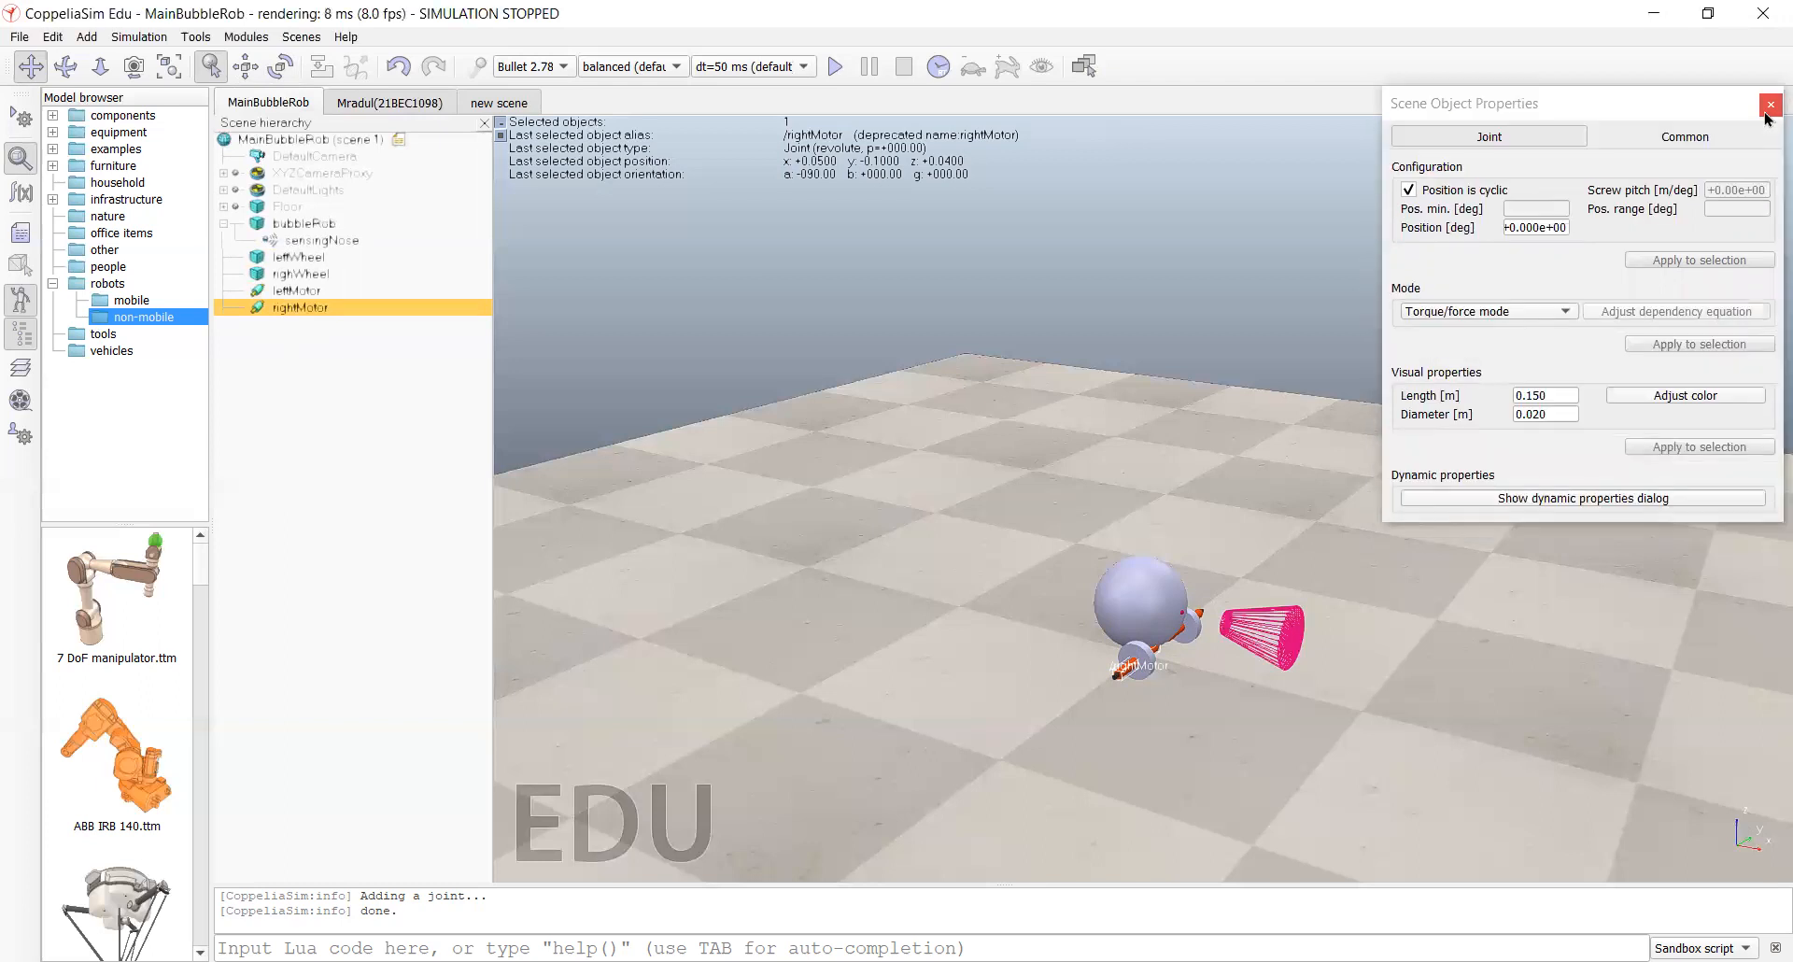
pyautogui.click(692, 436)
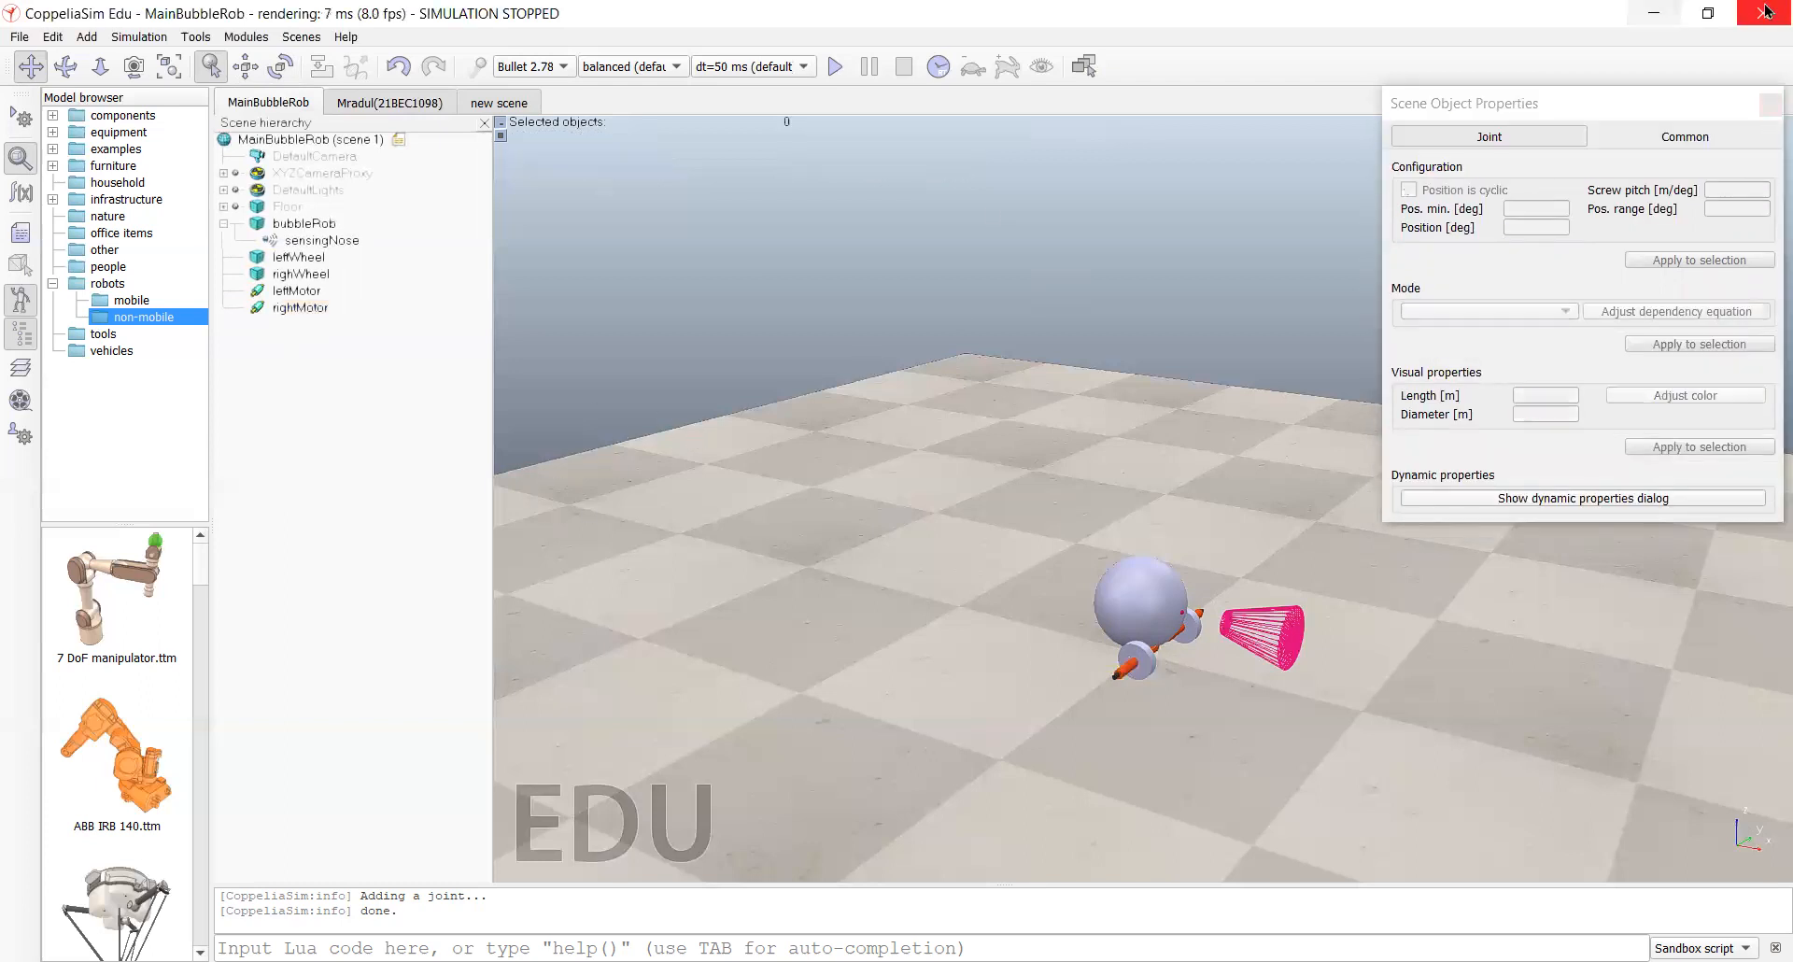
pyautogui.click(1768, 110)
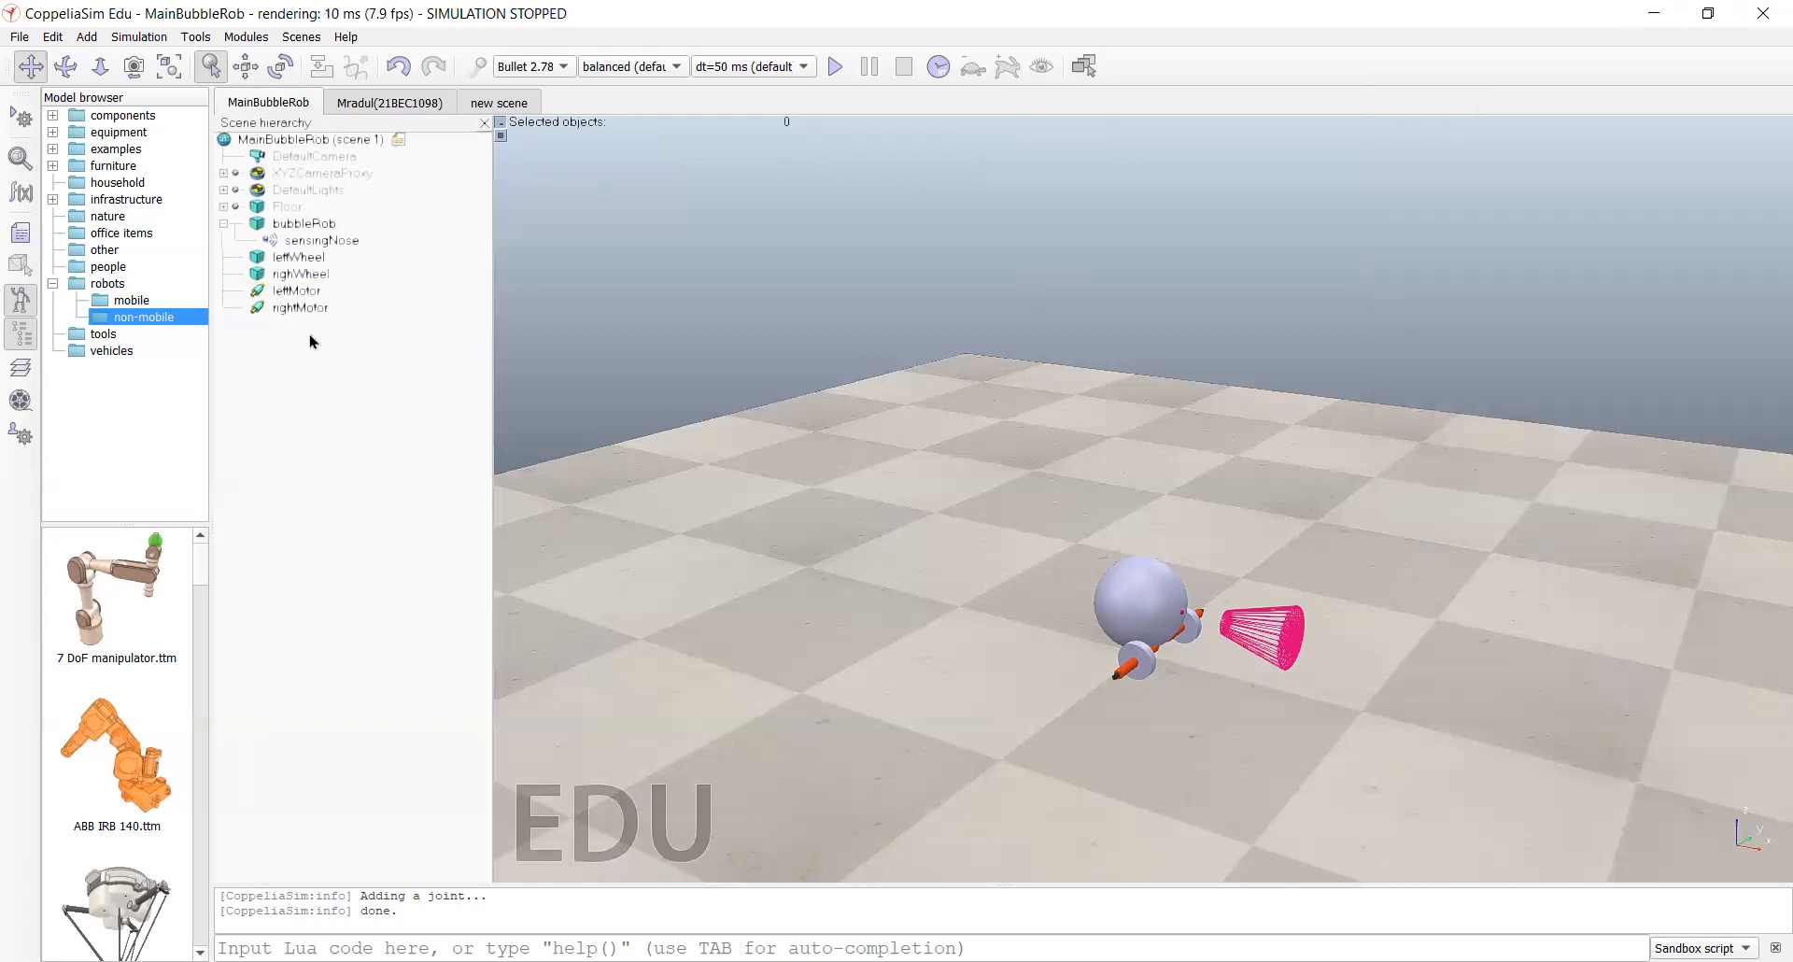
# Step: Make leftMotor the parent of leftWheel in the scene hierarchy
pyautogui.click(311, 261)
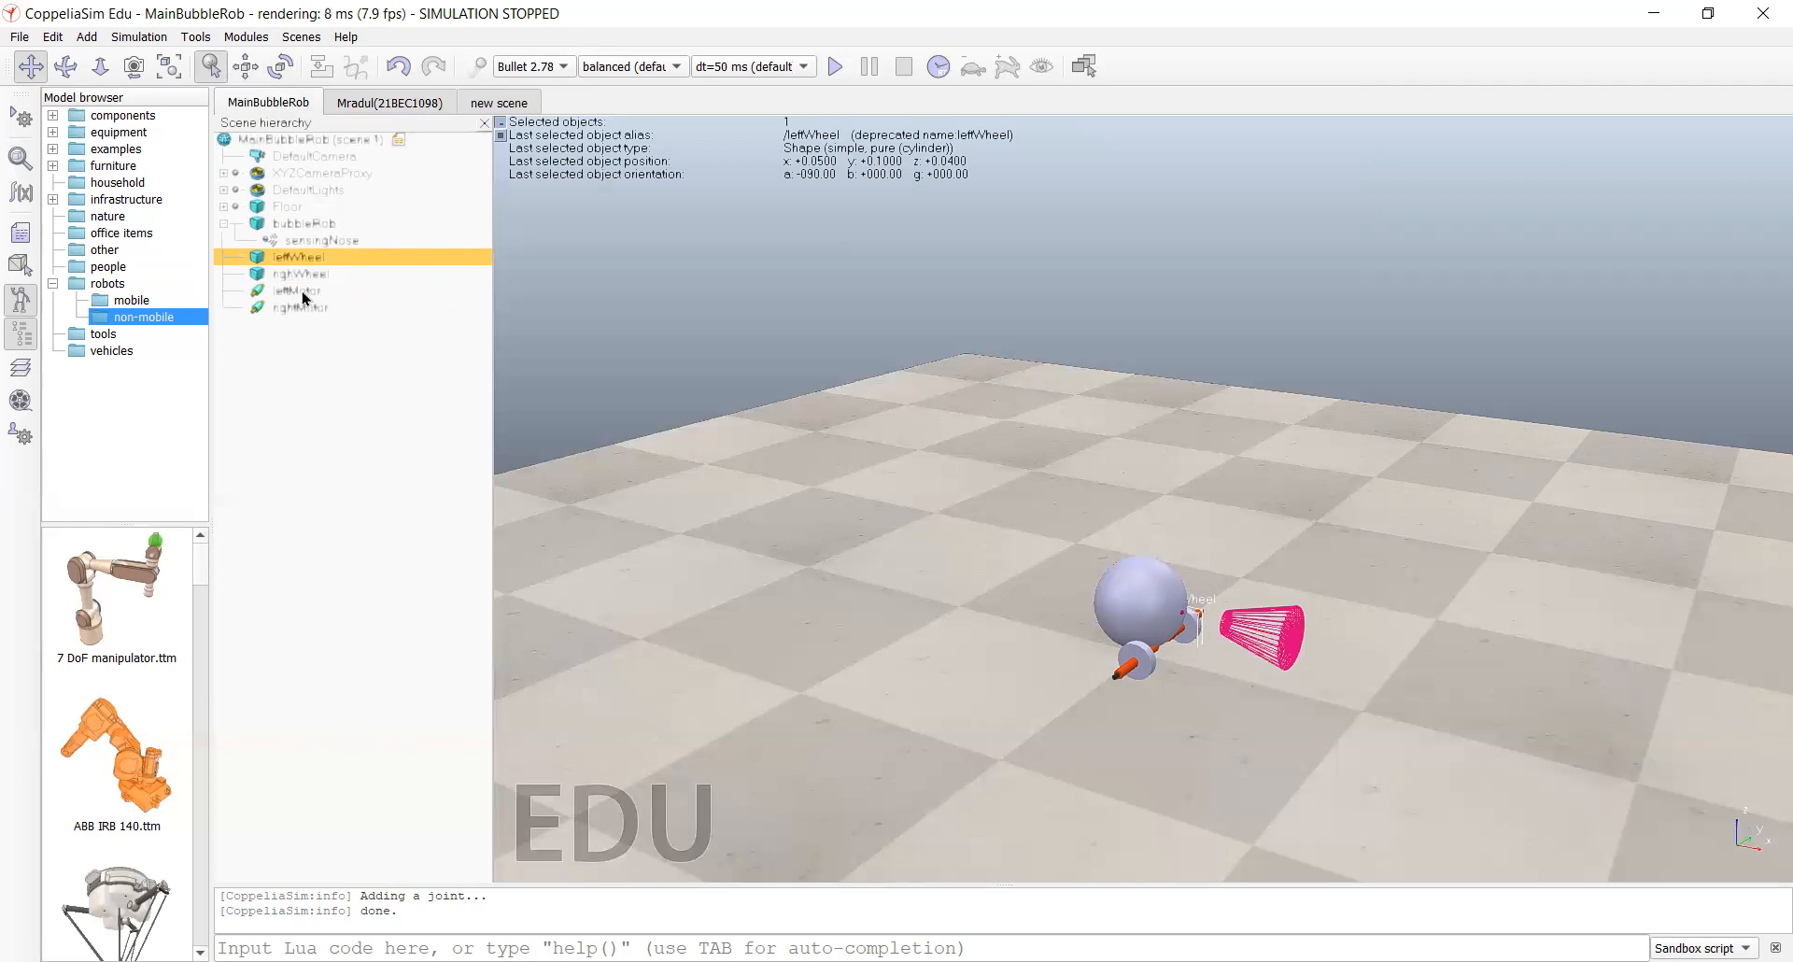
pyautogui.keyDown('ctrl'); pyautogui.click(303, 291); pyautogui.keyUp('ctrl')
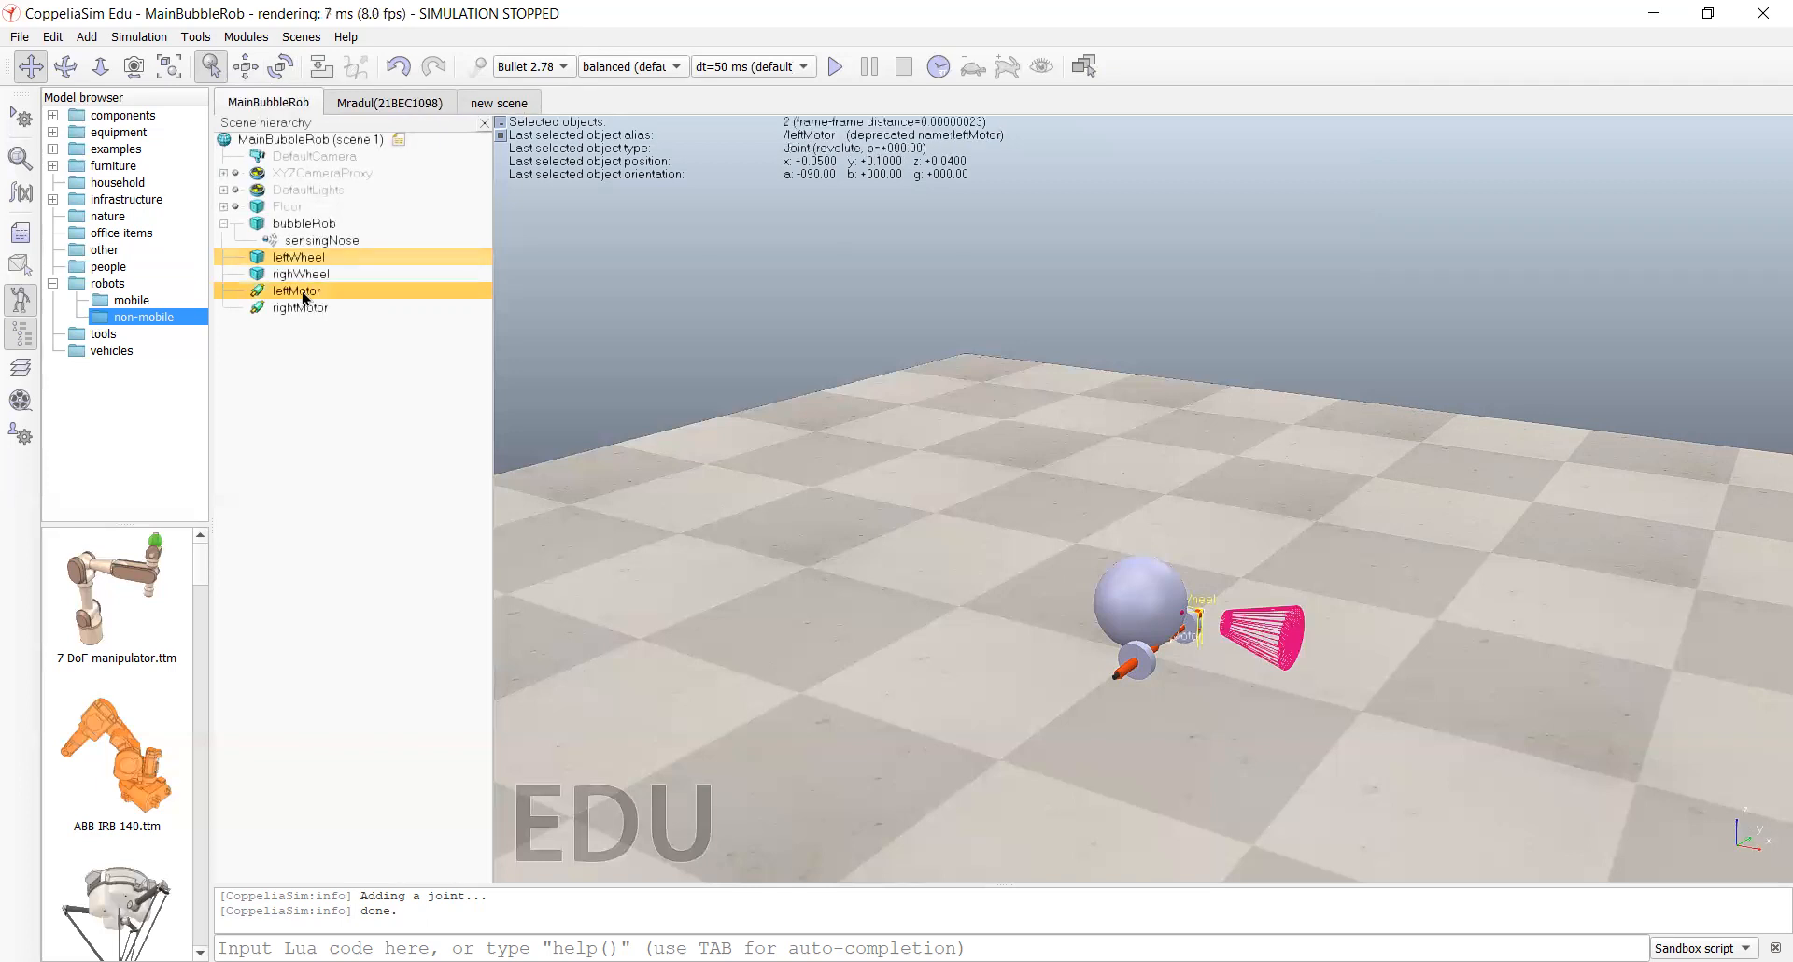
pyautogui.rightClick(303, 294)
pyautogui.moveTo(439, 392)
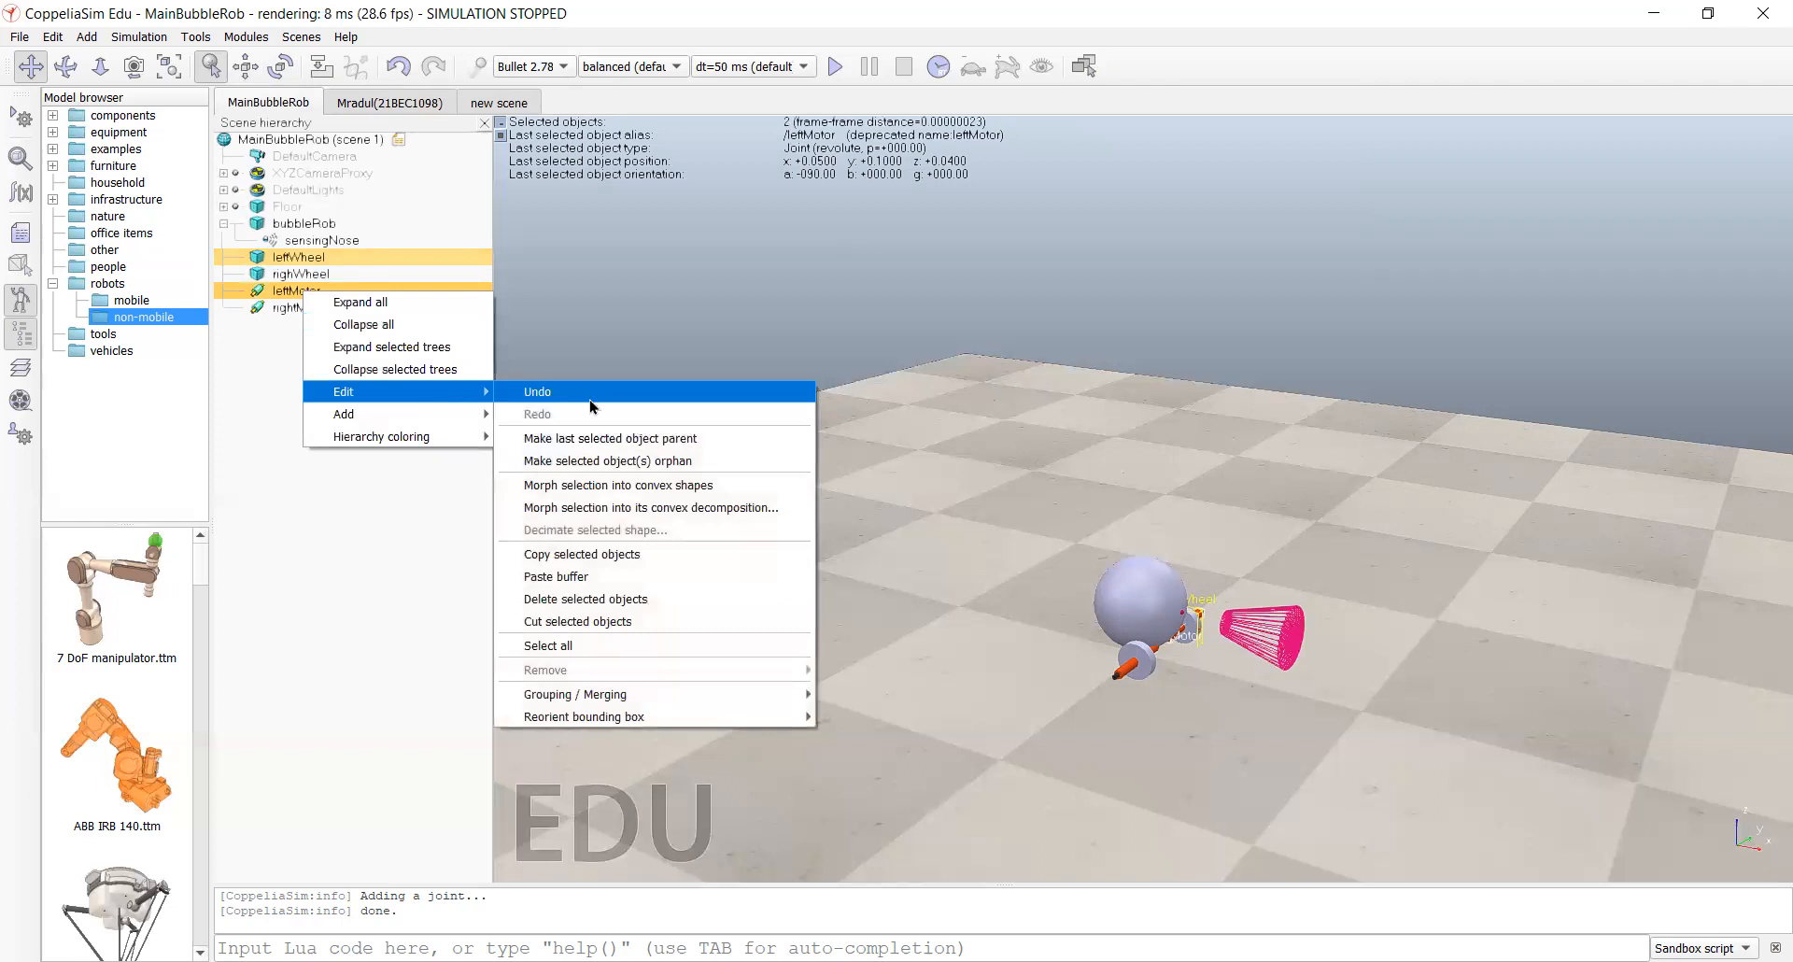
pyautogui.click(597, 441)
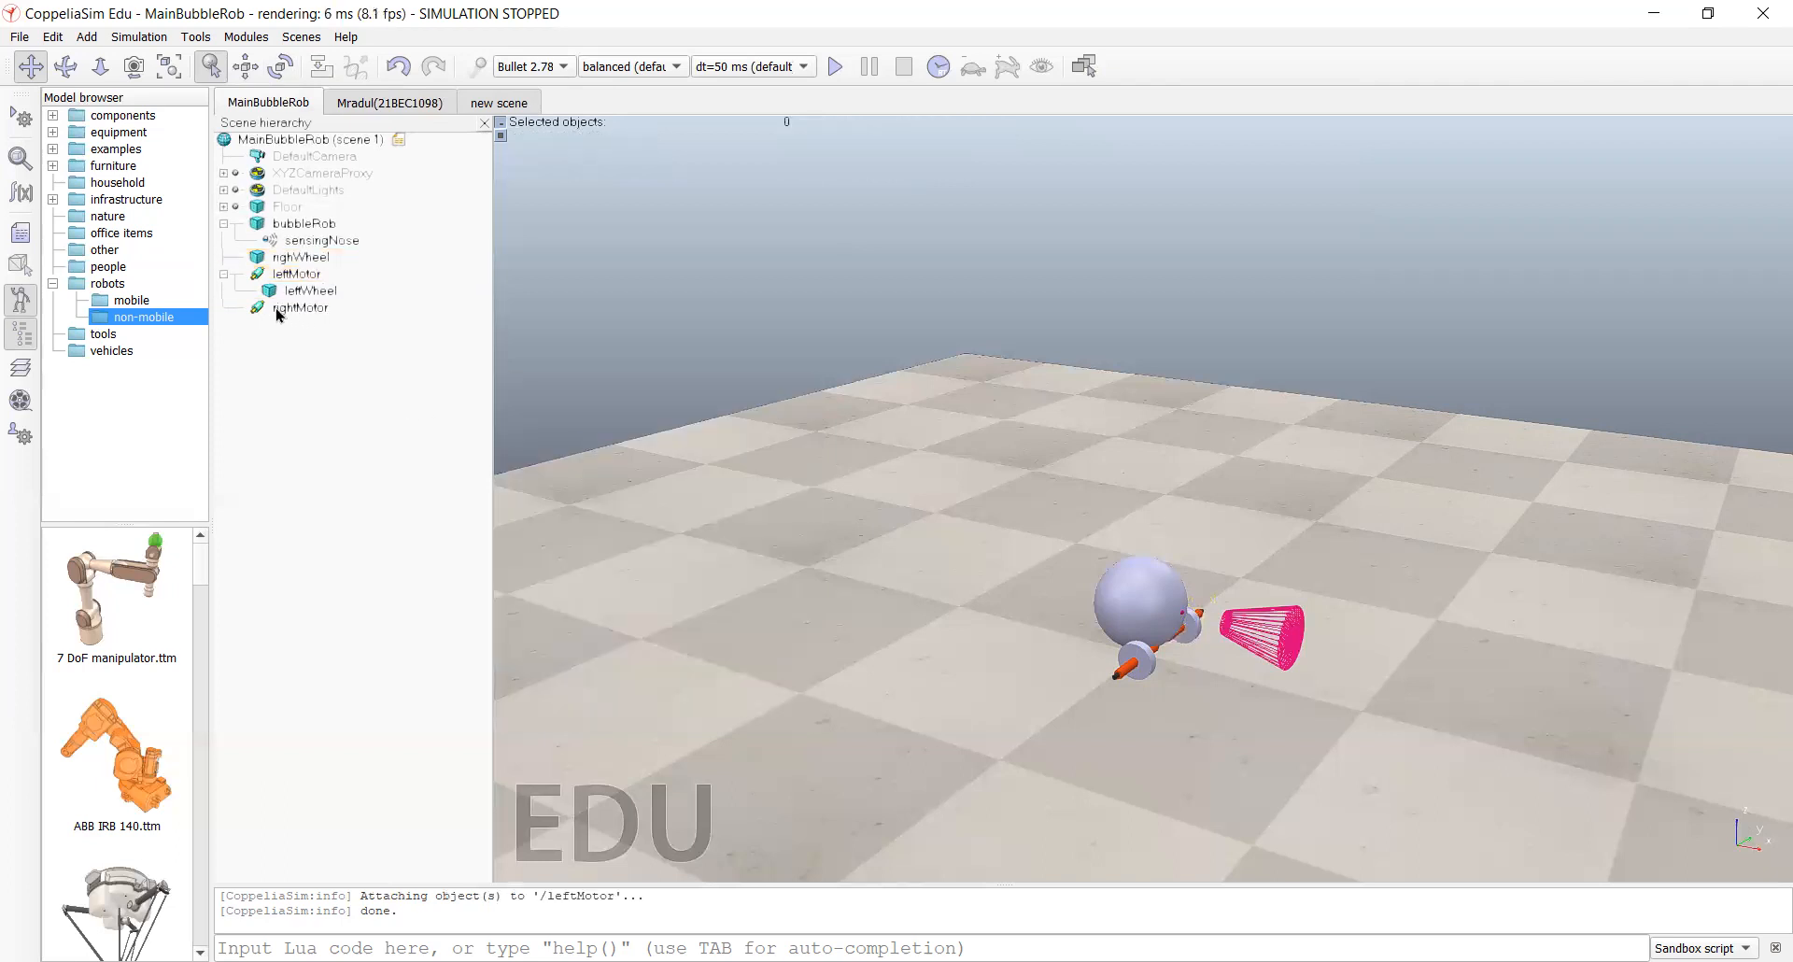
# Step: Make rightMotor the parent of righWheel in the scene hierarchy
pyautogui.click(301, 260)
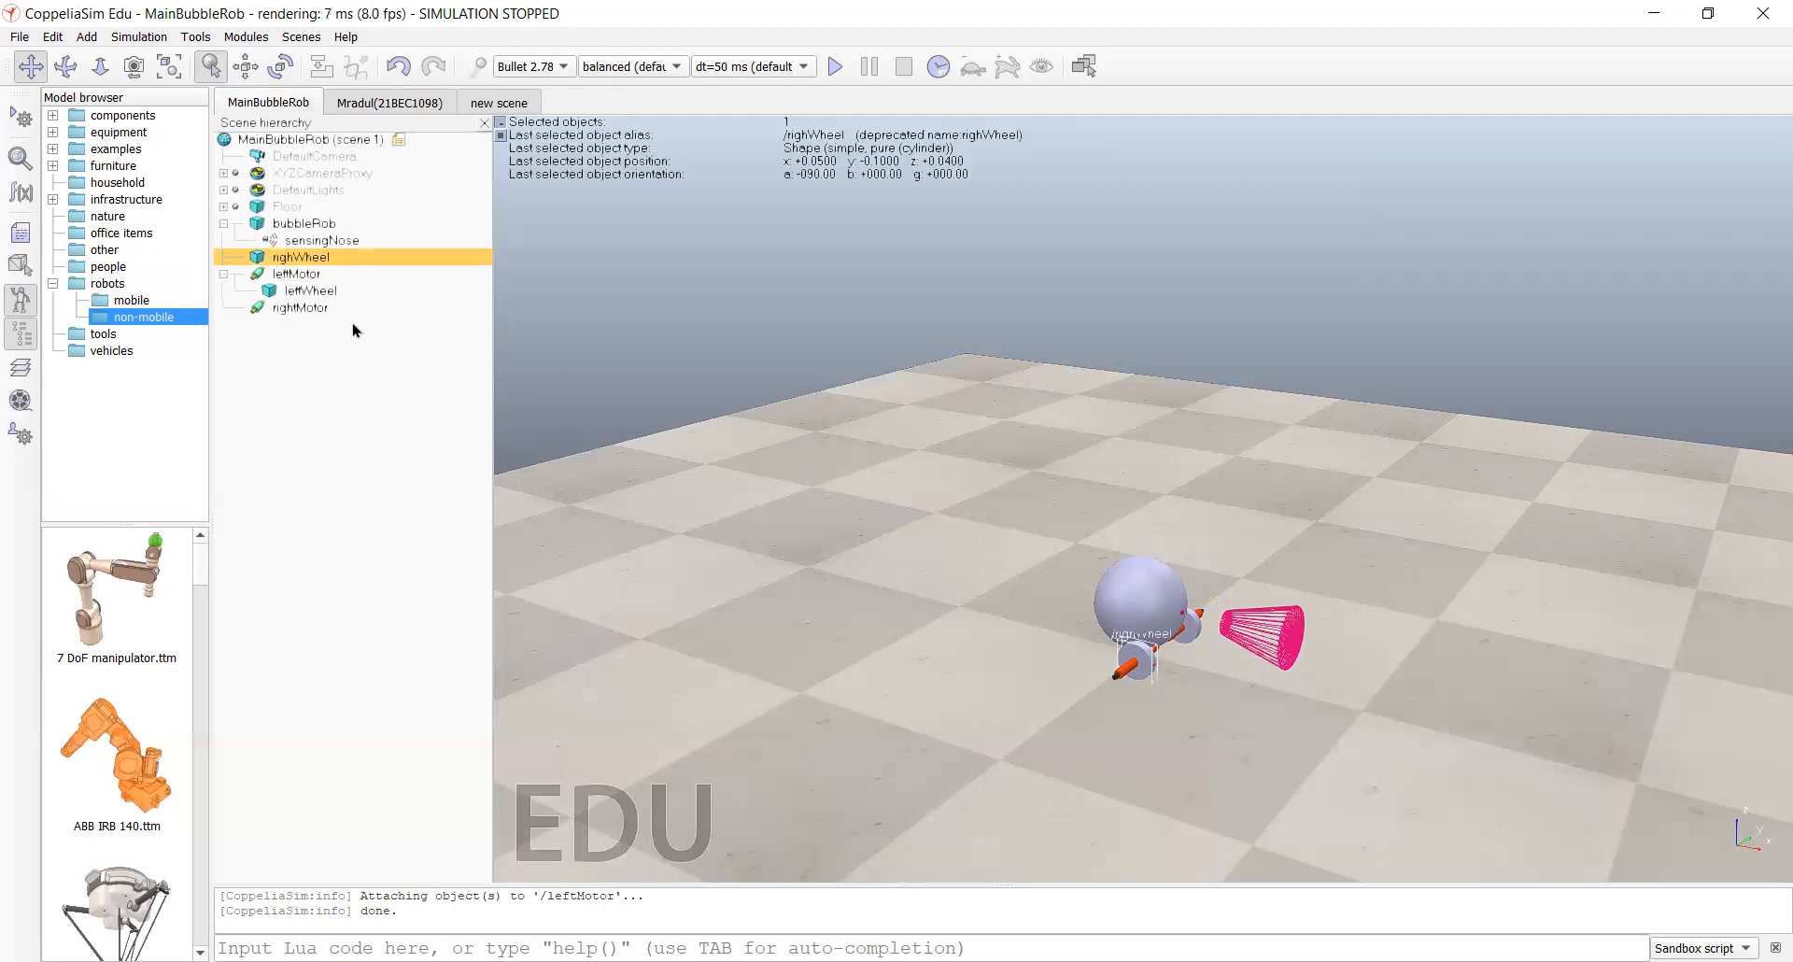
pyautogui.keyDown('ctrl'); pyautogui.click(299, 308); pyautogui.keyUp('ctrl')
pyautogui.rightClick(299, 311)
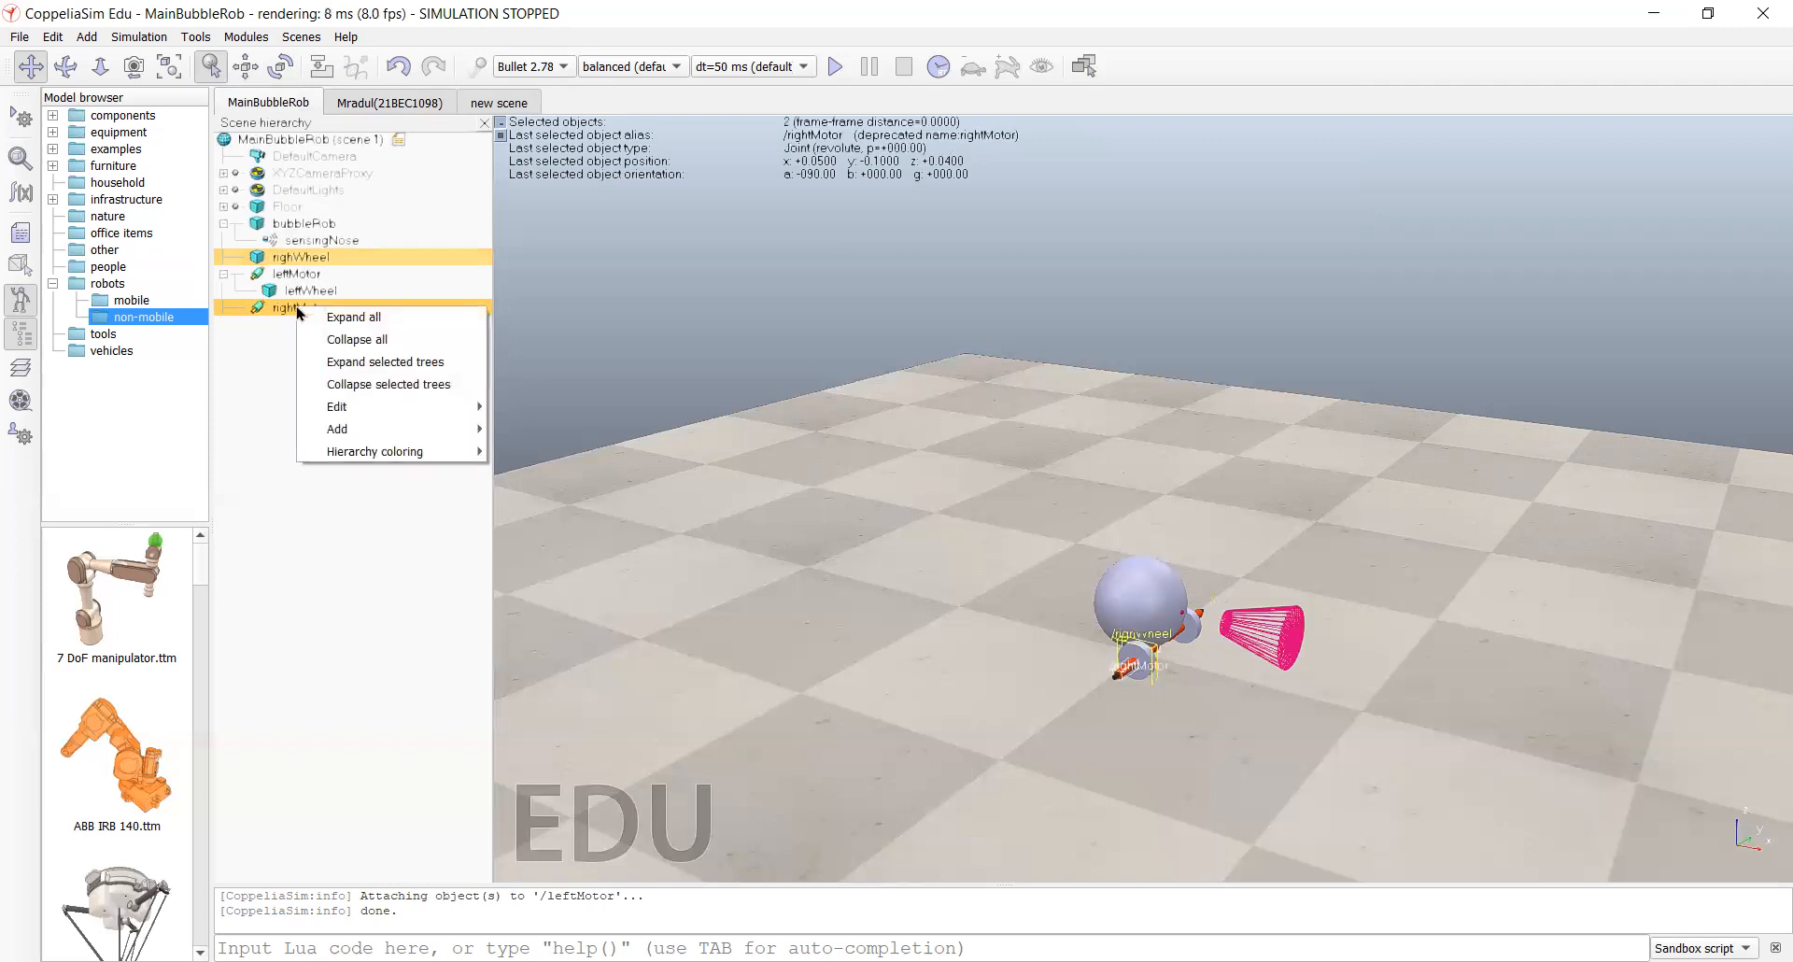
pyautogui.moveTo(429, 408)
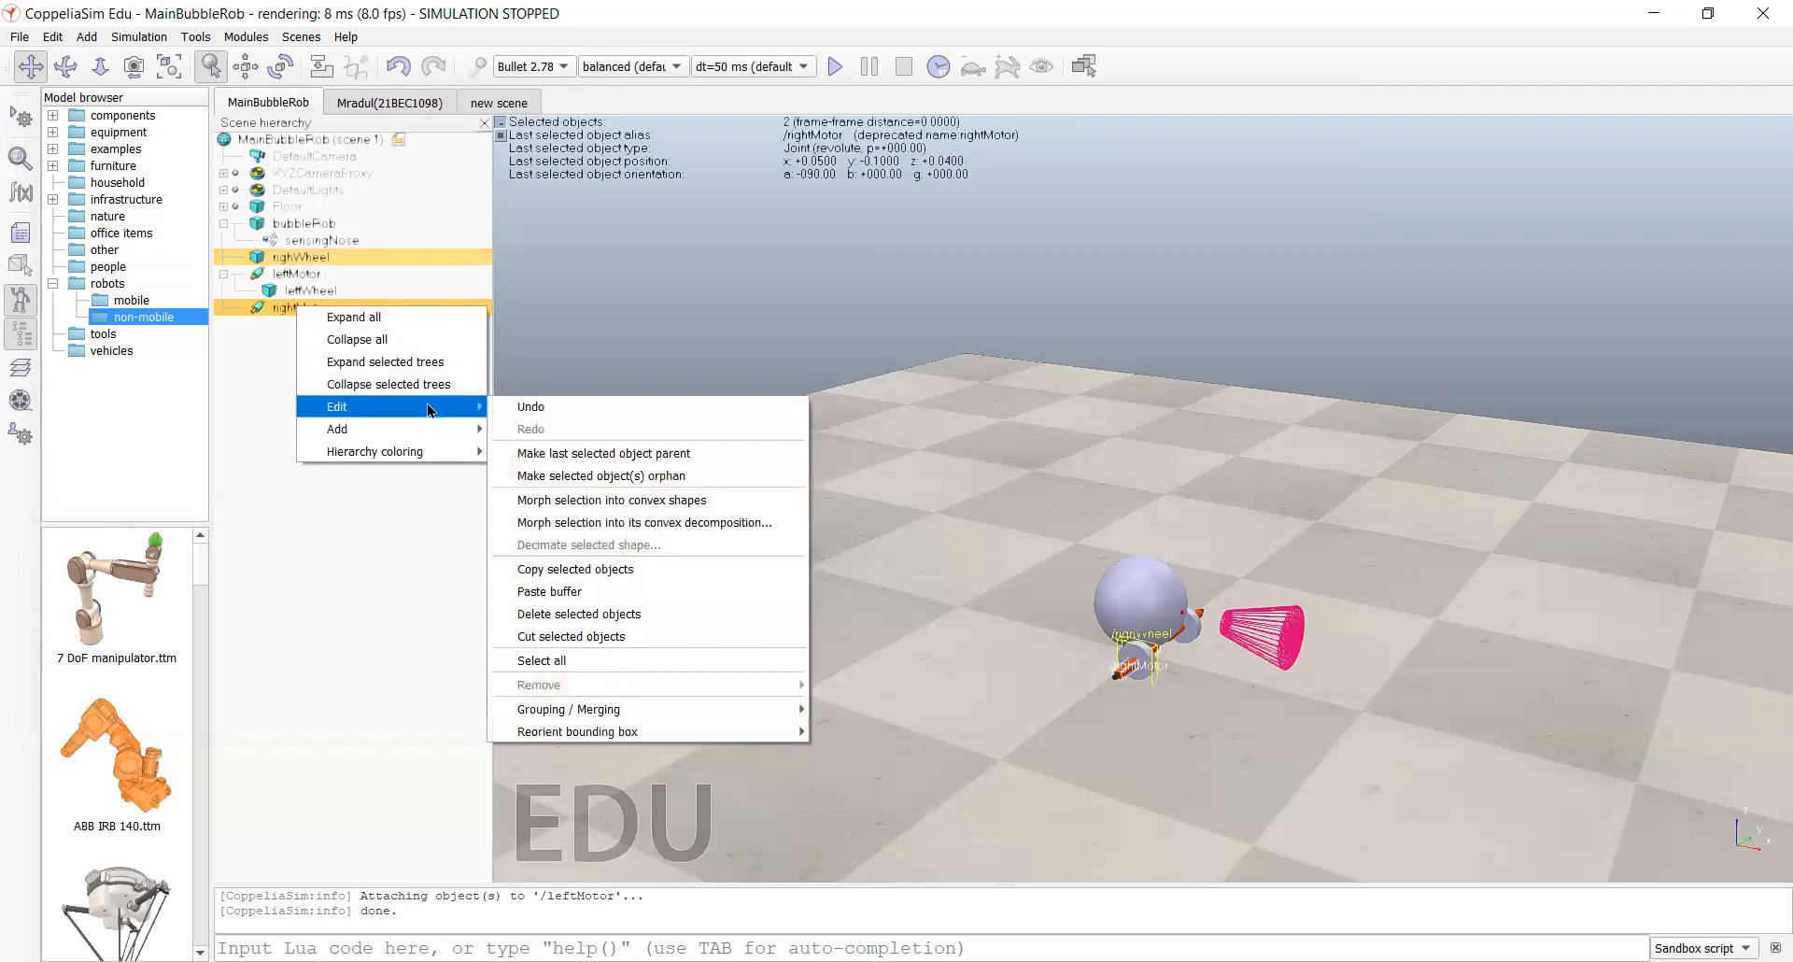
pyautogui.click(583, 458)
pyautogui.click(425, 467)
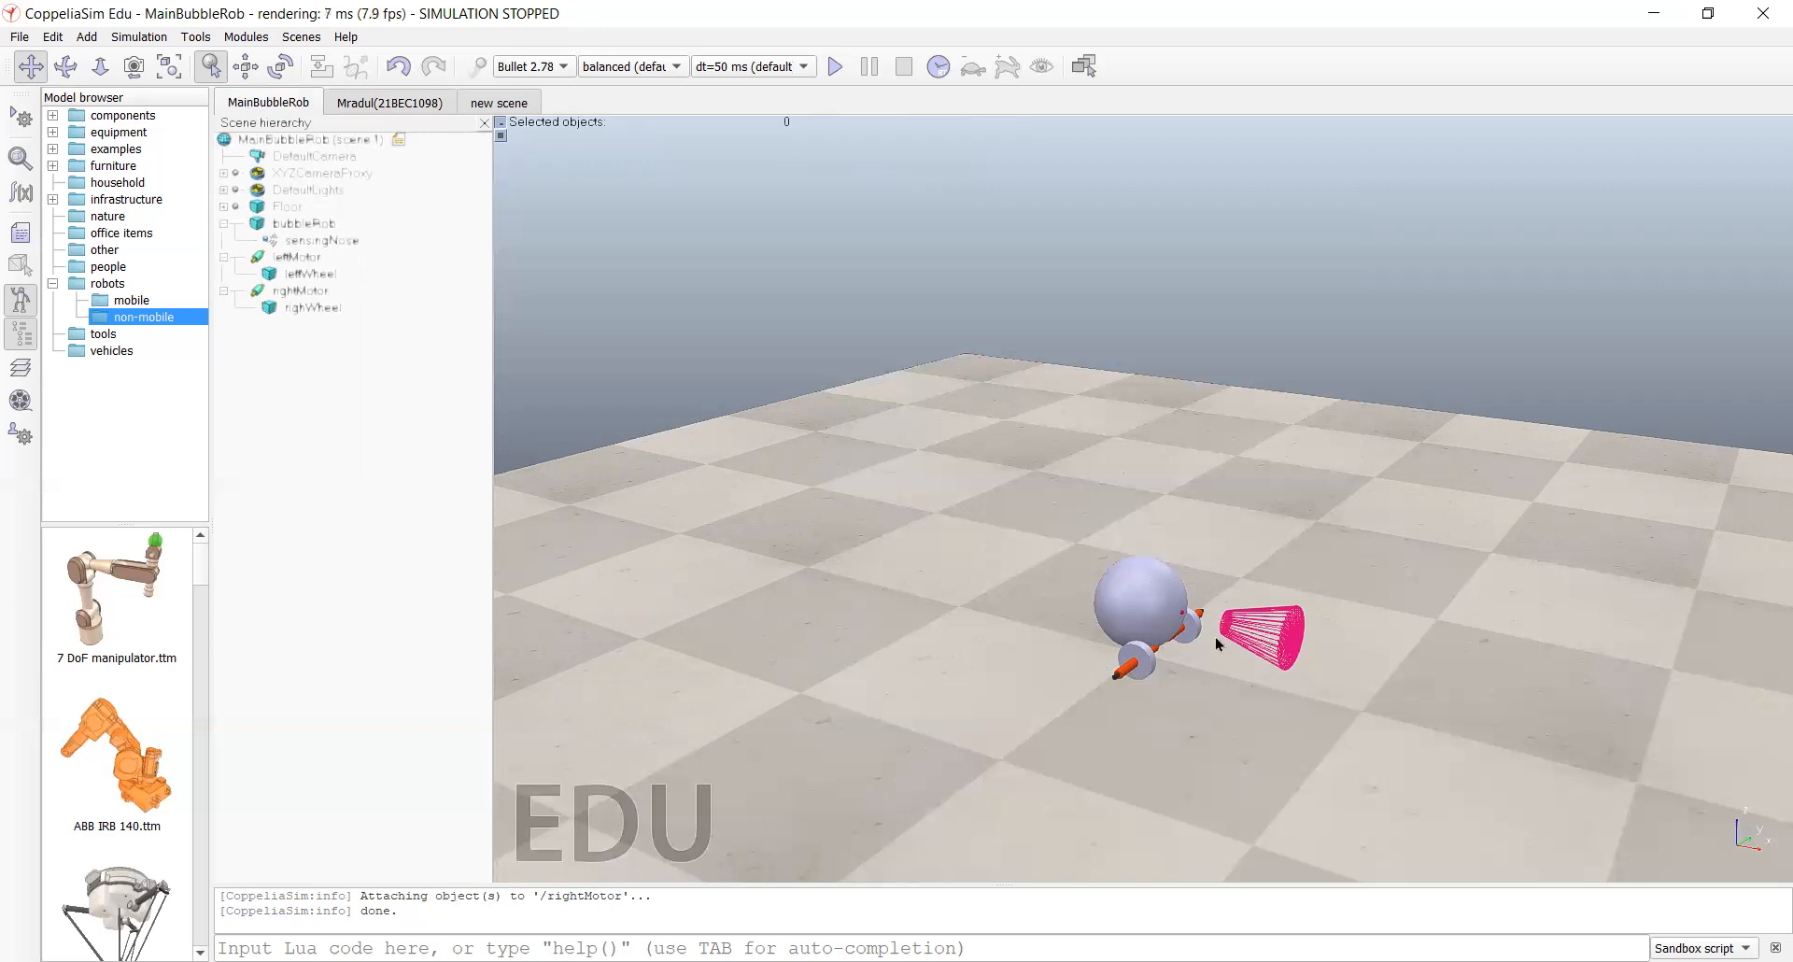
# Step: Run the simulation to check how the robot's separate parts behave, and stop it
pyautogui.click(833, 74)
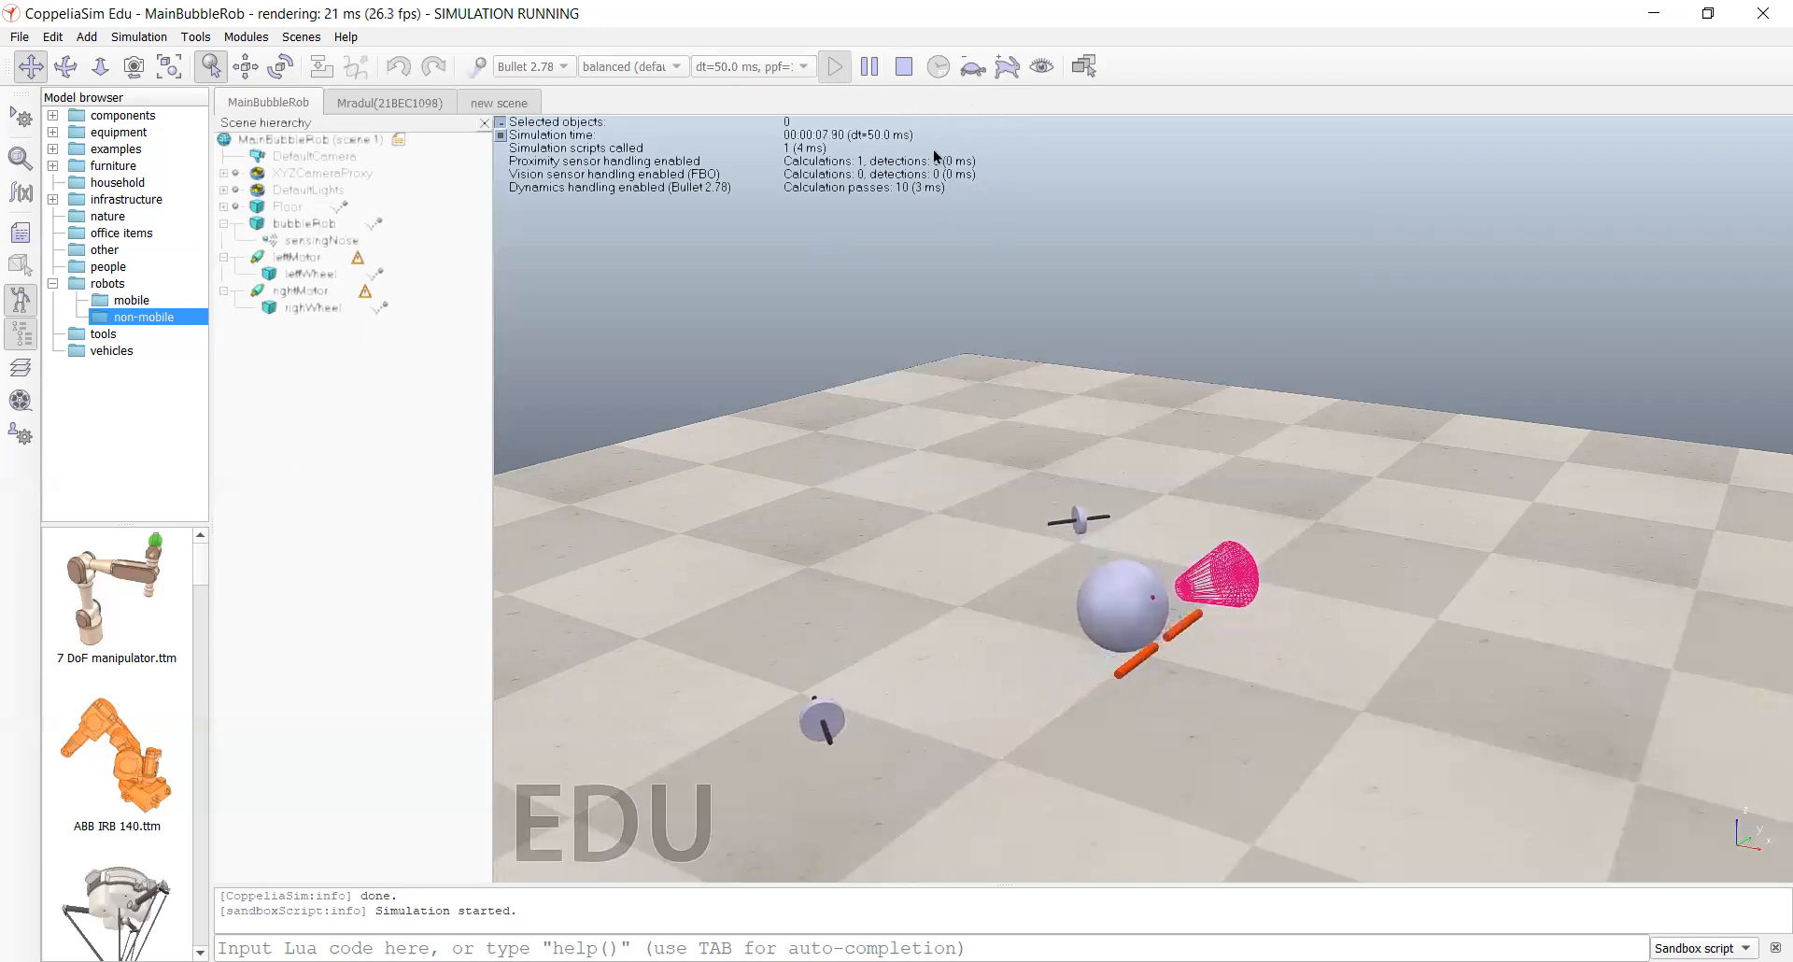
pyautogui.click(902, 70)
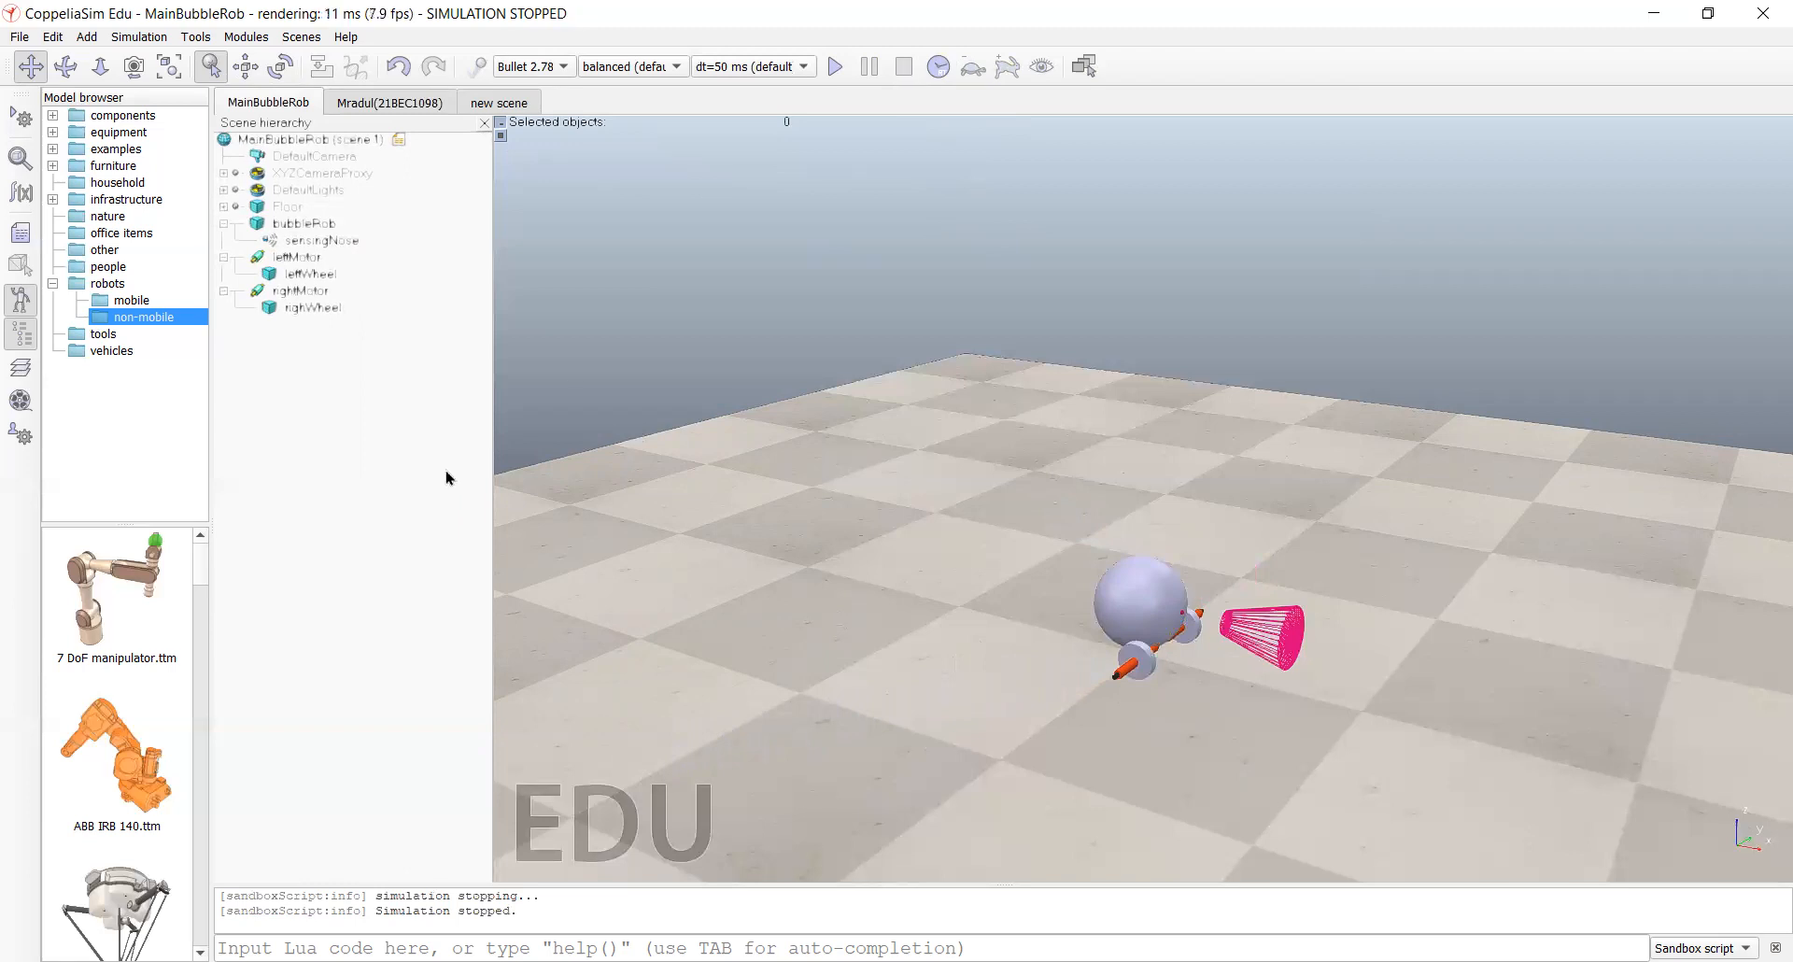
# Step: Make bubbleRob the parent of both rightMotor and leftMotor in the scene hierarchy and clear the selection
pyautogui.click(288, 291)
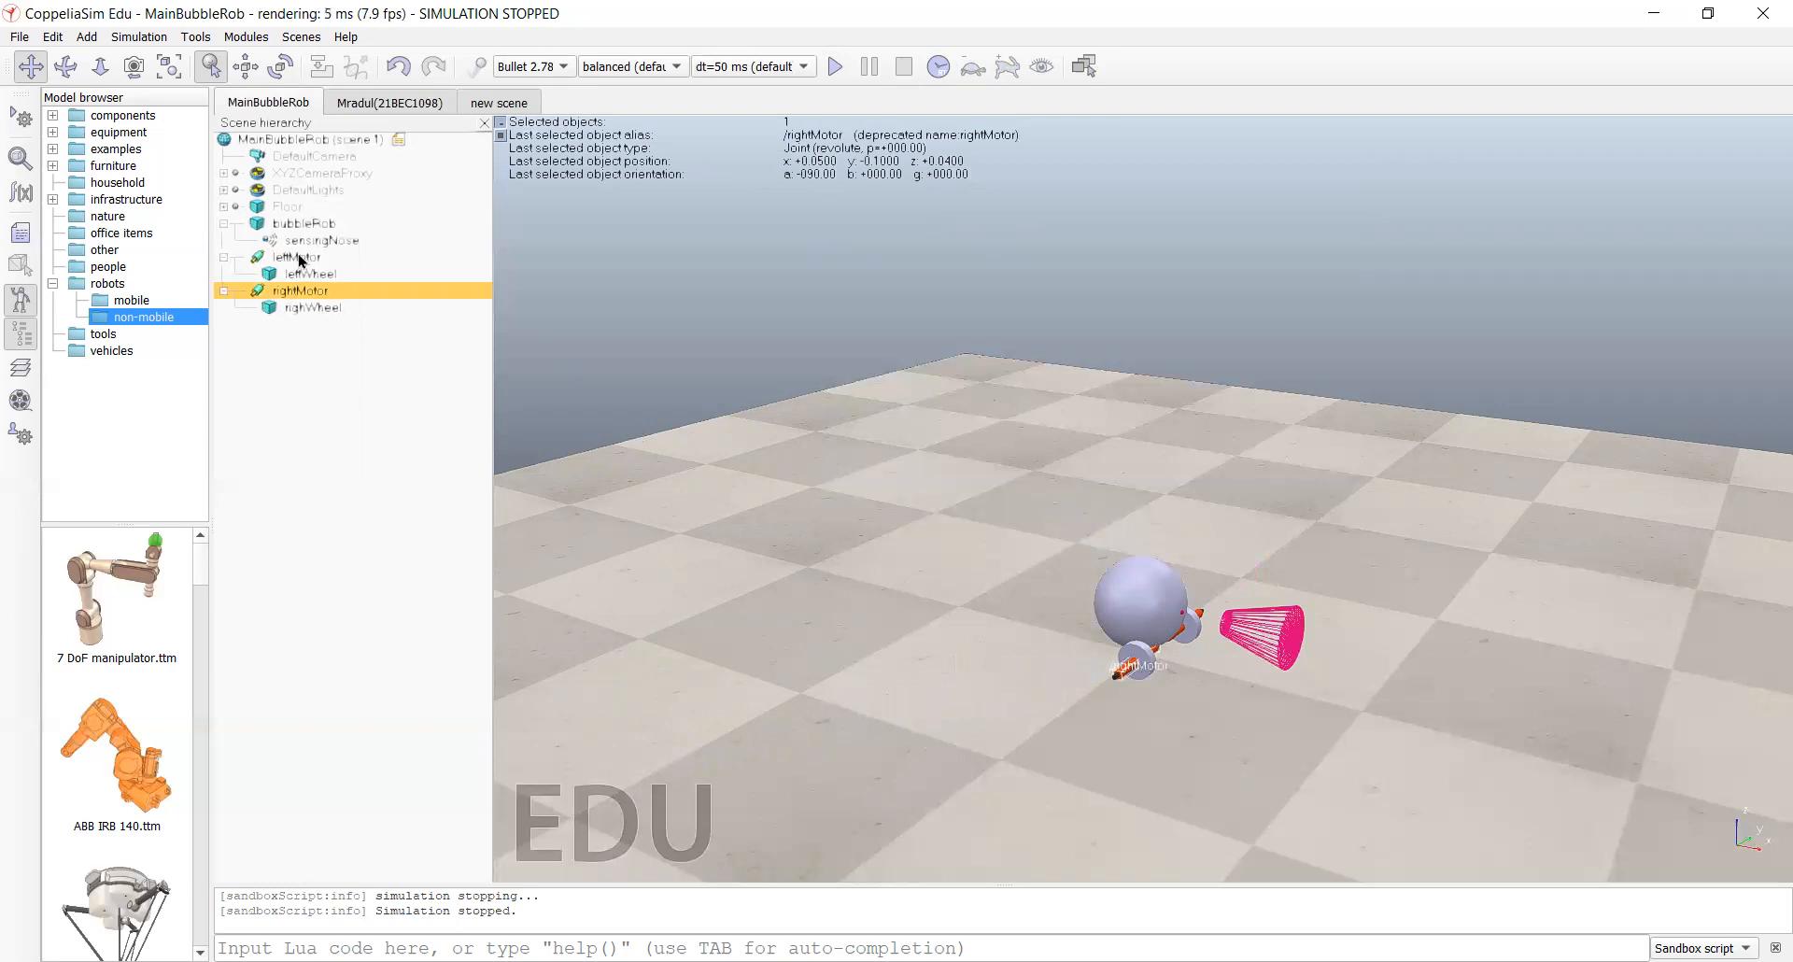
pyautogui.keyDown('ctrl'); pyautogui.click(297, 258); pyautogui.keyUp('ctrl')
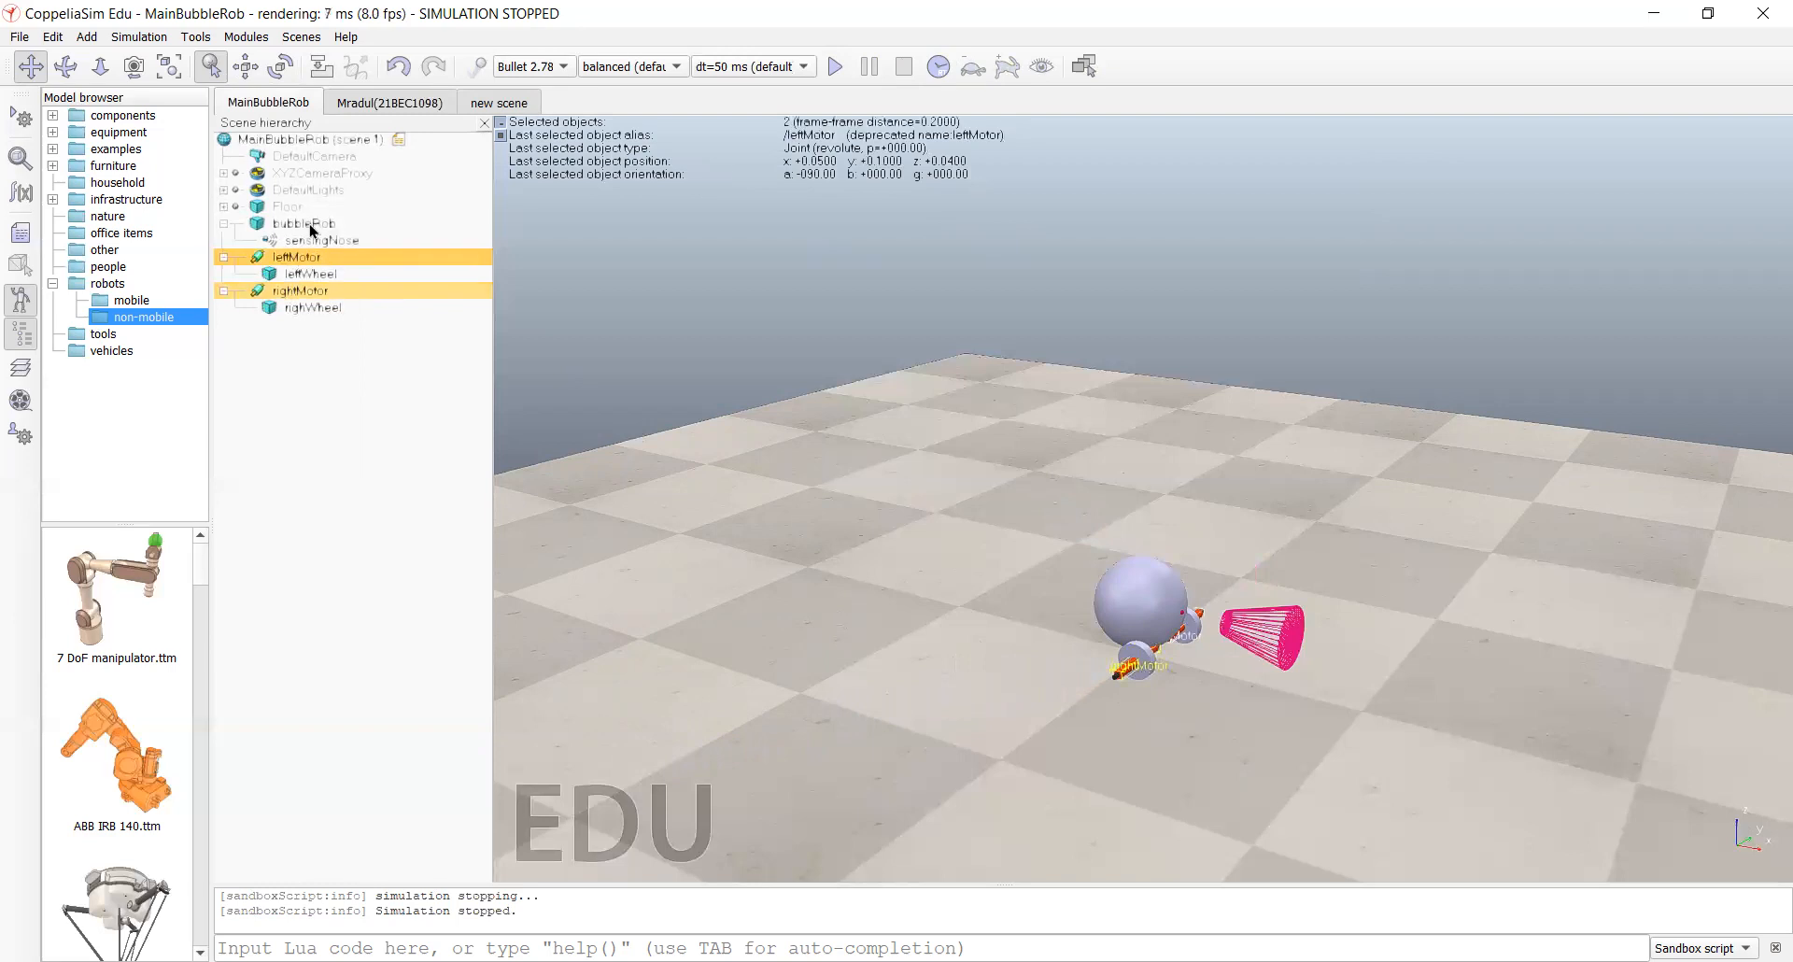
pyautogui.keyDown('ctrl'); pyautogui.click(310, 224); pyautogui.keyUp('ctrl')
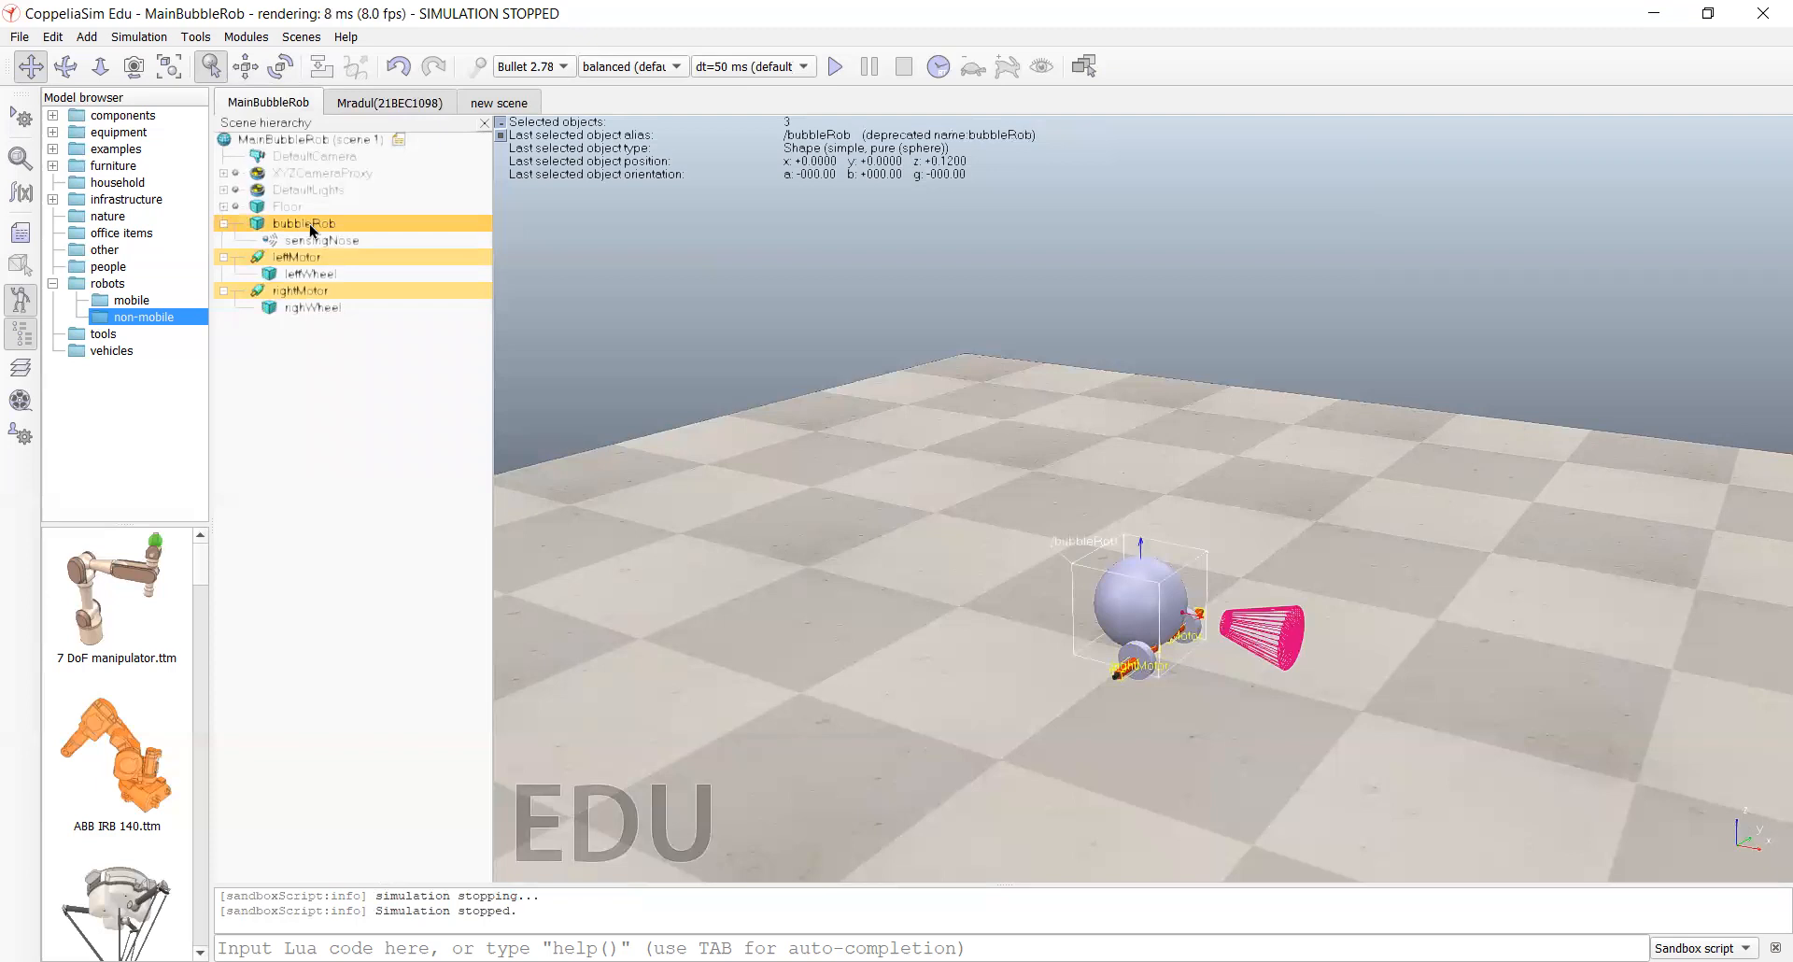
pyautogui.rightClick(312, 260)
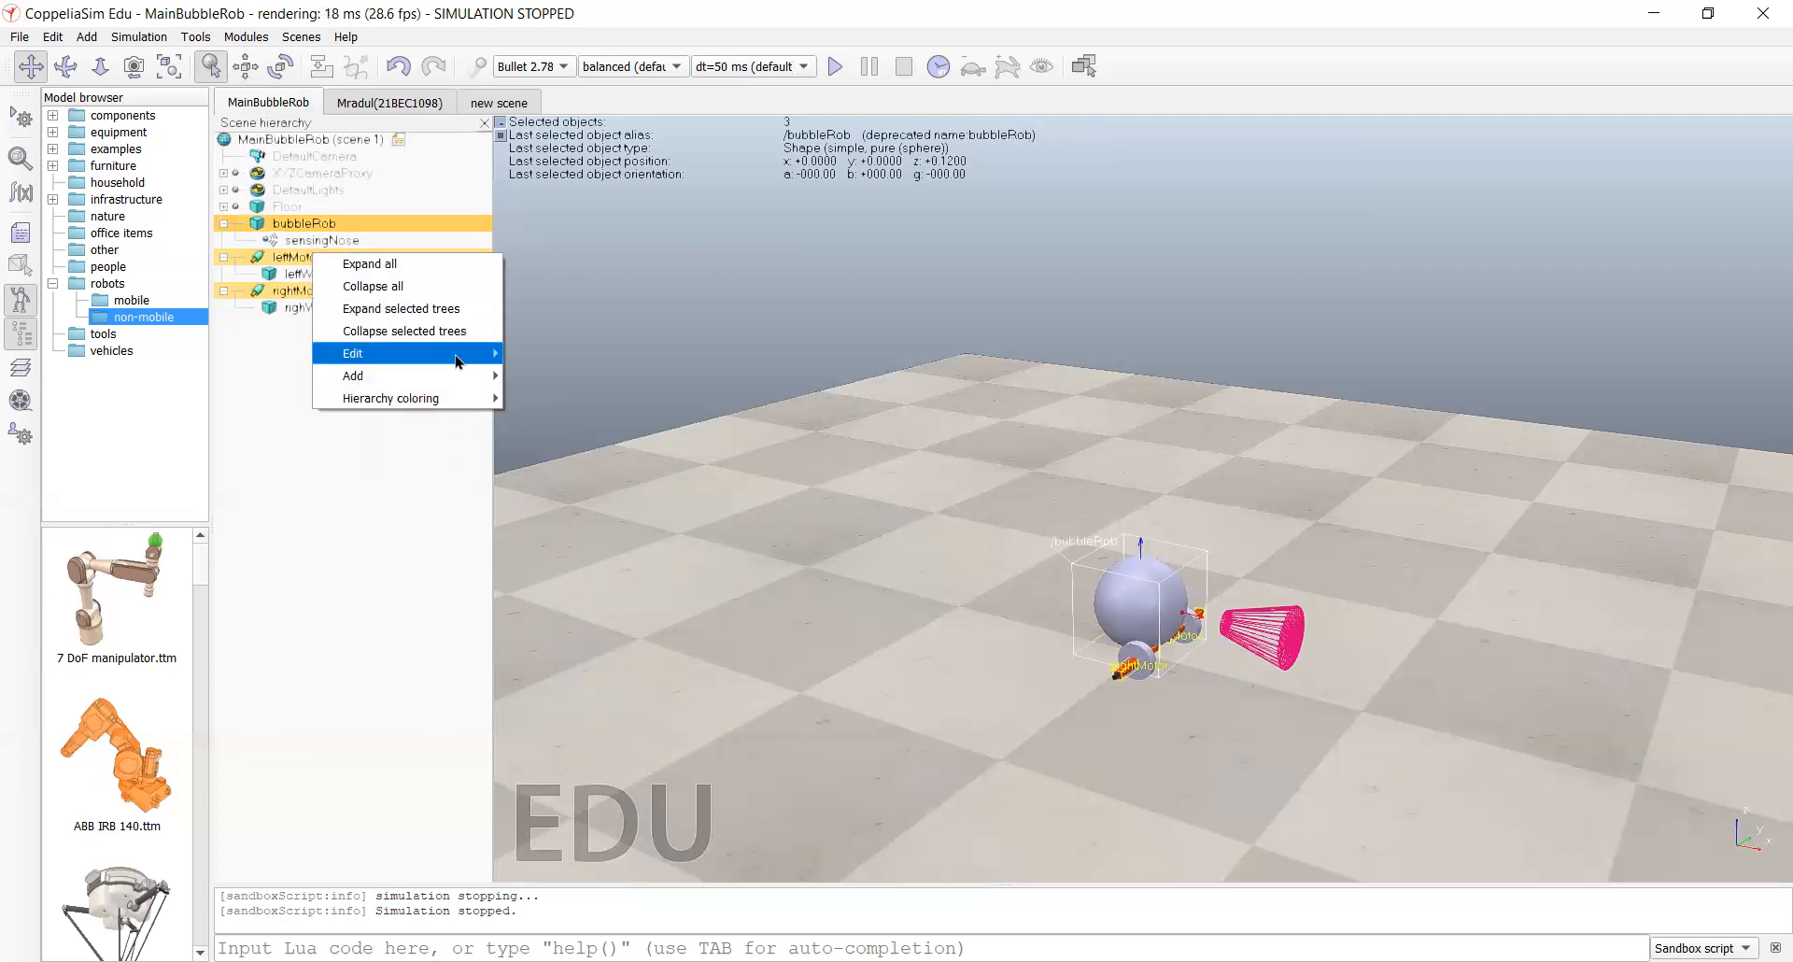
pyautogui.moveTo(457, 355)
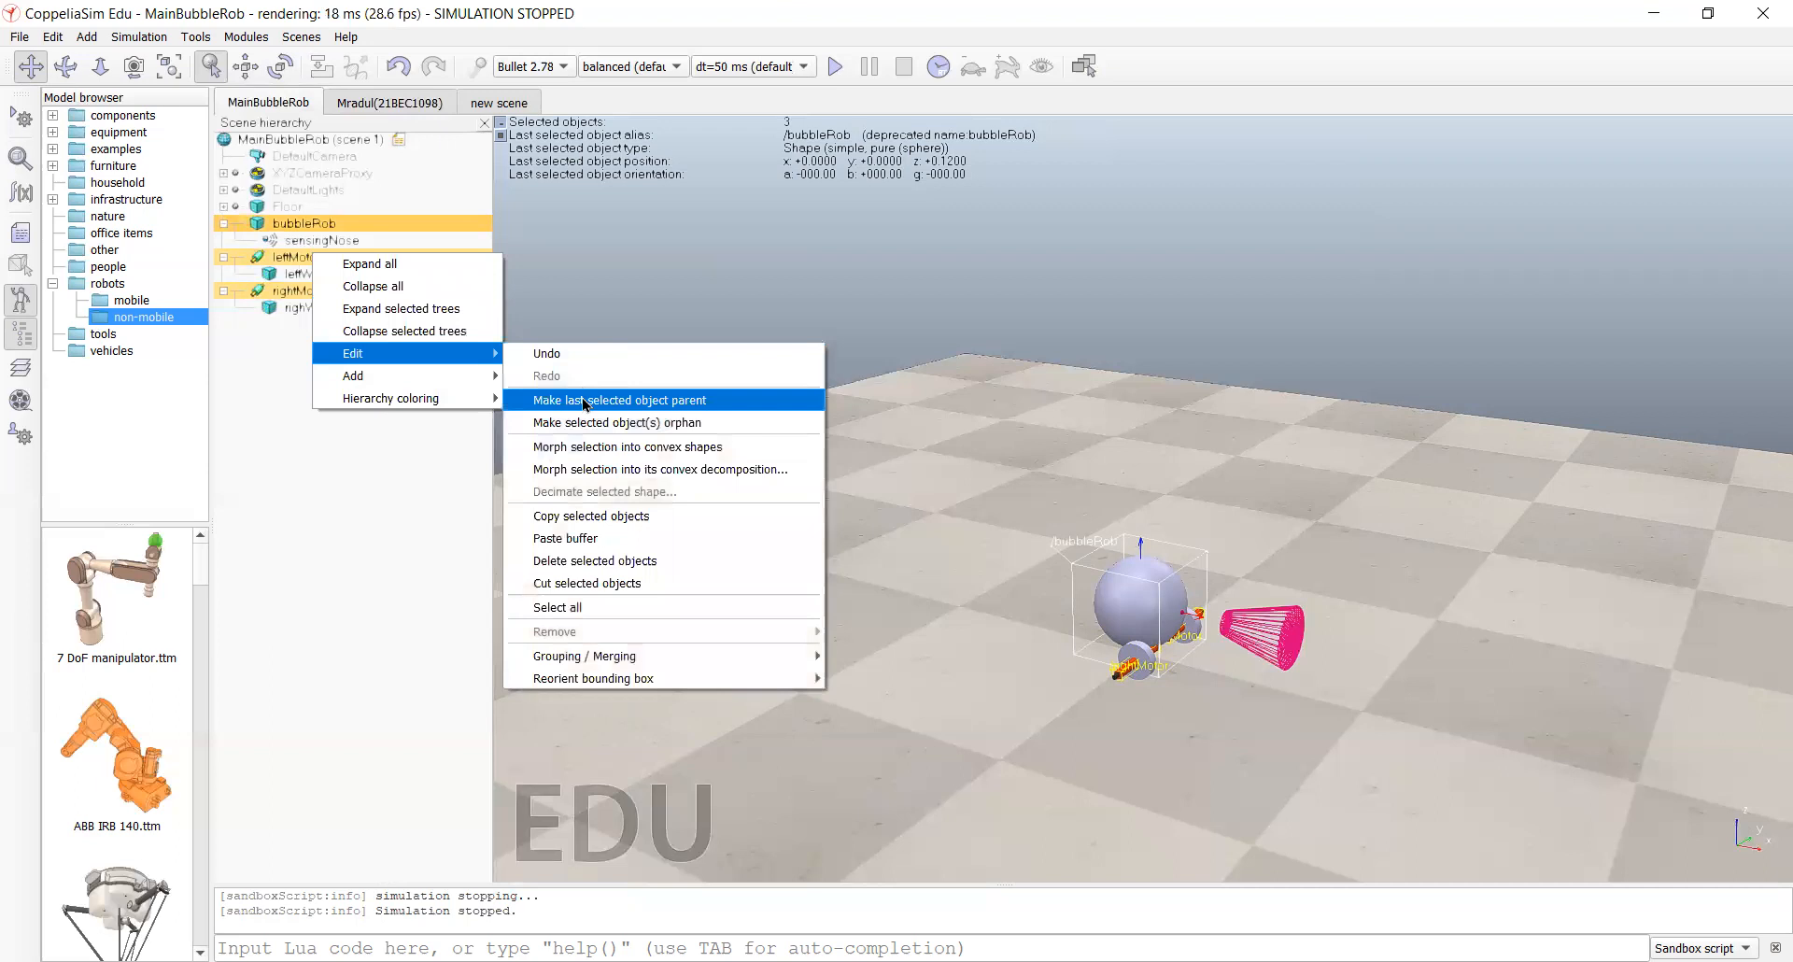
pyautogui.click(584, 399)
pyautogui.click(361, 412)
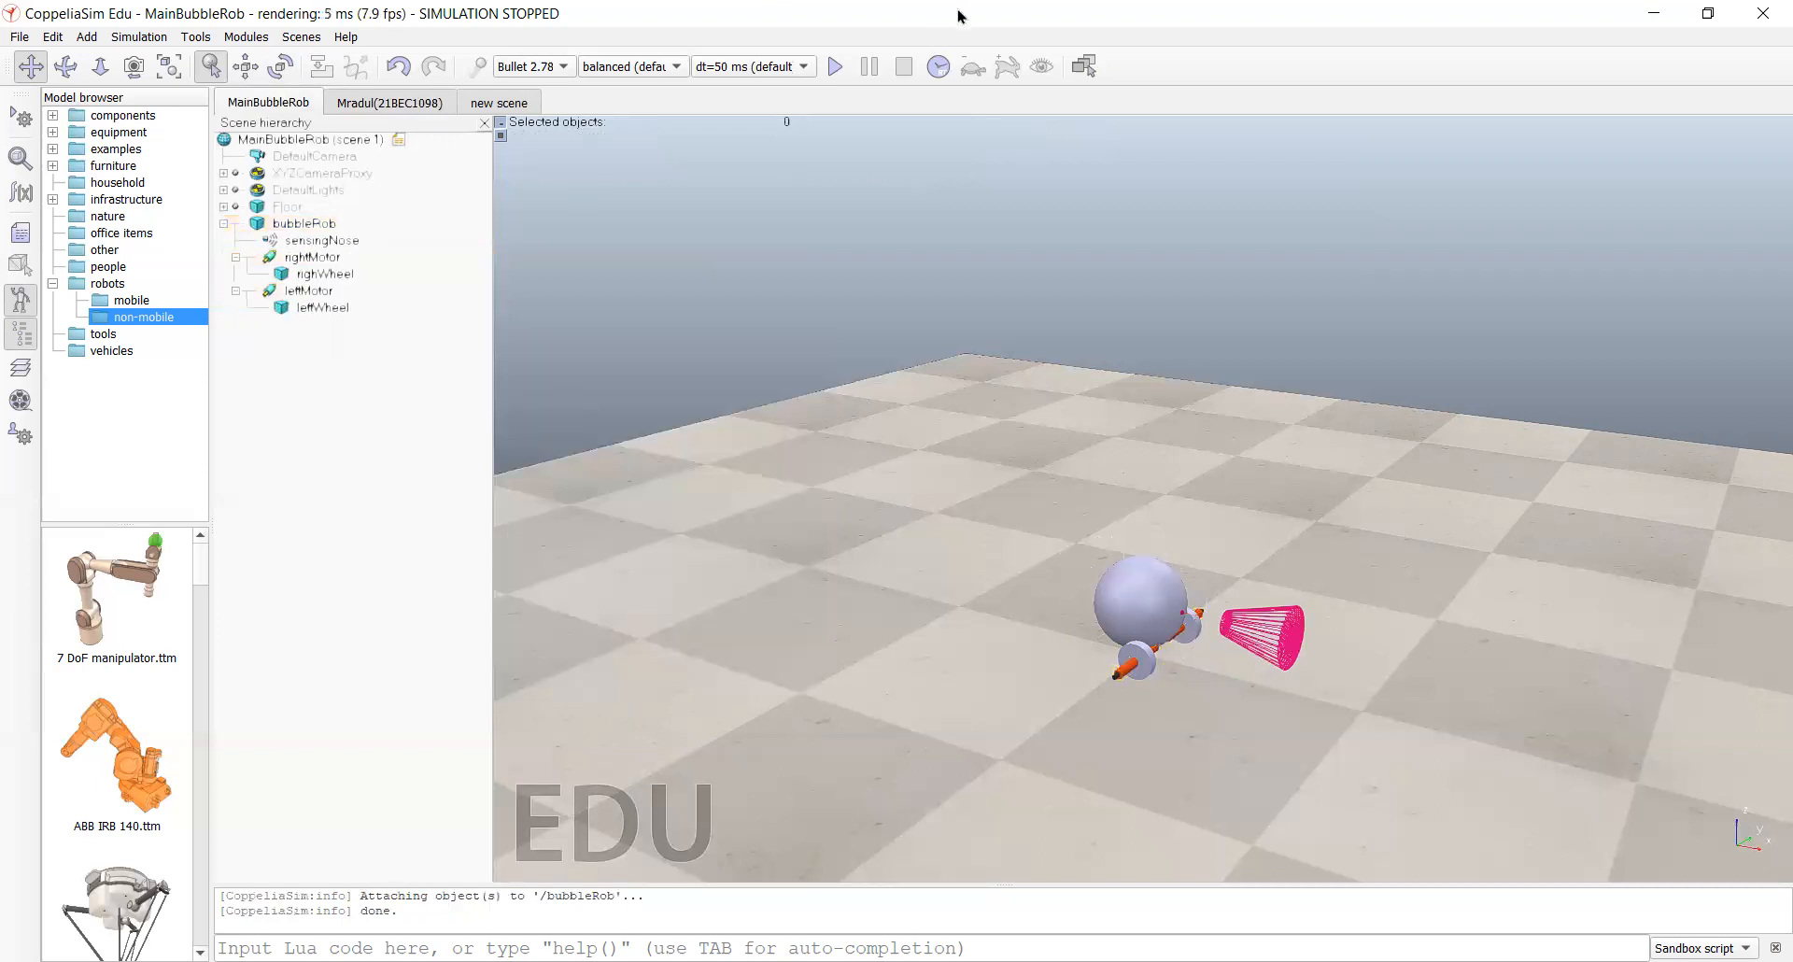
# Step: Simulate the assembled robot to check its balance and motion, stop the run, and inspect rightMotor's placement
pyautogui.click(836, 66)
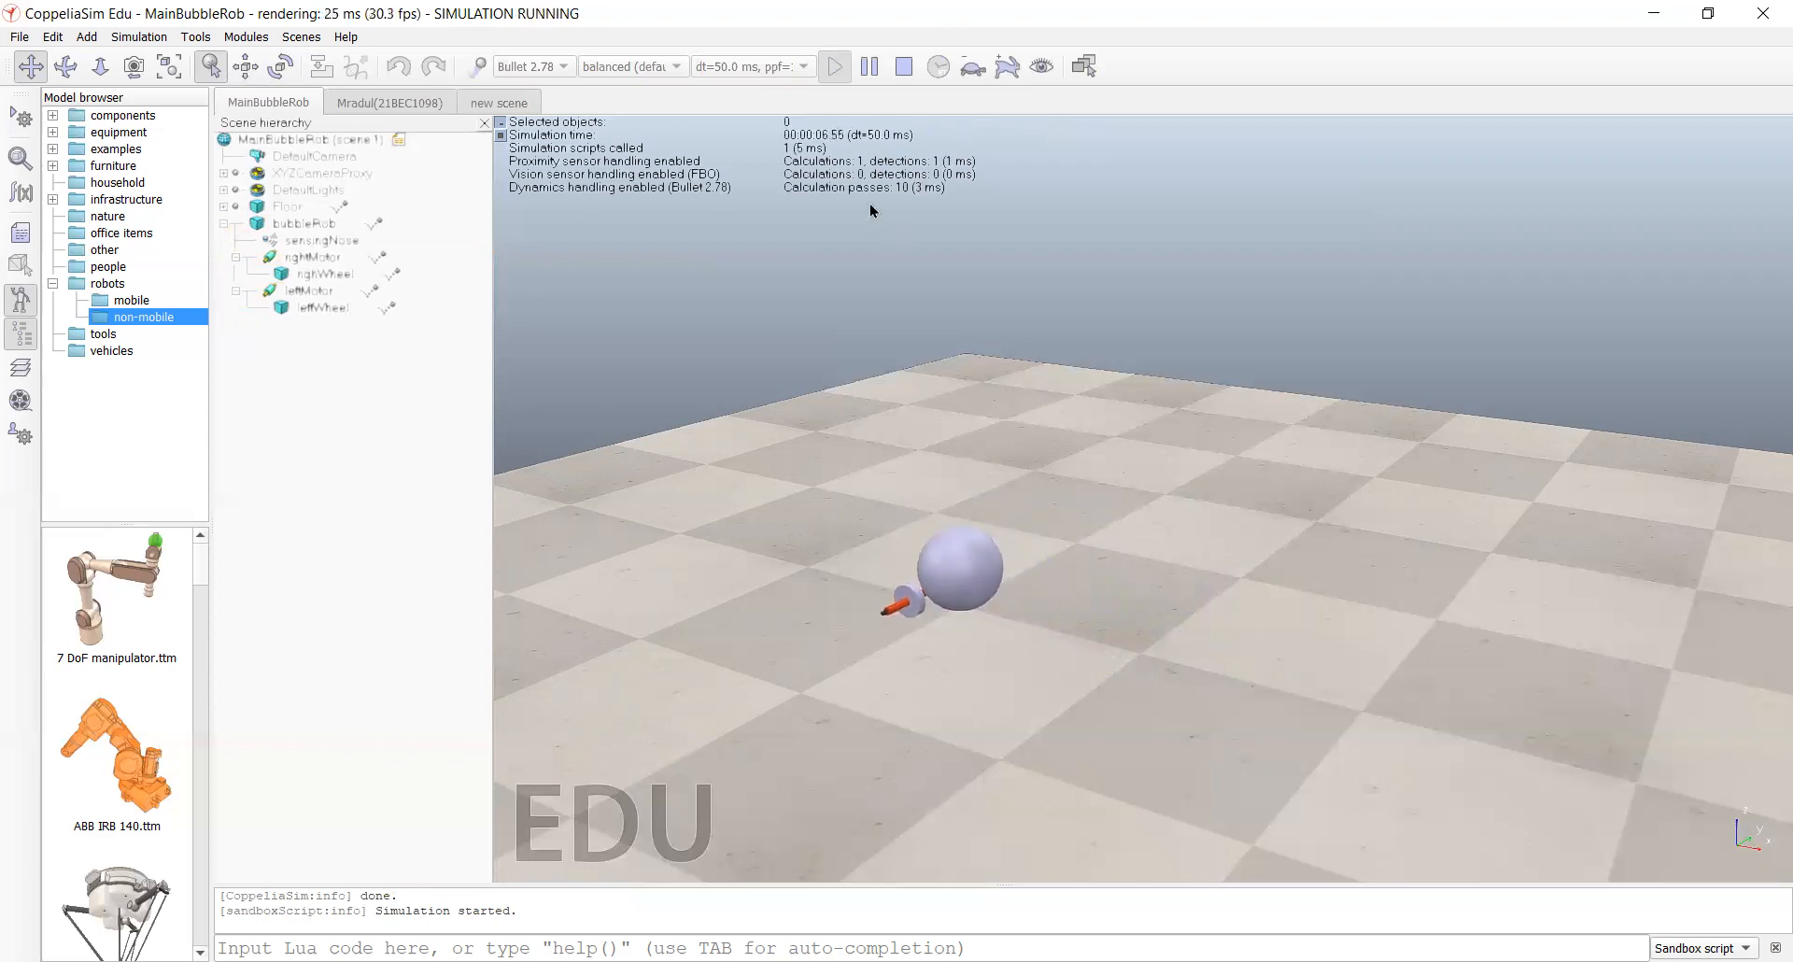
pyautogui.click(907, 70)
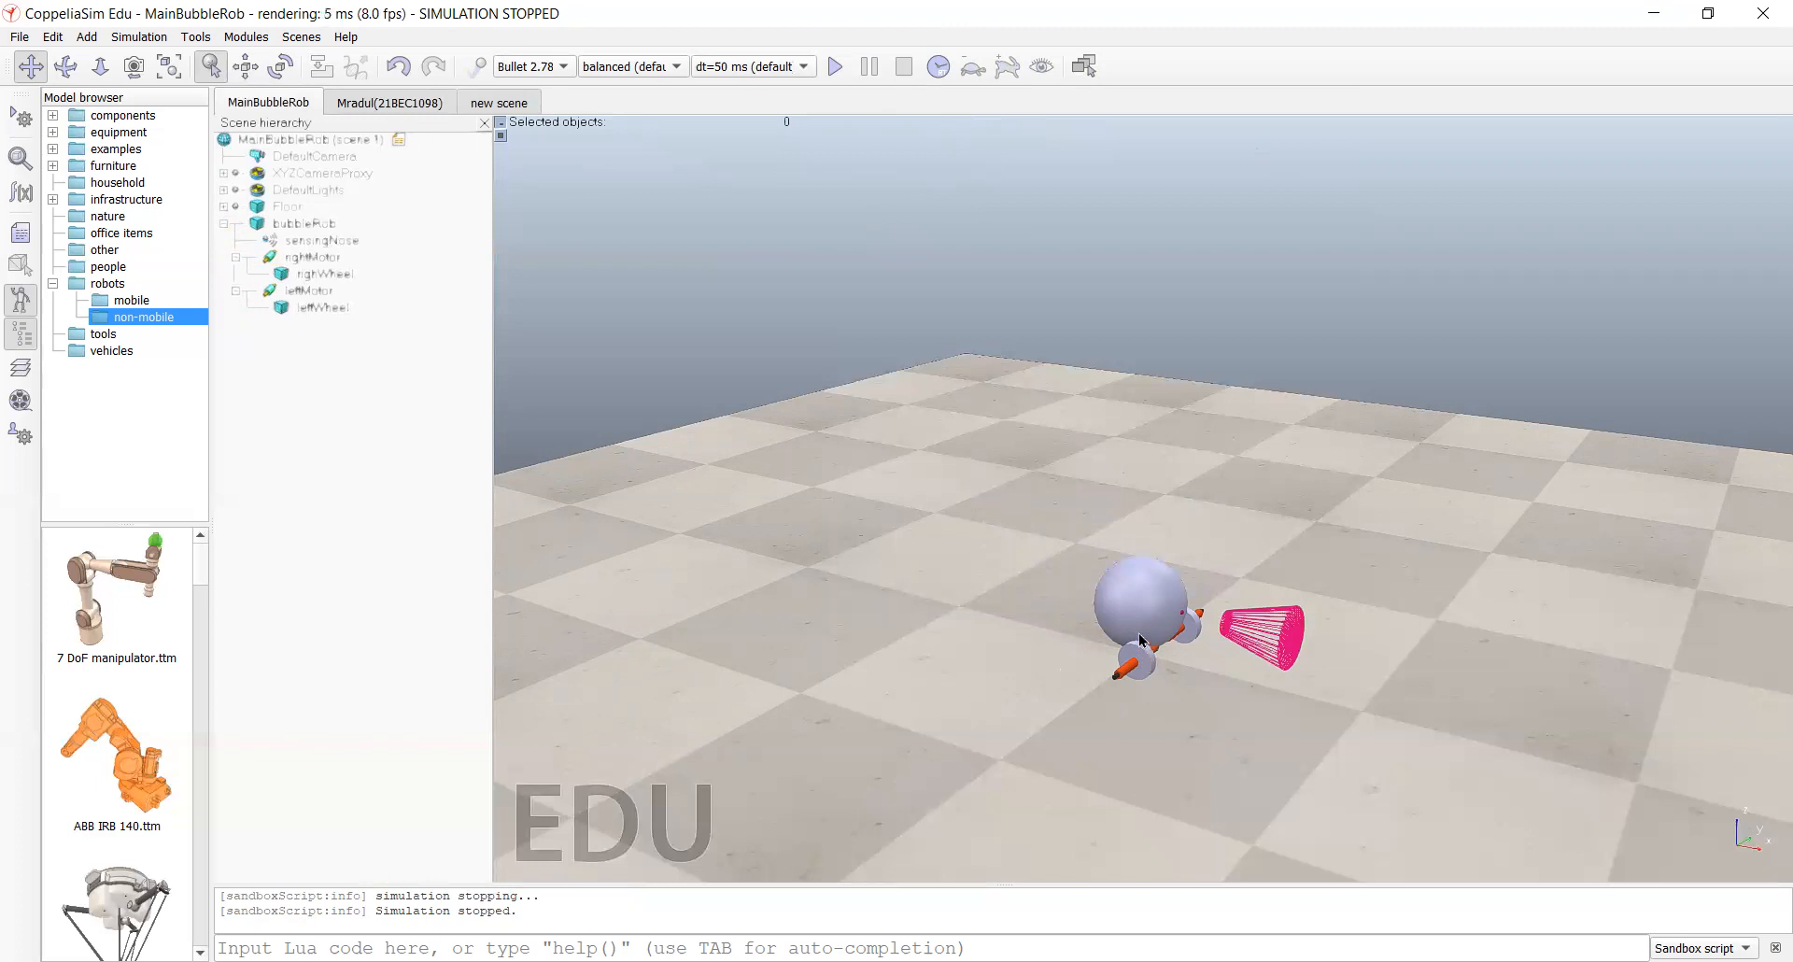
pyautogui.click(334, 259)
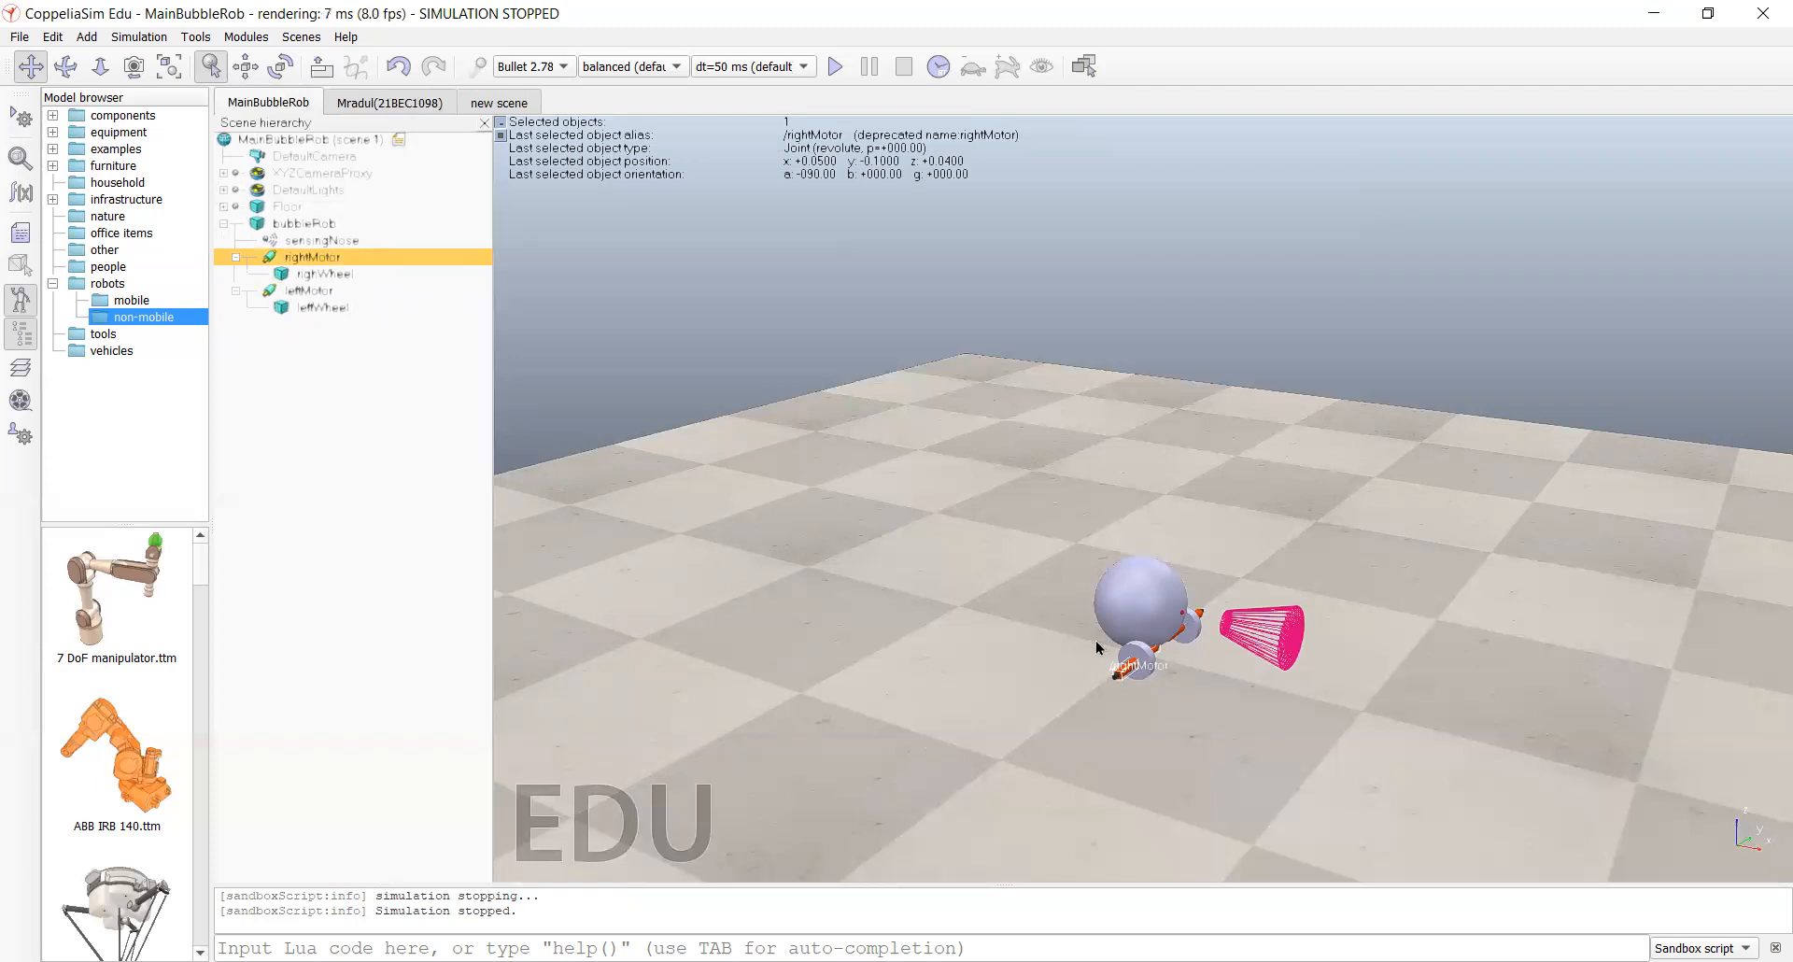
pyautogui.click(835, 487)
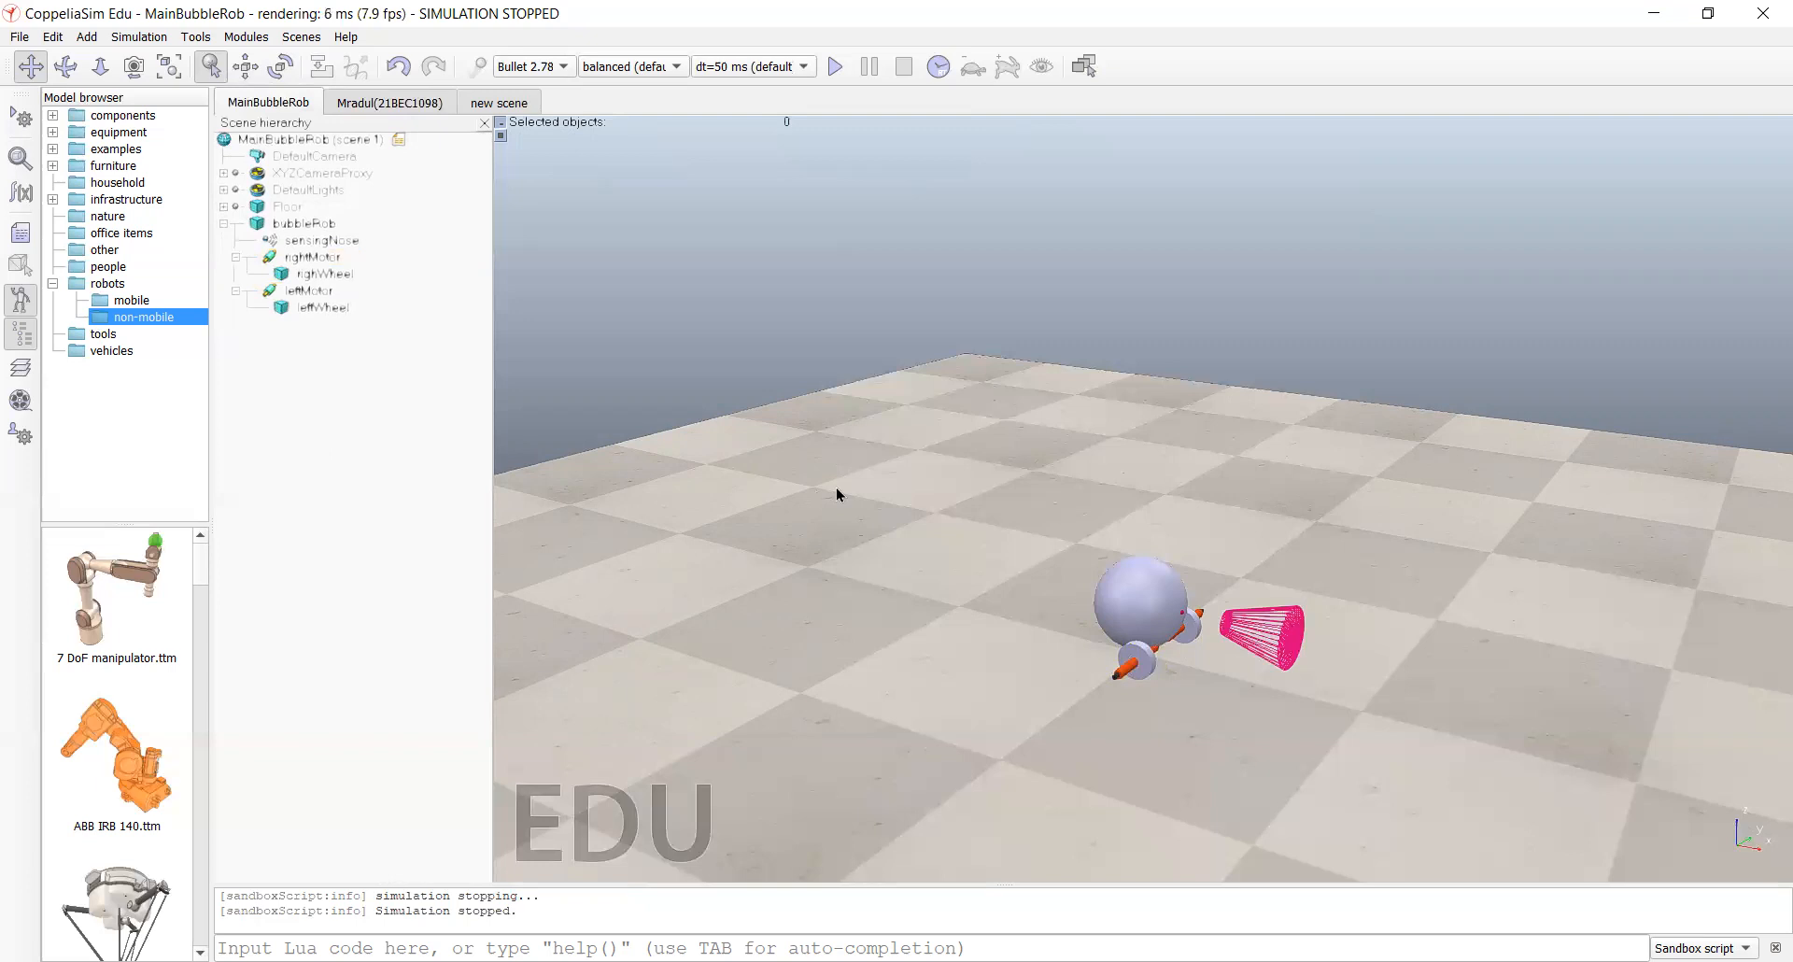
# Step: Create a new scene and add a dynamic, respondable primitive sphere with an X-size of 0.05 m
pyautogui.click(21, 39)
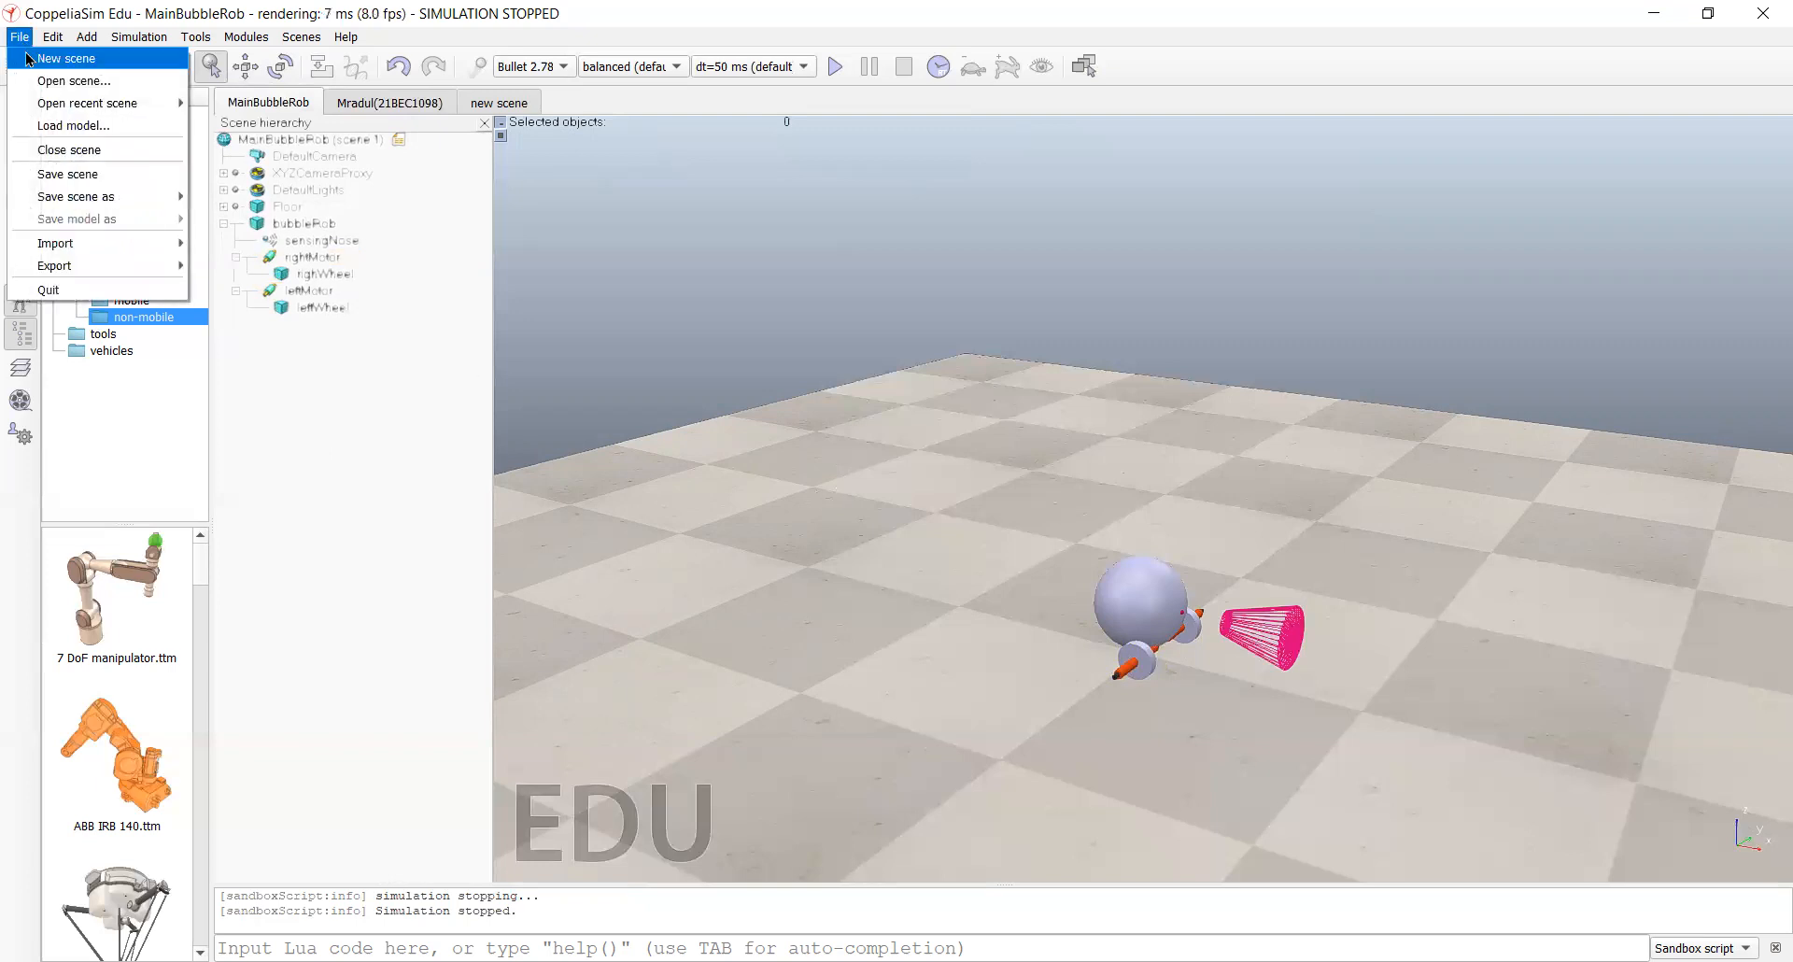
pyautogui.click(28, 59)
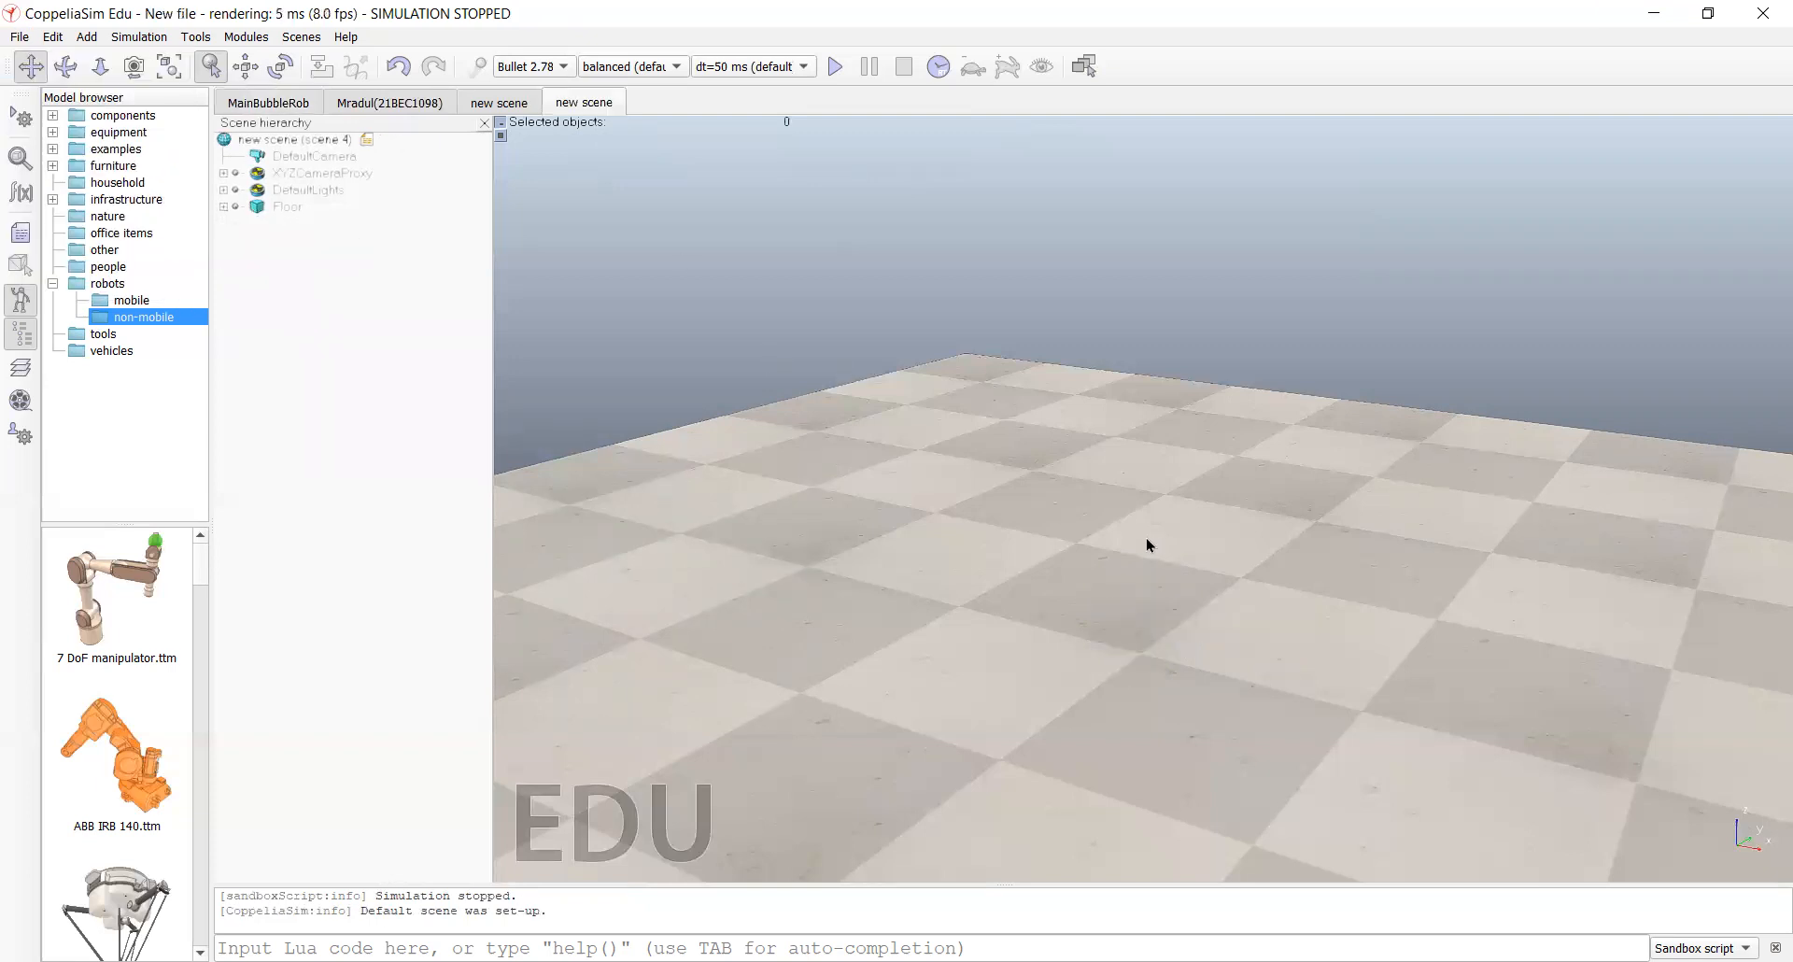
pyautogui.rightClick(865, 455)
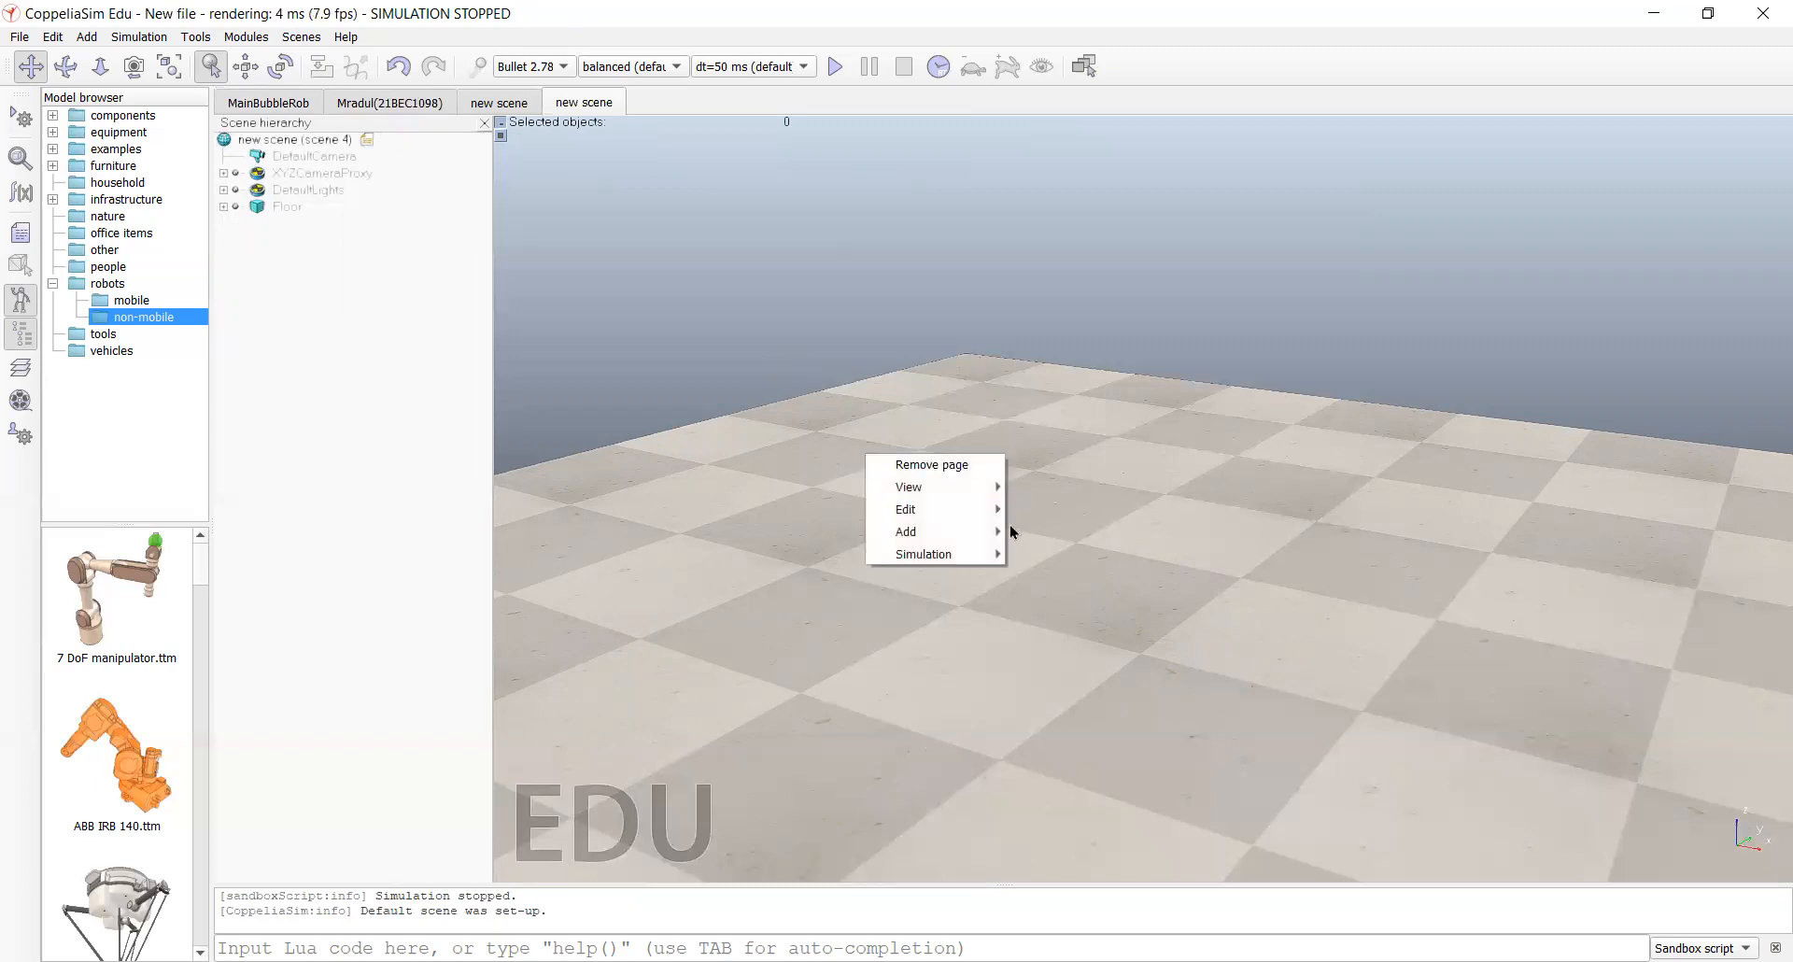
pyautogui.moveTo(990, 533)
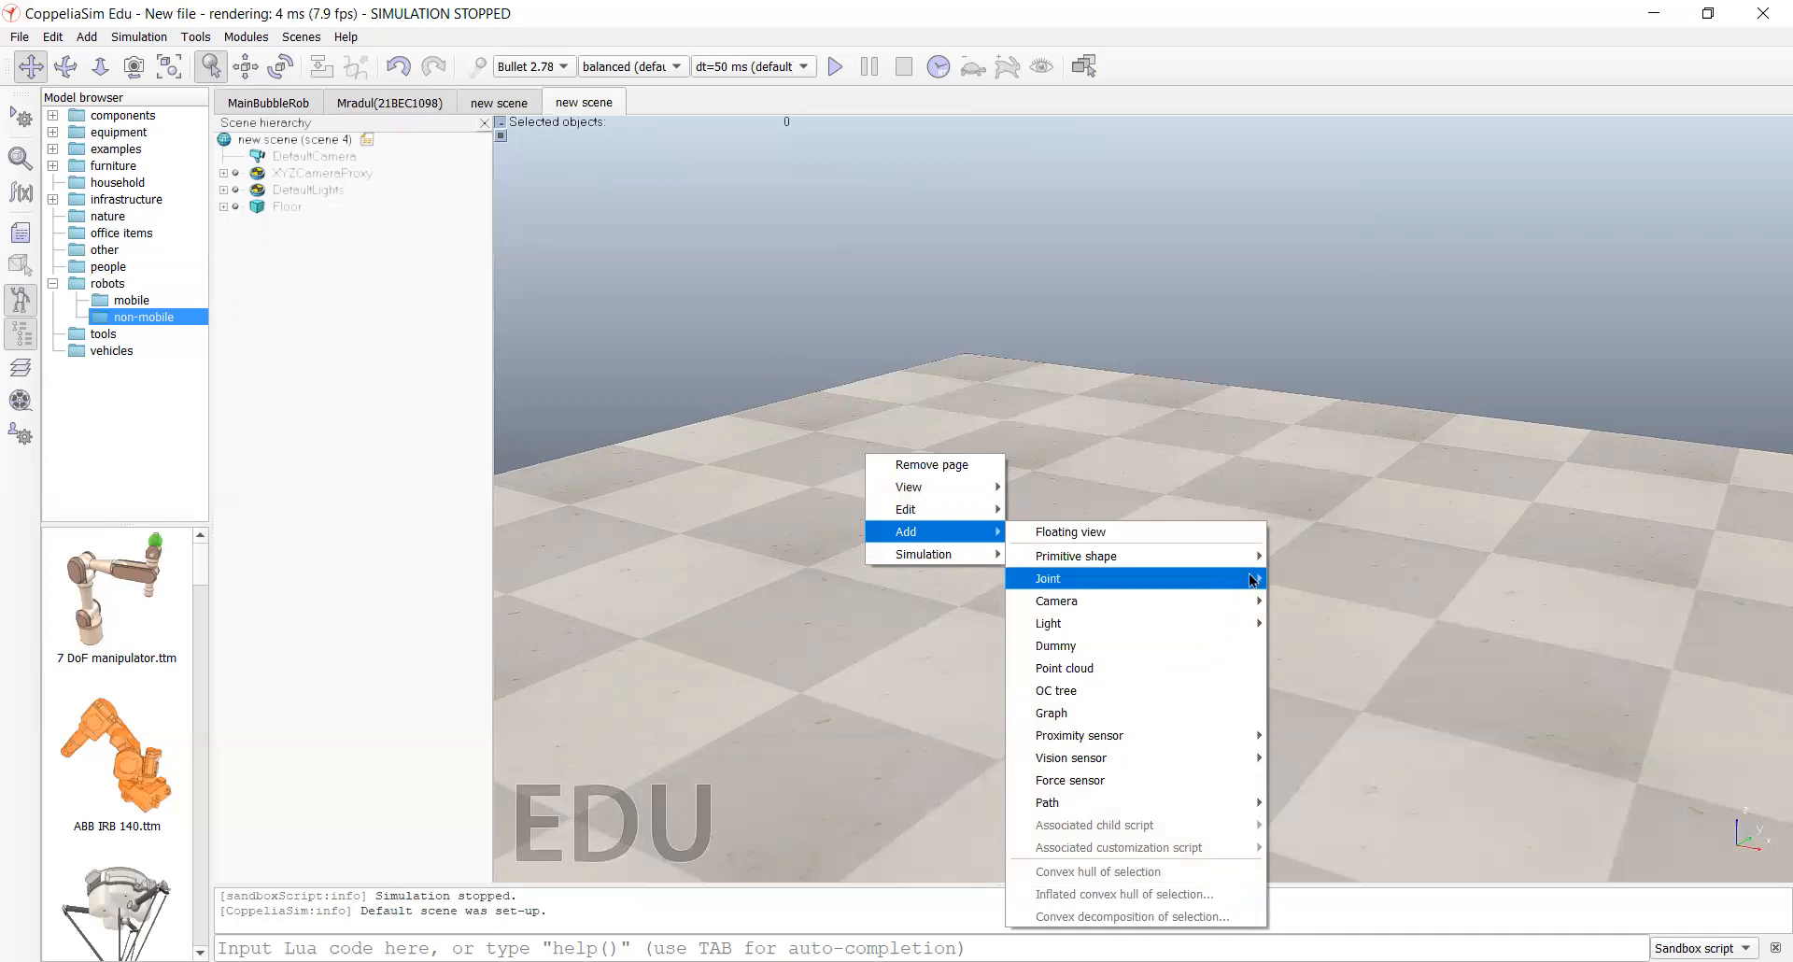
pyautogui.moveTo(1261, 562)
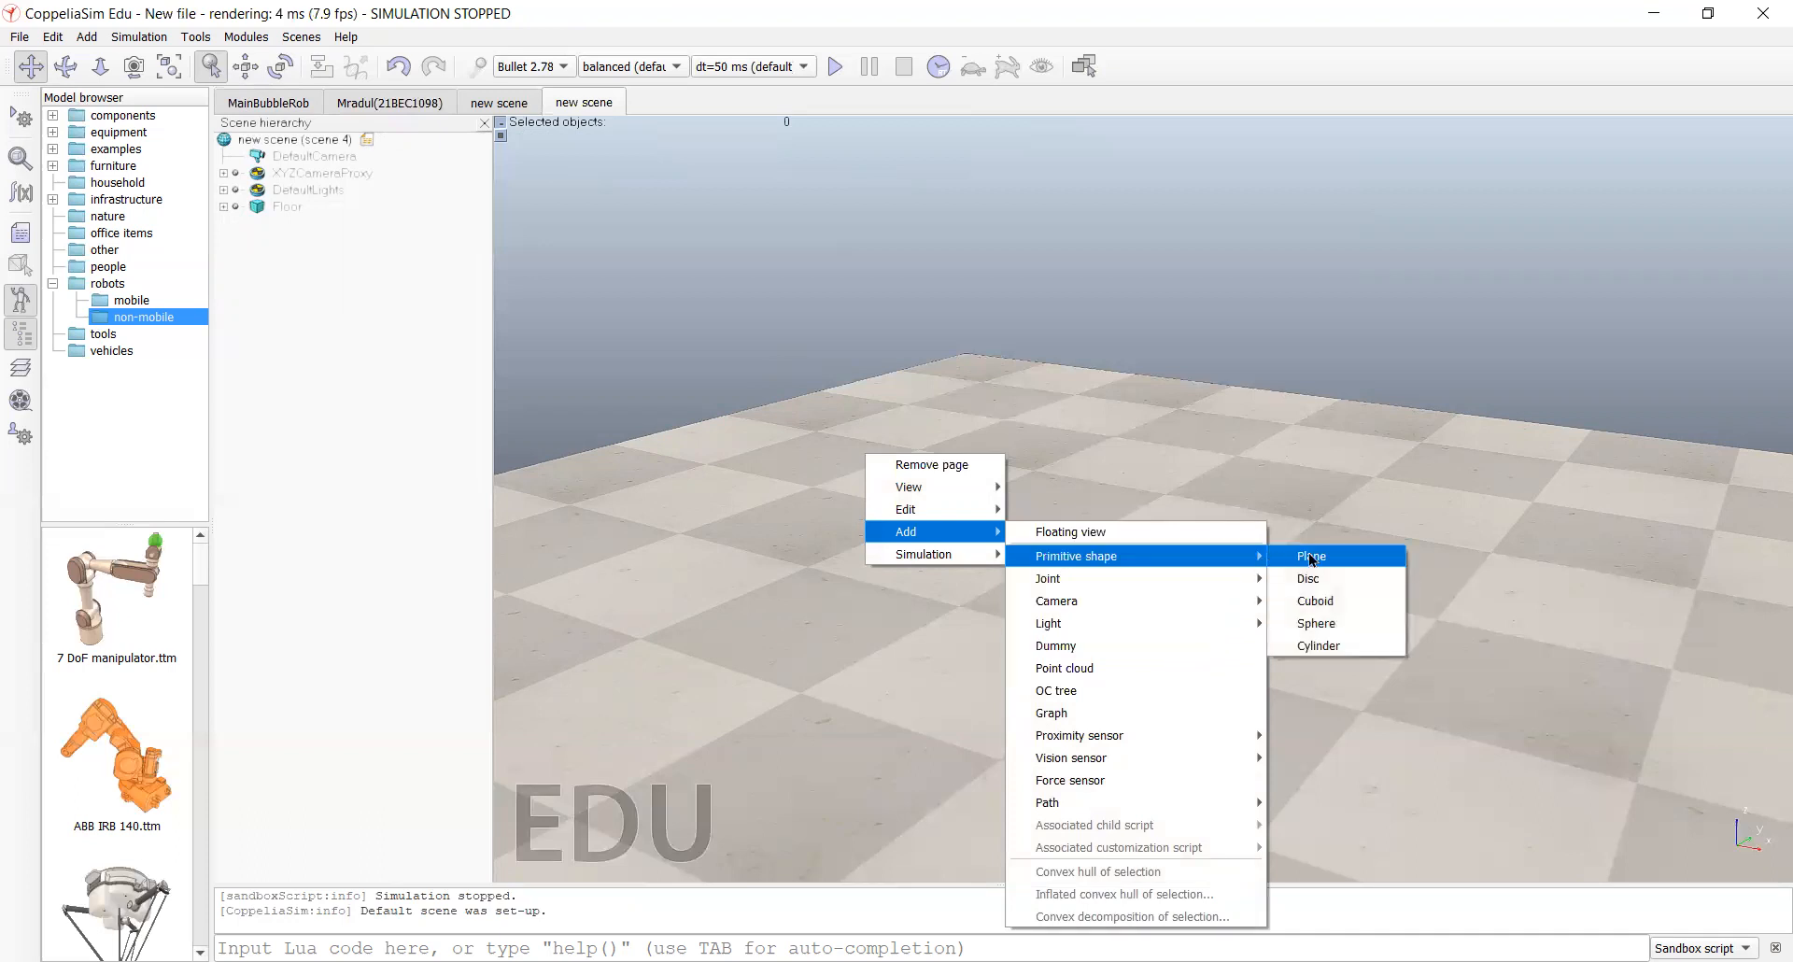
pyautogui.click(1333, 626)
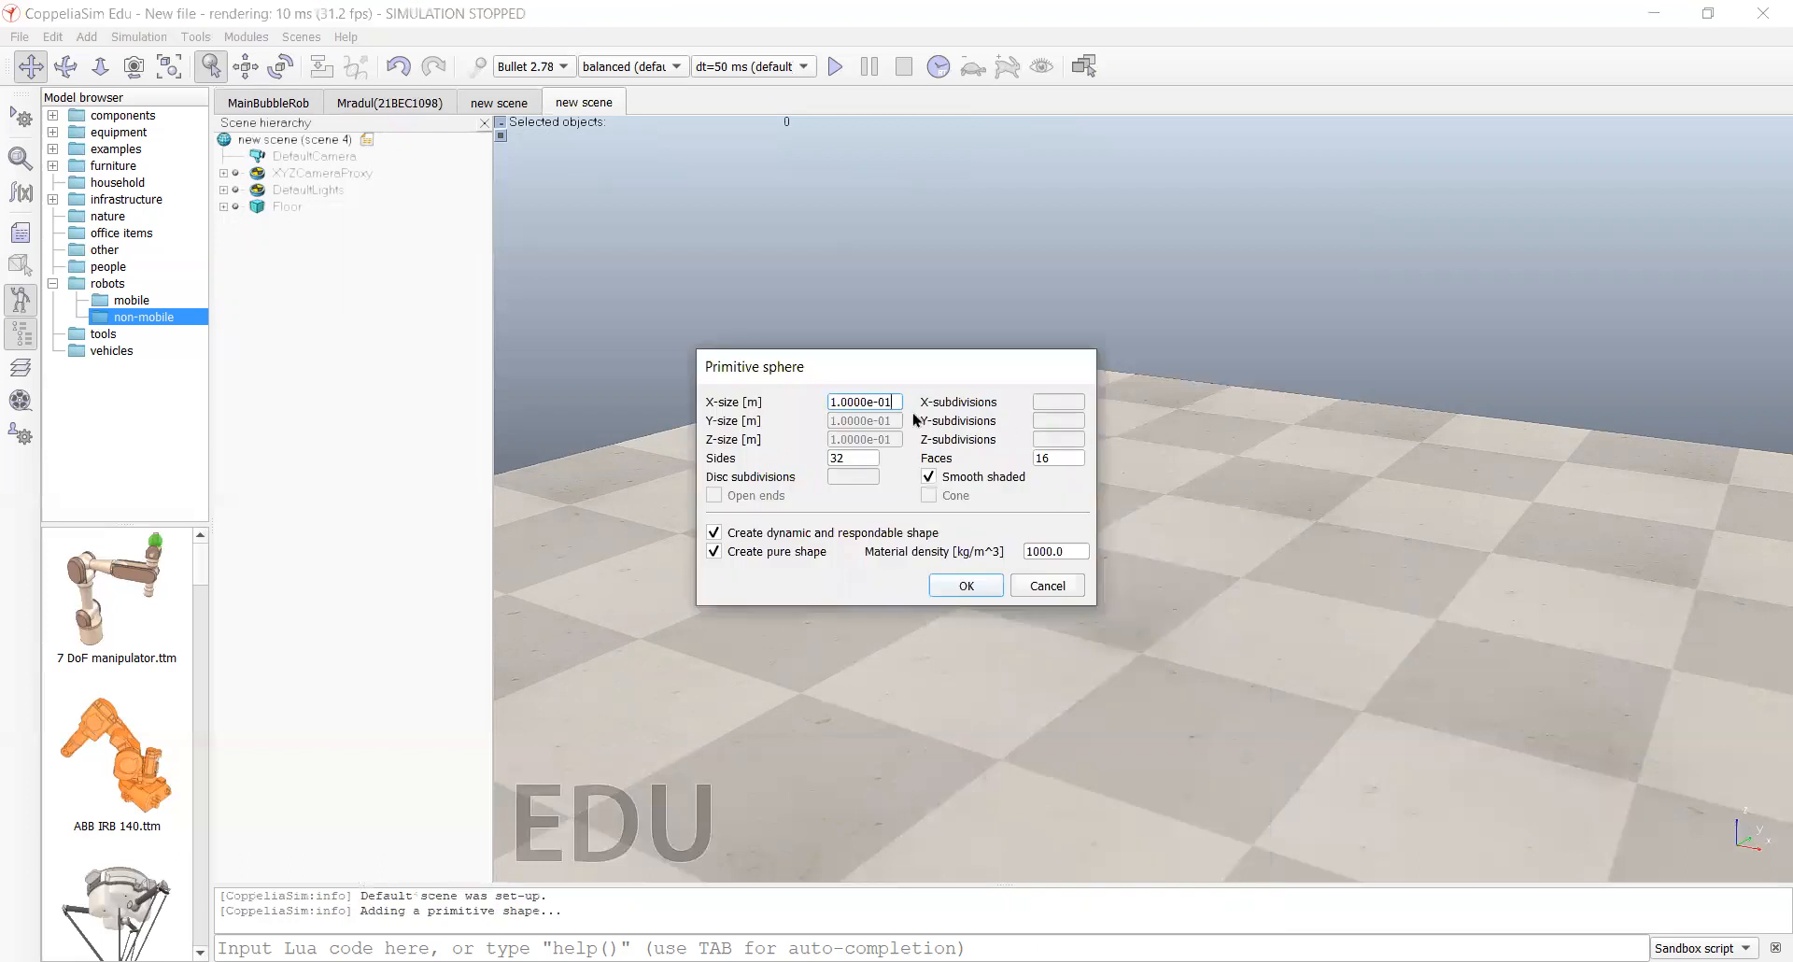
pyautogui.press('BackSpace')
pyautogui.press('BackSpace')
pyautogui.press('BackSpace')
pyautogui.press('BackSpace')
pyautogui.press('BackSpace')
pyautogui.press('BackSpace')
pyautogui.press('BackSpace')
pyautogui.press('BackSpace')
pyautogui.press('BackSpace')
pyautogui.write('0.05')
pyautogui.click(844, 458)
pyautogui.click(985, 585)
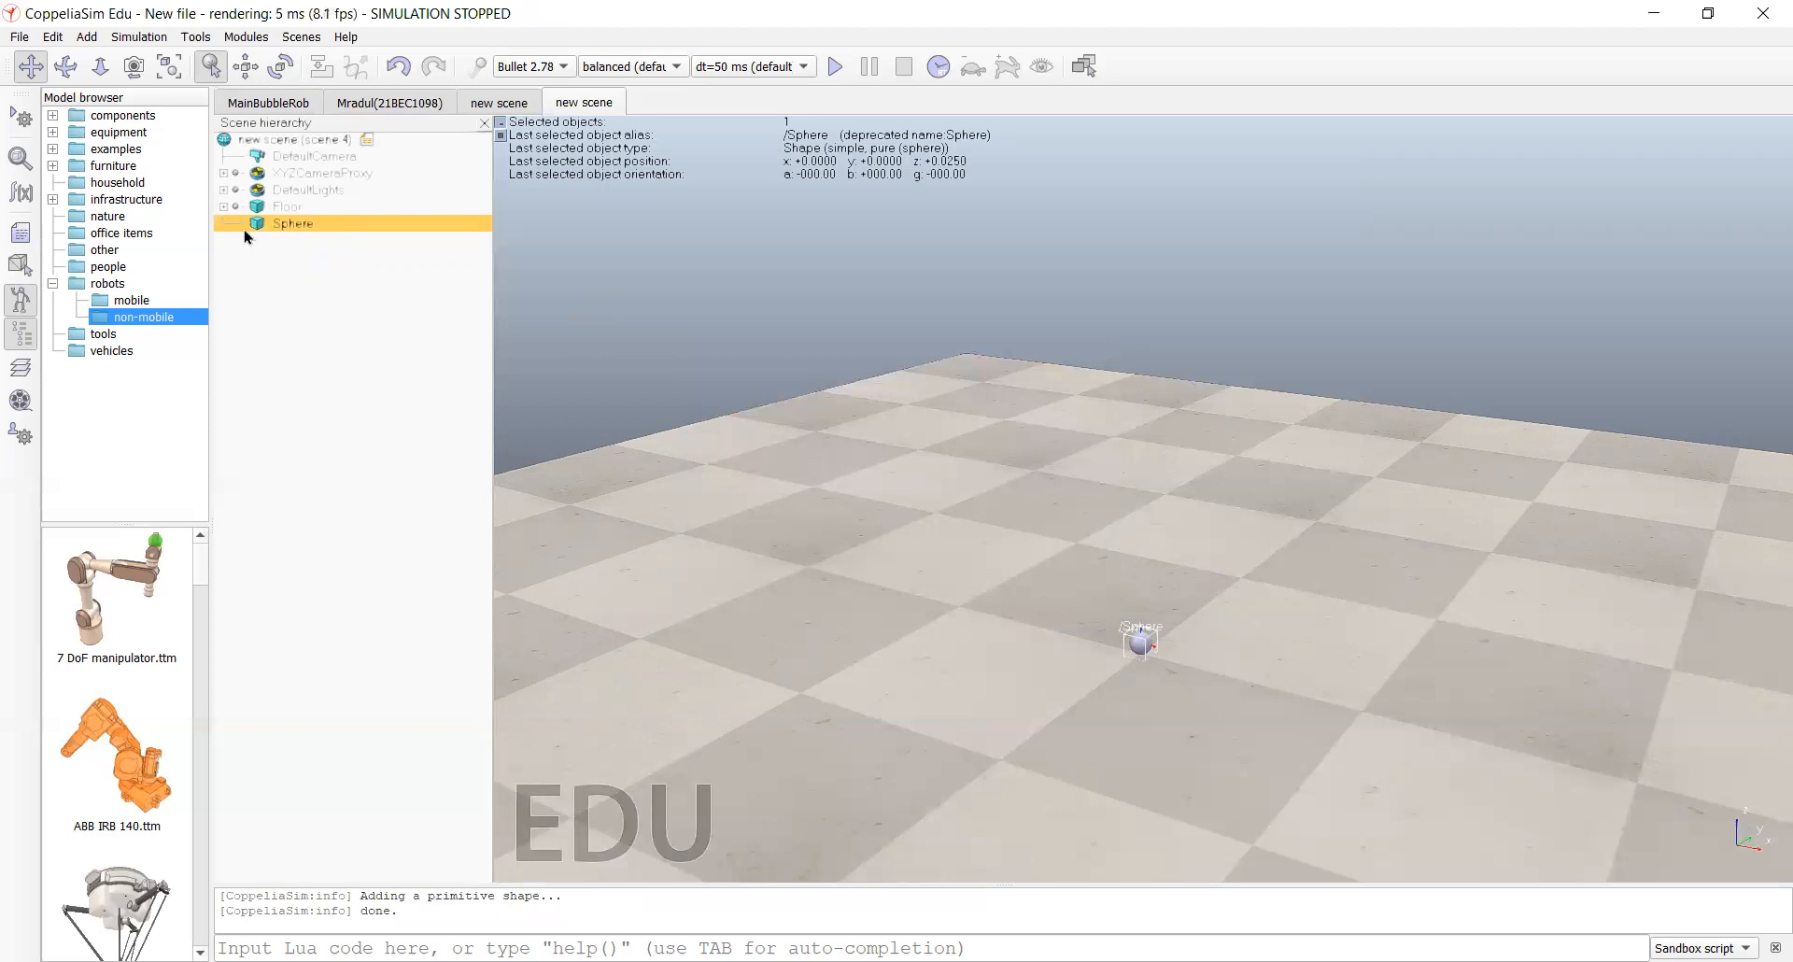
# Step: Enable Collidable, Detectable and Measurable in the sphere's common object properties and close the properties window
pyautogui.doubleClick(259, 228)
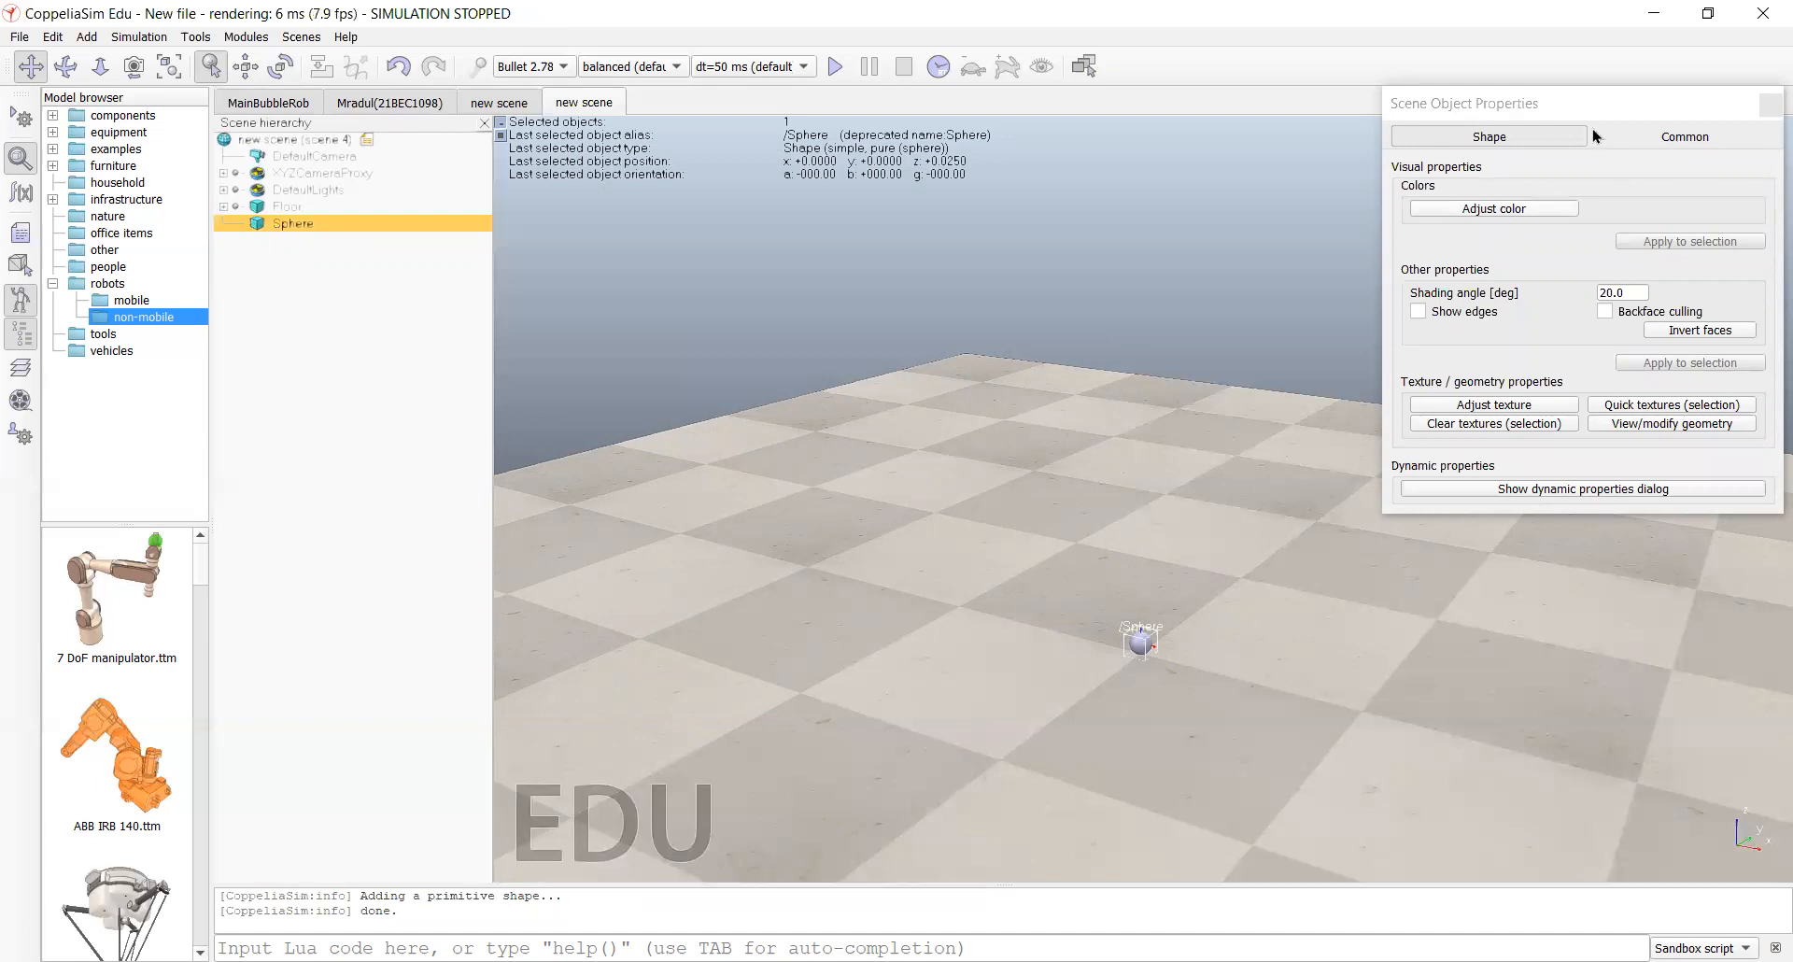
pyautogui.click(1655, 145)
pyautogui.click(1571, 431)
pyautogui.click(1572, 458)
pyautogui.click(1679, 432)
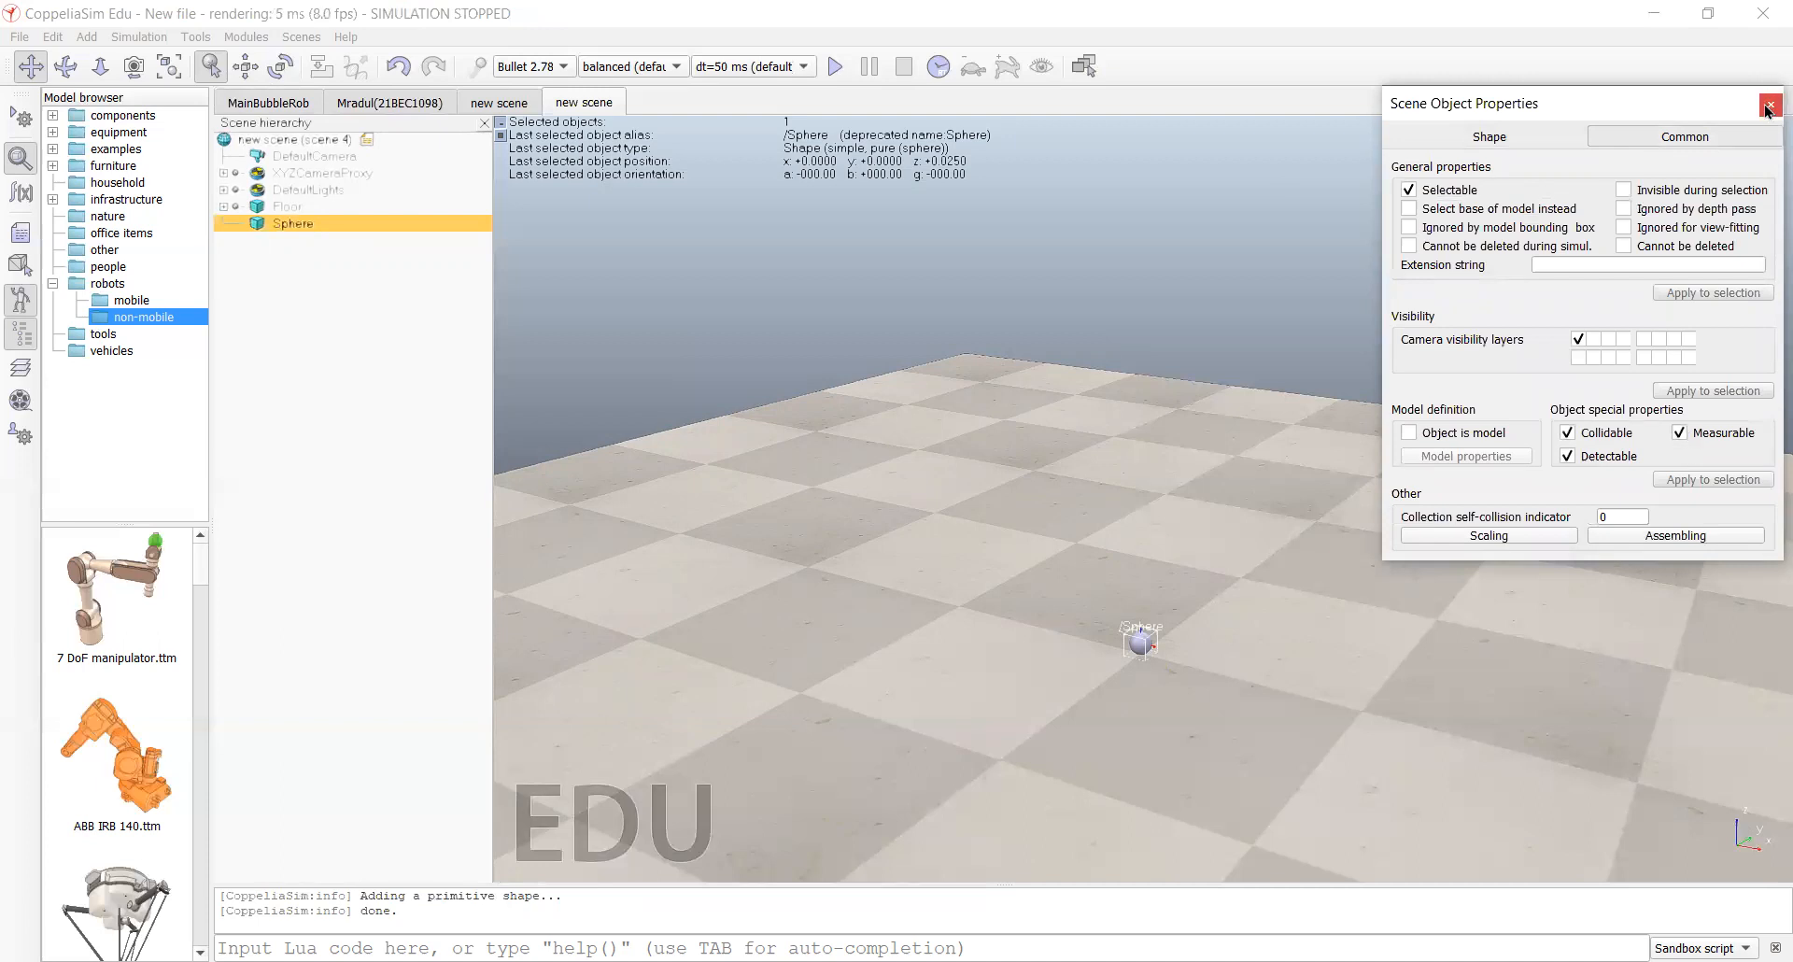
pyautogui.click(1769, 107)
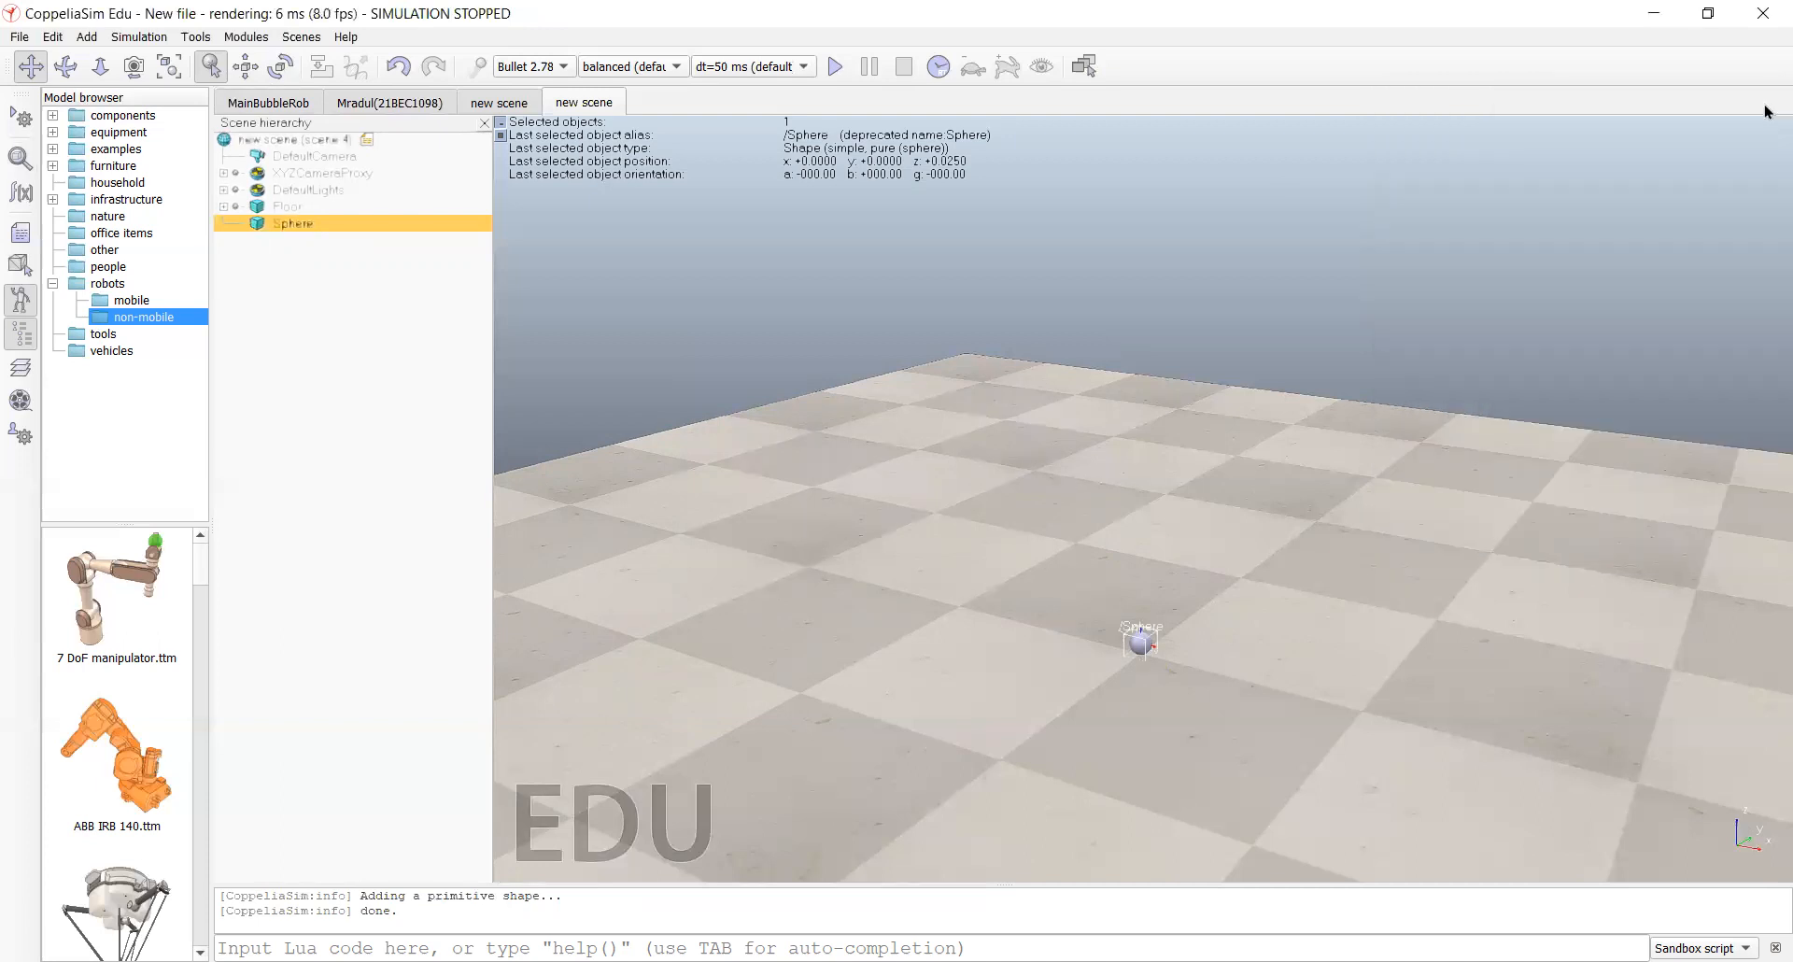
# Step: Rename the sphere as slider in the scene hierarchy and clear the selection
pyautogui.doubleClick(301, 222)
pyautogui.press('BackSpace')
pyautogui.press('BackSpace')
pyautogui.press('BackSpace')
pyautogui.press('BackSpace')
pyautogui.press('BackSpace')
pyautogui.press('BackSpace')
pyautogui.write('slide')
pyautogui.press('Return')
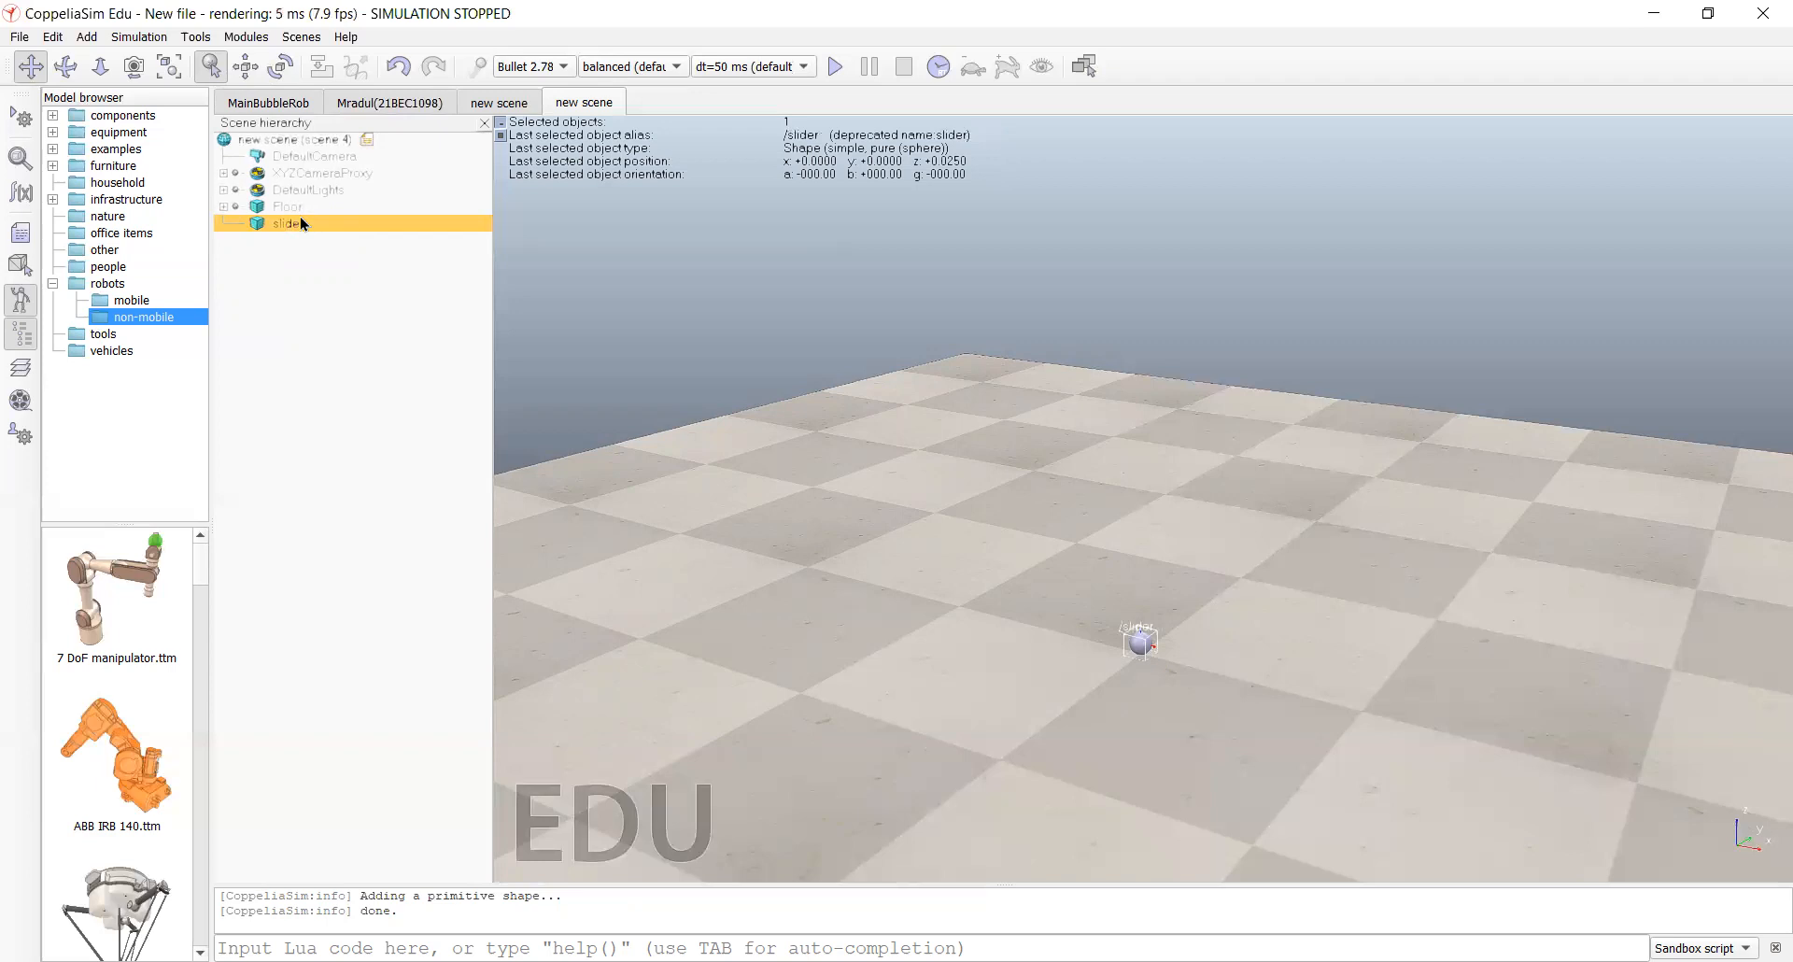
pyautogui.click(297, 319)
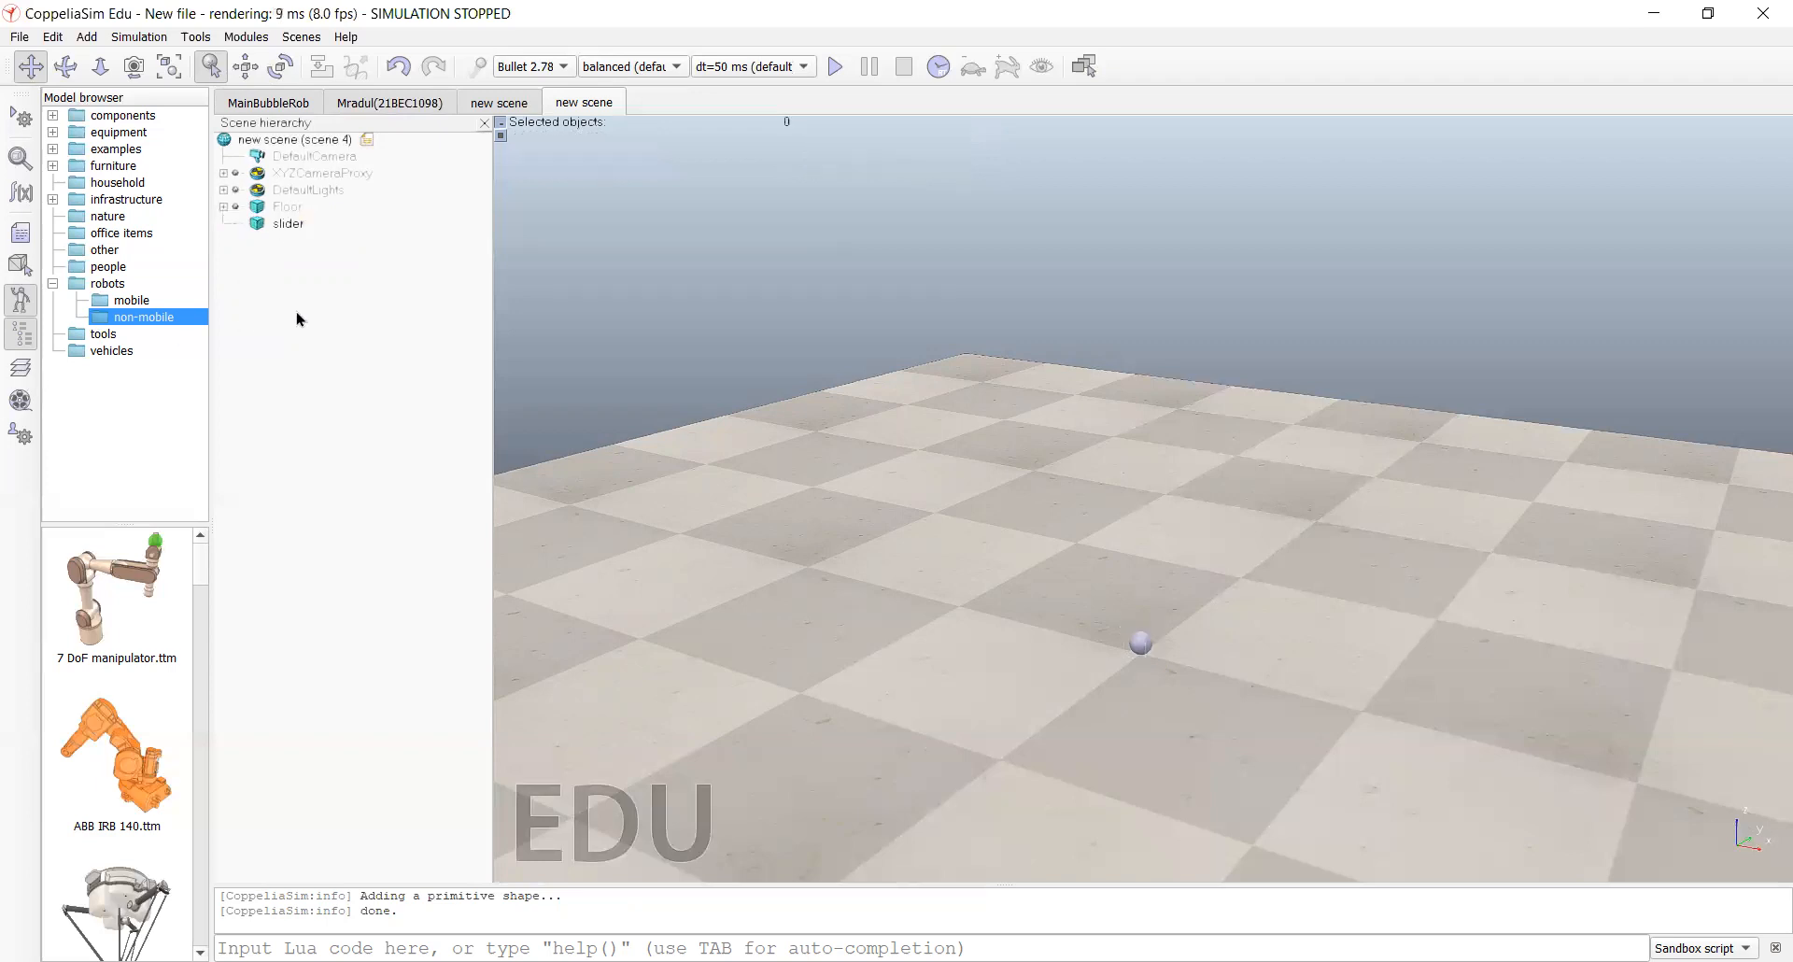
# Step: Set both Bullet friction values in slider's physics material properties to 0
pyautogui.doubleClick(258, 225)
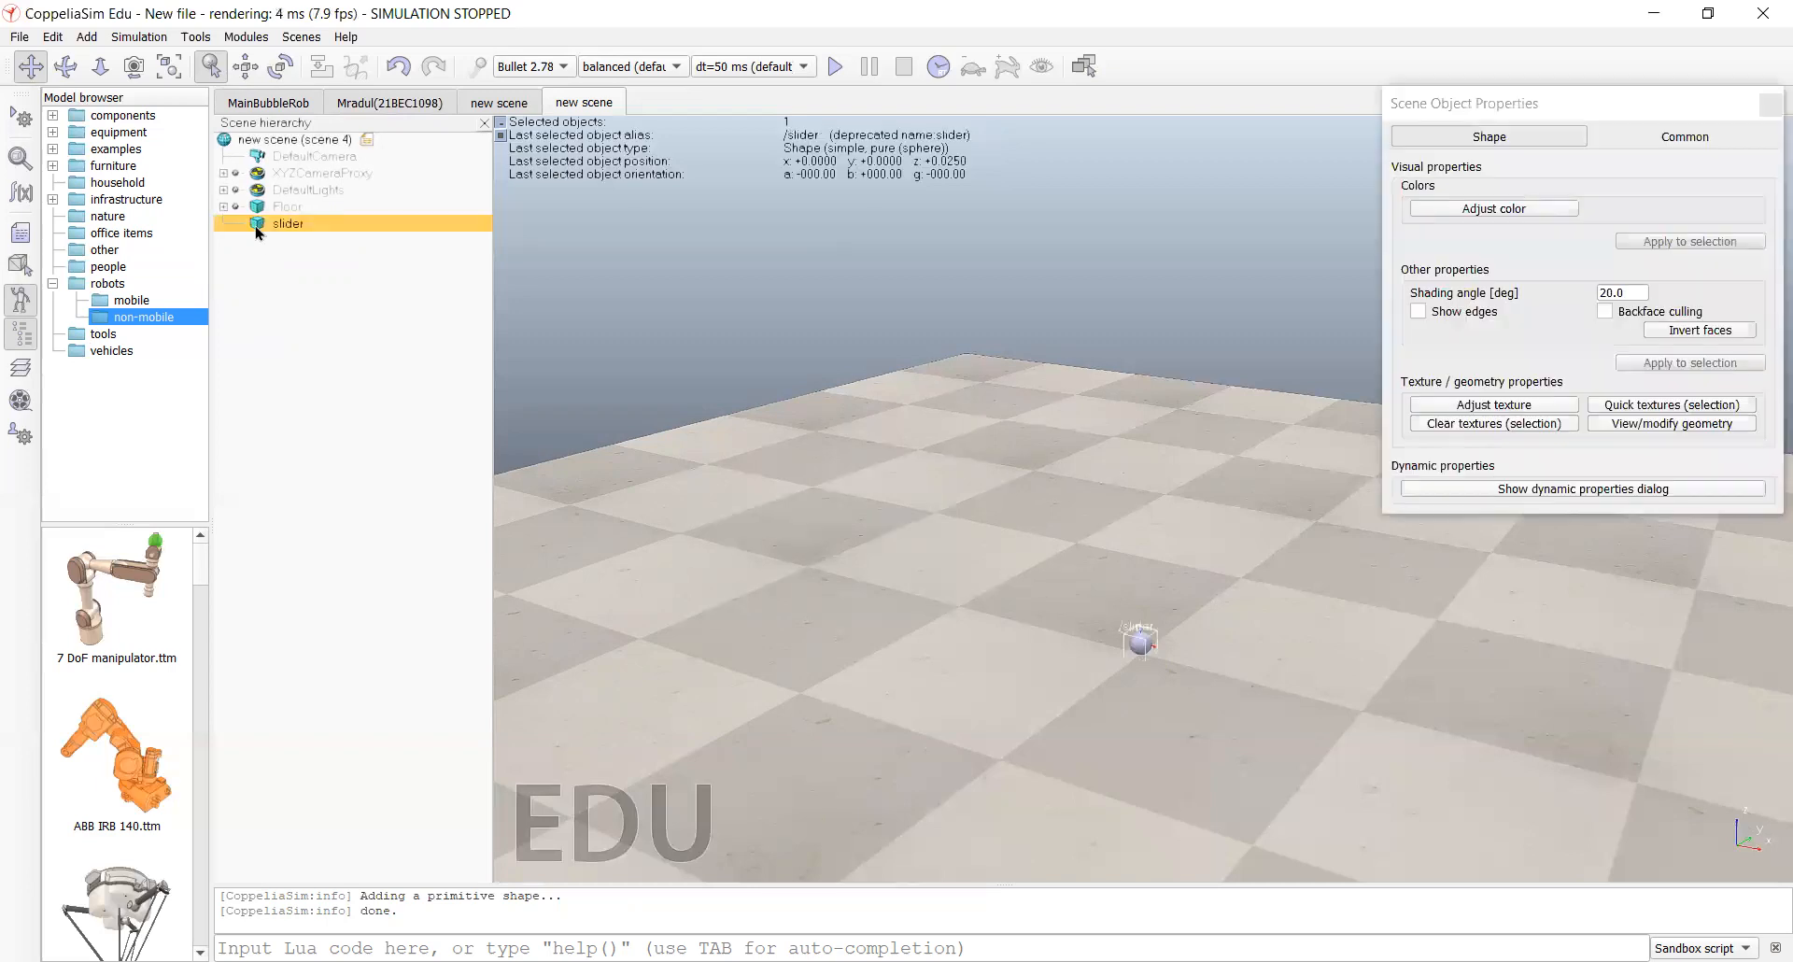
pyautogui.click(1536, 490)
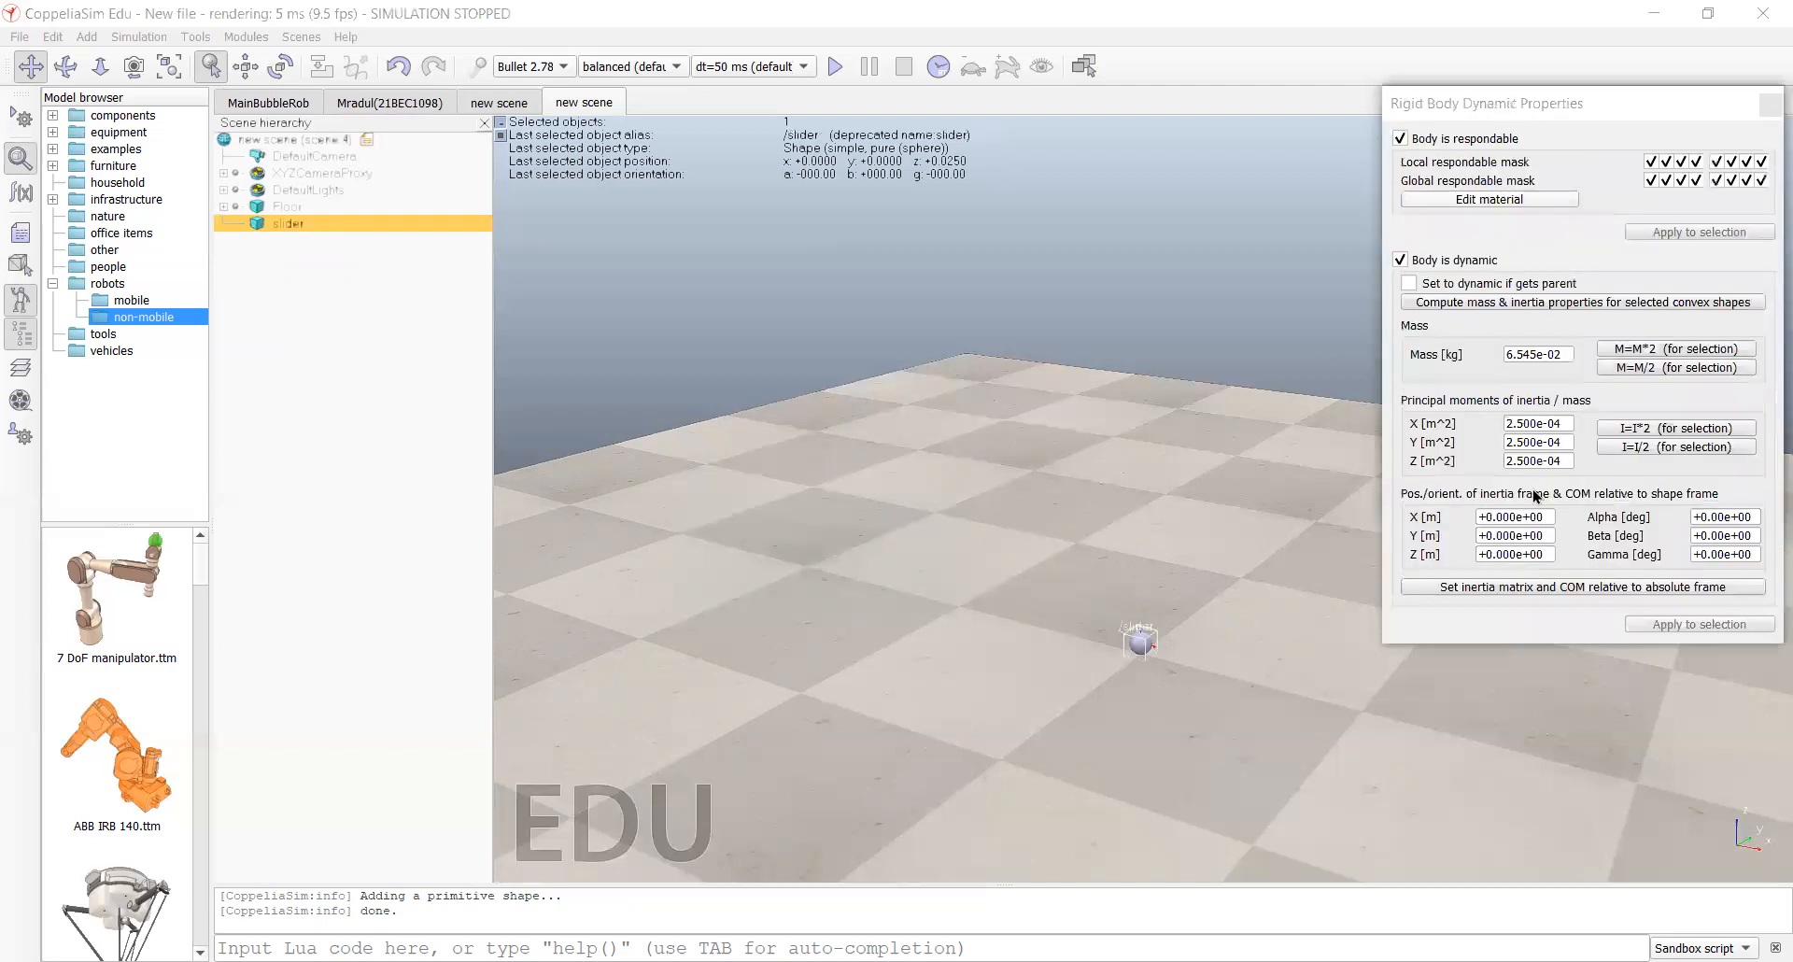
pyautogui.click(1532, 200)
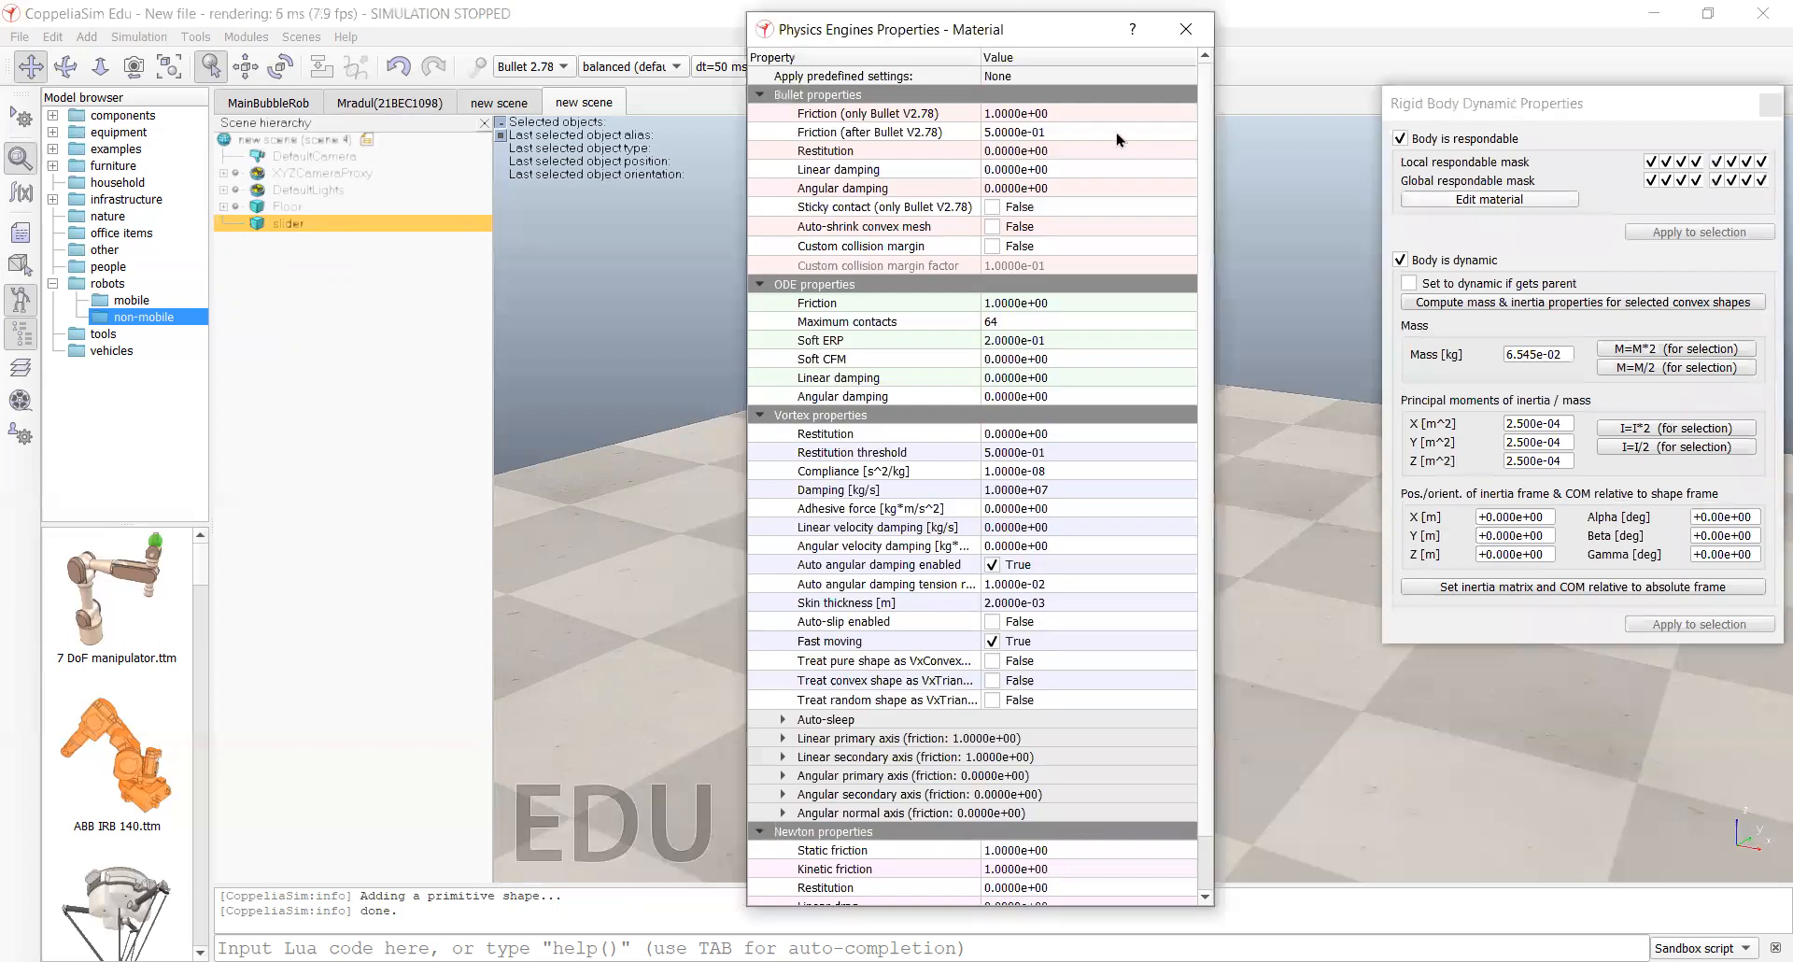
pyautogui.doubleClick(1066, 113)
pyautogui.write('0')
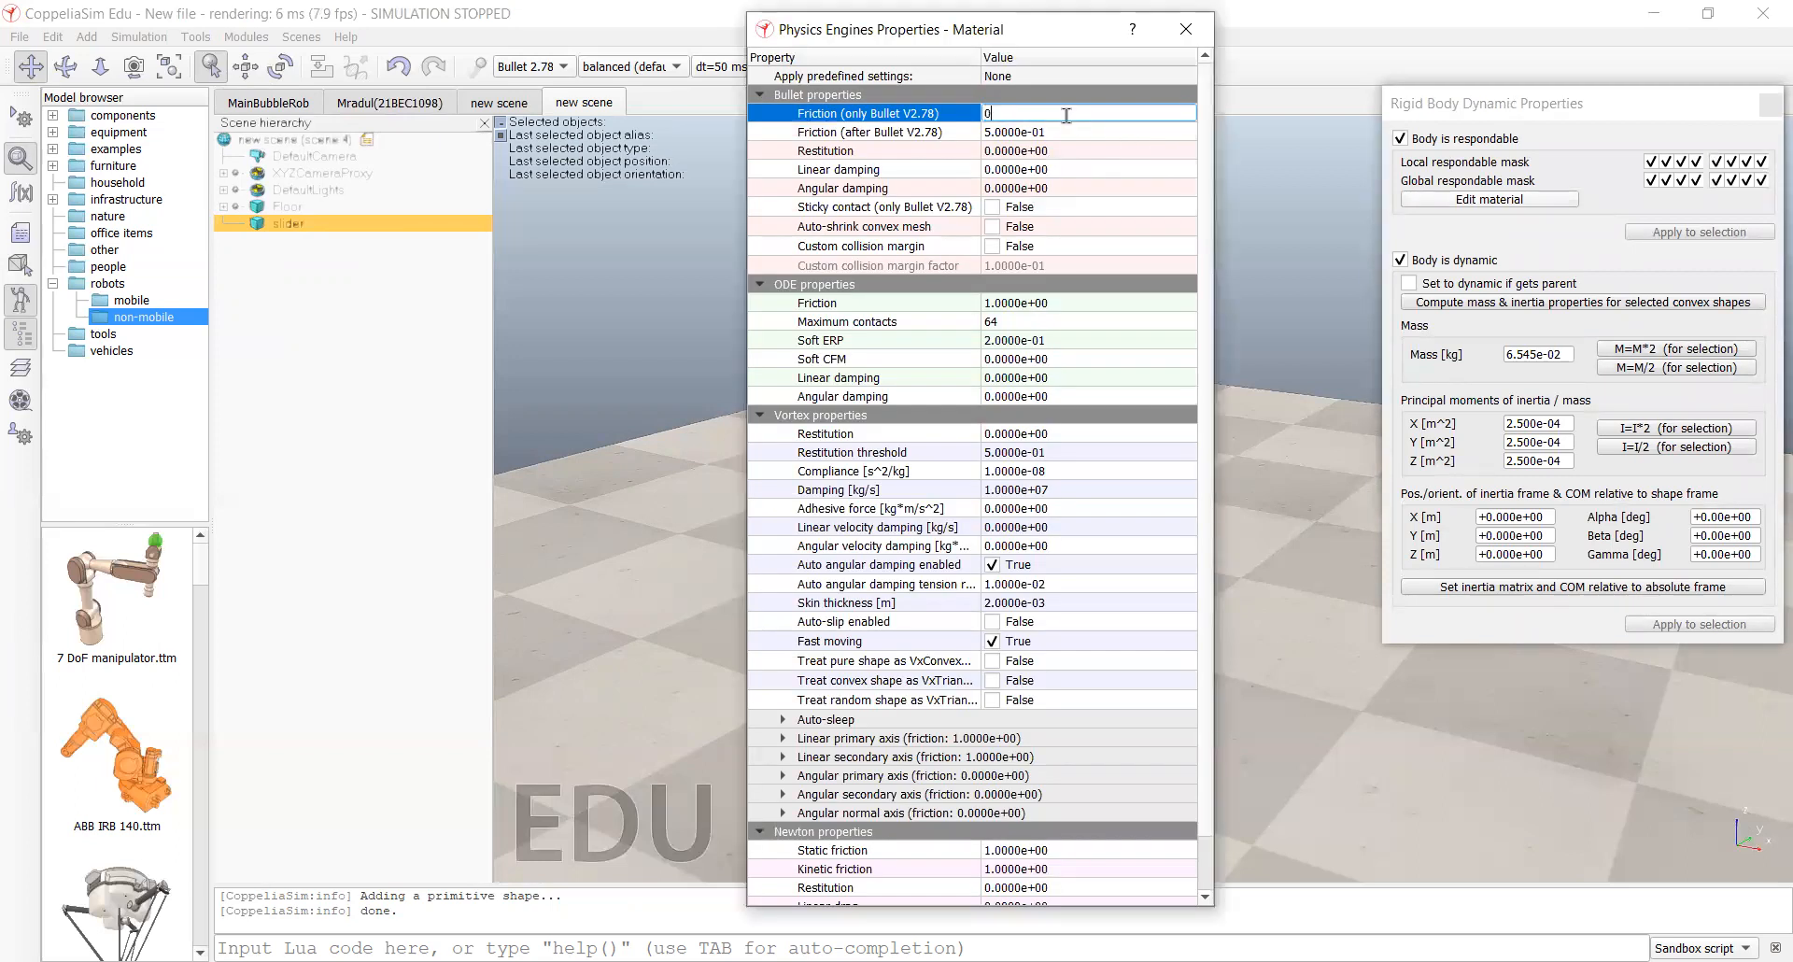
pyautogui.doubleClick(1061, 132)
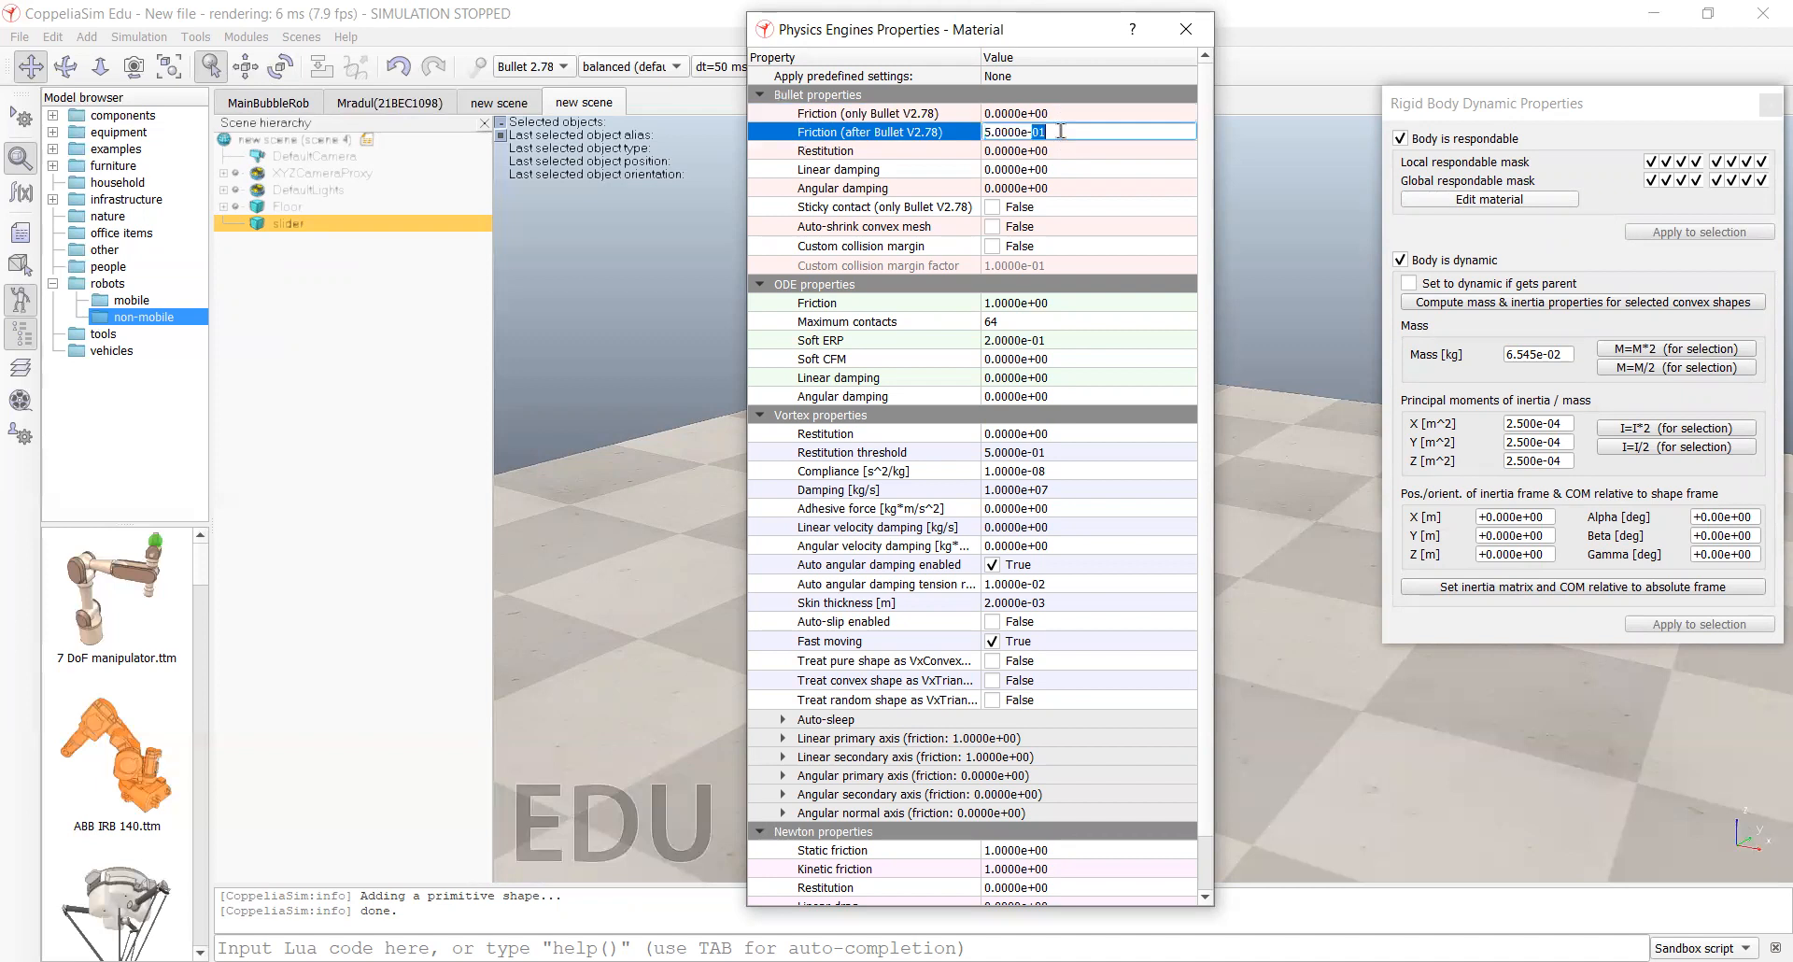
pyautogui.click(1061, 132)
pyautogui.write('0')
# Step: Set the ODE friction of slider's material to 0
pyautogui.click(1017, 304)
pyautogui.press('BackSpace')
pyautogui.press('BackSpace')
pyautogui.press('BackSpace')
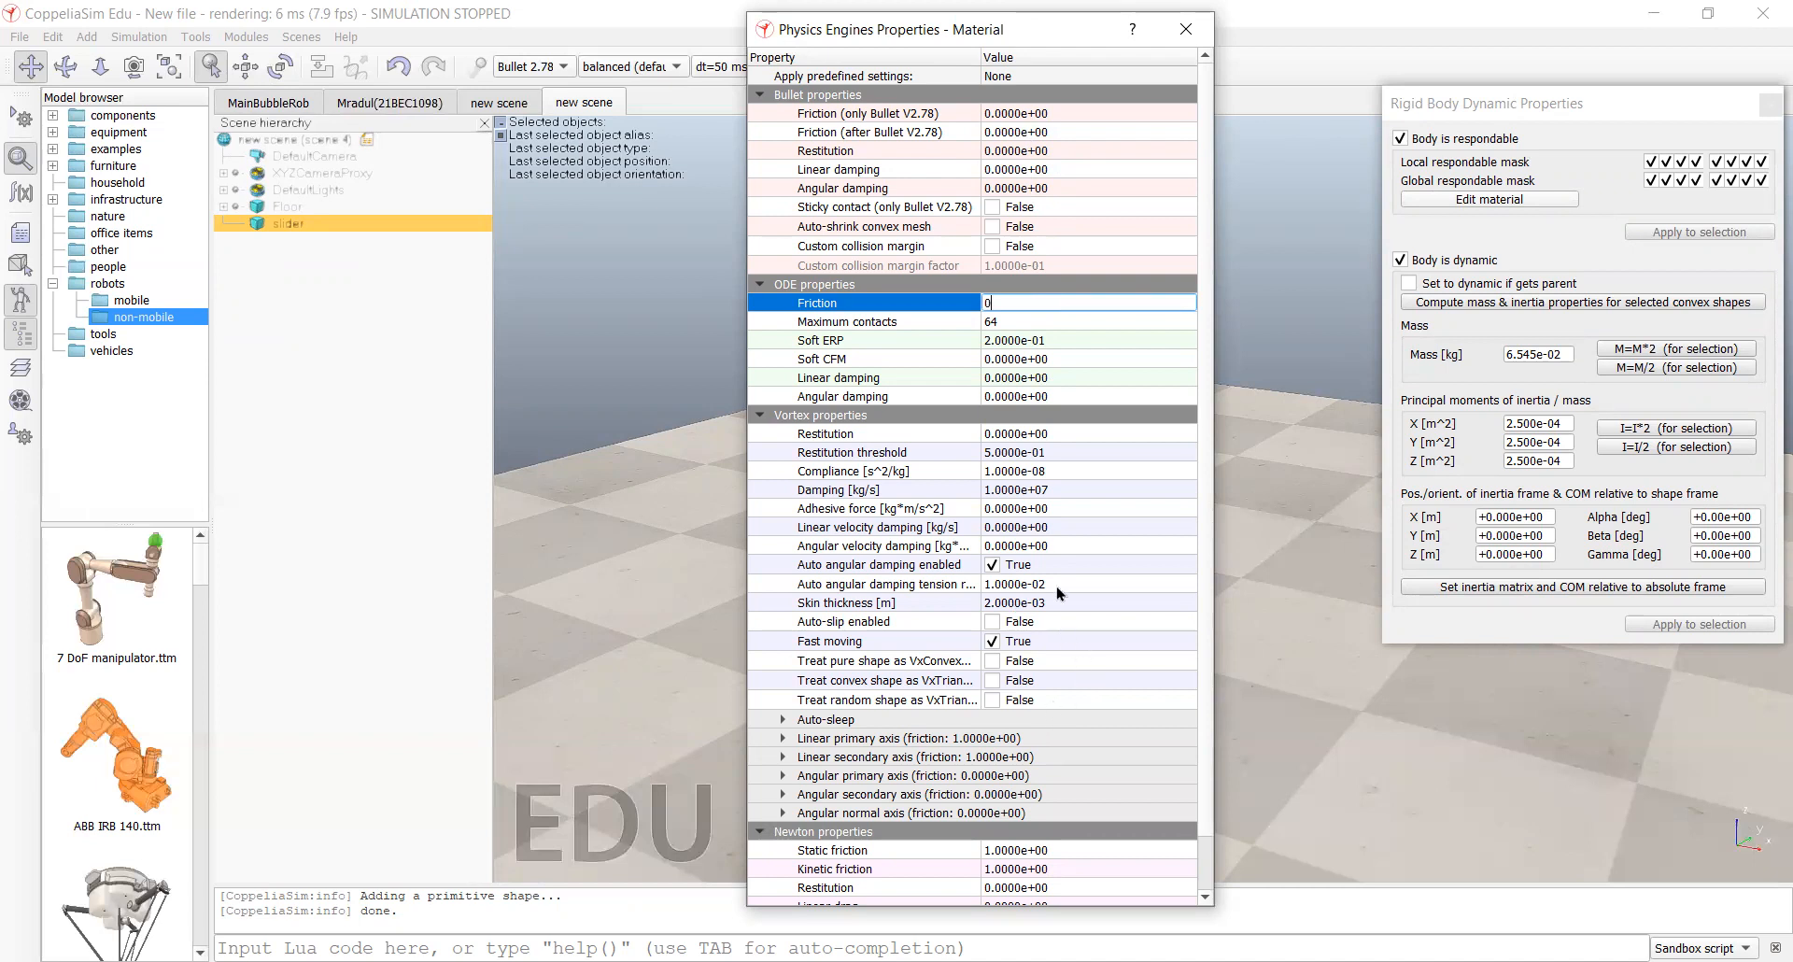
pyautogui.click(1022, 323)
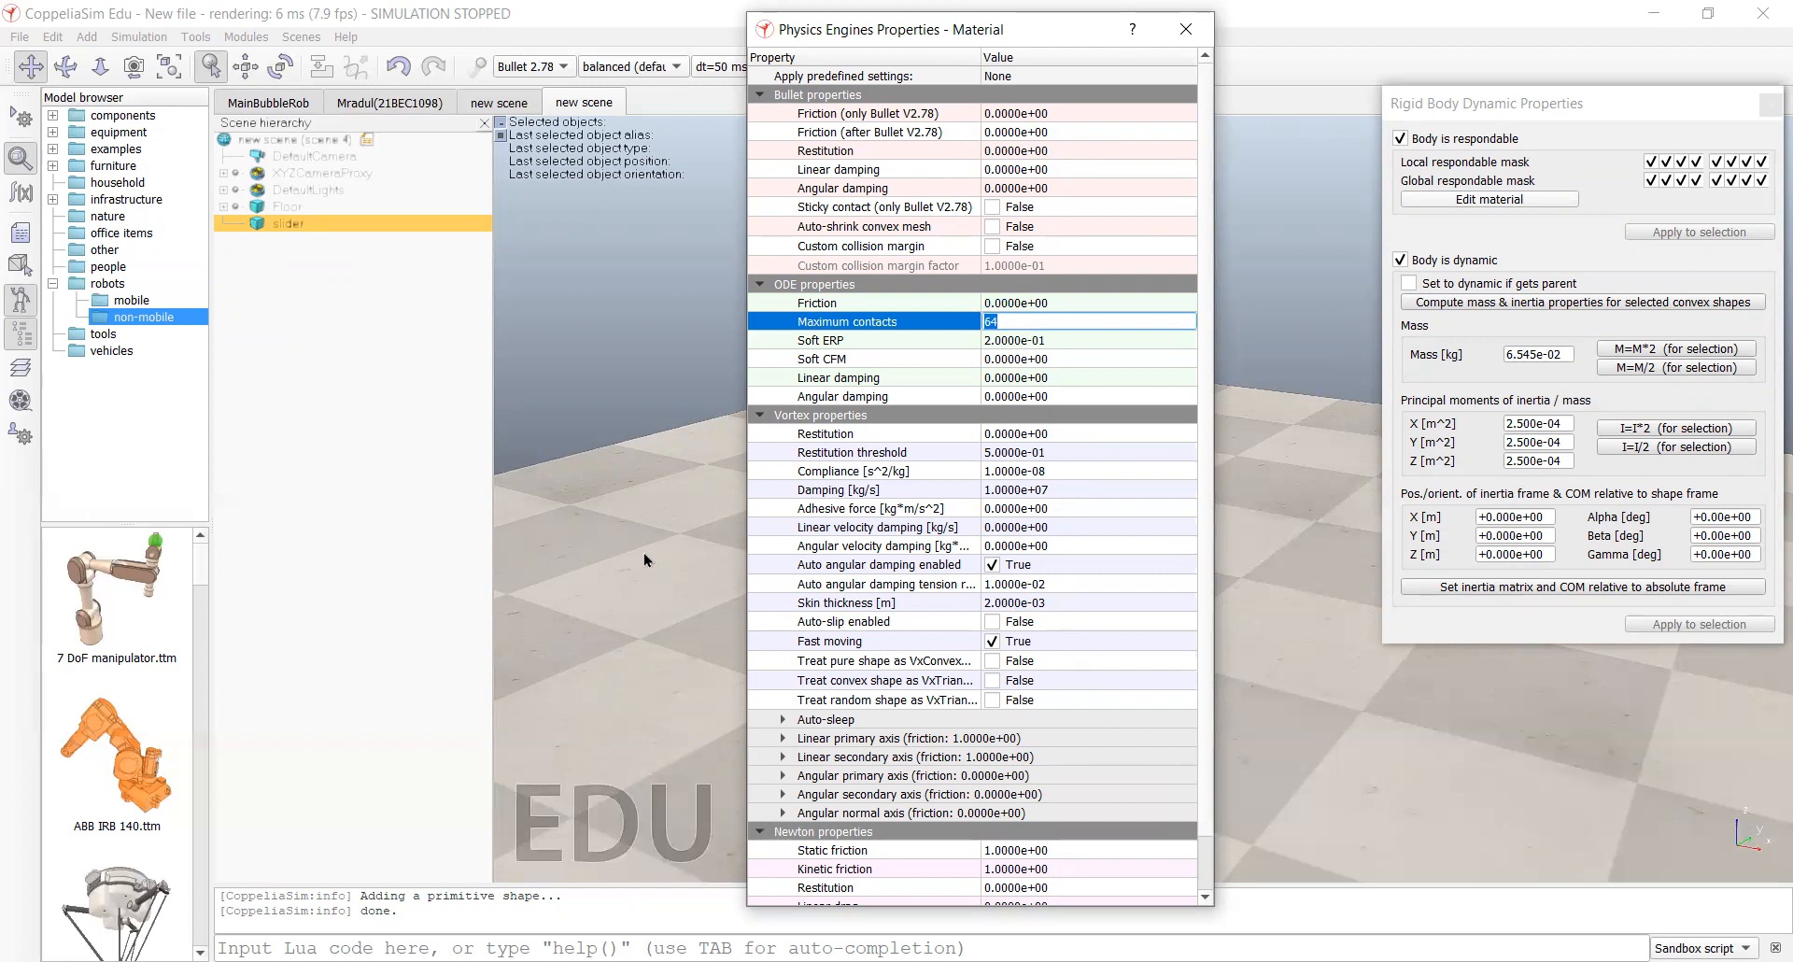
# Step: Set the Newton static and kinetic friction of slider's material to 0 and close the material properties
pyautogui.click(1019, 850)
pyautogui.hotkey('ctrl', 'a')
pyautogui.write('0')
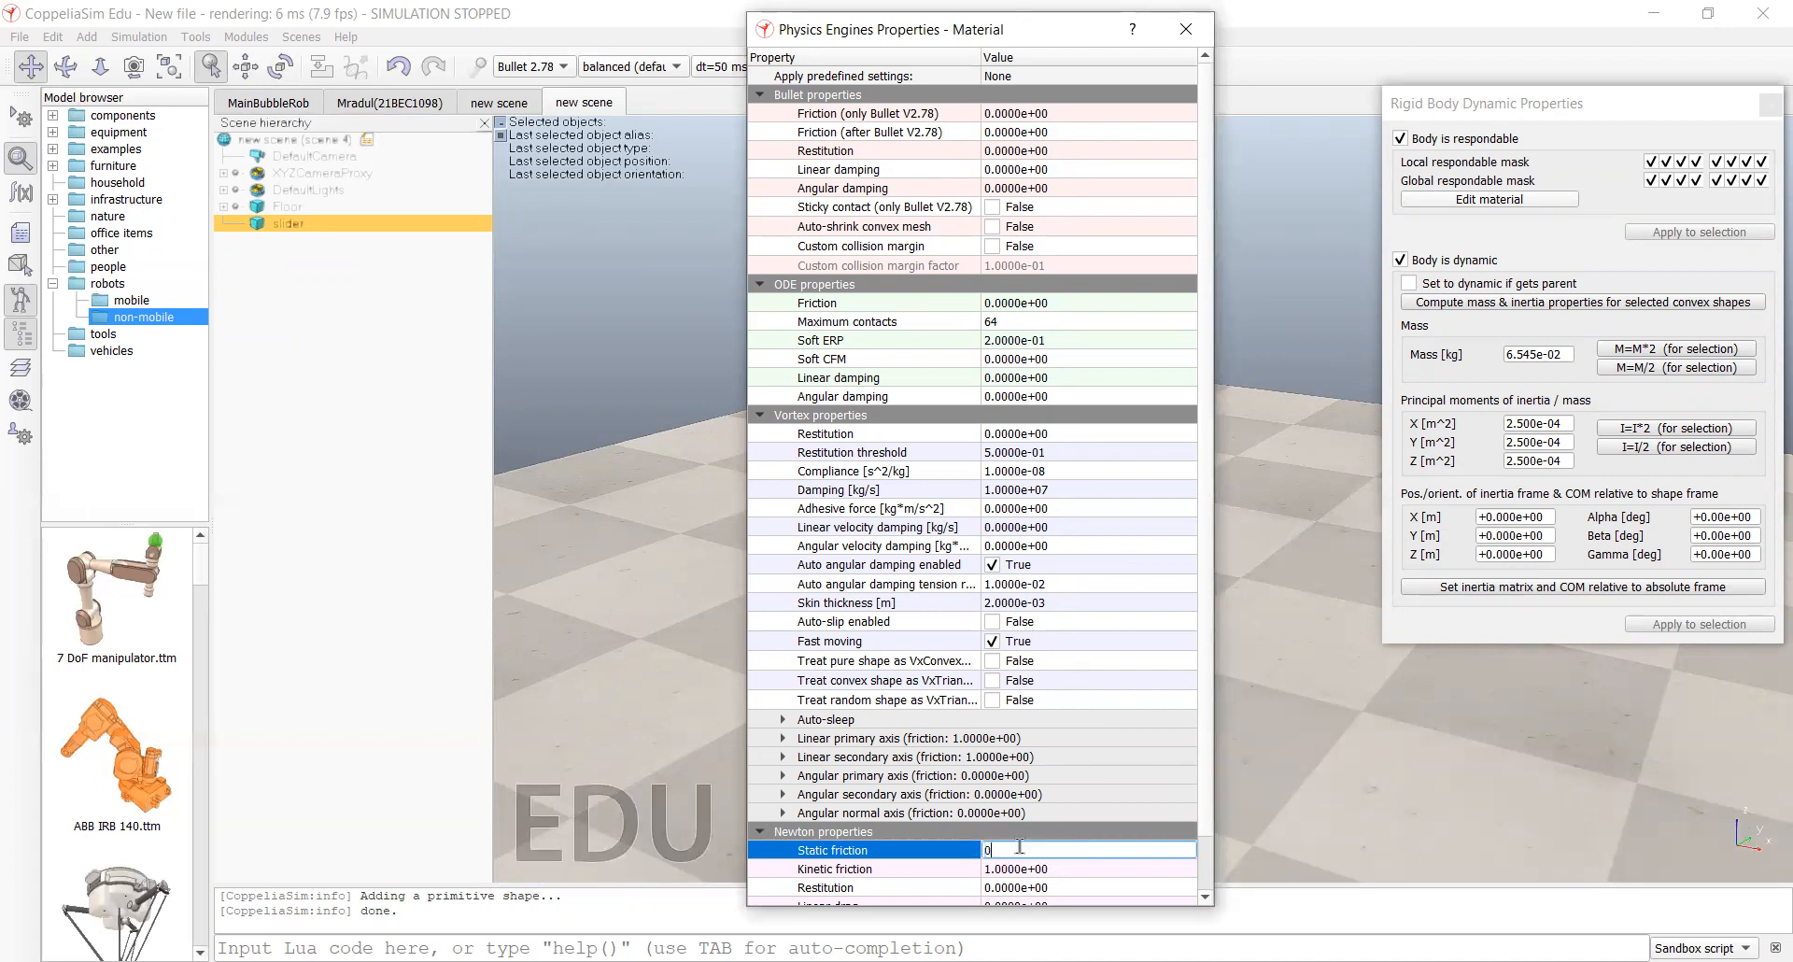
pyautogui.click(1061, 871)
pyautogui.press('BackSpace')
pyautogui.press('BackSpace')
pyautogui.press('BackSpace')
pyautogui.press('BackSpace')
pyautogui.press('BackSpace')
pyautogui.press('BackSpace')
pyautogui.press('BackSpace')
pyautogui.press('BackSpace')
pyautogui.press('BackSpace')
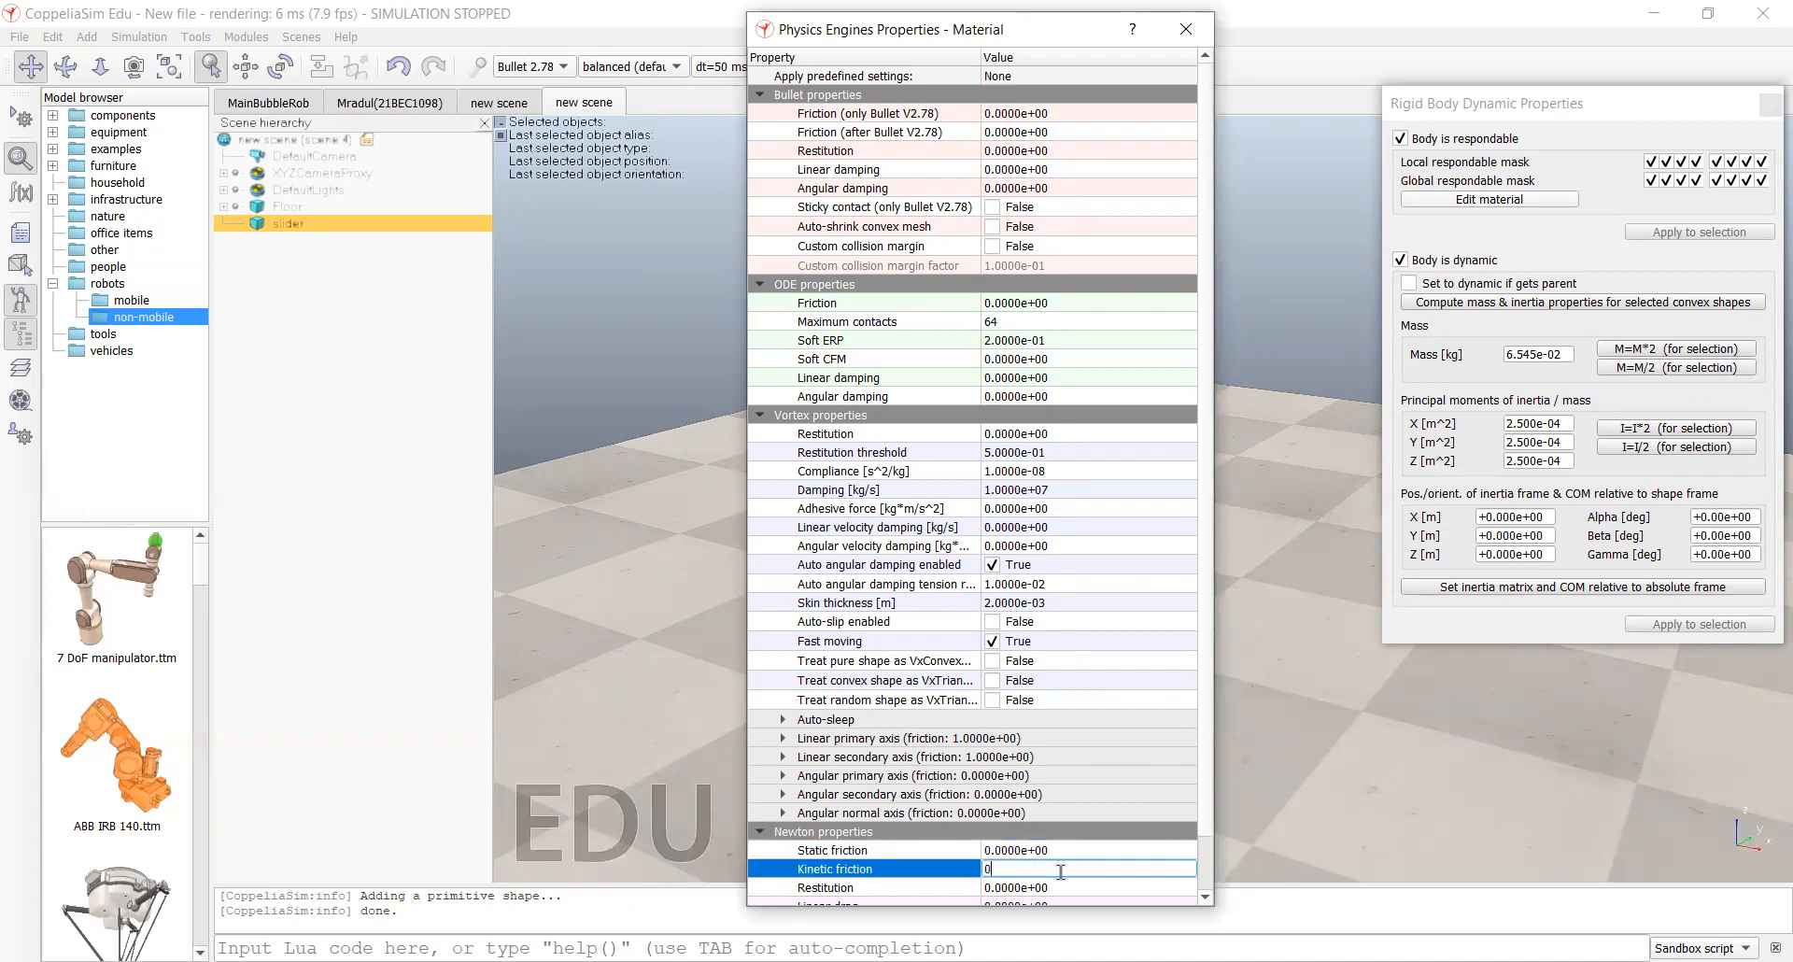
pyautogui.write('0')
pyautogui.click(1060, 887)
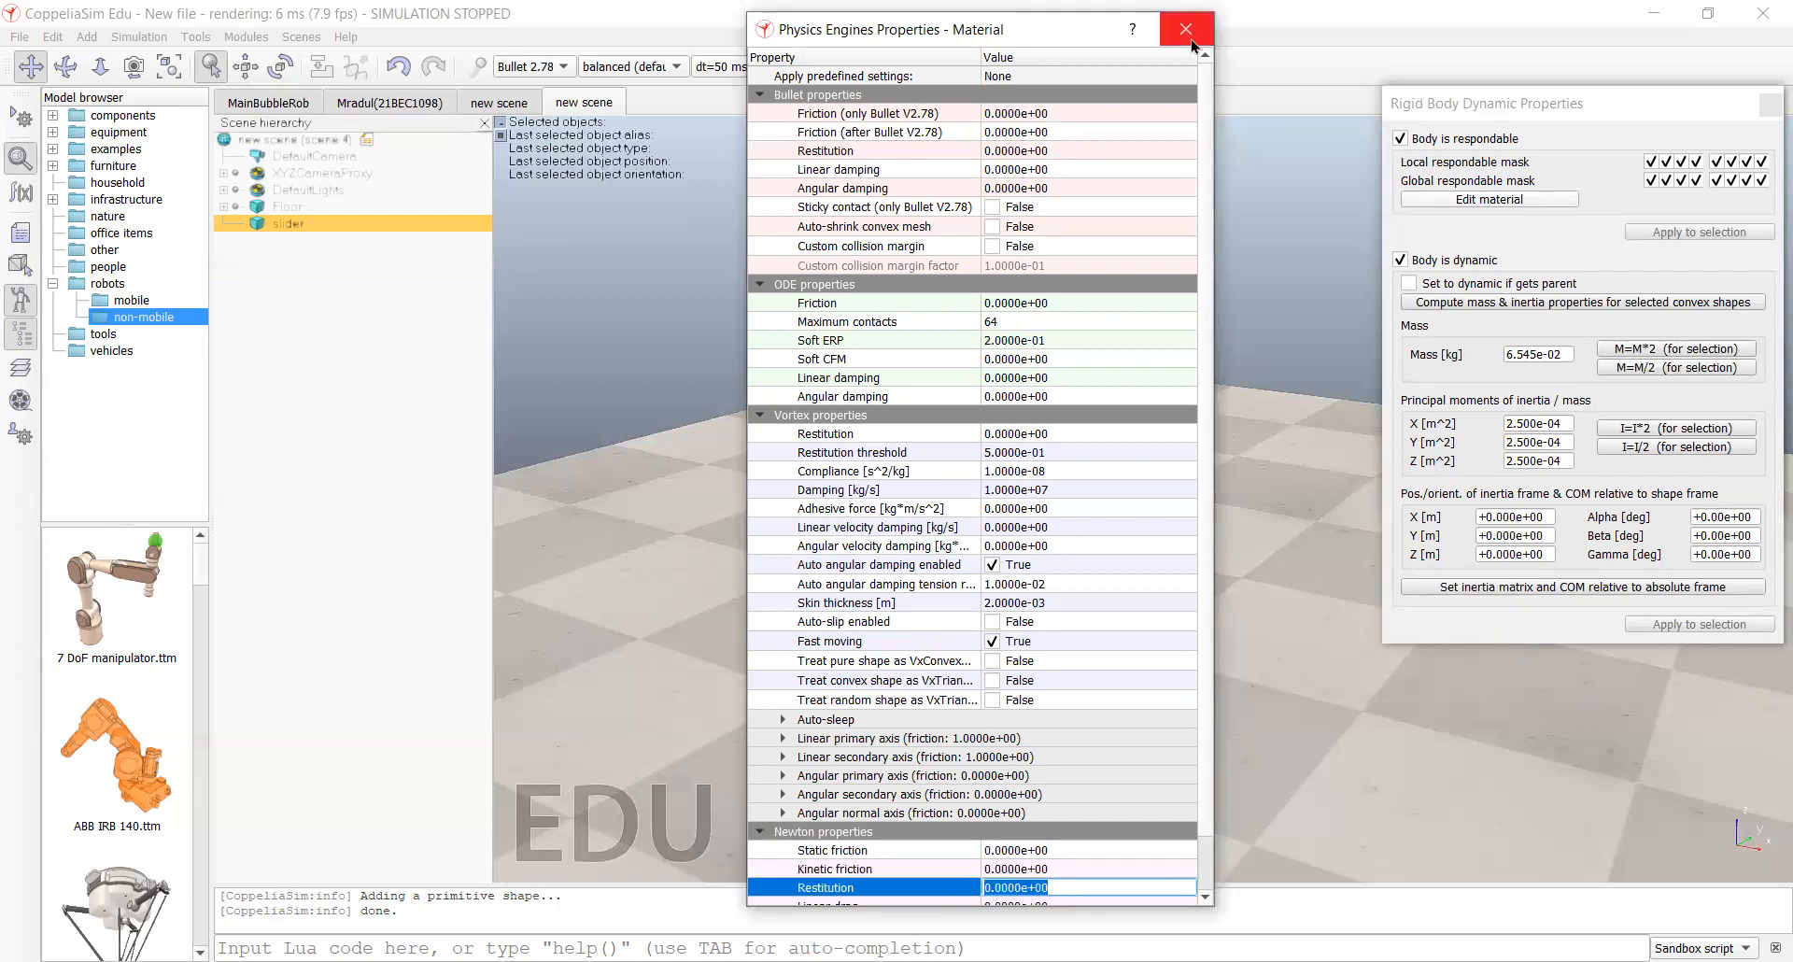
pyautogui.click(1191, 40)
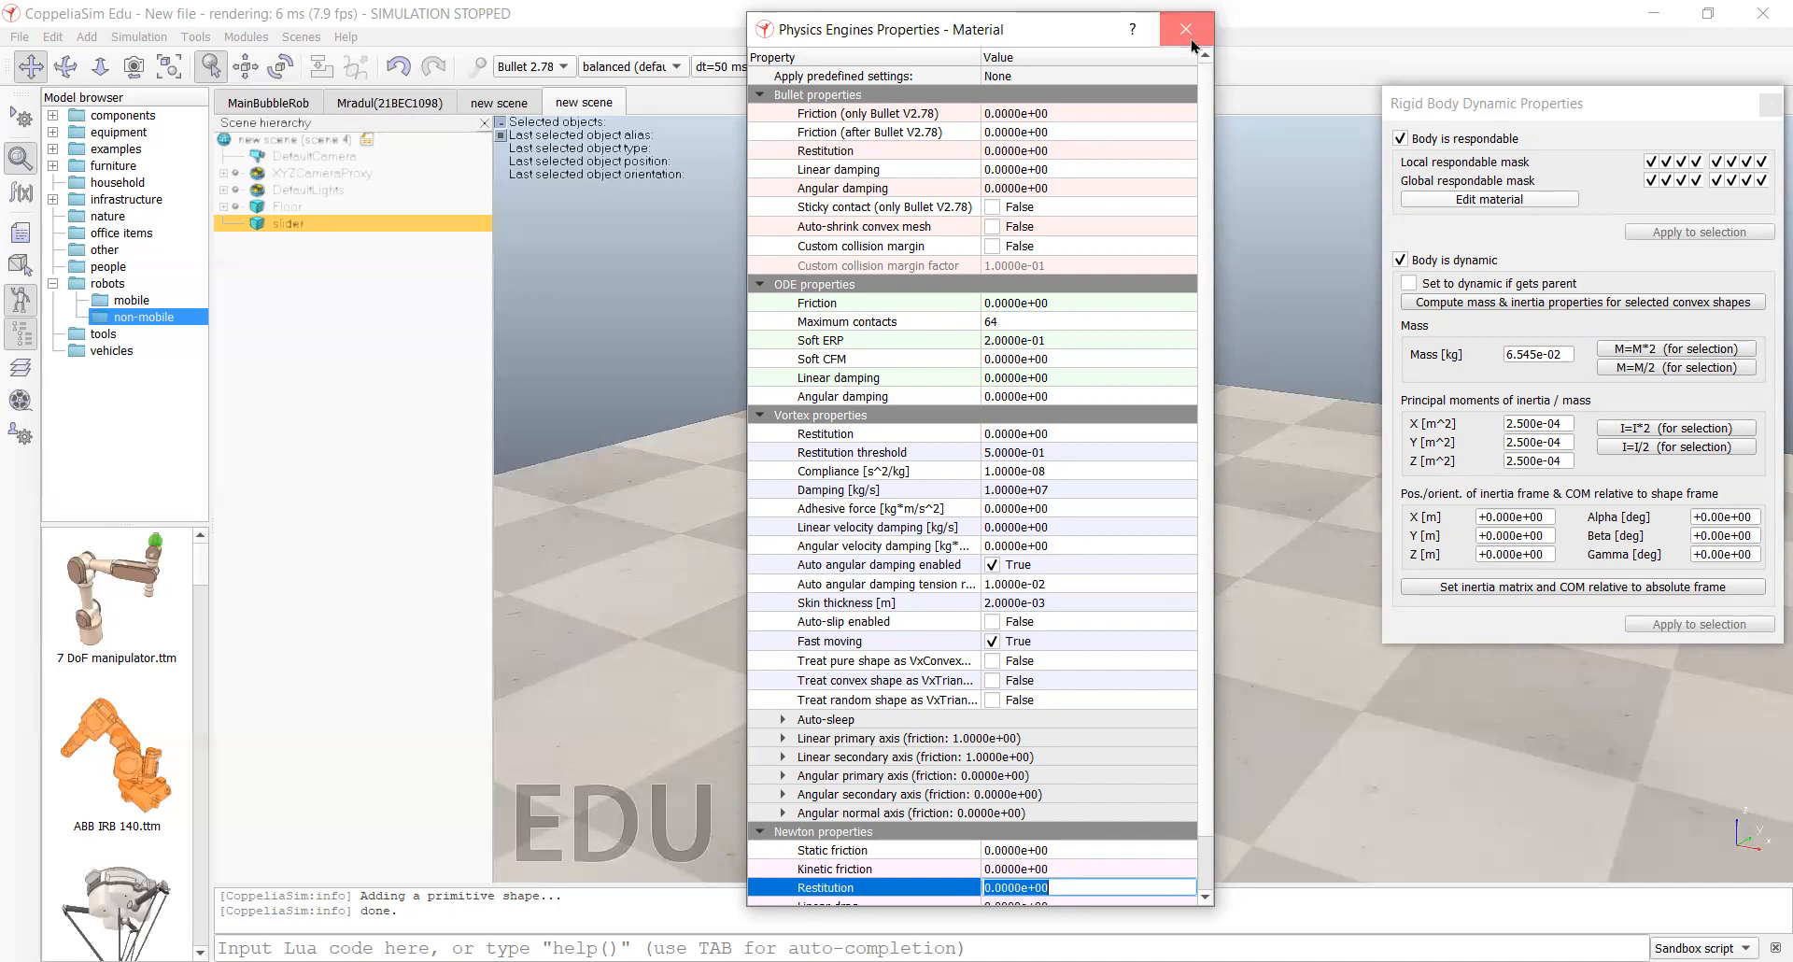
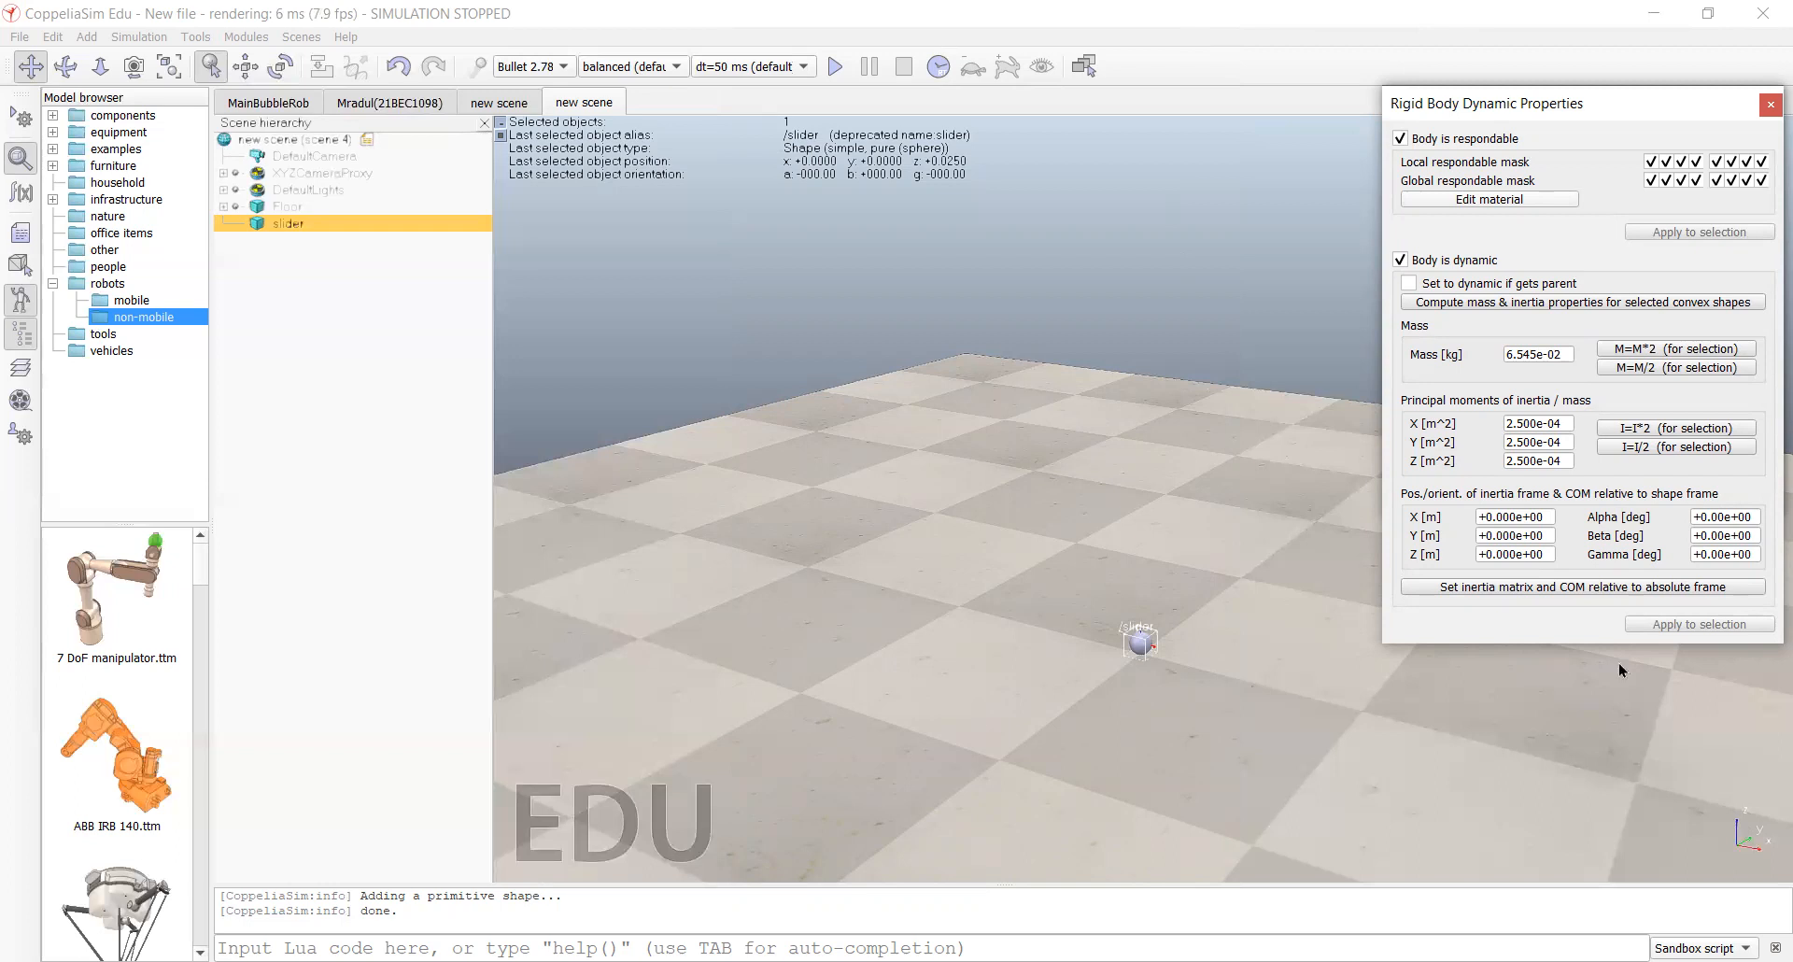
# Step: Close the rigid body dynamics properties and add a force sensor to the scene
pyautogui.click(1370, 786)
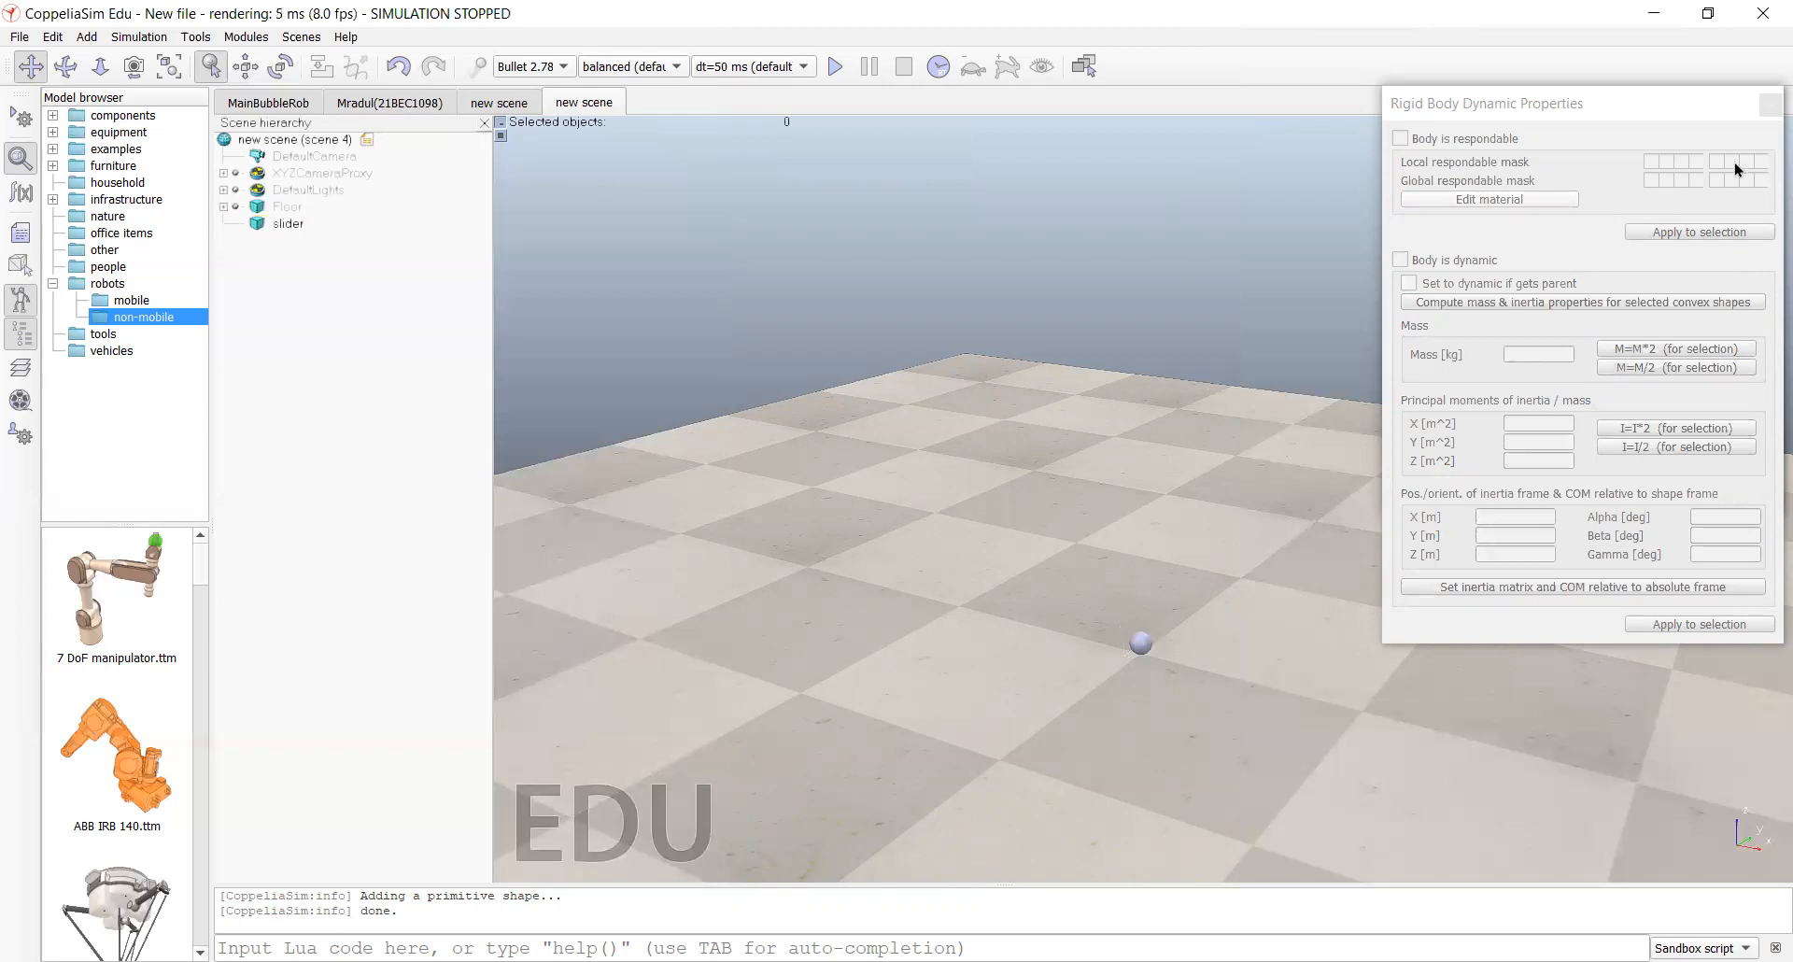
pyautogui.click(296, 224)
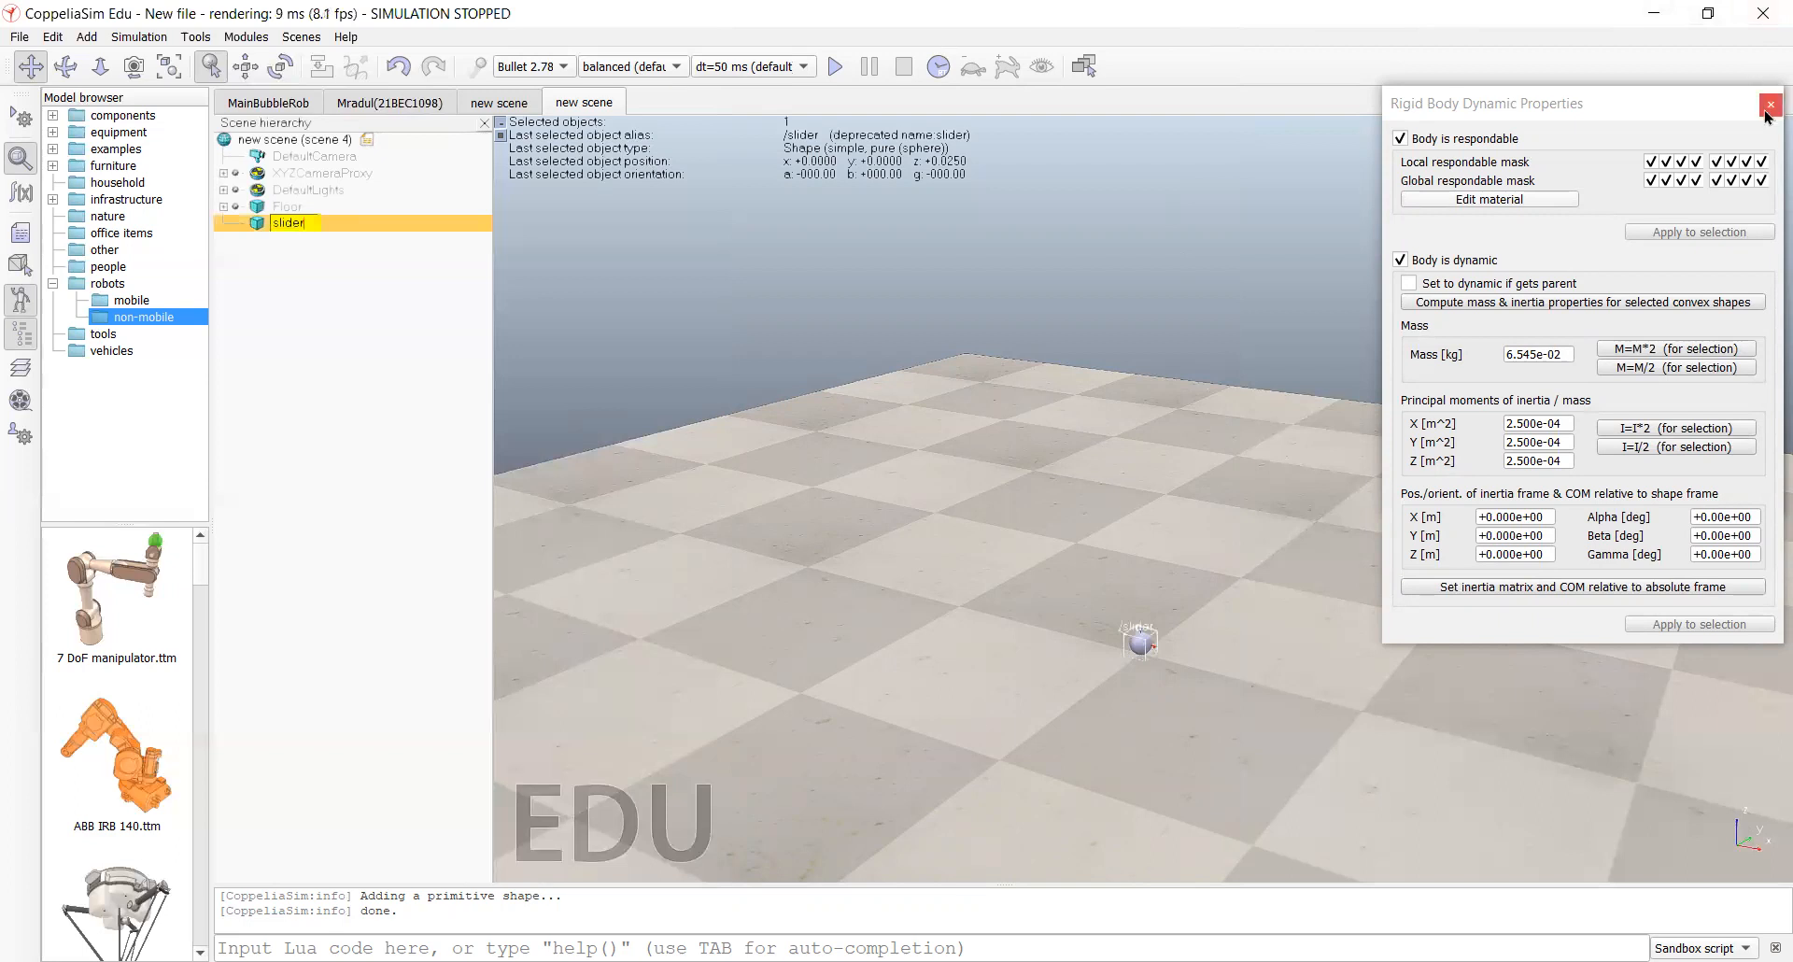
pyautogui.click(938, 437)
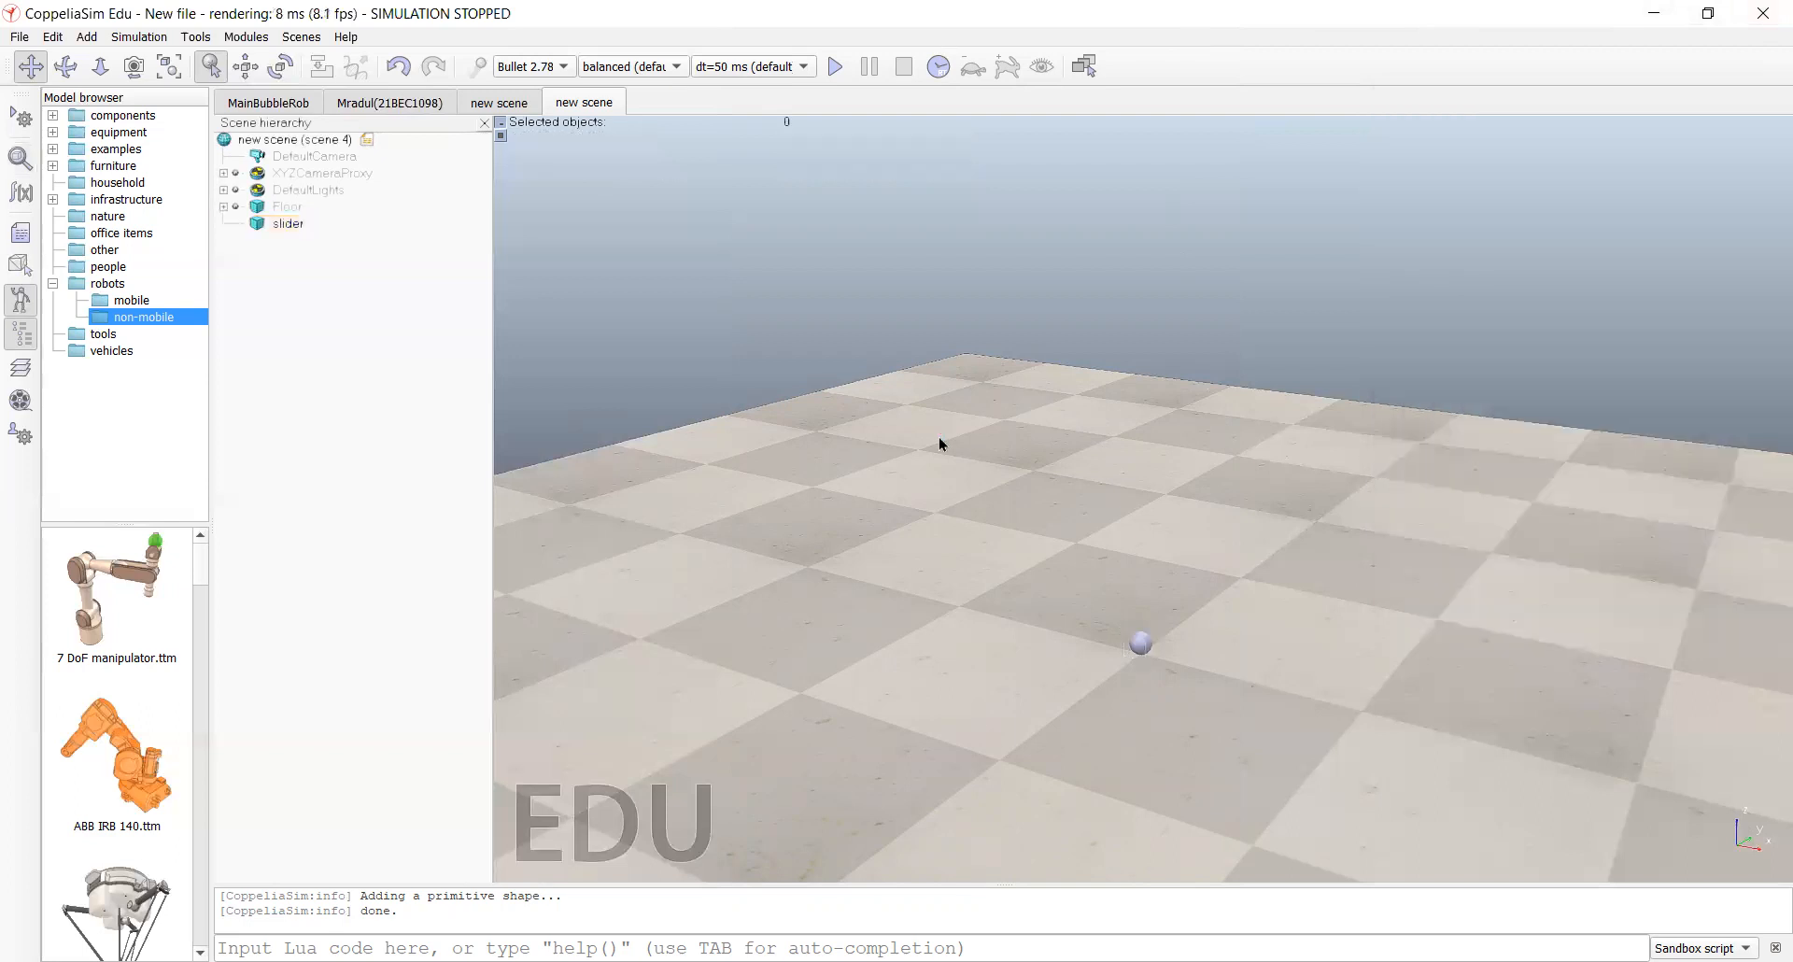
pyautogui.rightClick(939, 437)
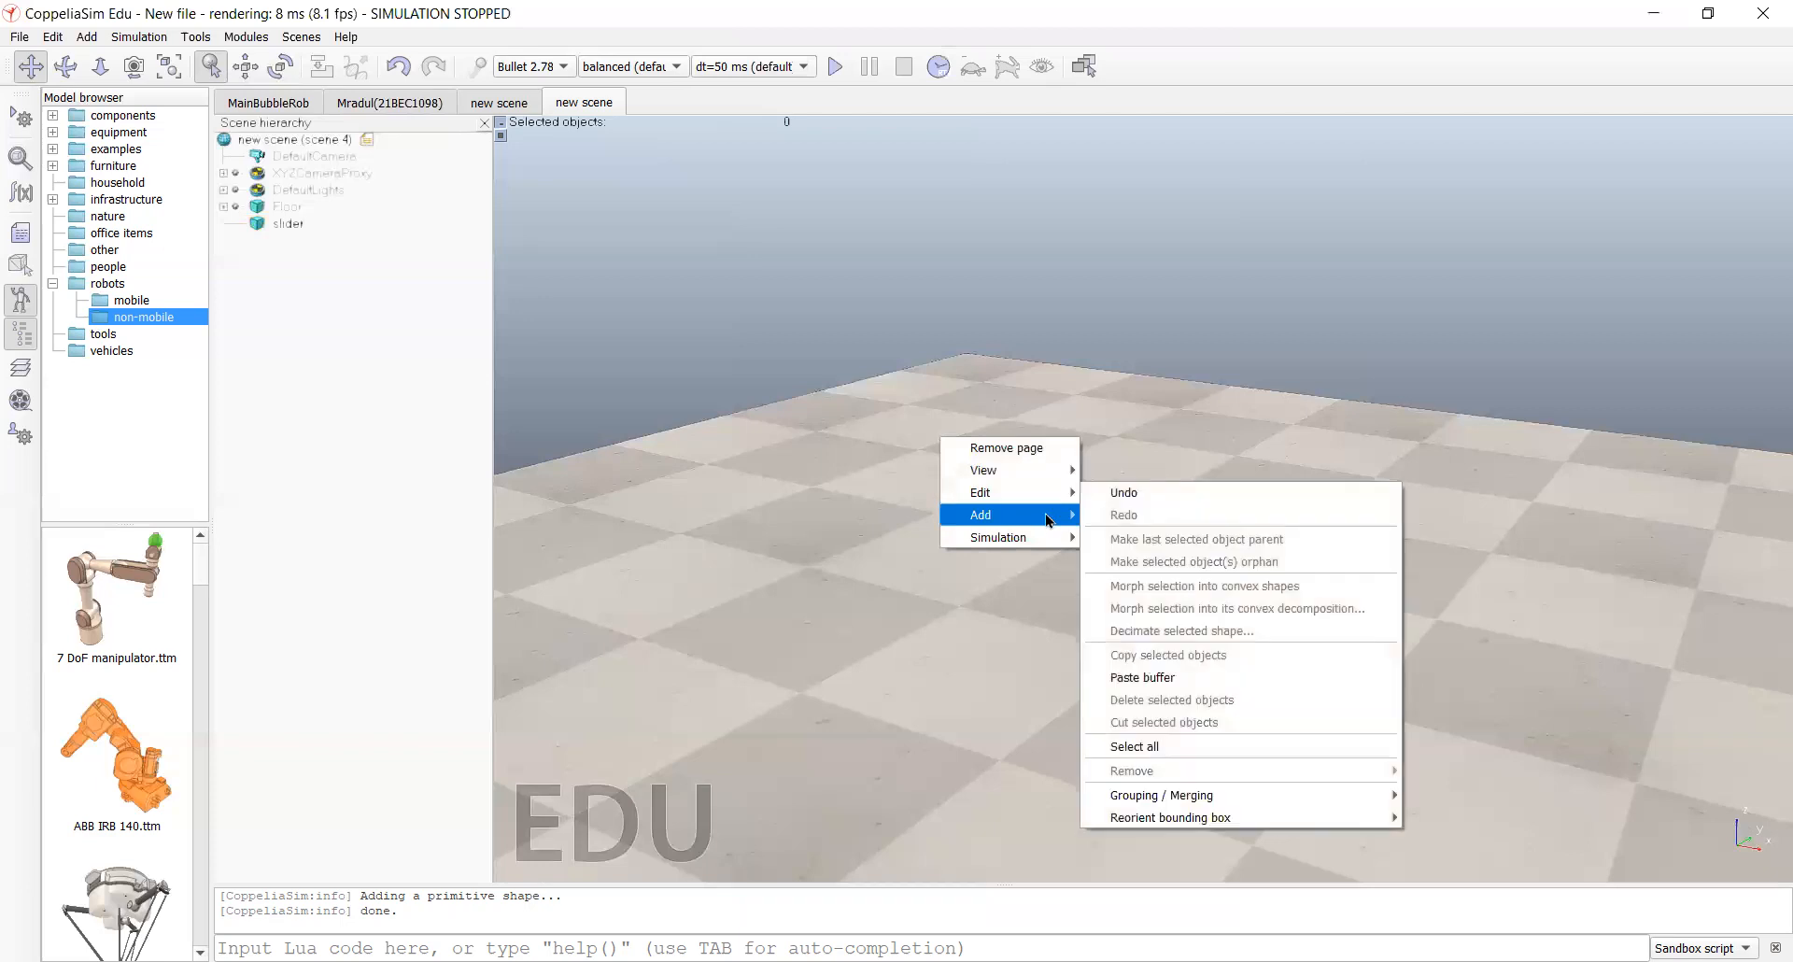
pyautogui.moveTo(1048, 521)
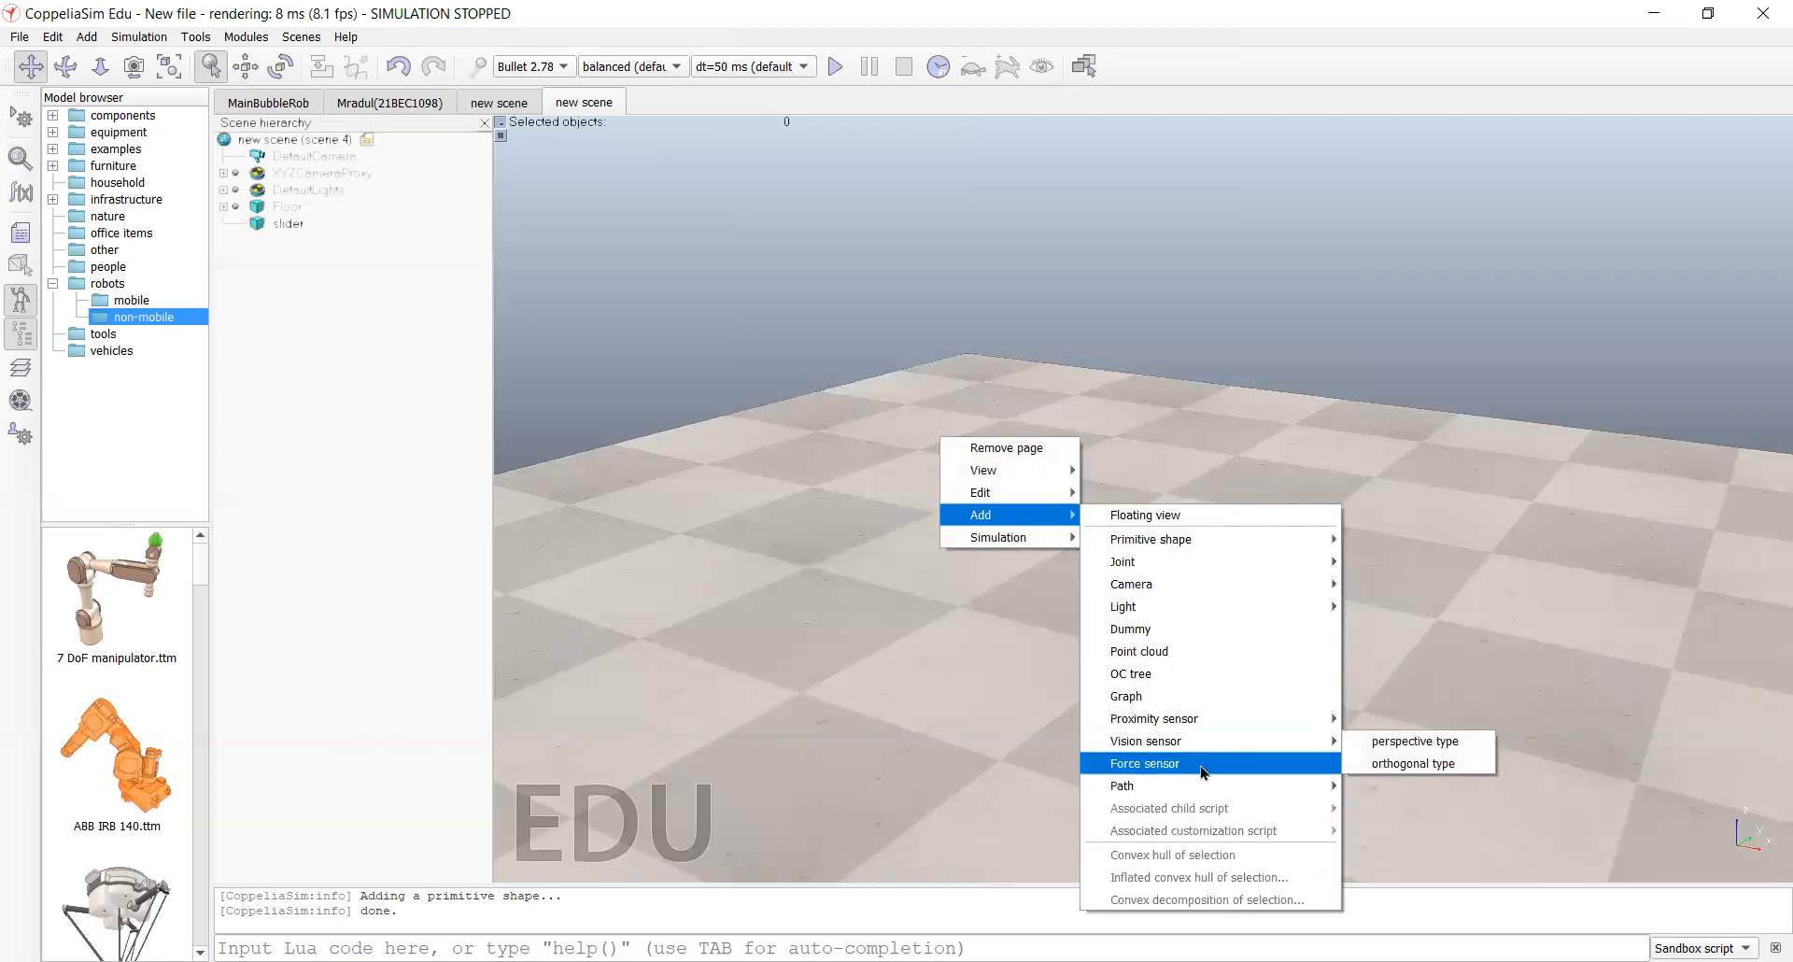
pyautogui.click(1276, 770)
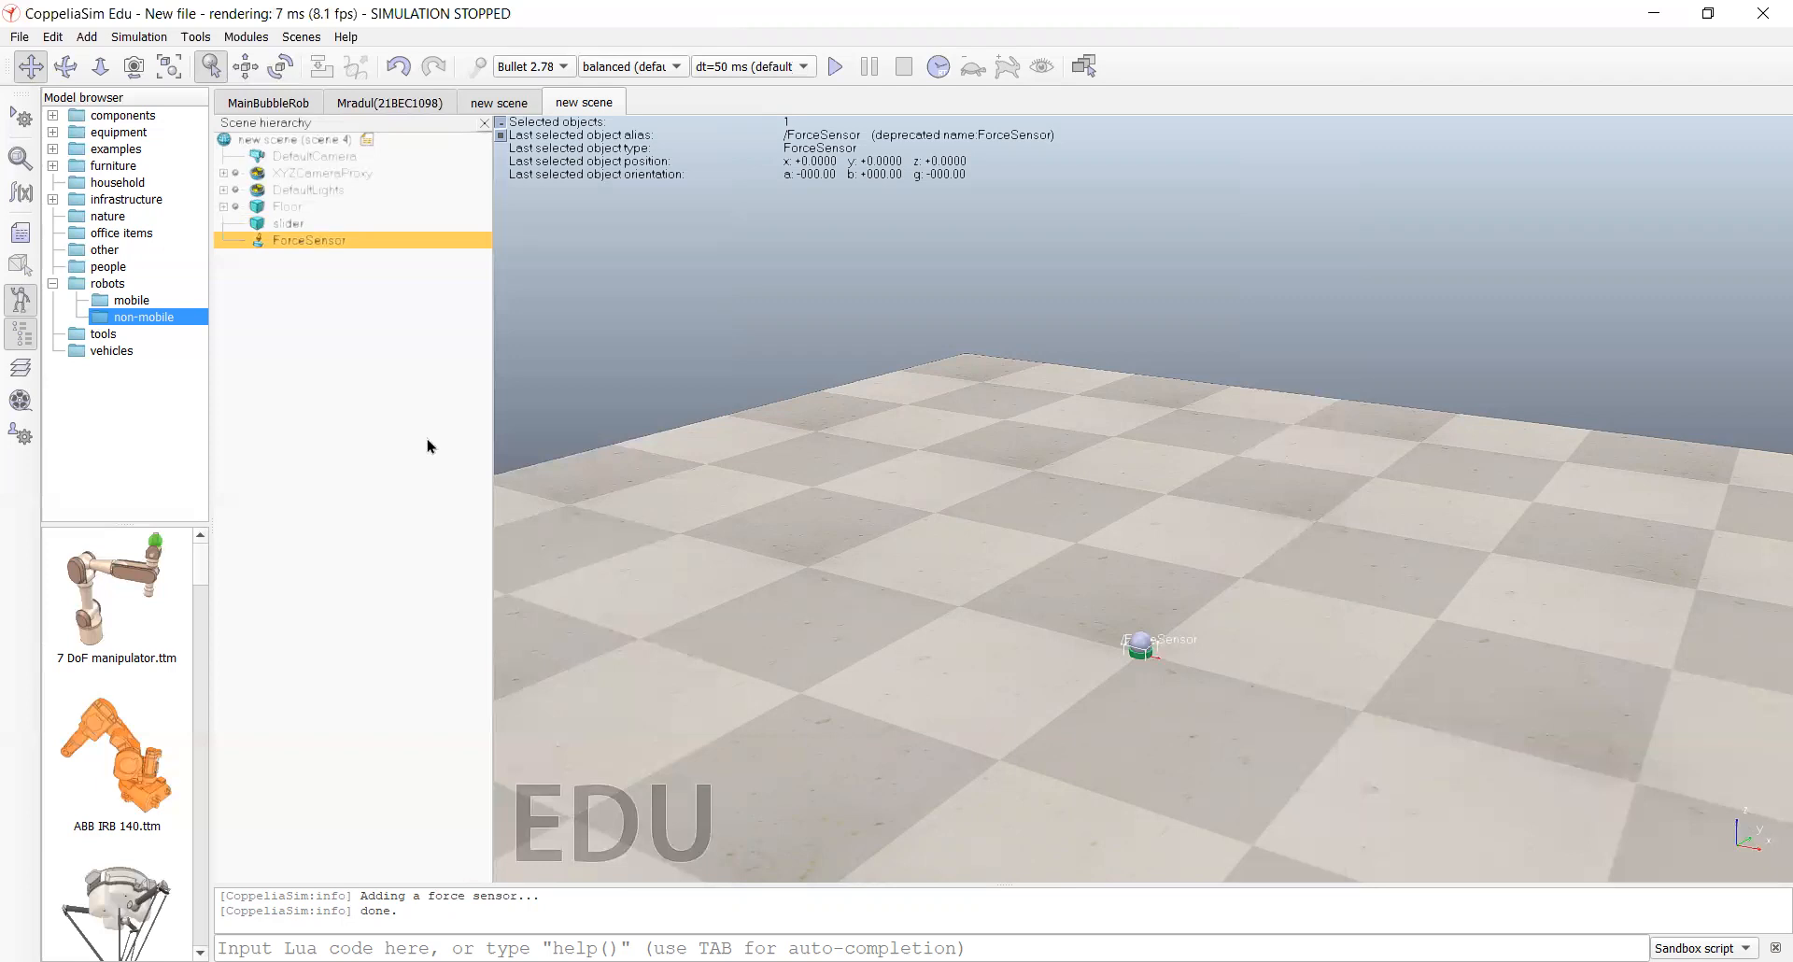
# Step: Rename the force sensor as connection in the scene hierarchy
pyautogui.doubleClick(308, 240)
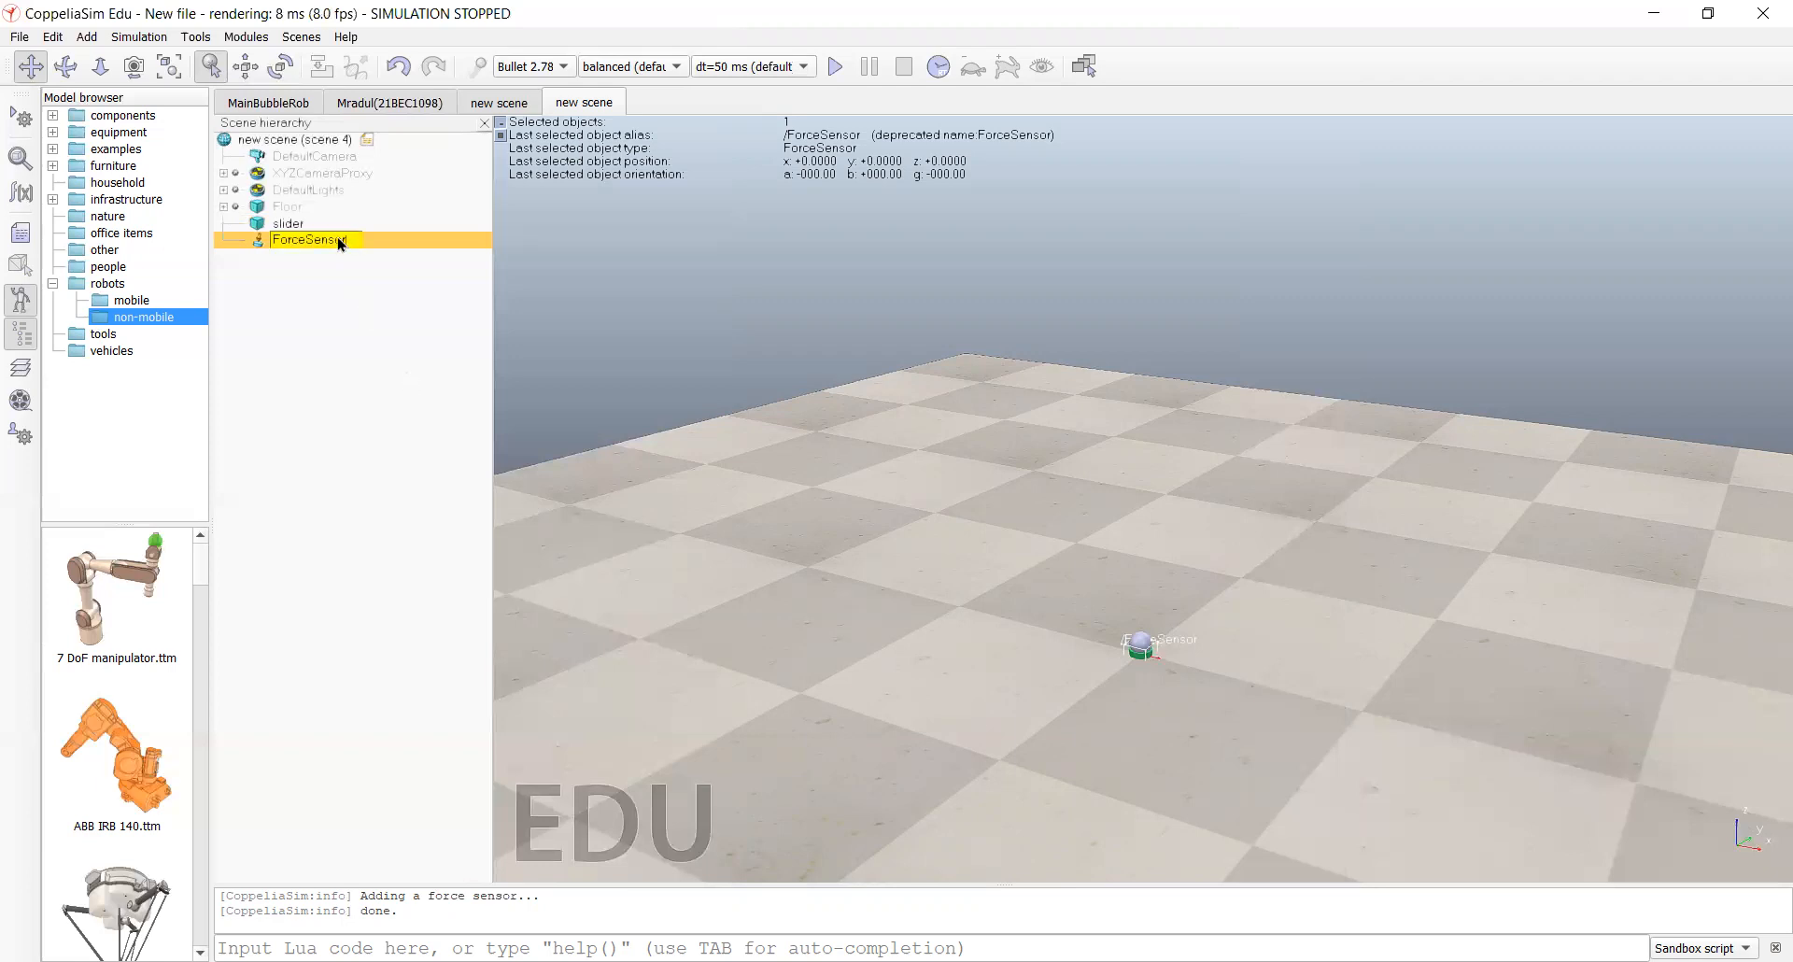
pyautogui.press('BackSpace')
pyautogui.press('BackSpace')
pyautogui.press('BackSpace')
pyautogui.press('BackSpace')
pyautogui.press('BackSpace')
pyautogui.press('BackSpace')
pyautogui.press('BackSpace')
pyautogui.press('BackSpace')
pyautogui.press('BackSpace')
pyautogui.write('connectio')
pyautogui.press('Return')
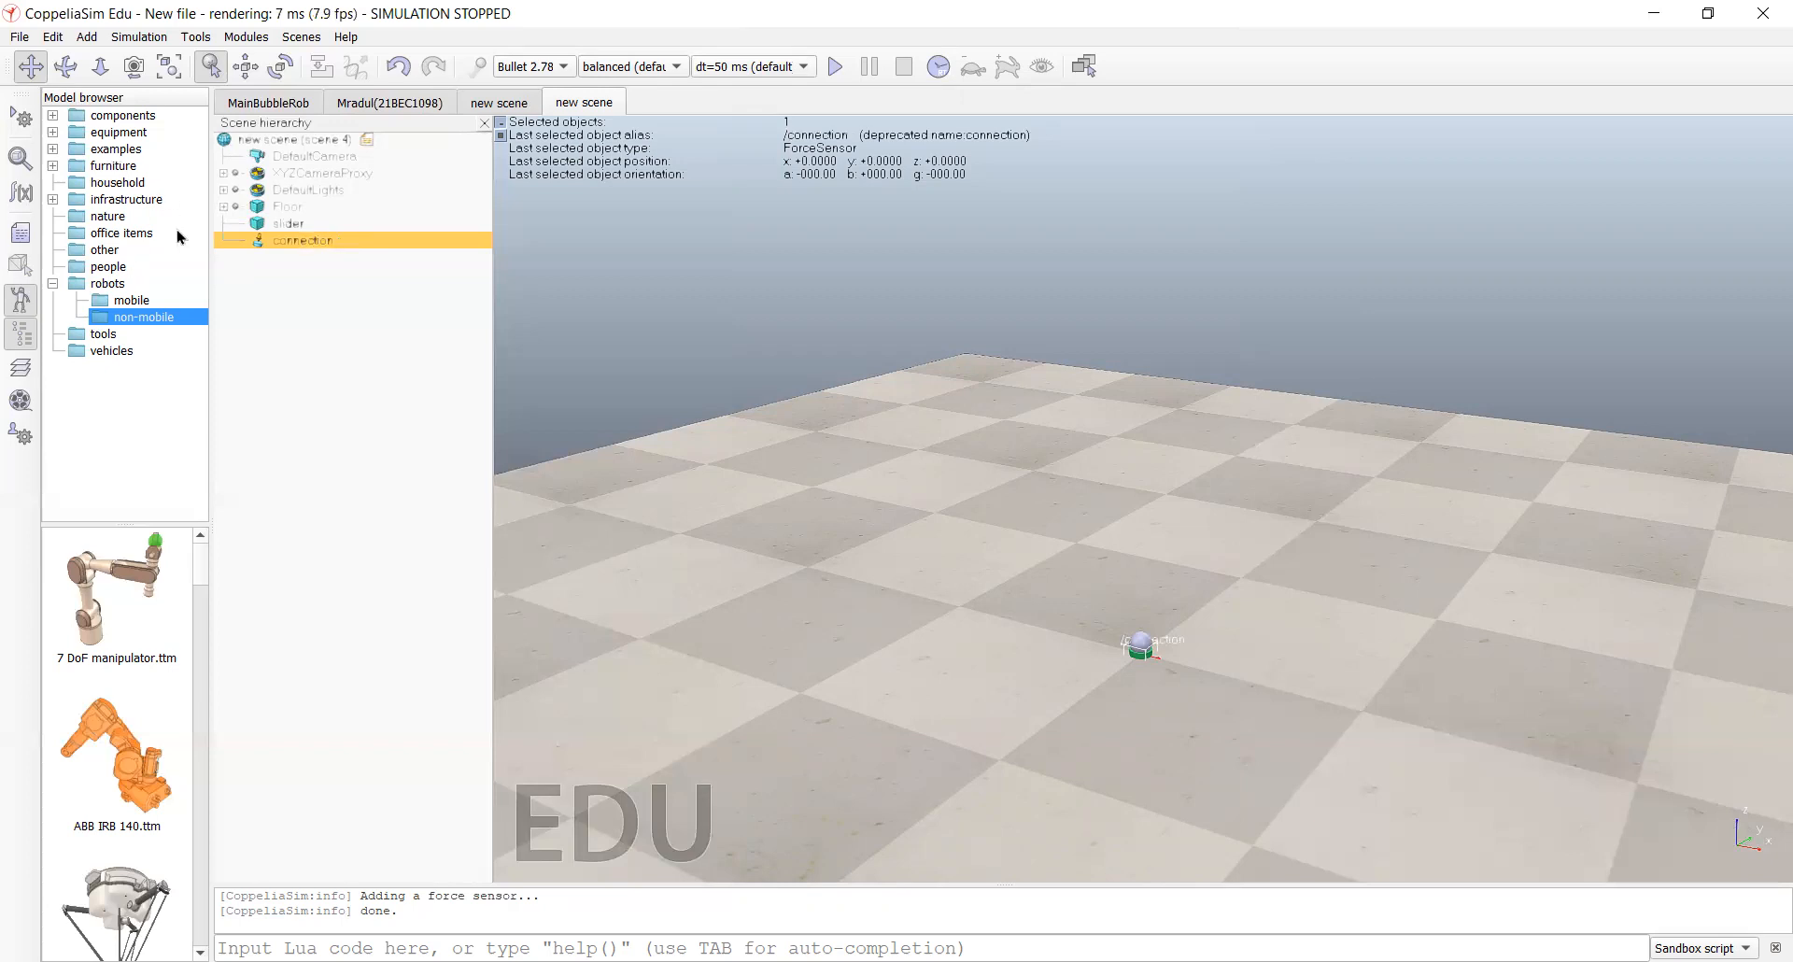
# Step: Set connection's Z-coordinate relative to the world to 0.05 m and close the position settings
pyautogui.click(246, 68)
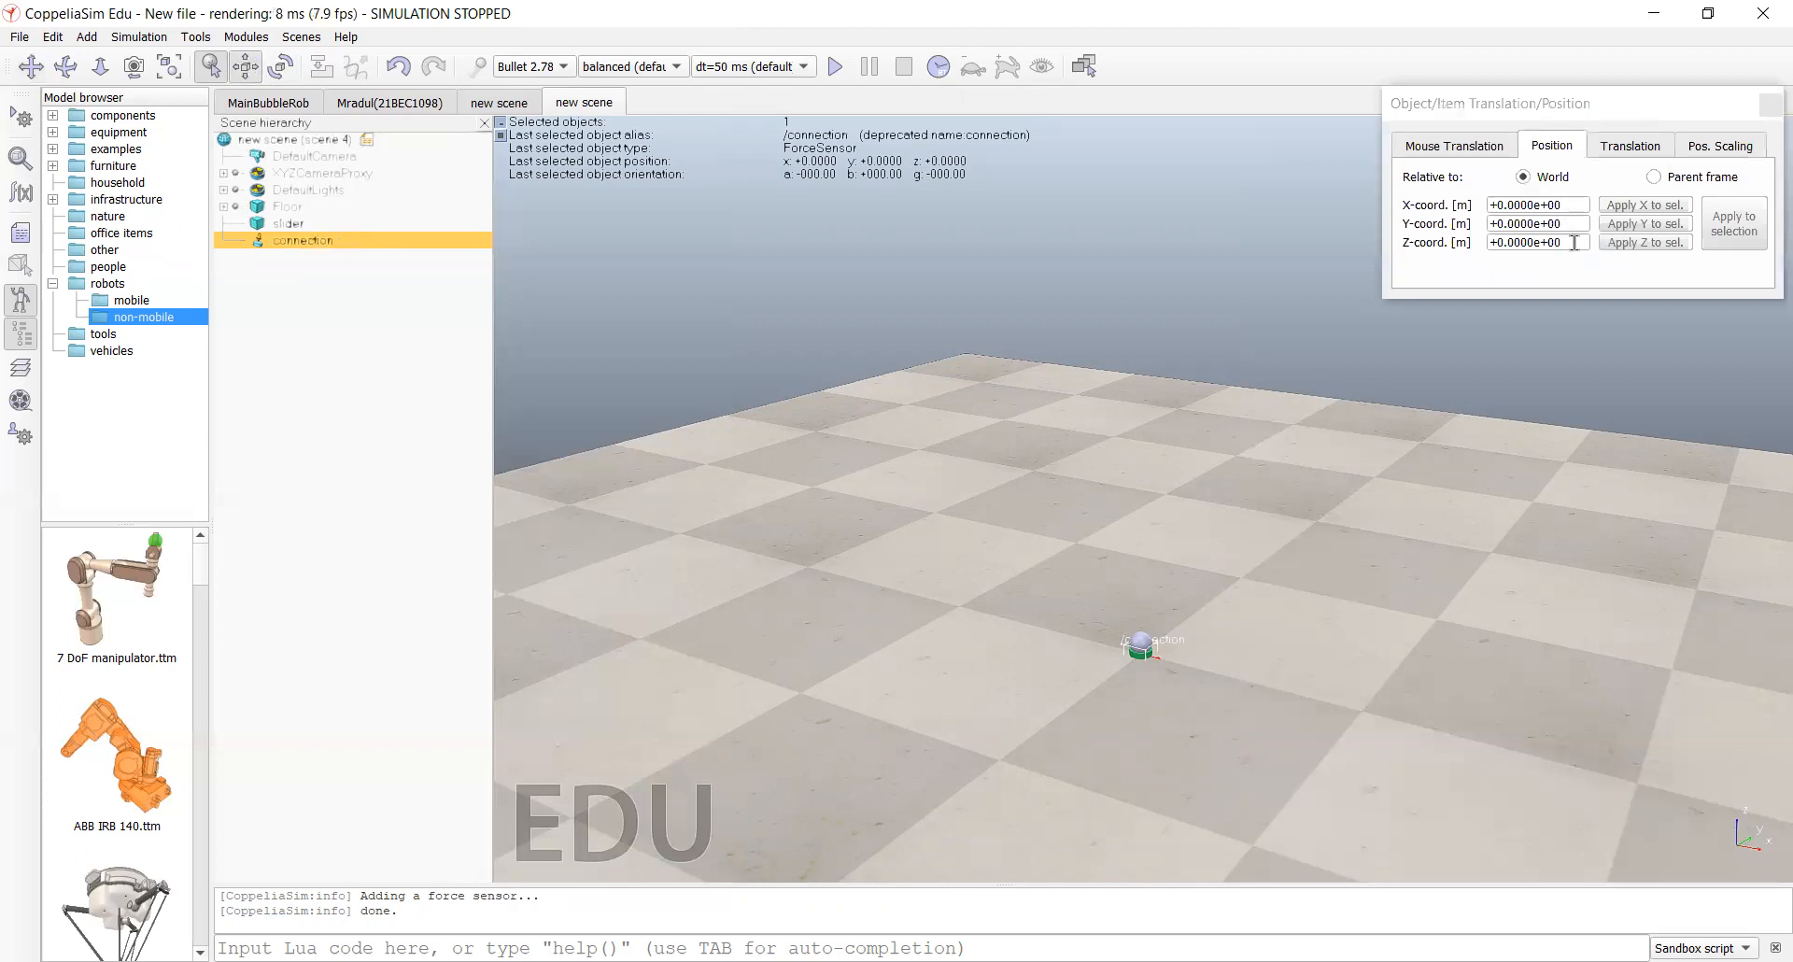
pyautogui.click(1575, 243)
pyautogui.press('BackSpace')
pyautogui.press('BackSpace')
pyautogui.press('BackSpace')
pyautogui.press('BackSpace')
pyautogui.press('BackSpace')
pyautogui.press('BackSpace')
pyautogui.press('BackSpace')
pyautogui.press('BackSpace')
pyautogui.press('BackSpace')
pyautogui.press('BackSpace')
pyautogui.press('BackSpace')
pyautogui.write('0.05')
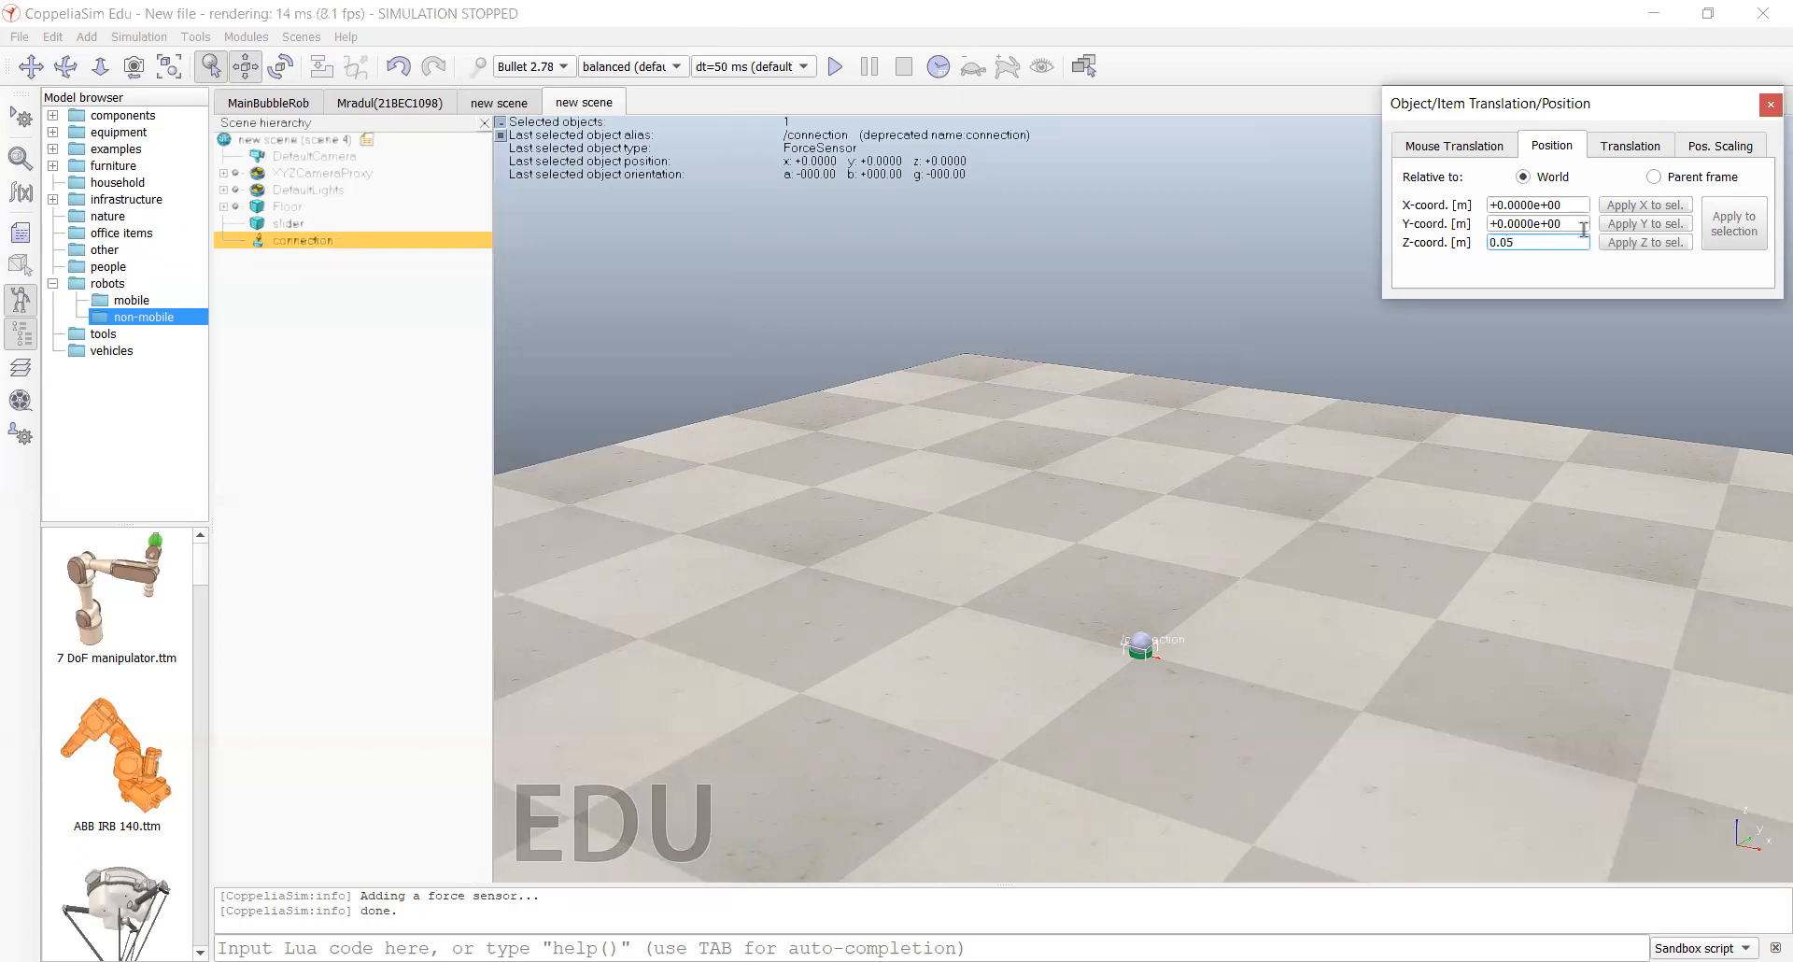
pyautogui.press('Return')
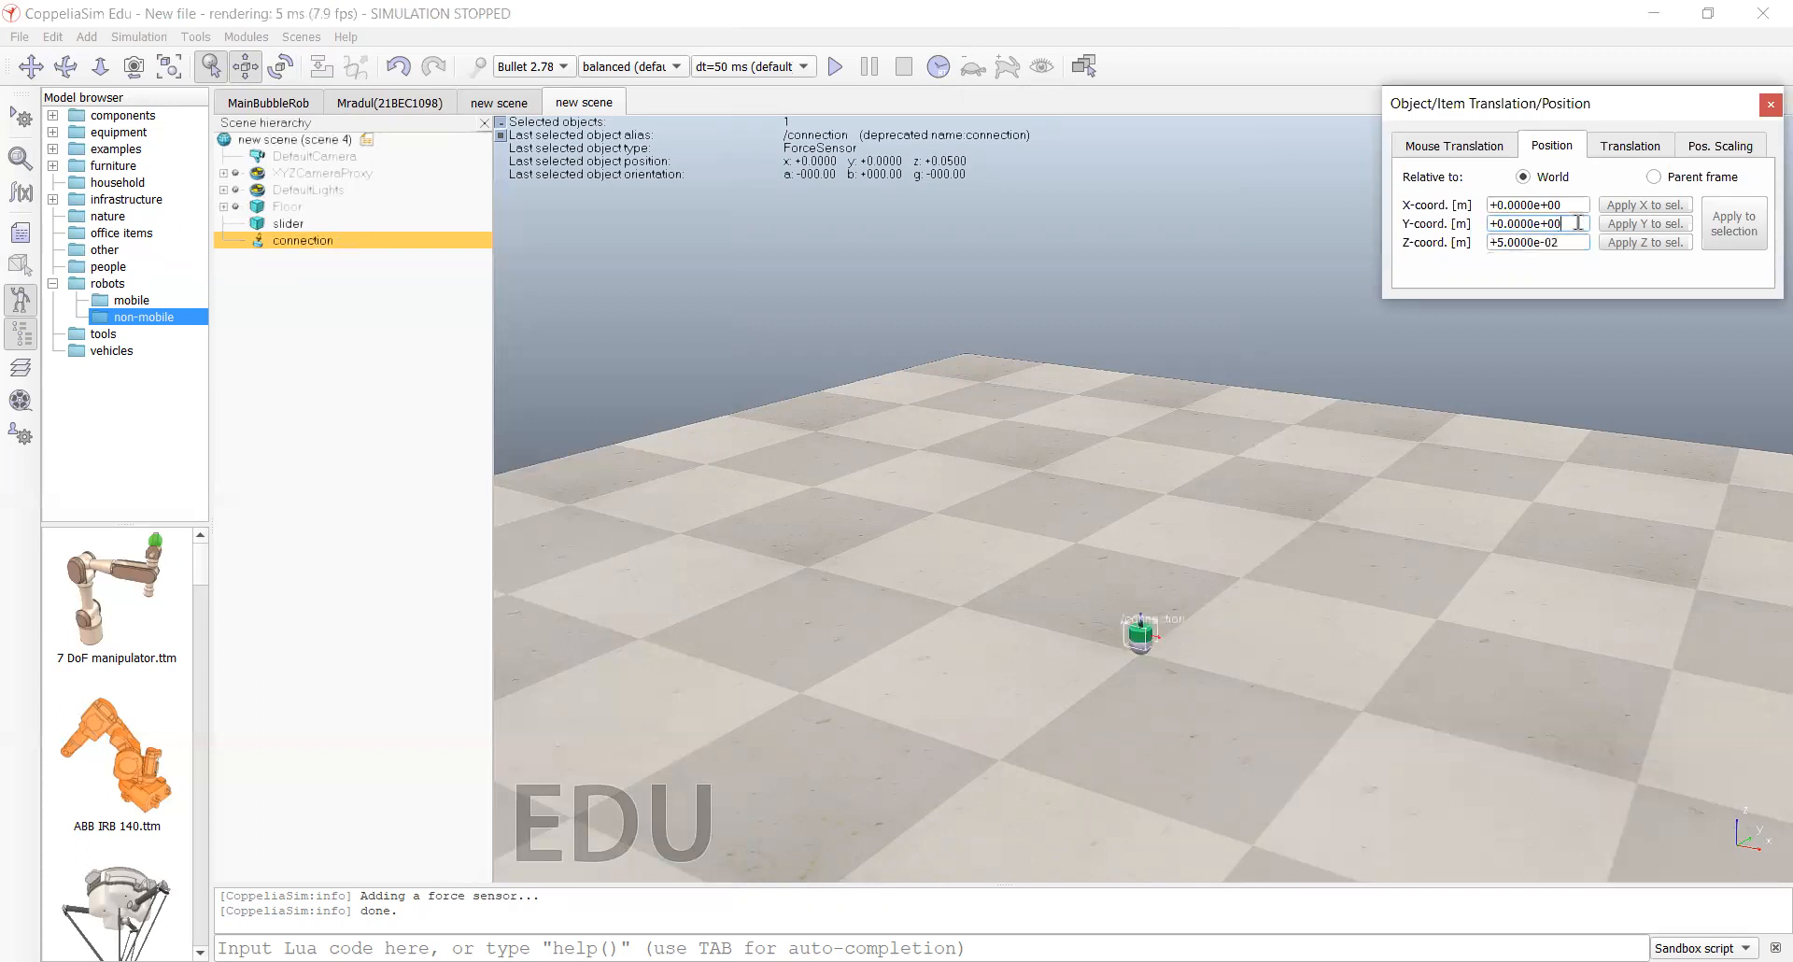
pyautogui.click(1767, 112)
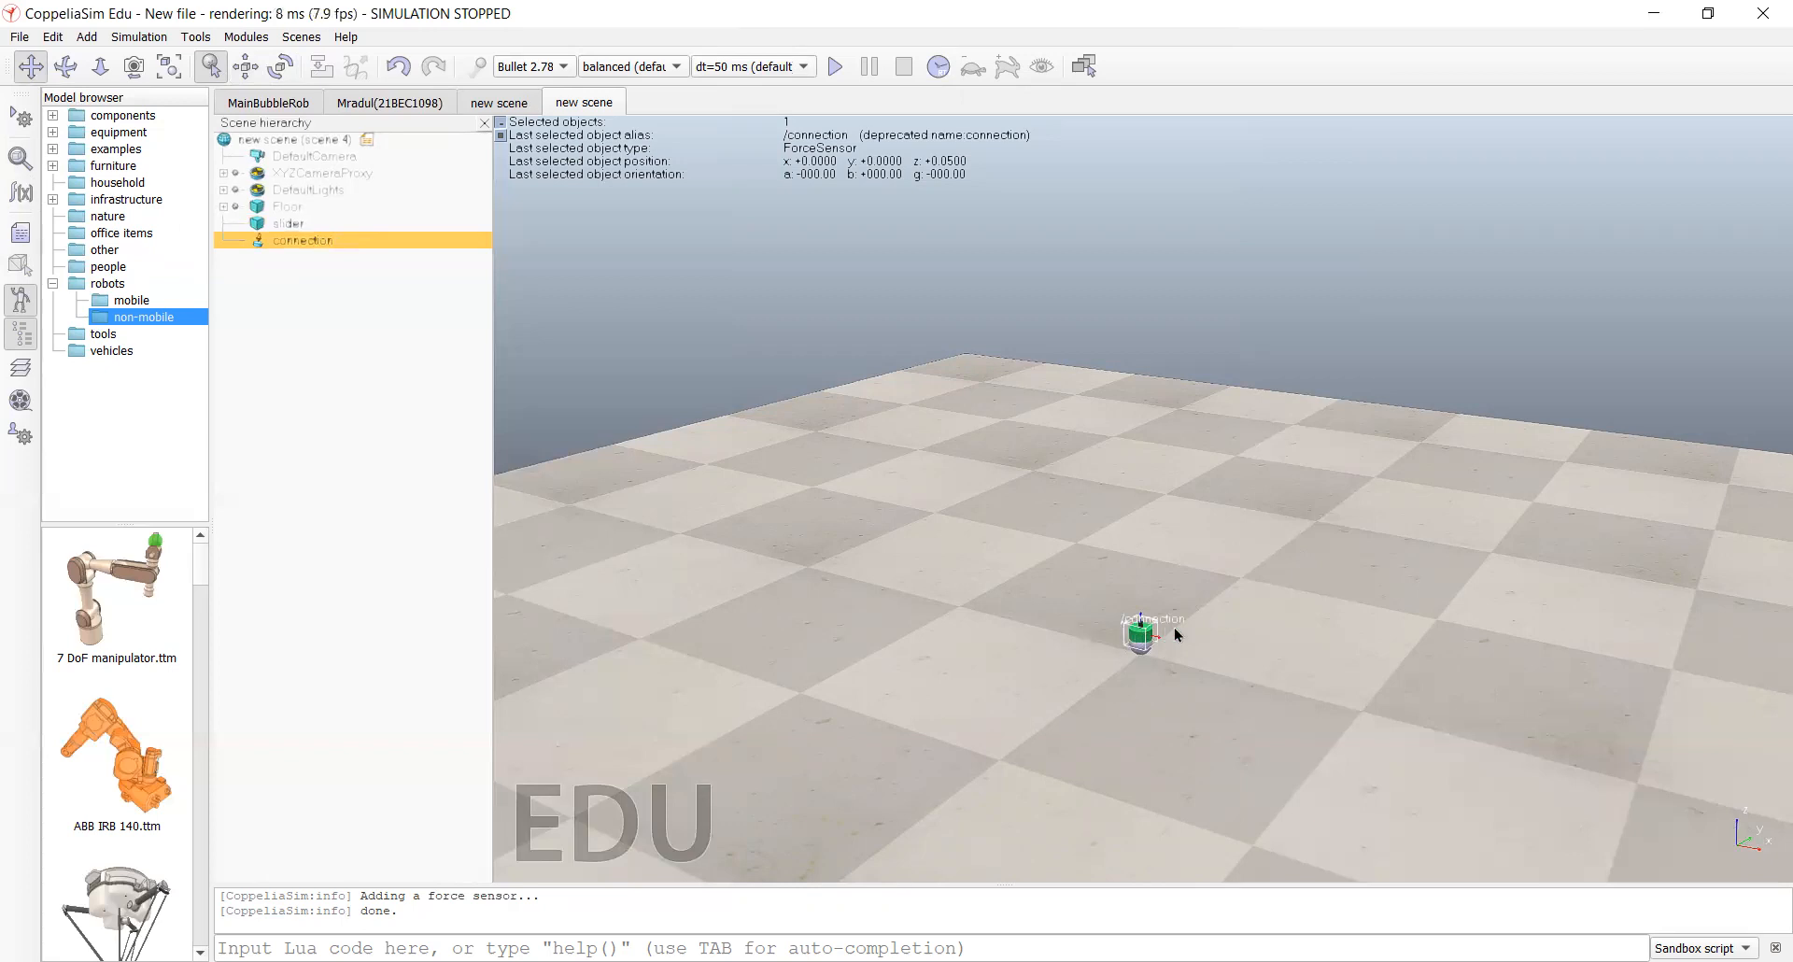
# Step: Make the connection force sensor the parent of slider and clear the selection
pyautogui.click(328, 405)
pyautogui.click(299, 225)
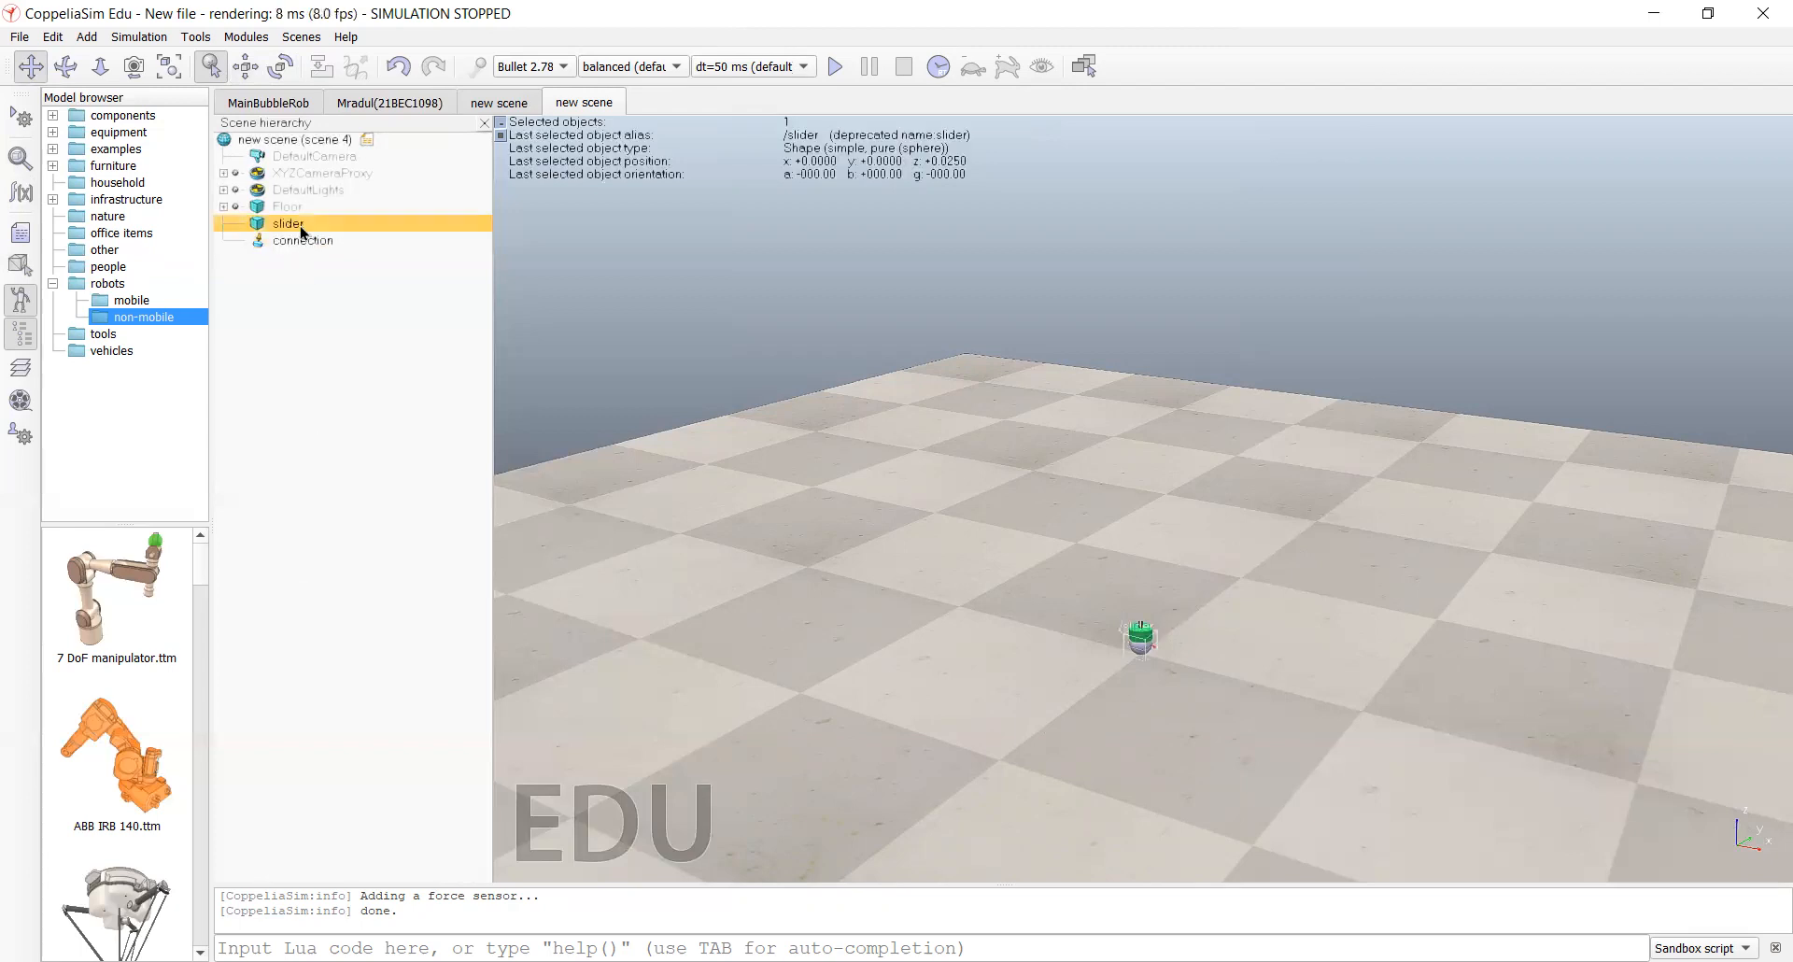
pyautogui.keyDown('ctrl'); pyautogui.click(348, 243); pyautogui.keyUp('ctrl')
pyautogui.rightClick(346, 247)
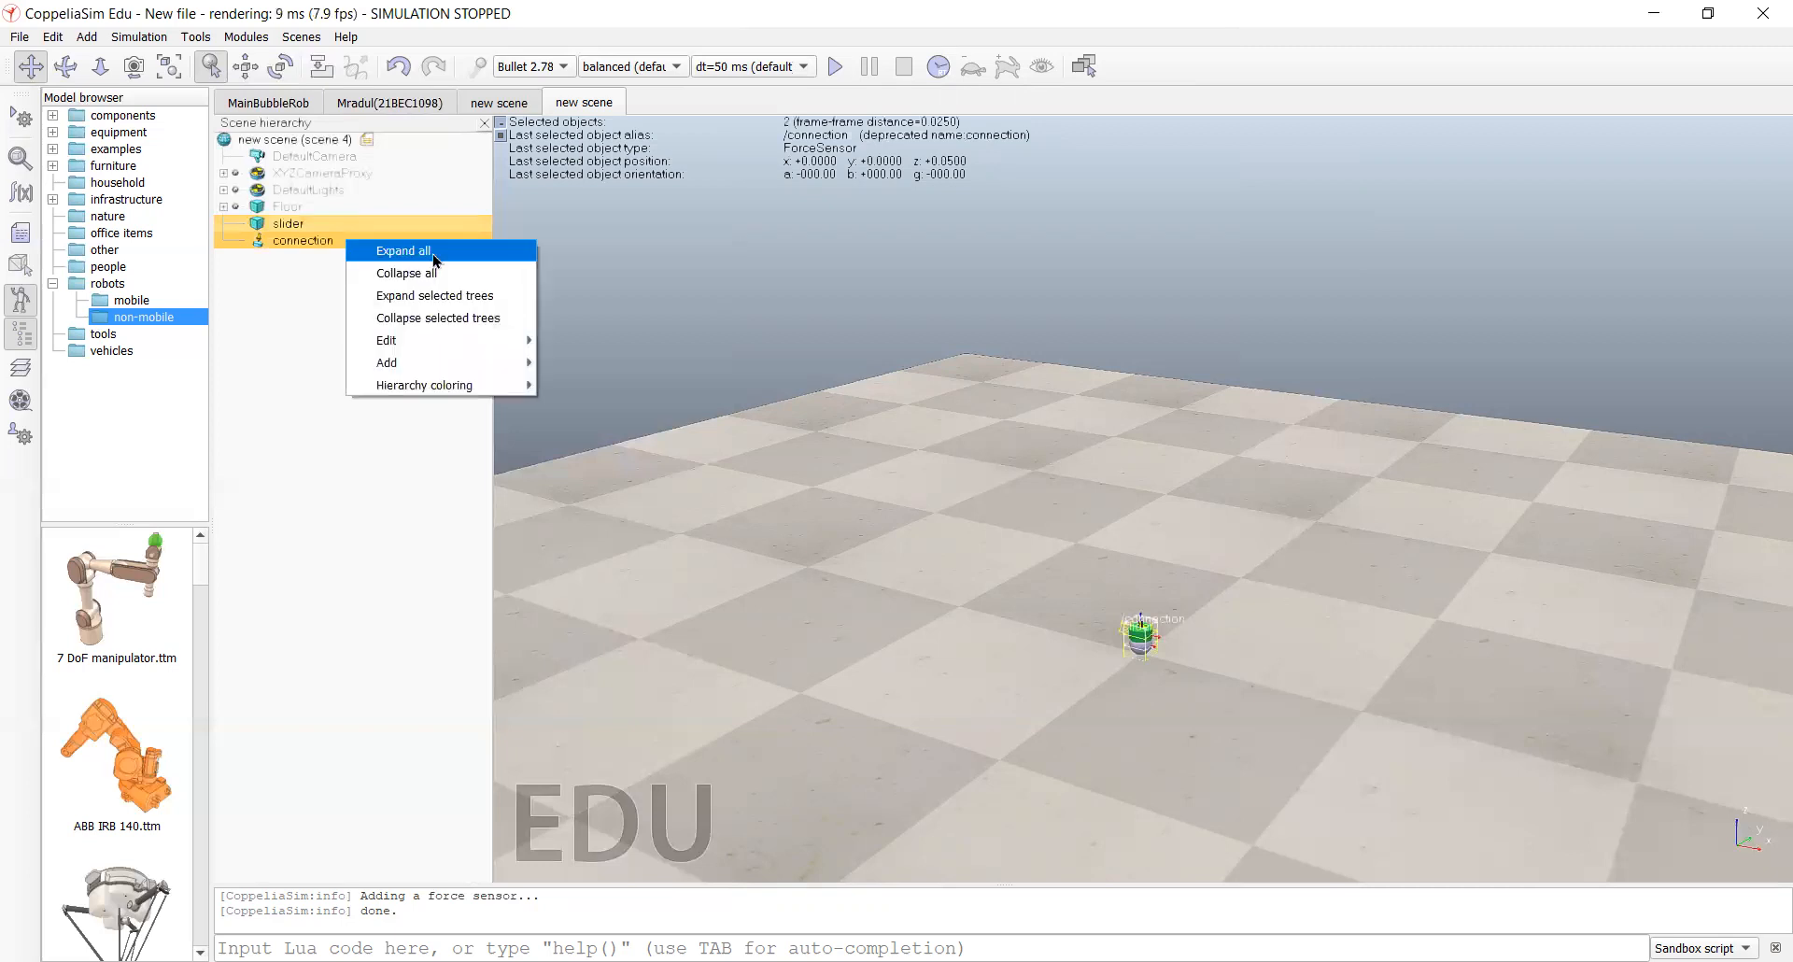
pyautogui.moveTo(471, 340)
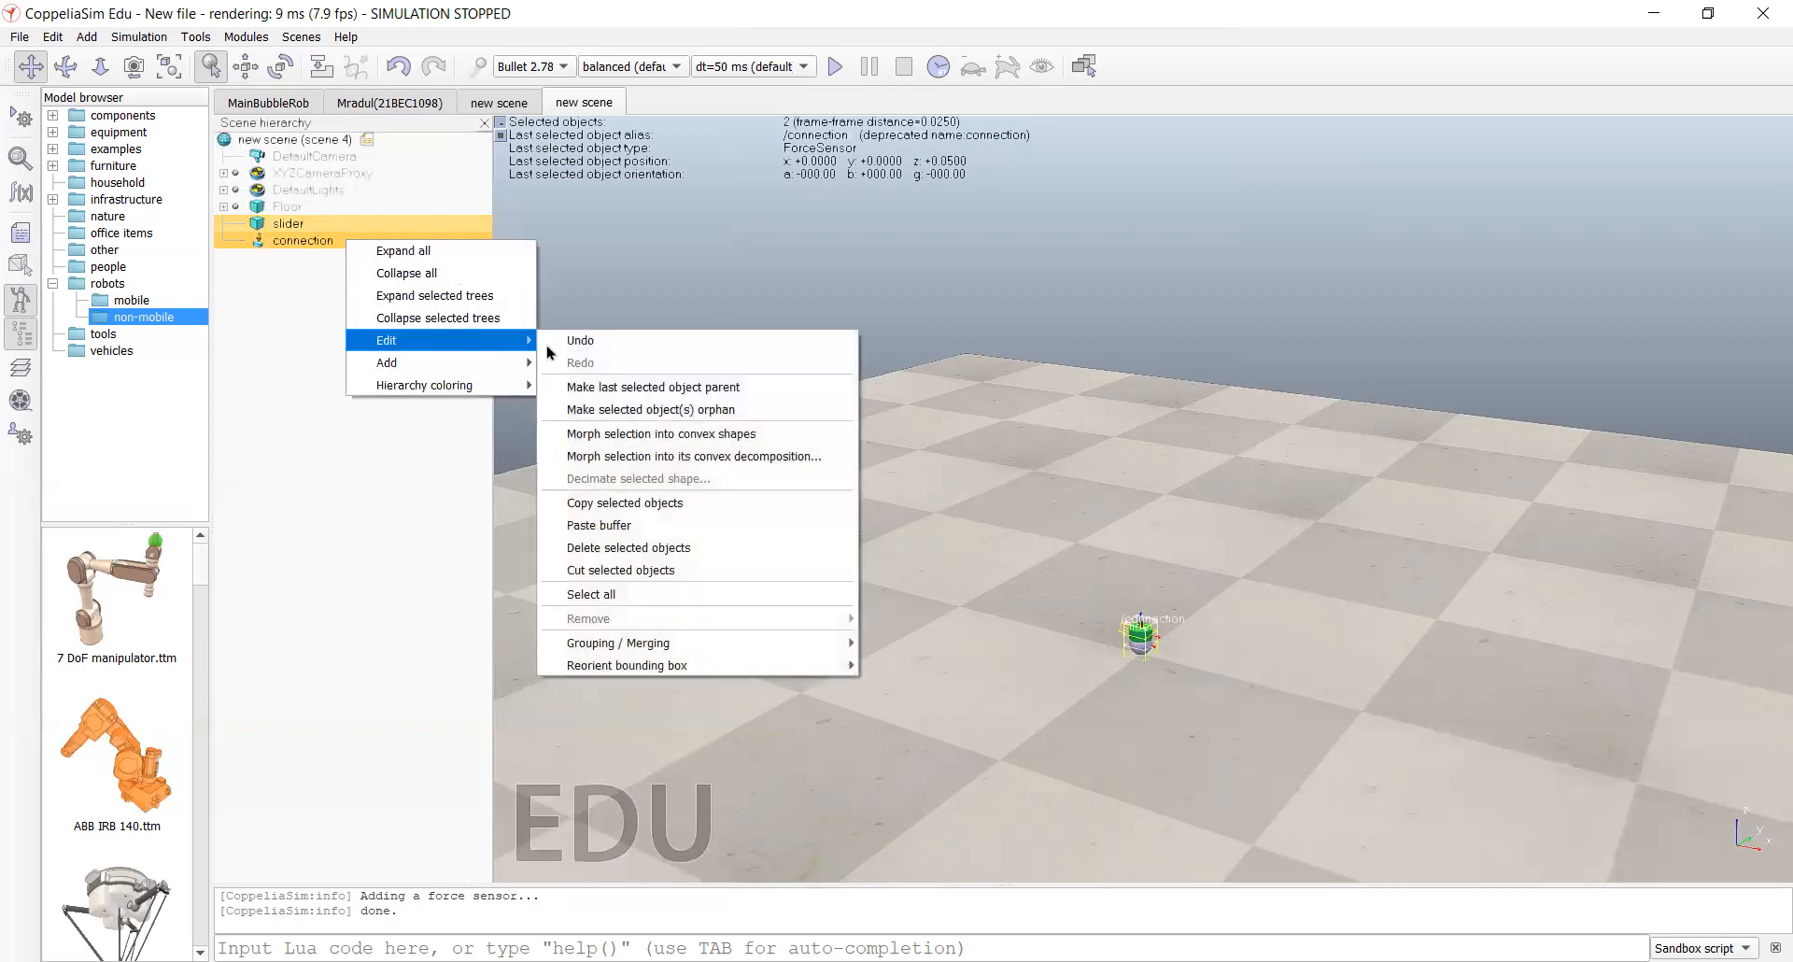
pyautogui.click(640, 387)
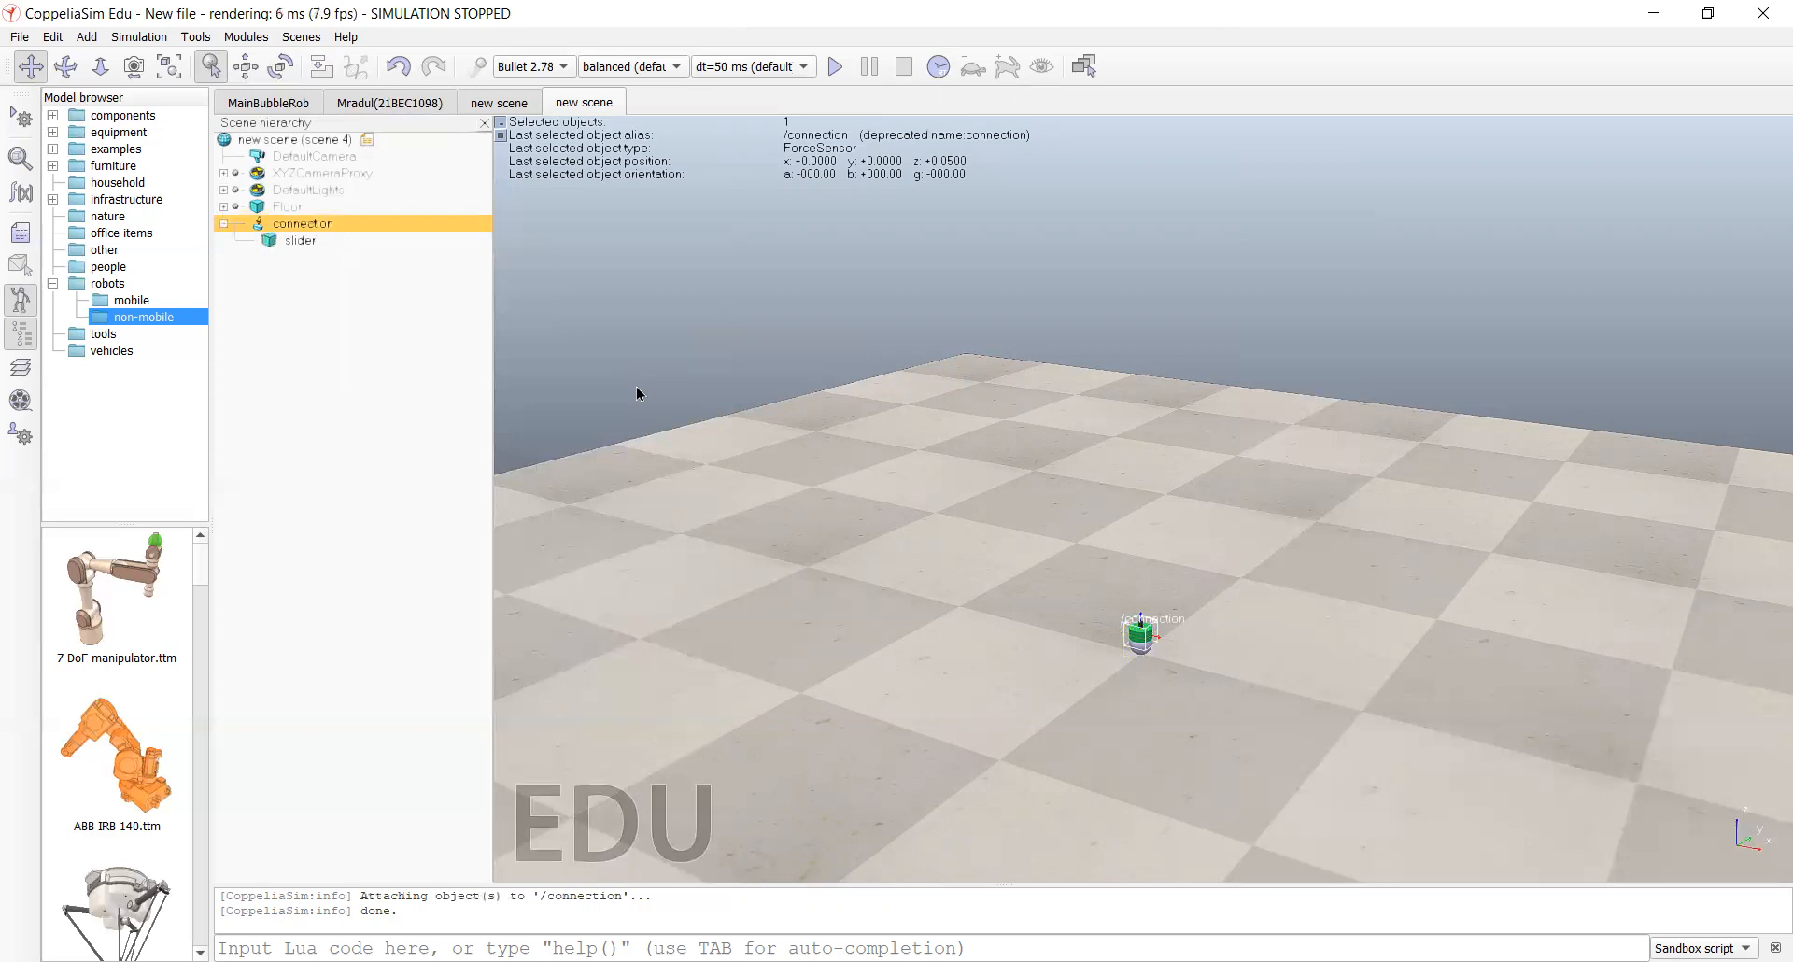
pyautogui.click(313, 290)
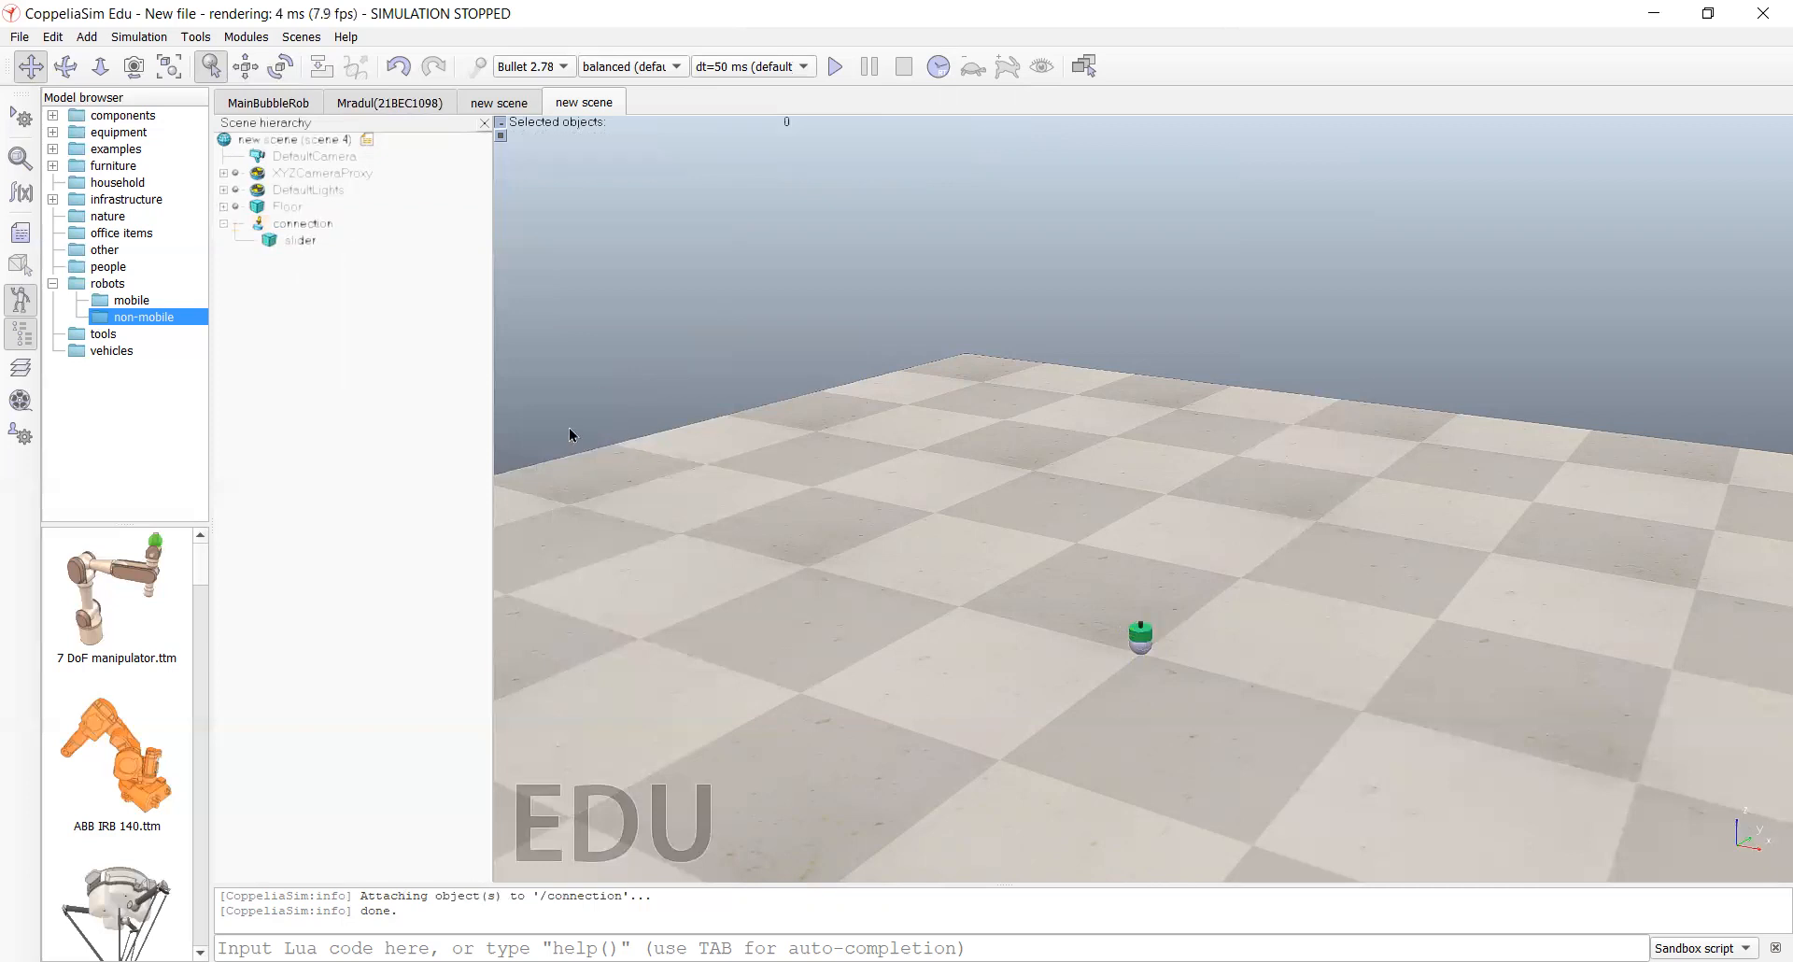
# Step: Copy connection together with slider and paste both into the MainBubbleRob scene
pyautogui.click(305, 208)
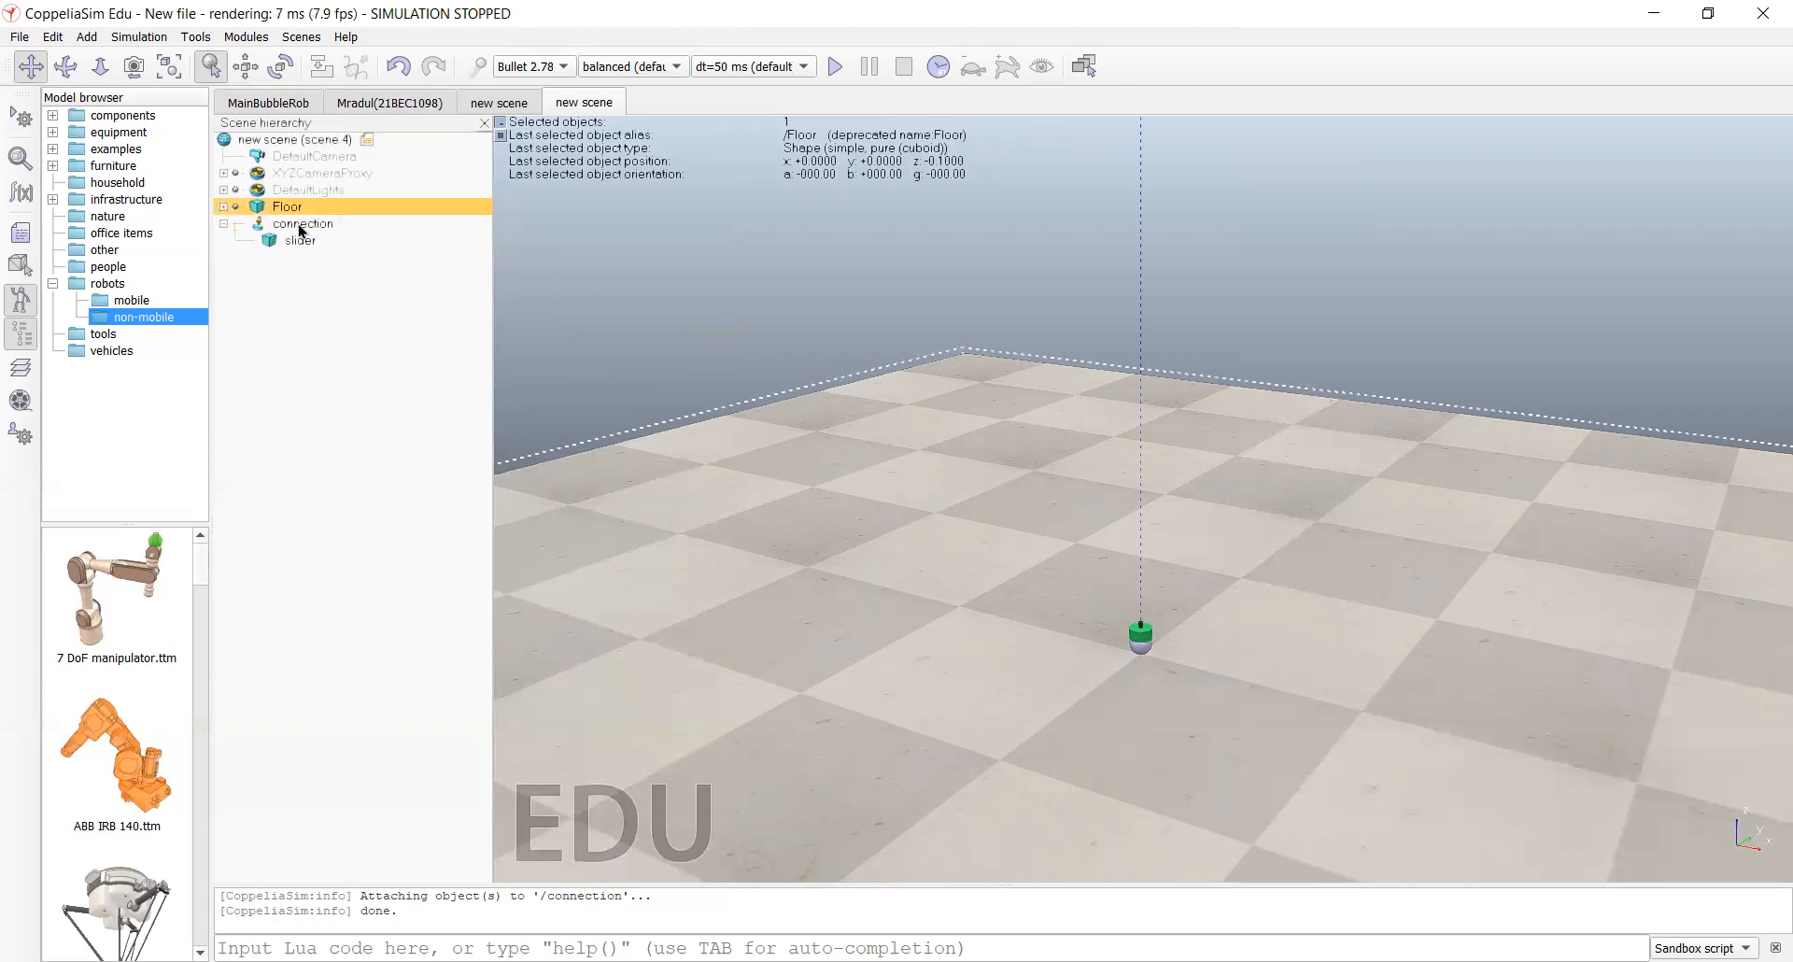
pyautogui.click(301, 227)
pyautogui.keyDown('ctrl'); pyautogui.click(315, 244); pyautogui.keyUp('ctrl')
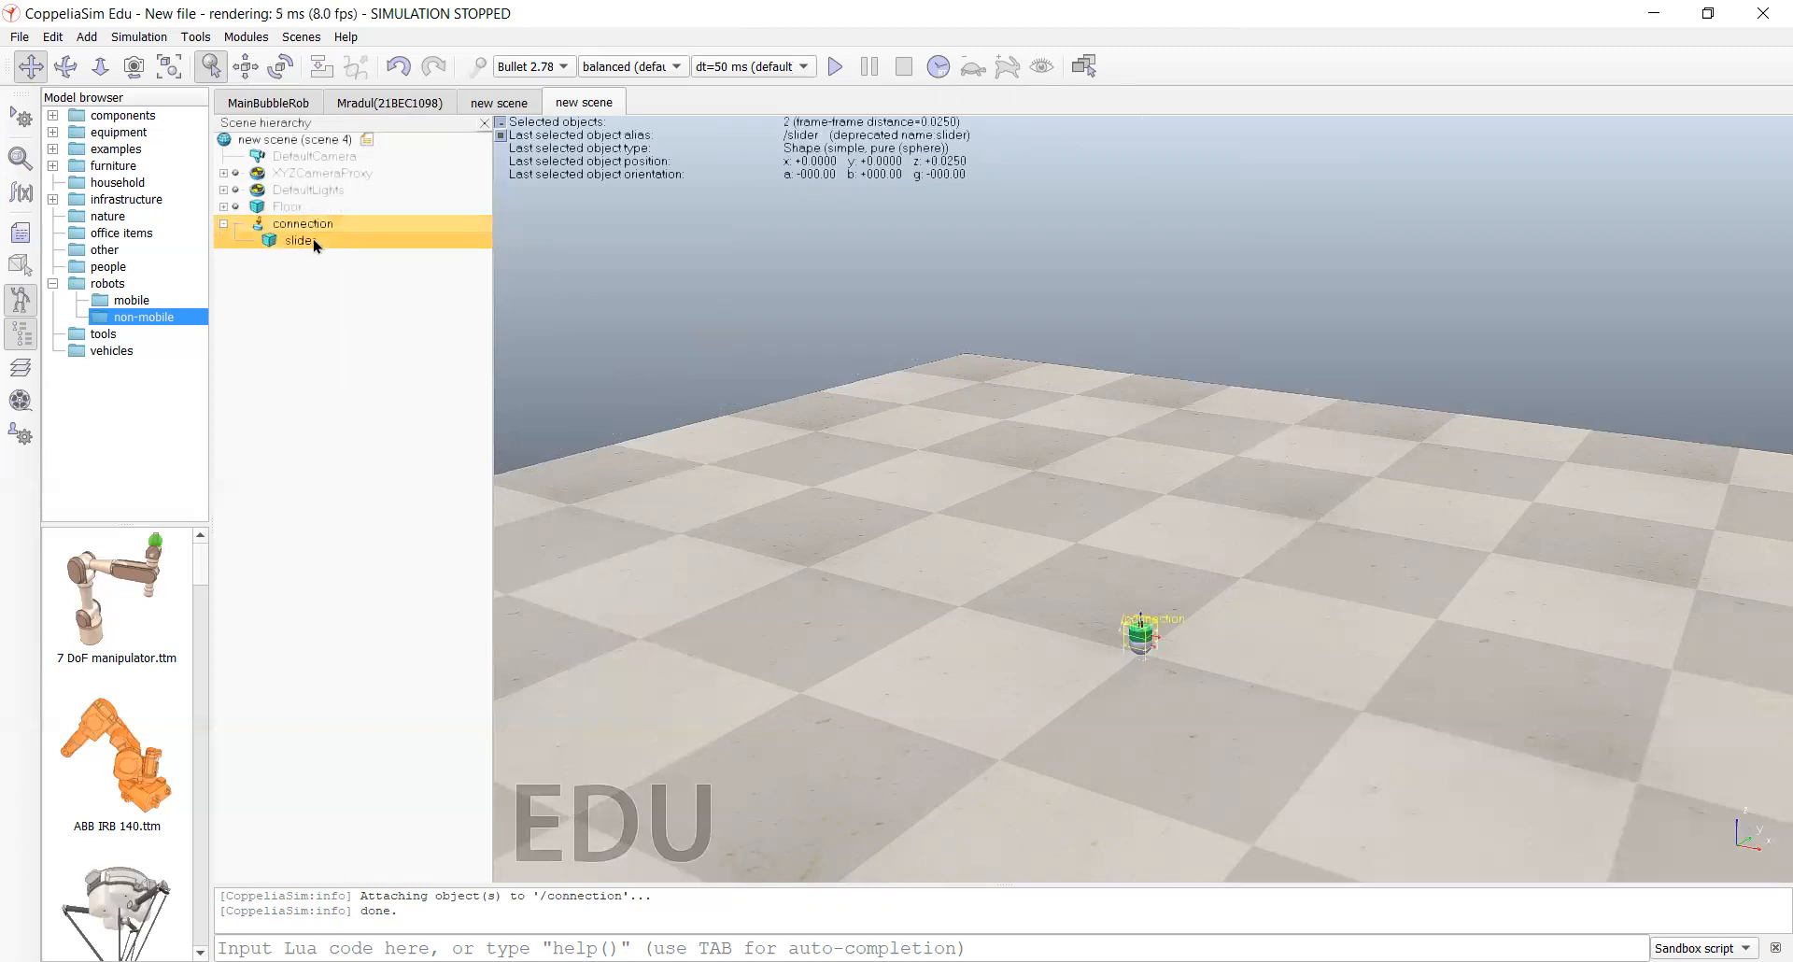
pyautogui.hotkey('ctrl', 'c')
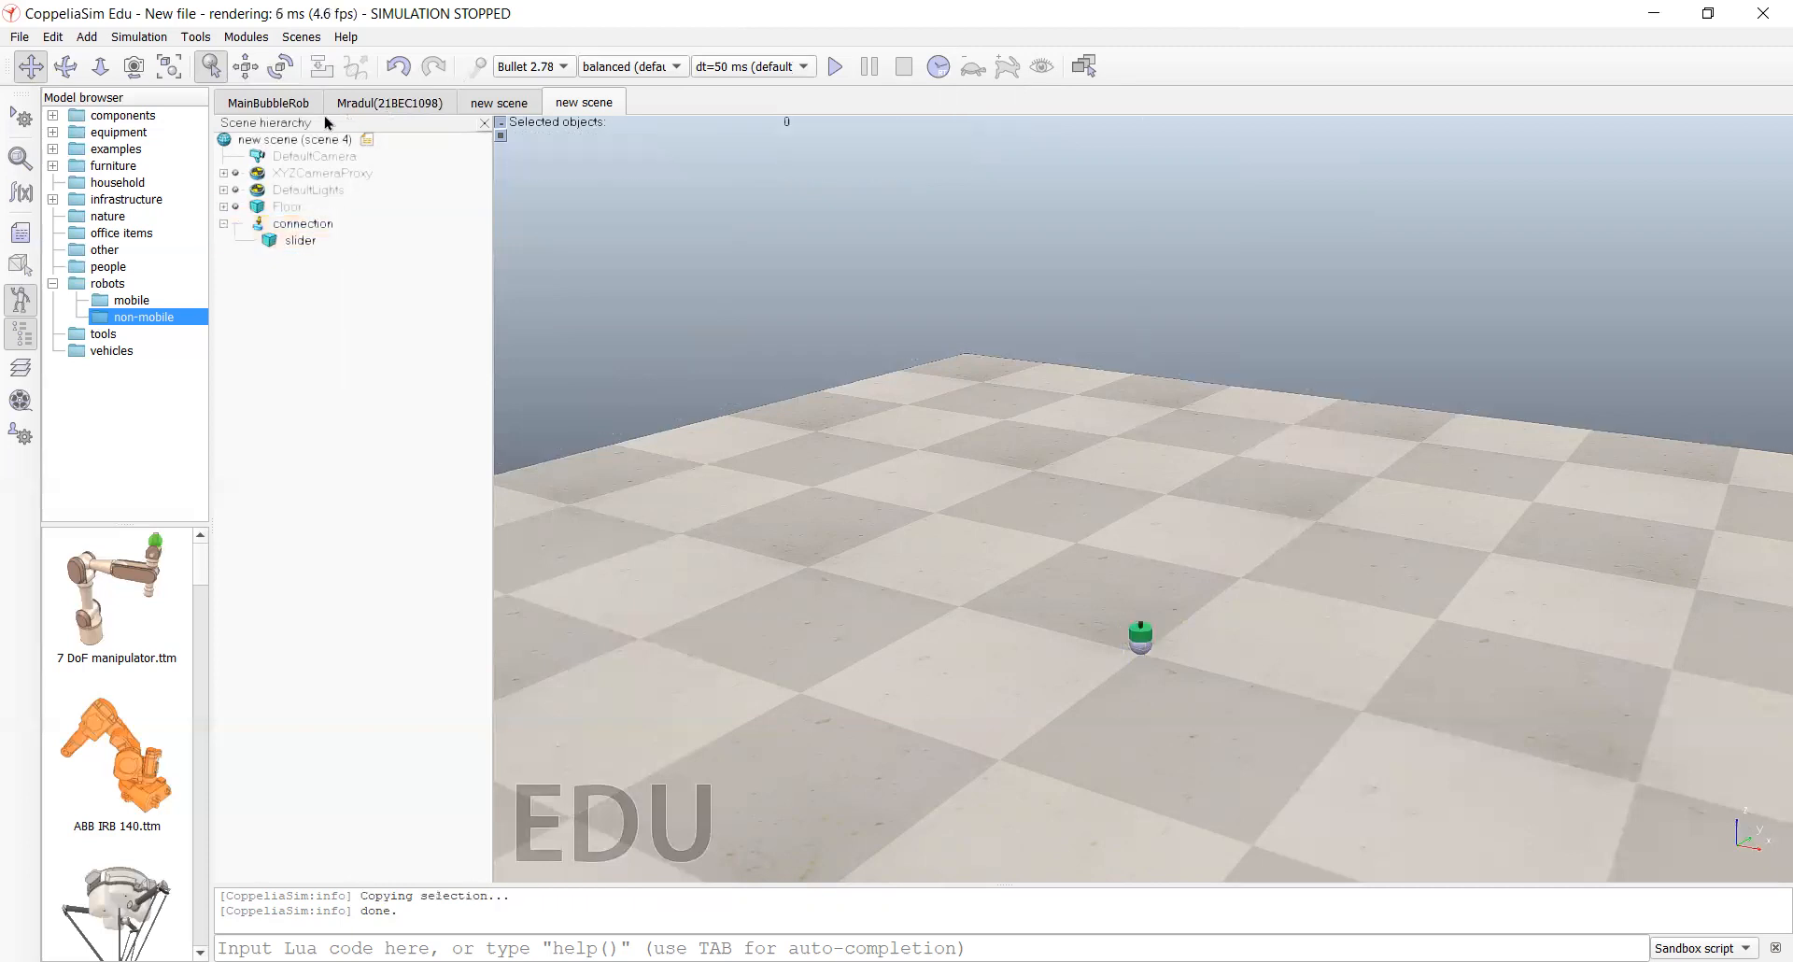
pyautogui.click(271, 103)
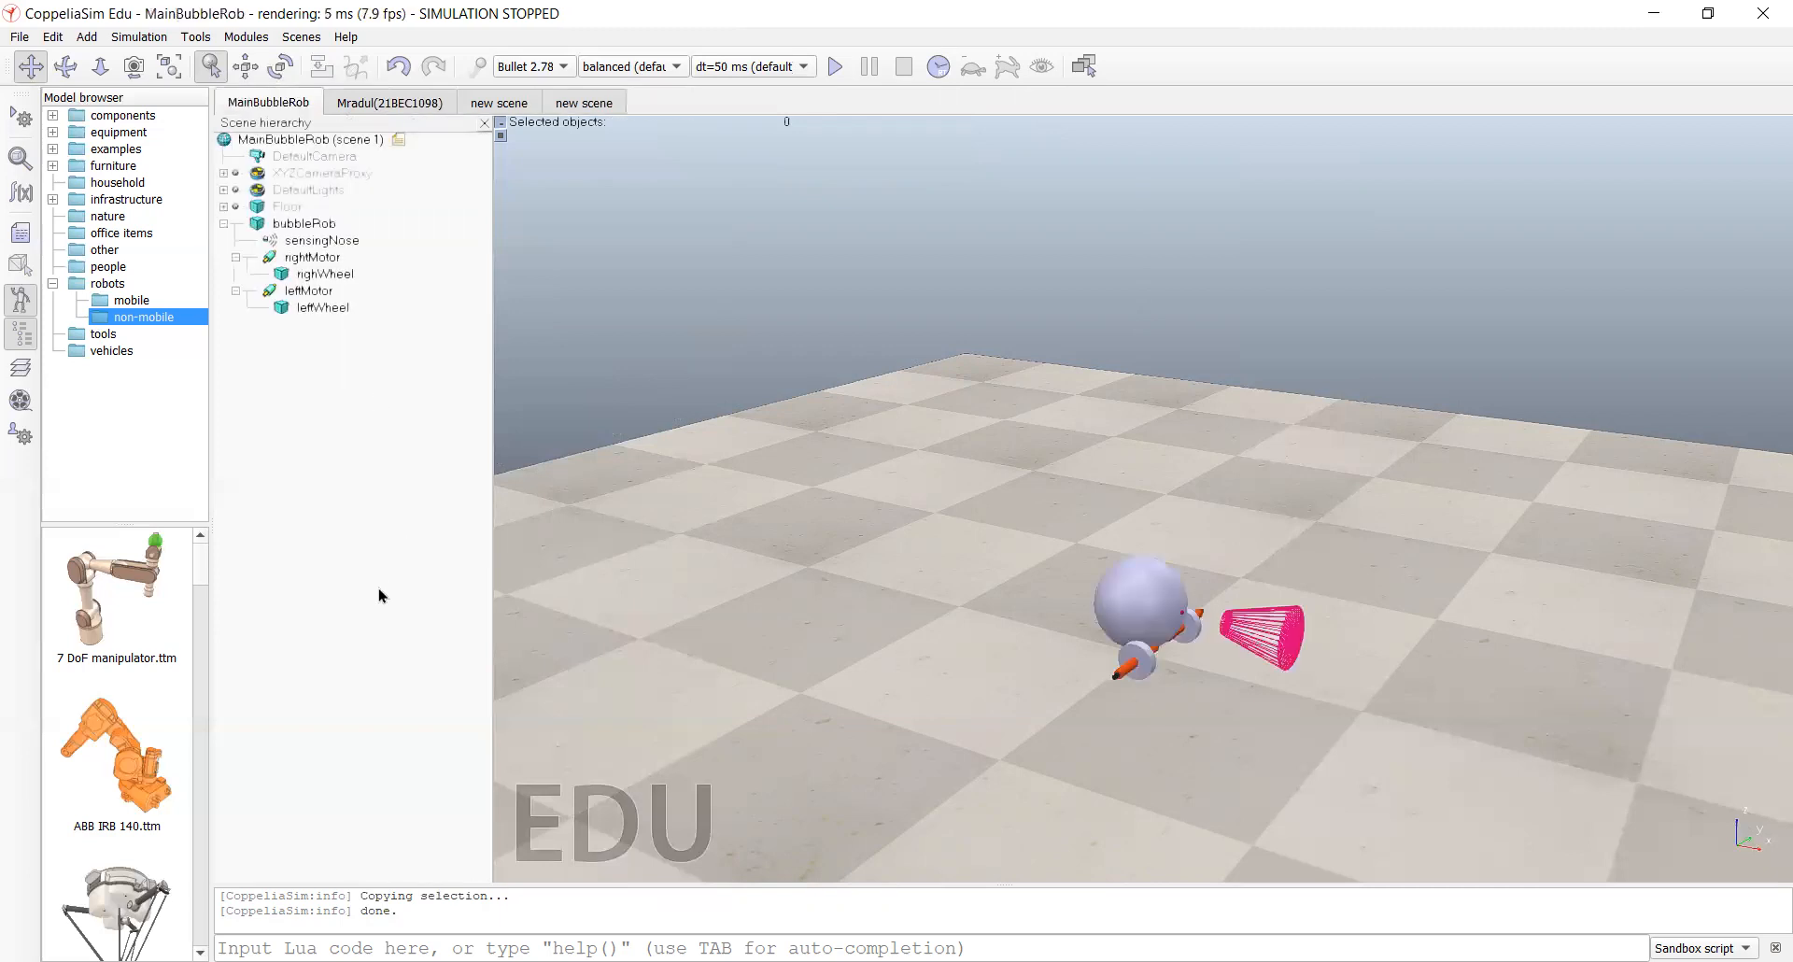
pyautogui.hotkey('ctrl', 'v')
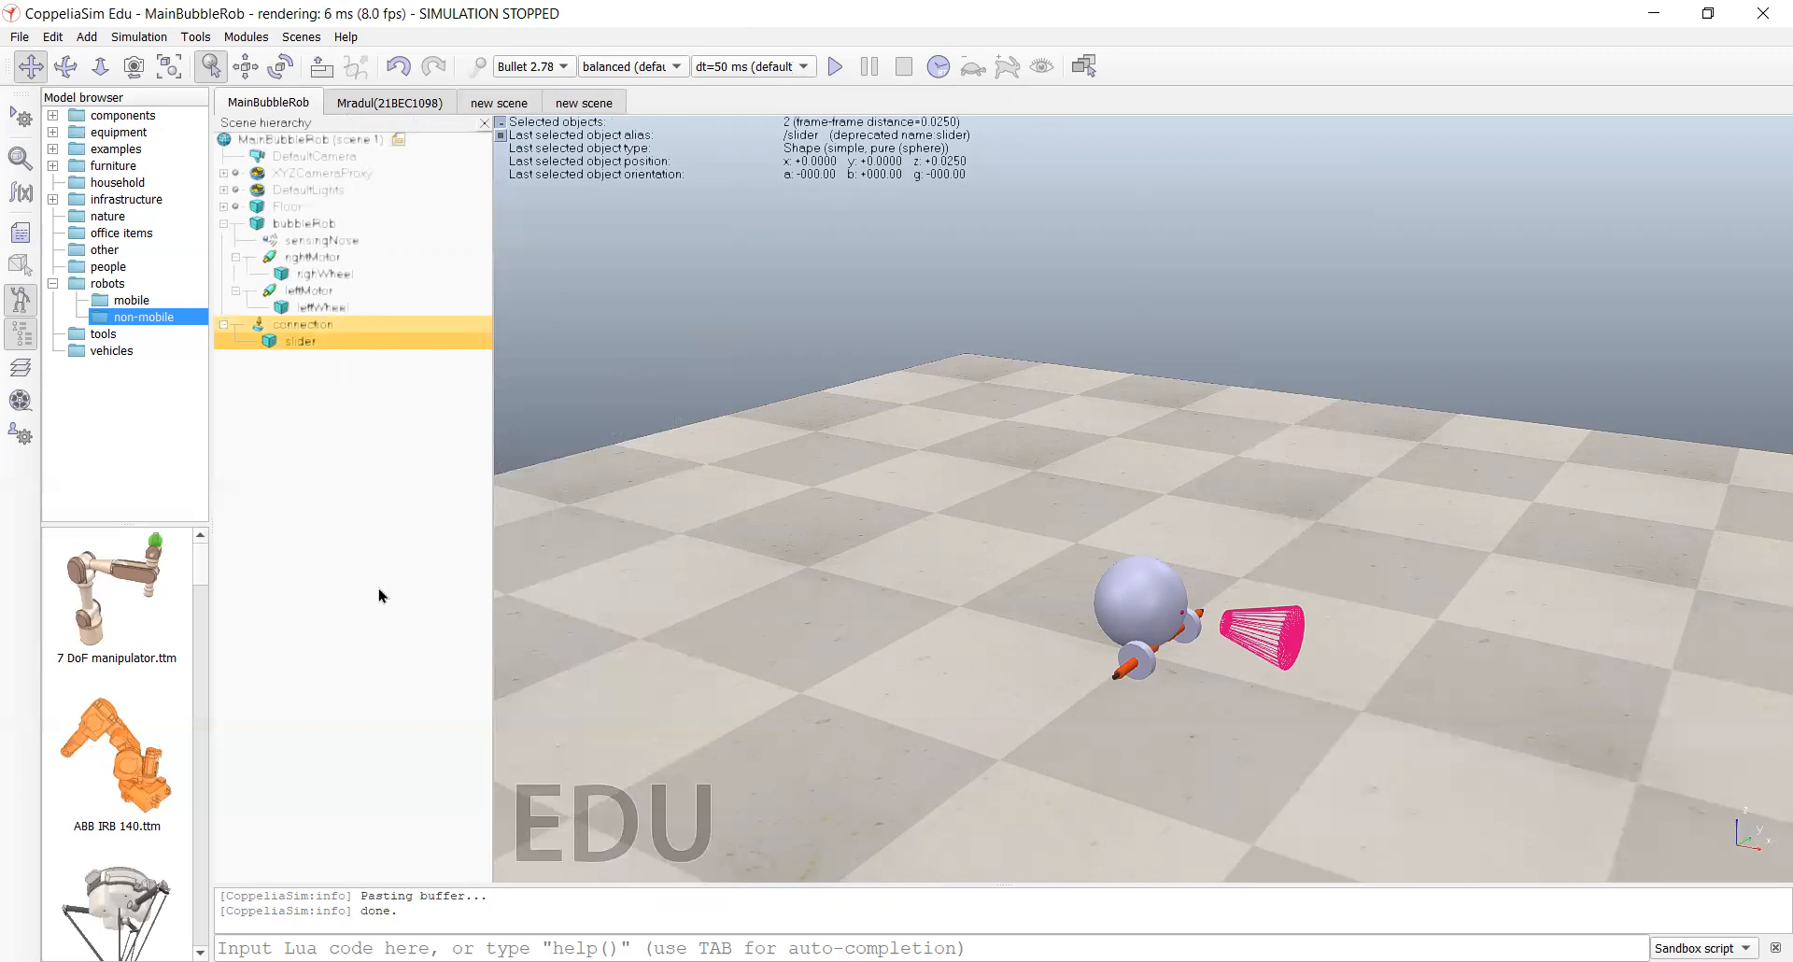
pyautogui.click(368, 441)
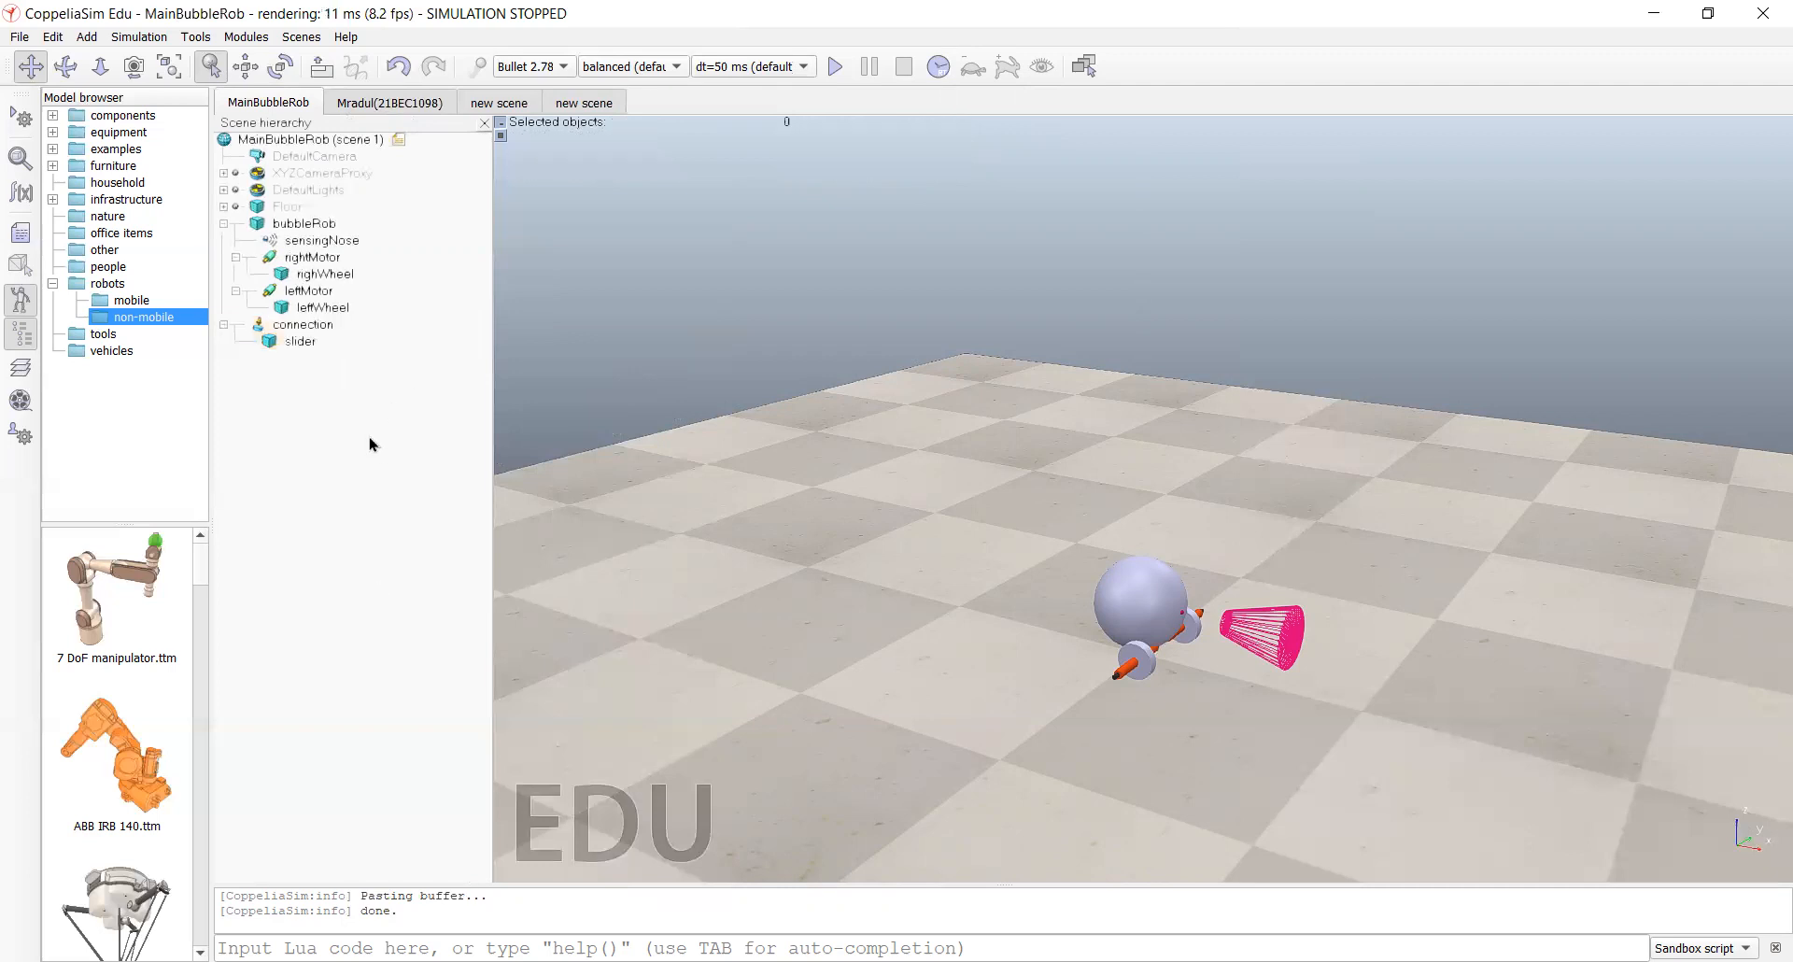
# Step: Set the pasted connection's X-coordinate relative to the world to -0.07 m and close the position settings
pyautogui.click(304, 327)
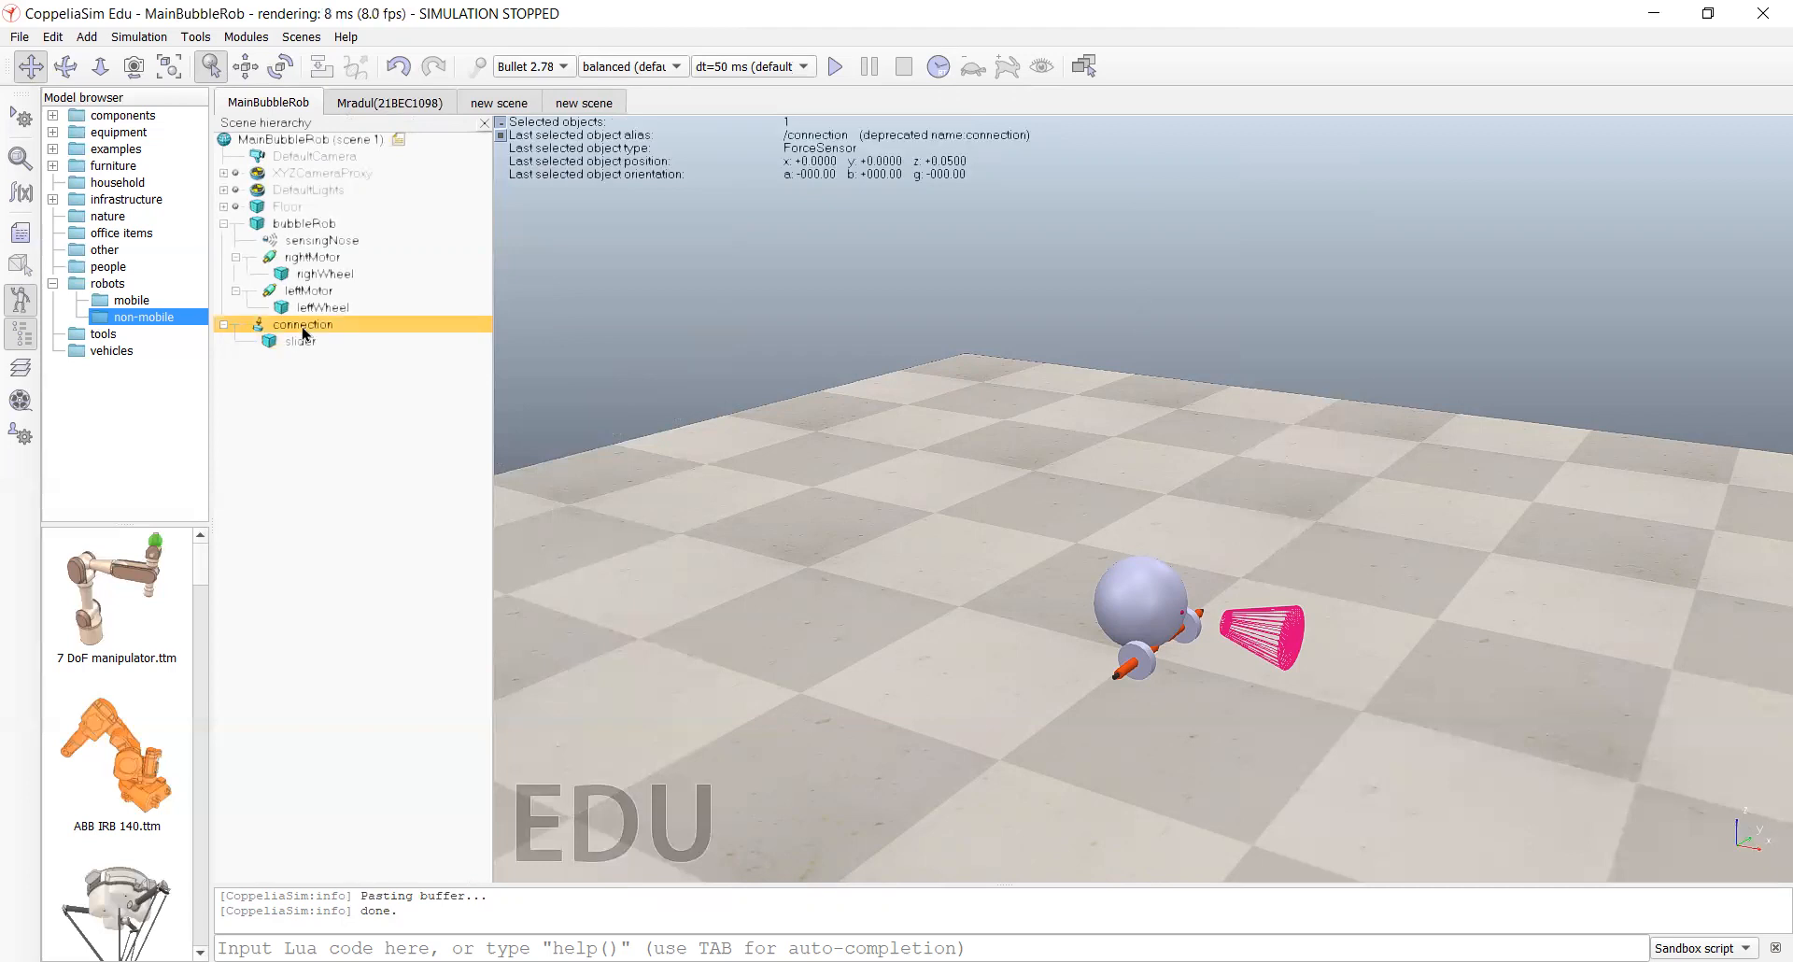
pyautogui.click(245, 67)
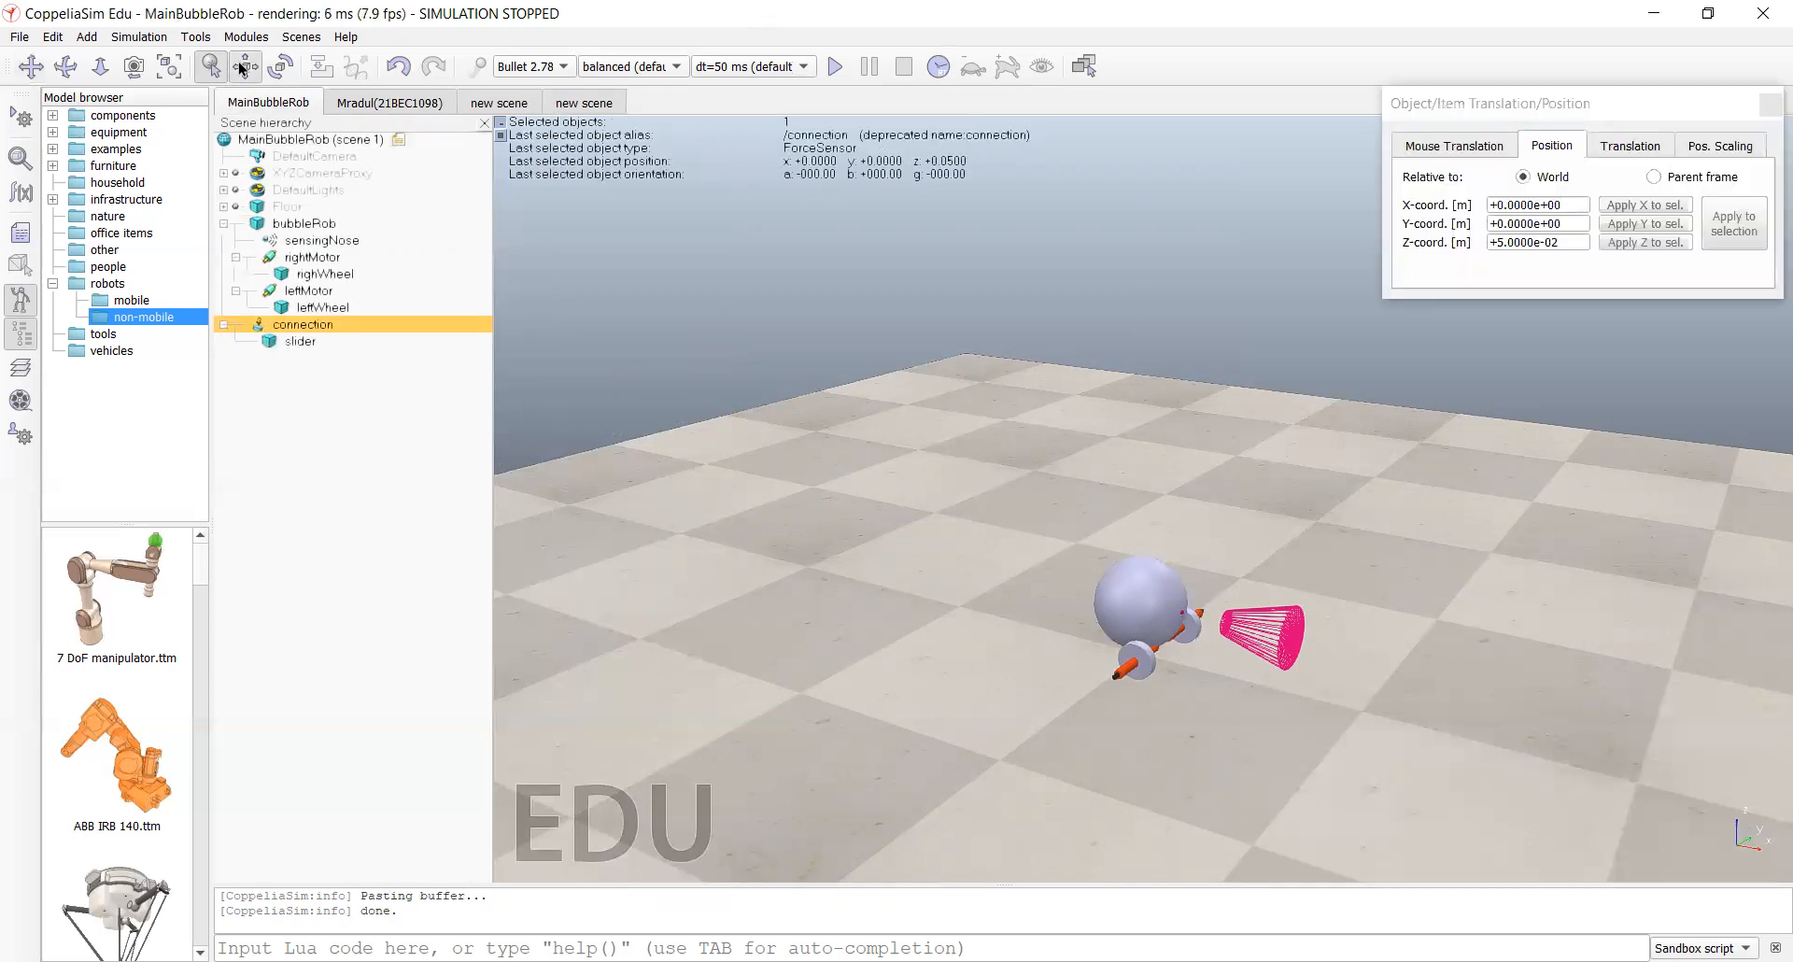
pyautogui.click(1566, 204)
pyautogui.press('BackSpace')
pyautogui.press('BackSpace')
pyautogui.press('BackSpace')
pyautogui.press('BackSpace')
pyautogui.press('BackSpace')
pyautogui.press('BackSpace')
pyautogui.press('BackSpace')
pyautogui.press('BackSpace')
pyautogui.press('BackSpace')
pyautogui.press('BackSpace')
pyautogui.press('BackSpace')
pyautogui.write('-0.')
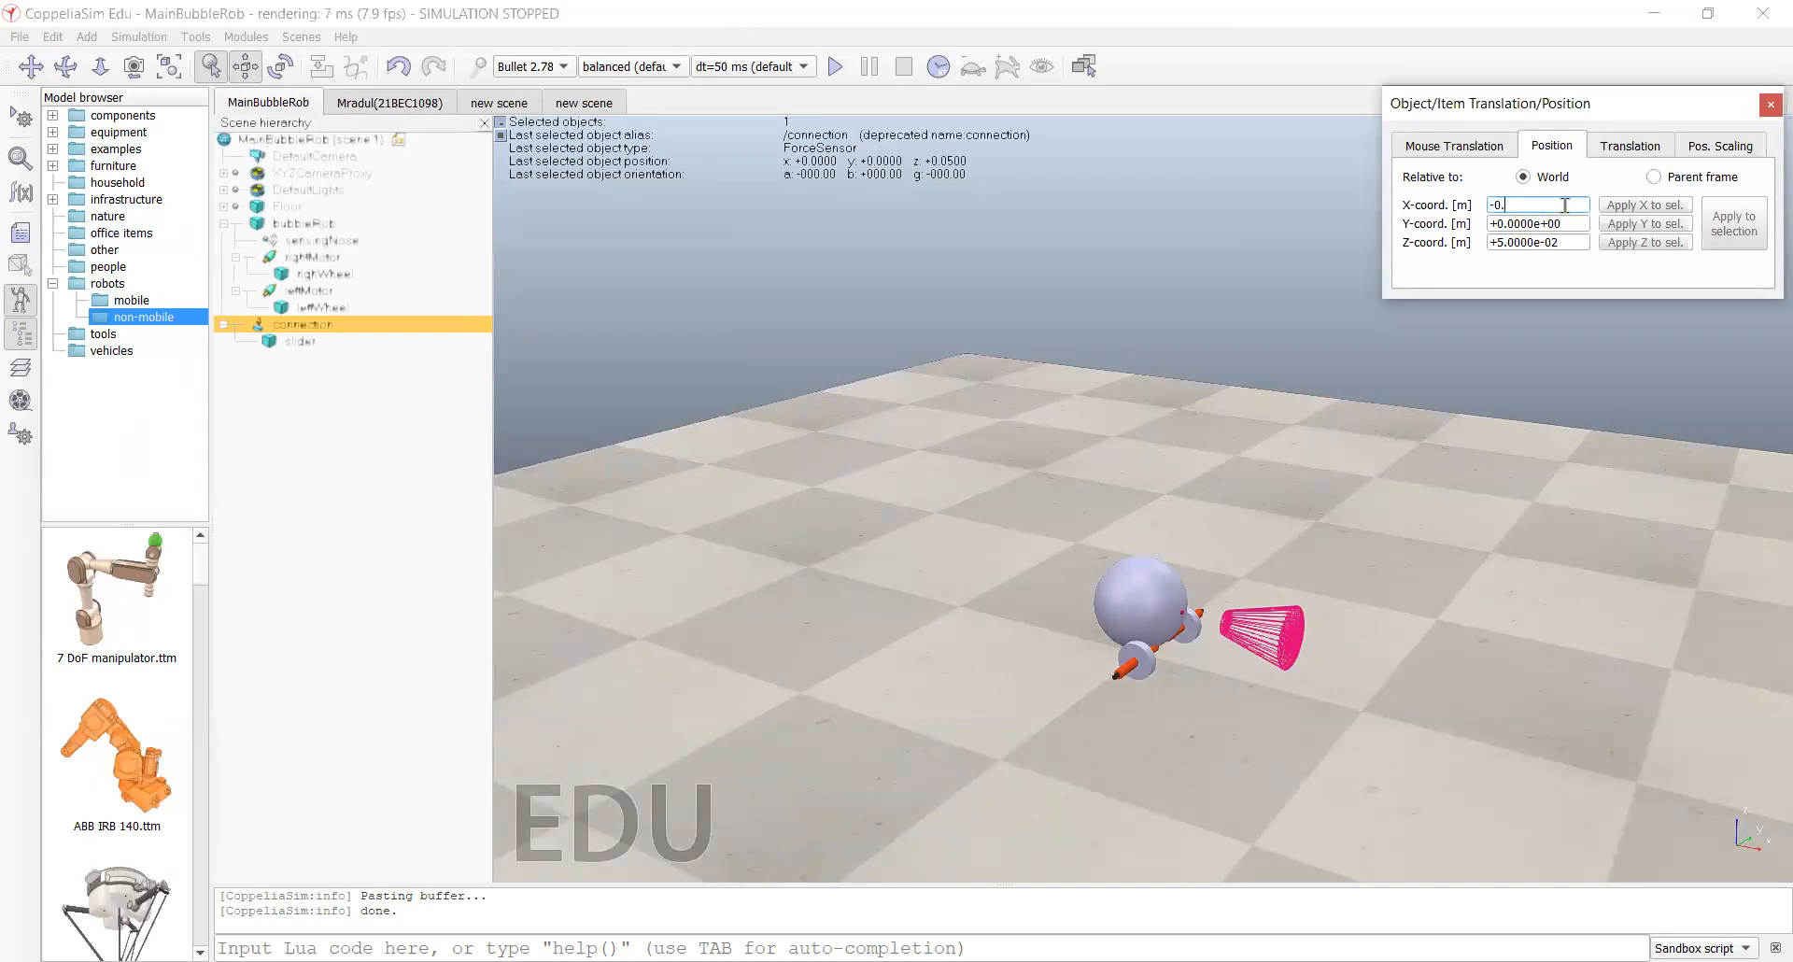
pyautogui.write('07')
pyautogui.click(1566, 225)
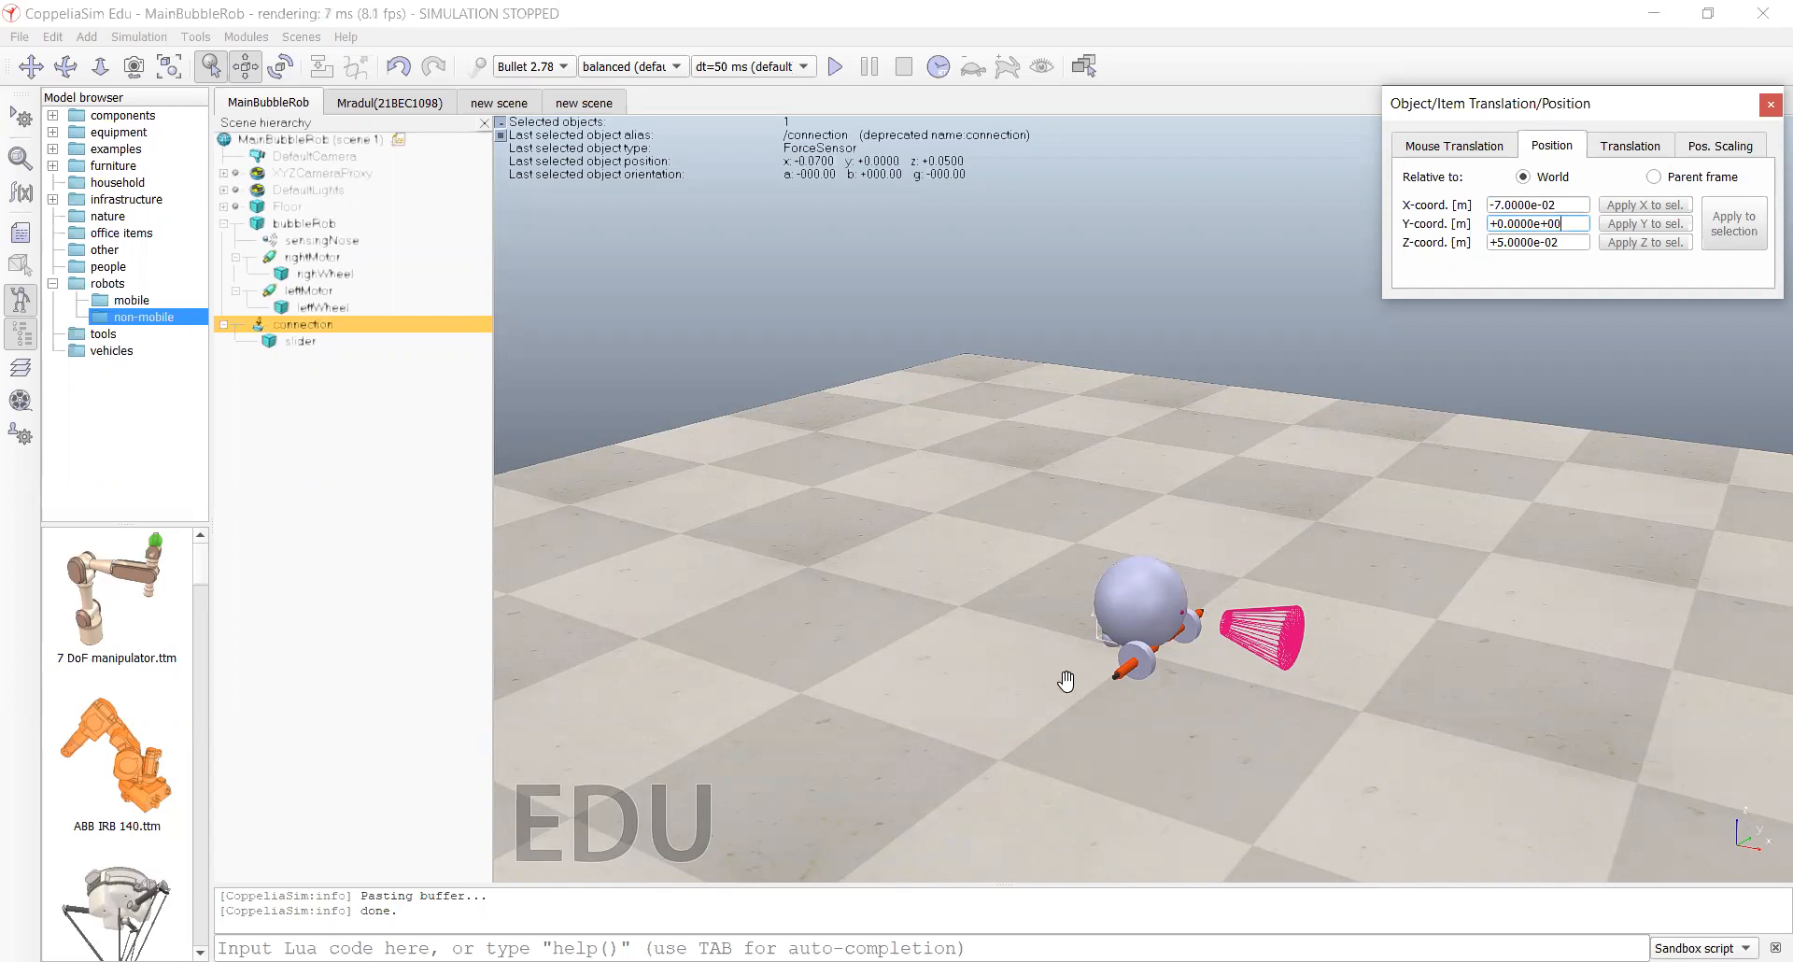
pyautogui.click(1766, 110)
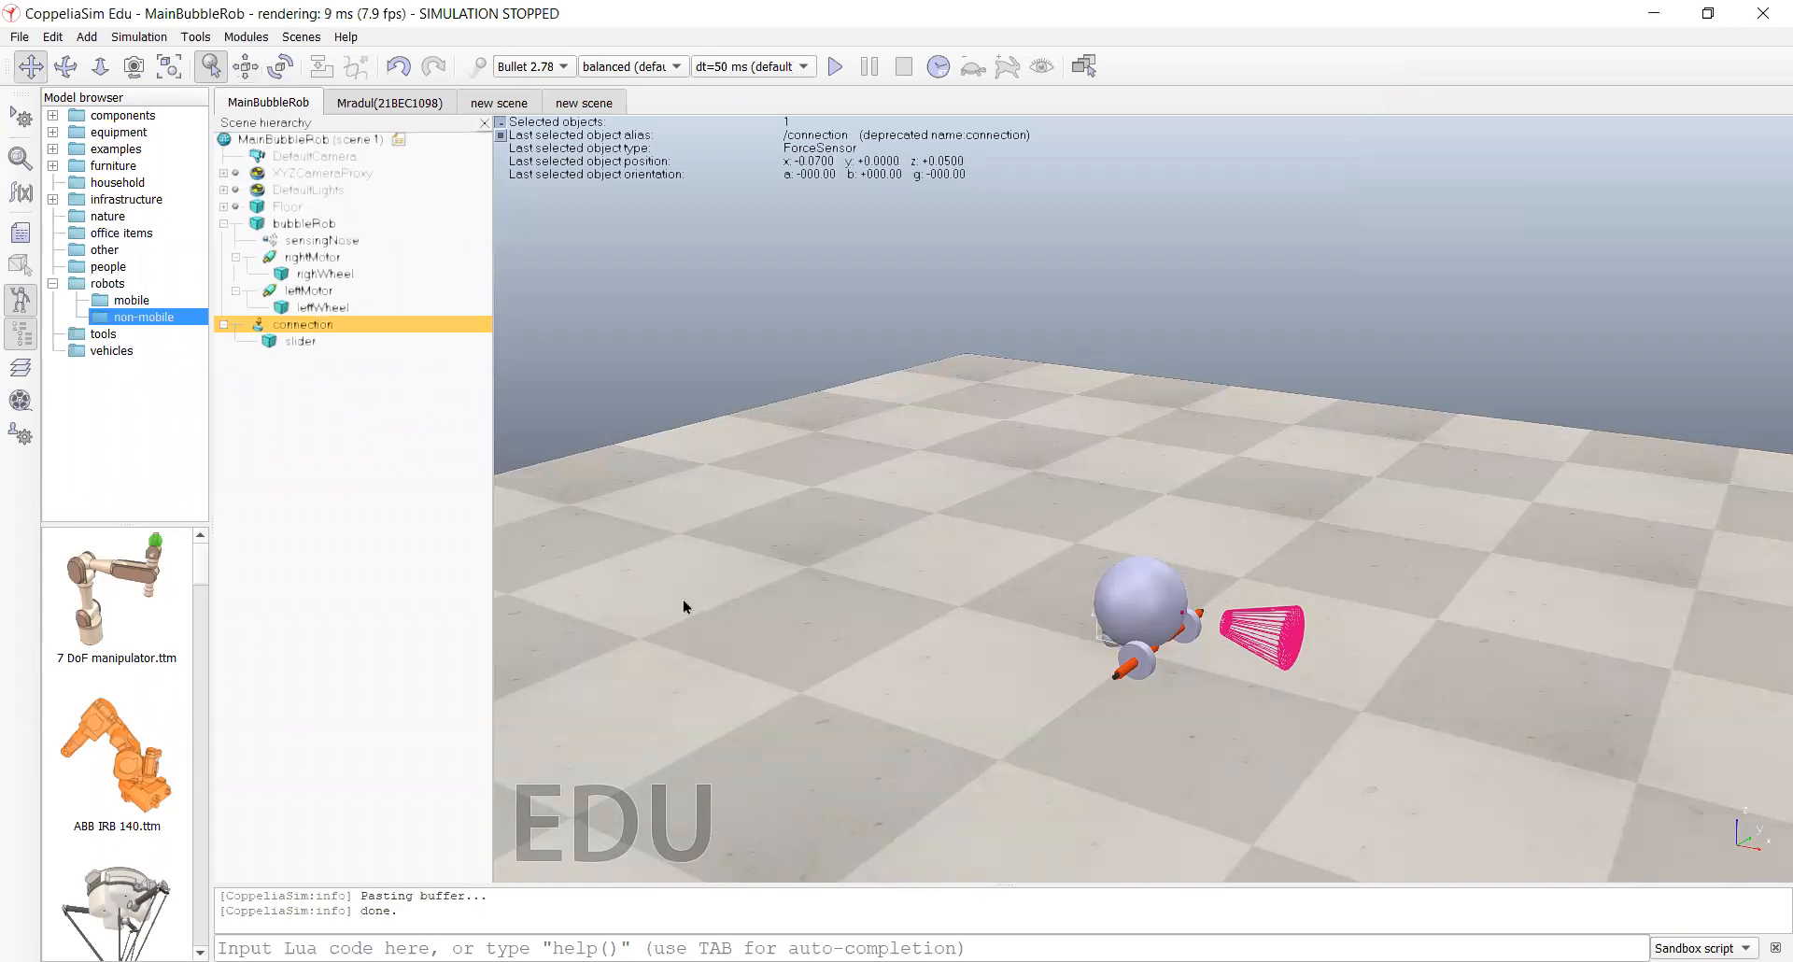
# Step: Make bubbleRob the parent of connection in the scene hierarchy
pyautogui.keyDown('ctrl'); pyautogui.click(322, 226); pyautogui.keyUp('ctrl')
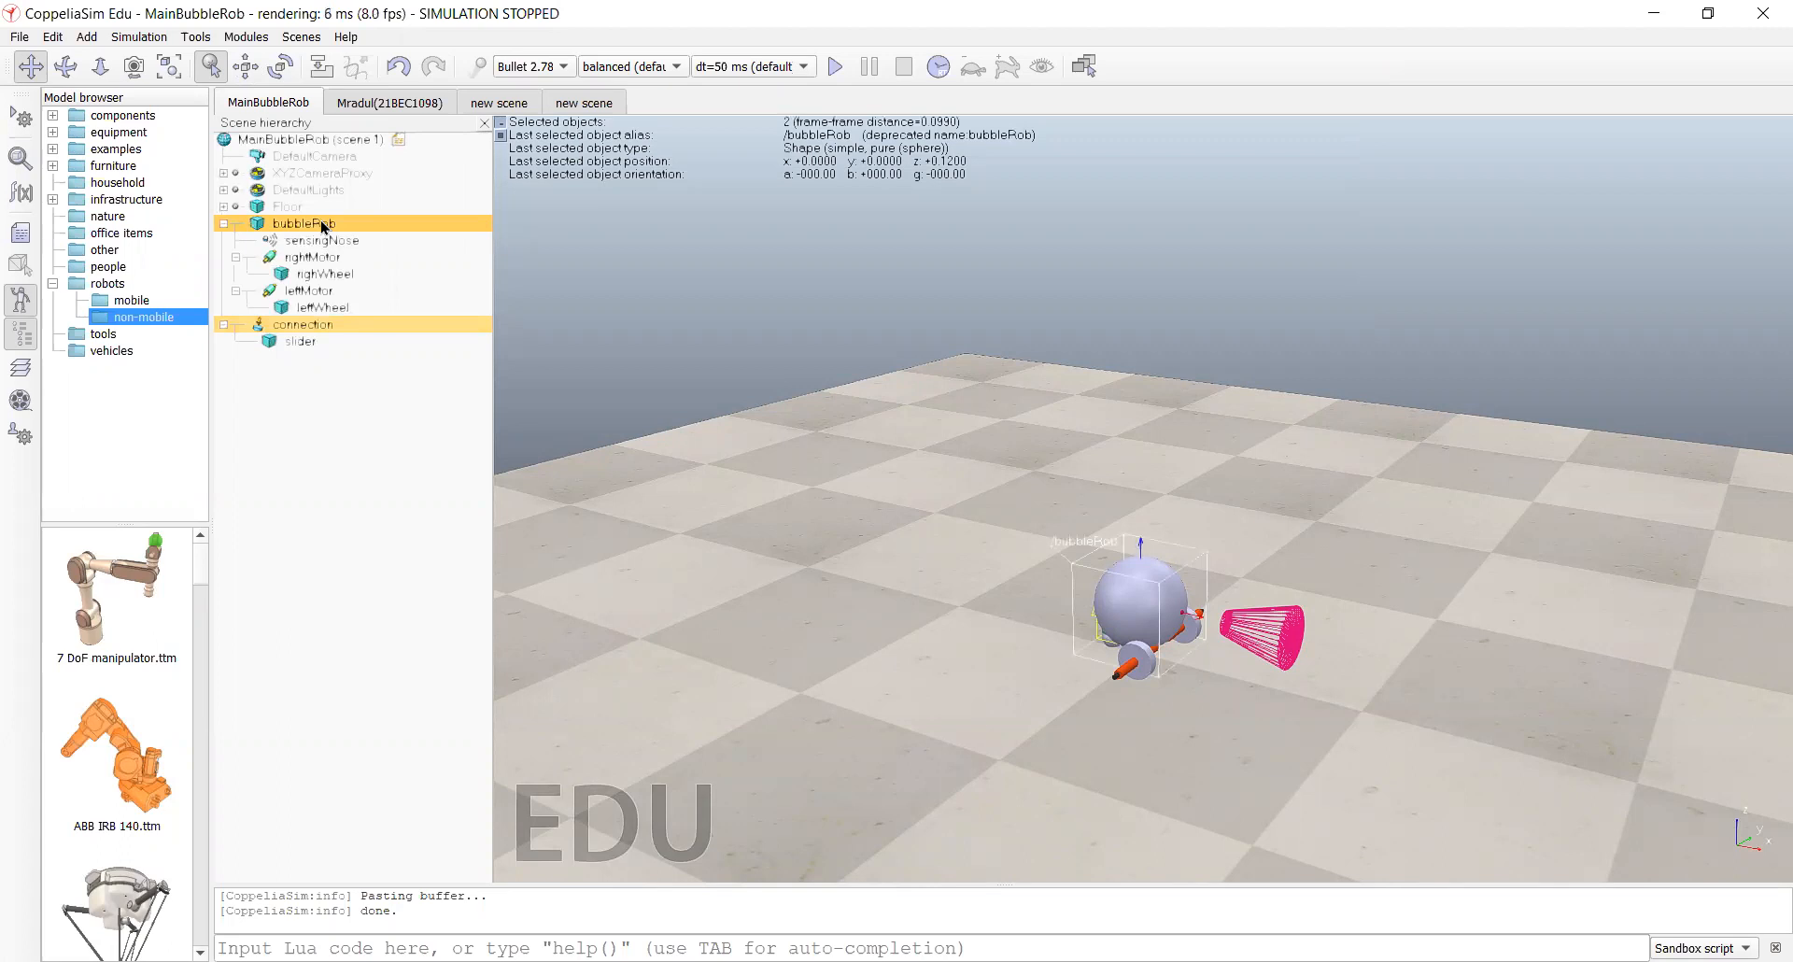
pyautogui.rightClick(323, 226)
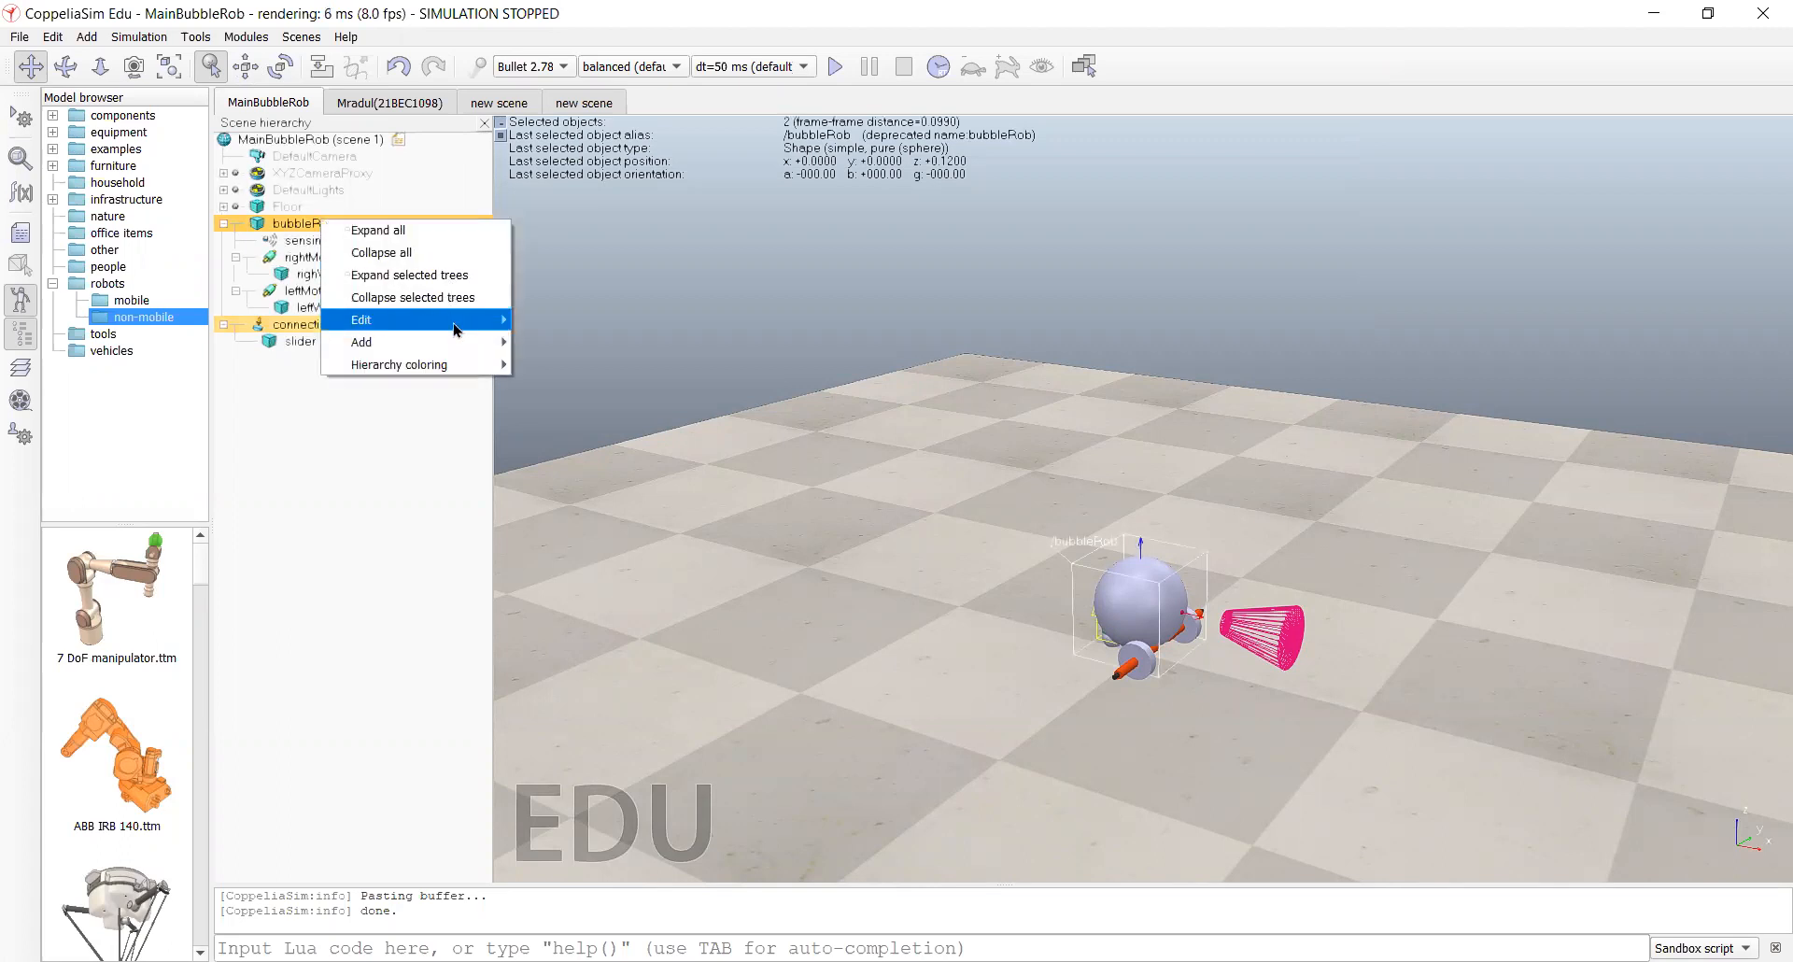
pyautogui.moveTo(469, 331)
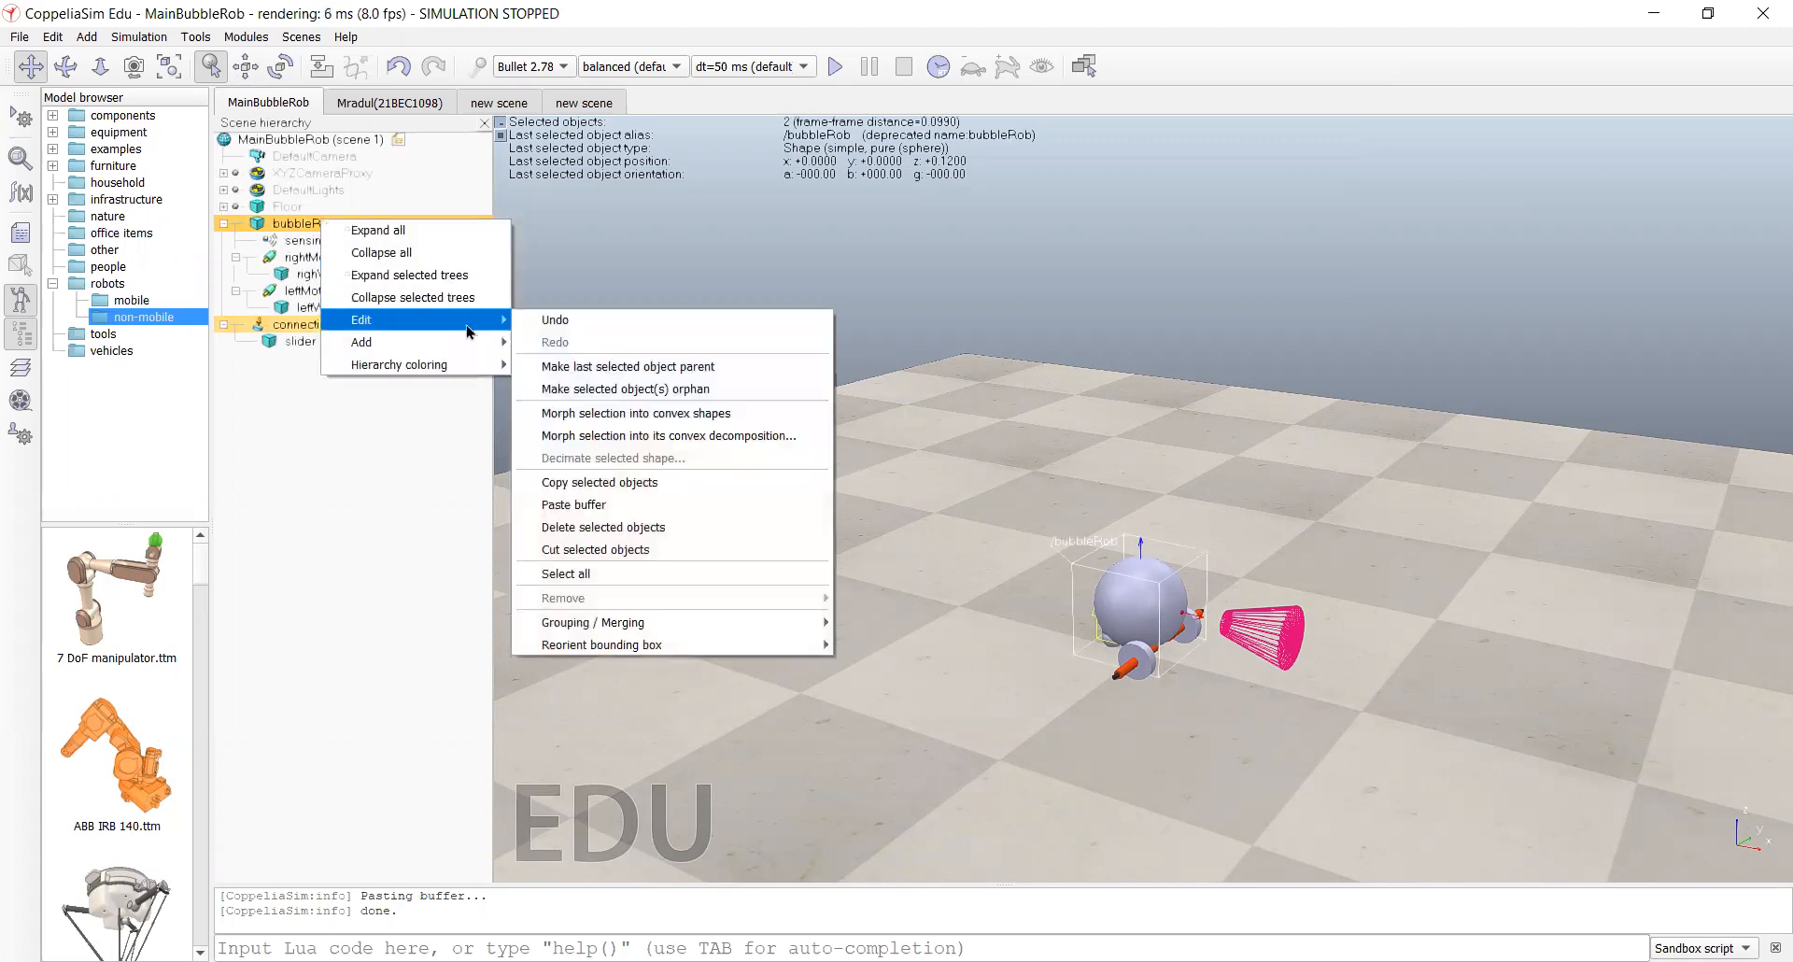
pyautogui.click(577, 366)
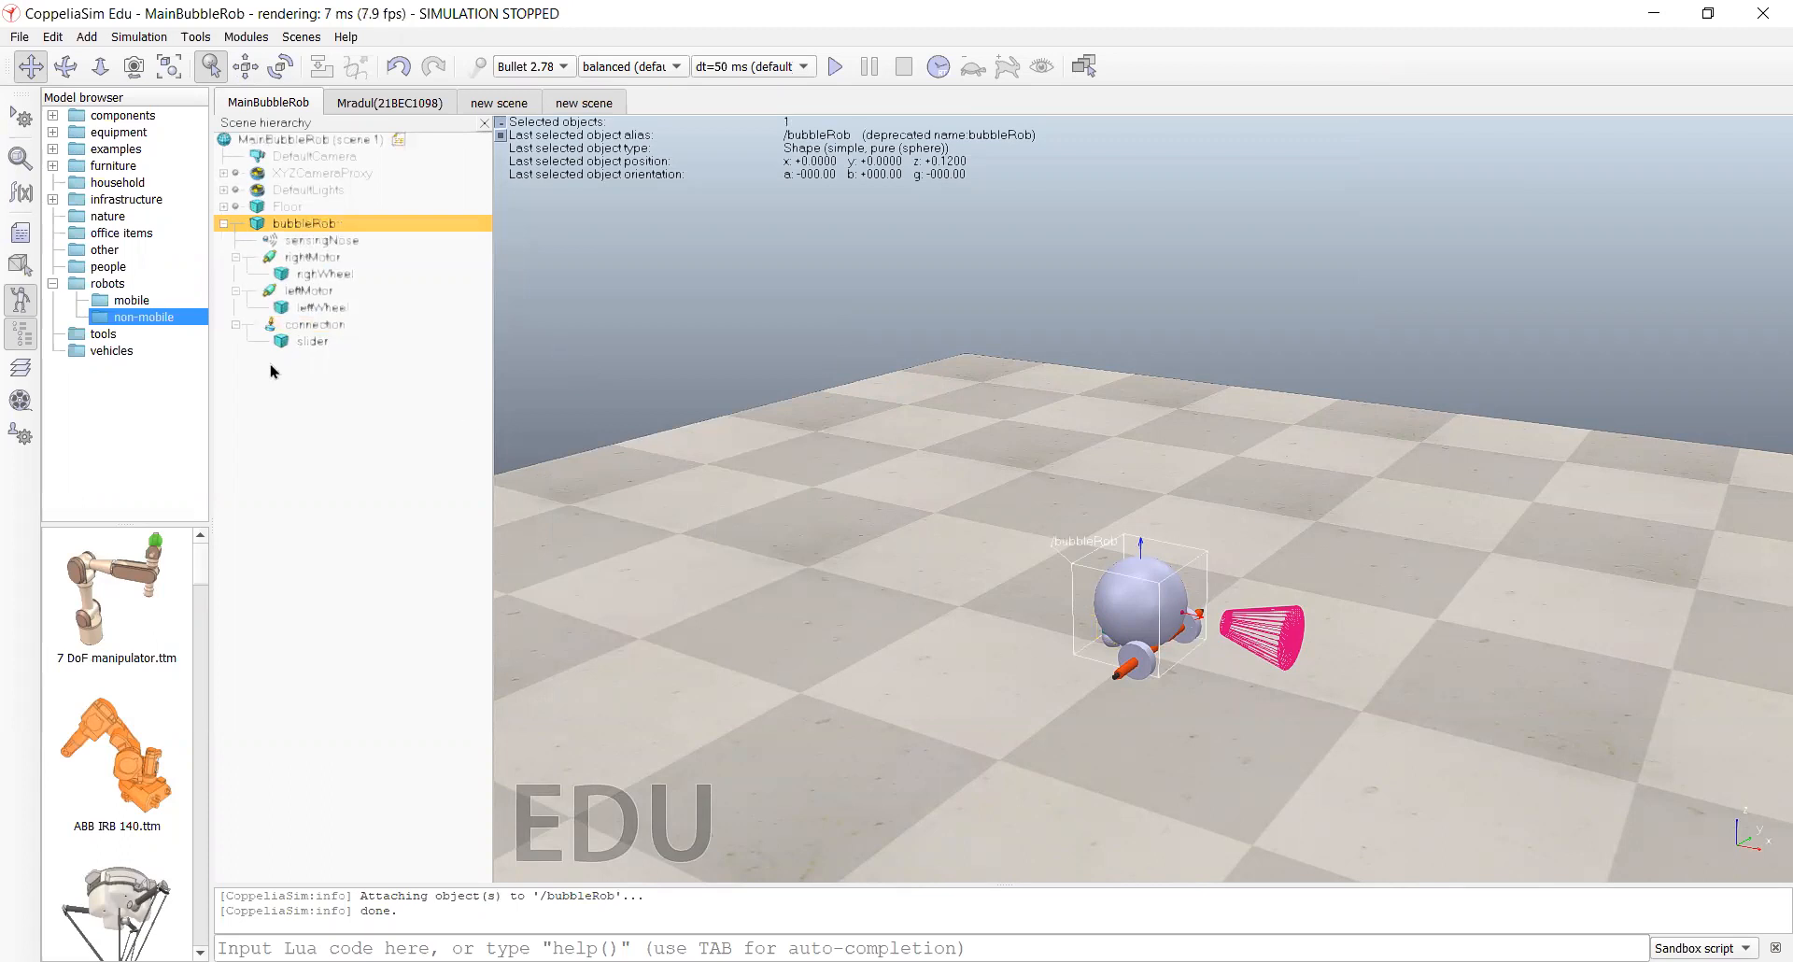
pyautogui.click(374, 472)
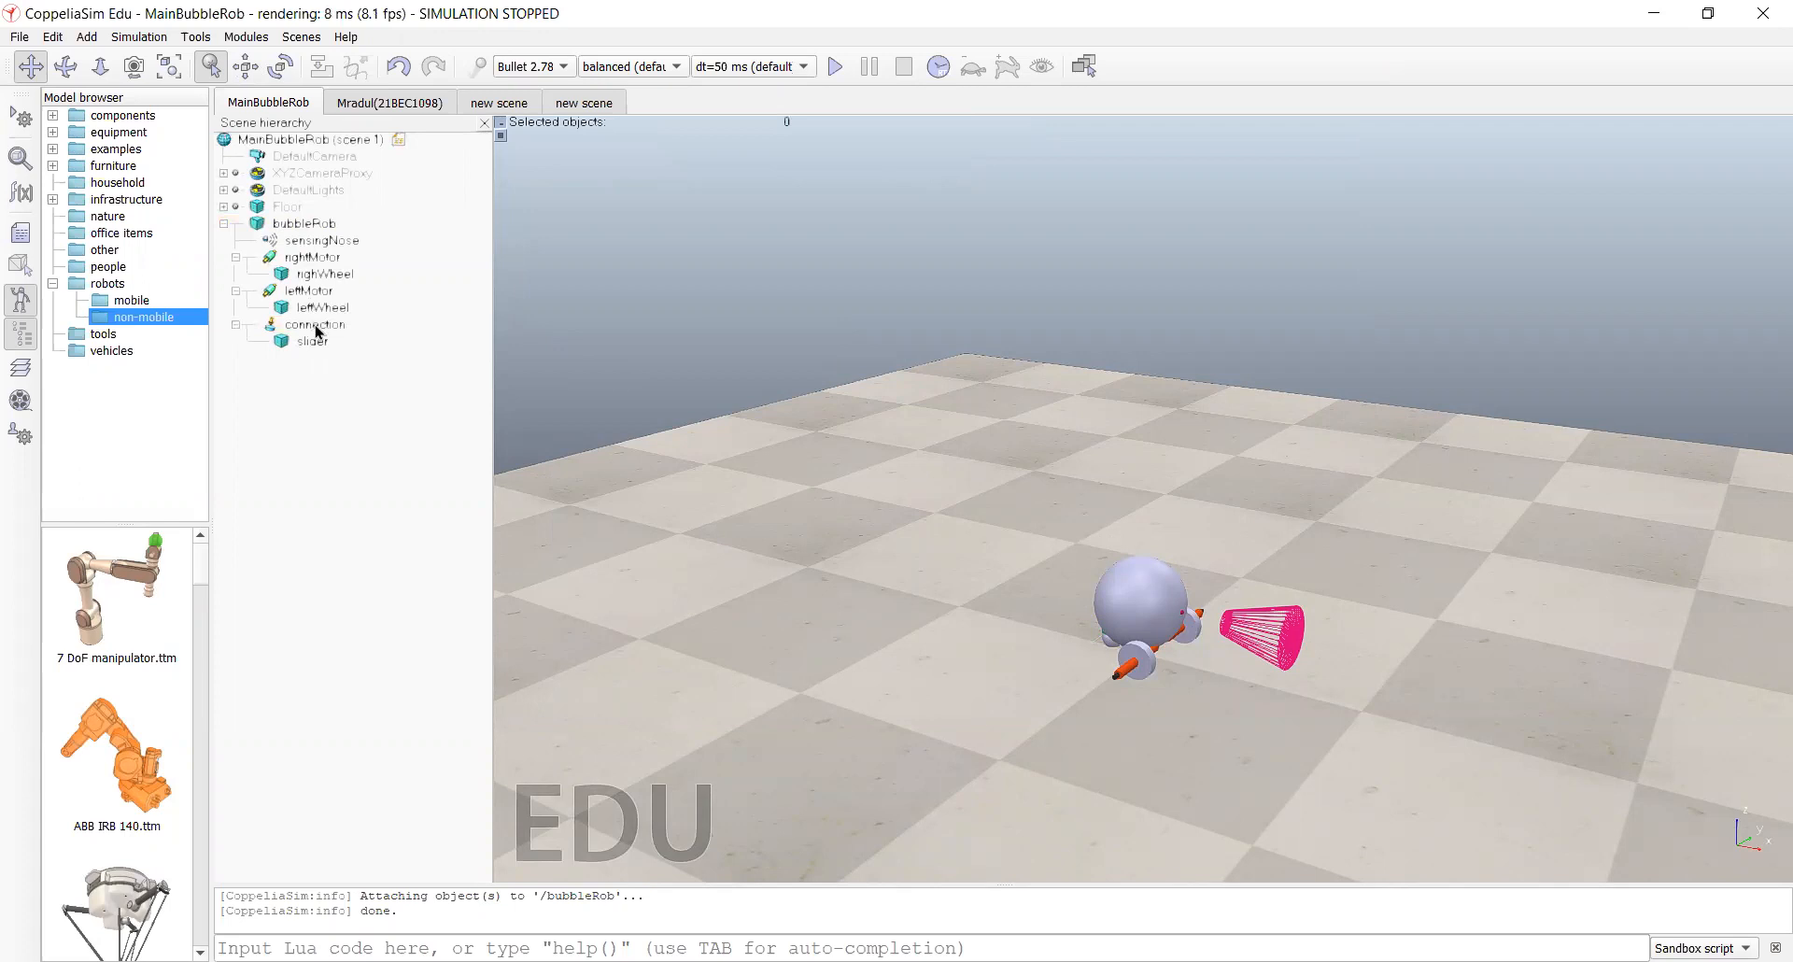
pyautogui.click(322, 242)
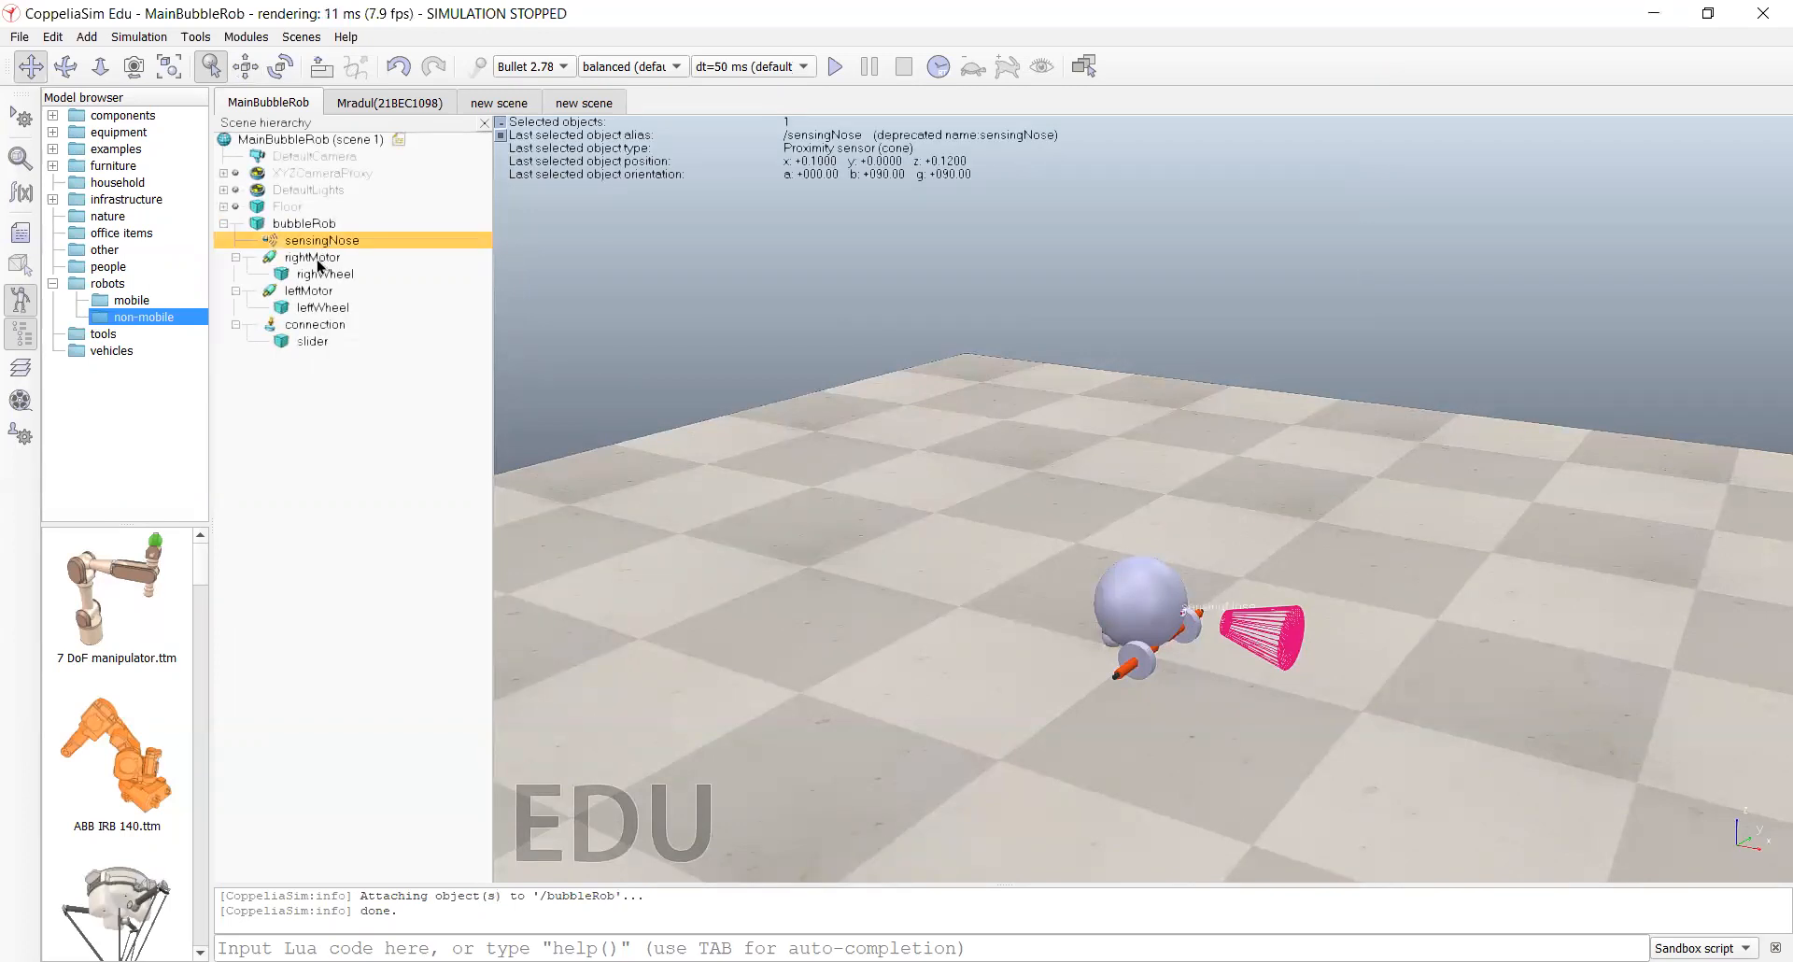
# Step: Run the simulation of the assembled robot with no object selected, then pause and stop it
pyautogui.click(318, 260)
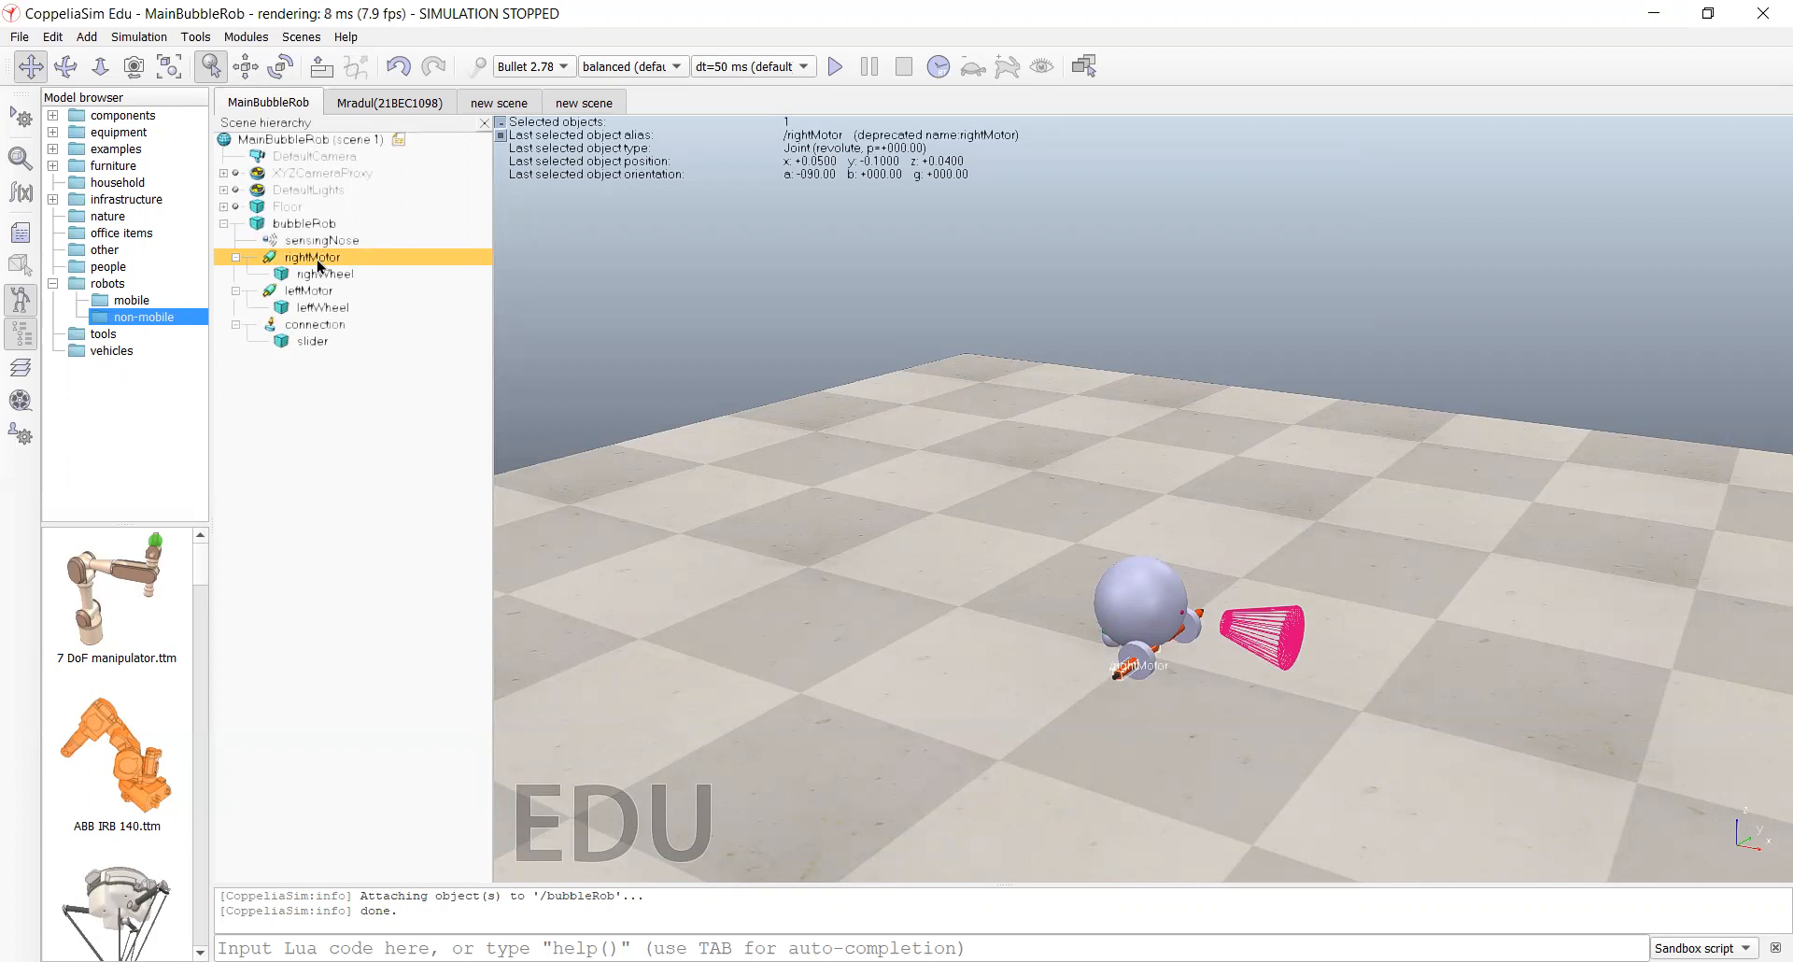
pyautogui.click(788, 217)
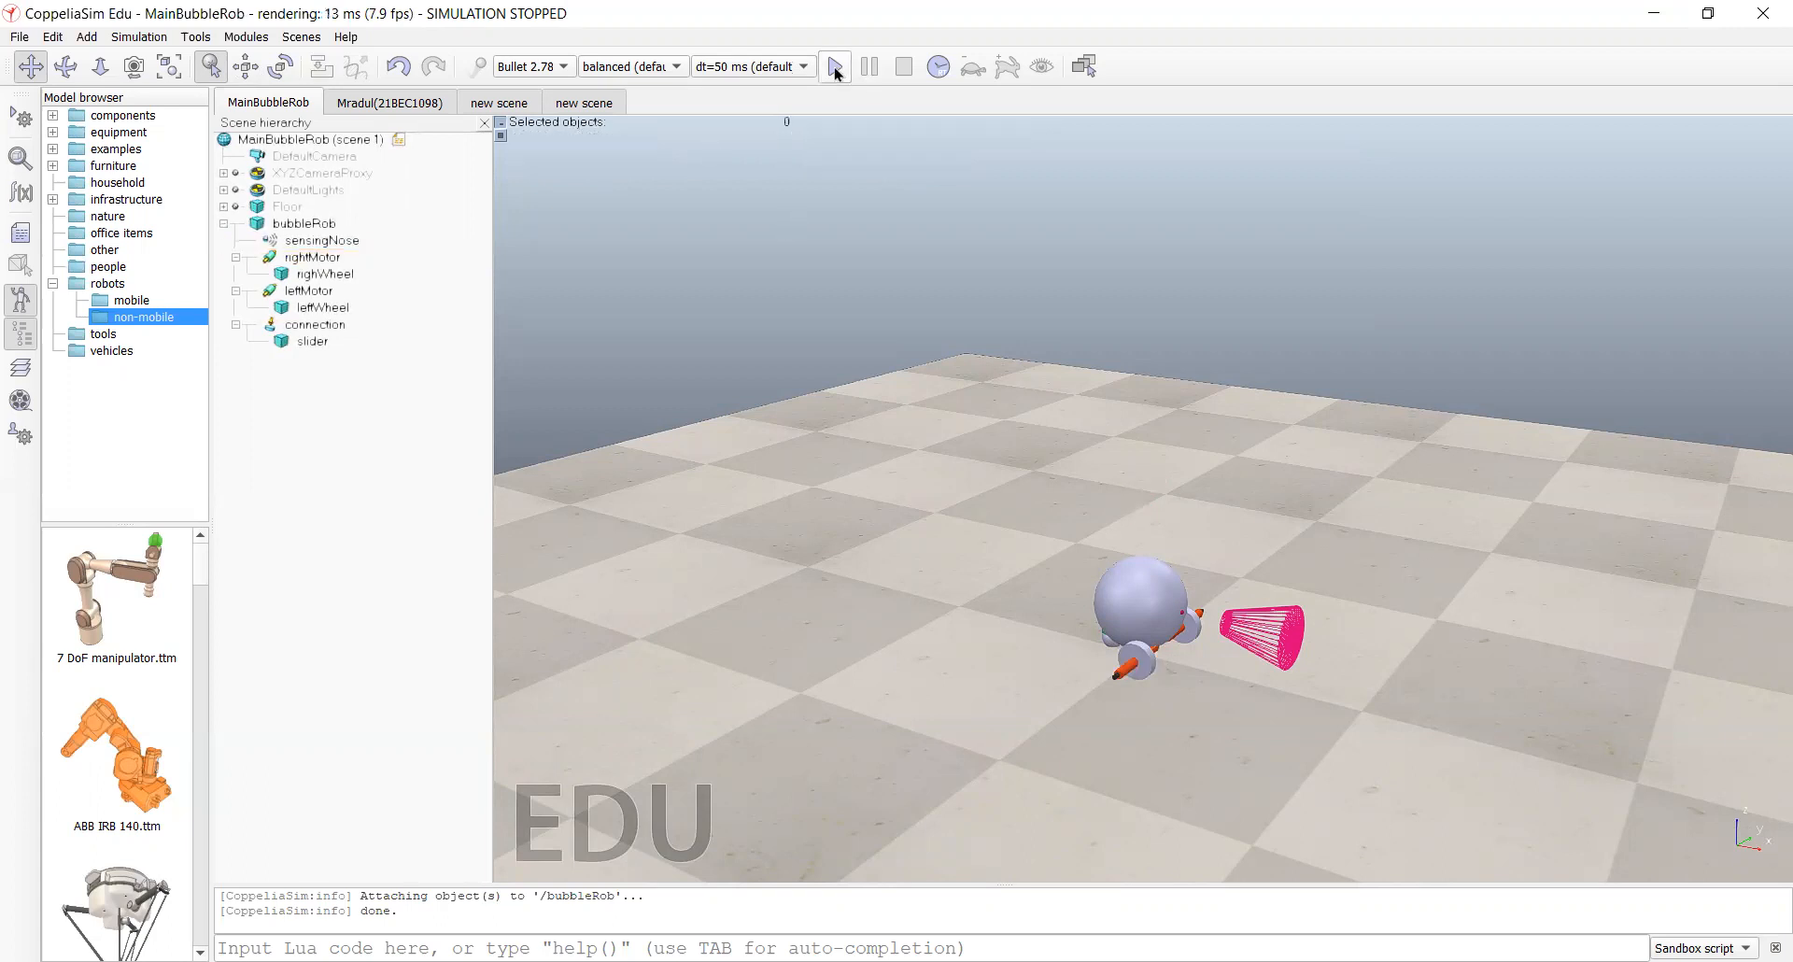
pyautogui.click(835, 67)
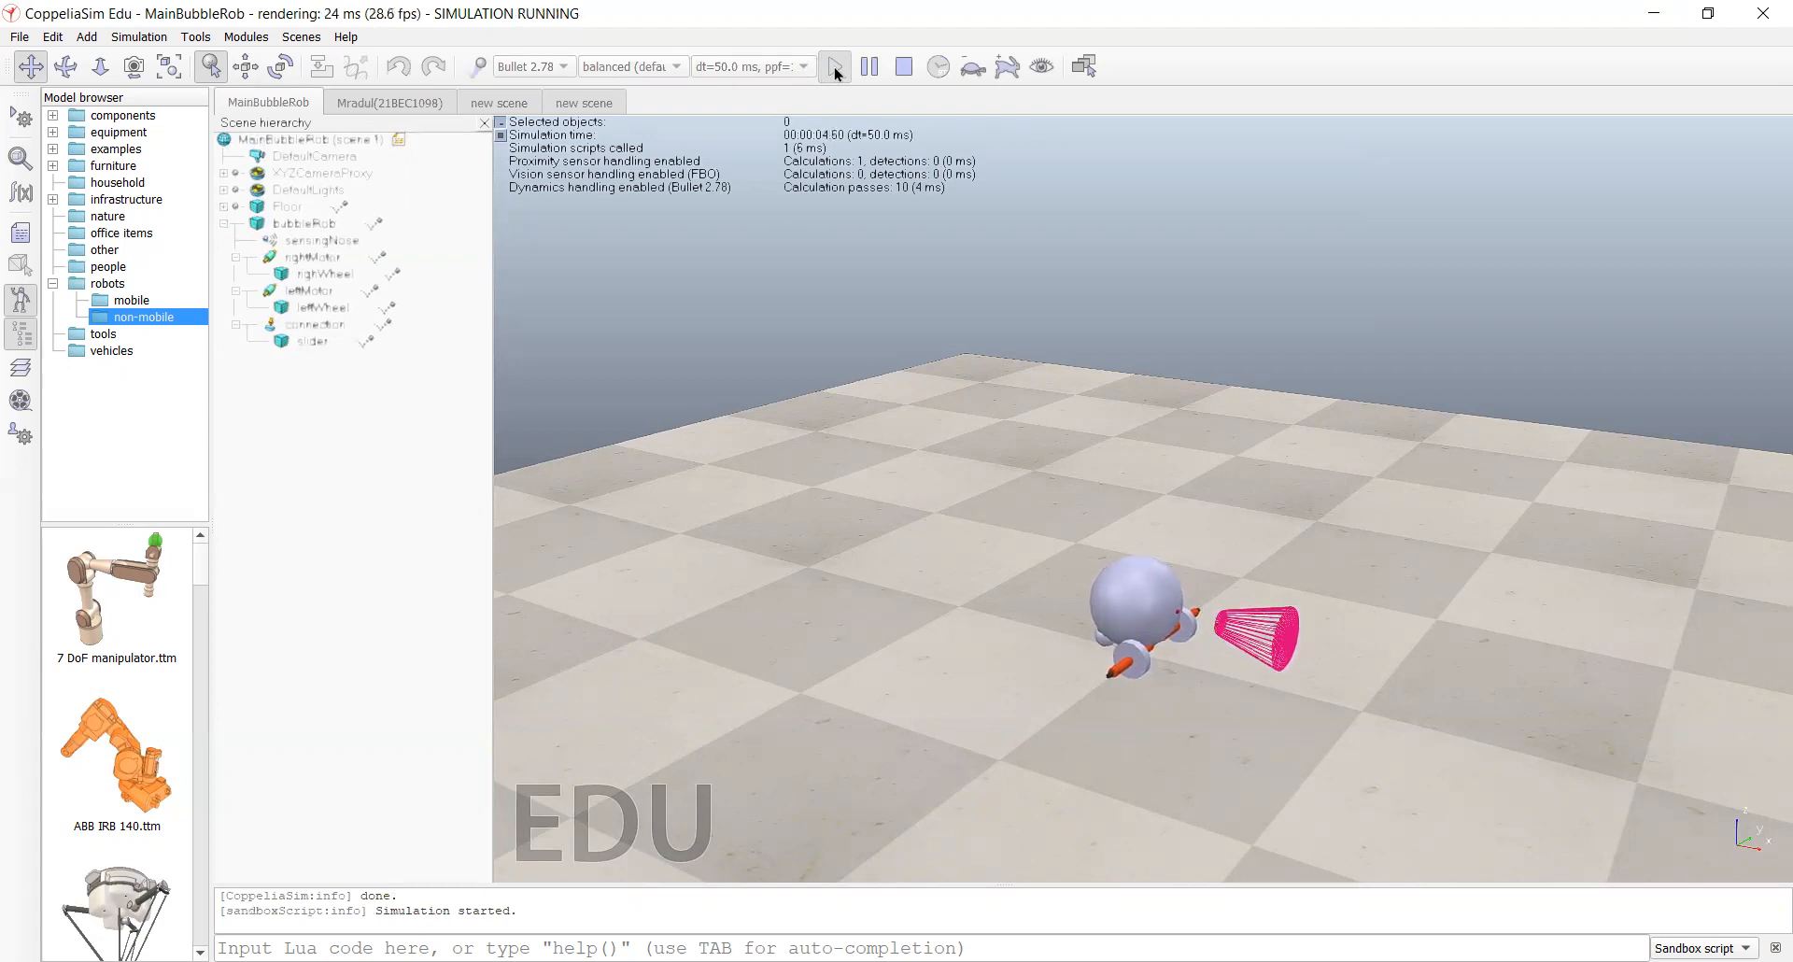
pyautogui.click(875, 70)
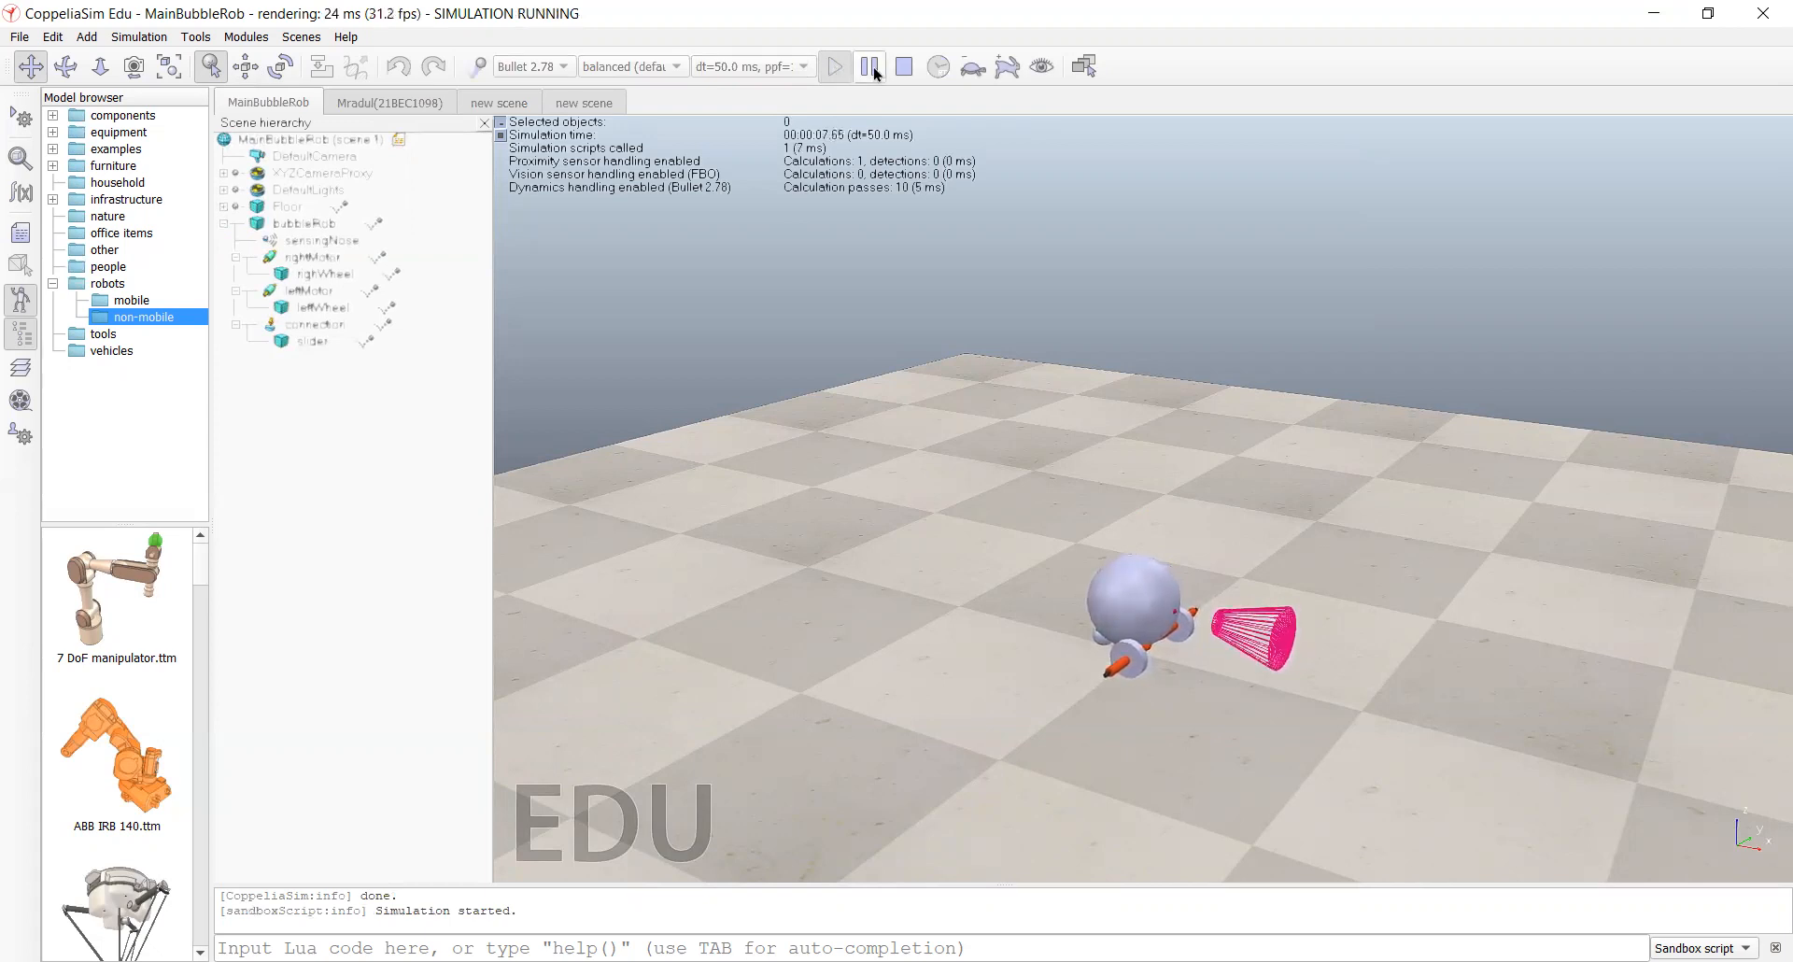
pyautogui.click(903, 67)
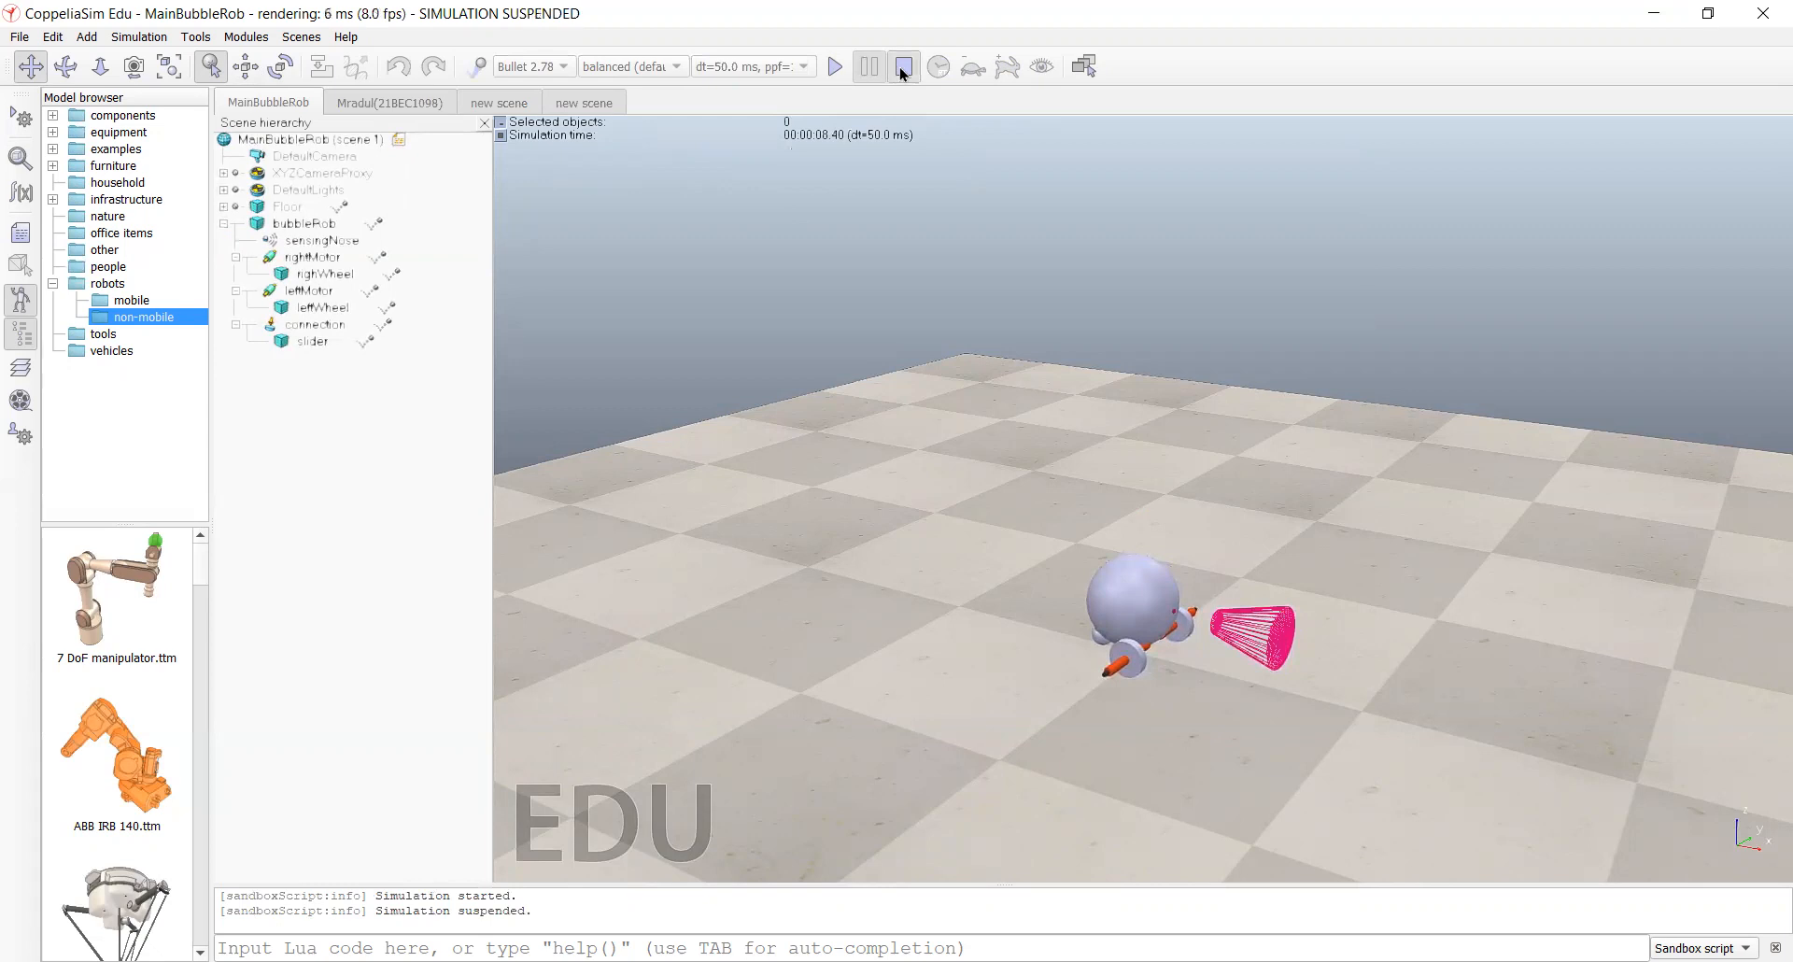
# Step: Set rightMotor's target velocity to 100 deg/s in its joint dynamic properties and close the settings
pyautogui.click(268, 262)
pyautogui.doubleClick(268, 262)
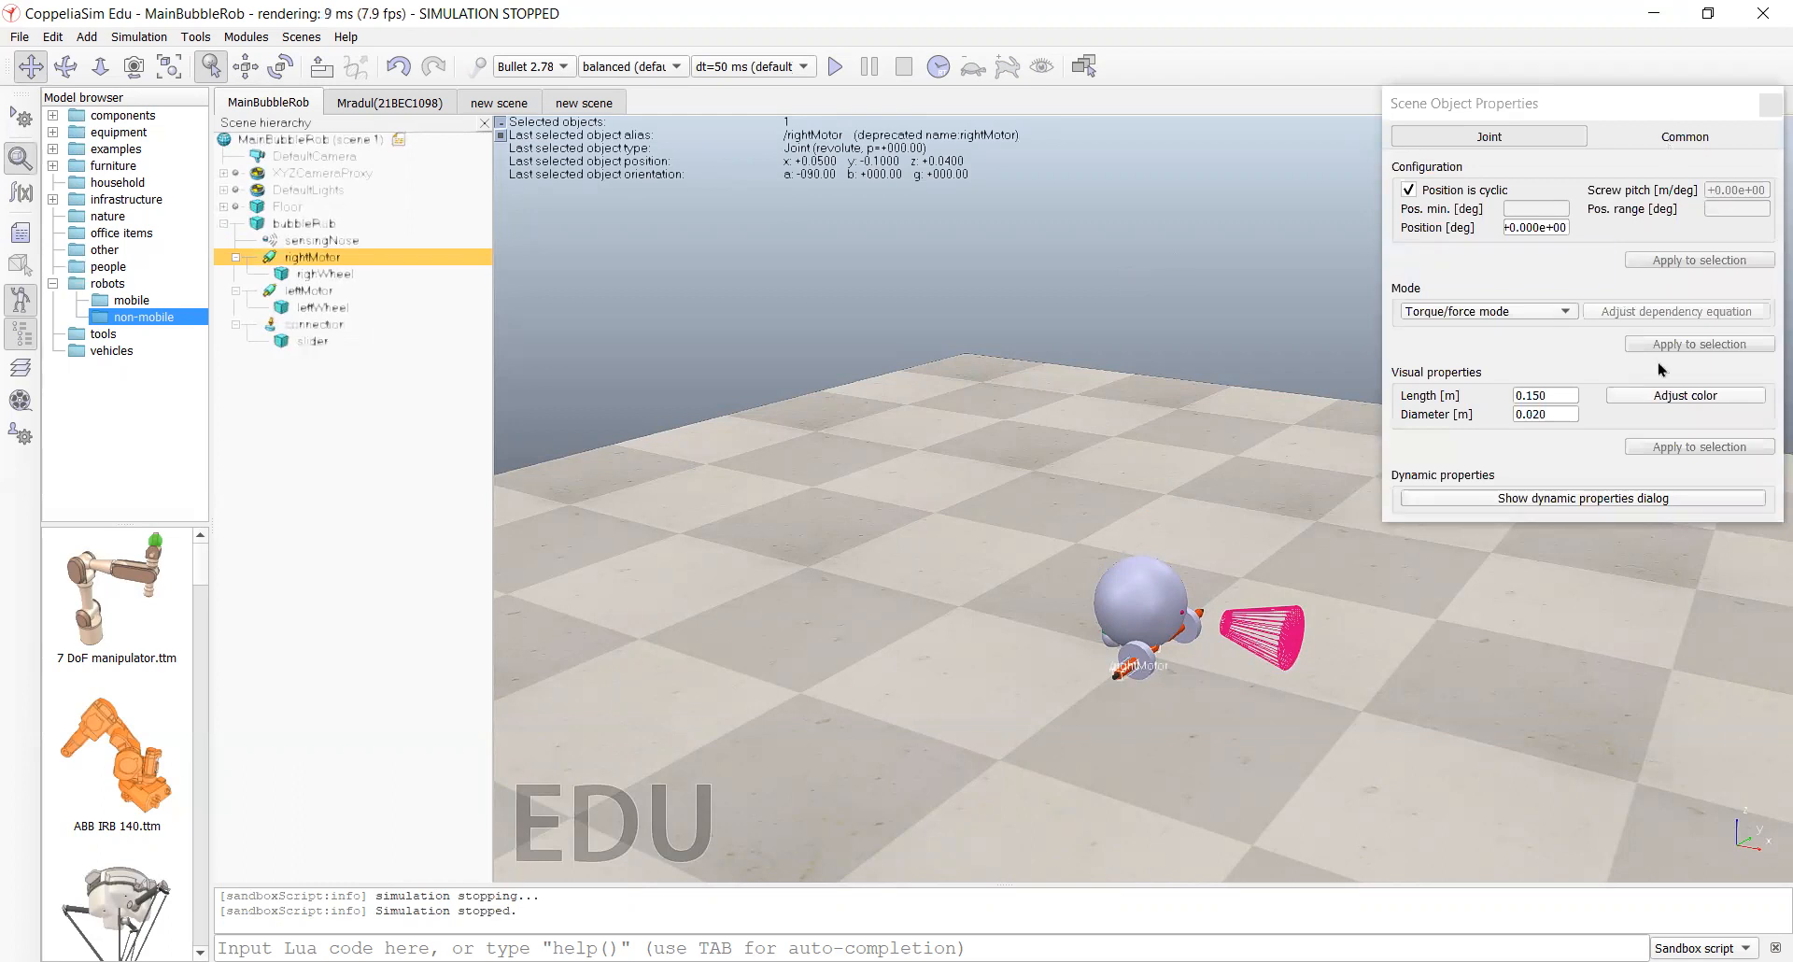
pyautogui.click(1602, 499)
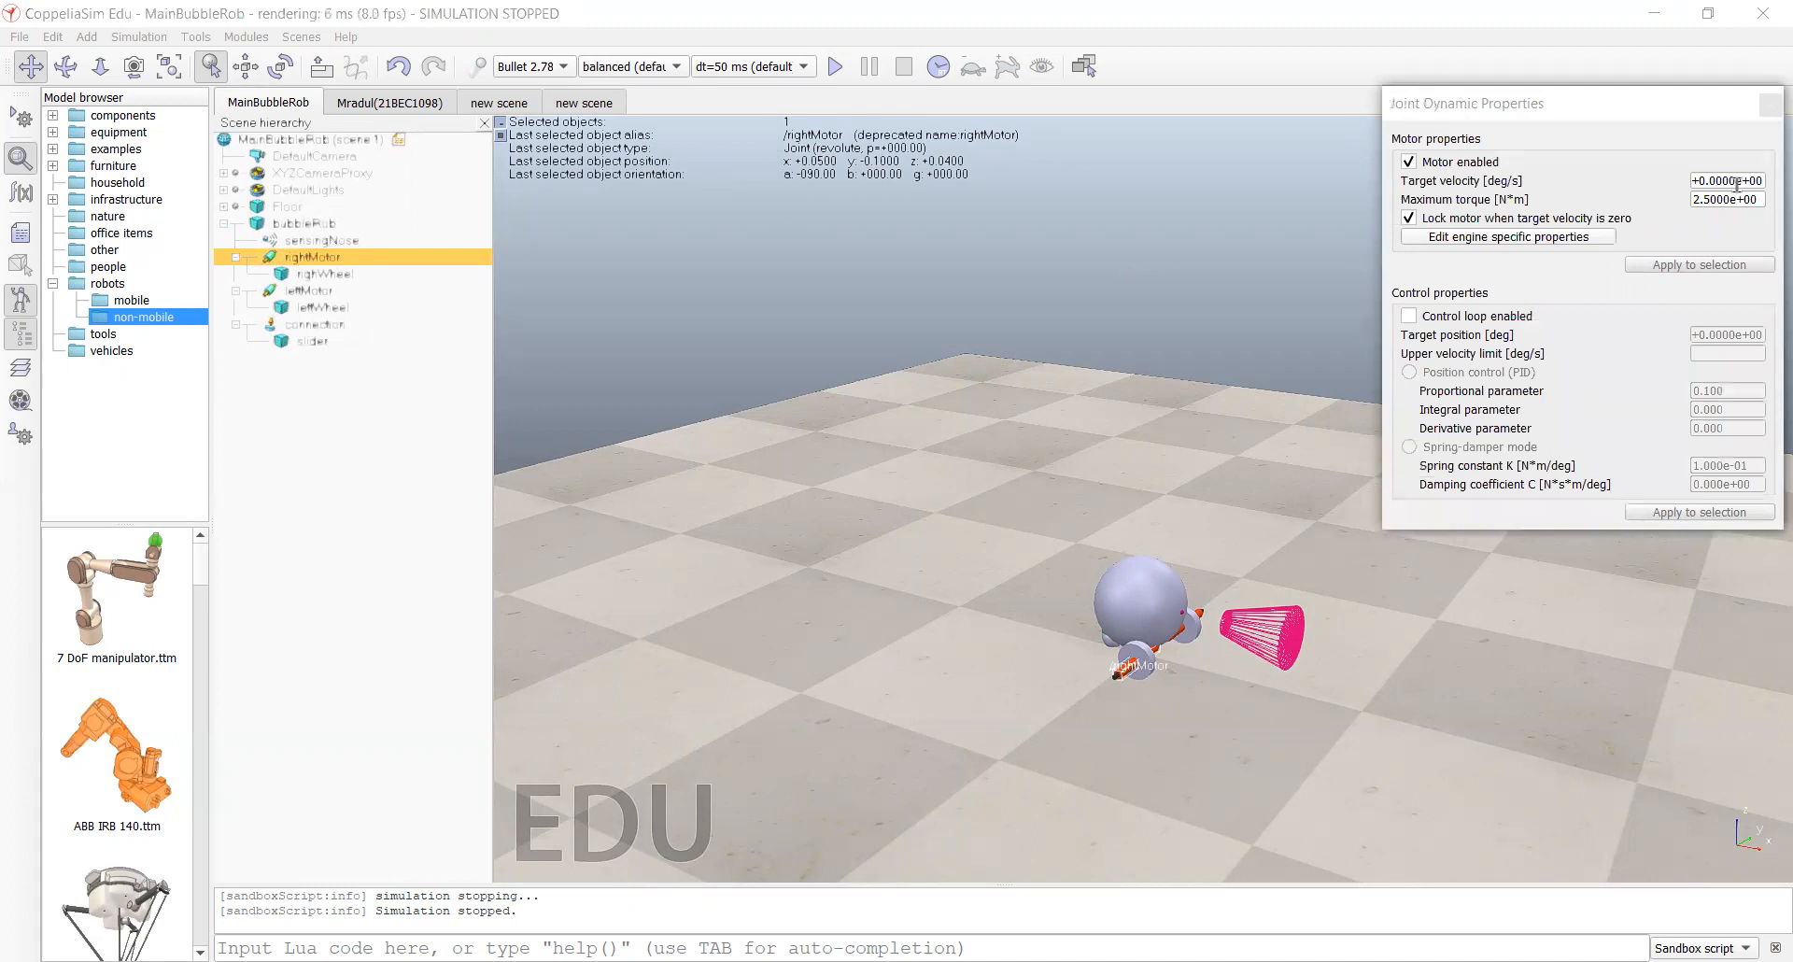
pyautogui.tripleClick(1738, 184)
pyautogui.write('100')
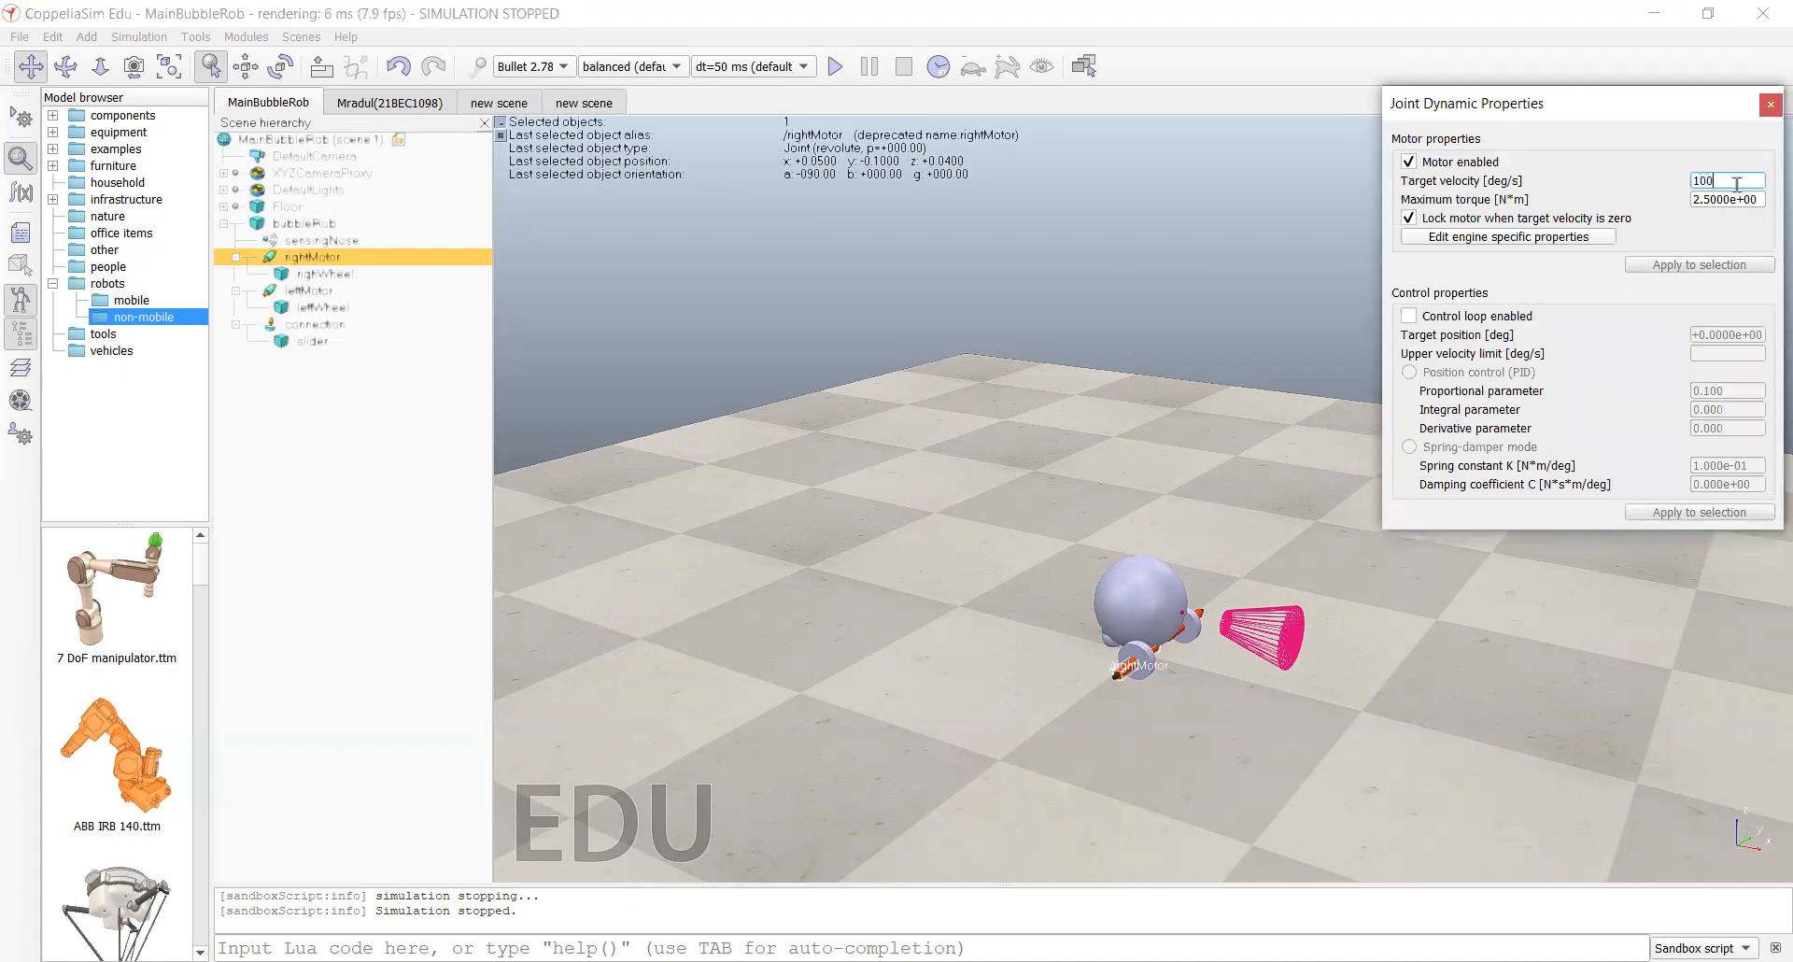
pyautogui.press('Return')
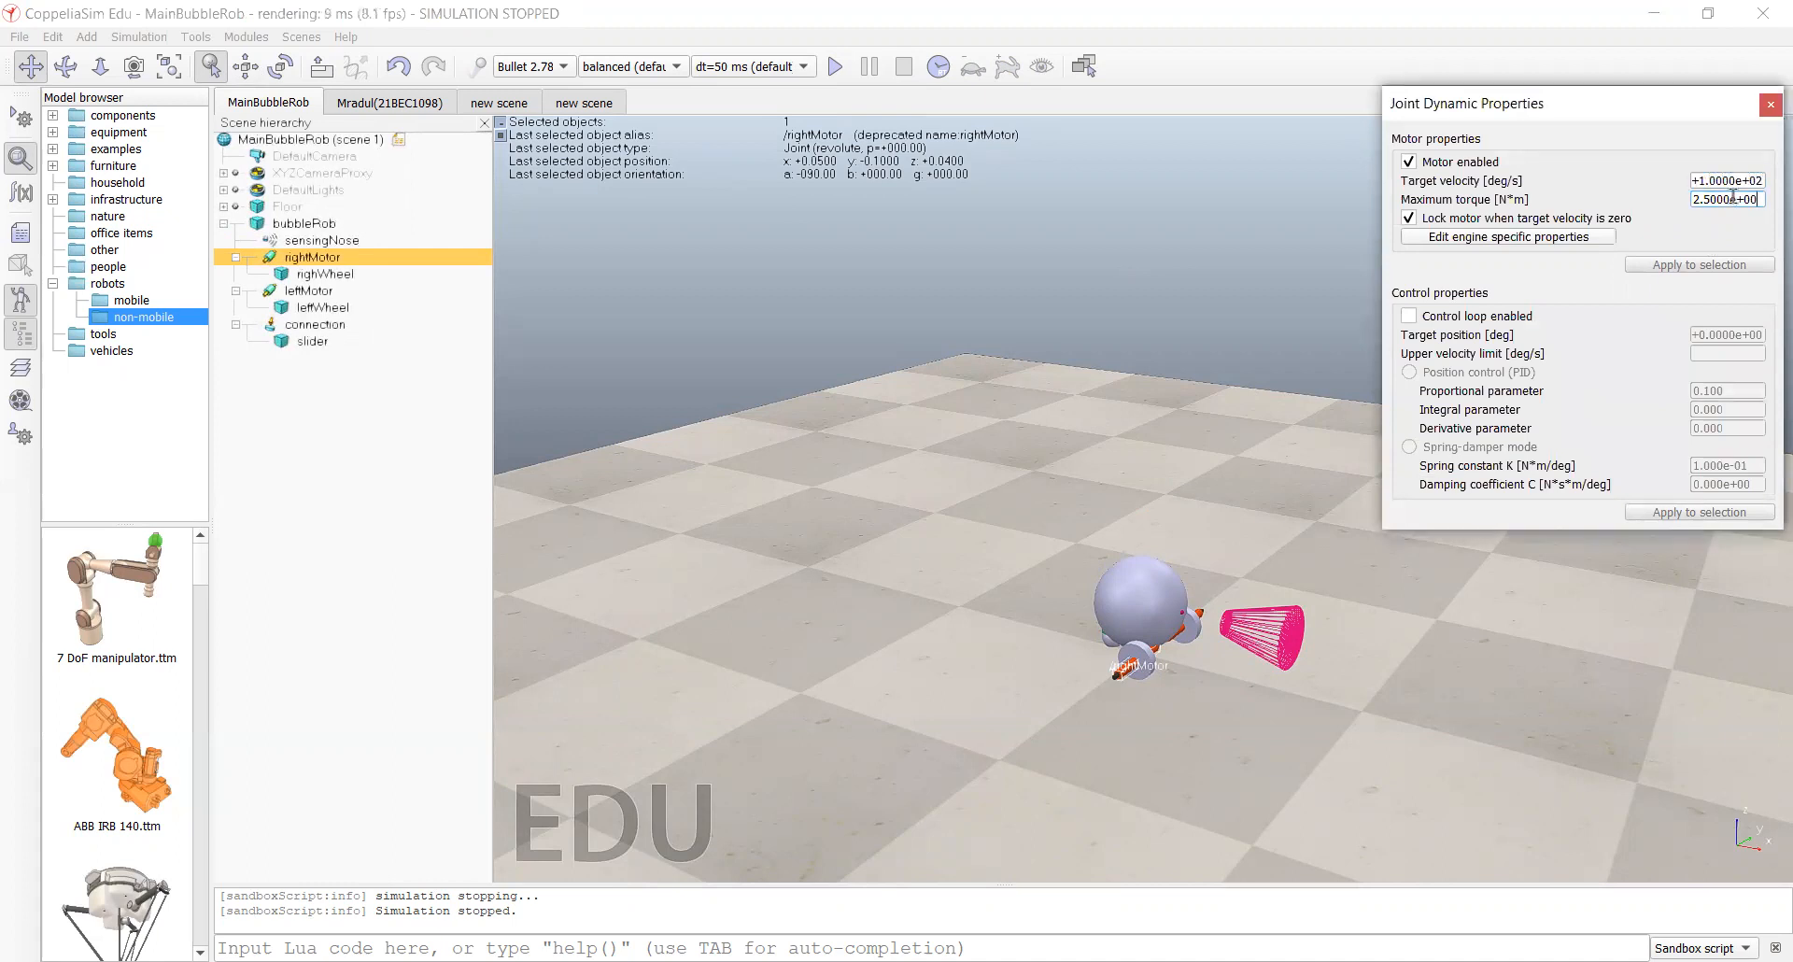
pyautogui.click(1770, 105)
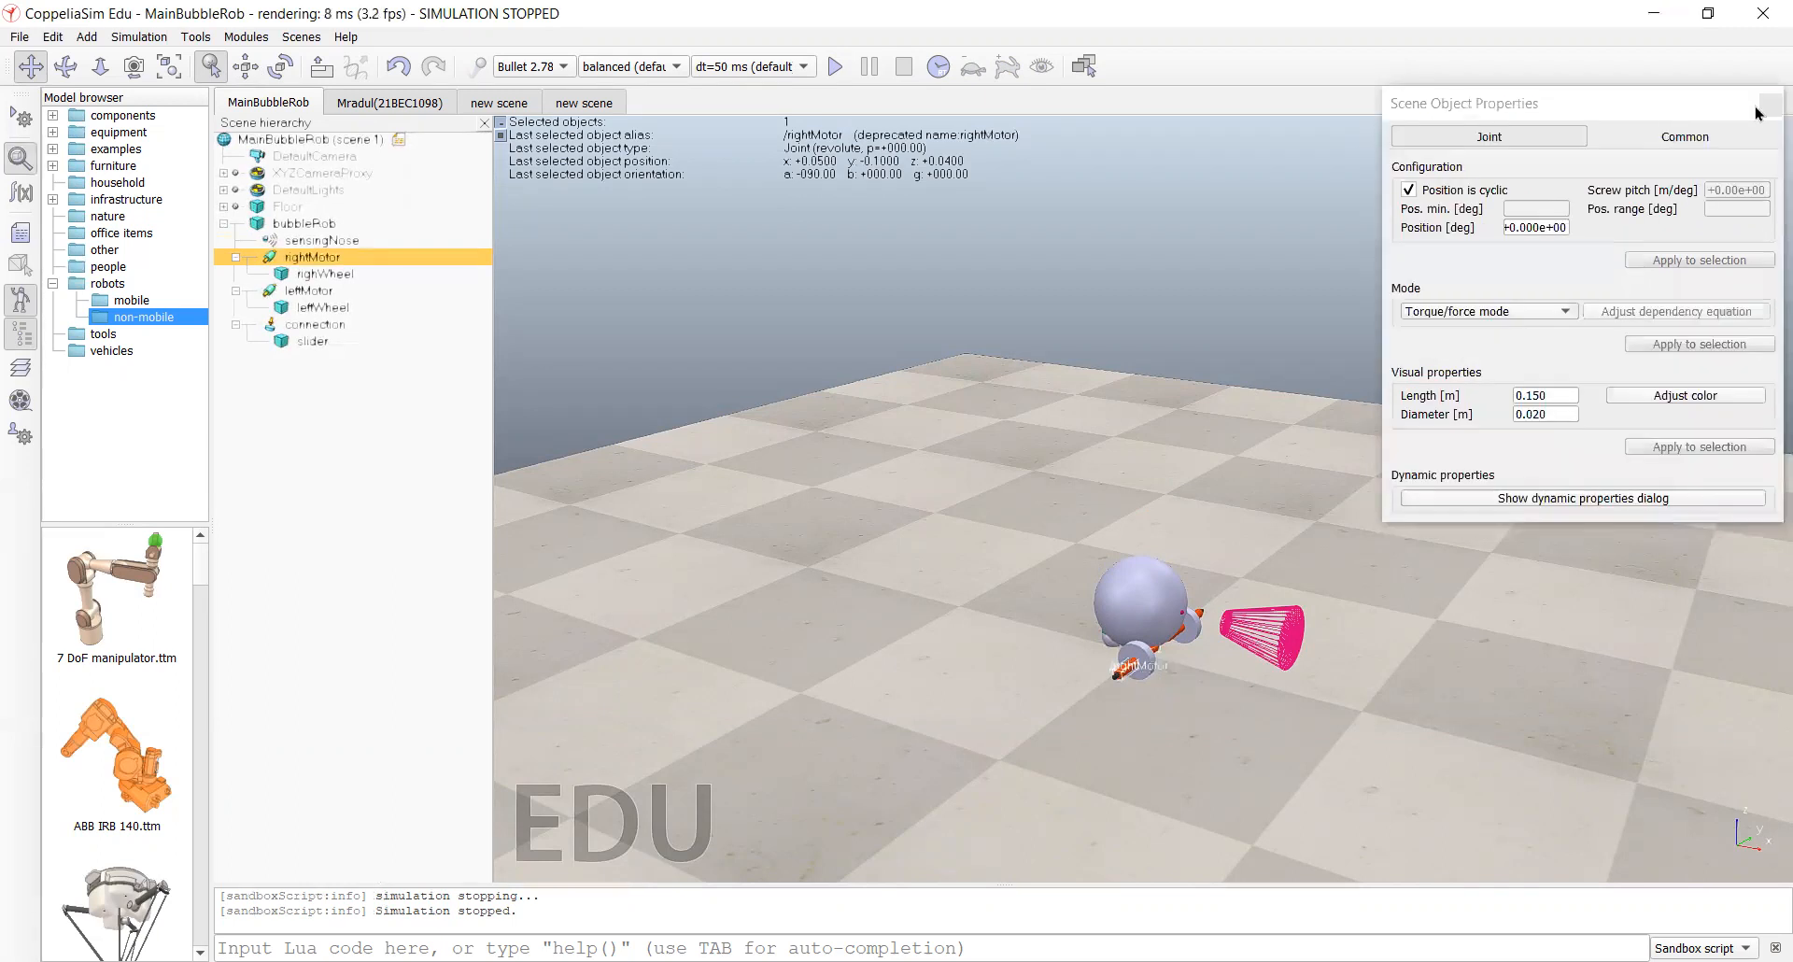
# Step: Run the simulation to test the robot with the right motor driven, stop it and clear the selection
pyautogui.click(835, 68)
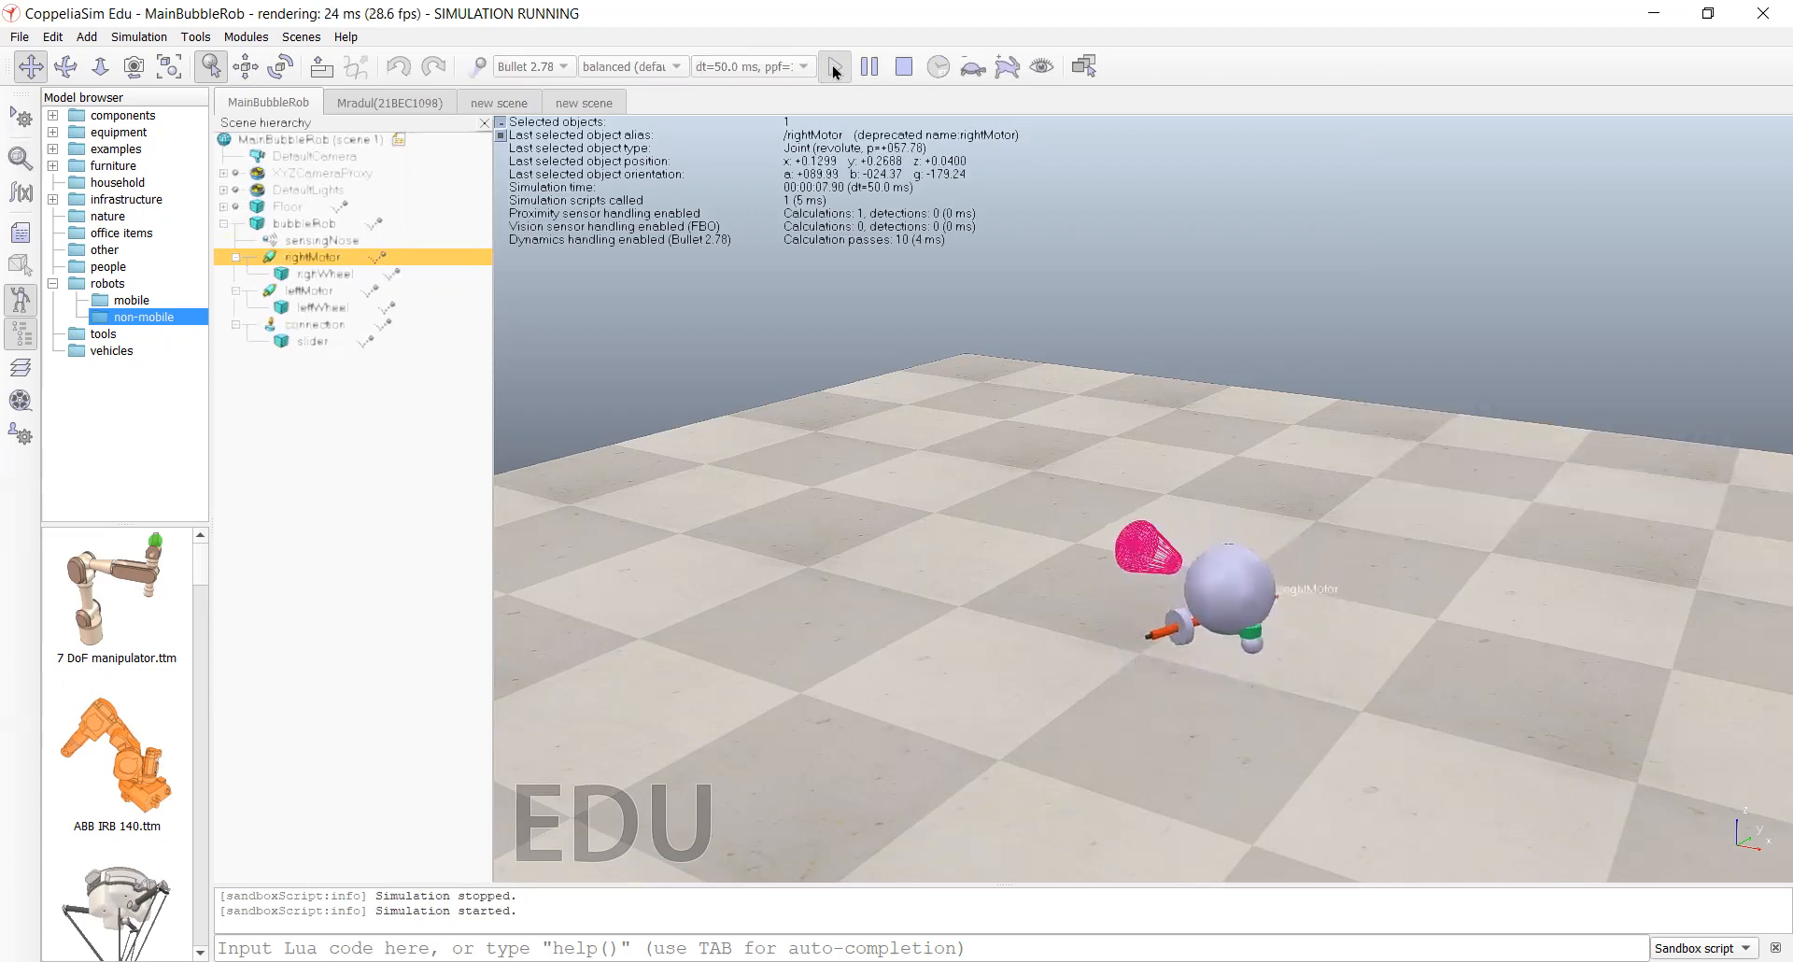
pyautogui.click(903, 66)
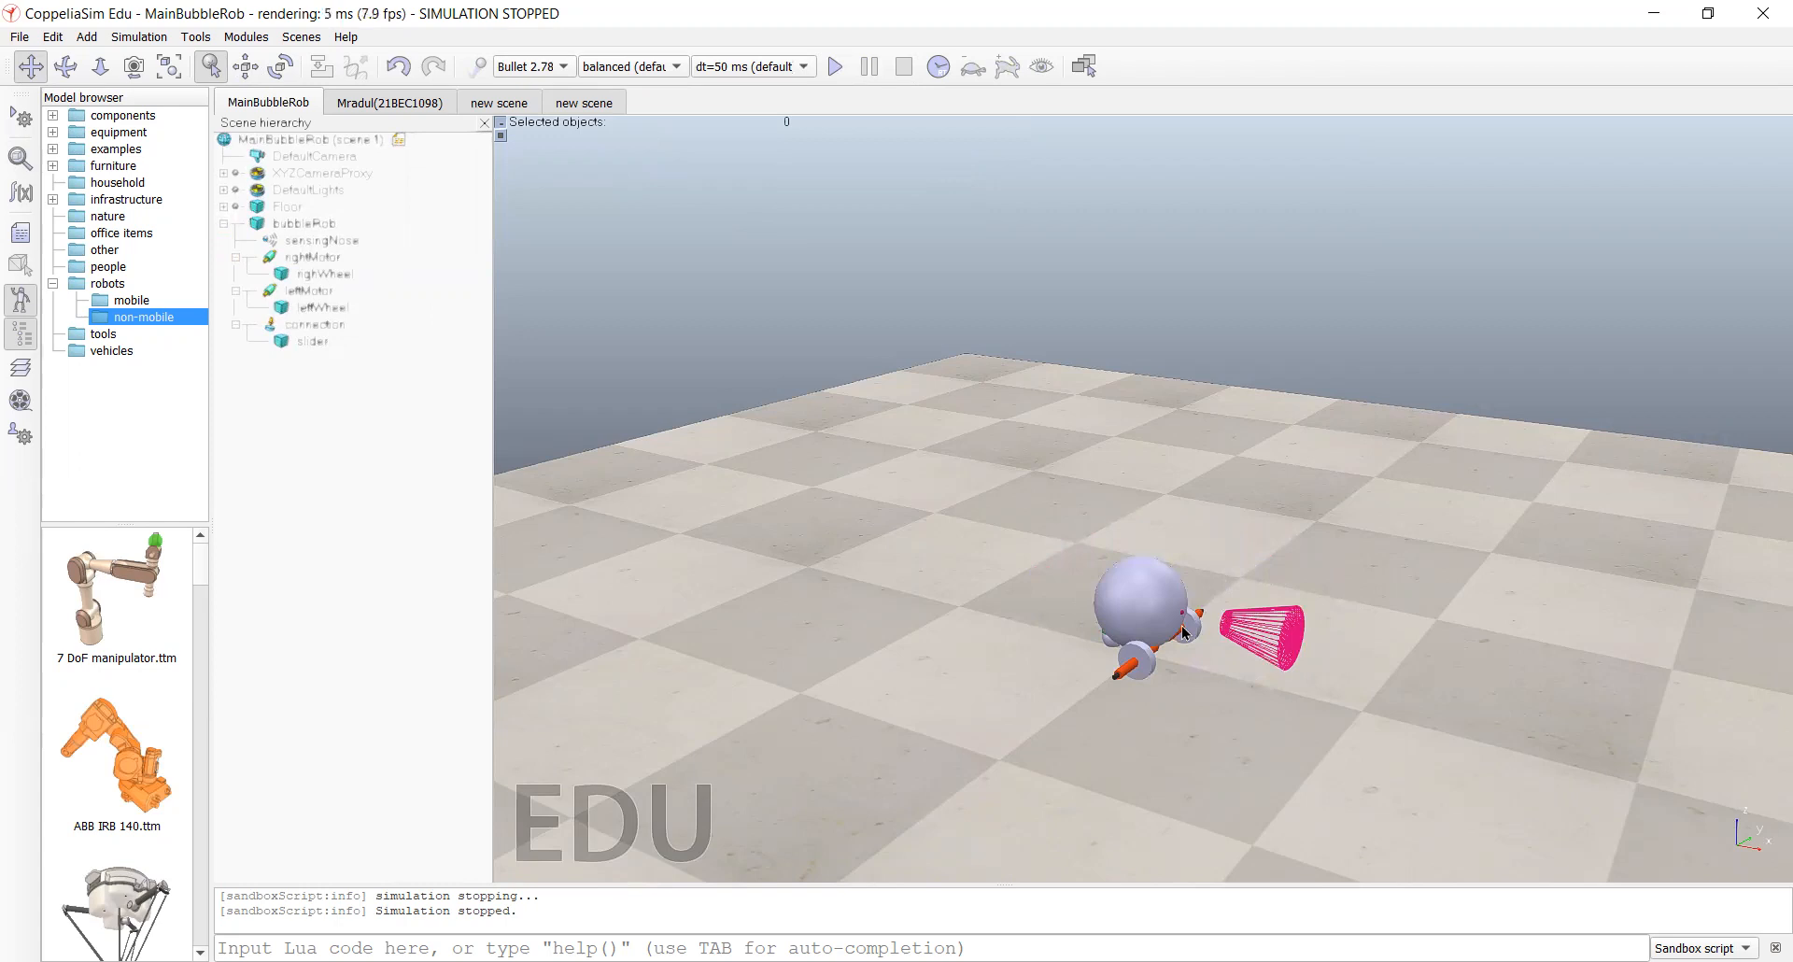
pyautogui.click(1015, 622)
# Step: Disable the first four local respondable mask bits of slider in its dynamic properties and close the settings
pyautogui.click(283, 346)
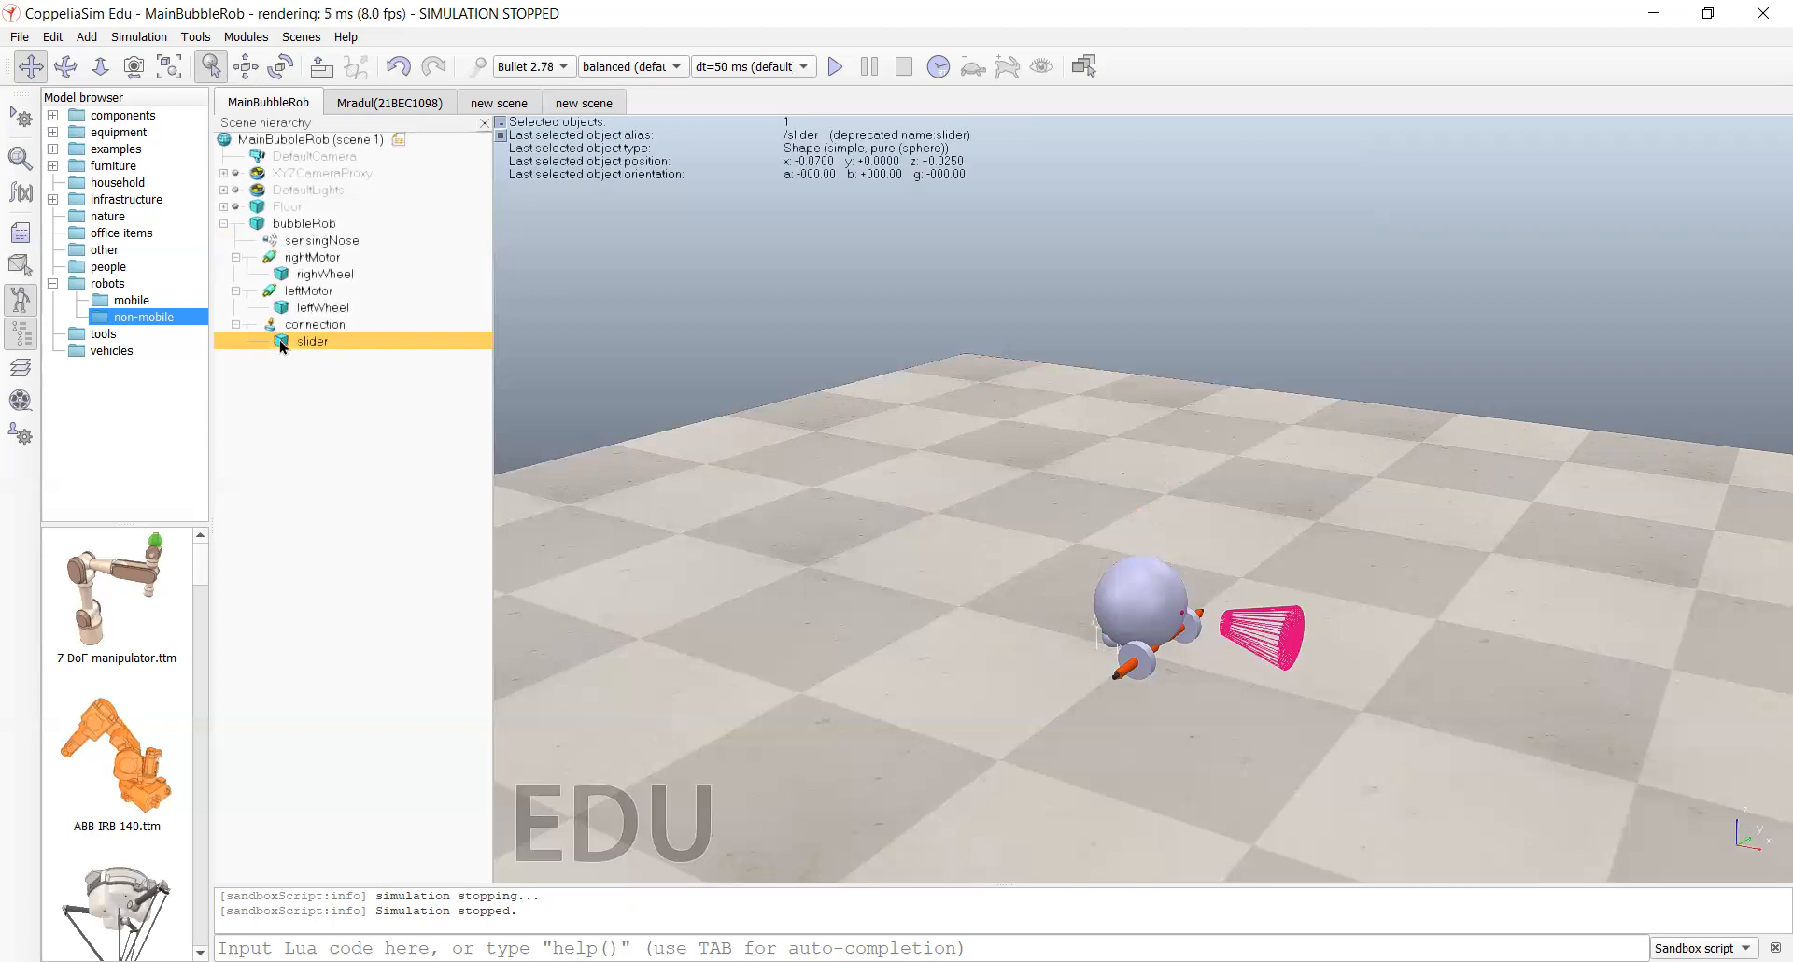
pyautogui.doubleClick(283, 347)
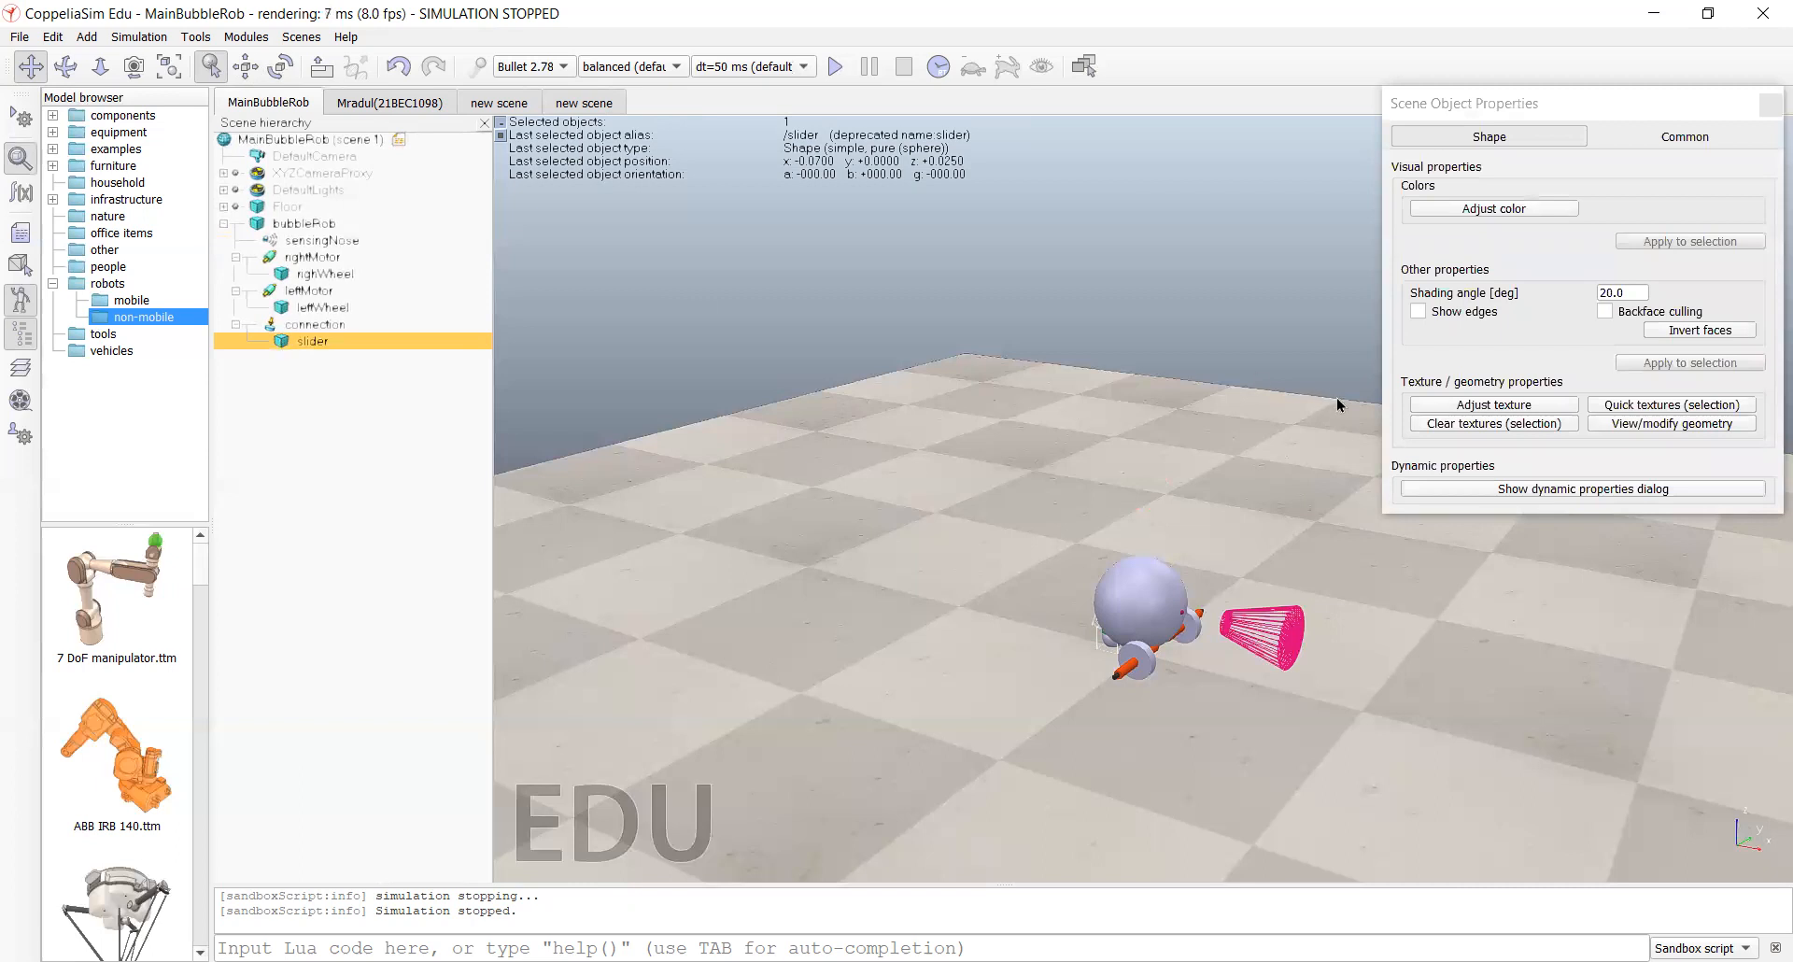
pyautogui.click(1543, 490)
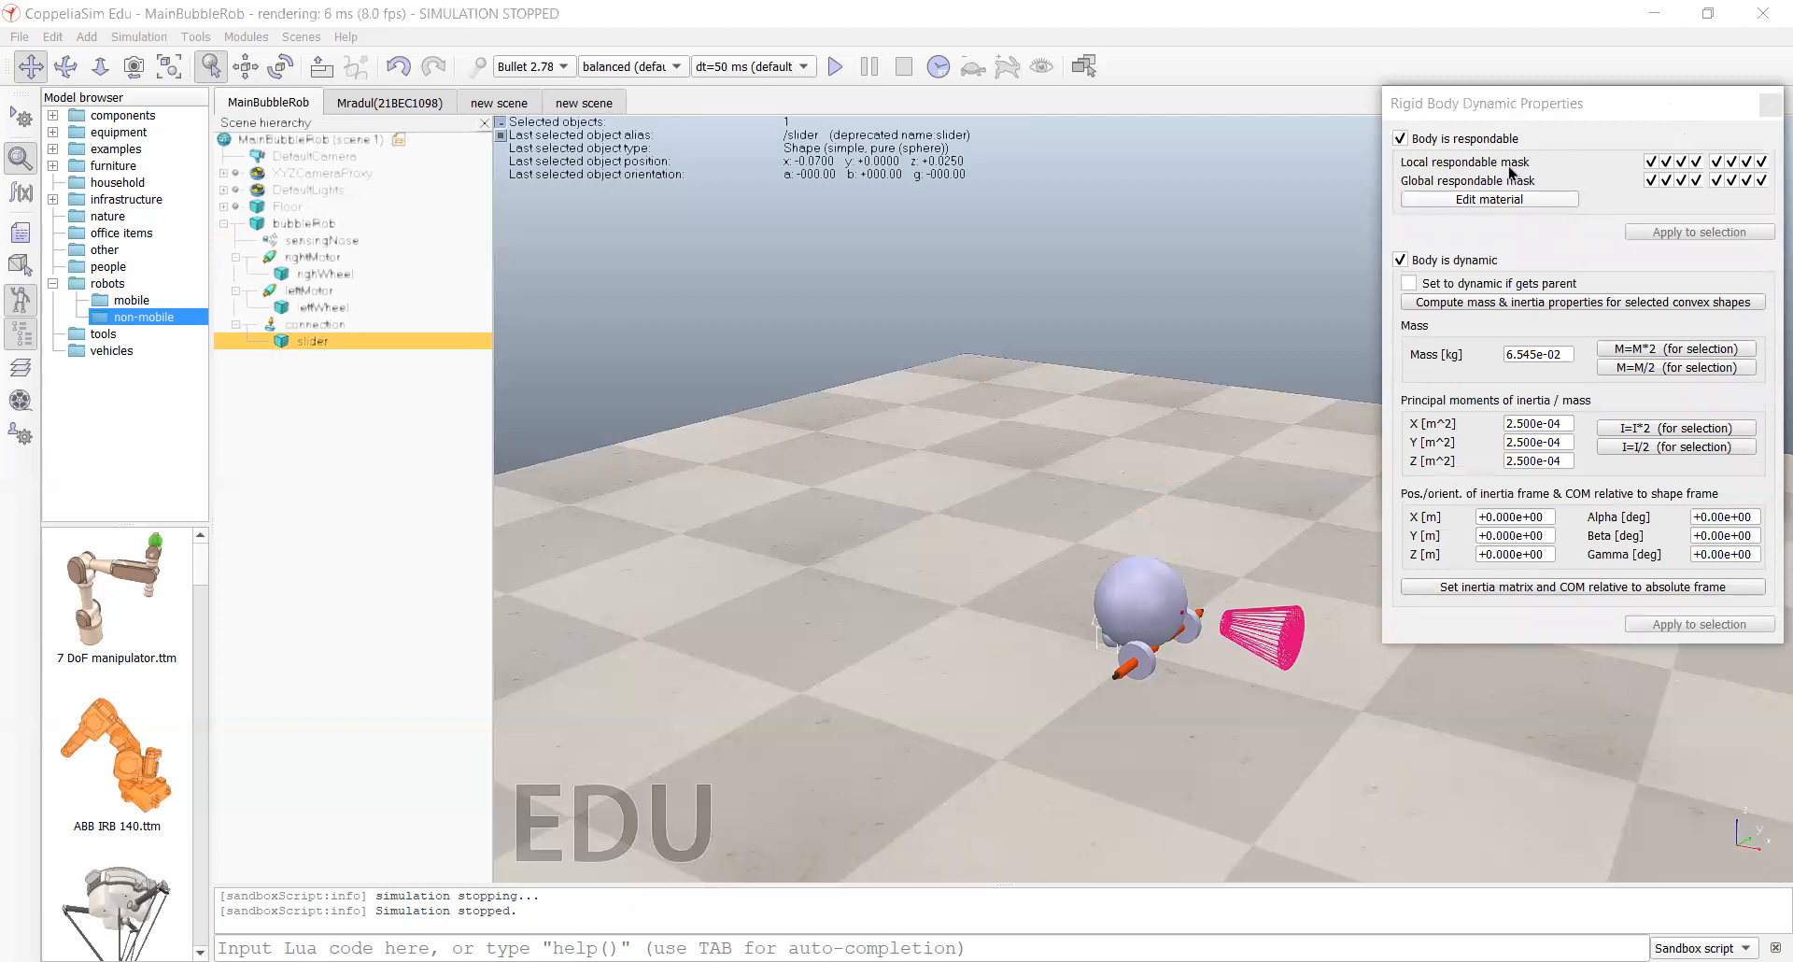
pyautogui.click(1651, 162)
pyautogui.click(1666, 162)
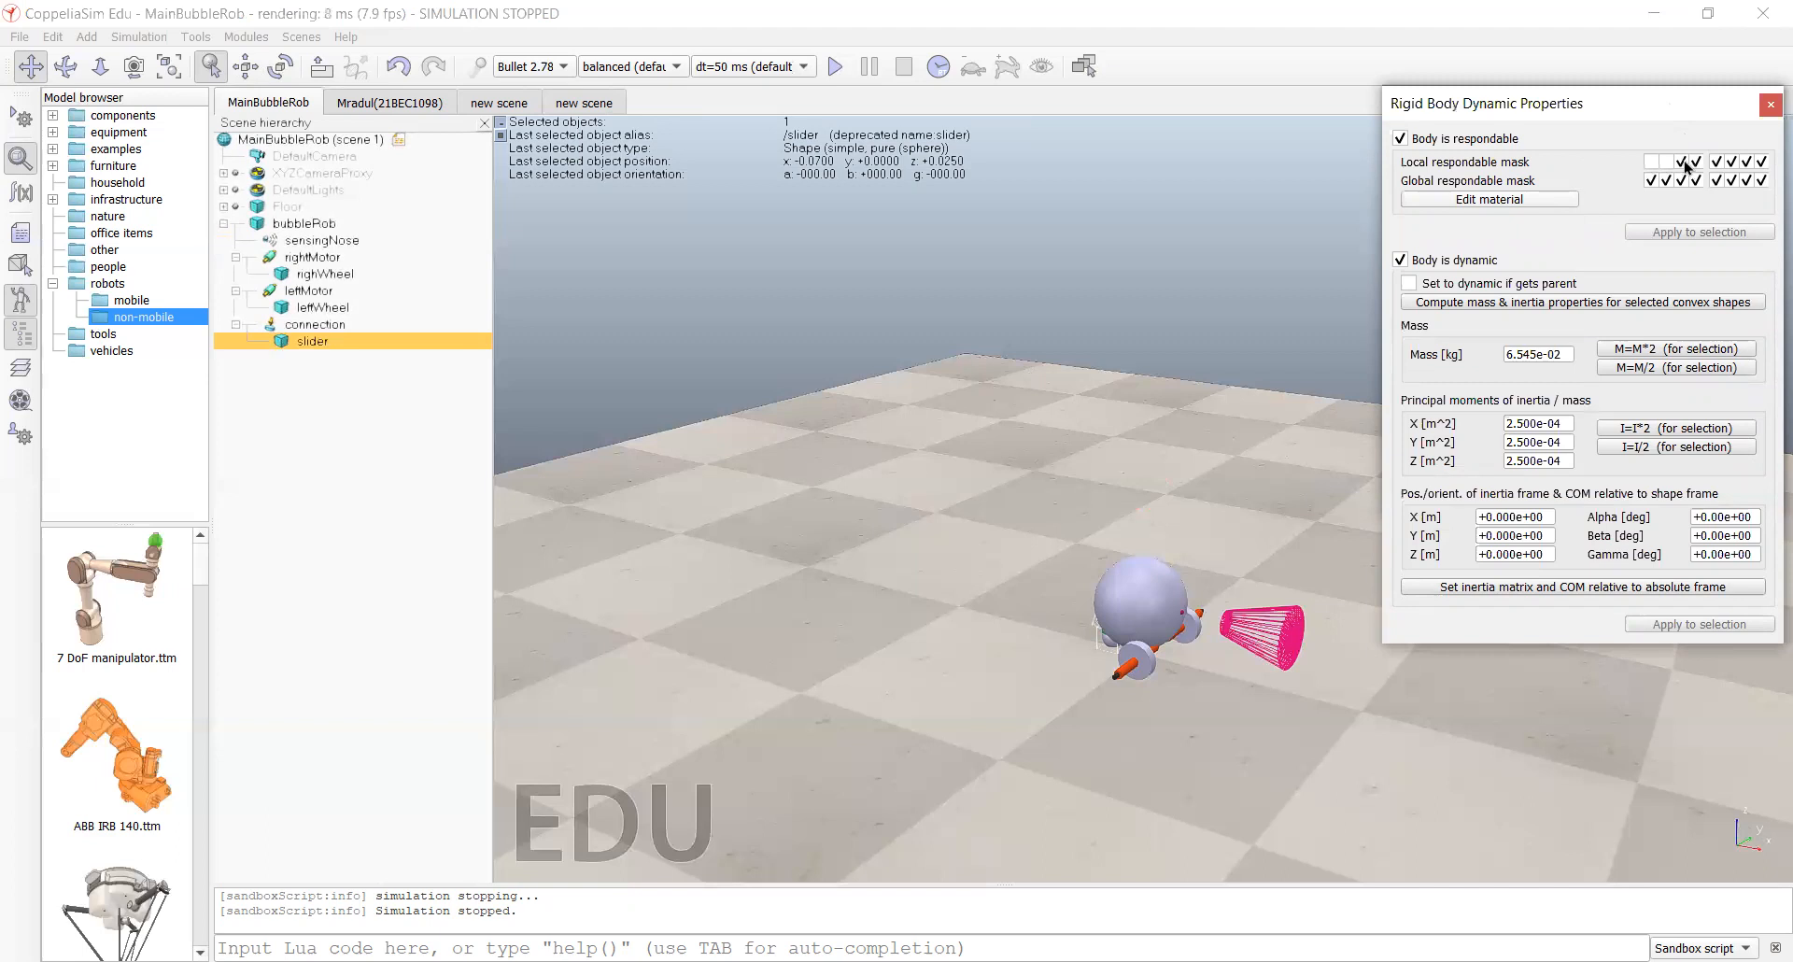
pyautogui.click(1681, 163)
pyautogui.click(1696, 163)
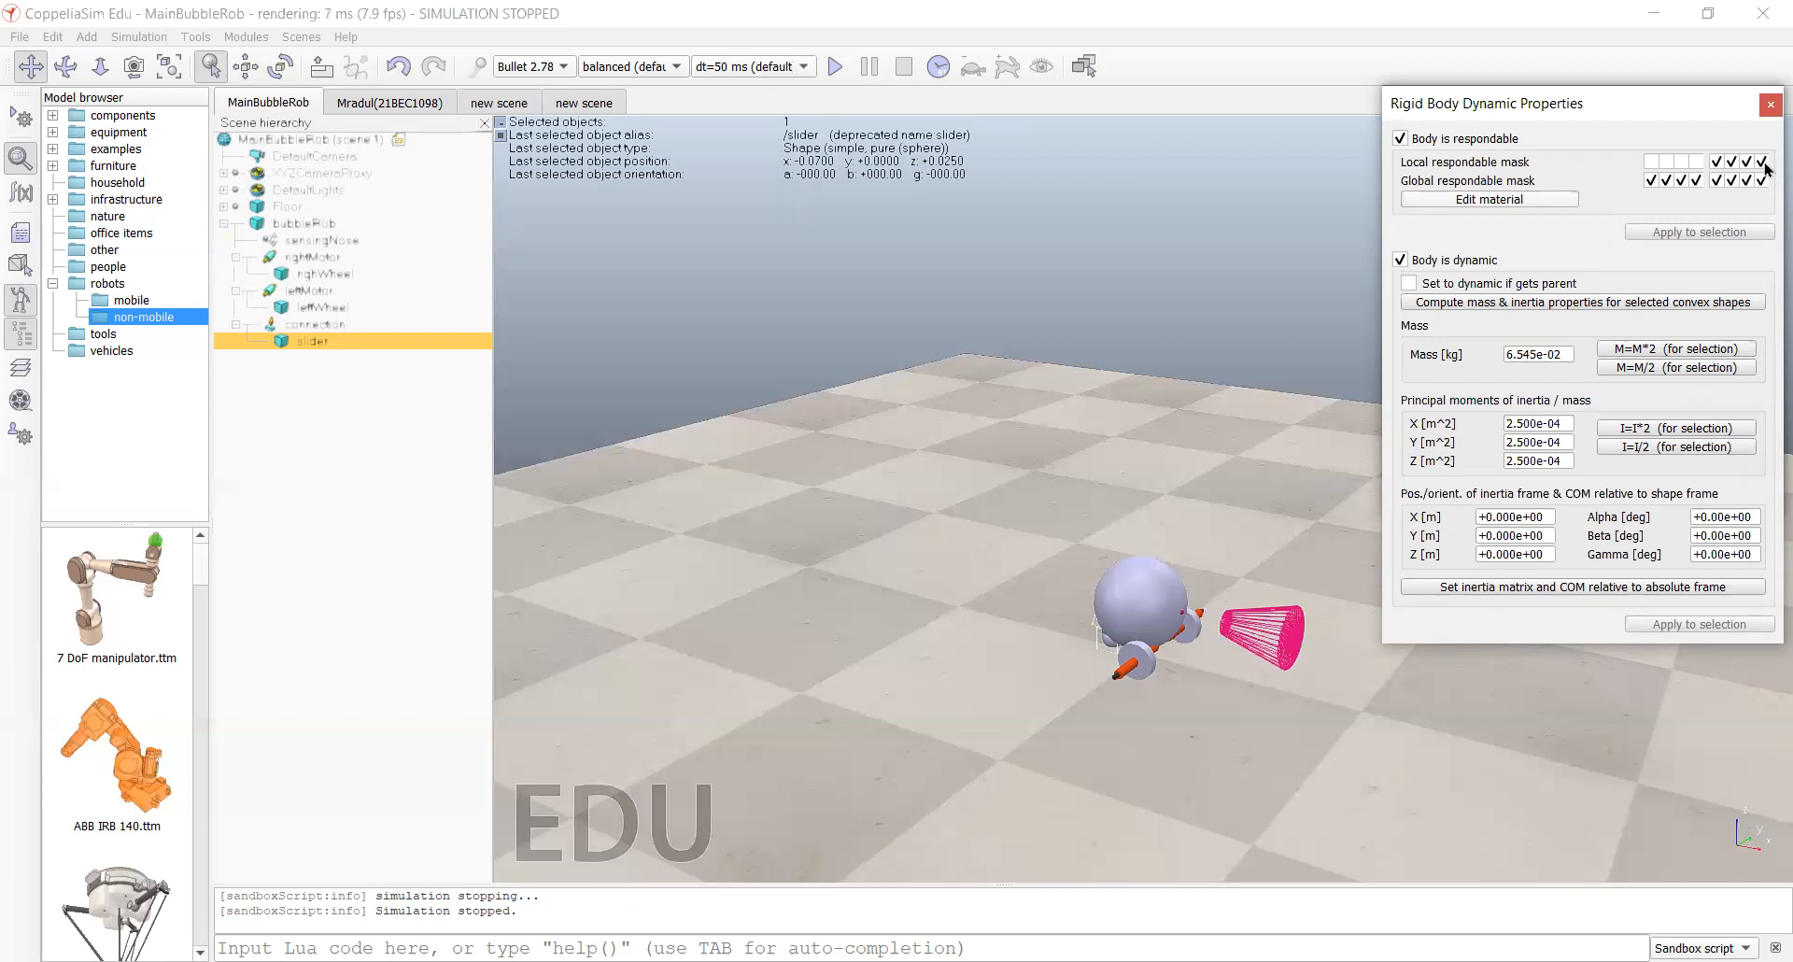
pyautogui.click(1768, 106)
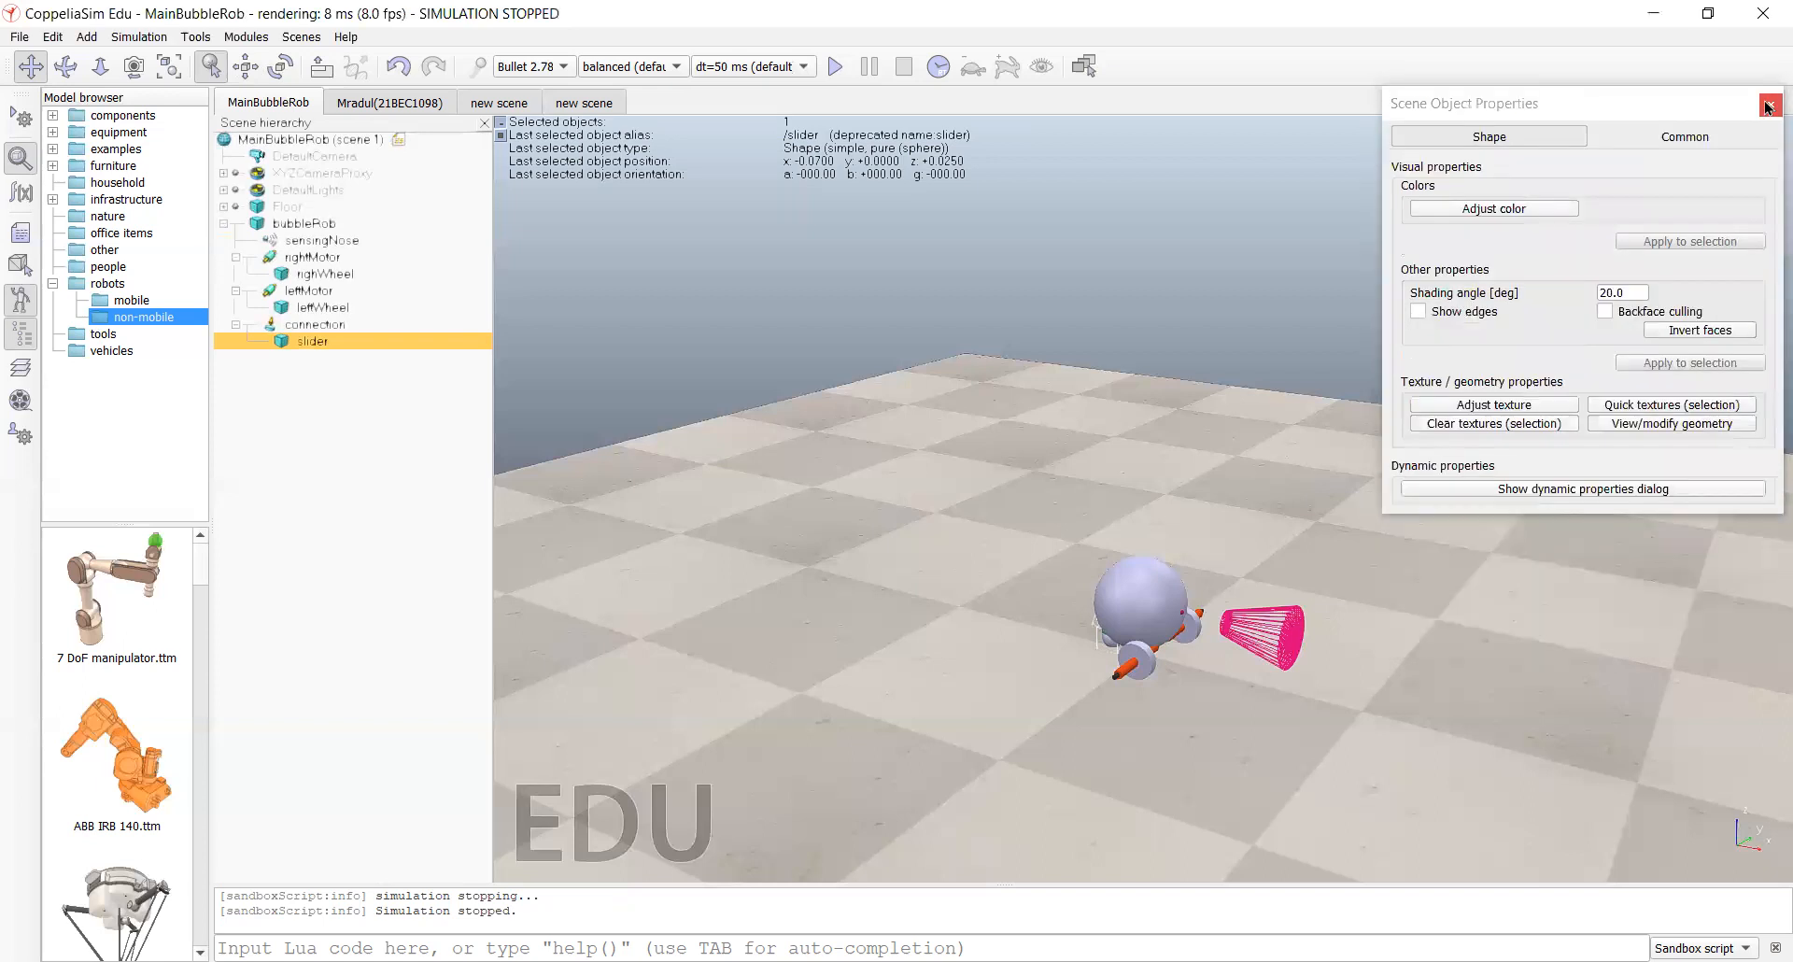
pyautogui.click(1768, 107)
# Step: Disable the last four local respondable mask bits of the bubbleRob body and close its properties
pyautogui.click(319, 226)
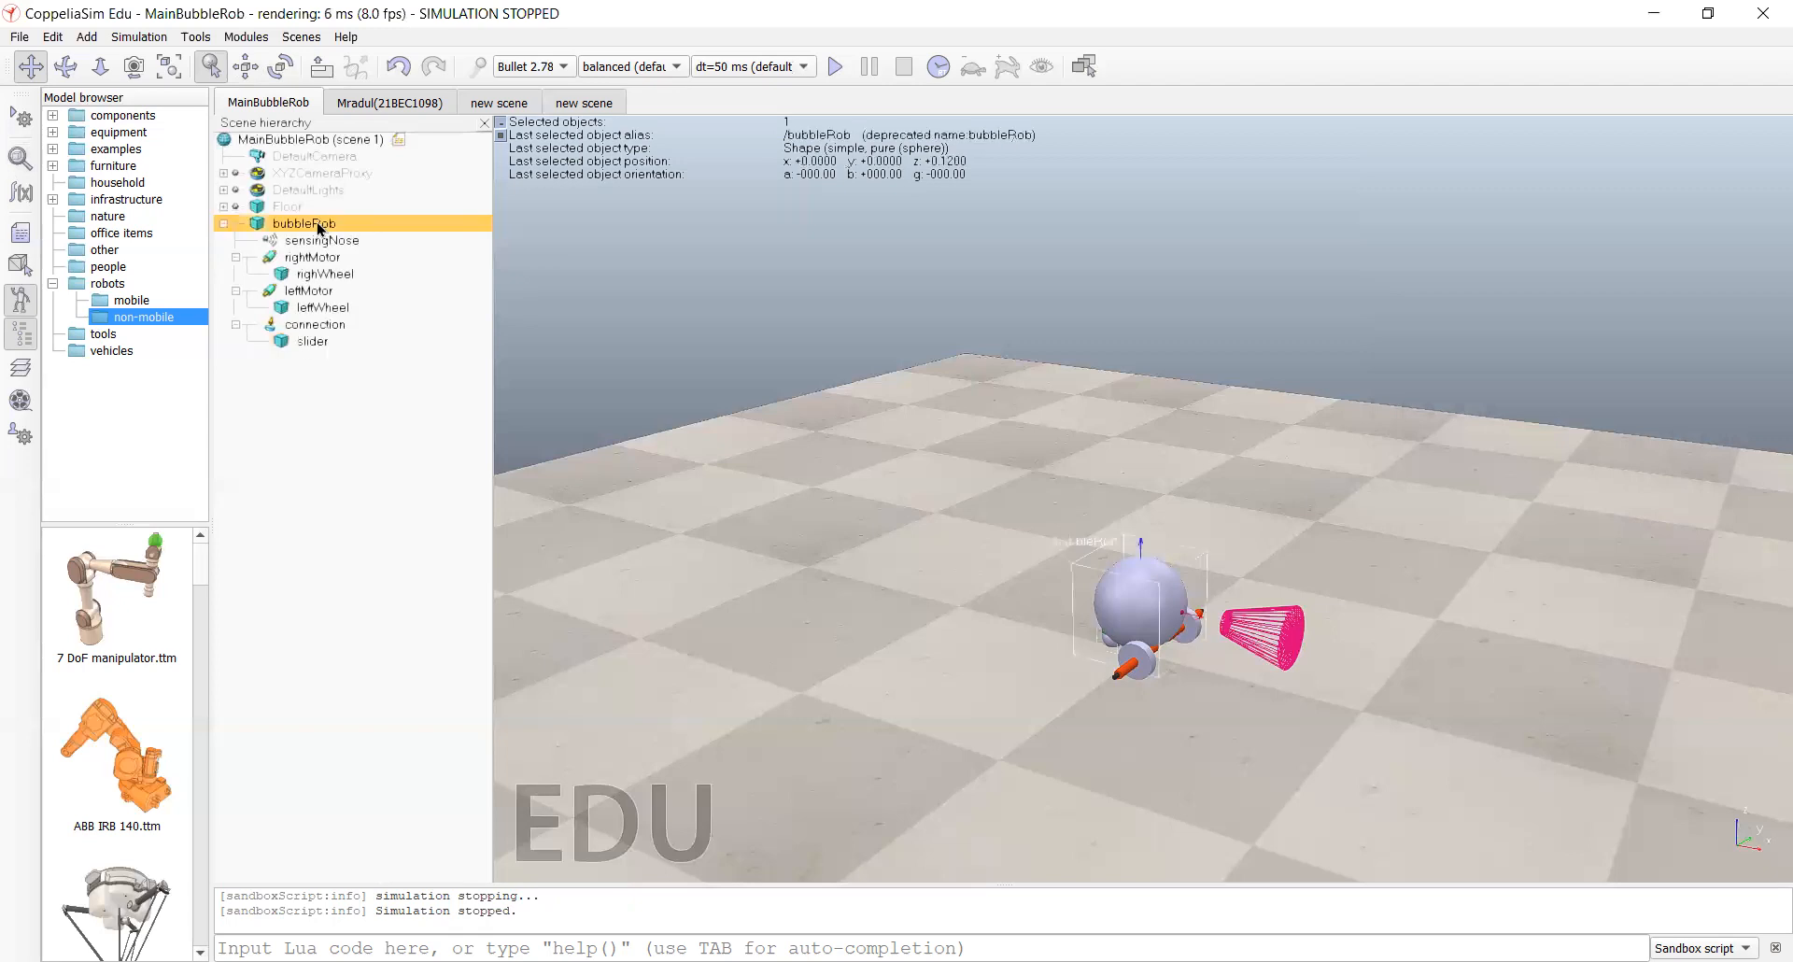
pyautogui.doubleClick(259, 232)
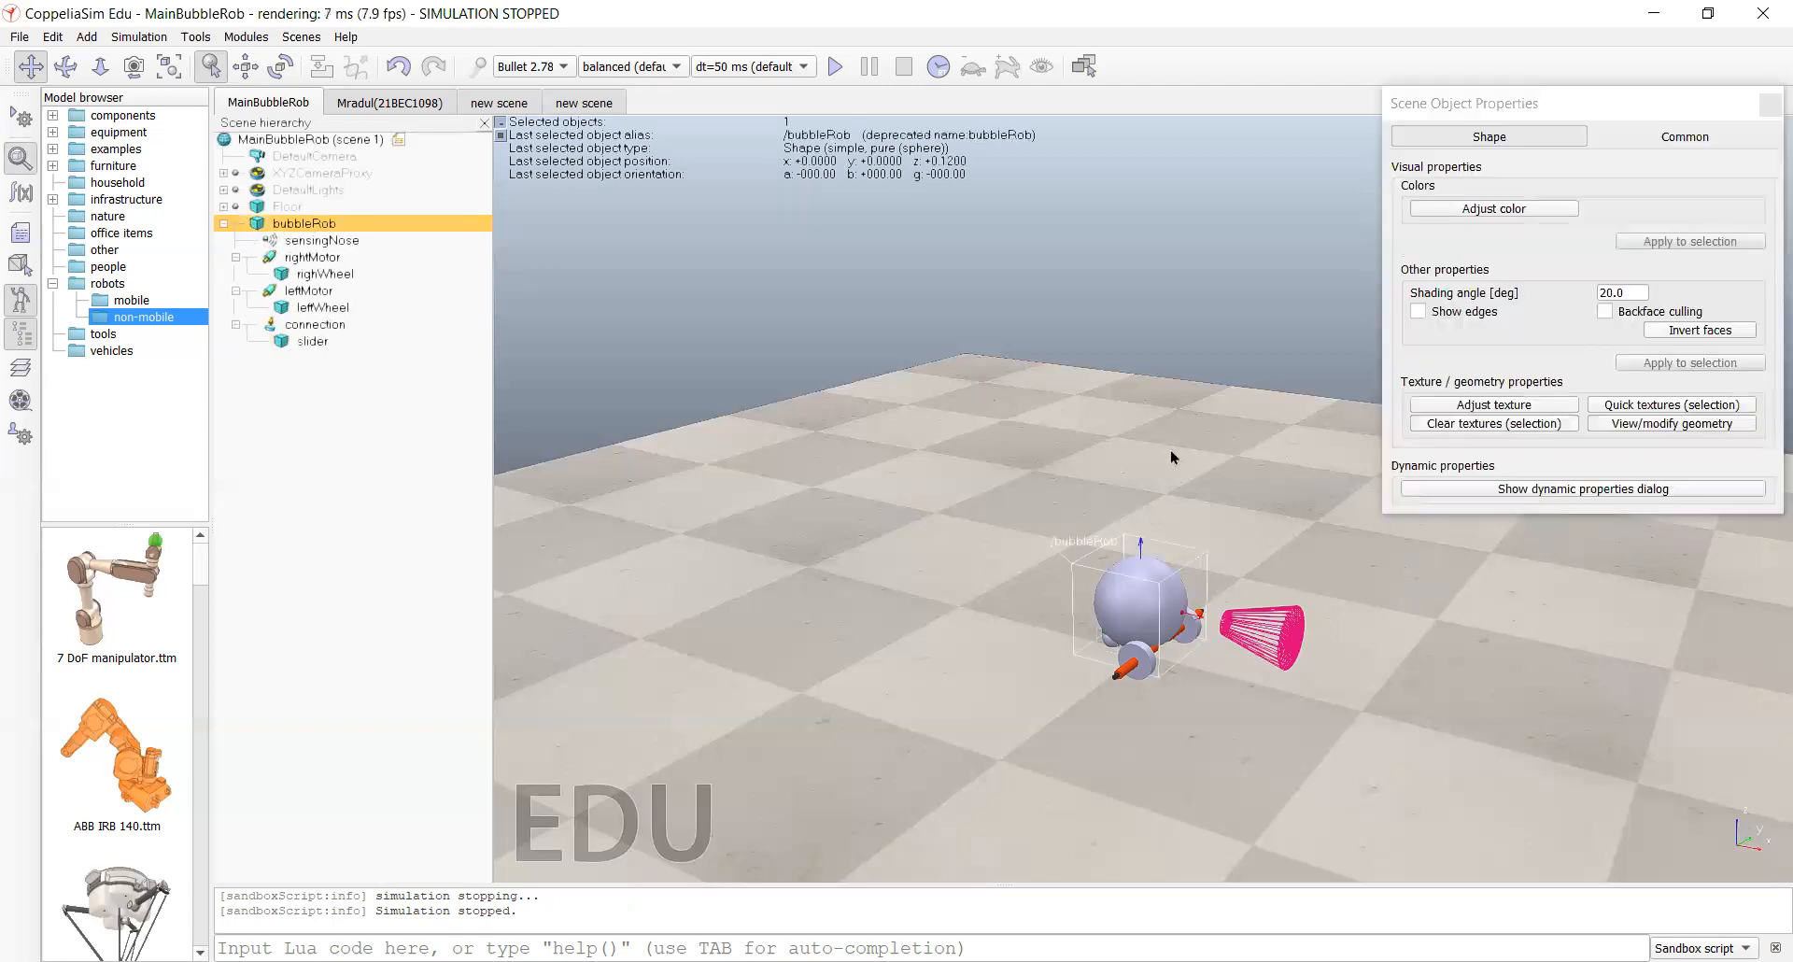
pyautogui.click(1576, 490)
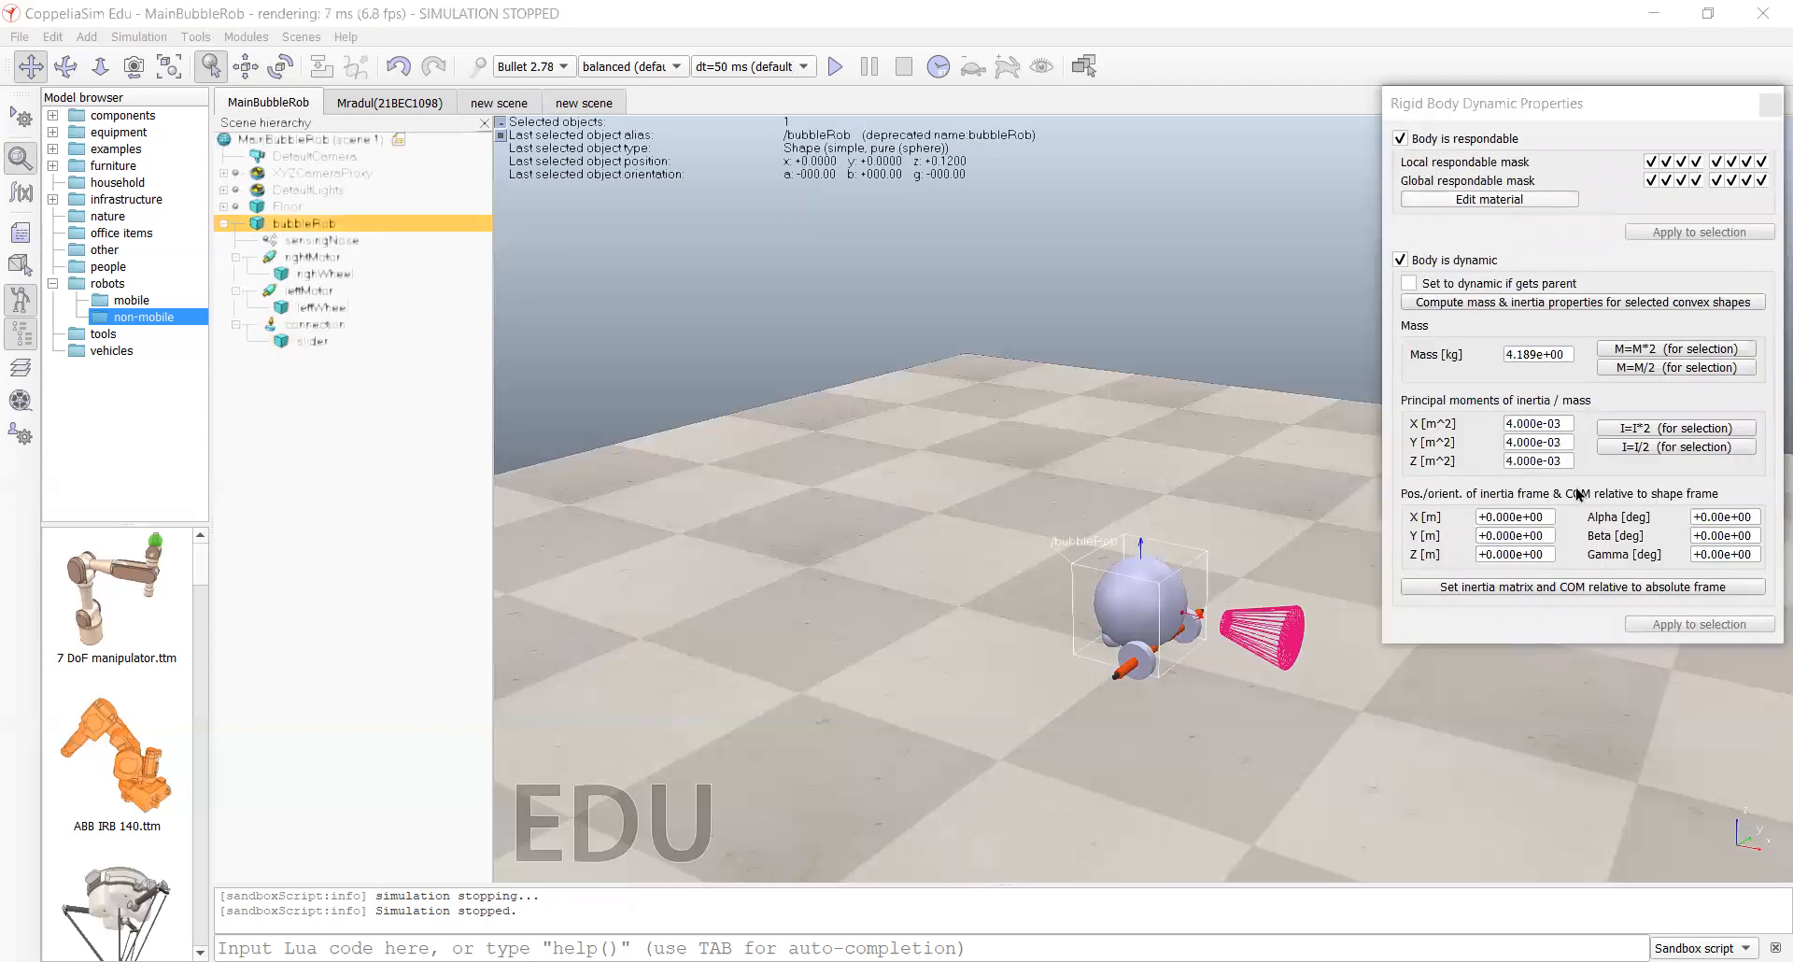
pyautogui.click(1717, 164)
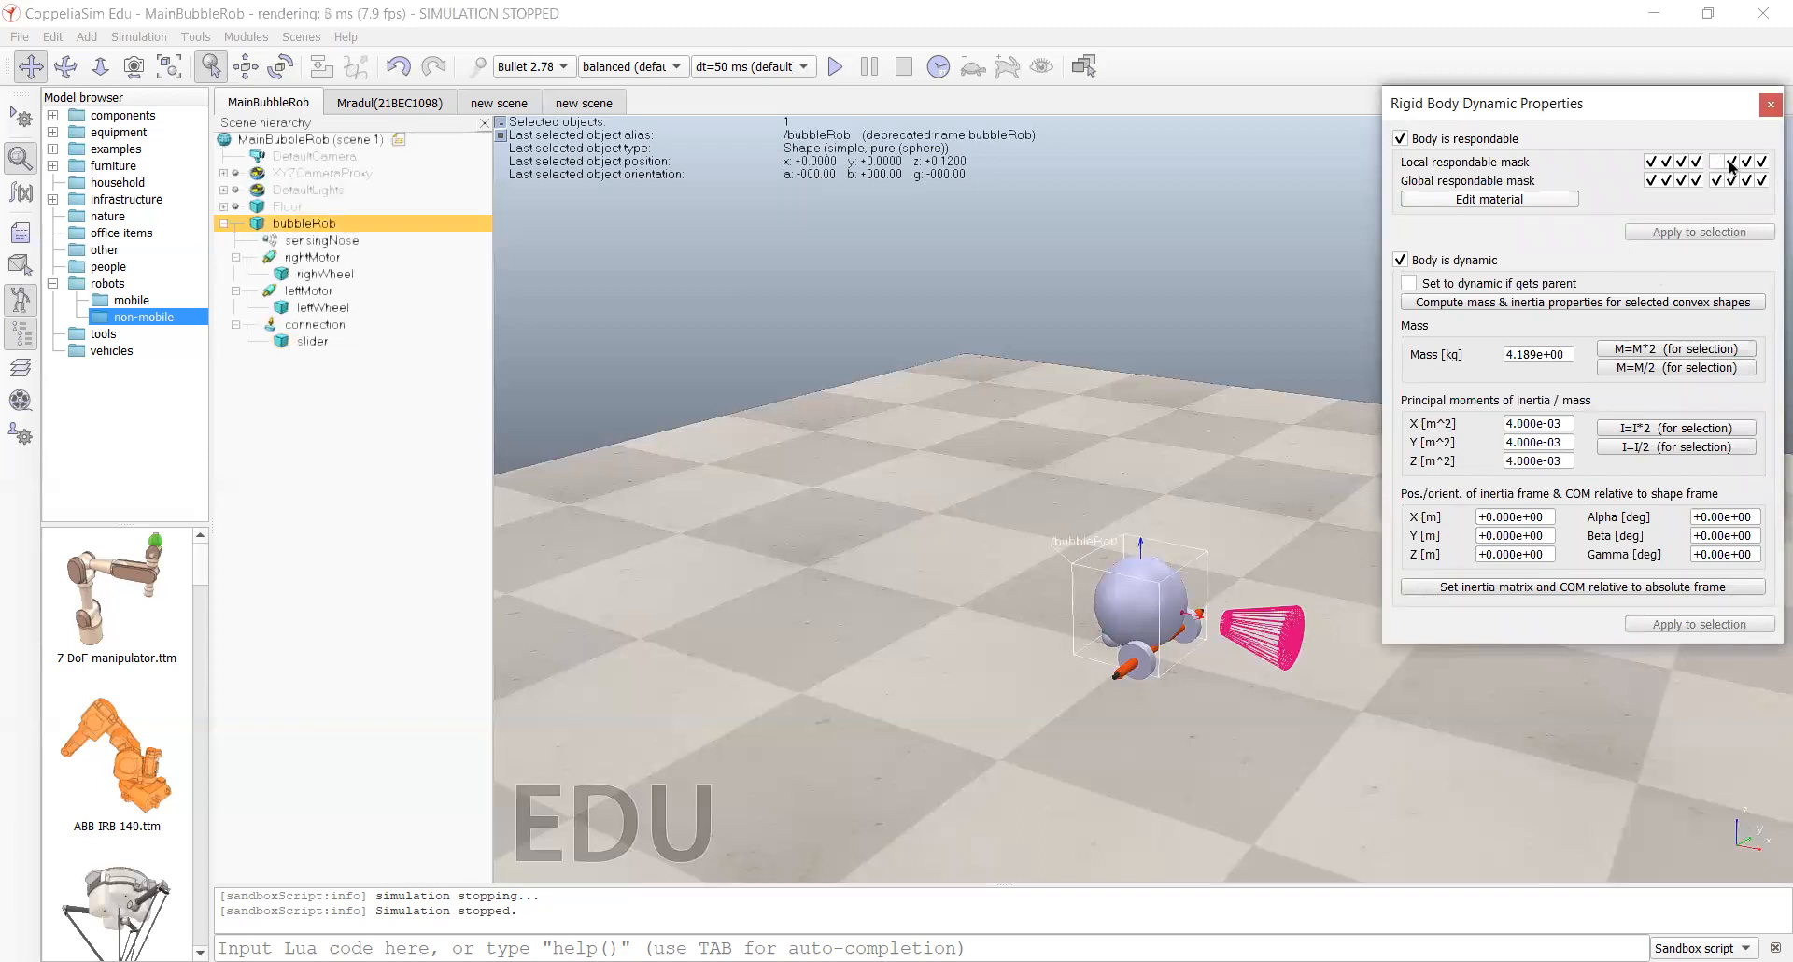
pyautogui.click(1731, 165)
pyautogui.click(1746, 163)
pyautogui.click(1761, 164)
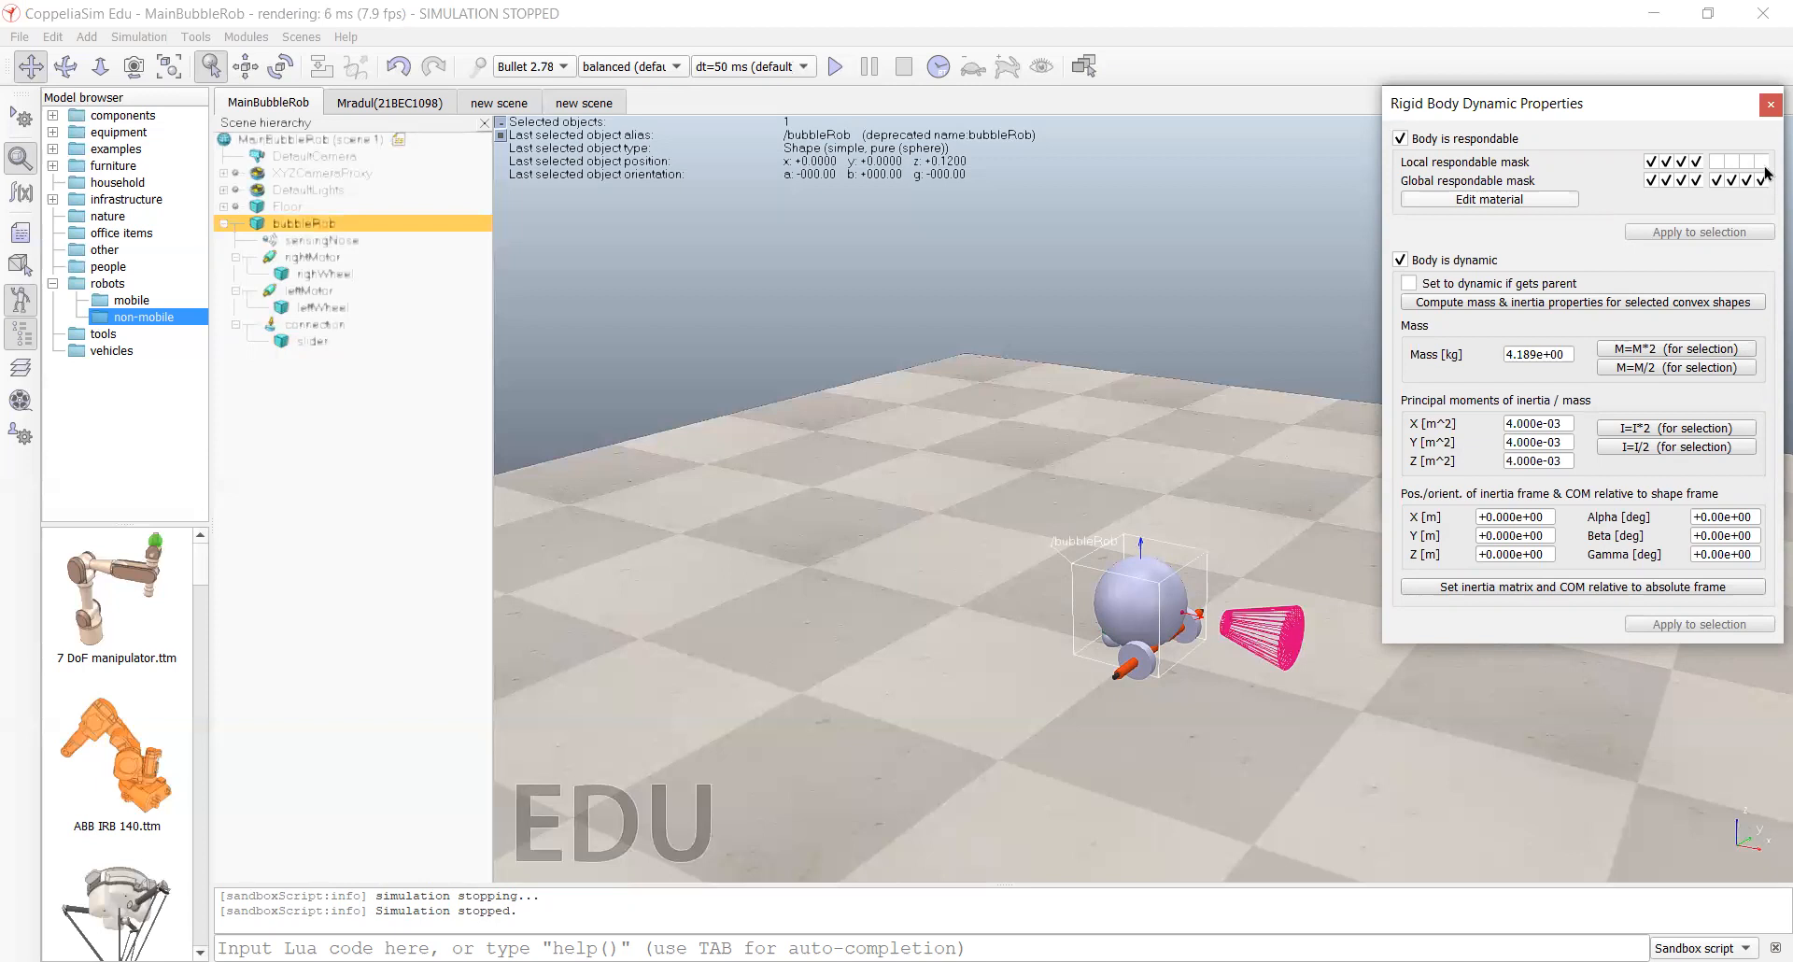
pyautogui.click(1768, 106)
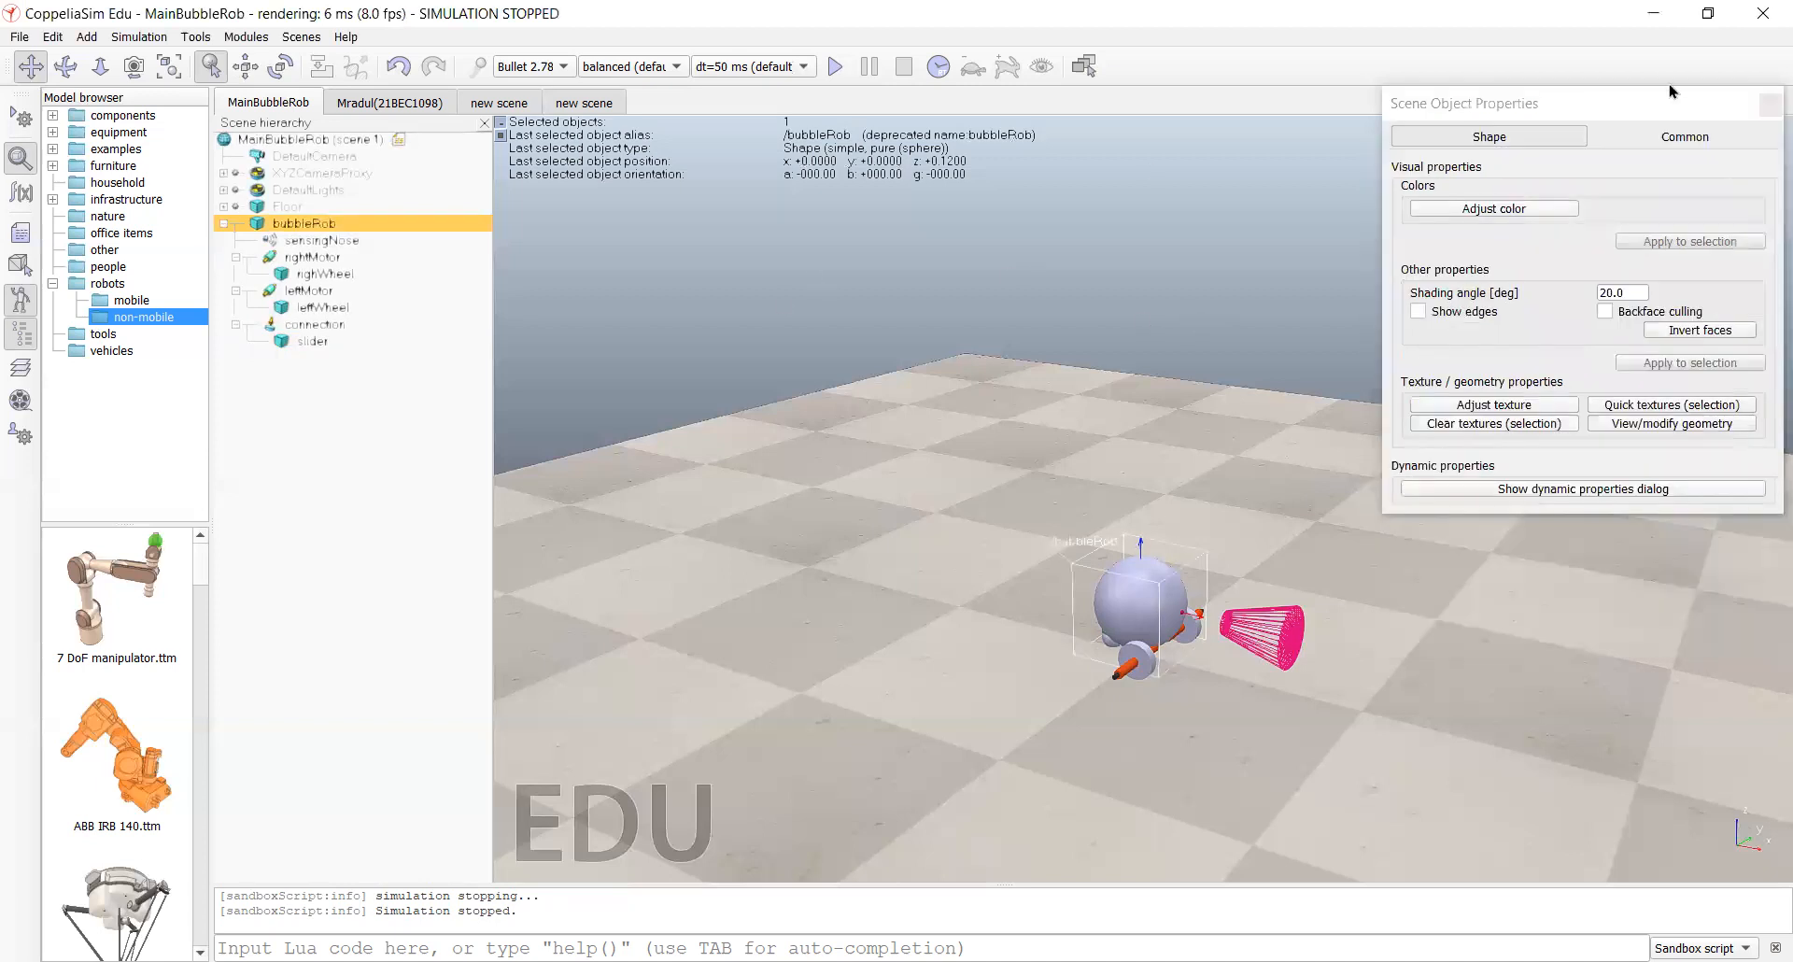
pyautogui.click(1765, 106)
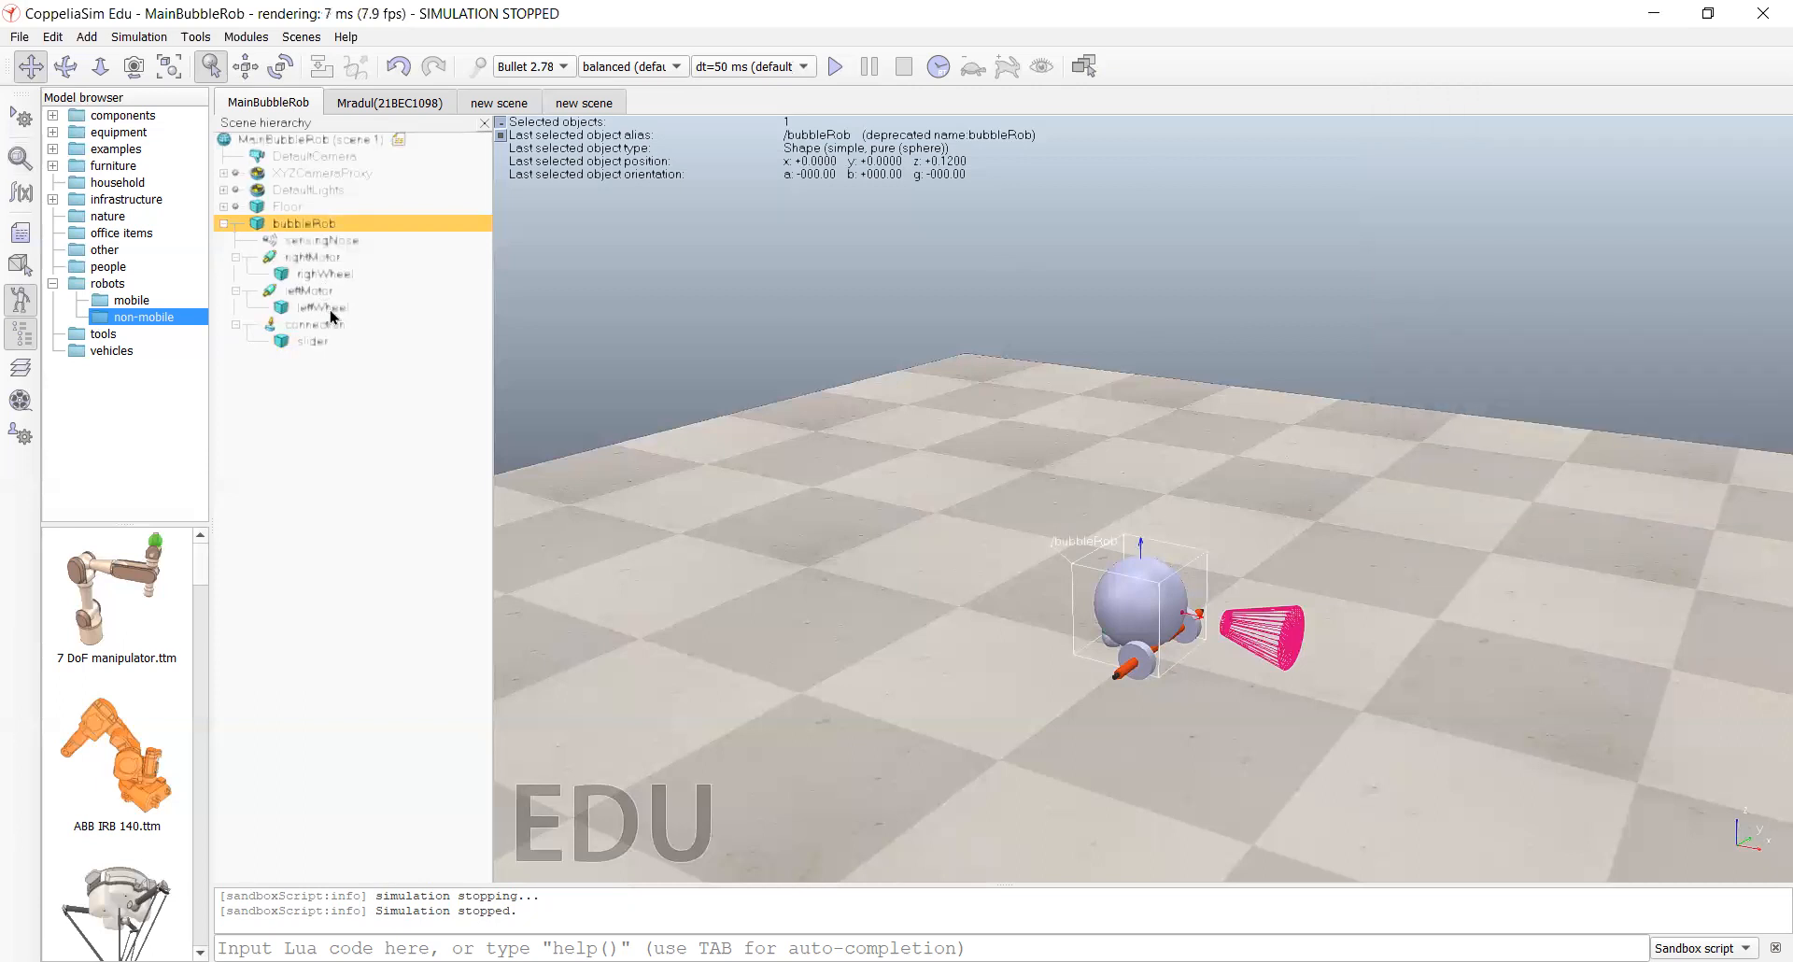
# Step: Double the mass of both wheels and the bubbleRob body three times in their shared dynamic properties
pyautogui.click(331, 311)
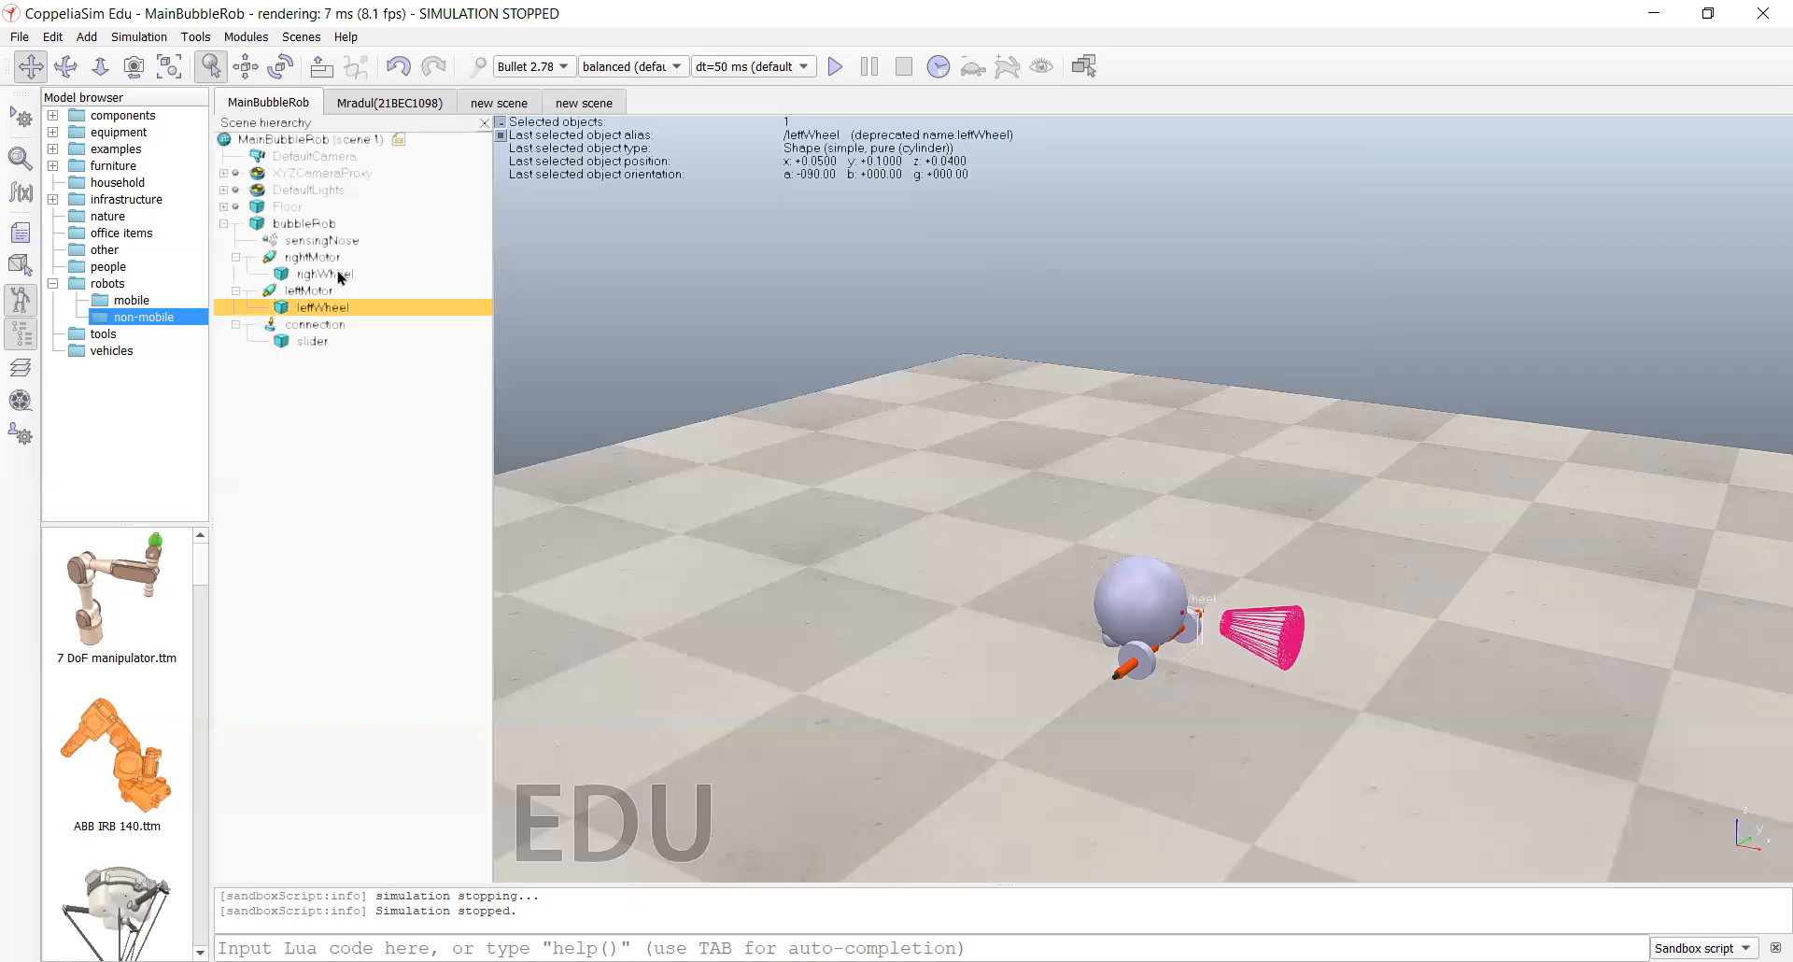
pyautogui.keyDown('ctrl'); pyautogui.click(338, 275); pyautogui.keyUp('ctrl')
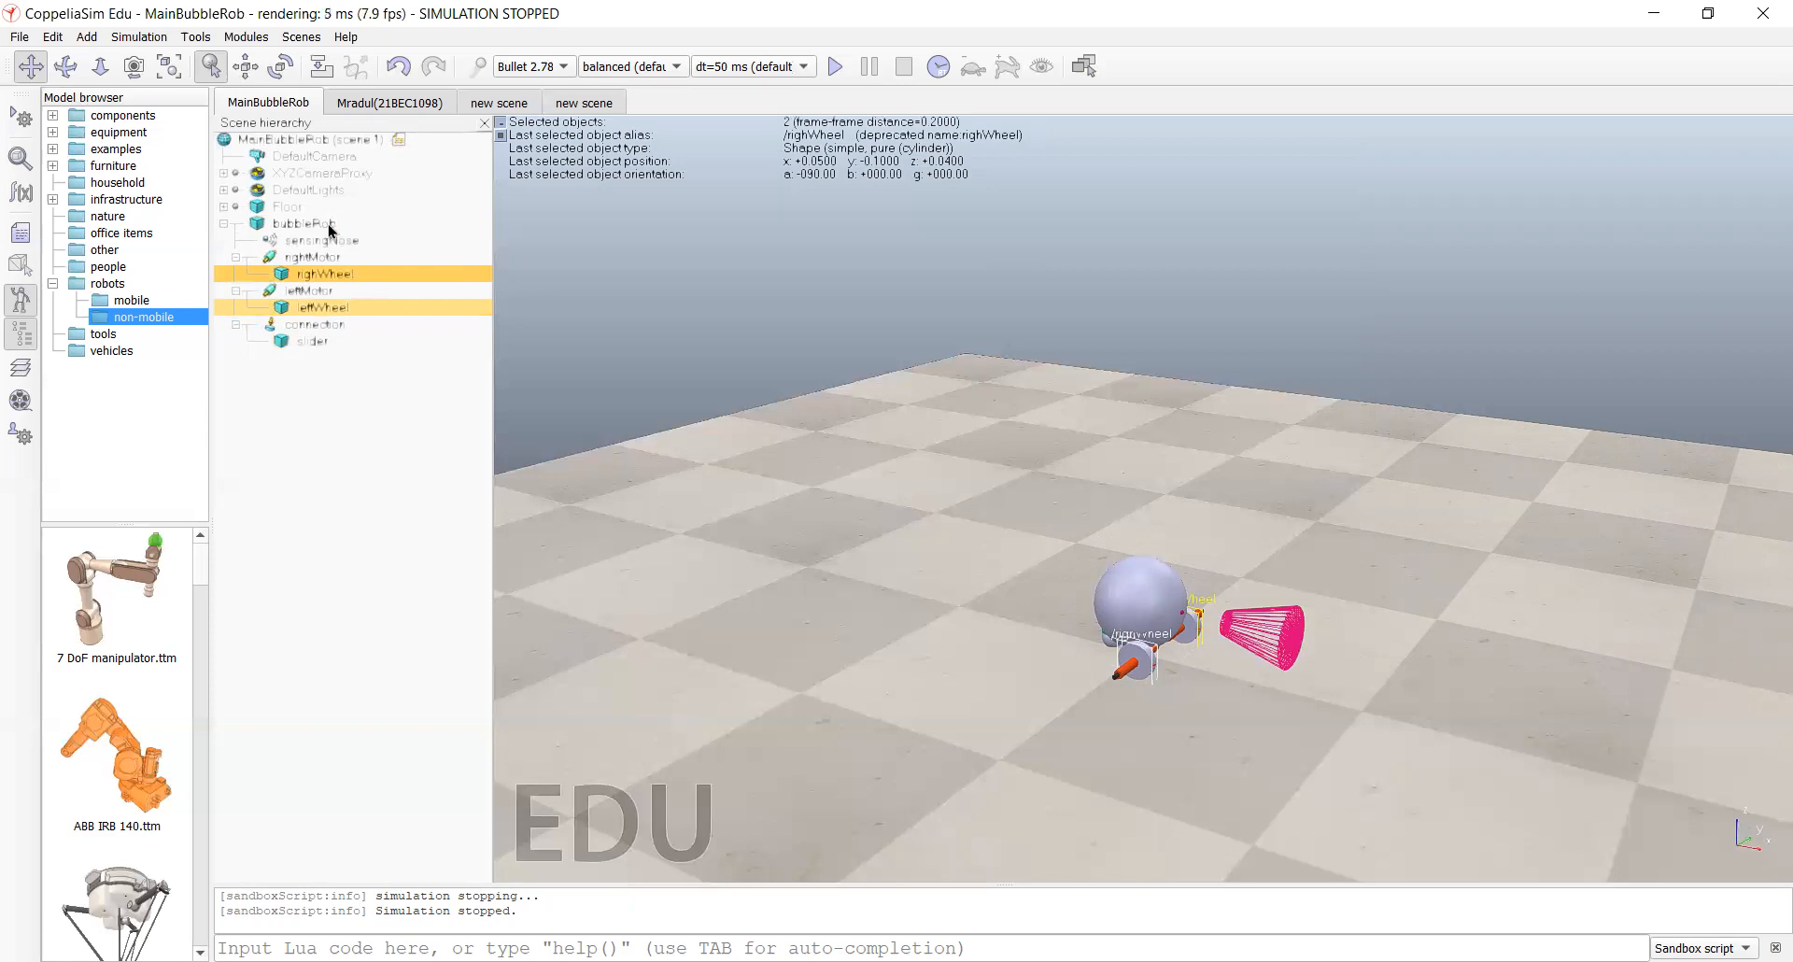
pyautogui.keyDown('ctrl'); pyautogui.click(309, 223); pyautogui.keyUp('ctrl')
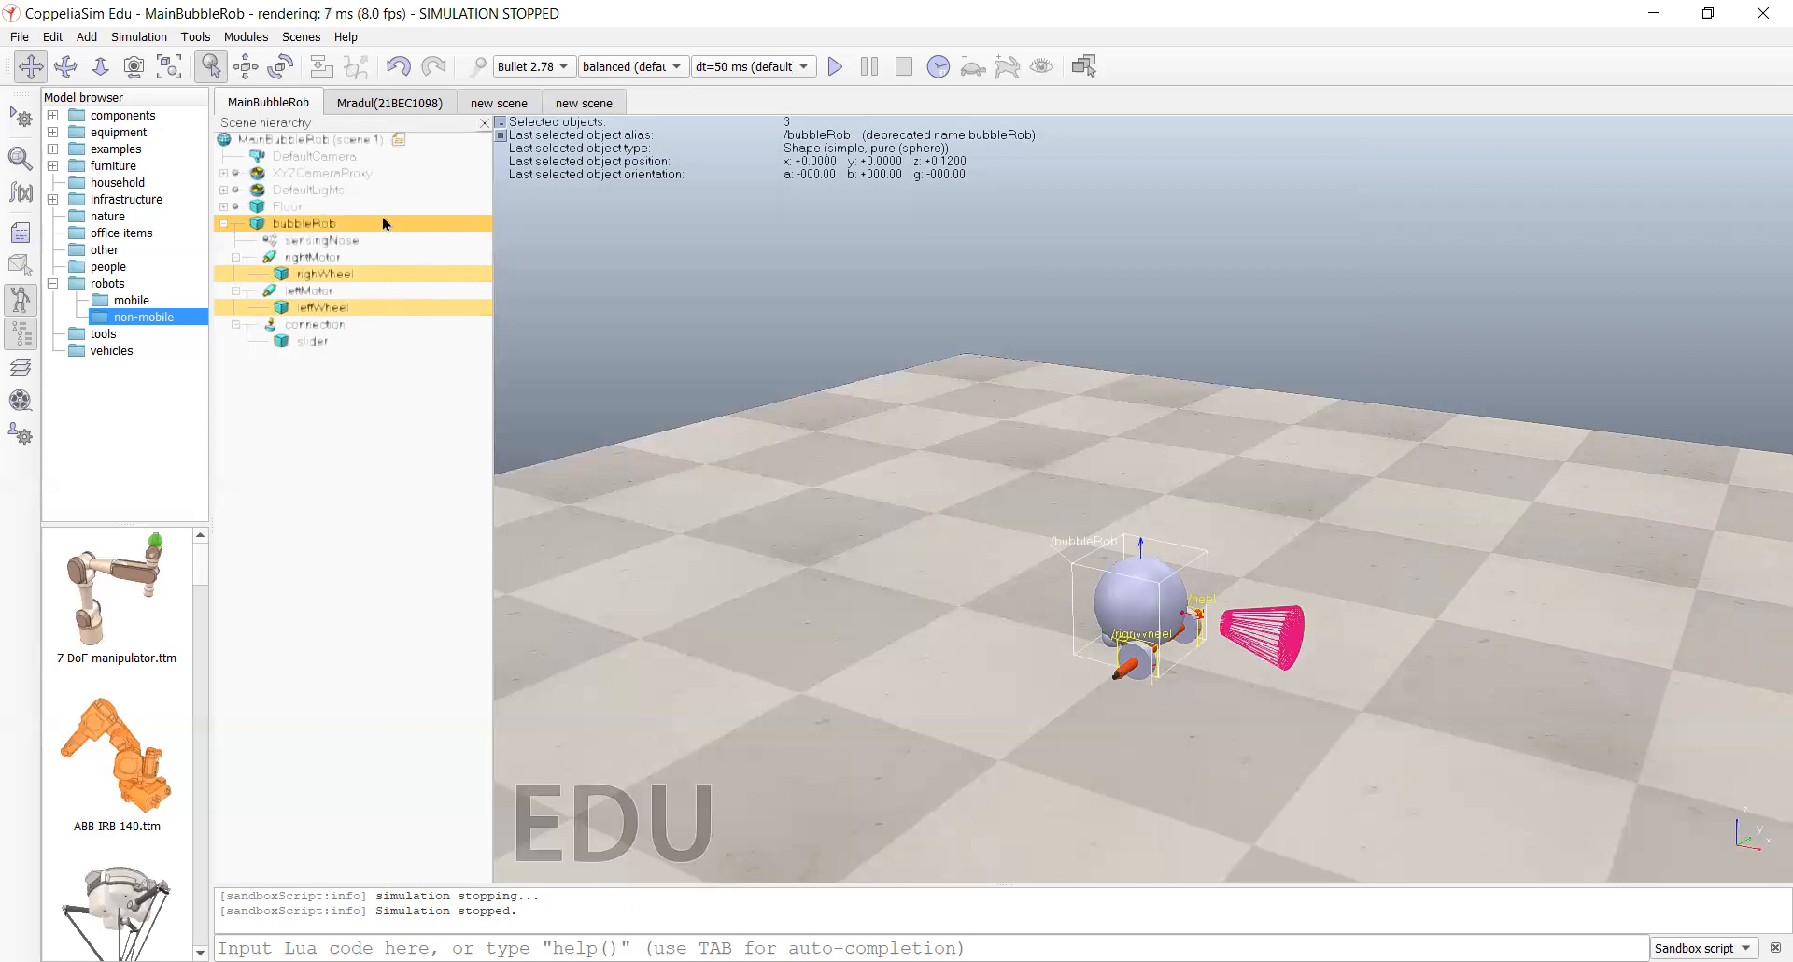
pyautogui.click(197, 38)
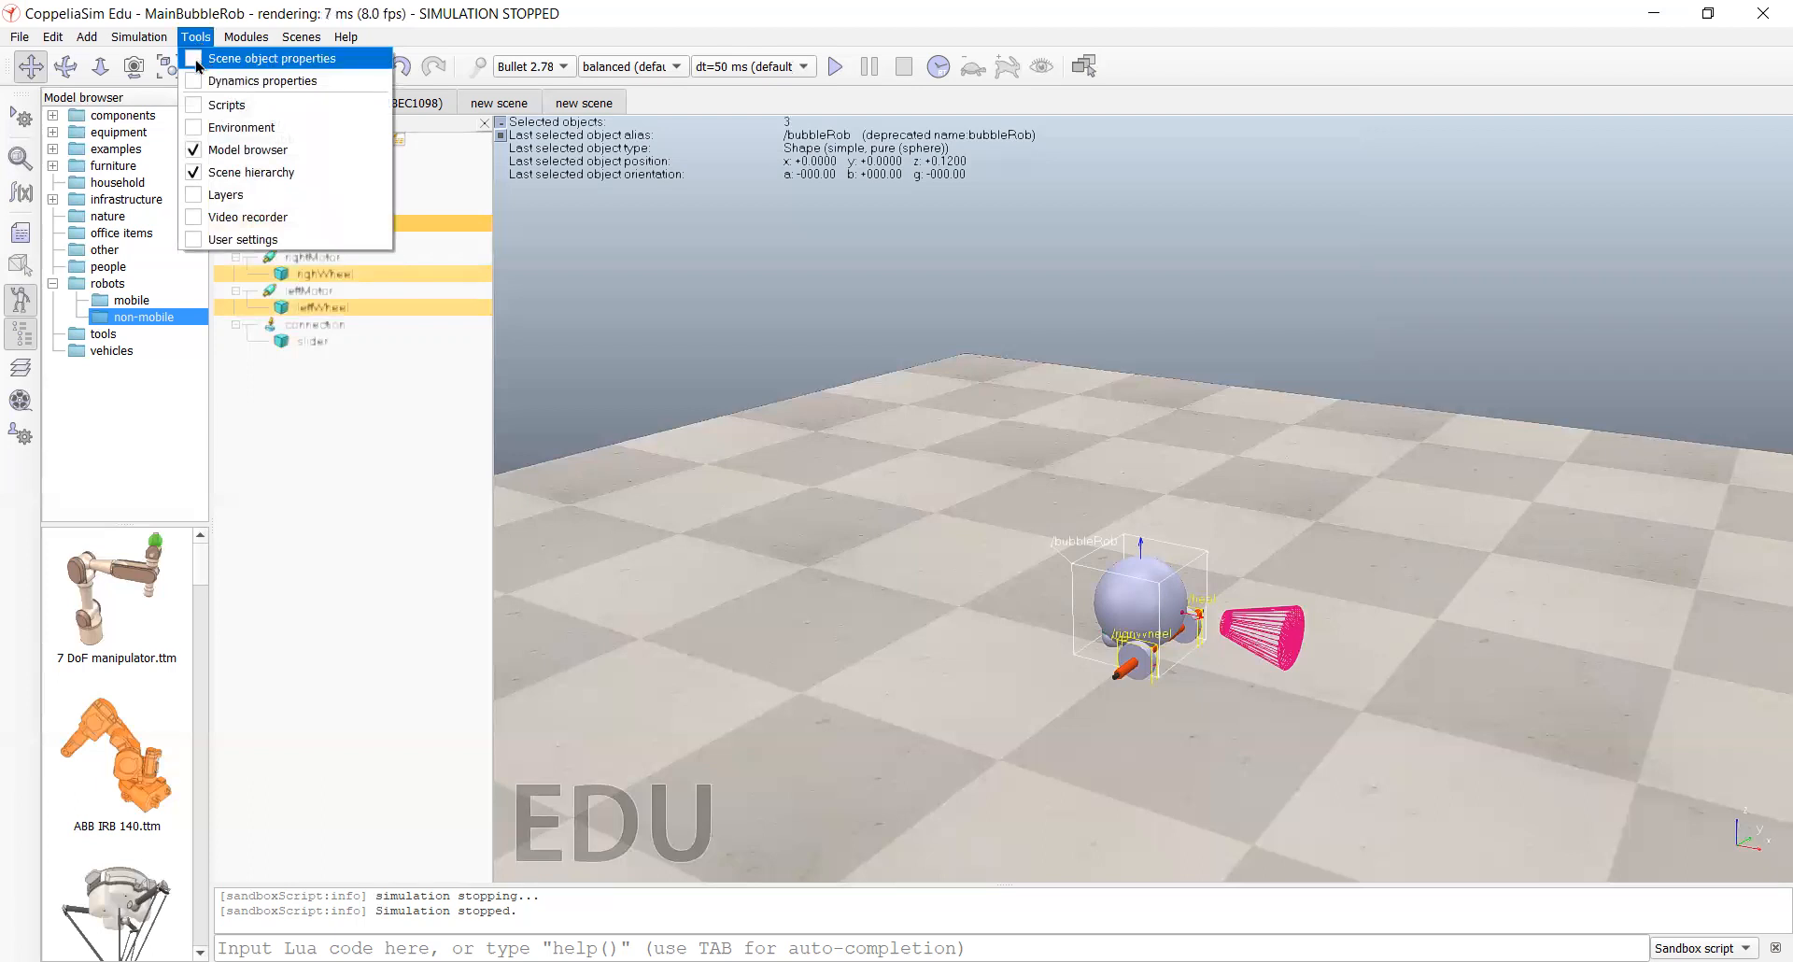
pyautogui.click(197, 62)
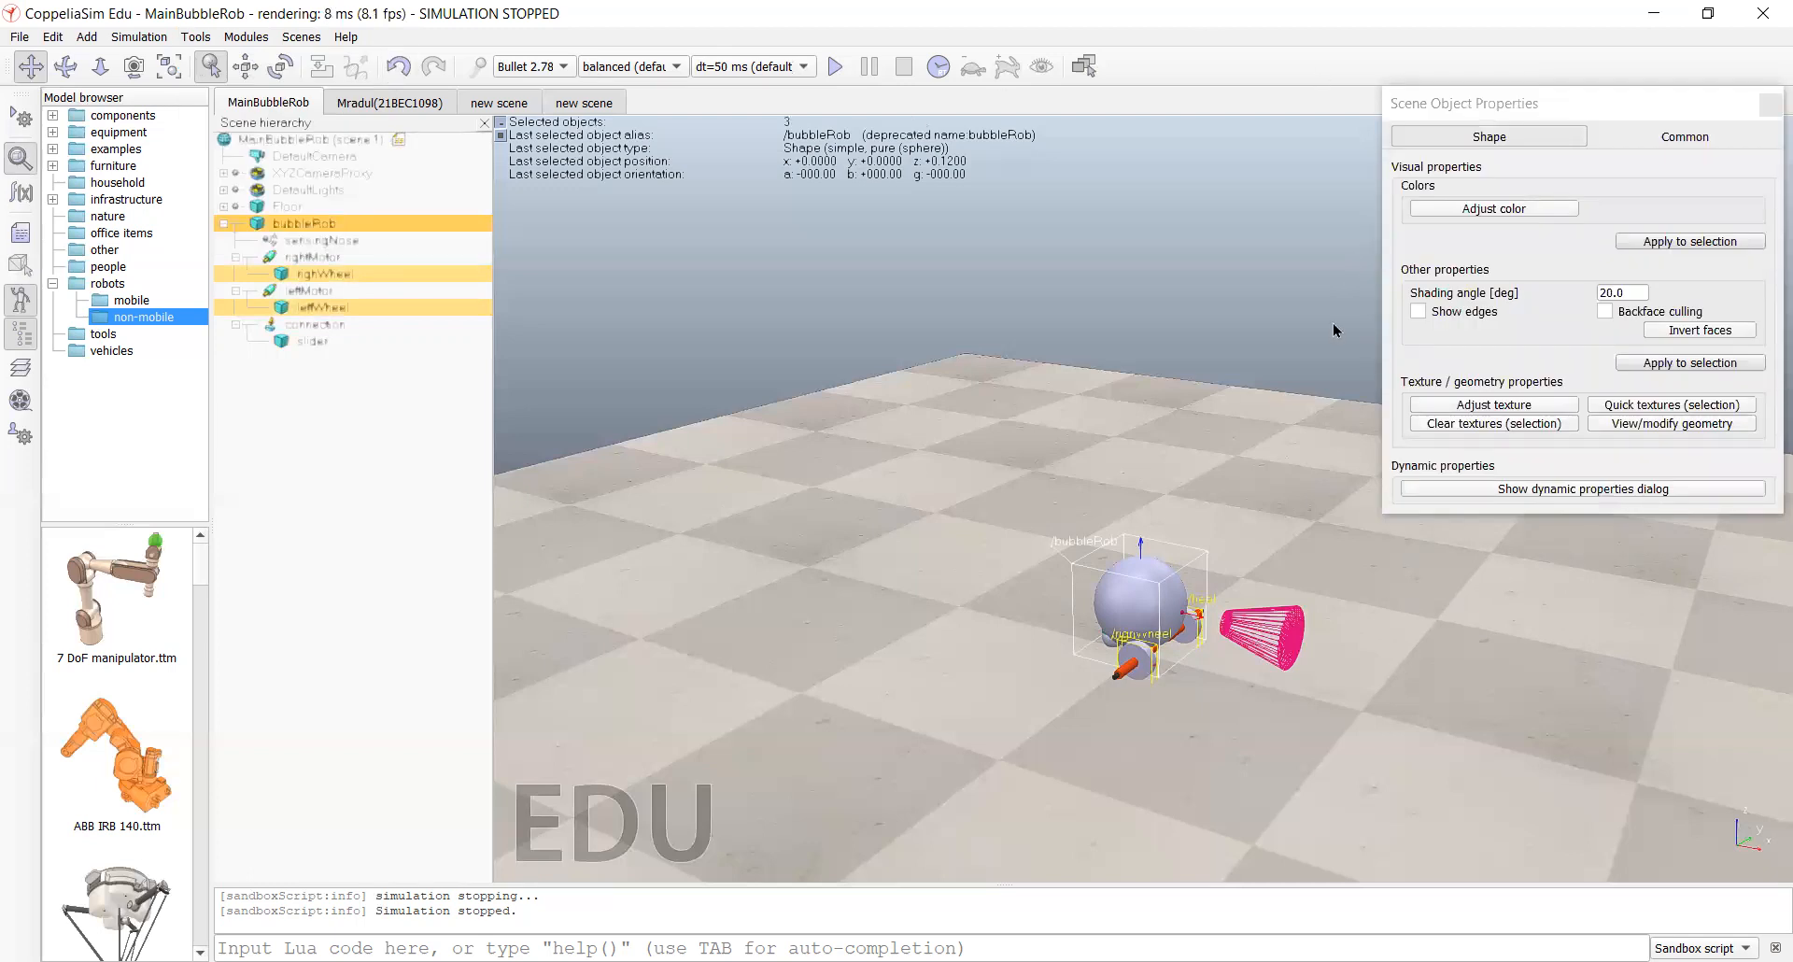
pyautogui.click(1604, 490)
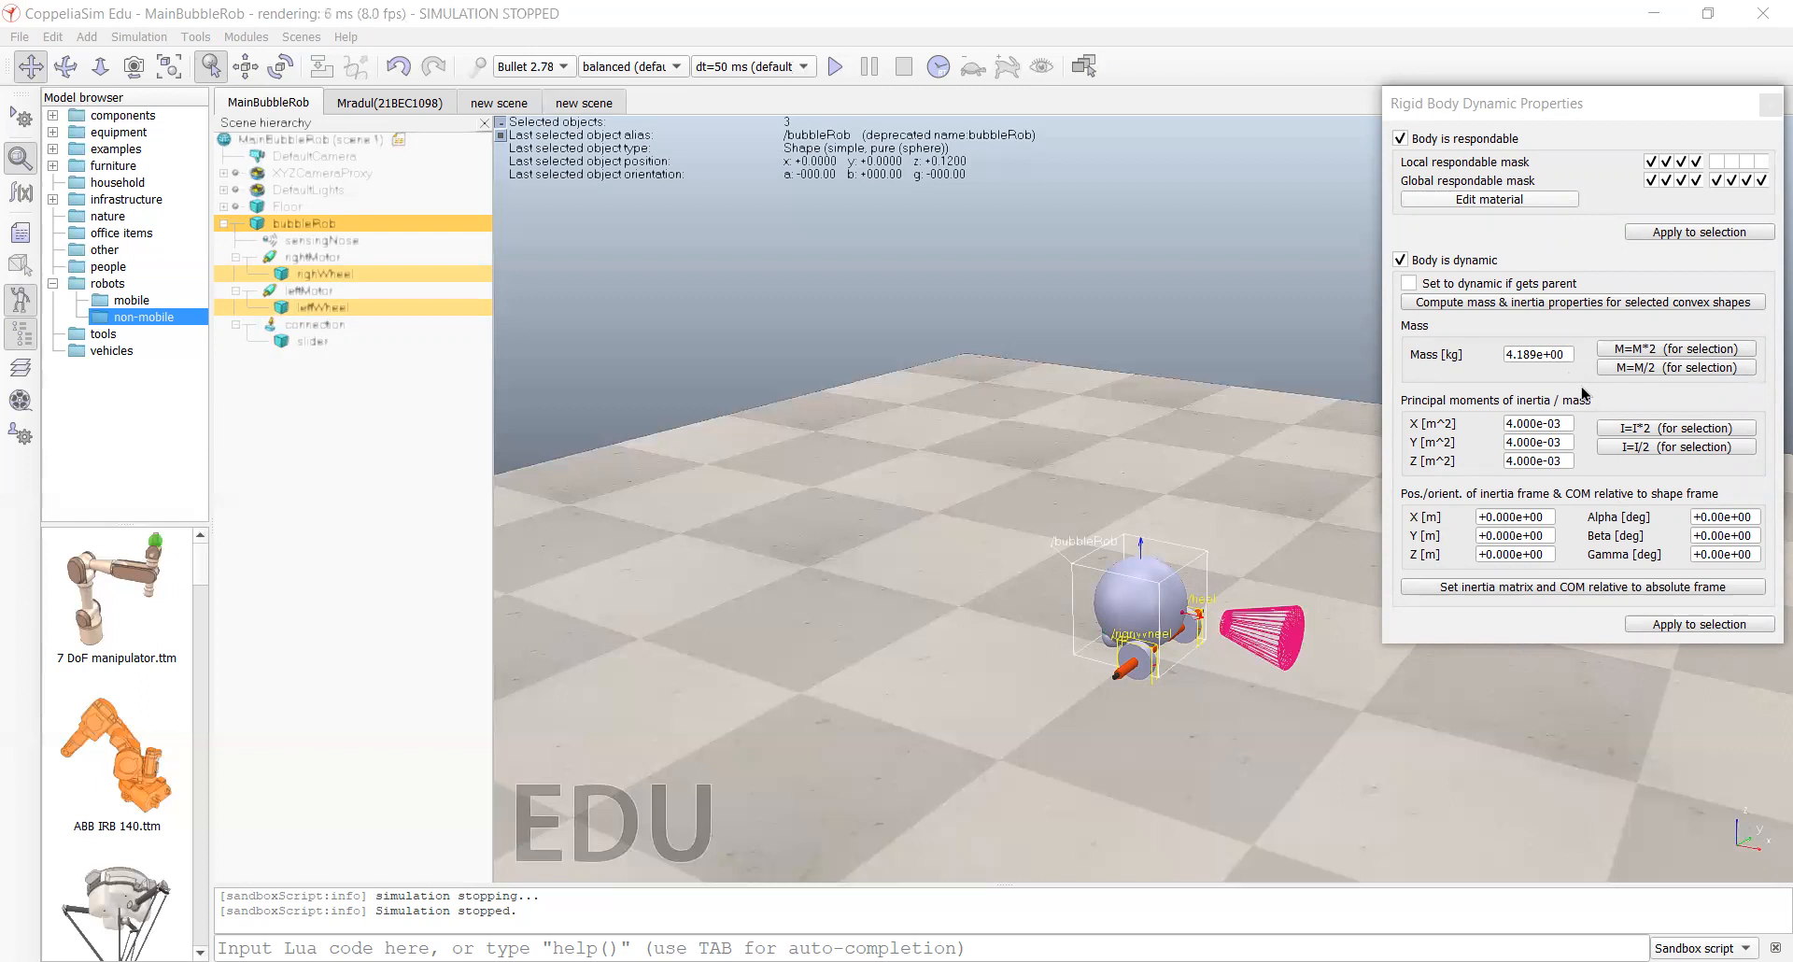
pyautogui.click(1675, 353)
pyautogui.click(1675, 353)
pyautogui.click(1675, 353)
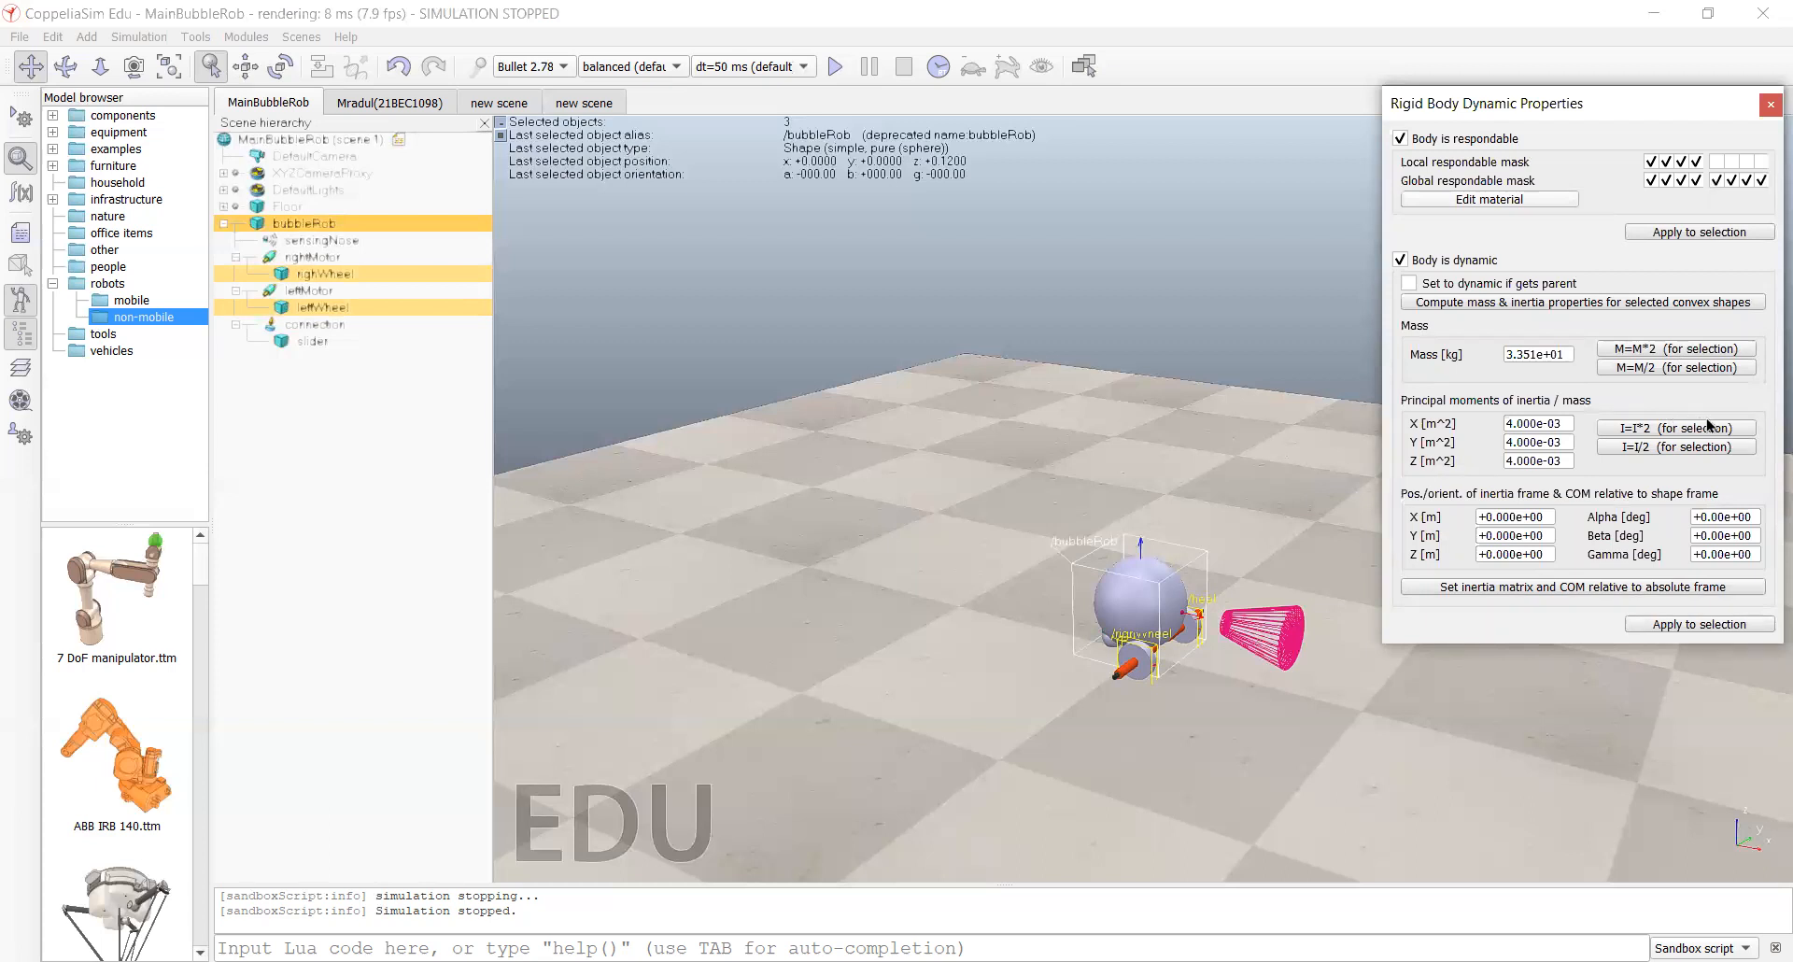
# Step: Double the principal moments of inertia of the selected wheels and bubbleRob body three times and close the properties
pyautogui.click(1688, 431)
pyautogui.click(1689, 431)
pyautogui.click(1688, 432)
pyautogui.click(1768, 109)
pyautogui.click(1768, 110)
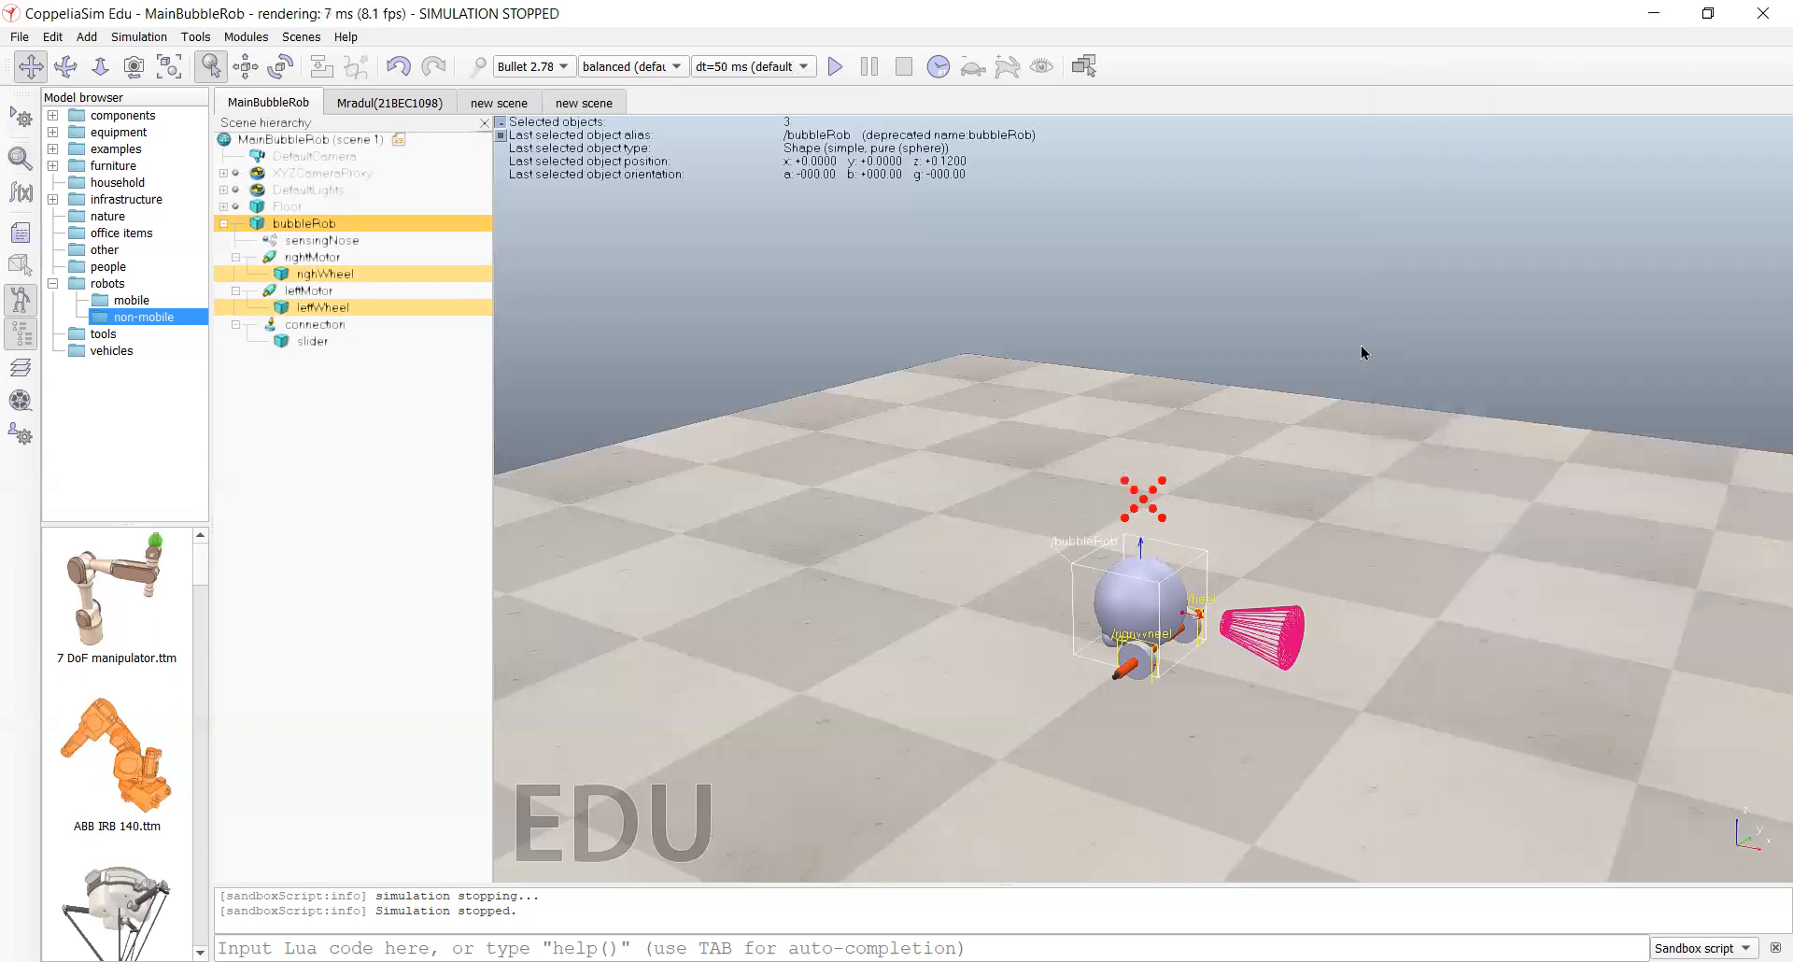
# Step: Deselect all objects and run the MainBubbleRob simulation twice to check the robot's motion, stopping it after each run
pyautogui.click(787, 450)
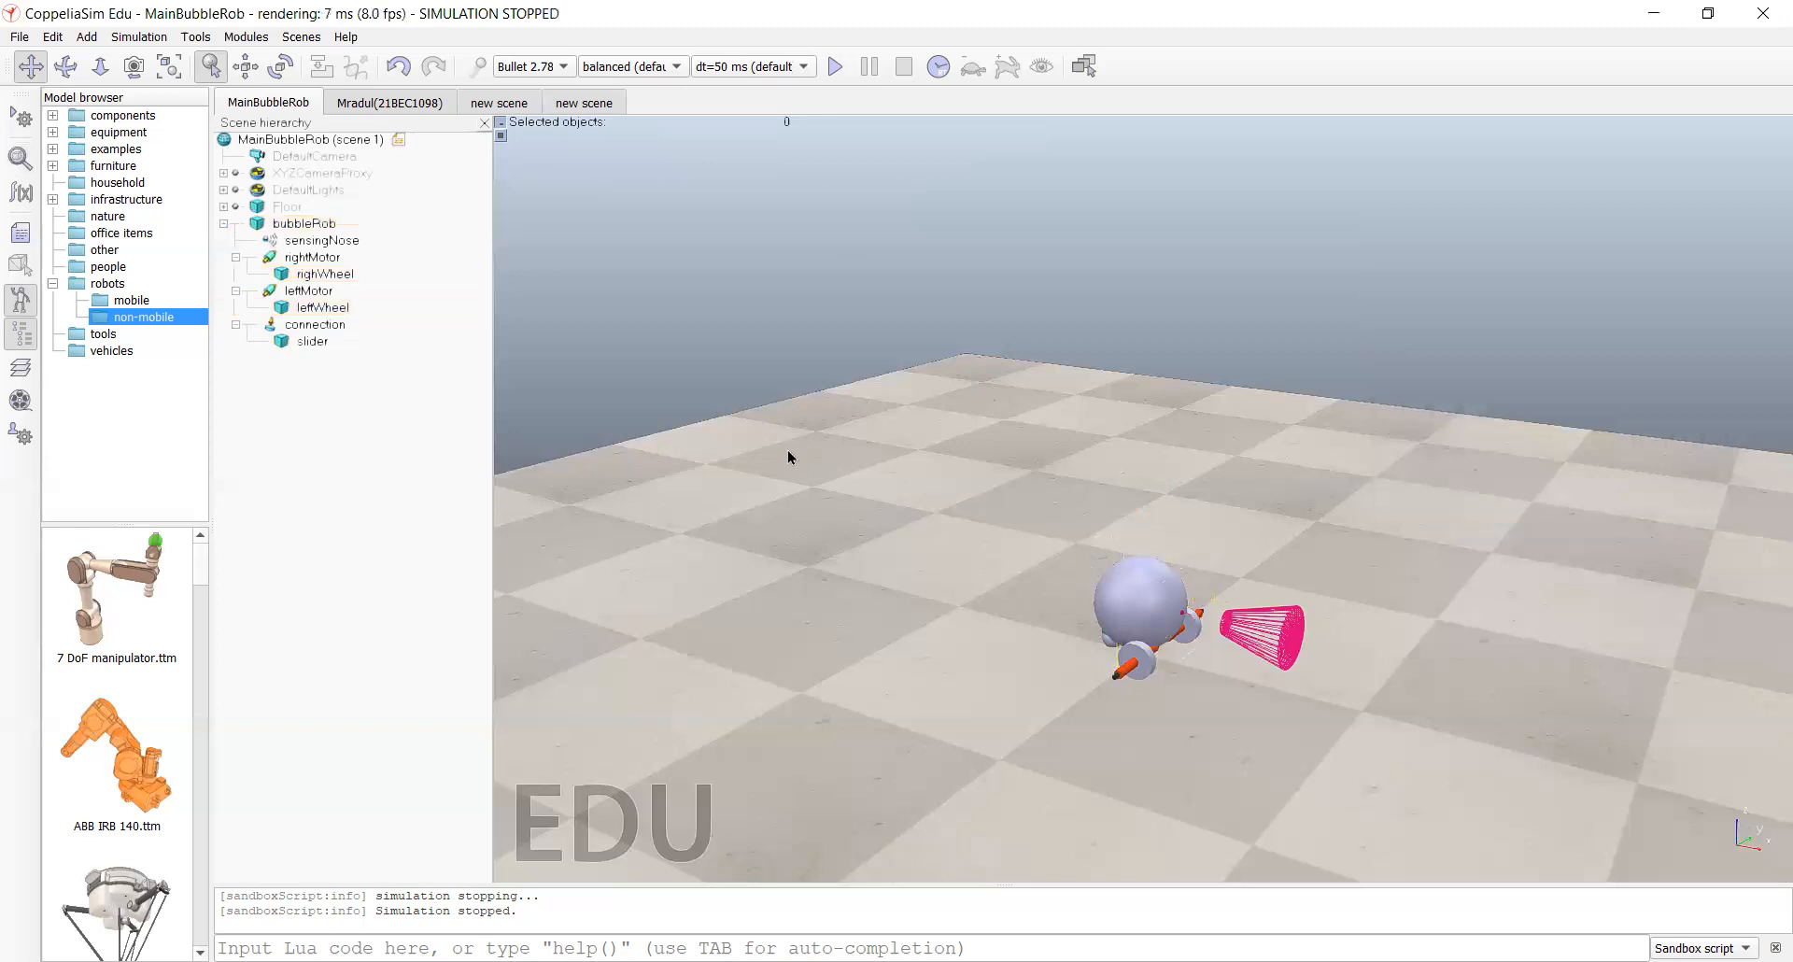
pyautogui.click(835, 69)
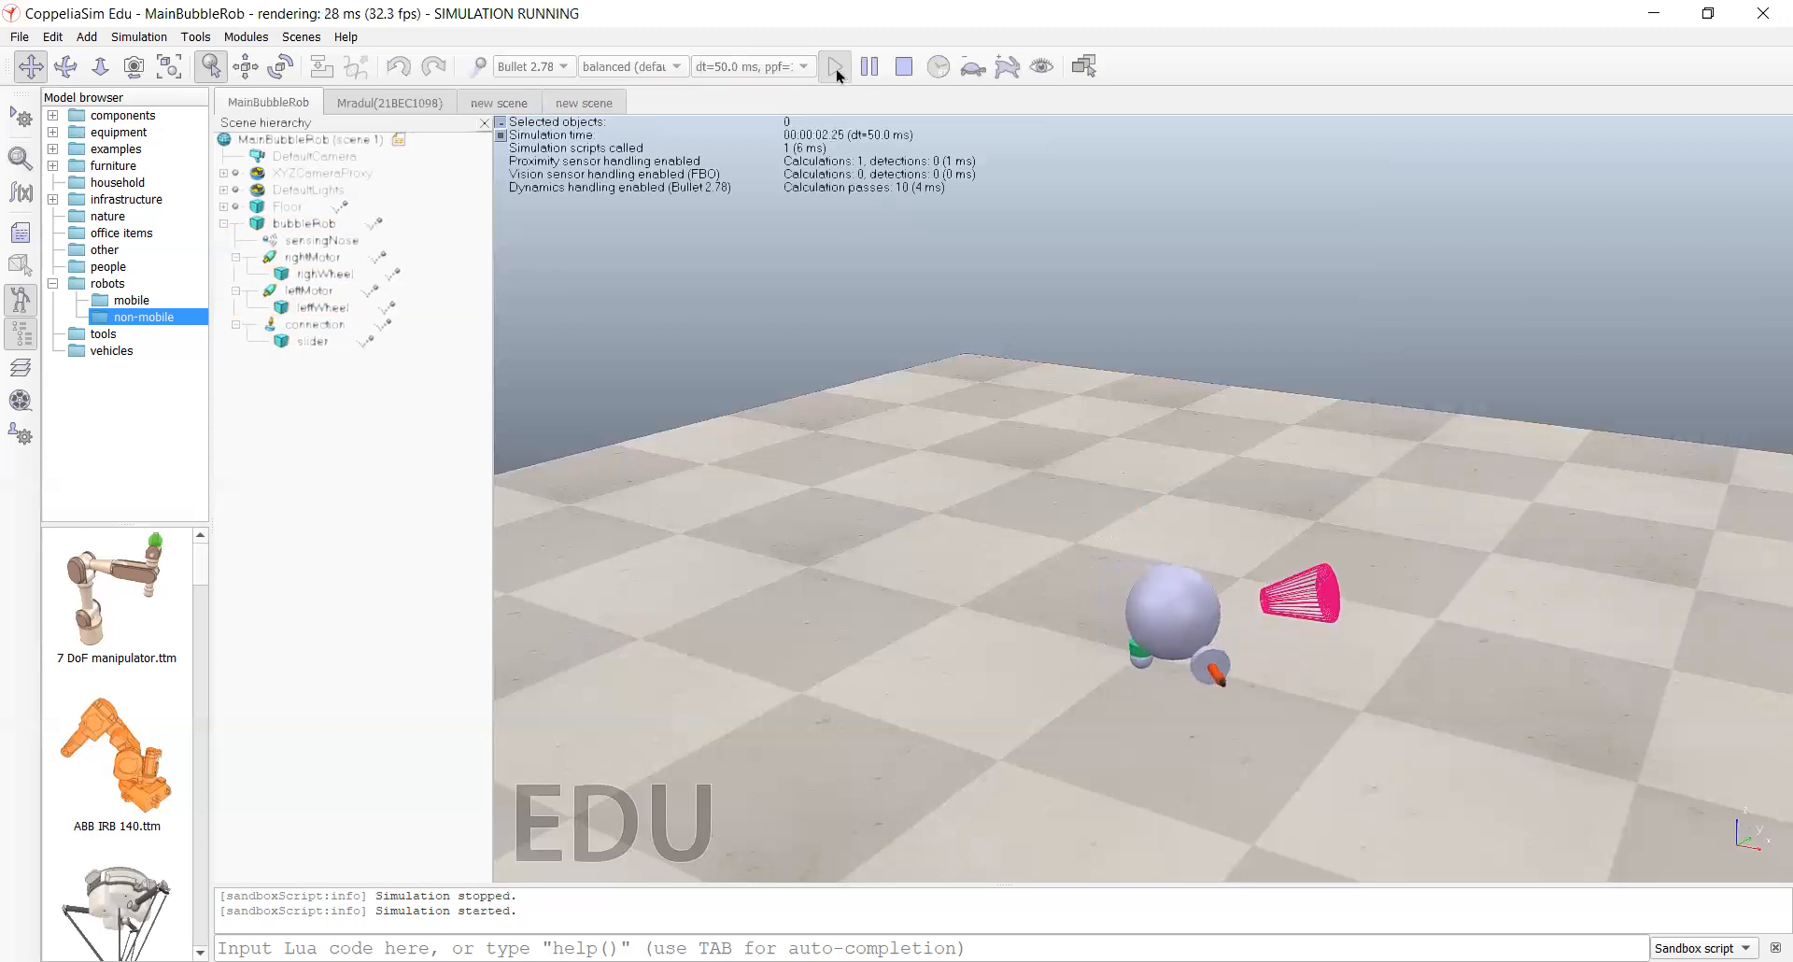
pyautogui.click(906, 71)
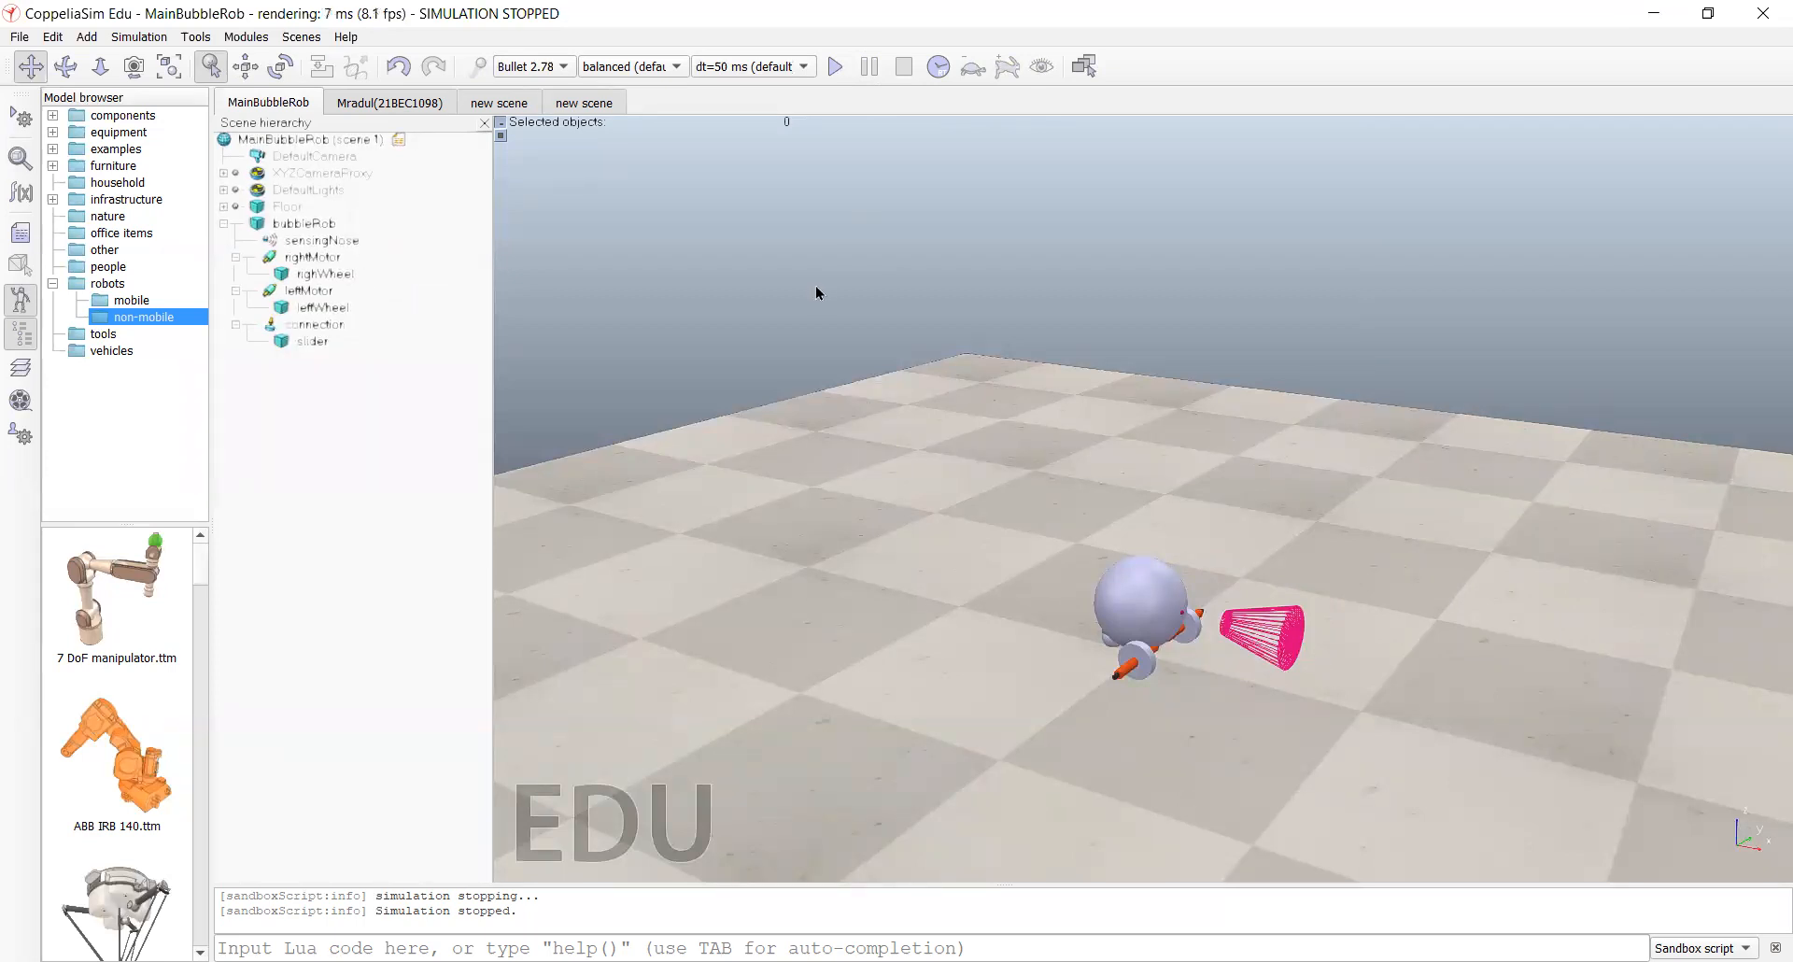
pyautogui.click(836, 76)
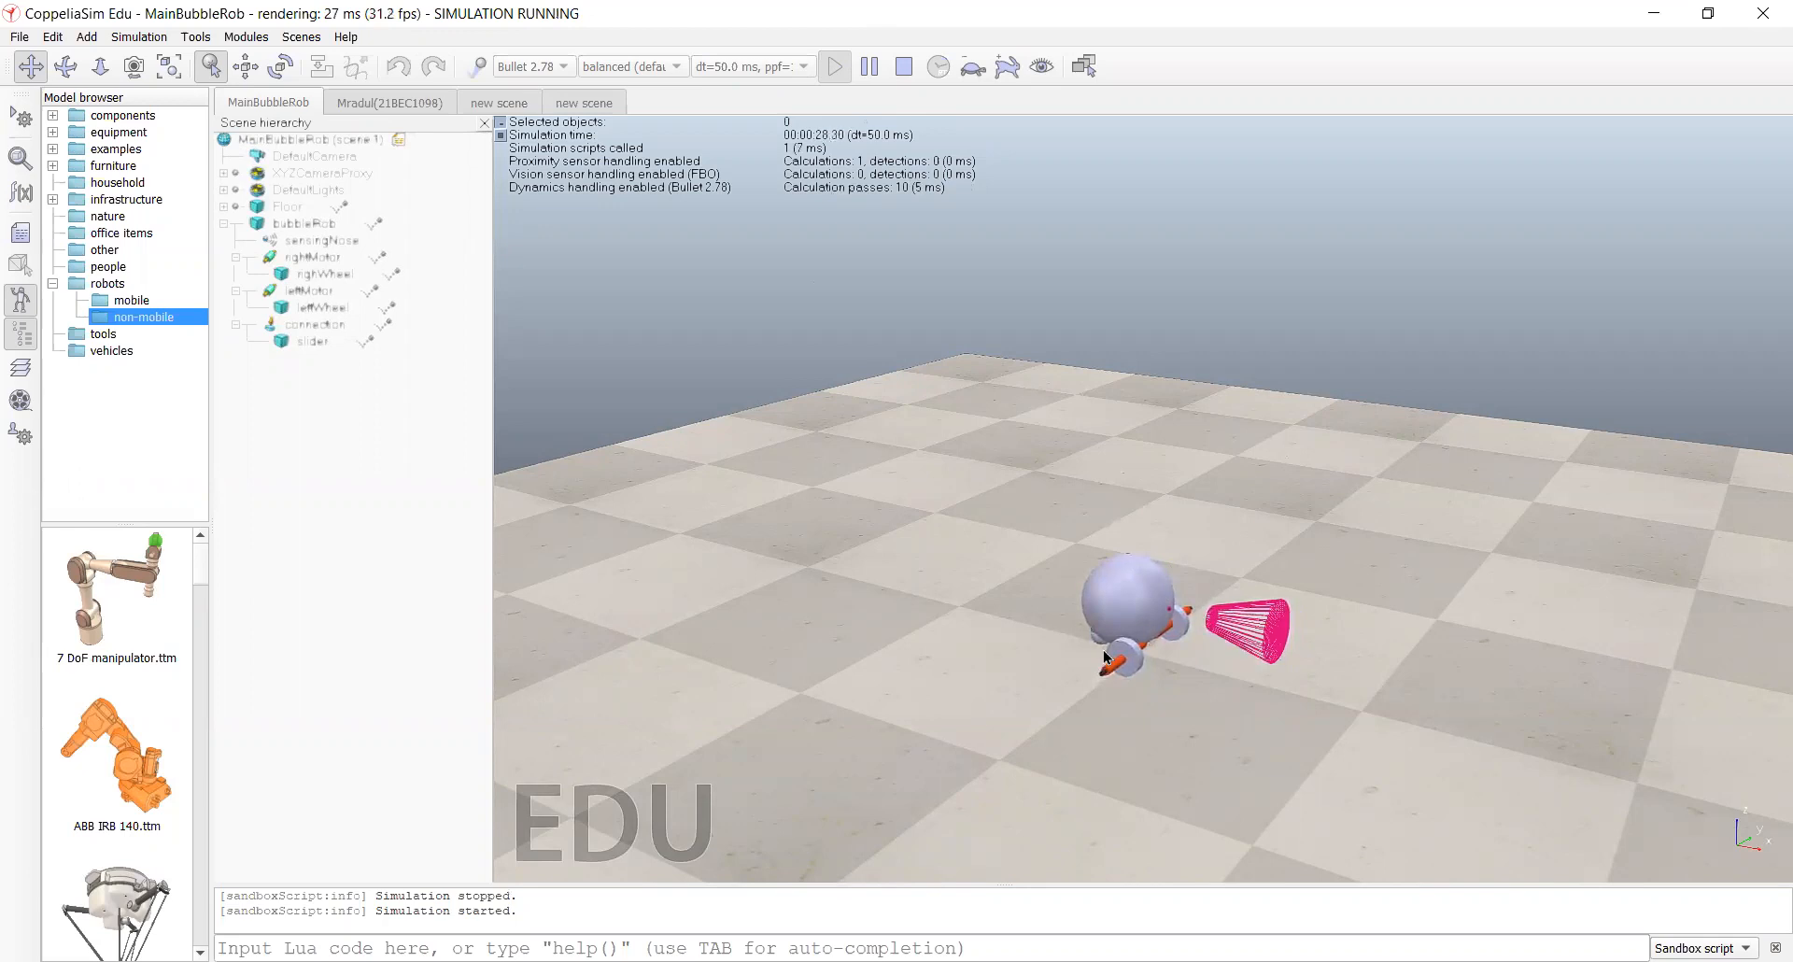
pyautogui.click(869, 67)
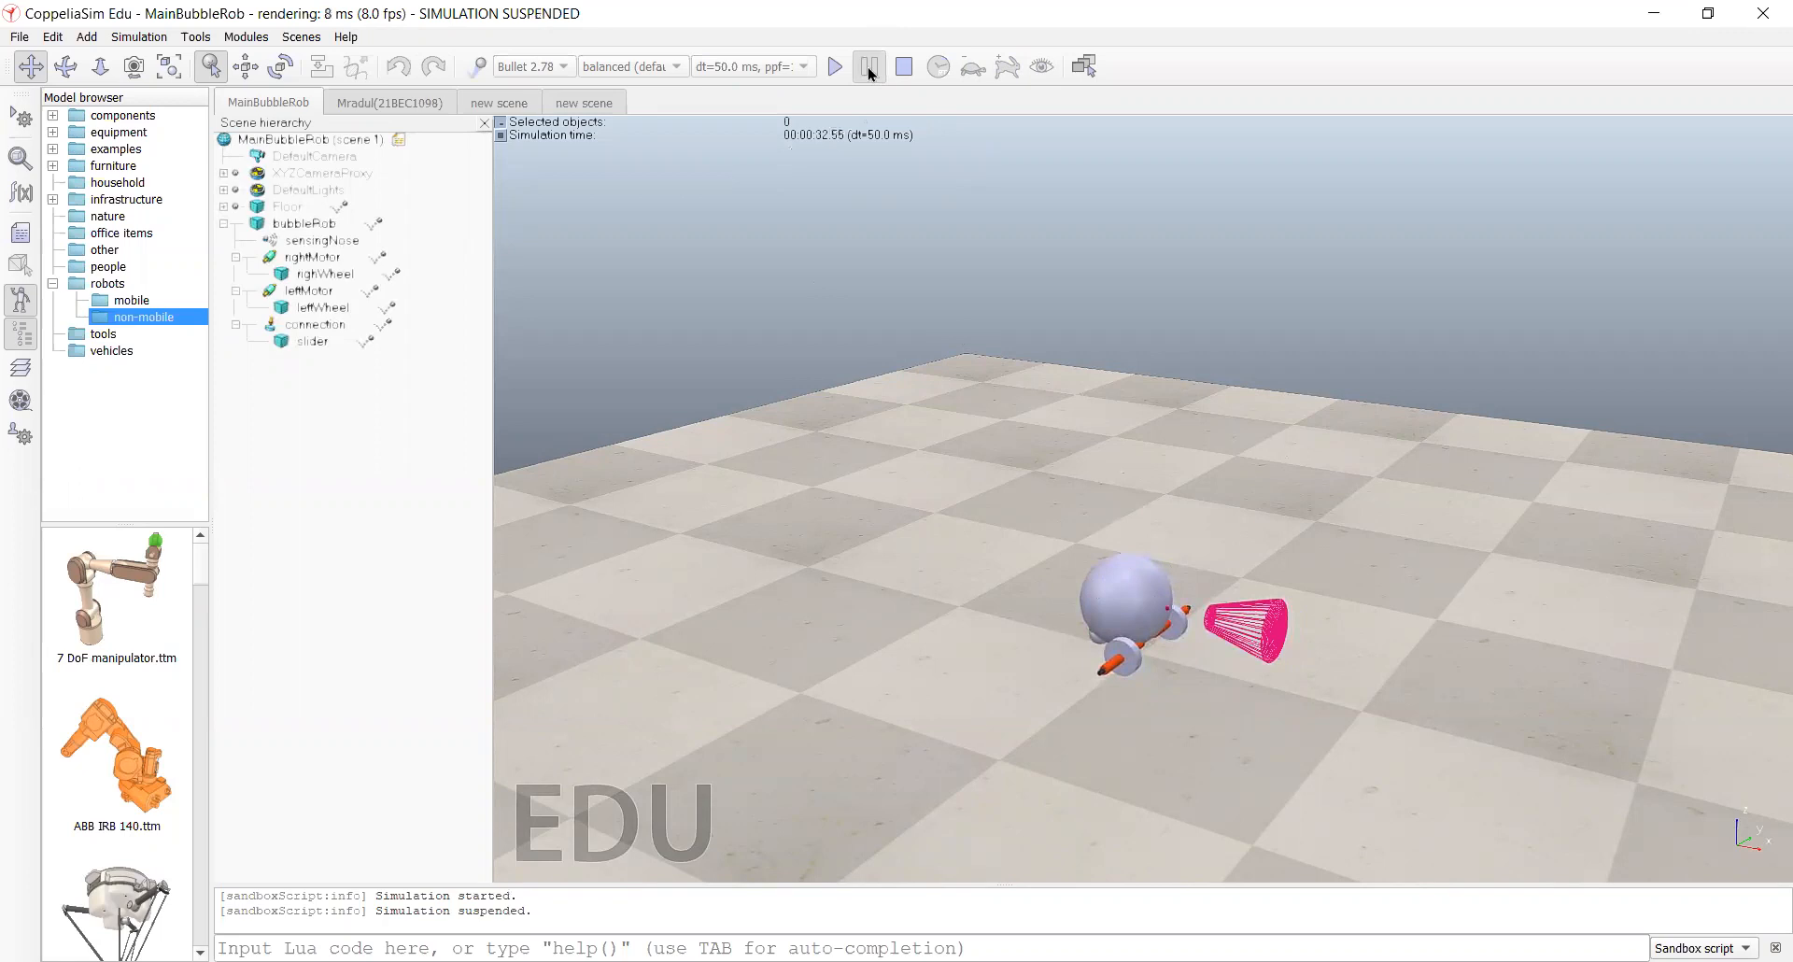
pyautogui.click(903, 67)
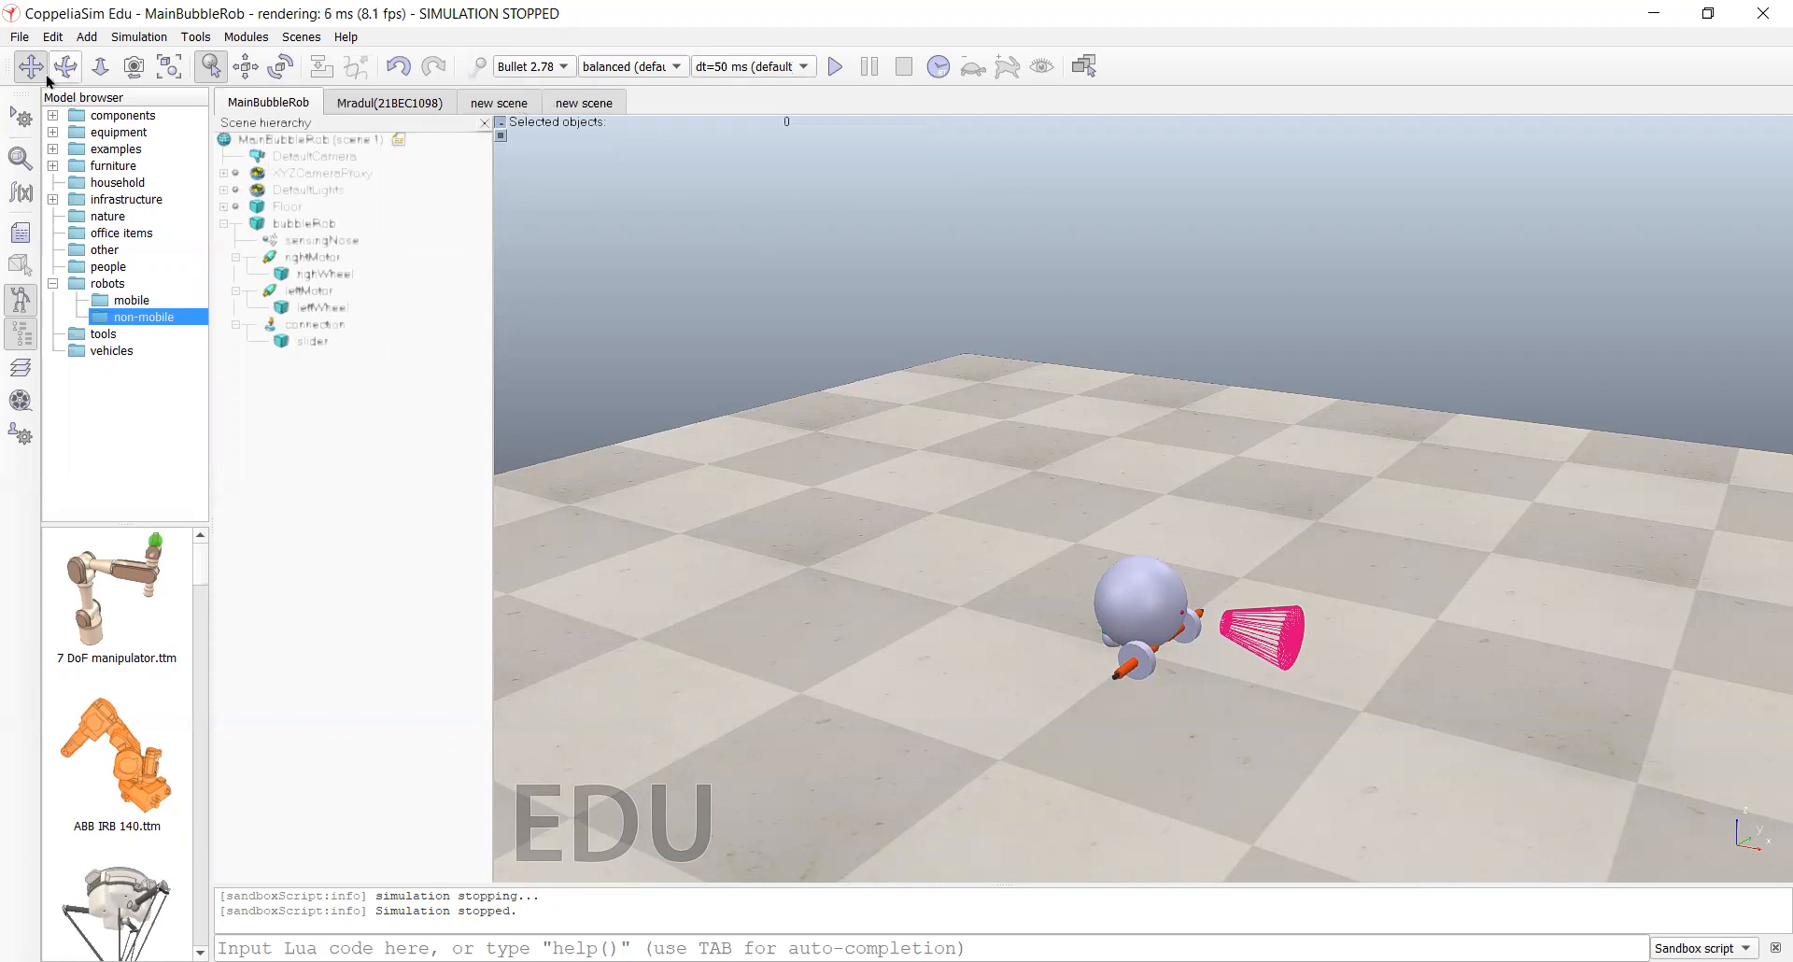
# Step: Open the recent scene bubbleRob.ttt
pyautogui.click(20, 36)
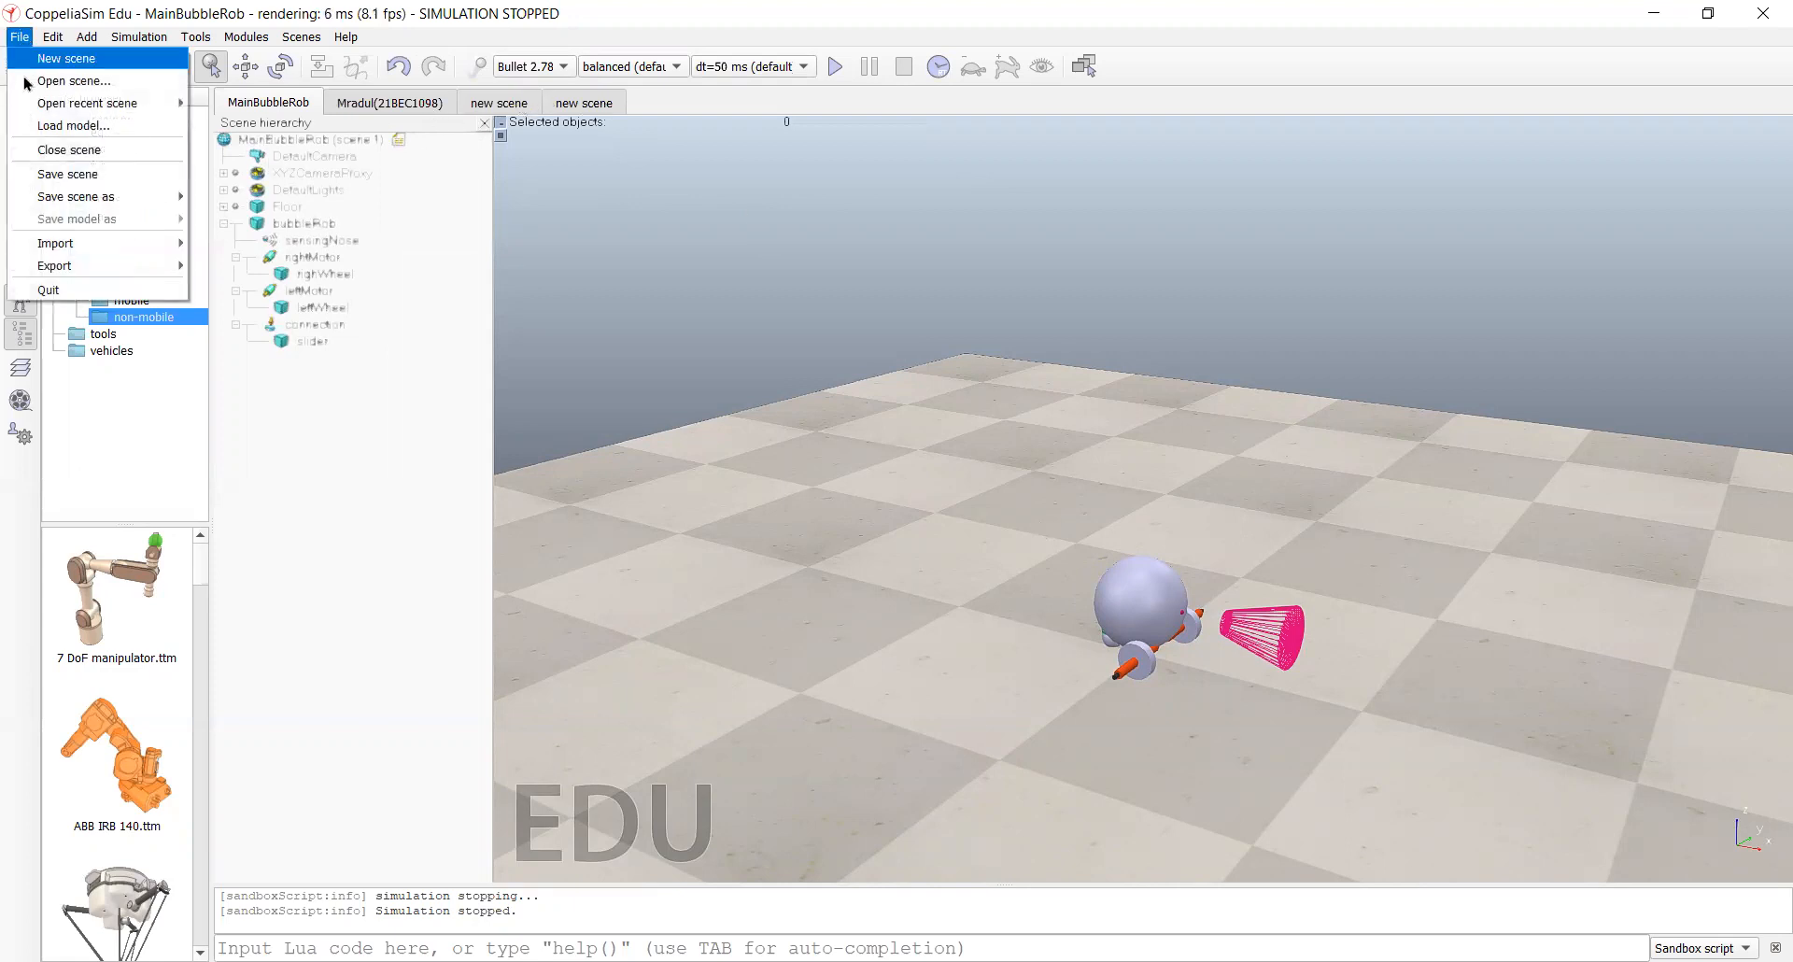
pyautogui.moveTo(39, 106)
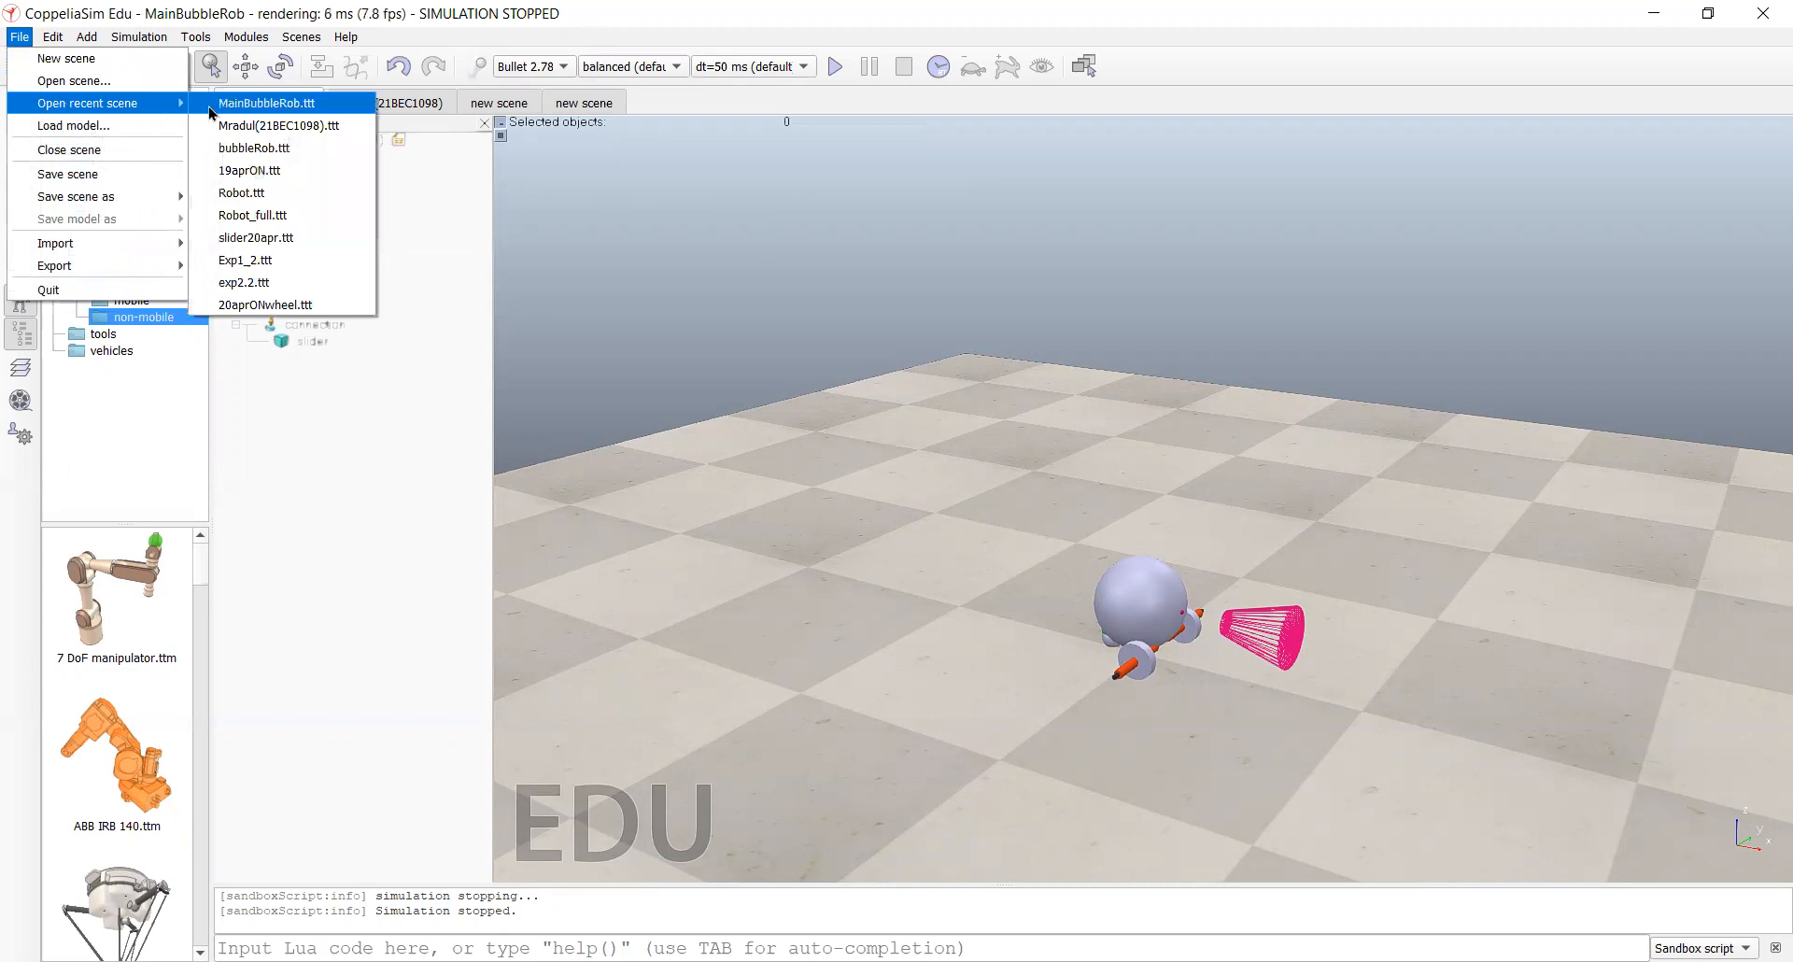
pyautogui.click(254, 147)
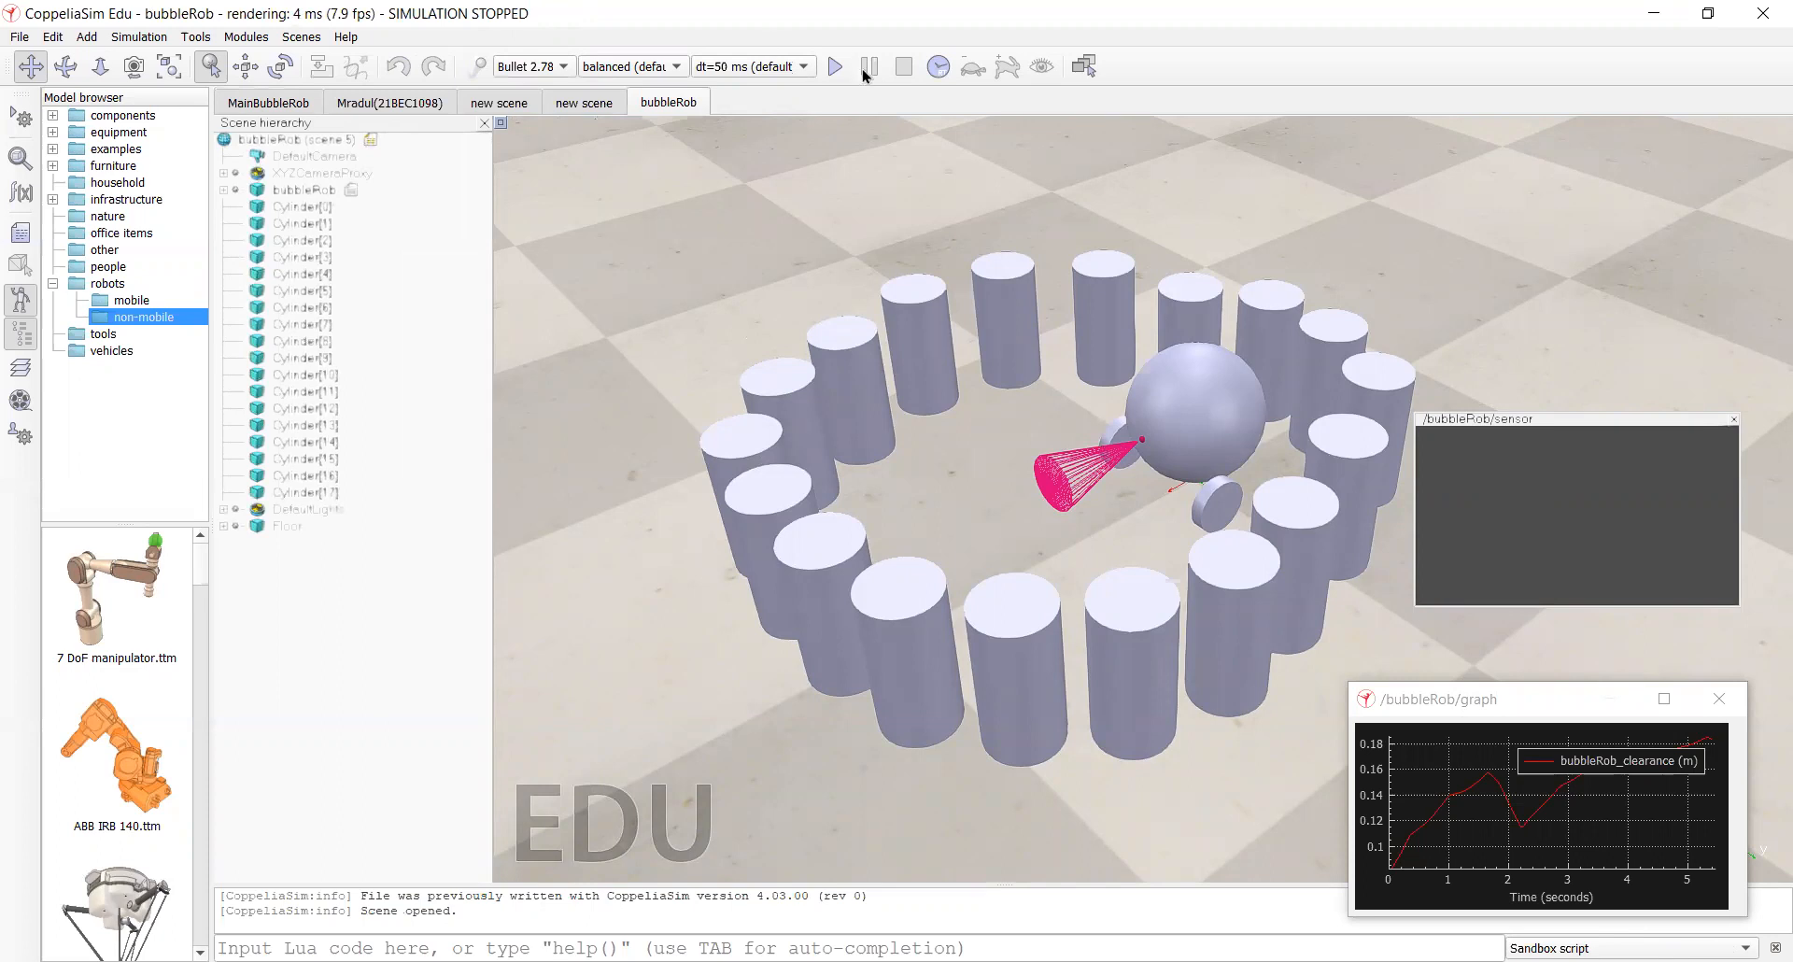
# Step: Run the bubbleRob scene's simulation, move the speed dialog clear of the cylinder ring to watch the robot, and stop the run
pyautogui.click(833, 67)
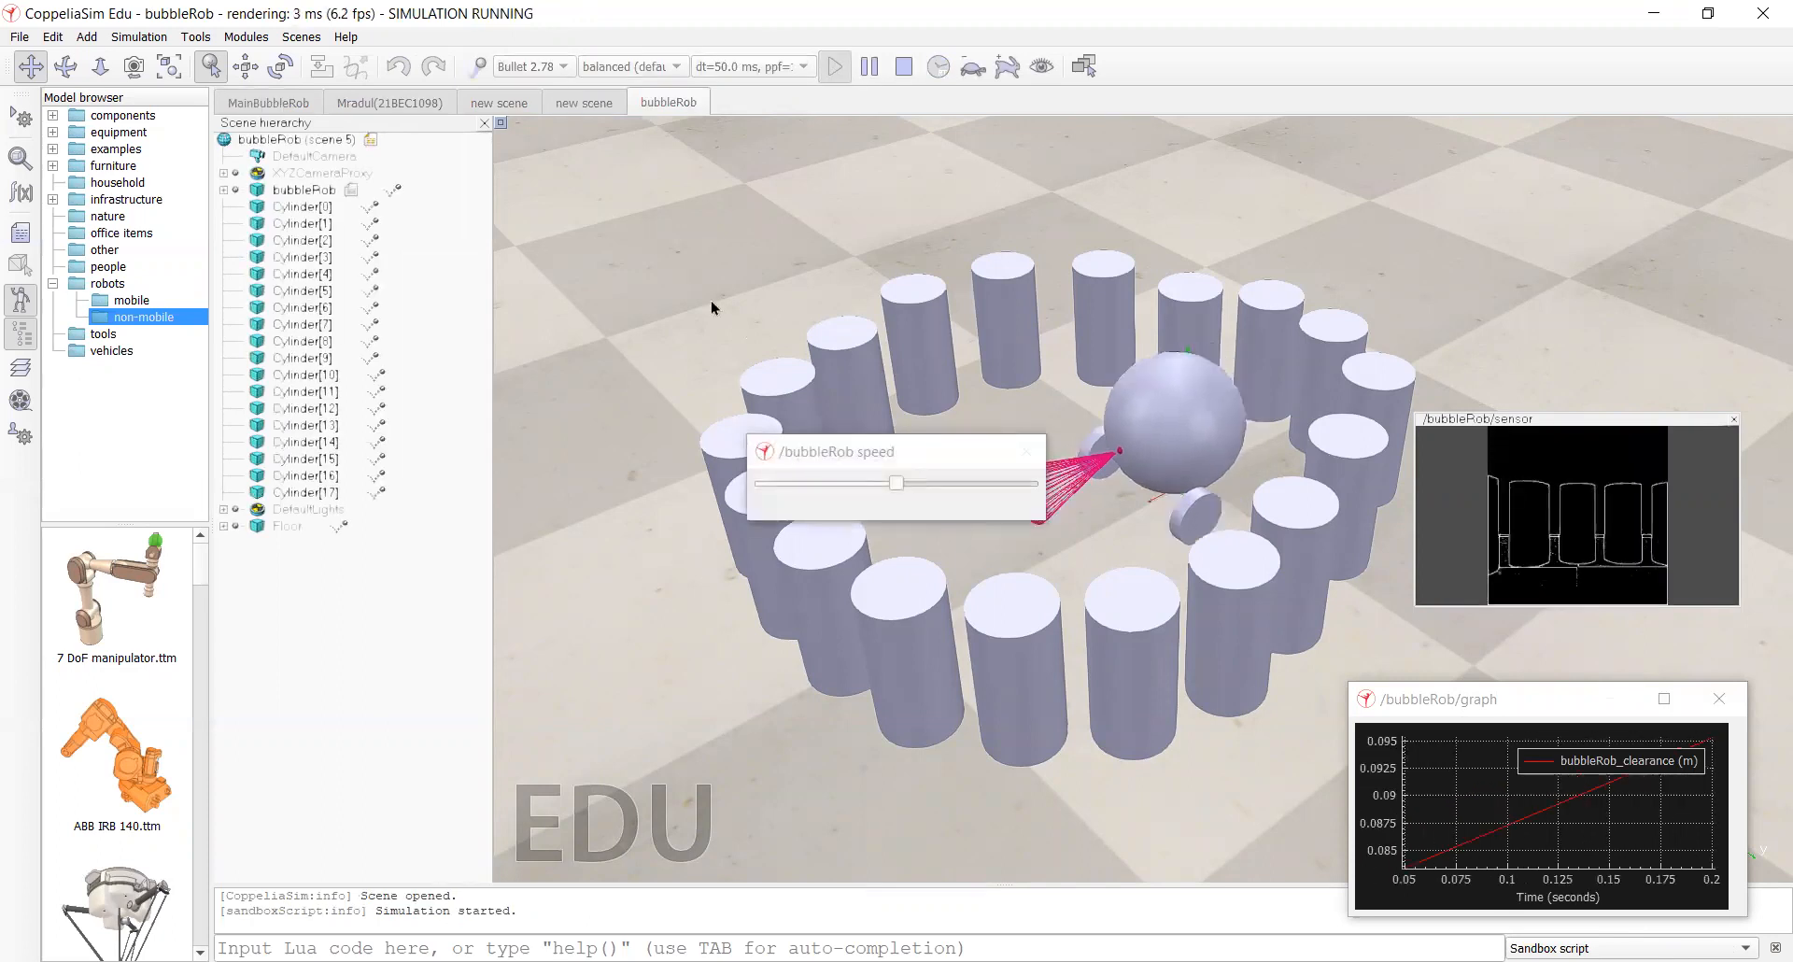
pyautogui.moveTo(784, 458); pyautogui.dragTo(576, 185)
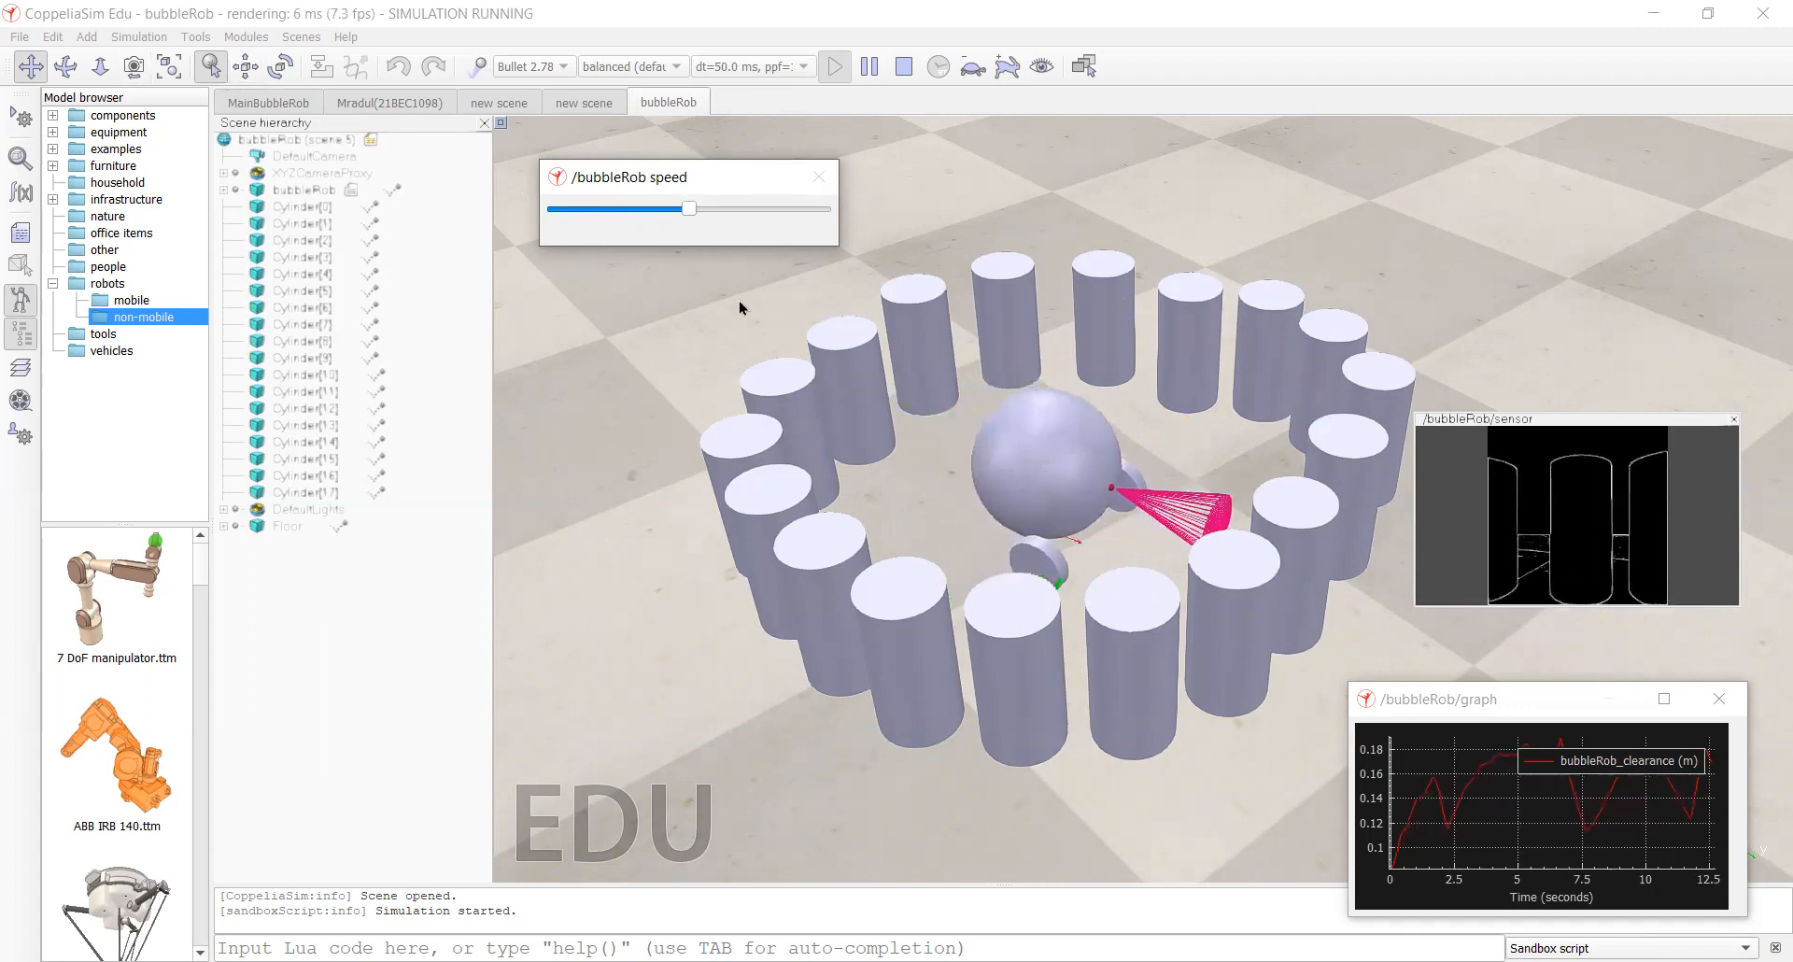
pyautogui.click(903, 66)
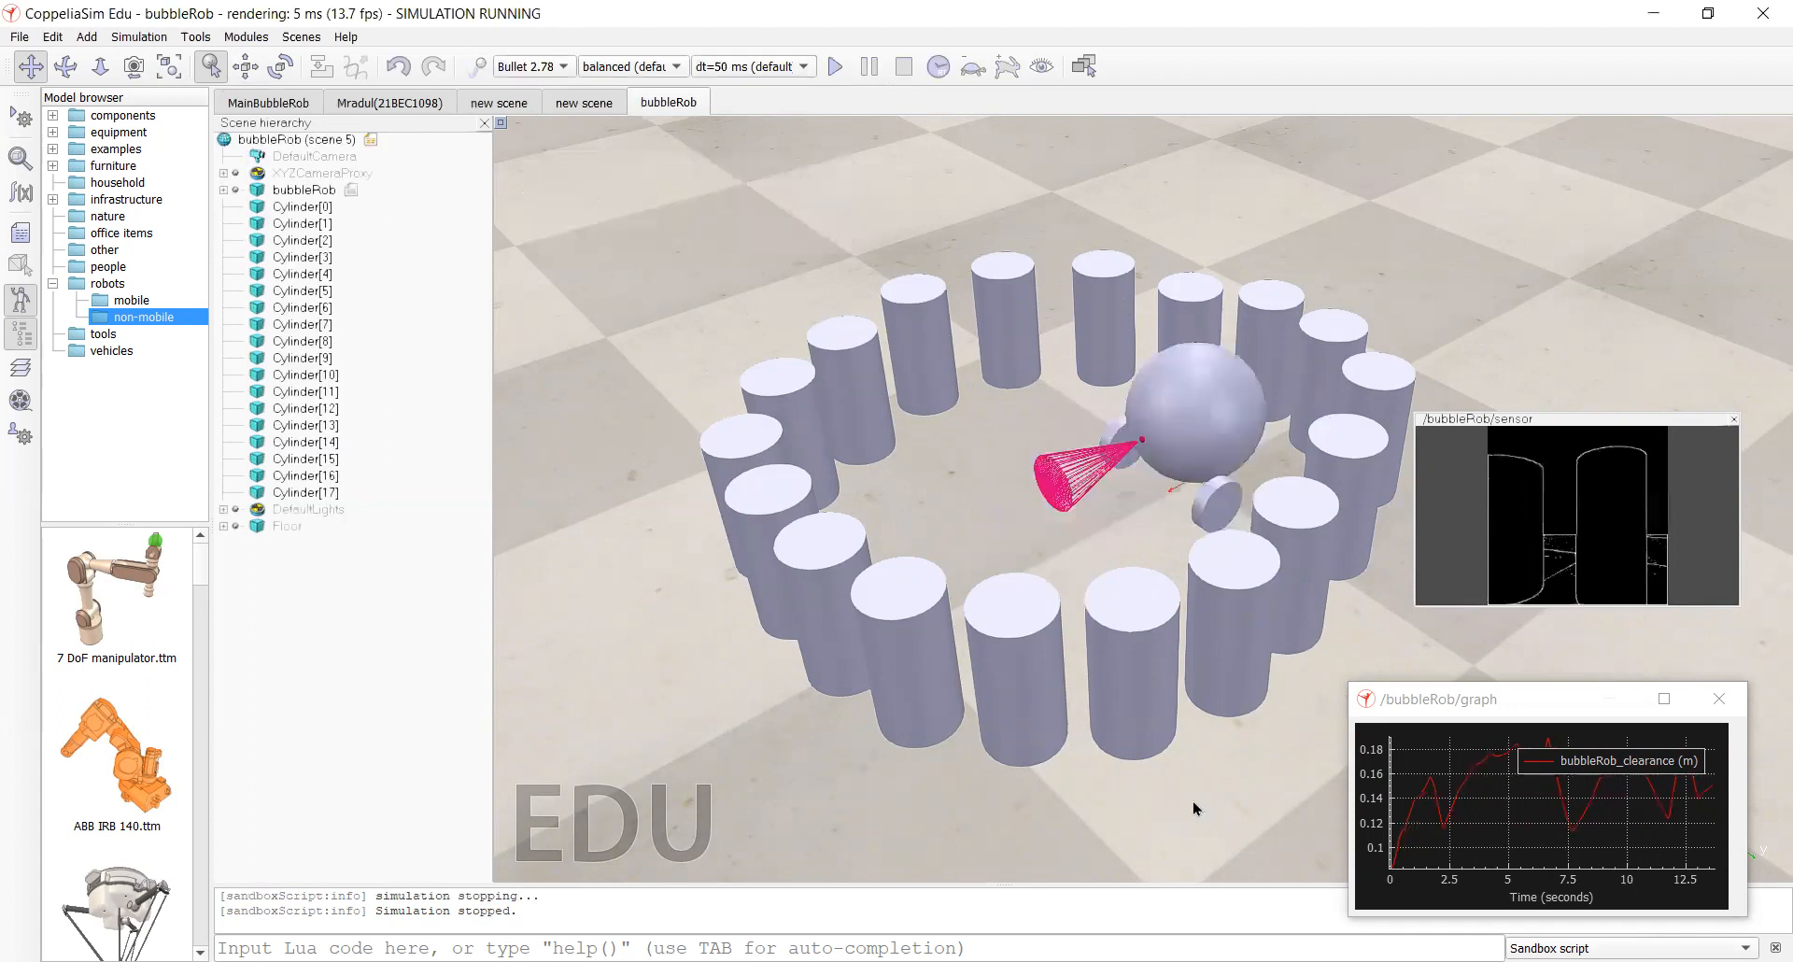